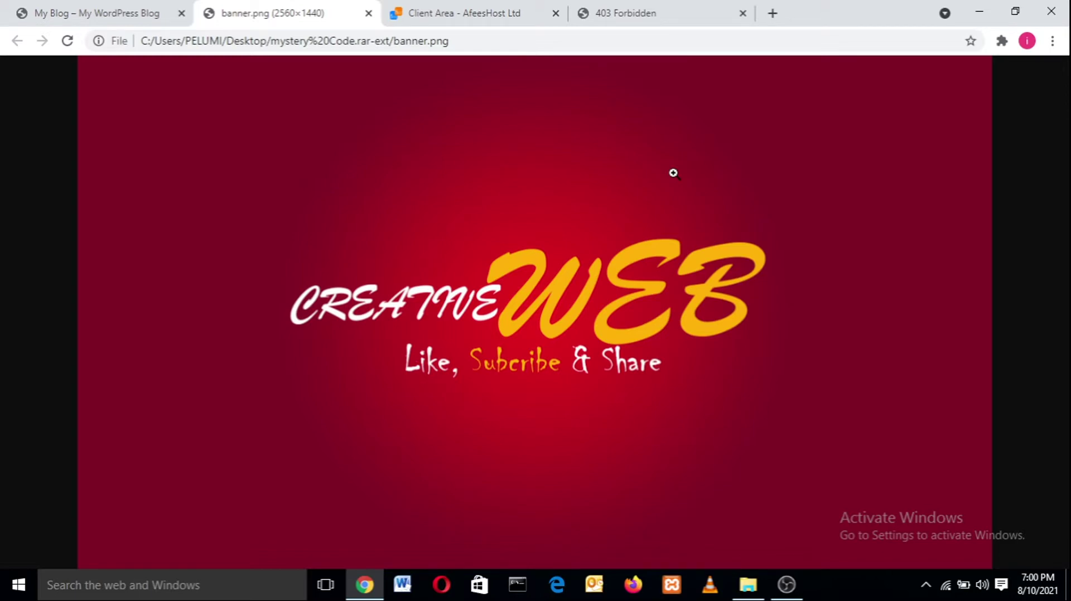
# - Switch to the 'My Blog' tab showing the Digital Agency homepage
pyautogui.click(126, 6)
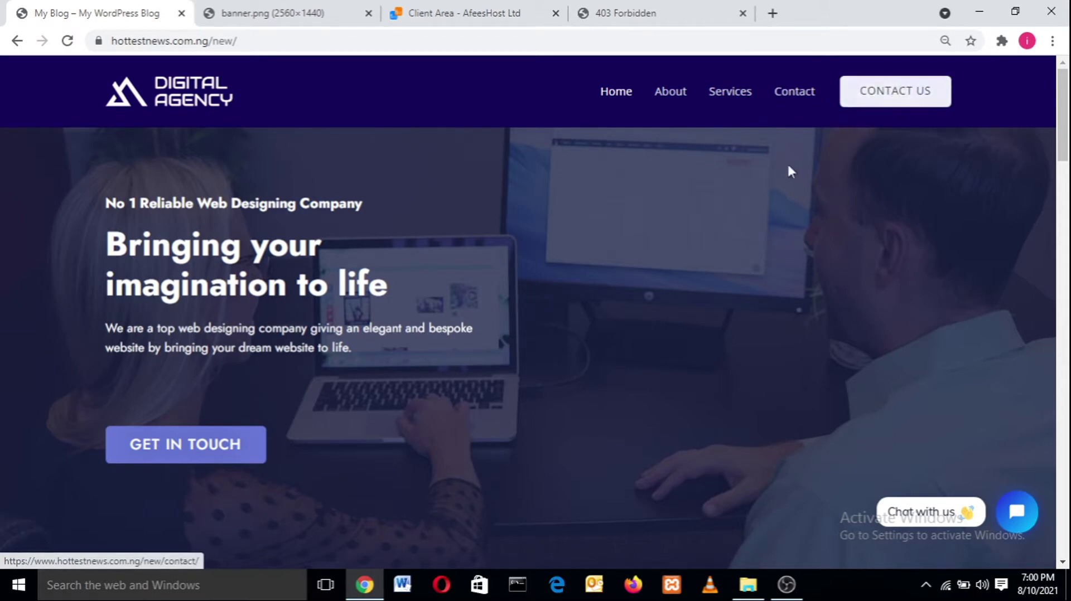
# - Select the hero tagline, heading and intro text, then move down toward Our Customers
pyautogui.scroll(-1, 1069, 120)
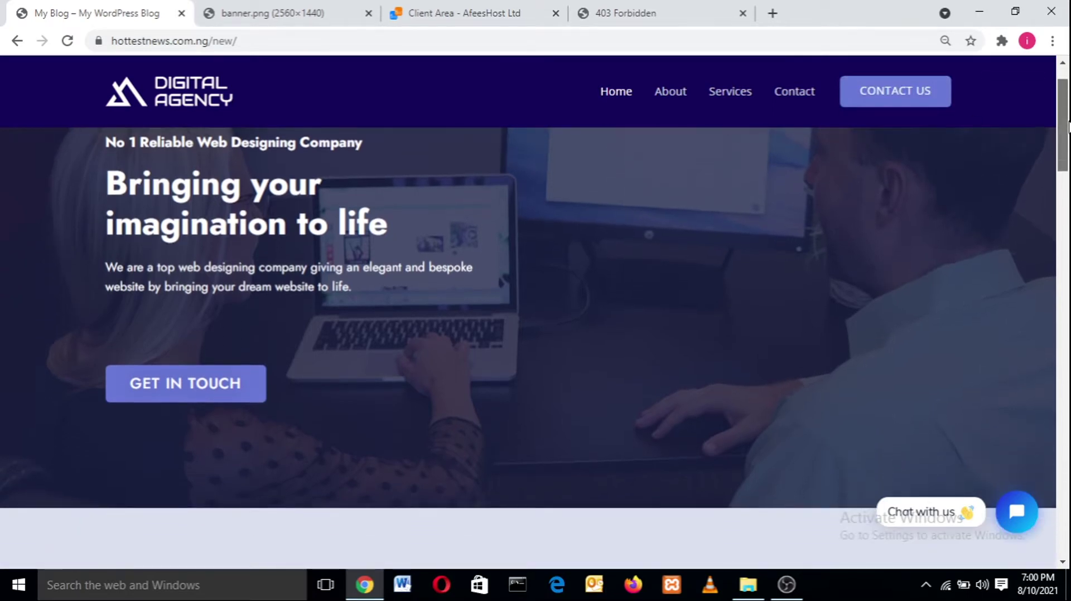
pyautogui.scroll(1, 1069, 120)
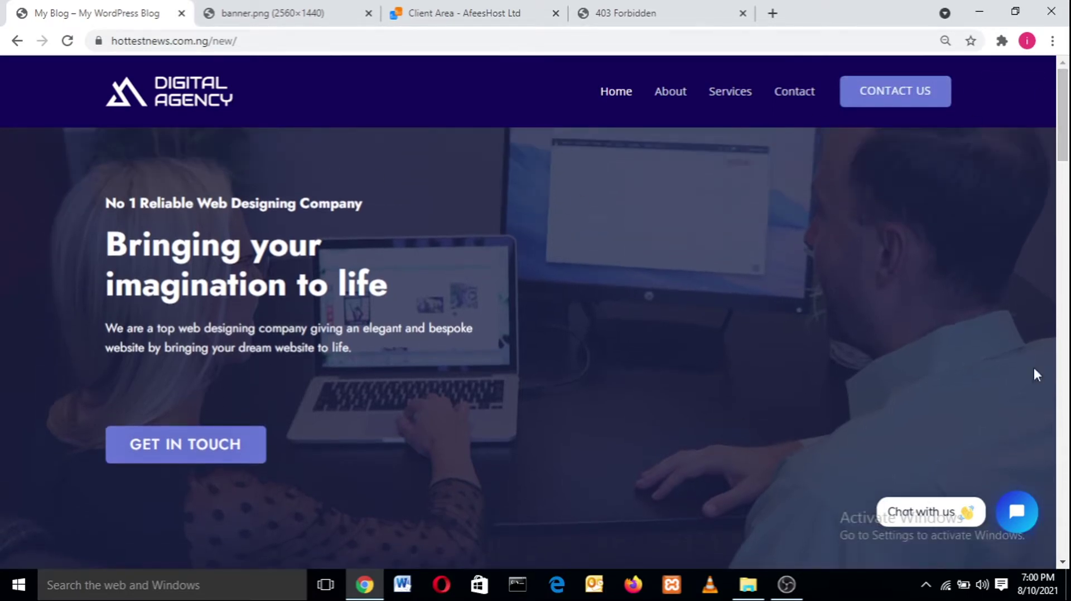
pyautogui.scroll(-1, 1057, 142)
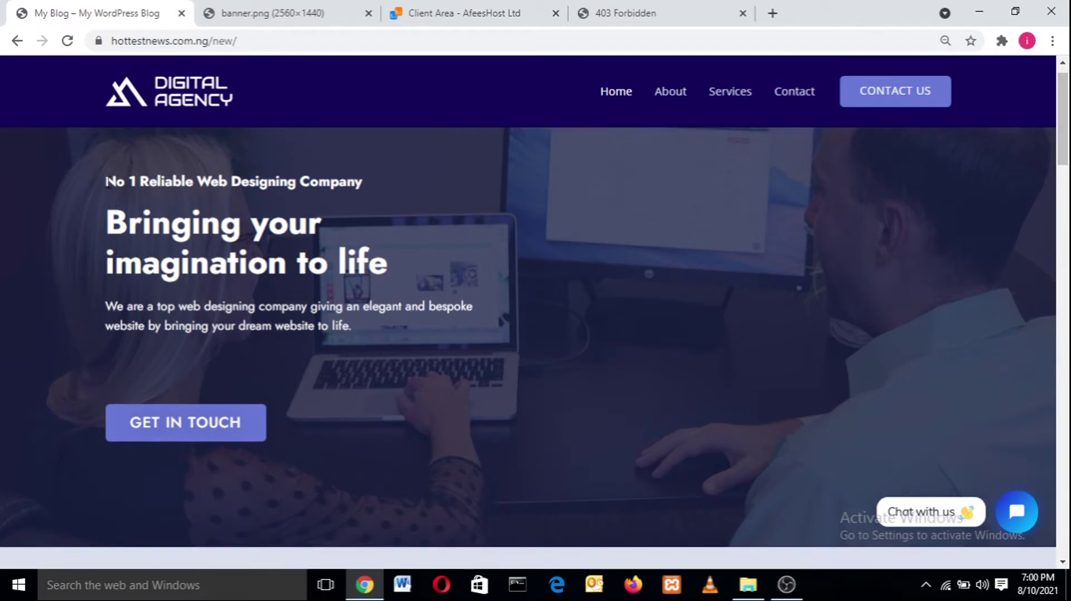
pyautogui.moveTo(106, 182); pyautogui.dragTo(234, 306)
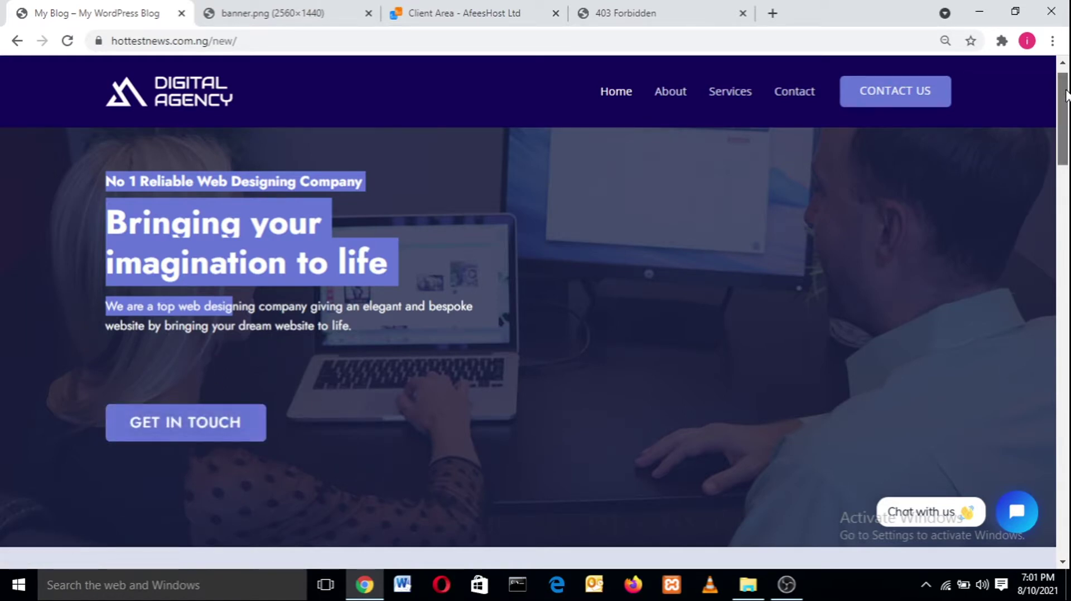
pyautogui.moveTo(1066, 95); pyautogui.dragTo(1068, 173)
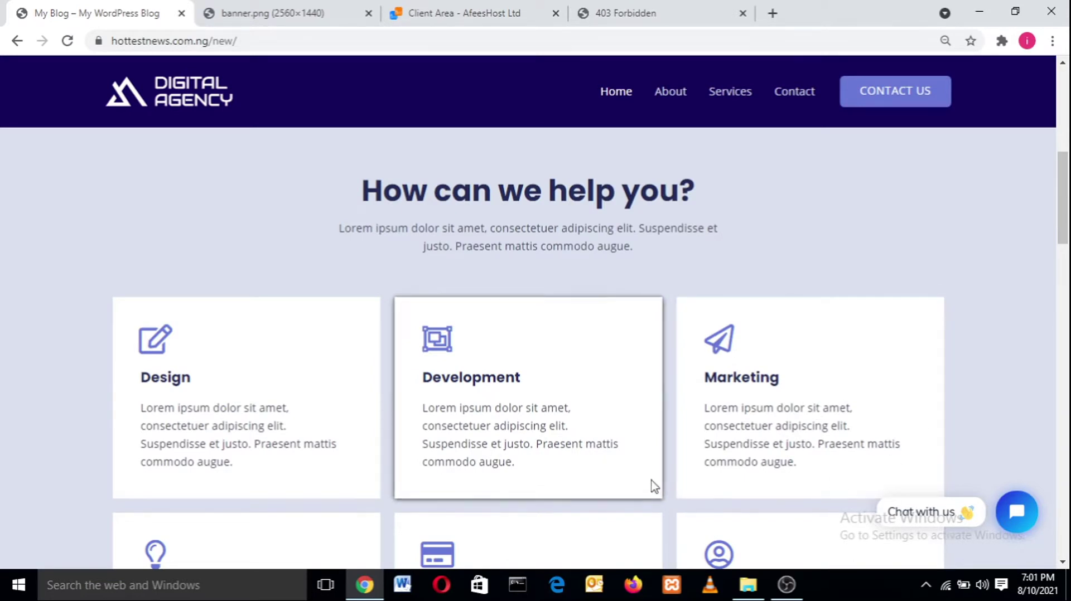
pyautogui.moveTo(1065, 198); pyautogui.dragTo(1067, 300)
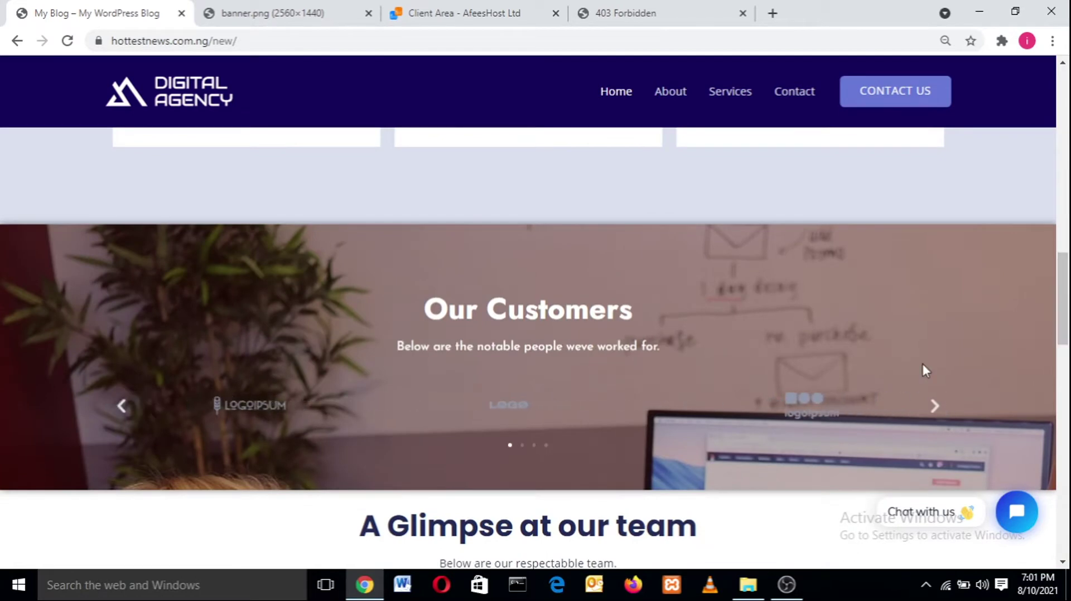
# - Advance the Our Customers logo carousel sixteen times
pyautogui.click(935, 407)
pyautogui.click(934, 407)
pyautogui.click(934, 407)
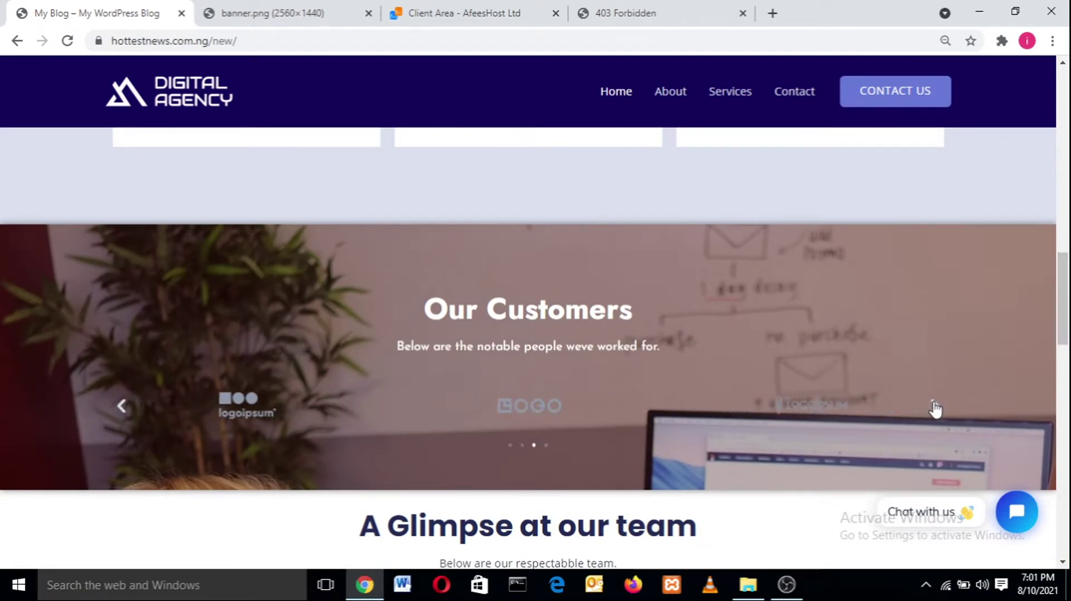
pyautogui.click(935, 407)
pyautogui.click(935, 407)
pyautogui.click(935, 407)
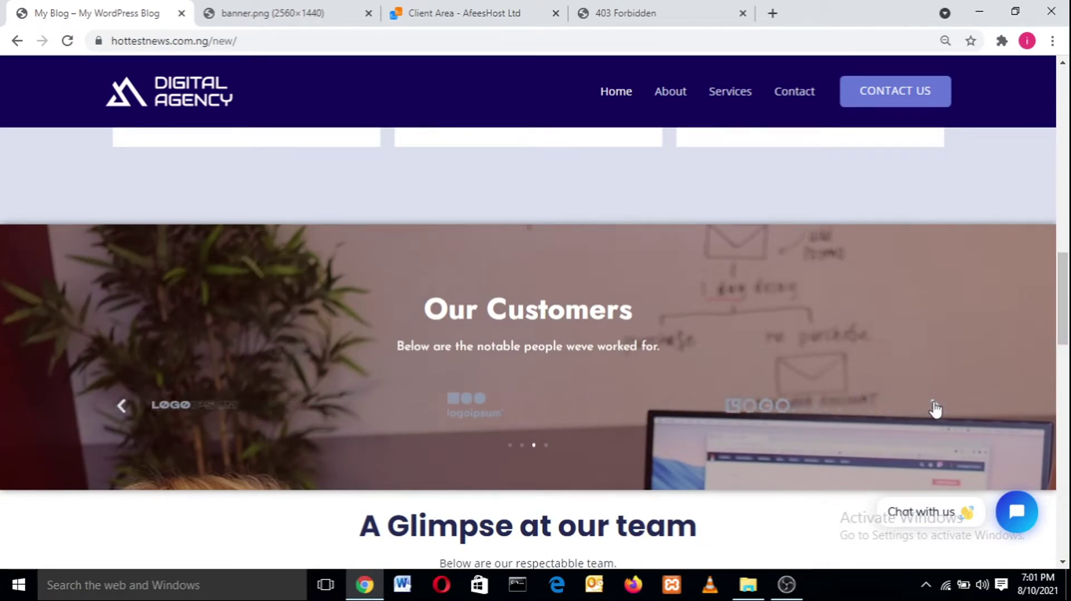
pyautogui.click(935, 407)
pyautogui.click(935, 407)
pyautogui.click(934, 407)
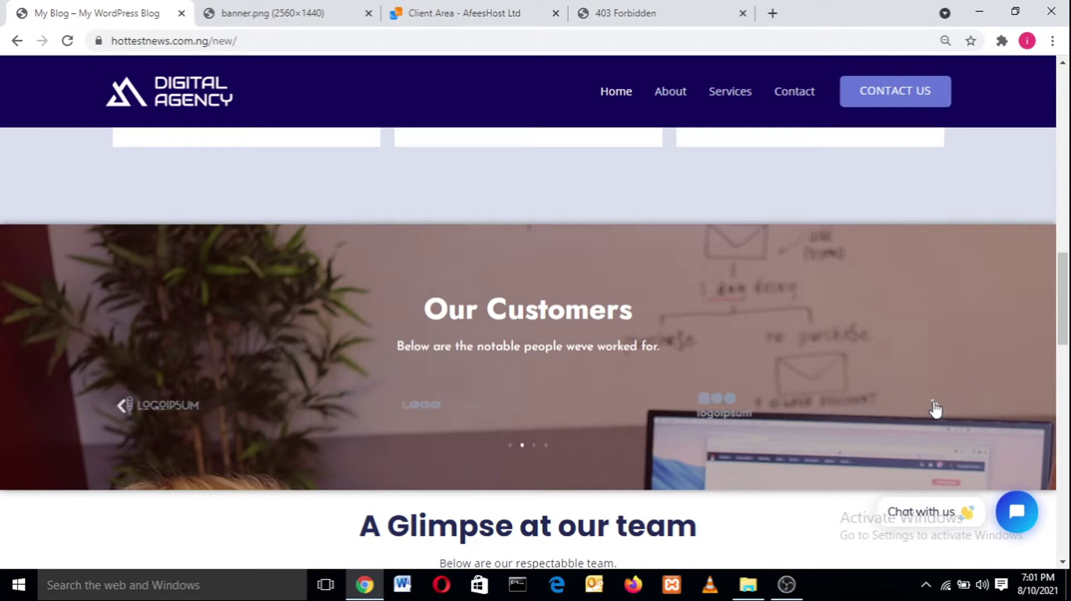
pyautogui.click(934, 407)
pyautogui.click(935, 407)
pyautogui.click(935, 407)
pyautogui.click(934, 407)
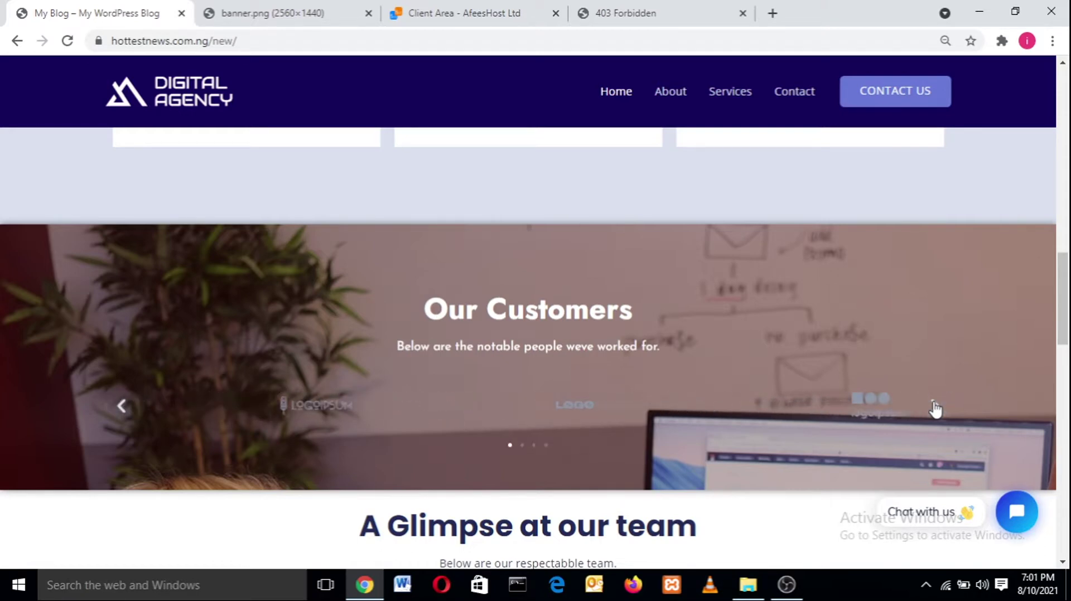
pyautogui.click(934, 407)
pyautogui.click(935, 407)
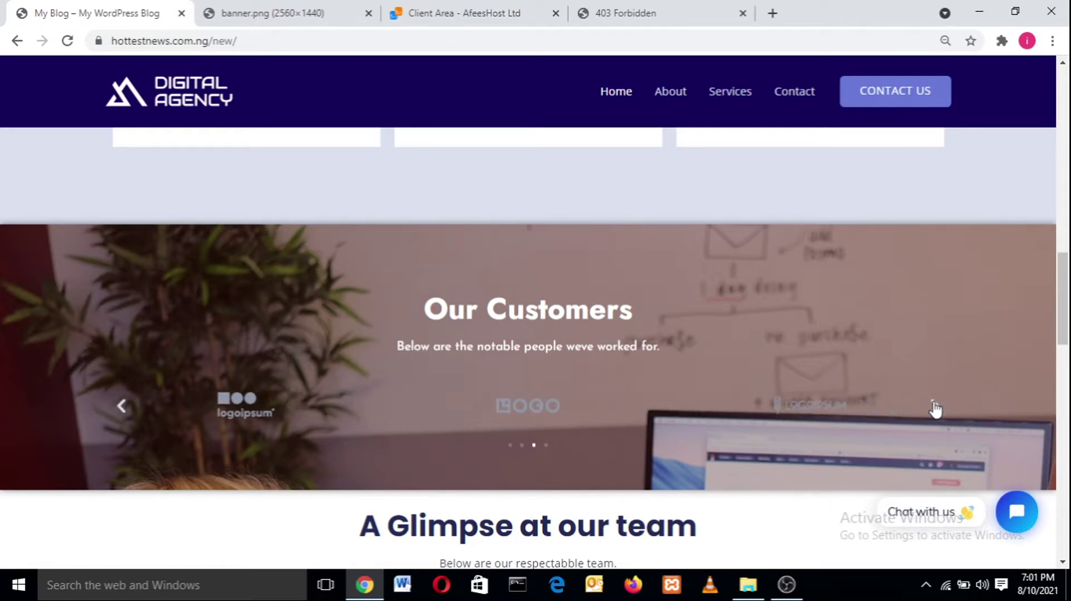
pyautogui.click(934, 407)
pyautogui.moveTo(1066, 305); pyautogui.dragTo(1068, 435)
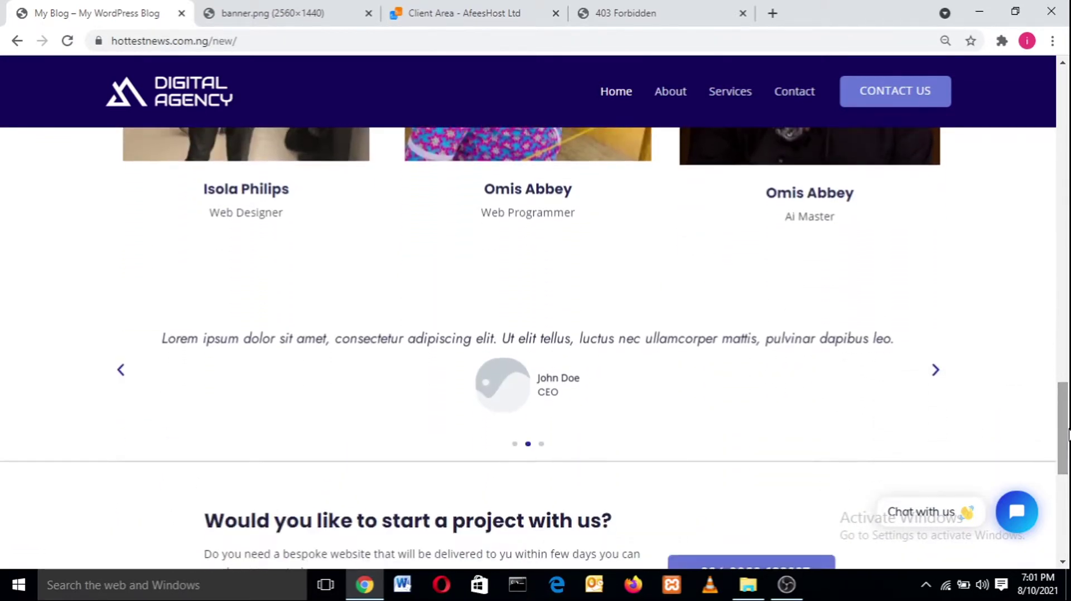
# - Advance the testimonial slider 21 times, then reach the Company, Business and Get In Touch footer
pyautogui.click(936, 375)
pyautogui.click(935, 375)
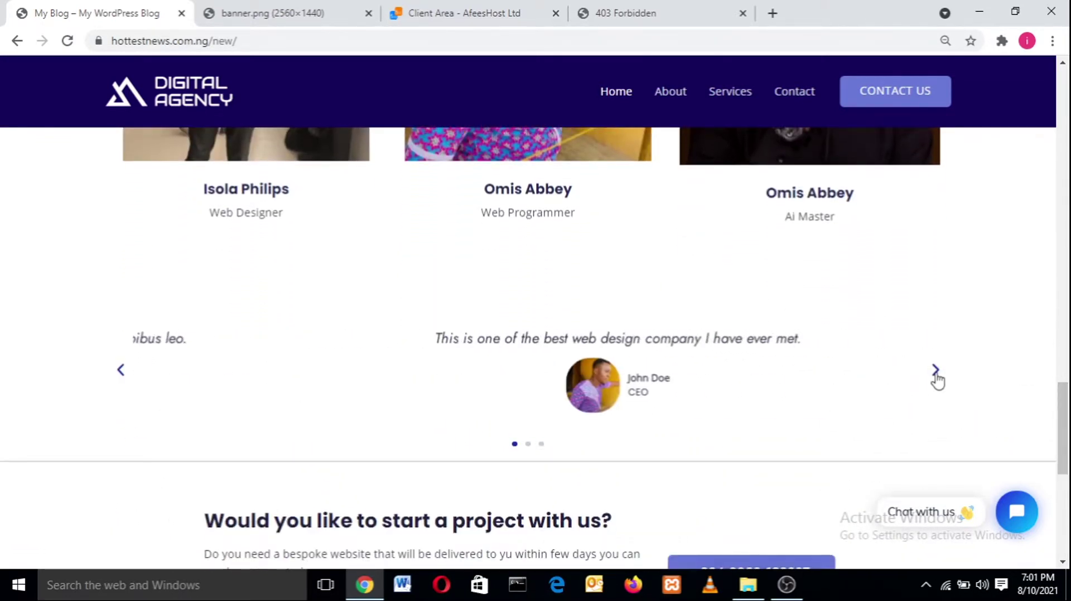
pyautogui.click(935, 375)
pyautogui.click(936, 374)
pyautogui.click(935, 375)
pyautogui.click(936, 375)
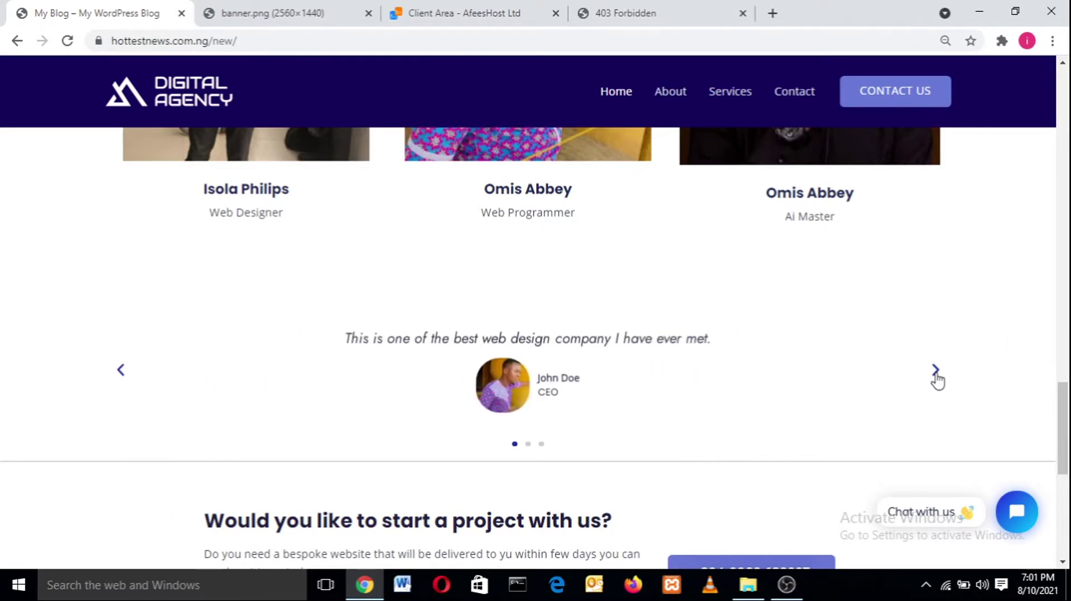
pyautogui.click(936, 374)
pyautogui.click(936, 375)
pyautogui.click(935, 375)
pyautogui.click(935, 375)
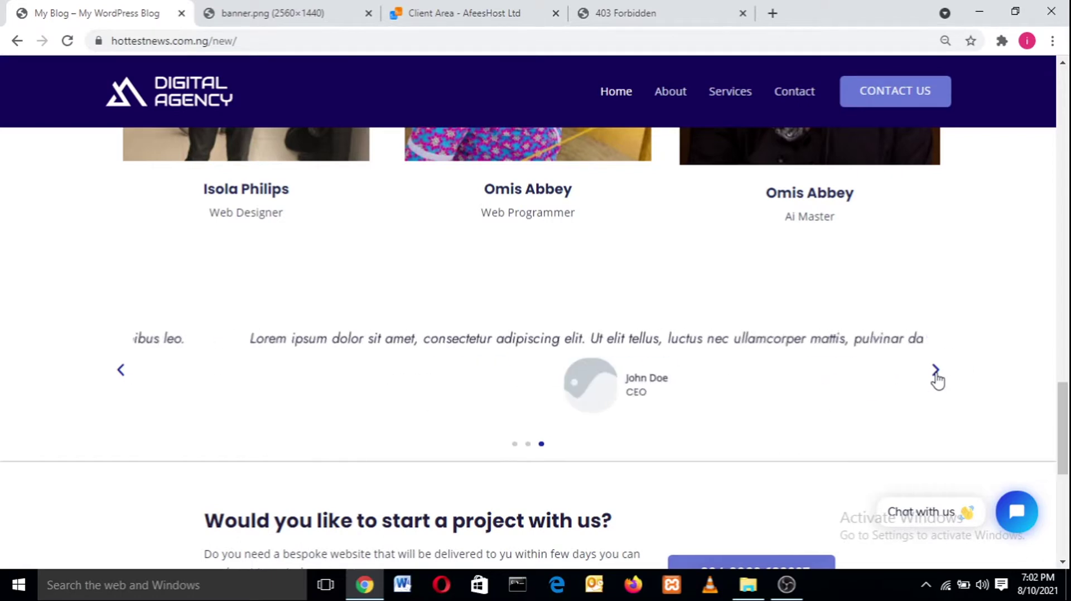
pyautogui.click(936, 373)
pyautogui.click(936, 372)
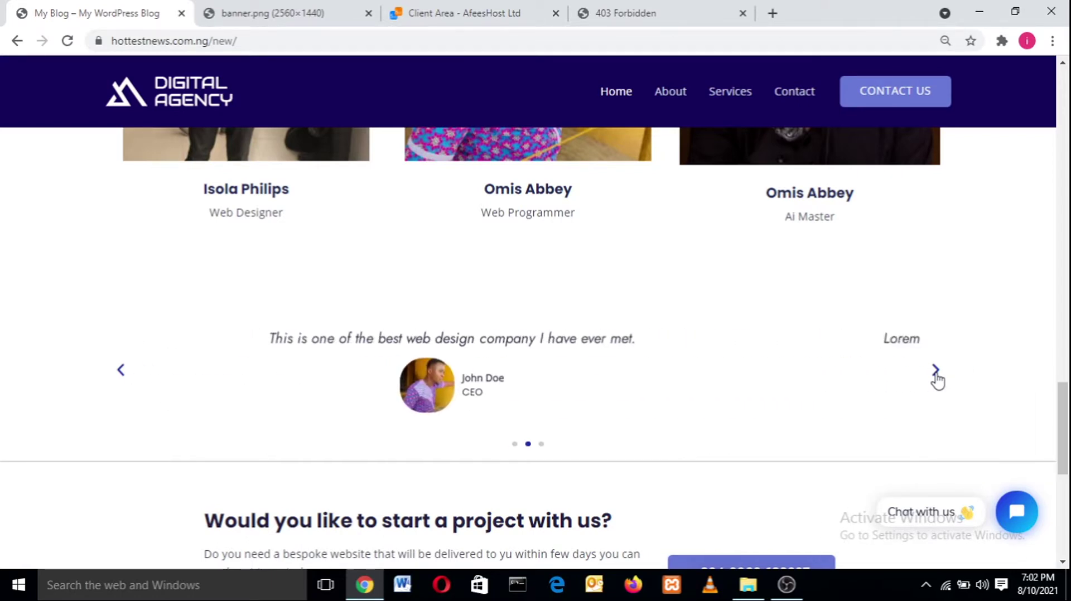
pyautogui.click(935, 373)
pyautogui.click(936, 372)
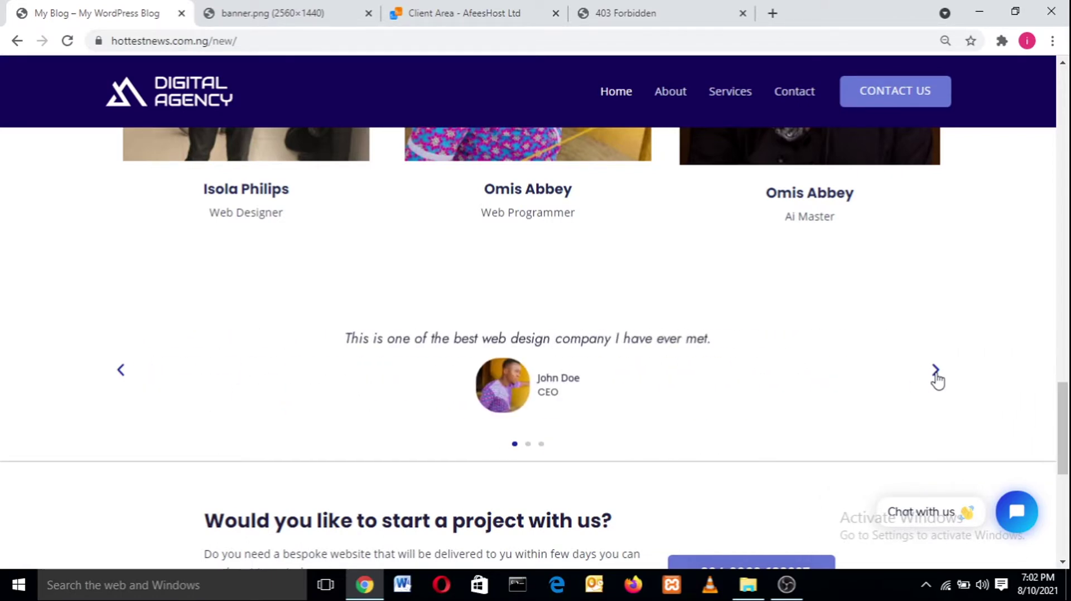
pyautogui.click(935, 372)
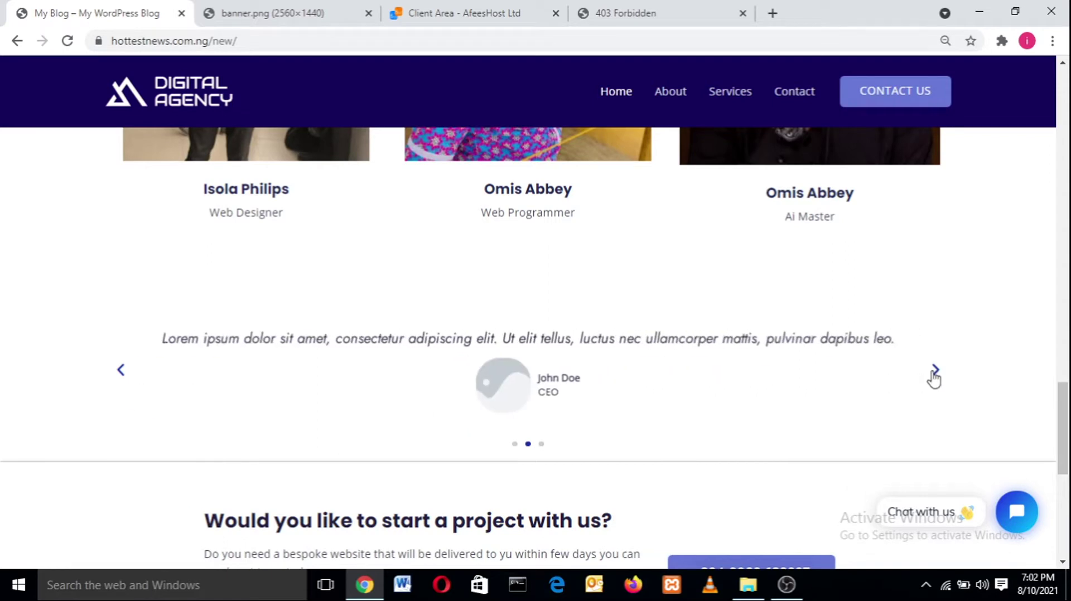
pyautogui.click(935, 372)
pyautogui.click(936, 372)
pyautogui.click(935, 372)
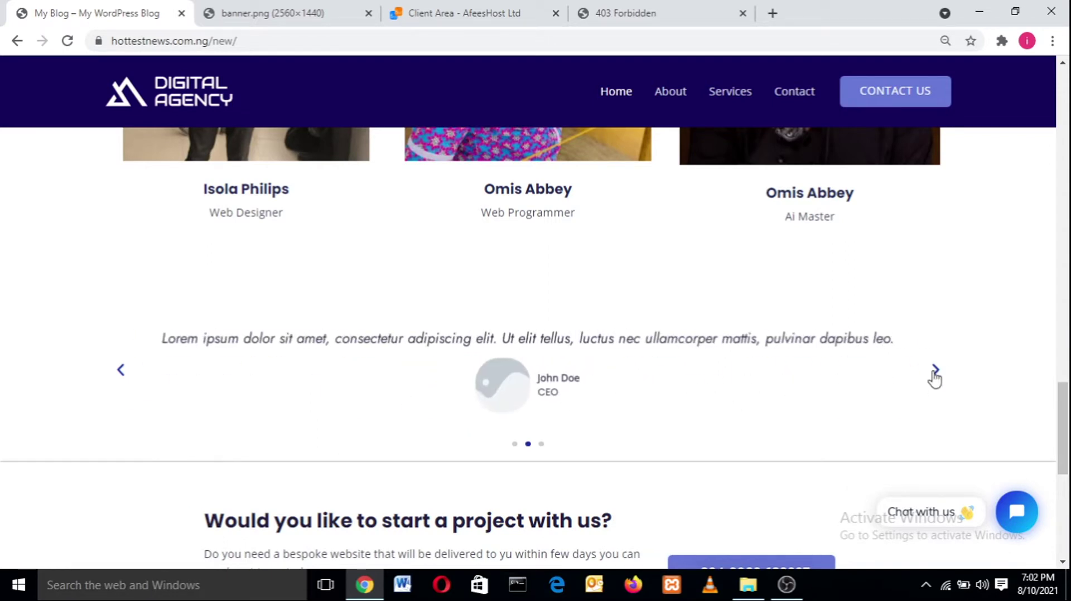
pyautogui.click(936, 373)
pyautogui.click(936, 374)
pyautogui.click(935, 373)
pyautogui.moveTo(1068, 397); pyautogui.dragTo(1068, 441)
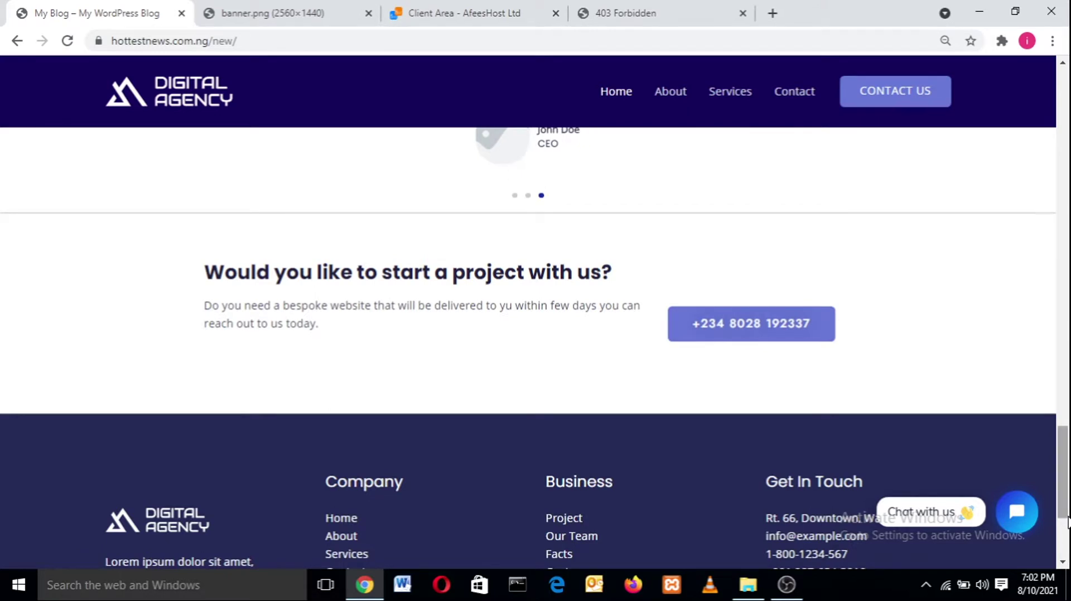
pyautogui.scroll(-4, 1064, 490)
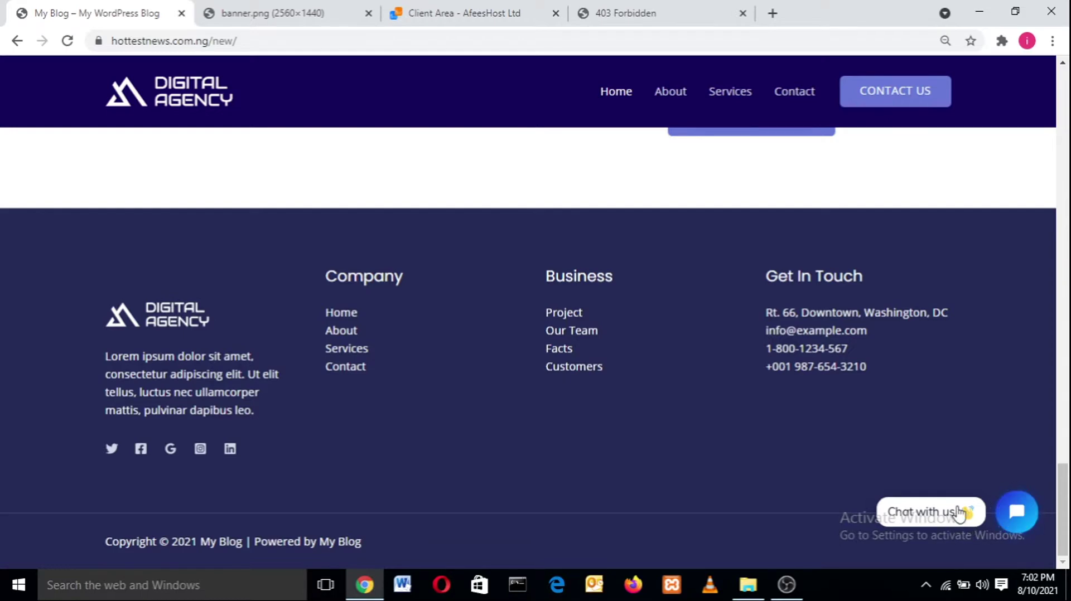
# - Send the test message 'hdhhd' through the Tidio chat widget, then go to About Us
pyautogui.click(1021, 518)
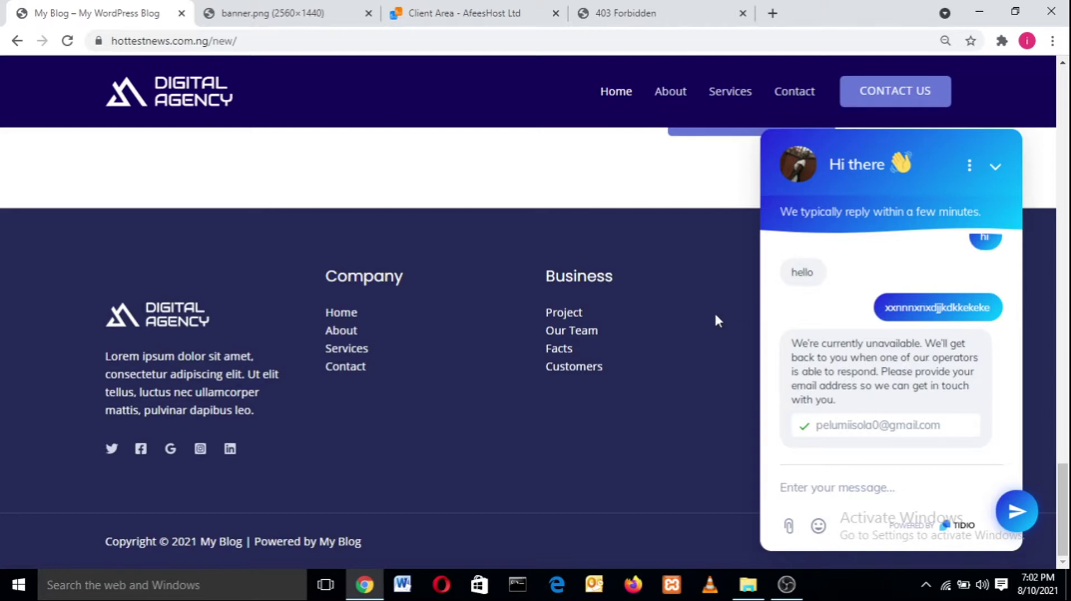
pyautogui.click(835, 486)
pyautogui.write('hdhhdhdh')
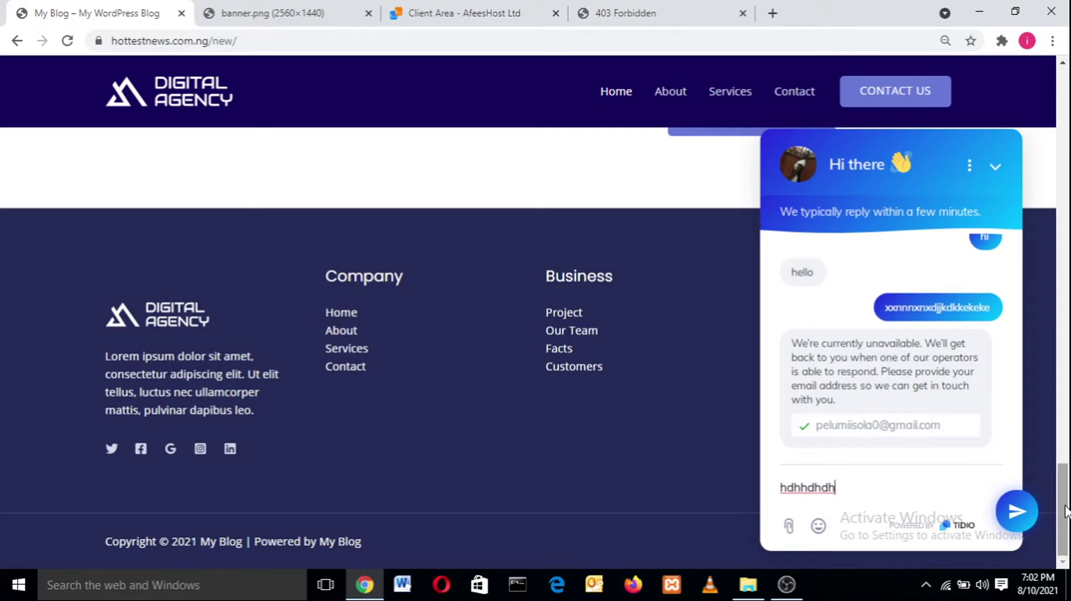
pyautogui.moveTo(1065, 505)
pyautogui.mouseDown()
pyautogui.moveTo(1069, 338)
pyautogui.moveTo(1067, 502)
pyautogui.mouseUp()
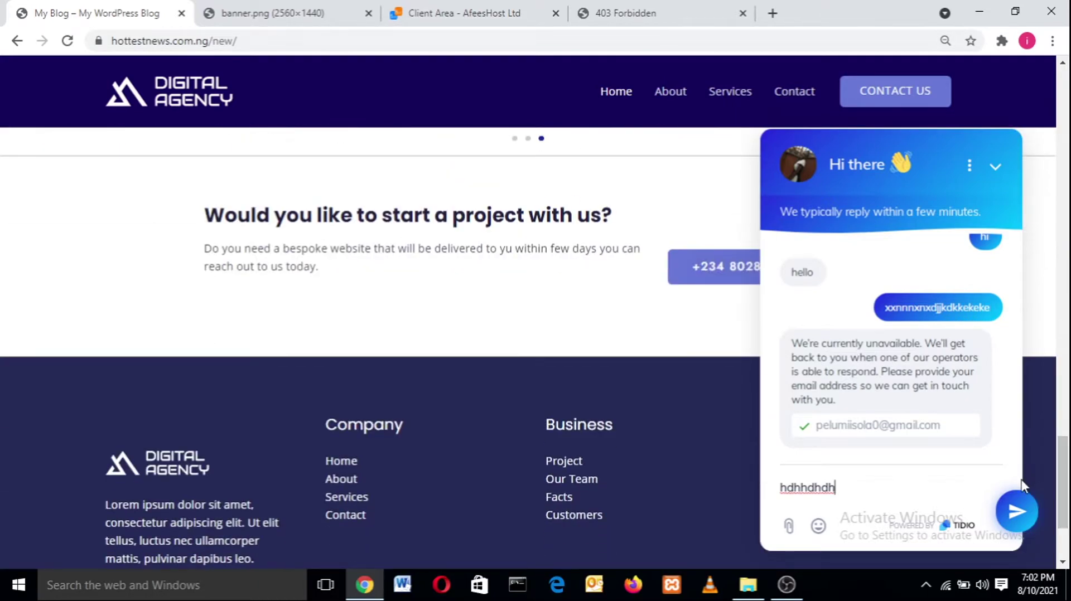
pyautogui.click(1016, 511)
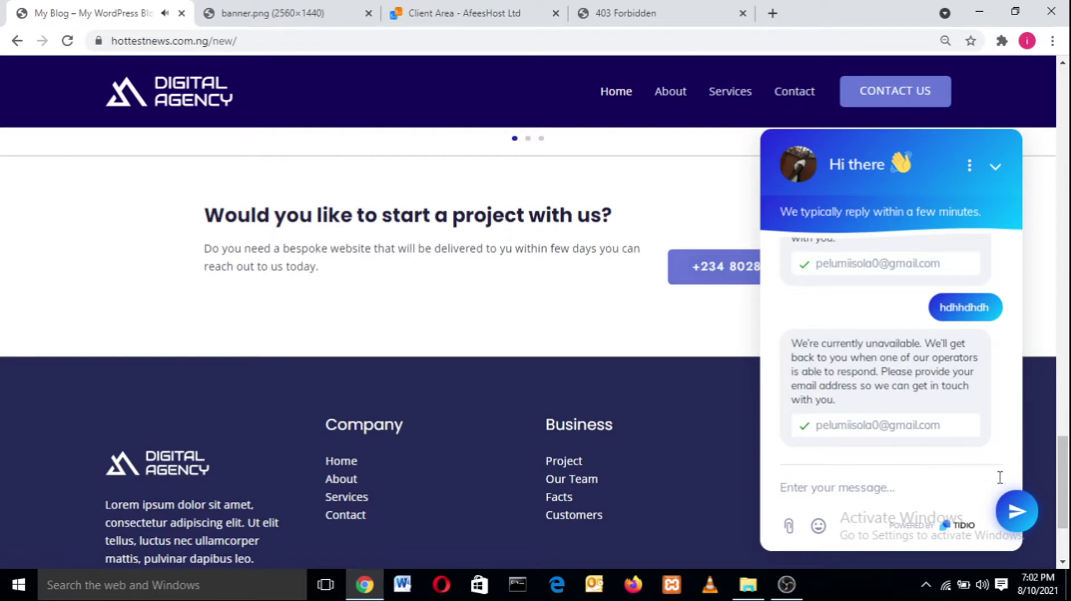
pyautogui.click(676, 91)
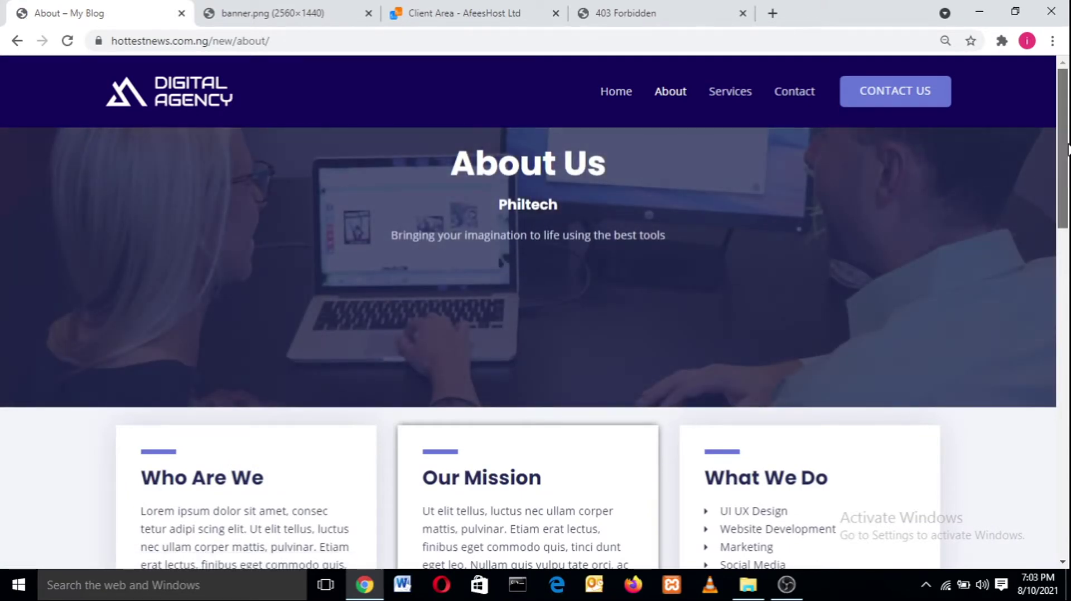
# - Review the About page down to Why Choose Us and Some Numbers, closing the chat, then go to Services
pyautogui.moveTo(1067, 152); pyautogui.dragTo(1068, 222)
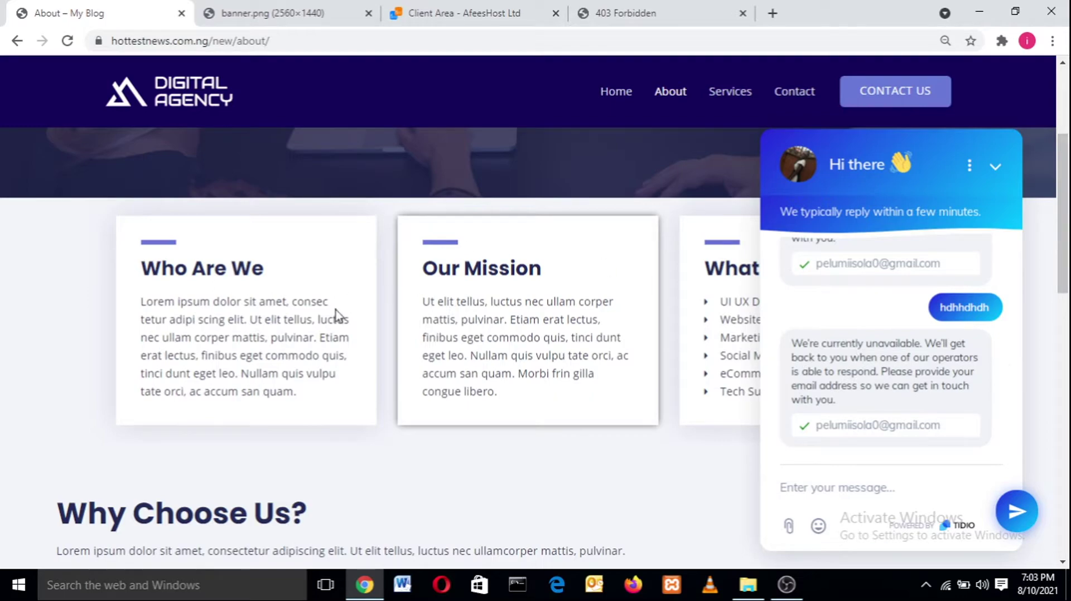
pyautogui.moveTo(1066, 238); pyautogui.dragTo(1061, 380)
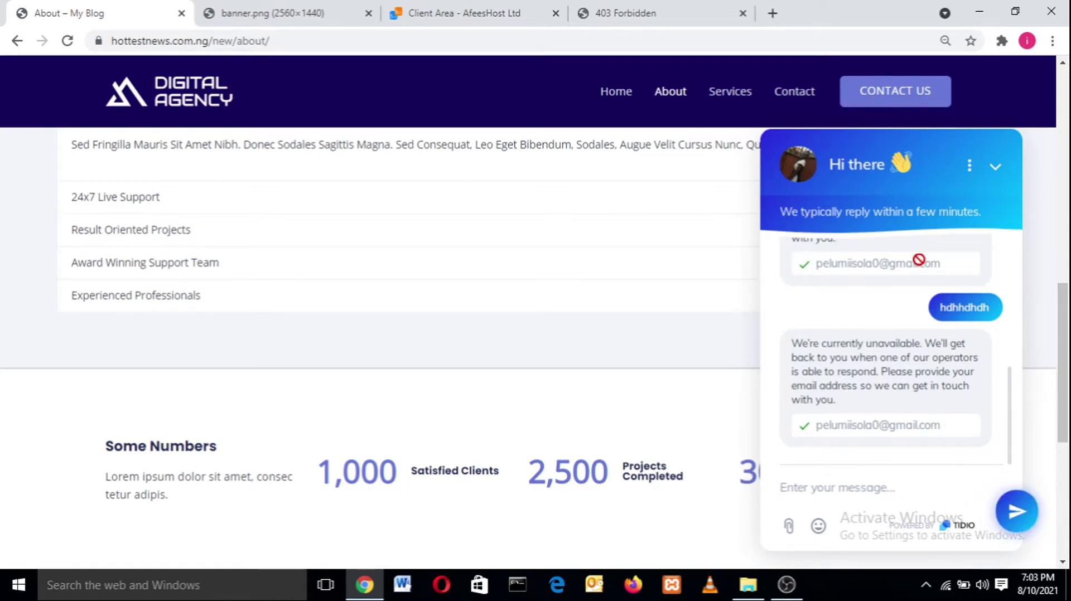
pyautogui.click(996, 168)
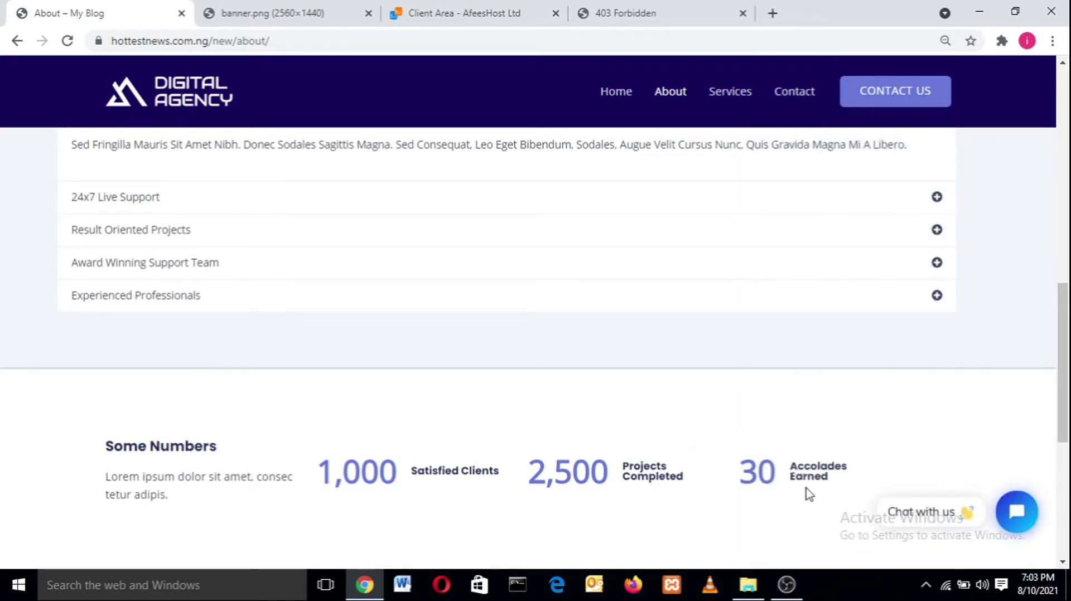
pyautogui.scroll(-5, 1063, 458)
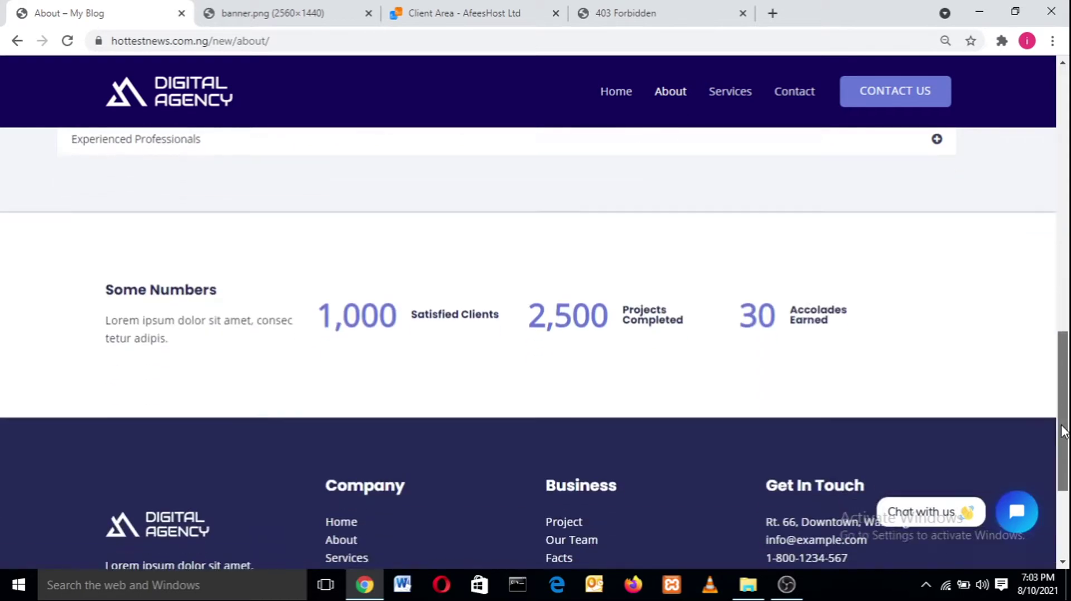
pyautogui.moveTo(1068, 383); pyautogui.dragTo(1069, 388)
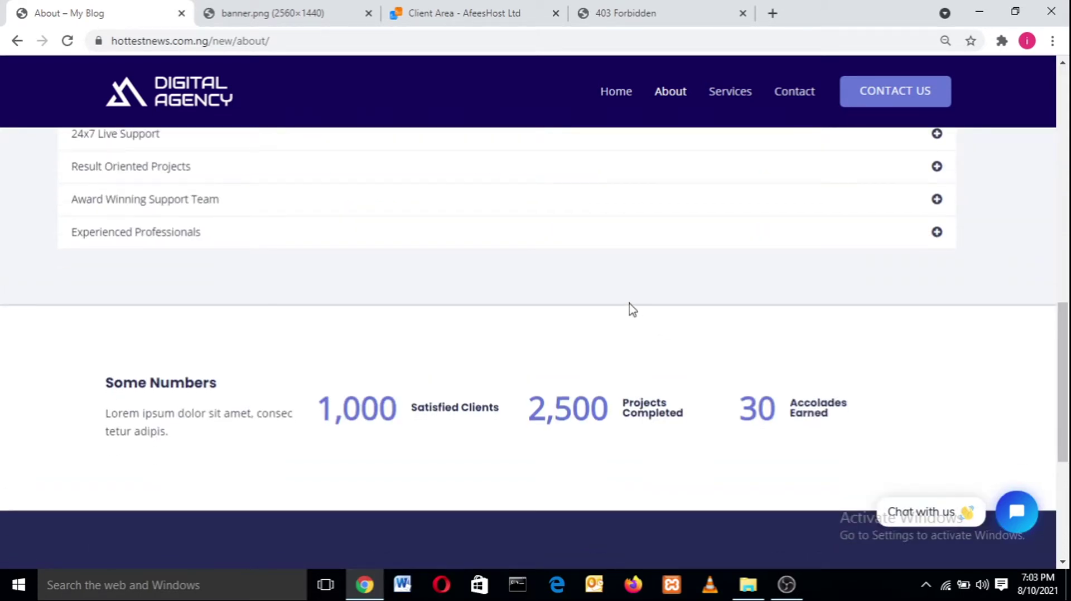
pyautogui.moveTo(1066, 362); pyautogui.dragTo(1069, 120)
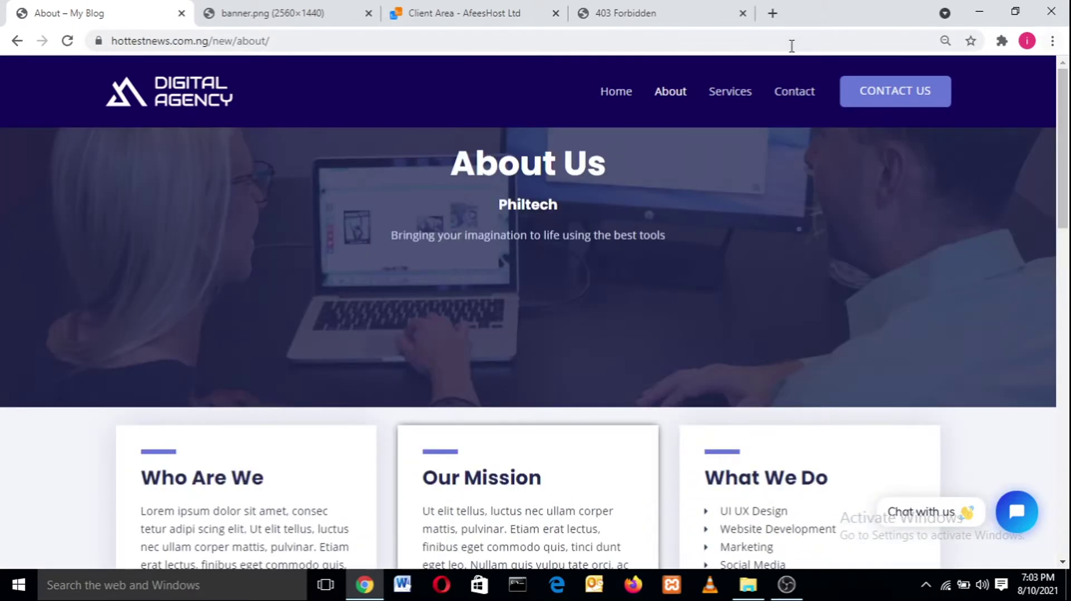
pyautogui.click(742, 93)
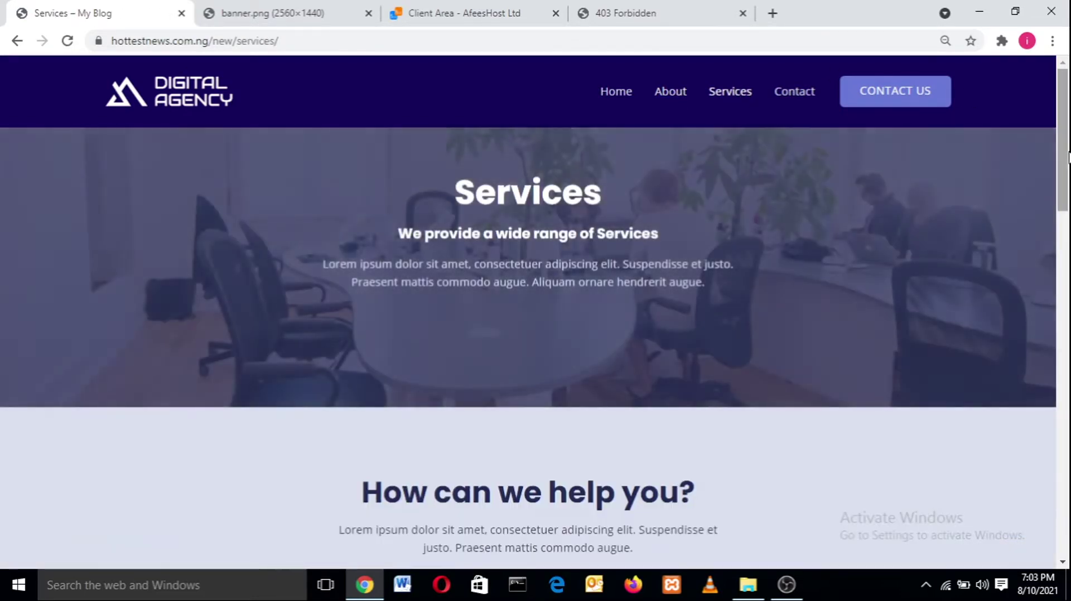
# - Scroll the Services page, advance its testimonial slider twice, then go to Contact
pyautogui.moveTo(1068, 158); pyautogui.dragTo(1068, 256)
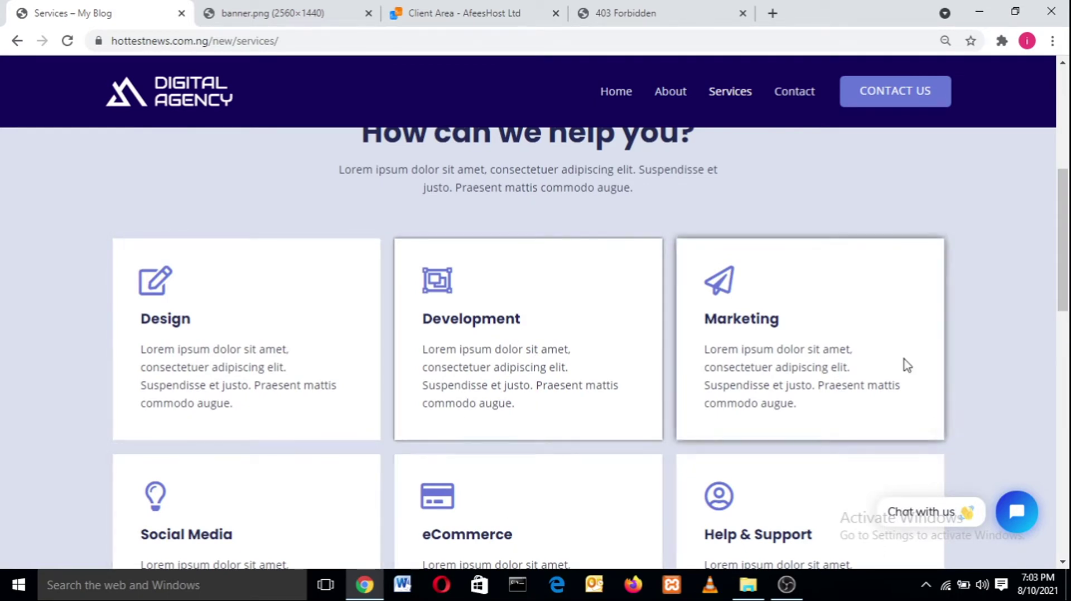
pyautogui.moveTo(1066, 272); pyautogui.dragTo(1064, 396)
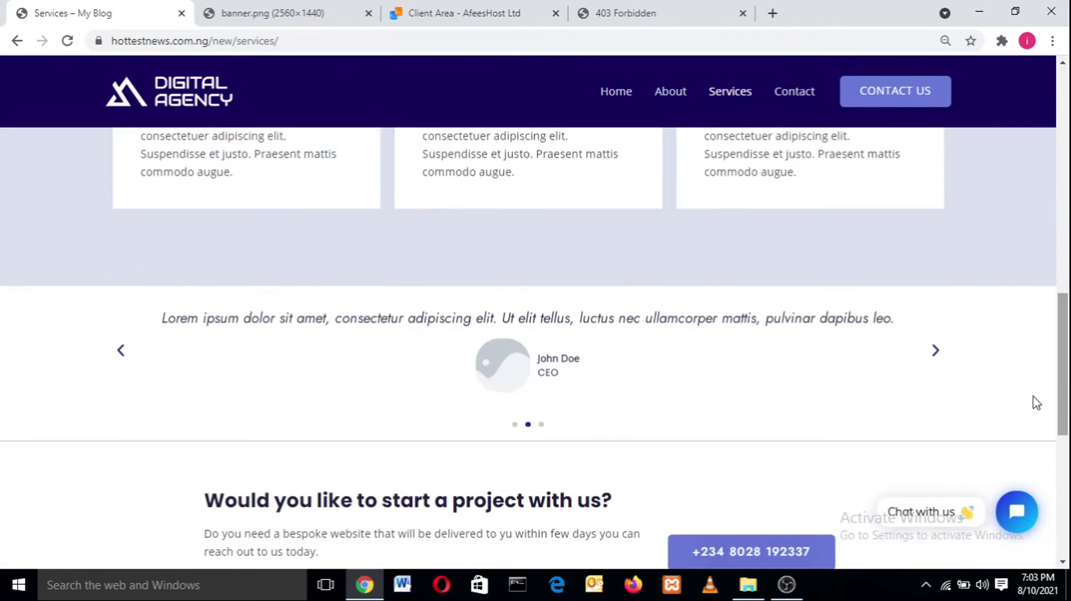
pyautogui.click(937, 356)
pyautogui.click(937, 357)
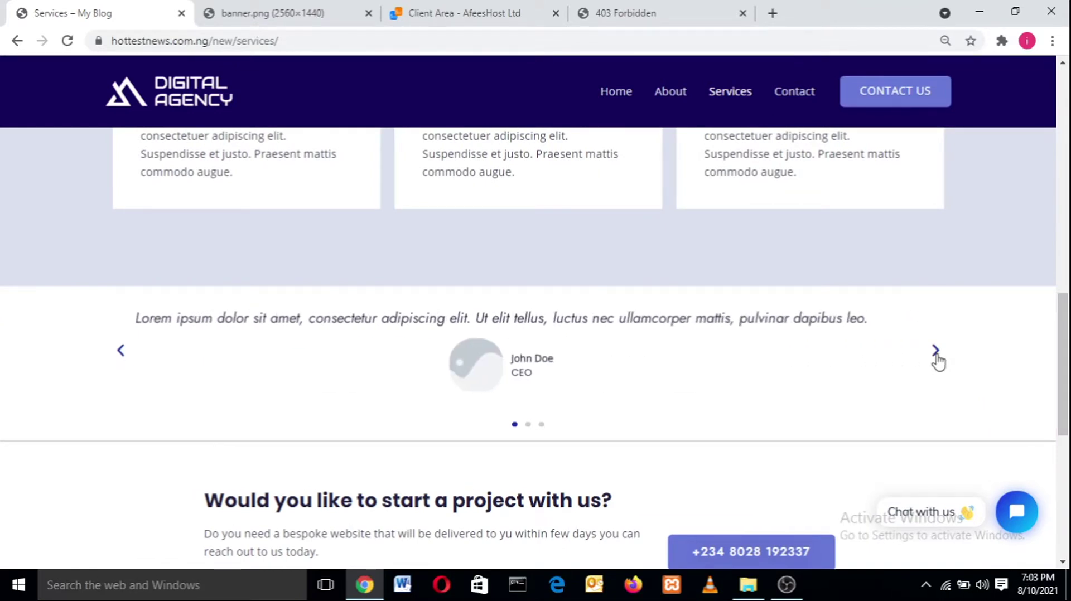
pyautogui.moveTo(1064, 385); pyautogui.dragTo(1062, 437)
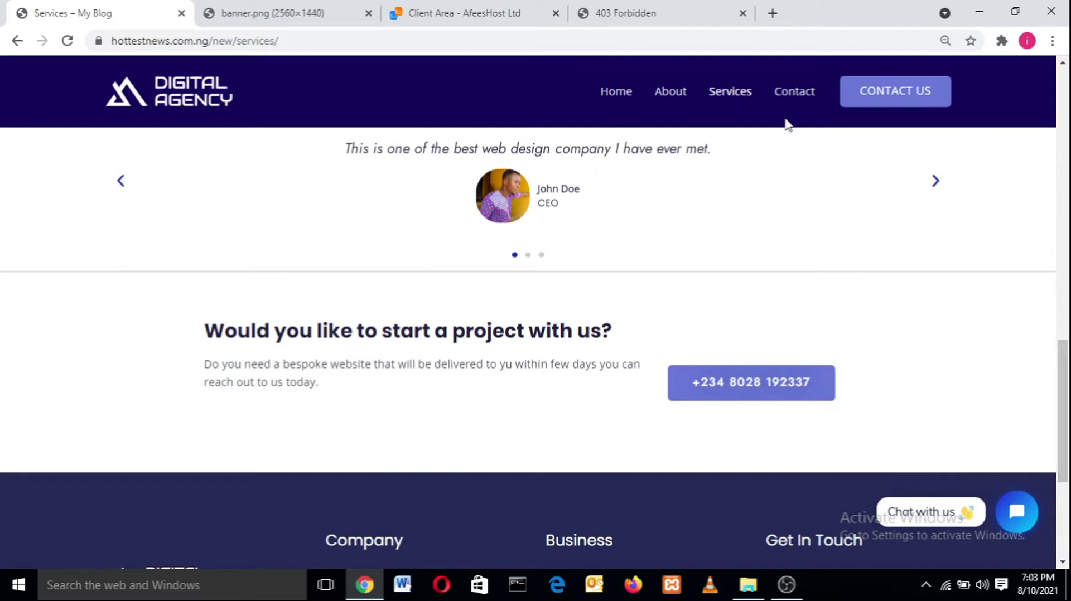
pyautogui.click(788, 92)
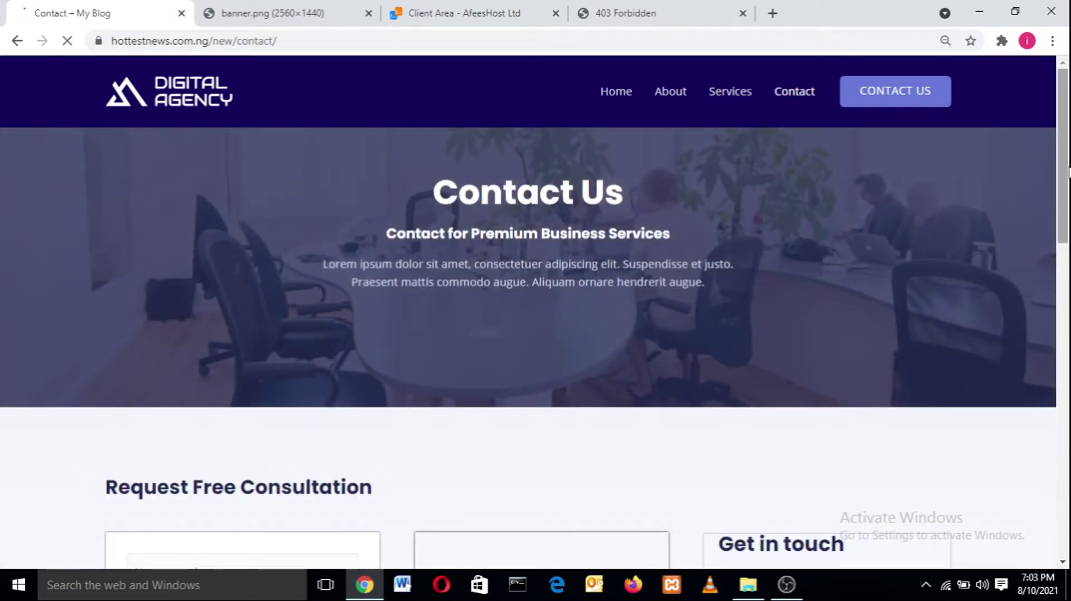
# - Fill the consultation form with the autofilled name and e-mail plus a sample message
pyautogui.moveTo(1063, 195)
pyautogui.mouseDown()
pyautogui.moveTo(1062, 211)
pyautogui.moveTo(1063, 194)
pyautogui.mouseUp()
pyautogui.moveTo(1067, 142); pyautogui.dragTo(1066, 237)
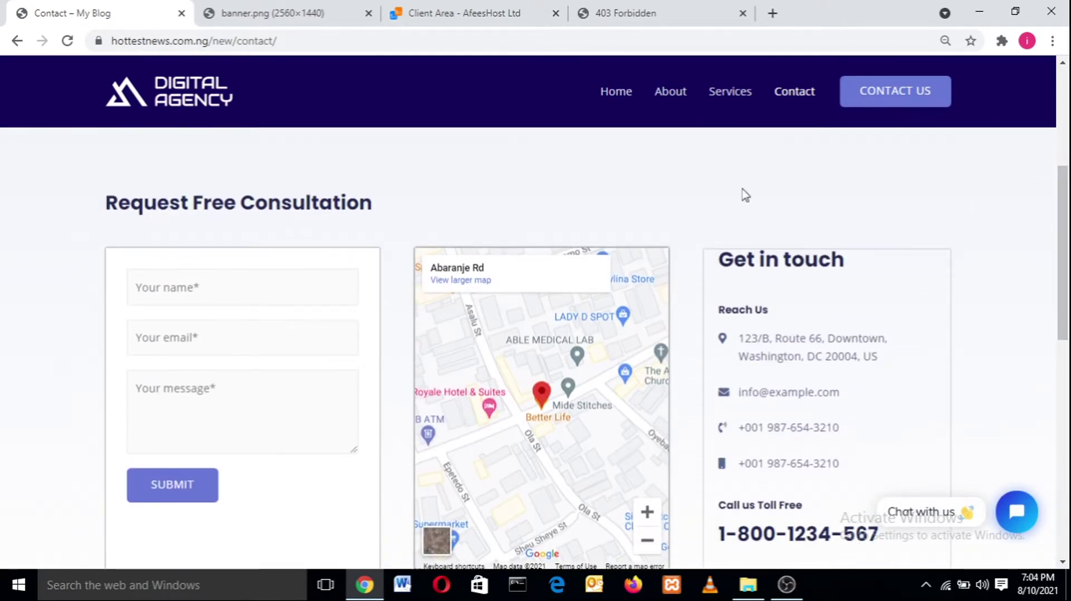
pyautogui.click(279, 299)
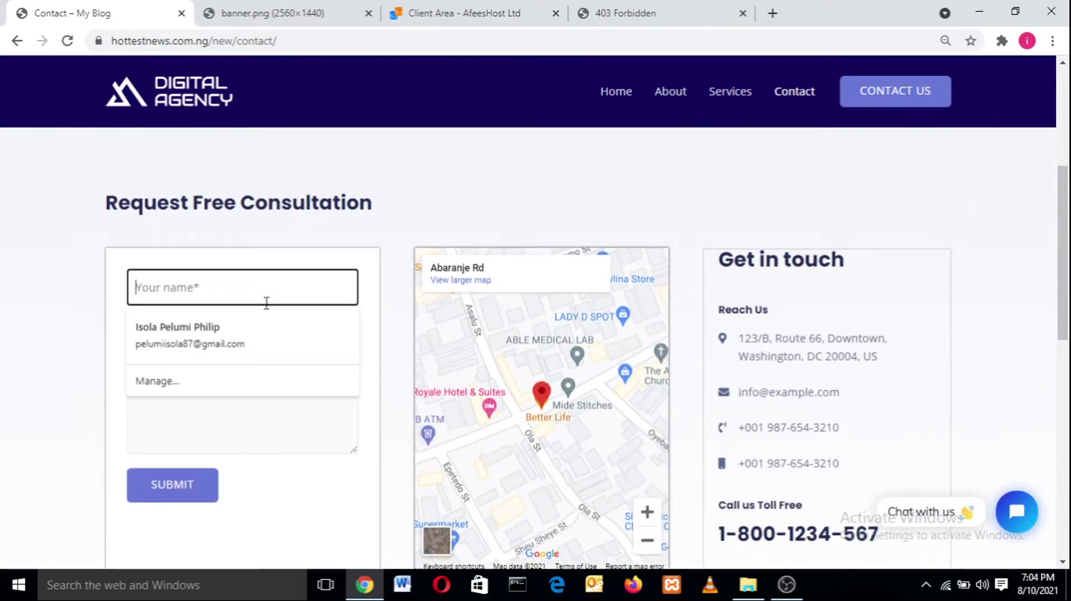
pyautogui.click(256, 331)
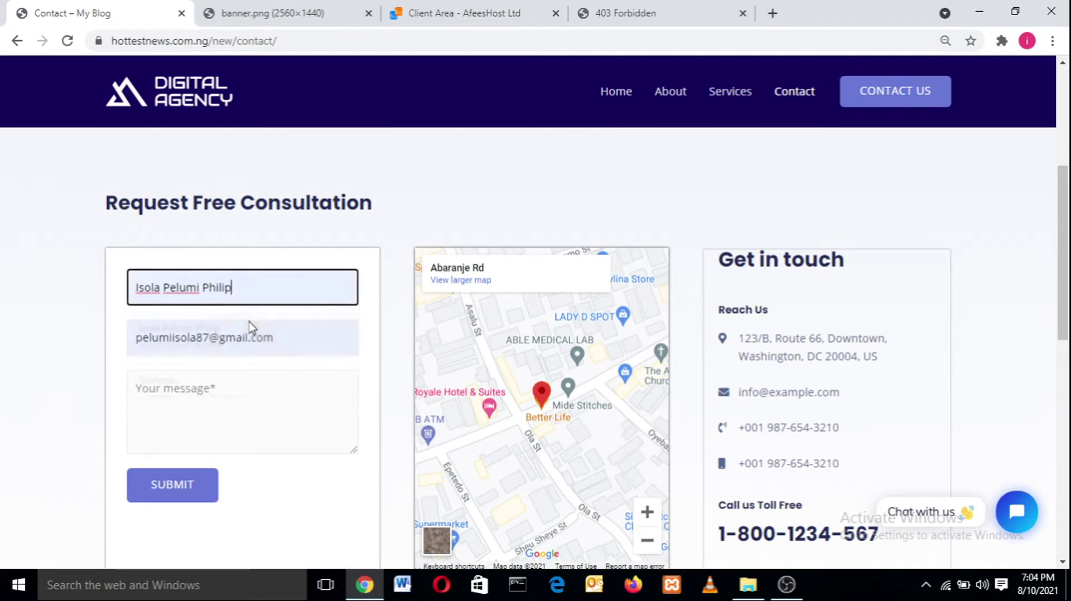
pyautogui.click(206, 397)
pyautogui.write('jedjjdjdjdjj')
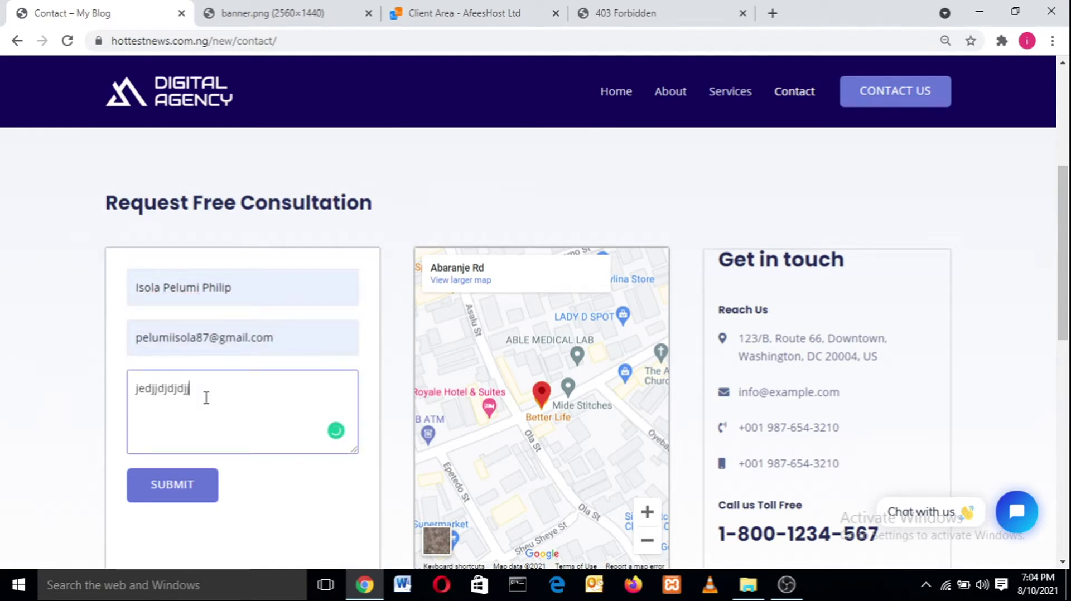
pyautogui.write('jdjjdjdjdj')
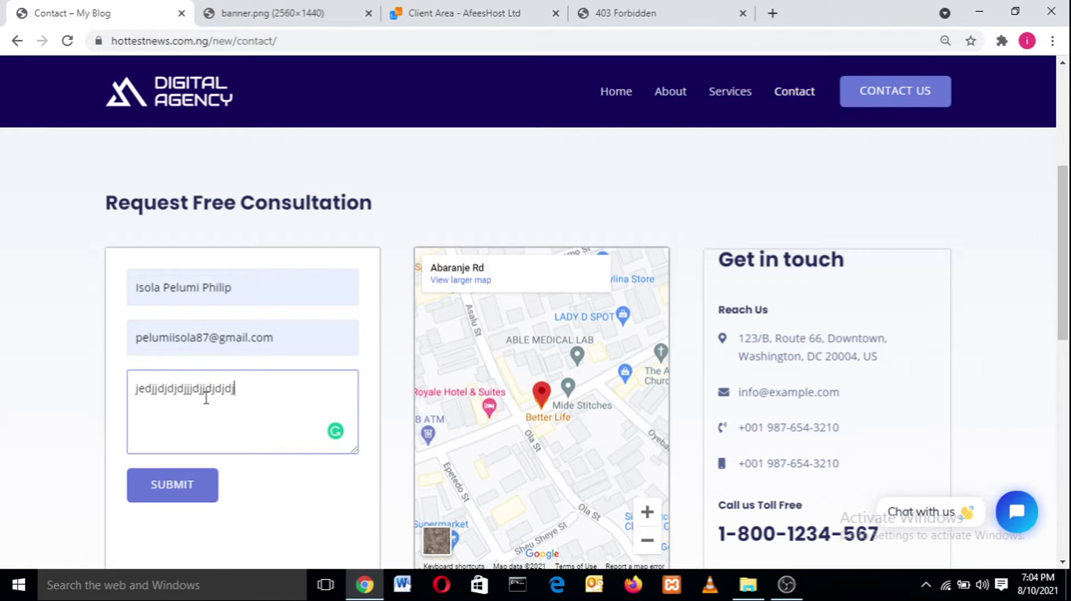
pyautogui.write('djdjdjdhdgfgfgfg')
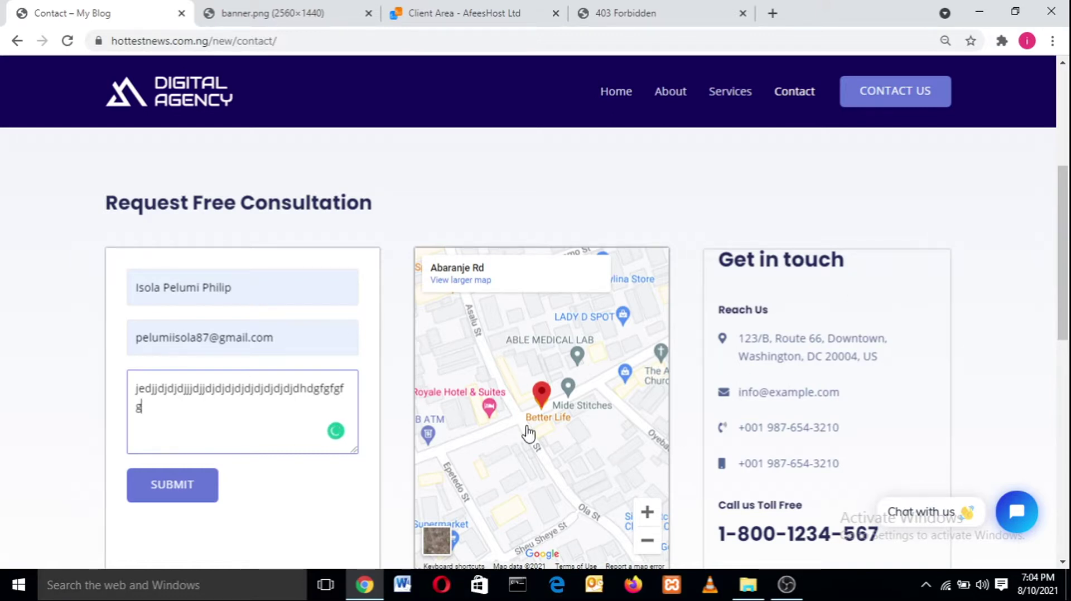
# - Pan the embedded map around, then return to the 'Contact for Premium Business Services' banner
pyautogui.moveTo(527, 433); pyautogui.dragTo(463, 344)
pyautogui.moveTo(641, 429); pyautogui.dragTo(608, 372)
pyautogui.moveTo(543, 354); pyautogui.dragTo(464, 273)
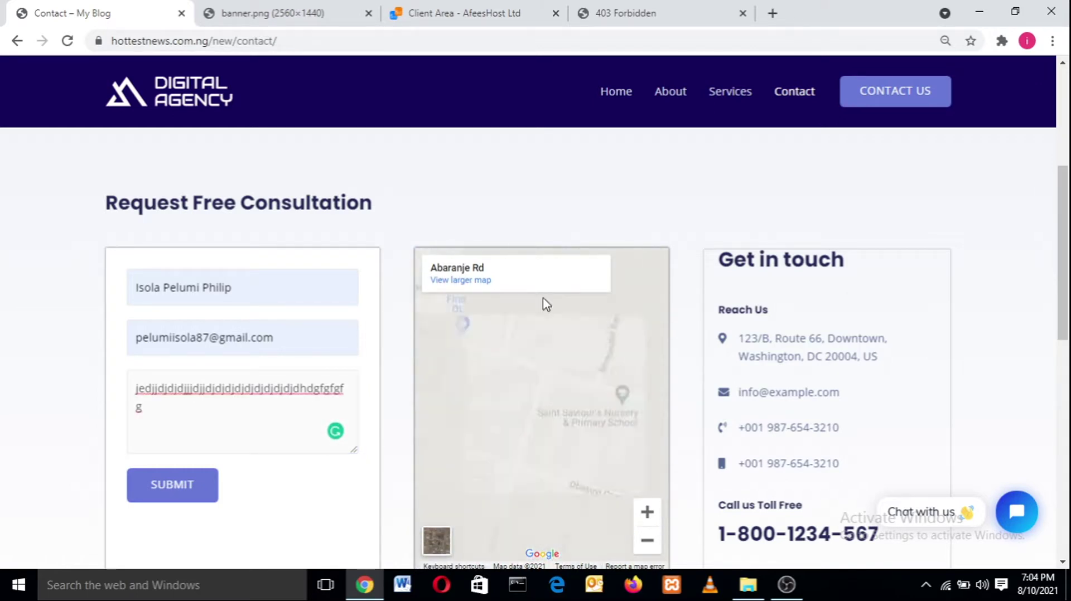
pyautogui.scroll(-3, 1067, 277)
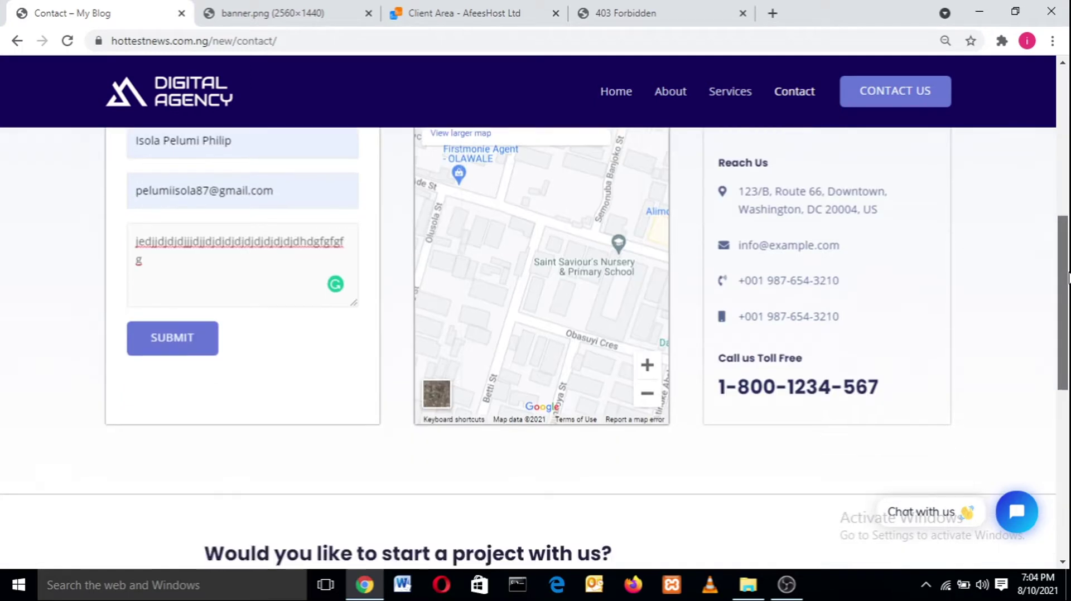
pyautogui.scroll(4, 1068, 278)
pyautogui.scroll(-4, 790, 165)
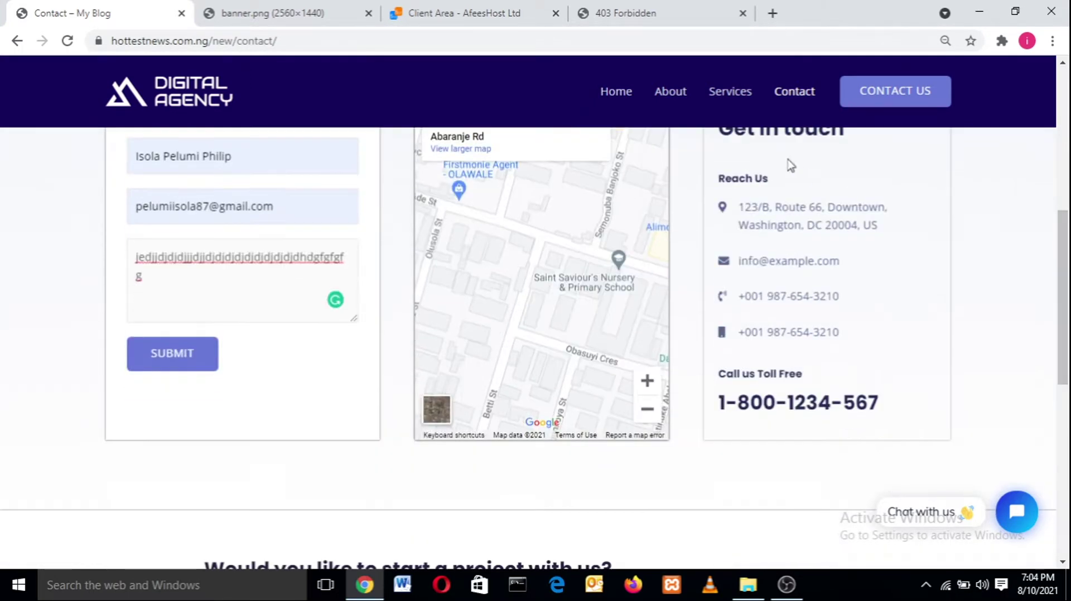
pyautogui.moveTo(1068, 296); pyautogui.dragTo(1068, 487)
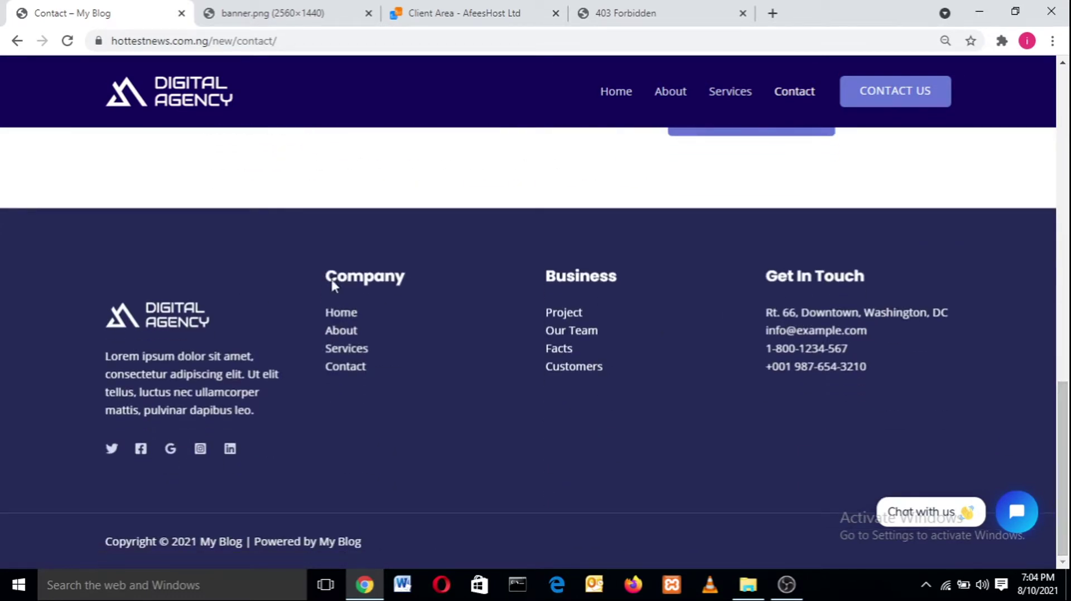
pyautogui.moveTo(1068, 493); pyautogui.dragTo(1068, 121)
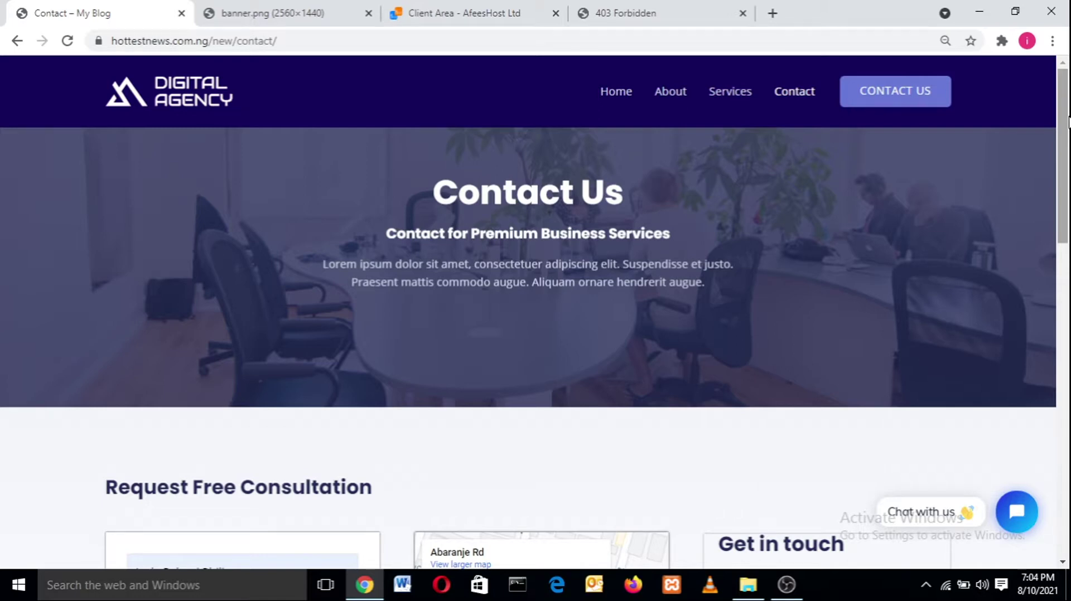
pyautogui.moveTo(1069, 117); pyautogui.dragTo(1069, 67)
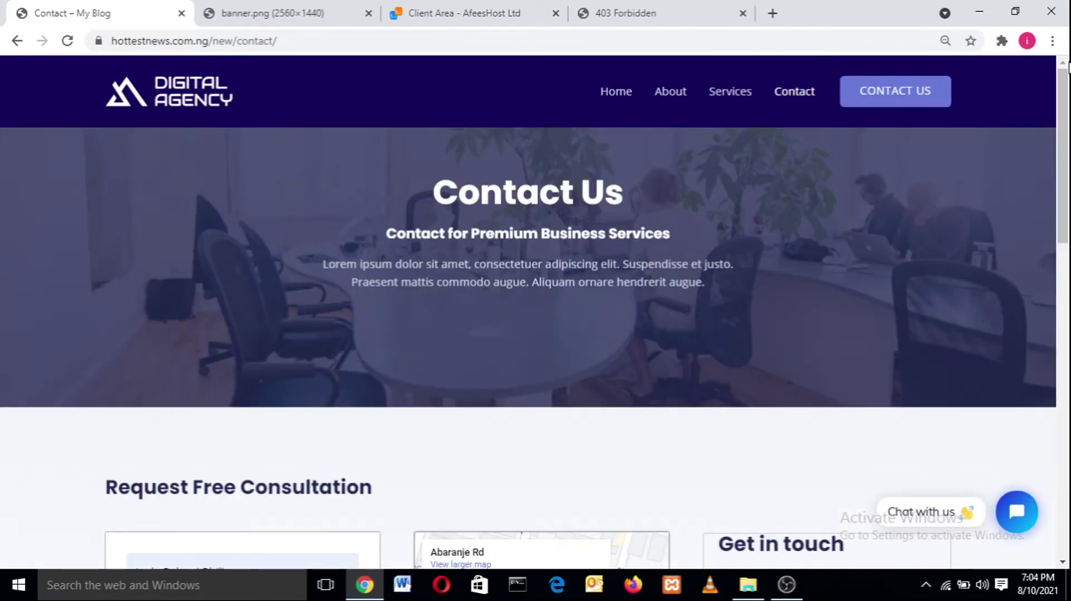
# - From the AfeesHost Client Area, launch cPanel for the Web Hosting - Starter (1GB) plan
pyautogui.click(475, 7)
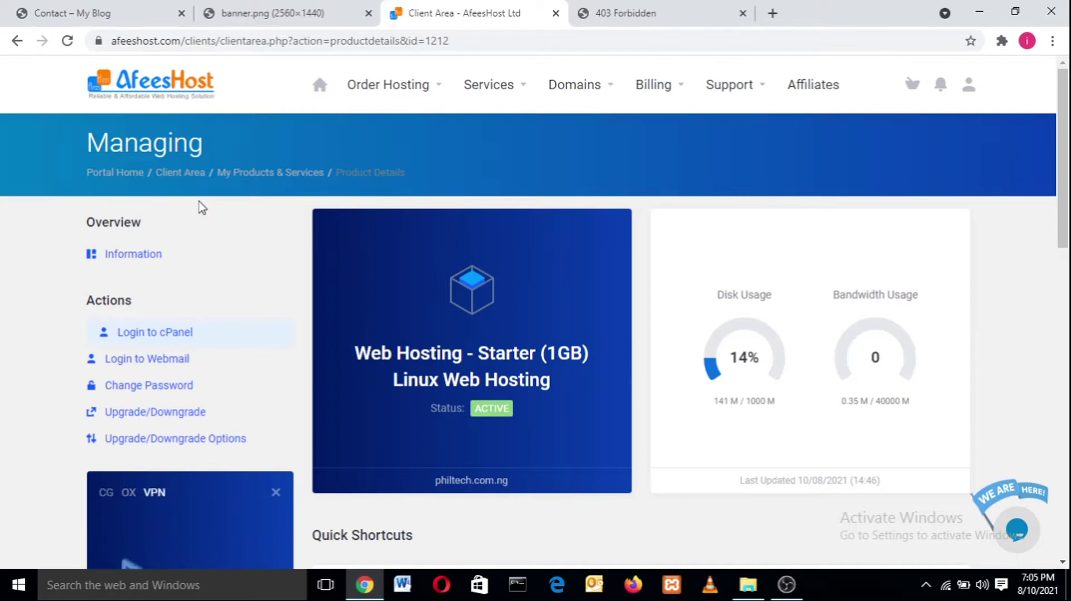
pyautogui.click(159, 333)
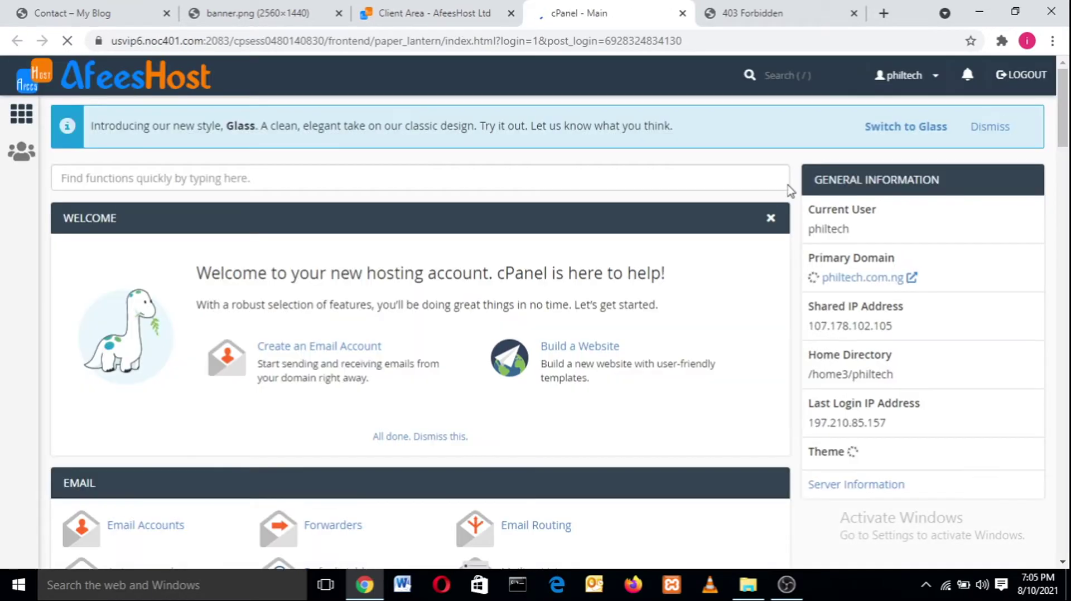
# - Search cPanel for 'softa' and open the Softaculous Apps Installer
pyautogui.moveTo(1067, 103); pyautogui.dragTo(1067, 249)
pyautogui.click(787, 71)
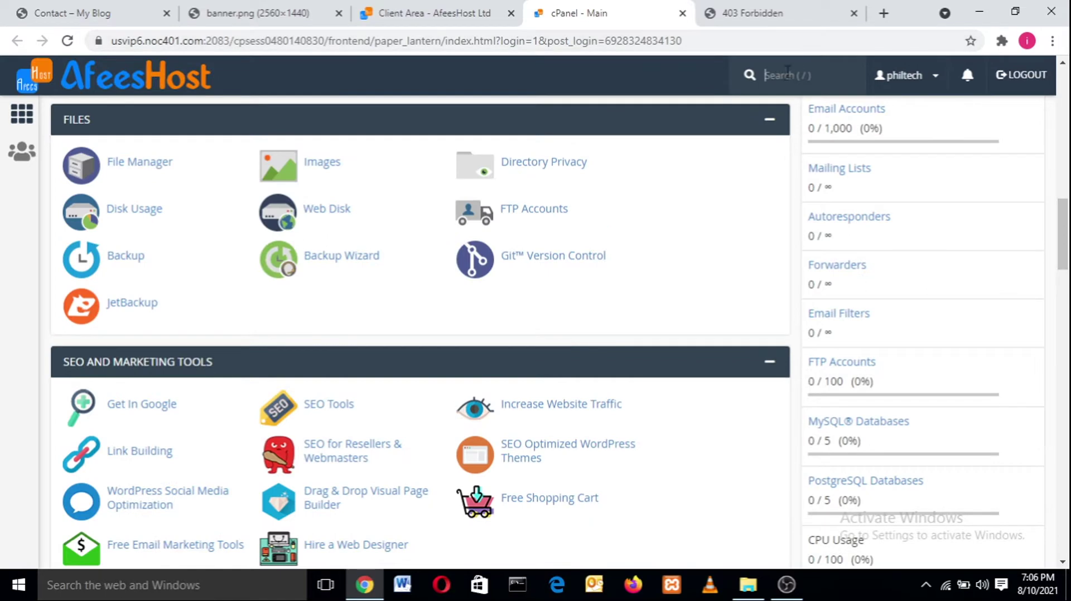
pyautogui.write('softa')
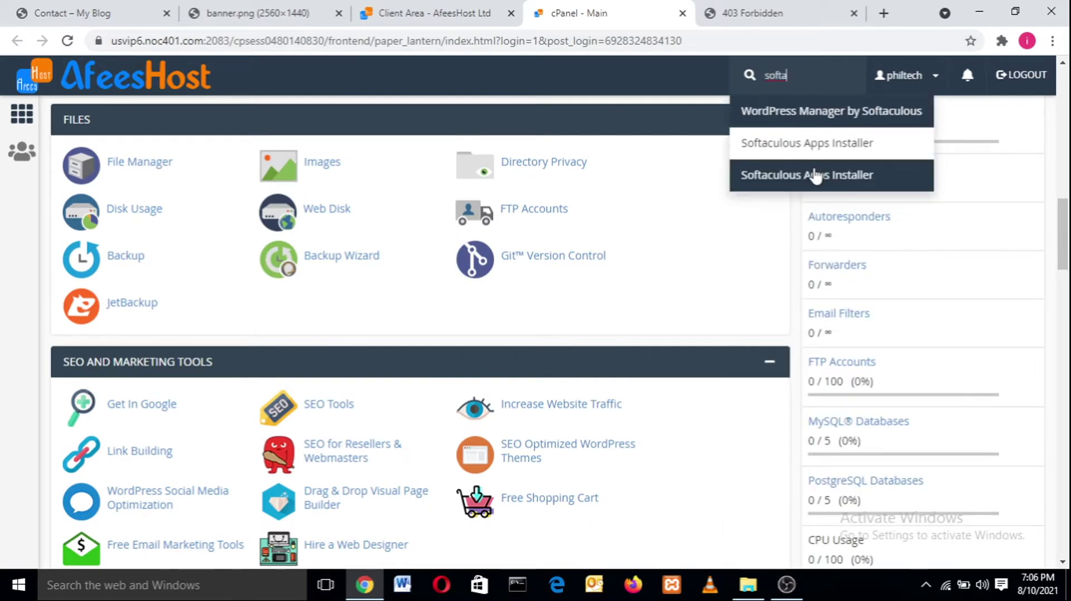
pyautogui.moveTo(1068, 237); pyautogui.dragTo(1052, 415)
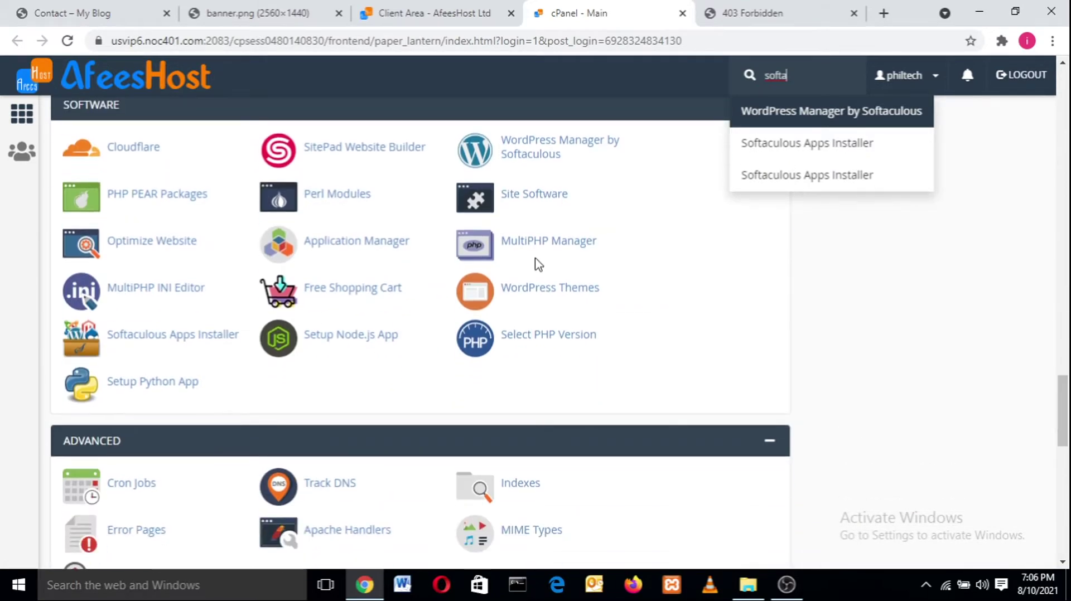
pyautogui.click(166, 336)
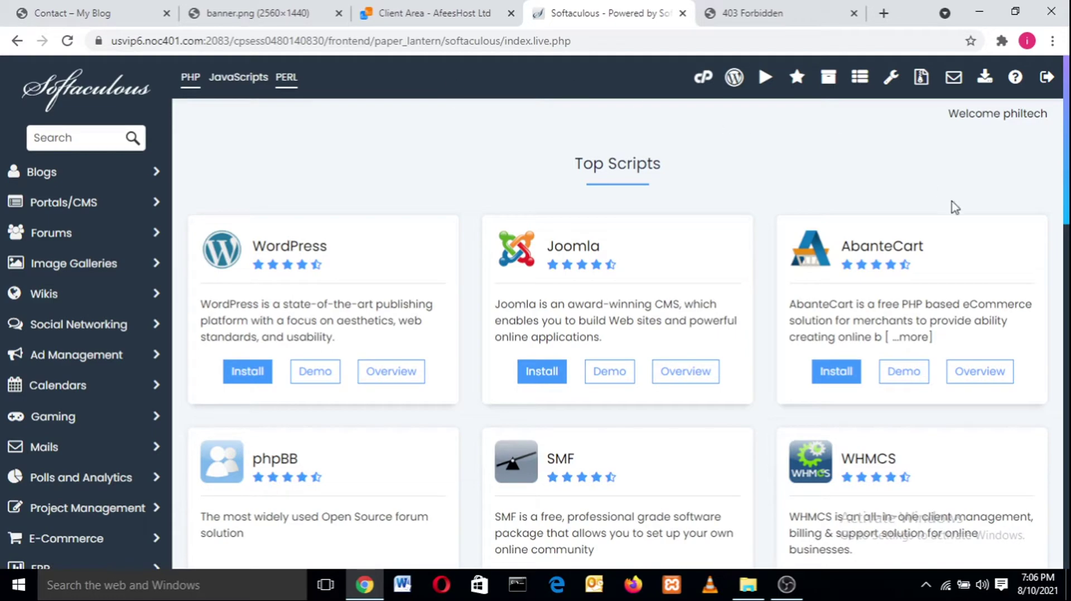
# - Browse the Top Scripts catalogue and start a WordPress install from its card
pyautogui.moveTo(1067, 130)
pyautogui.mouseDown()
pyautogui.moveTo(1067, 193)
pyautogui.moveTo(1067, 130)
pyautogui.mouseUp()
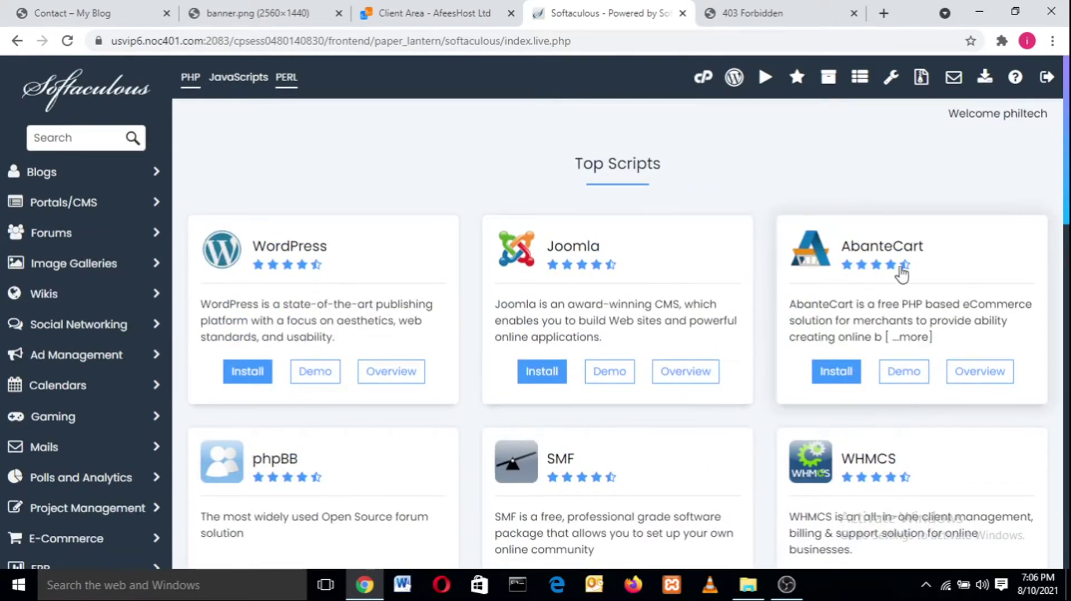
pyautogui.moveTo(1069, 185); pyautogui.dragTo(1069, 284)
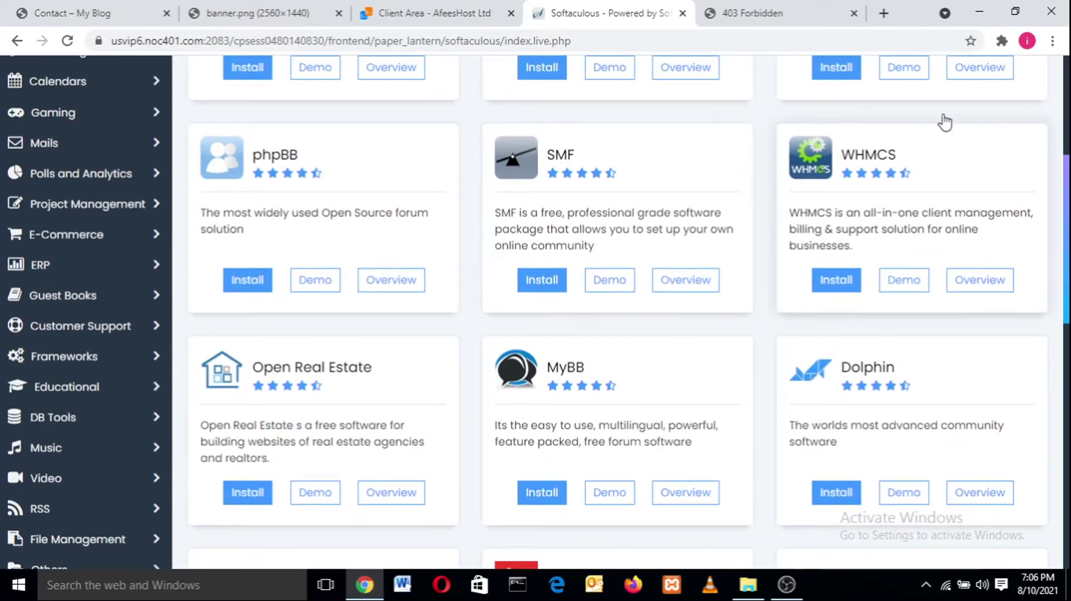
pyautogui.moveTo(1068, 249); pyautogui.dragTo(1067, 117)
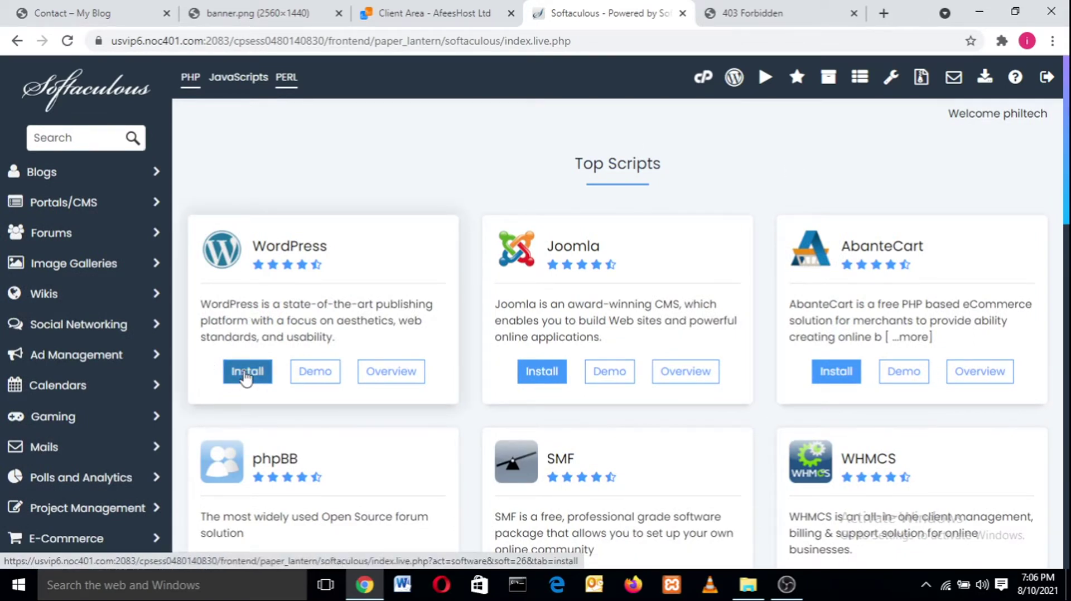
pyautogui.click(247, 374)
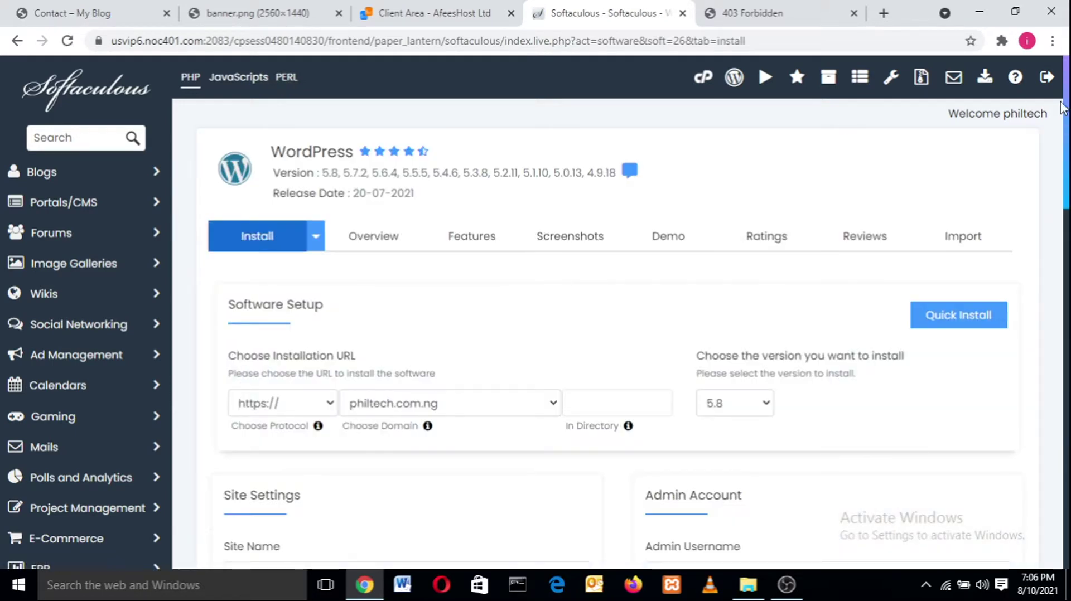
# - Review the install directory, the My Blog site name and the site description fields
pyautogui.moveTo(1068, 130); pyautogui.dragTo(1068, 205)
pyautogui.click(589, 147)
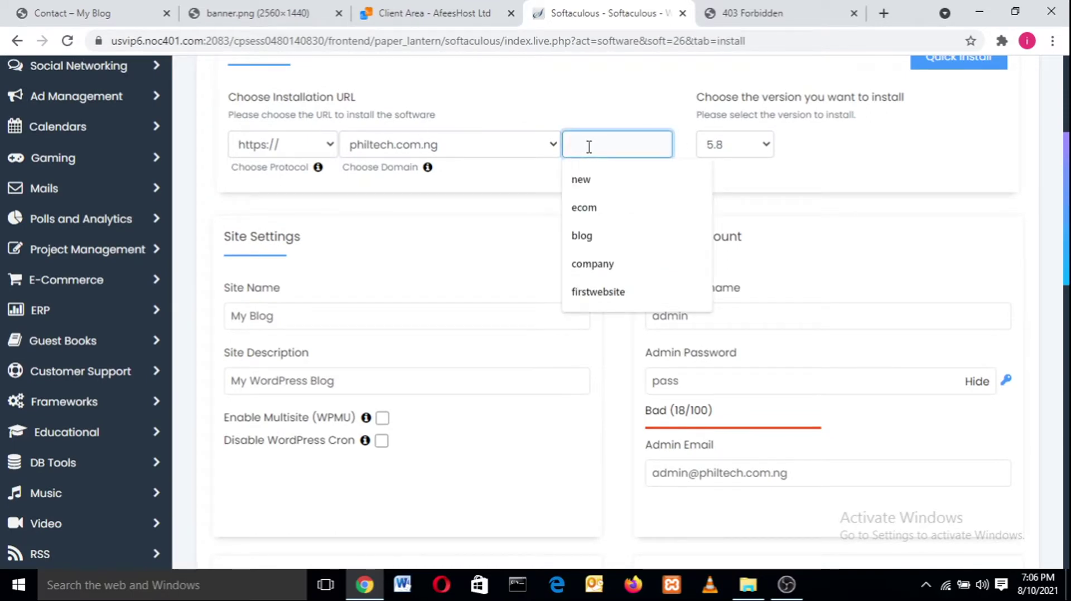
pyautogui.click(461, 209)
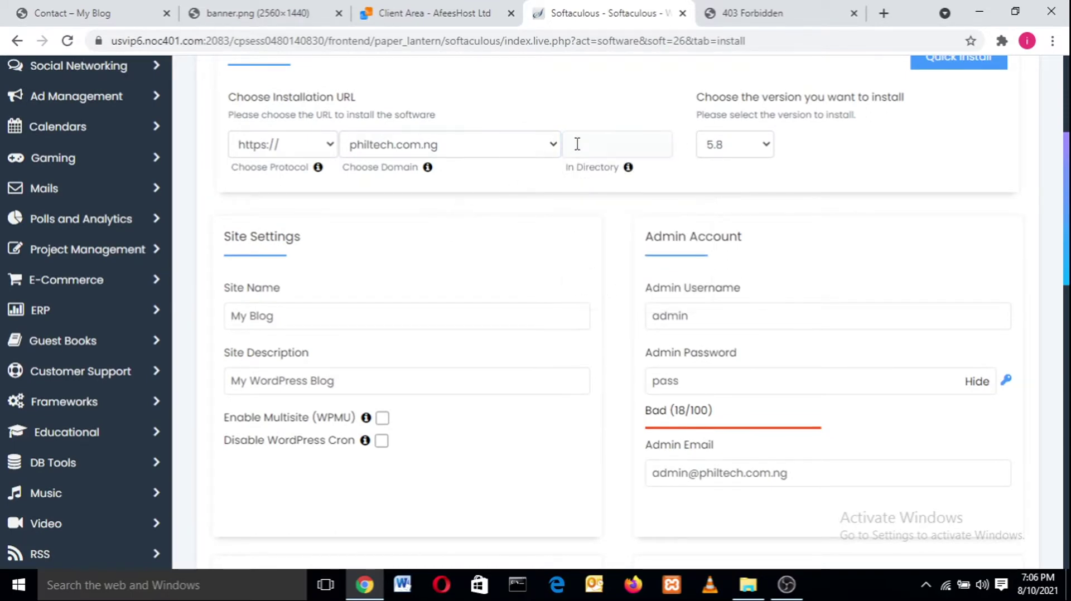
pyautogui.click(593, 143)
pyautogui.click(481, 213)
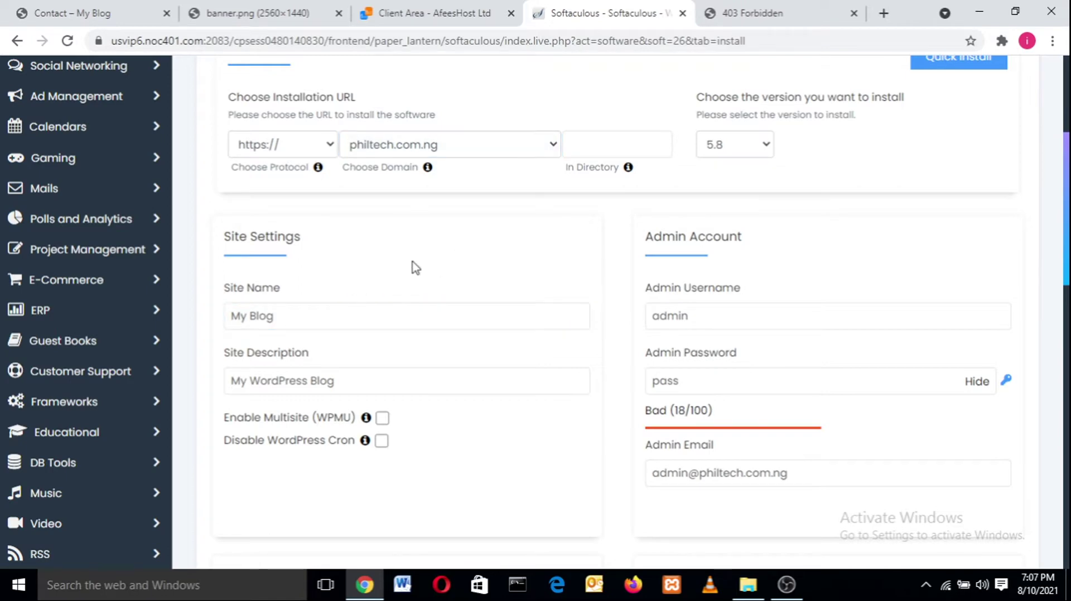
pyautogui.click(349, 320)
pyautogui.moveTo(339, 318); pyautogui.dragTo(395, 294)
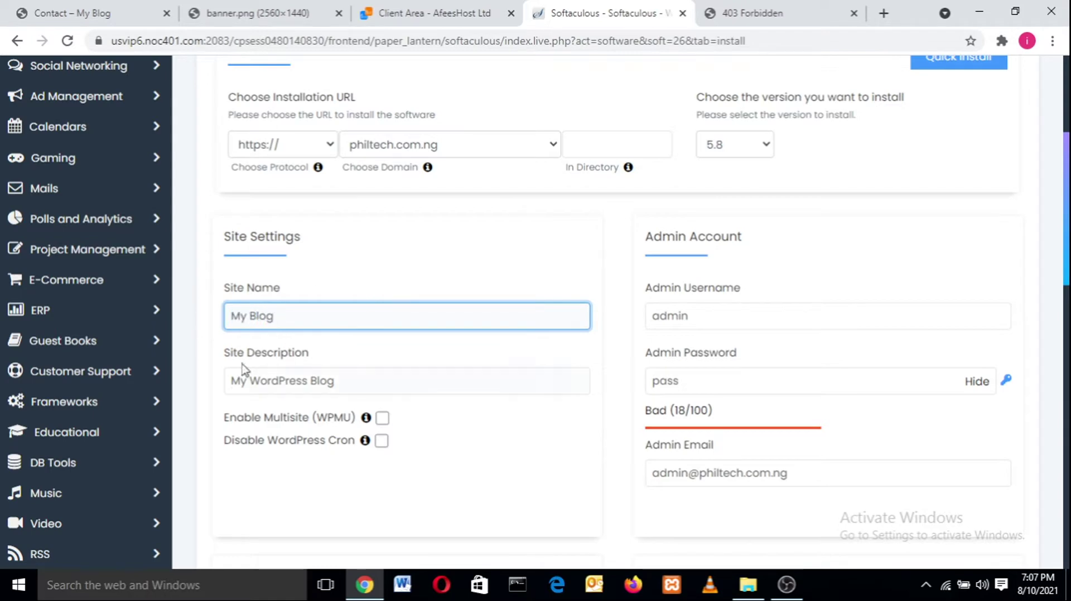
pyautogui.click(279, 381)
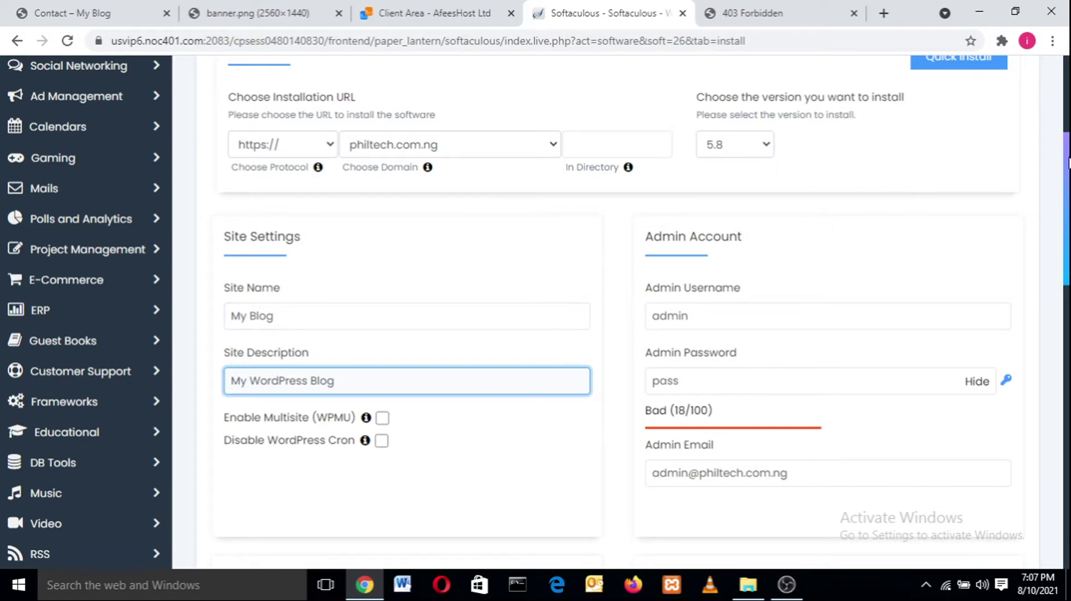
pyautogui.moveTo(1068, 165); pyautogui.dragTo(1068, 179)
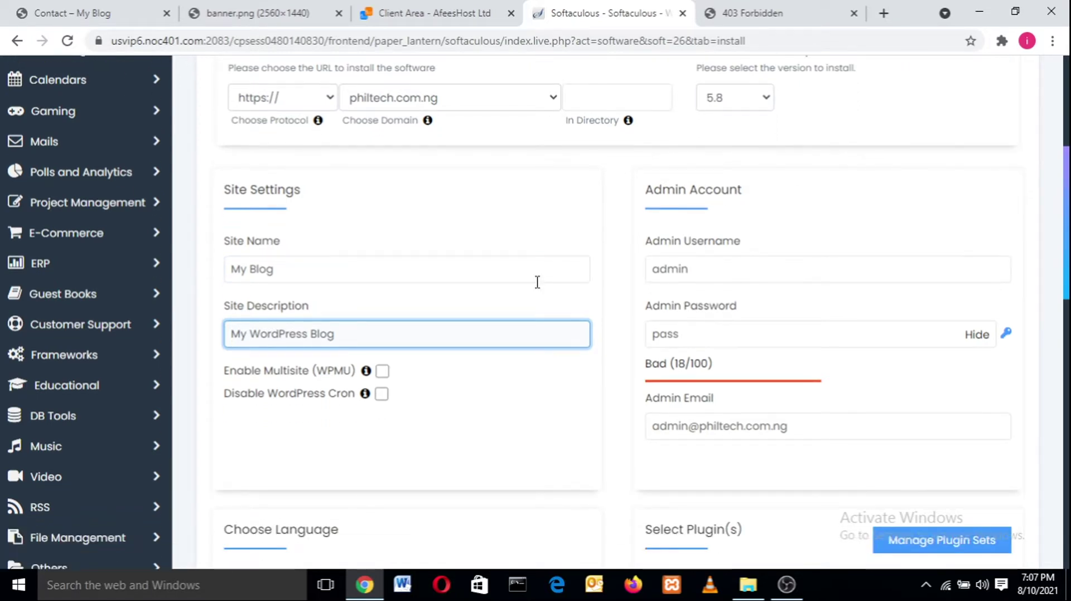
pyautogui.moveTo(335, 334); pyautogui.dragTo(290, 244)
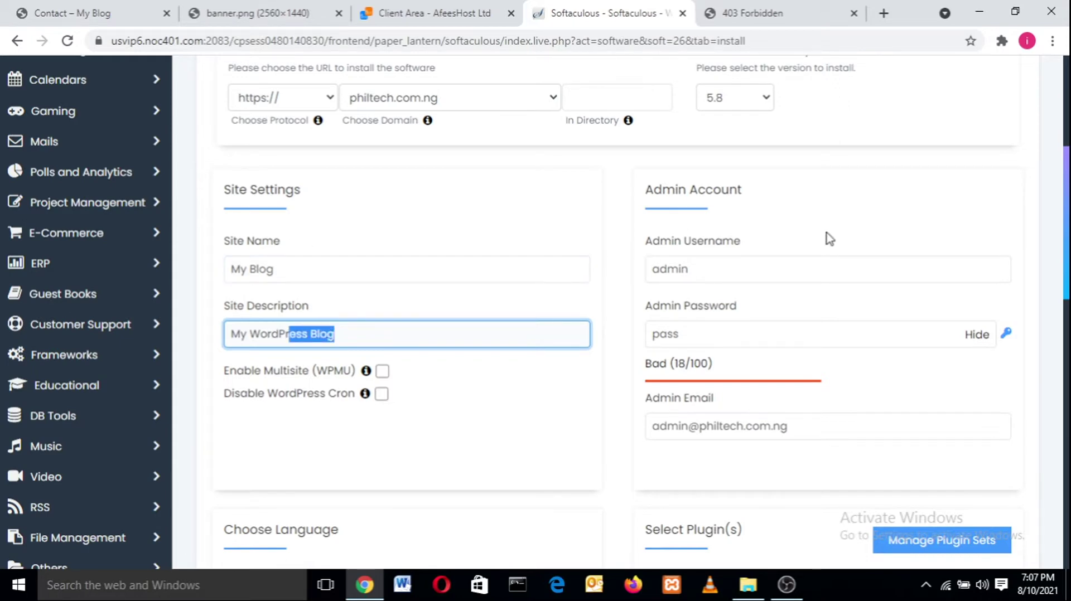
pyautogui.scroll(-2, 825, 243)
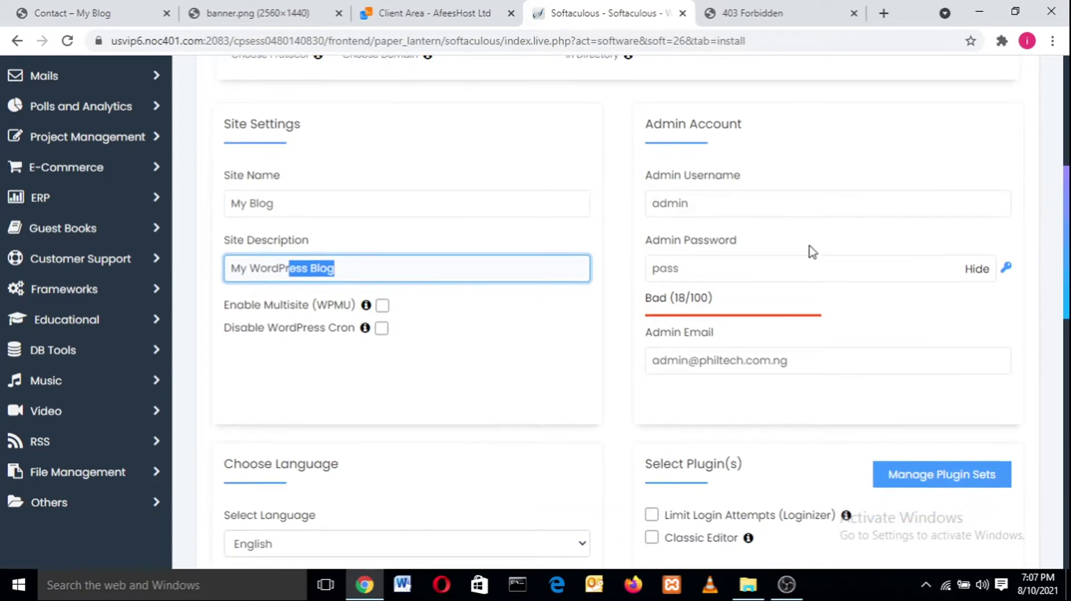
# - Replace the default admin username with the saved one and set a new masked admin password
pyautogui.click(822, 204)
pyautogui.doubleClick(787, 199)
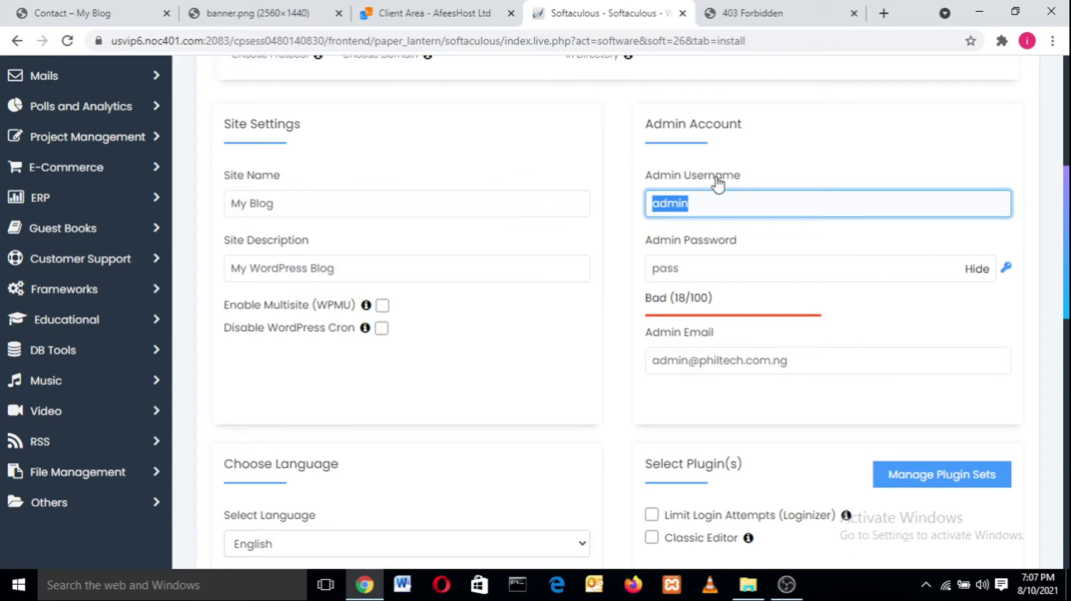
pyautogui.write('Phil')
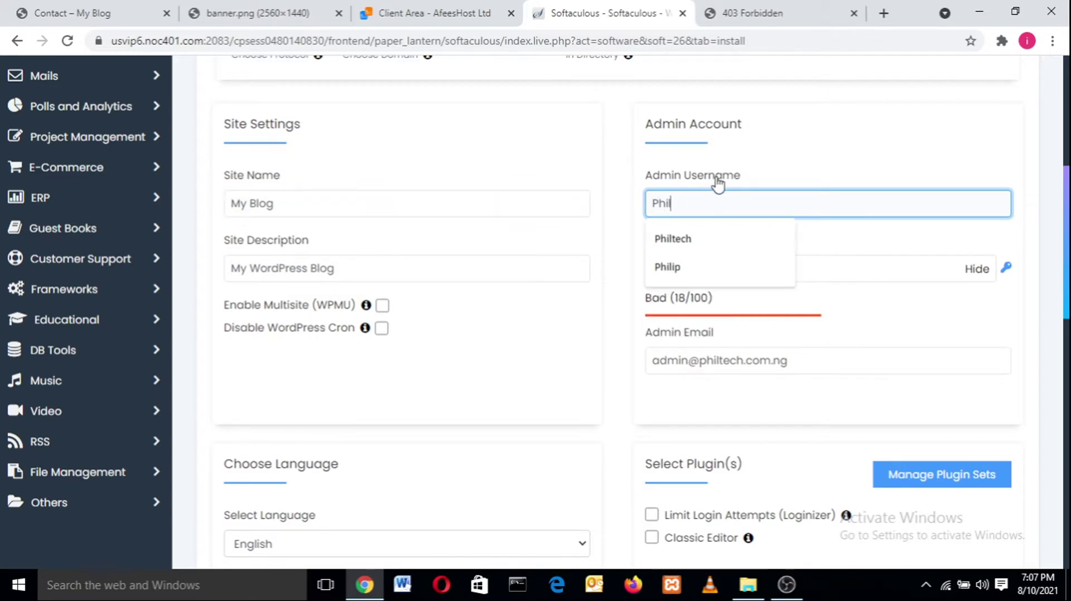
pyautogui.write('t')
pyautogui.click(708, 240)
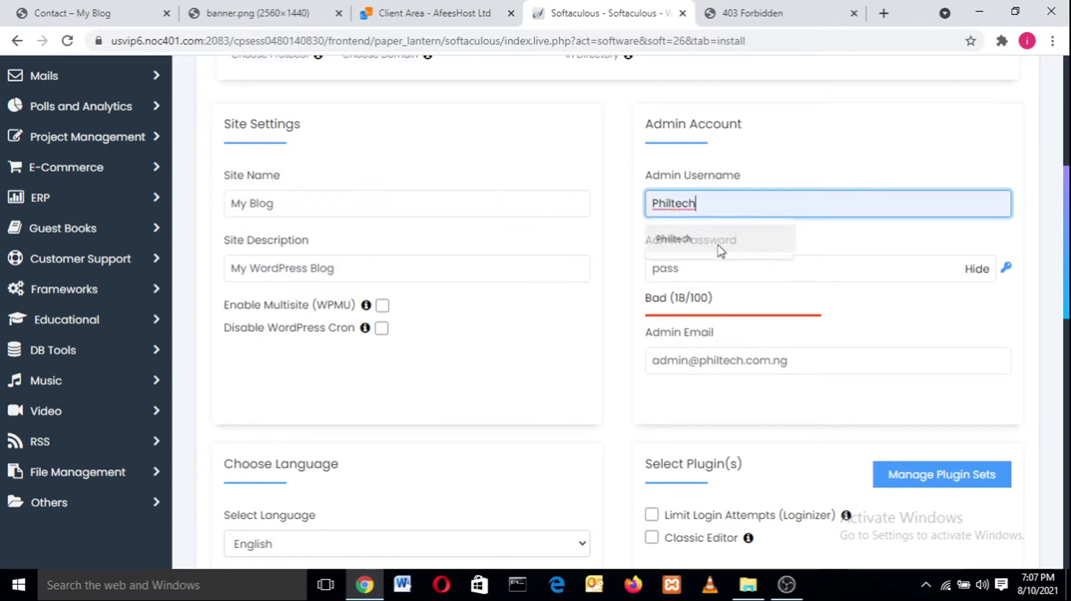
pyautogui.click(770, 268)
pyautogui.hotkey('ctrl', 'a')
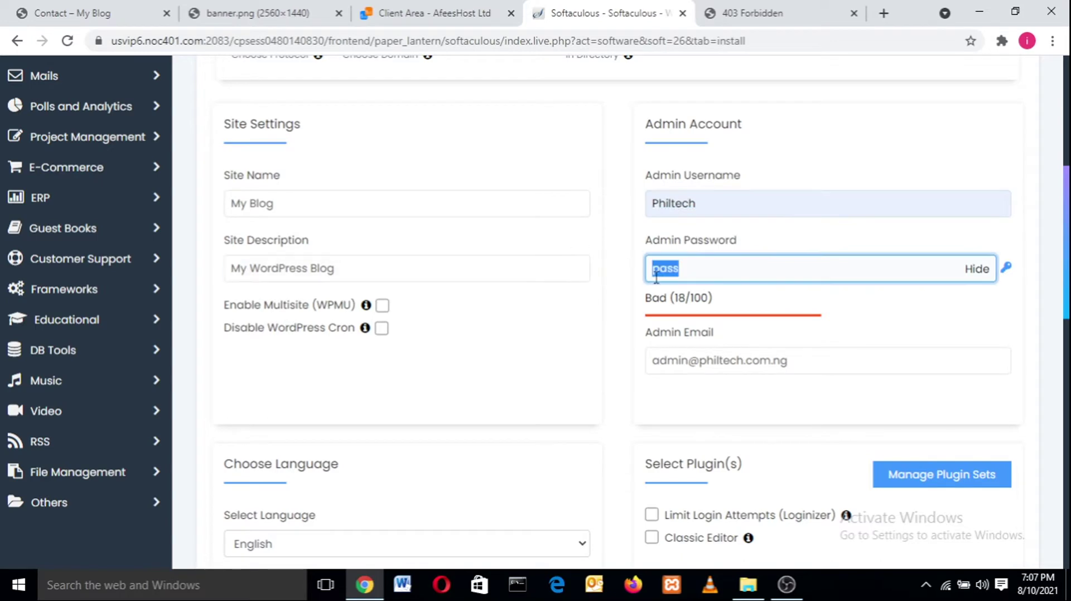
pyautogui.write('p')
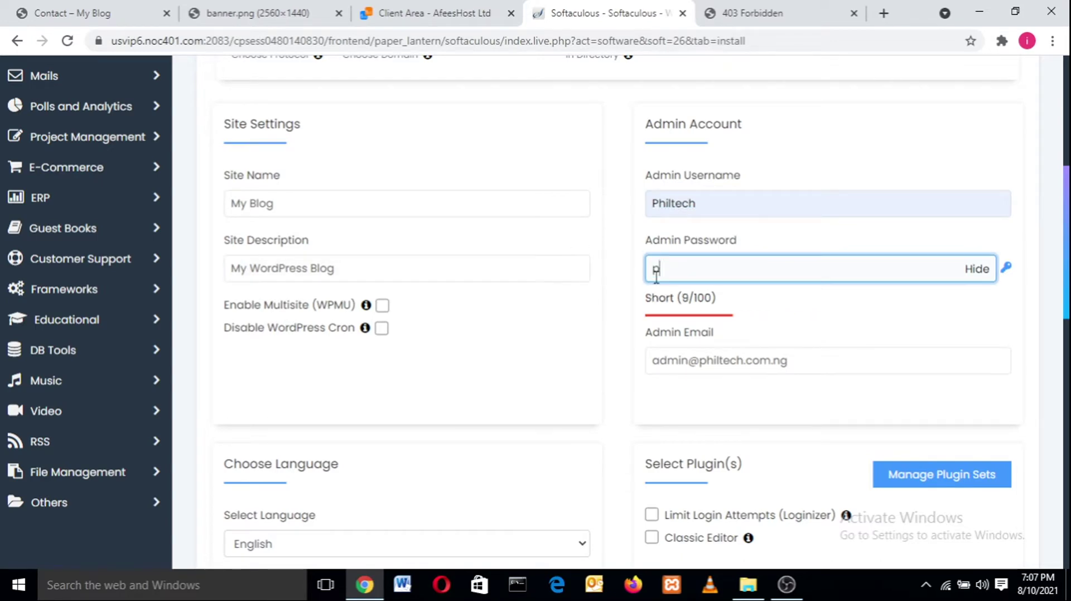
pyautogui.press('BackSpace')
pyautogui.click(976, 270)
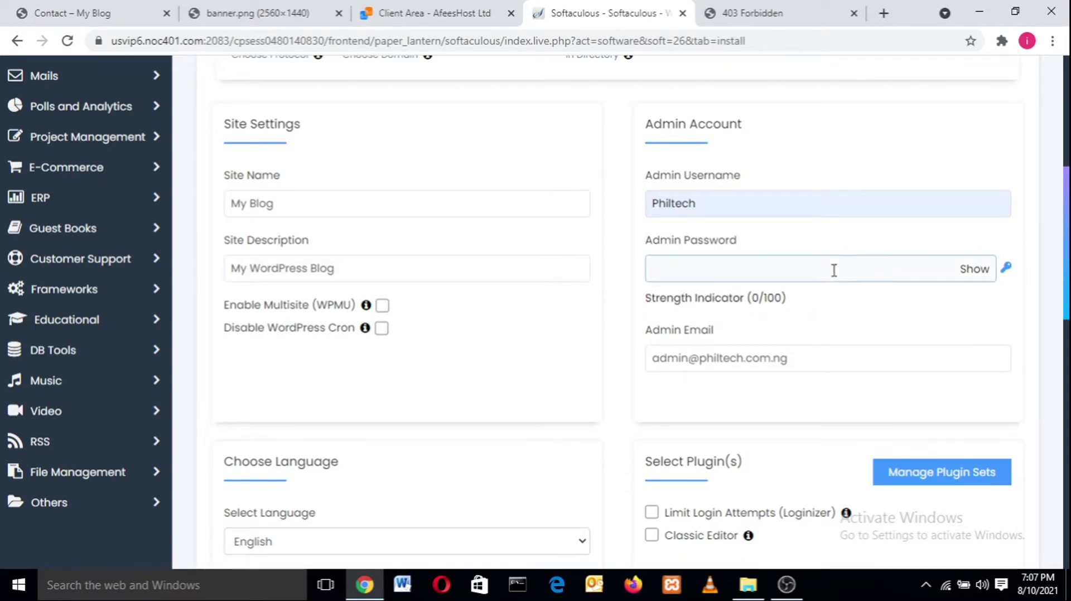
pyautogui.write('******')
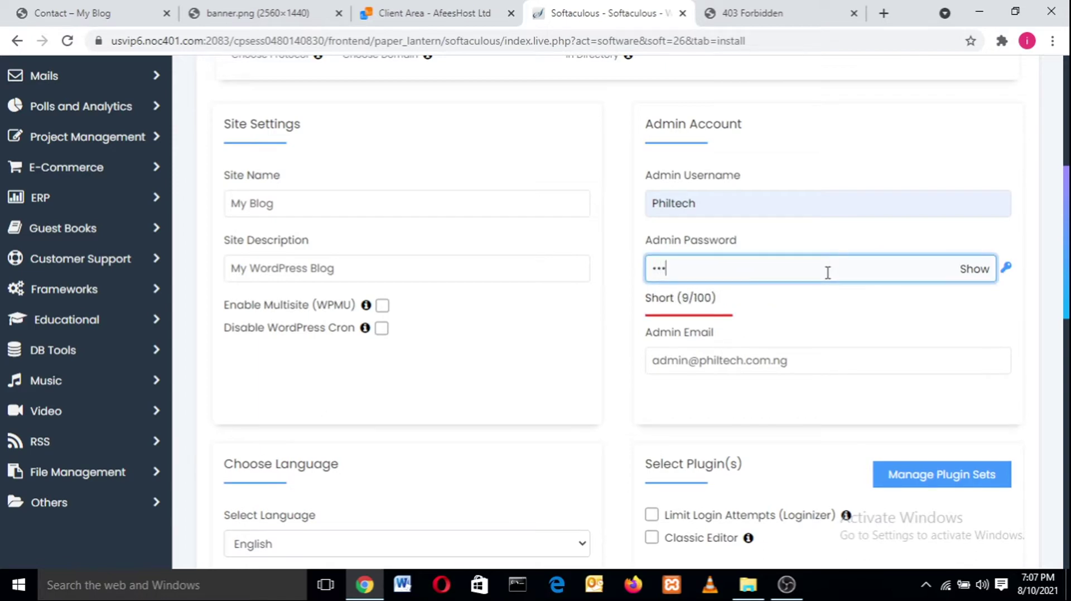
pyautogui.write('***')
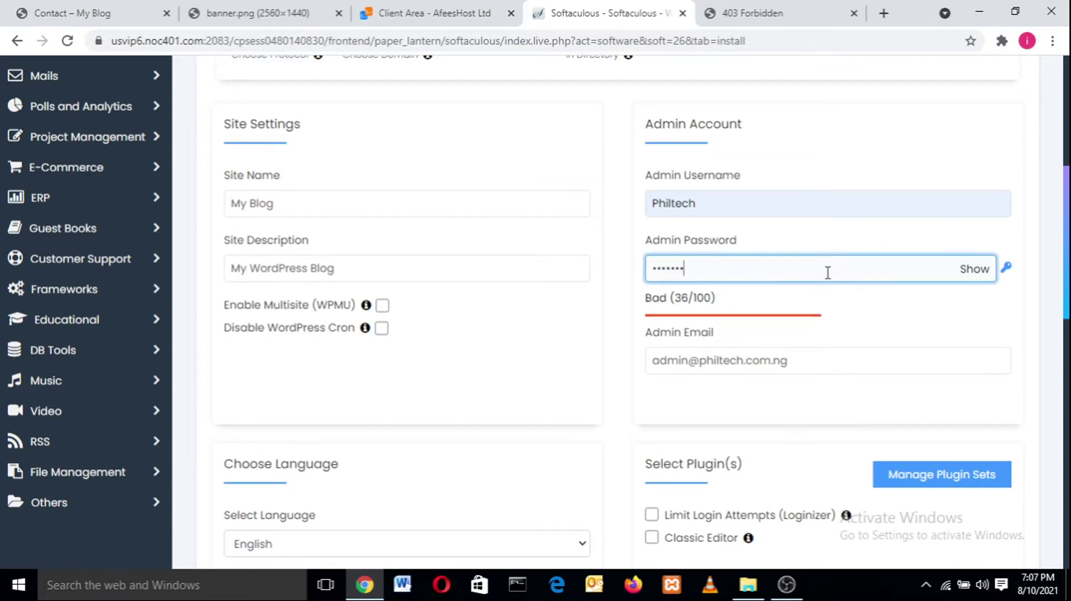
# - Fill the admin e-mail with the saved address, then switch to the Contact – My Blog tab
pyautogui.moveTo(845, 361); pyautogui.dragTo(611, 365)
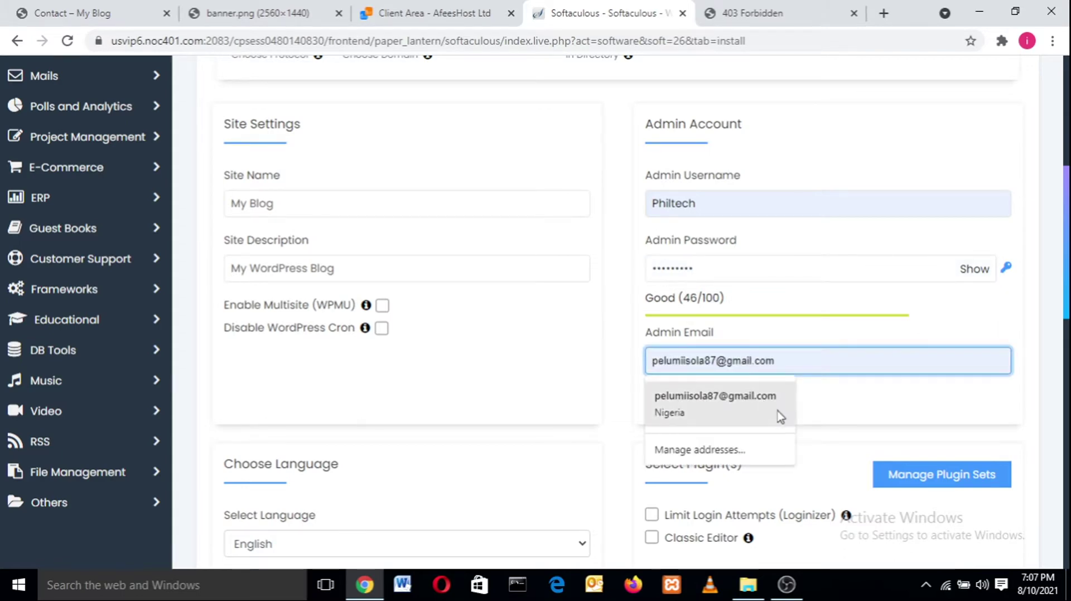
pyautogui.click(778, 415)
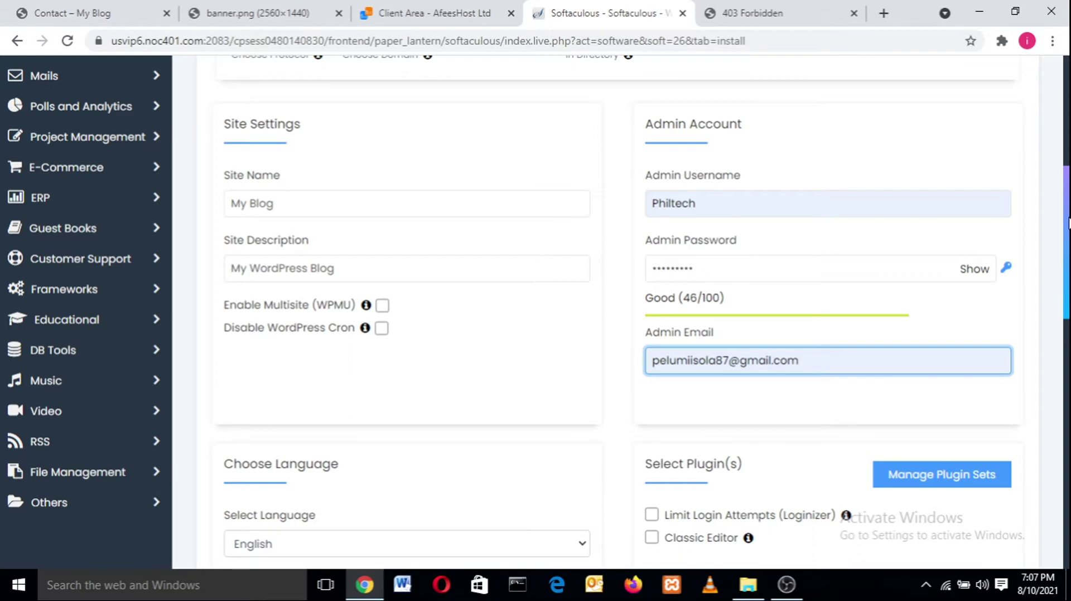
pyautogui.moveTo(1068, 223); pyautogui.dragTo(1068, 232)
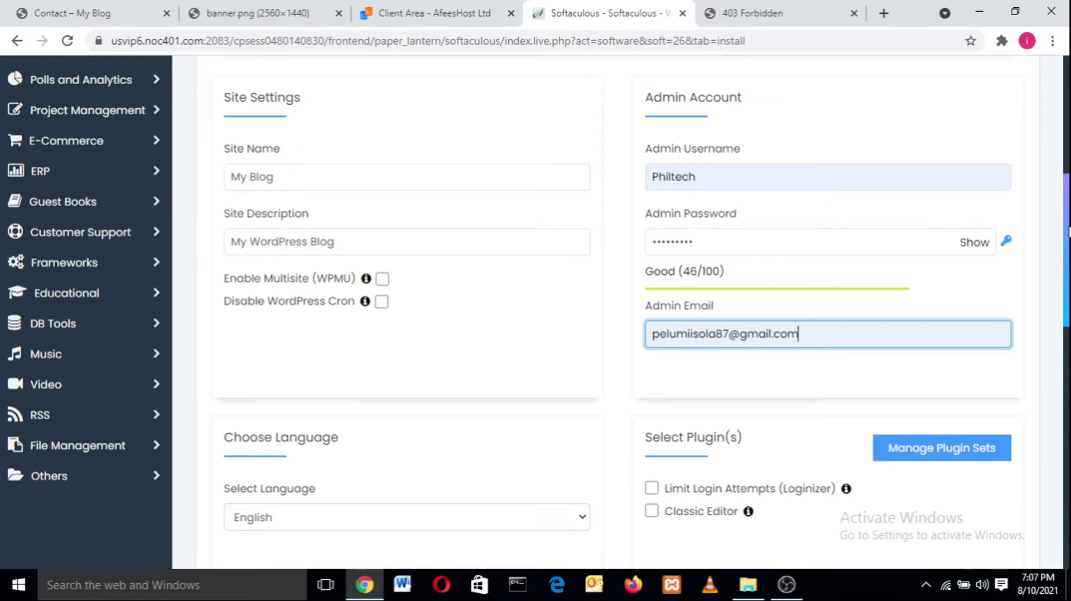
pyautogui.moveTo(1068, 231); pyautogui.dragTo(1068, 236)
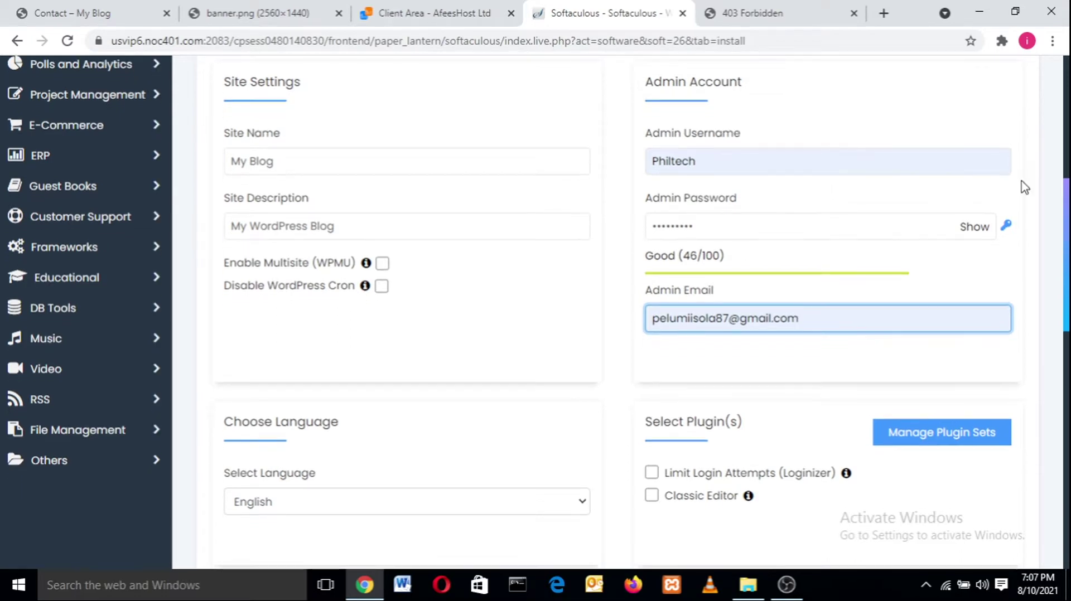
pyautogui.click(34, 12)
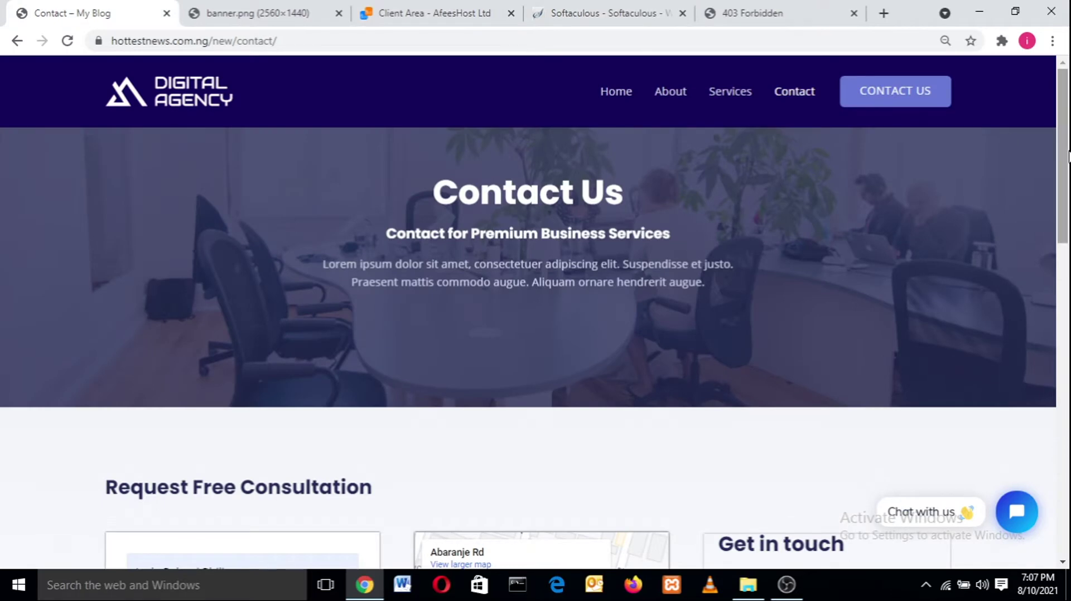
# - Check the contact form's Email field, then move the Softaculous page back in as the first tab
pyautogui.moveTo(1068, 157); pyautogui.dragTo(1068, 262)
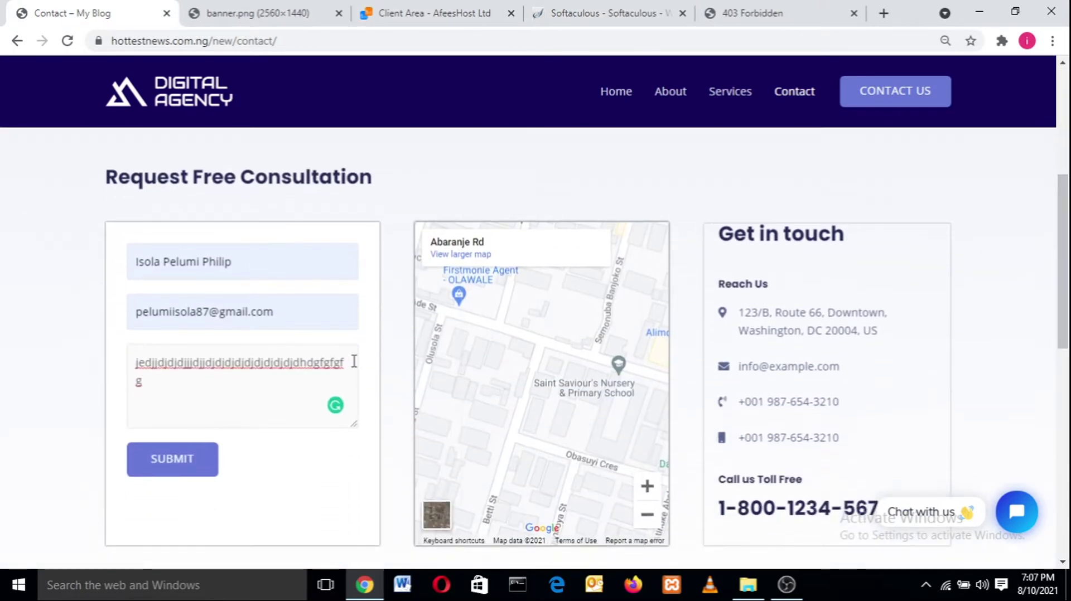
pyautogui.click(256, 317)
pyautogui.moveTo(283, 321); pyautogui.dragTo(253, 316)
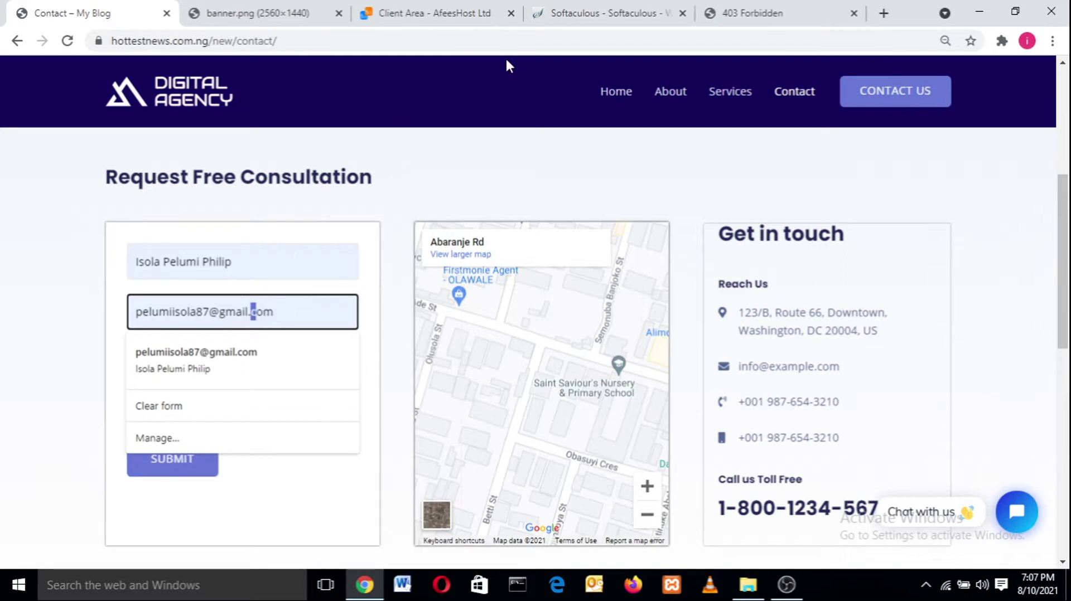
pyautogui.moveTo(548, 10); pyautogui.dragTo(613, 50)
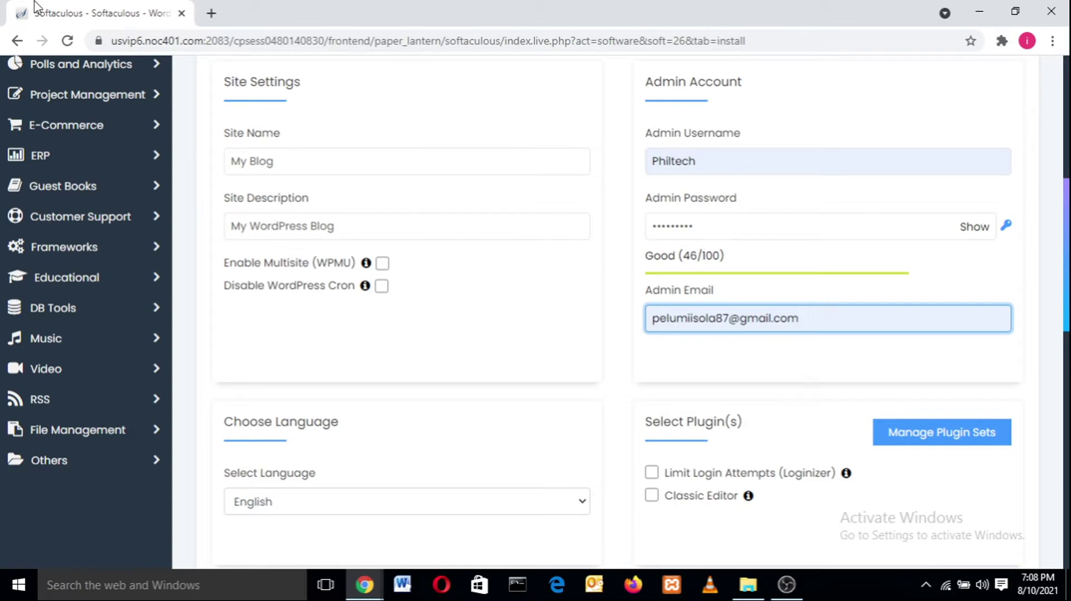
pyautogui.moveTo(56, 12); pyautogui.dragTo(1, 11)
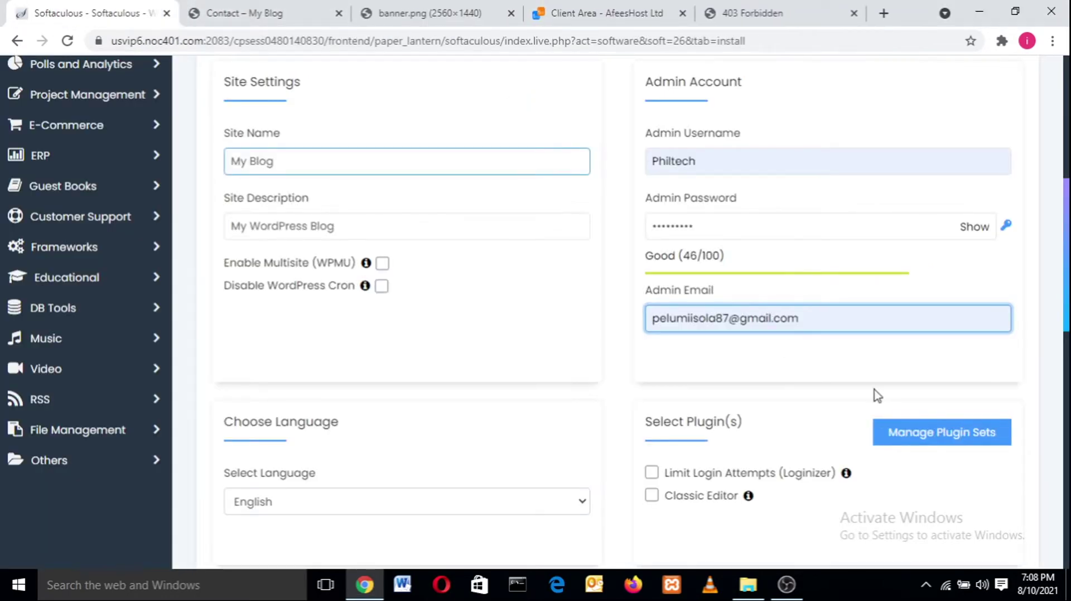
# - Confirm the admin e-mail and run the WordPress install for philtech.com.ng
pyautogui.moveTo(1069, 264)
pyautogui.mouseDown()
pyautogui.moveTo(1068, 350)
pyautogui.moveTo(1068, 270)
pyautogui.mouseUp()
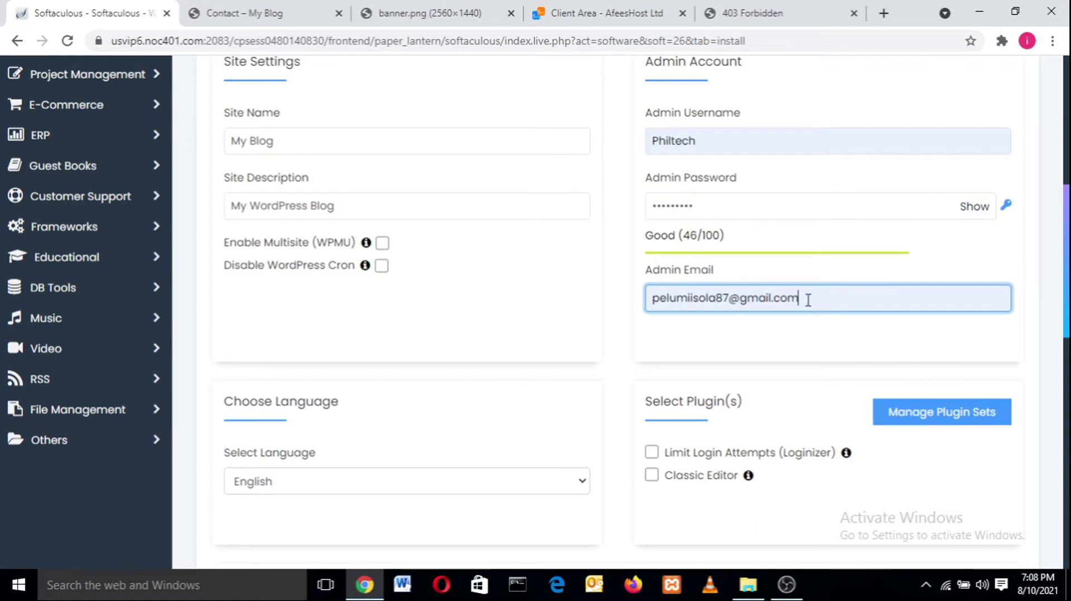
pyautogui.moveTo(808, 300); pyautogui.dragTo(553, 324)
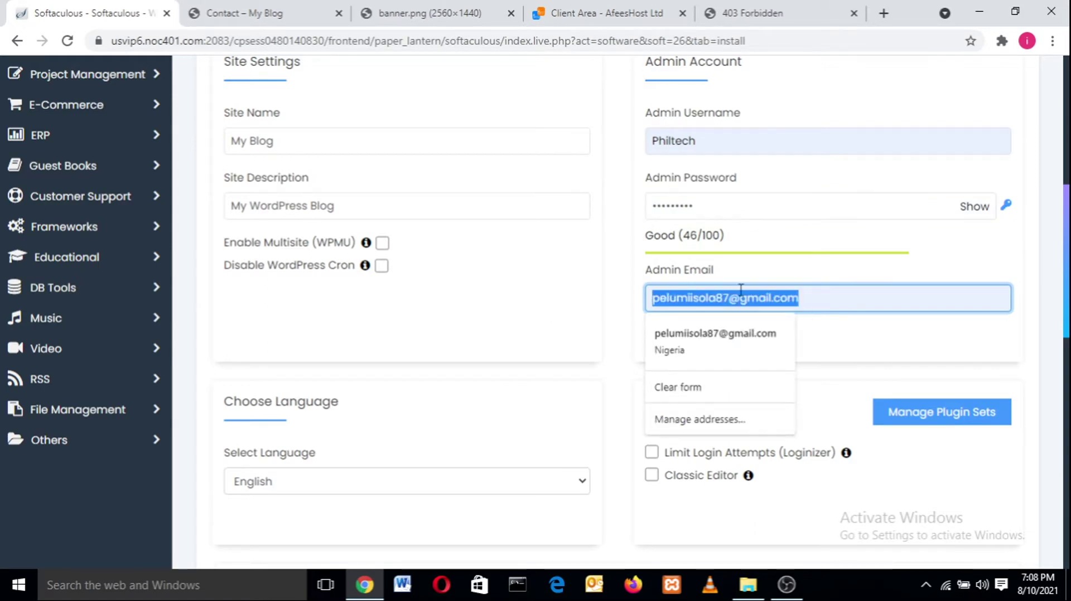
pyautogui.moveTo(1069, 282); pyautogui.dragTo(1068, 499)
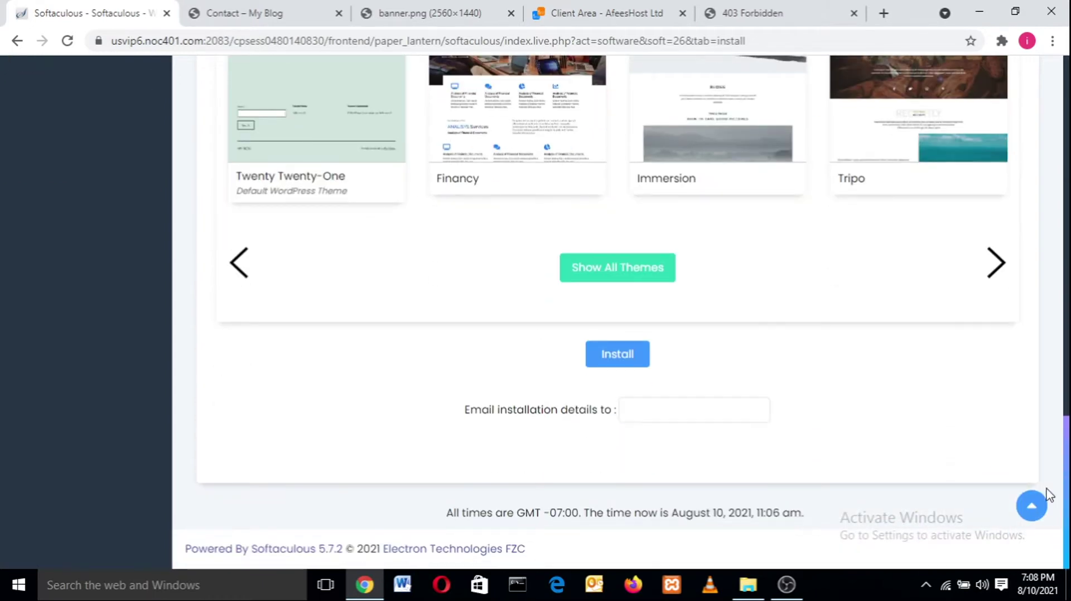
pyautogui.click(602, 345)
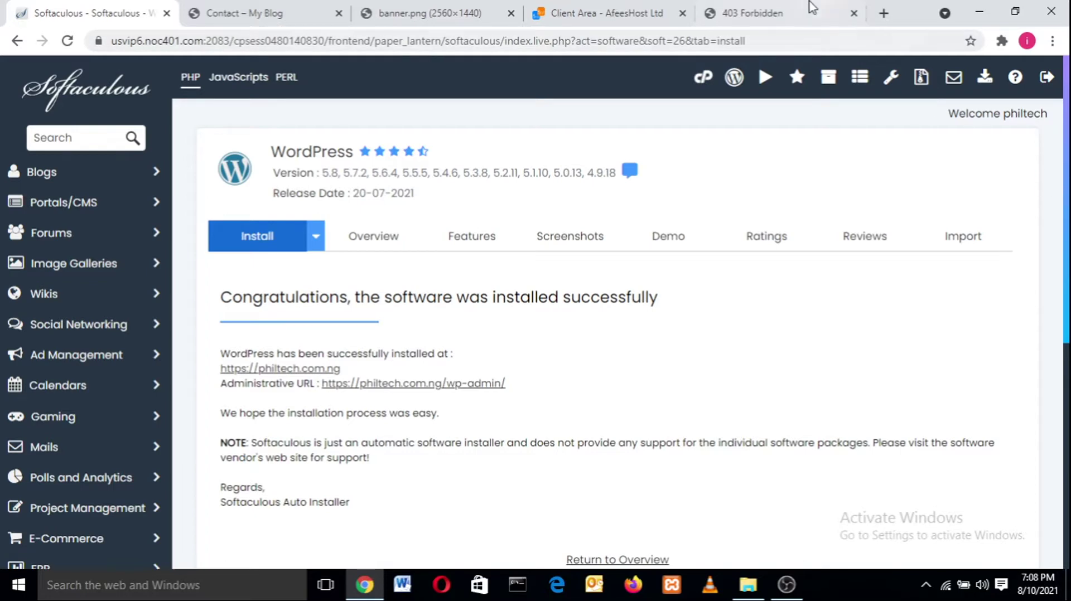
# - Reload the philtech.com.ng tab so it shows the new My Blog site with its Hello world! post
pyautogui.click(810, 7)
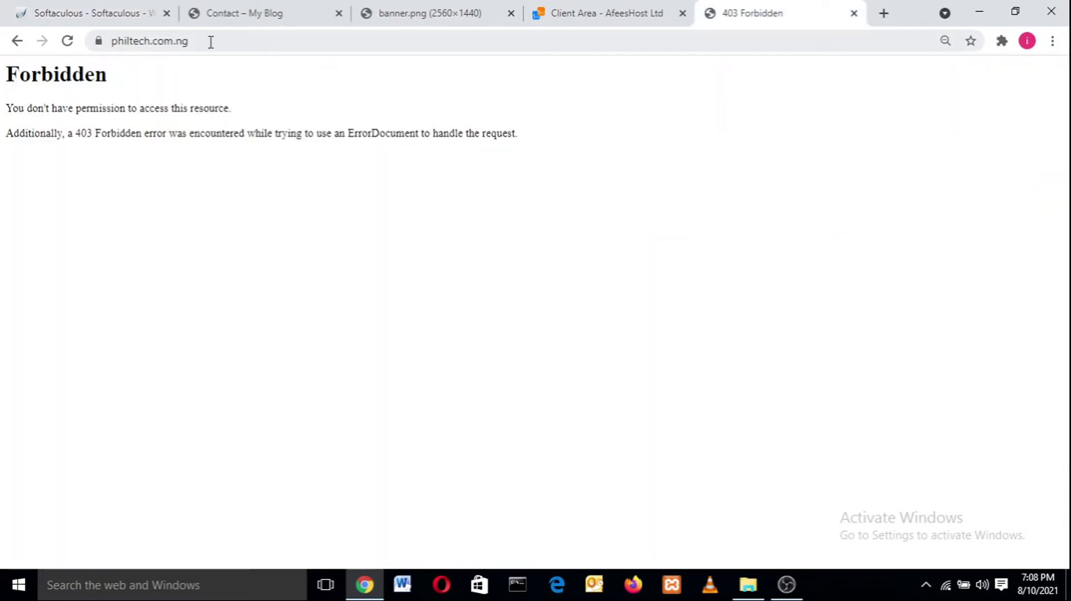
pyautogui.moveTo(211, 42); pyautogui.dragTo(40, 101)
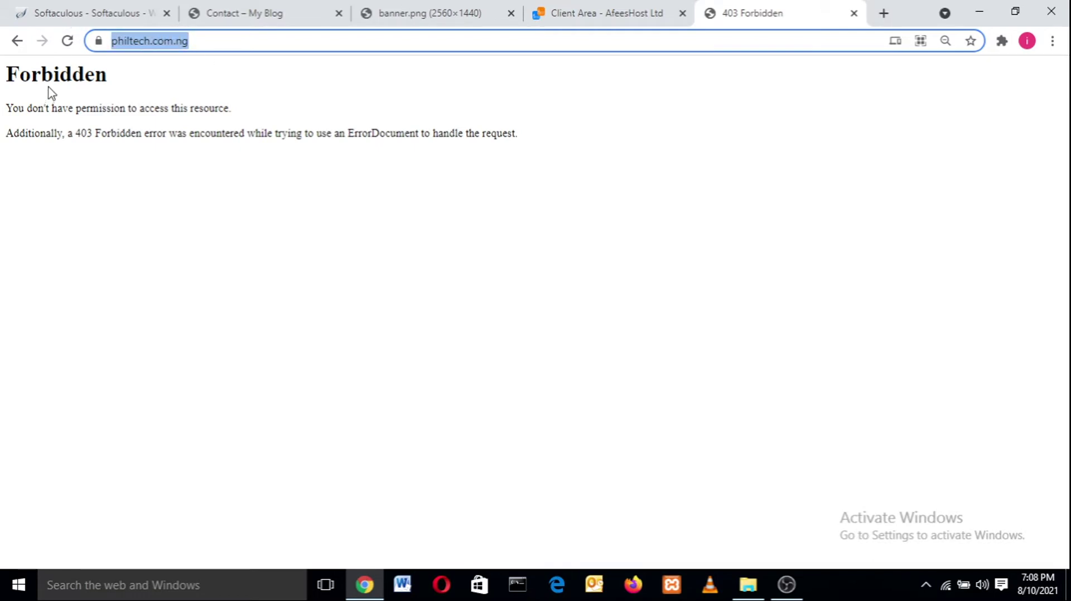
pyautogui.click(67, 41)
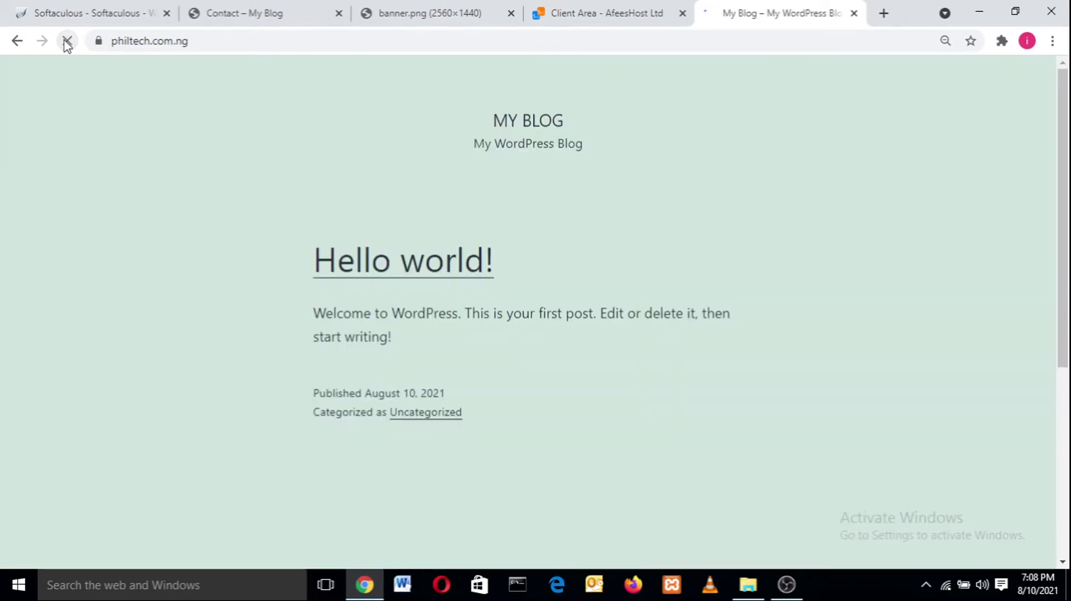
pyautogui.moveTo(1064, 145); pyautogui.dragTo(1065, 84)
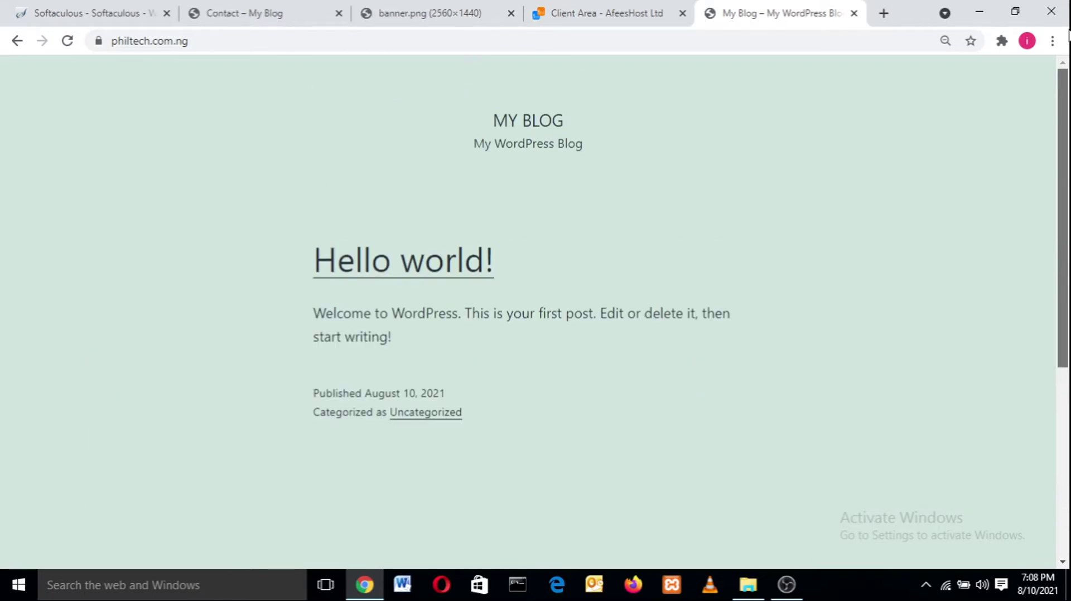
# - Open philtech.com.ng/wp-admin in a new tab to reach the My Blog login form
pyautogui.moveTo(1058, 191)
pyautogui.mouseDown()
pyautogui.moveTo(1061, 334)
pyautogui.moveTo(1062, 184)
pyautogui.mouseUp()
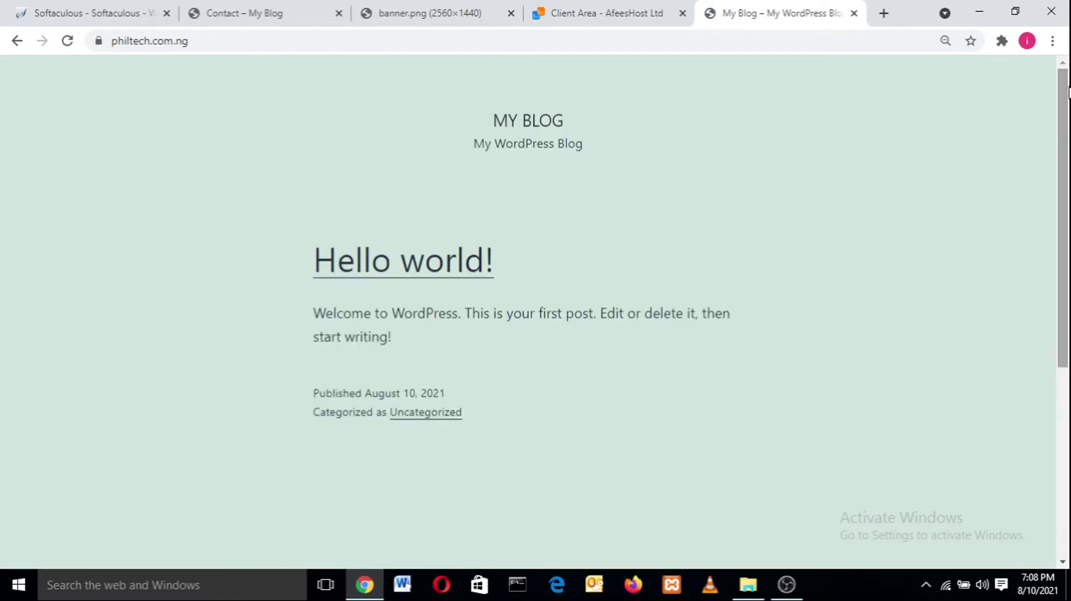
pyautogui.click(882, 12)
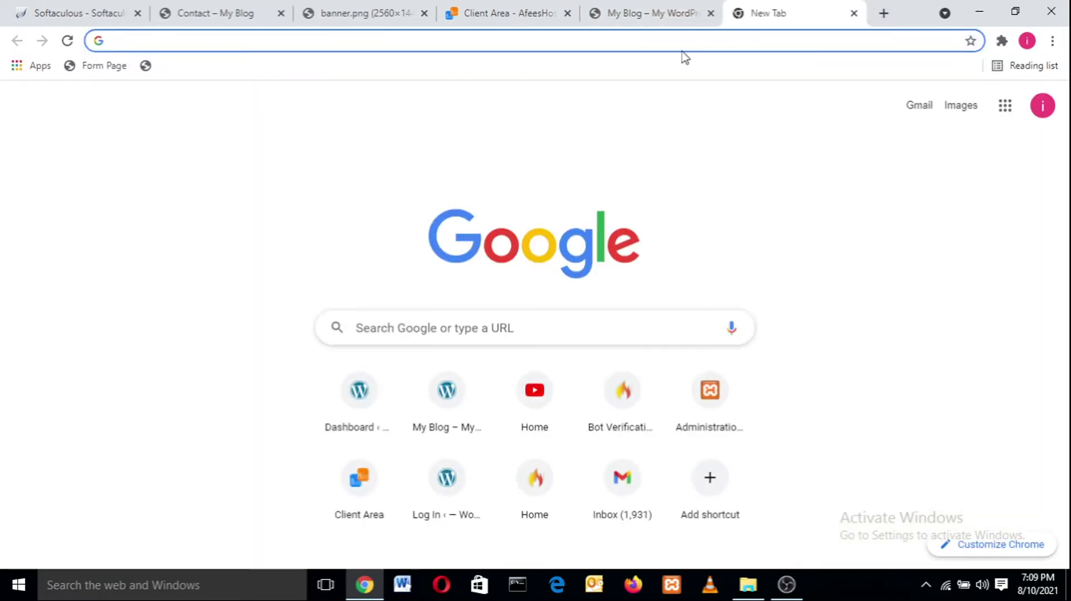
pyautogui.write('philtech.com.ng')
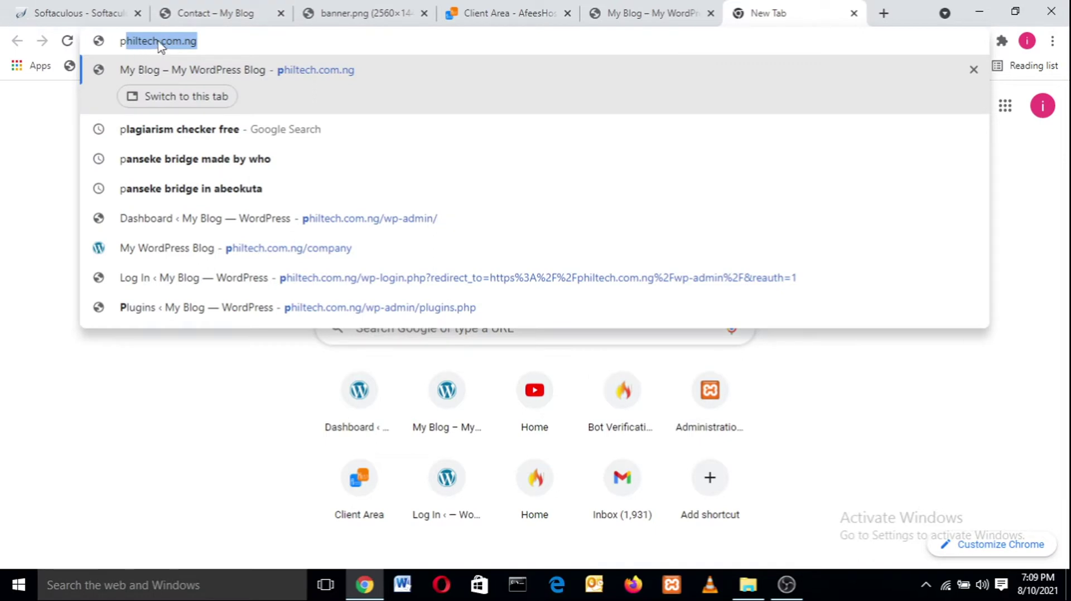
pyautogui.click(204, 39)
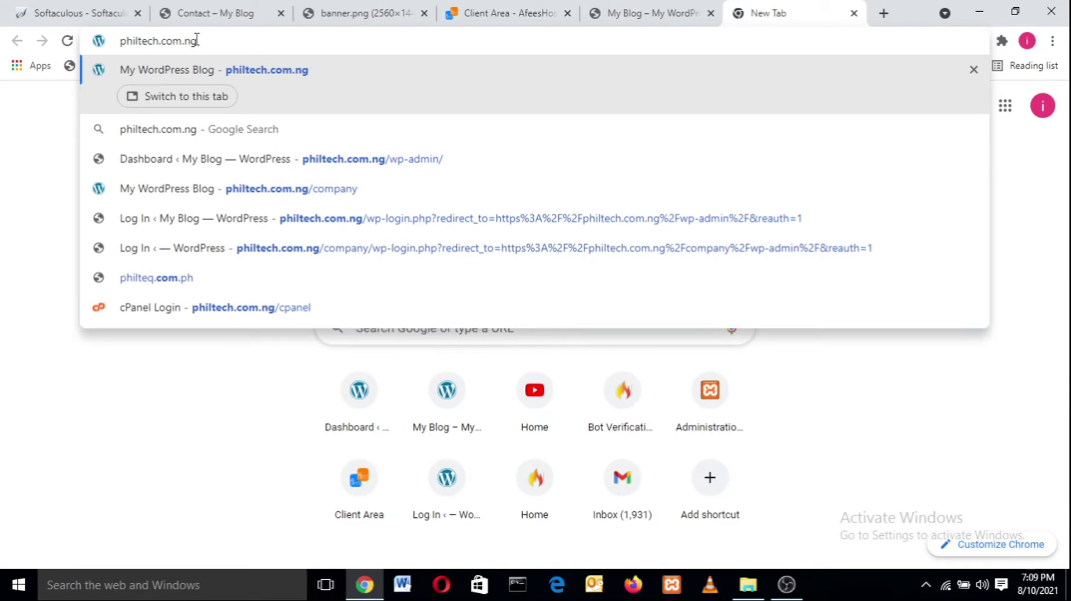
pyautogui.write('/wp')
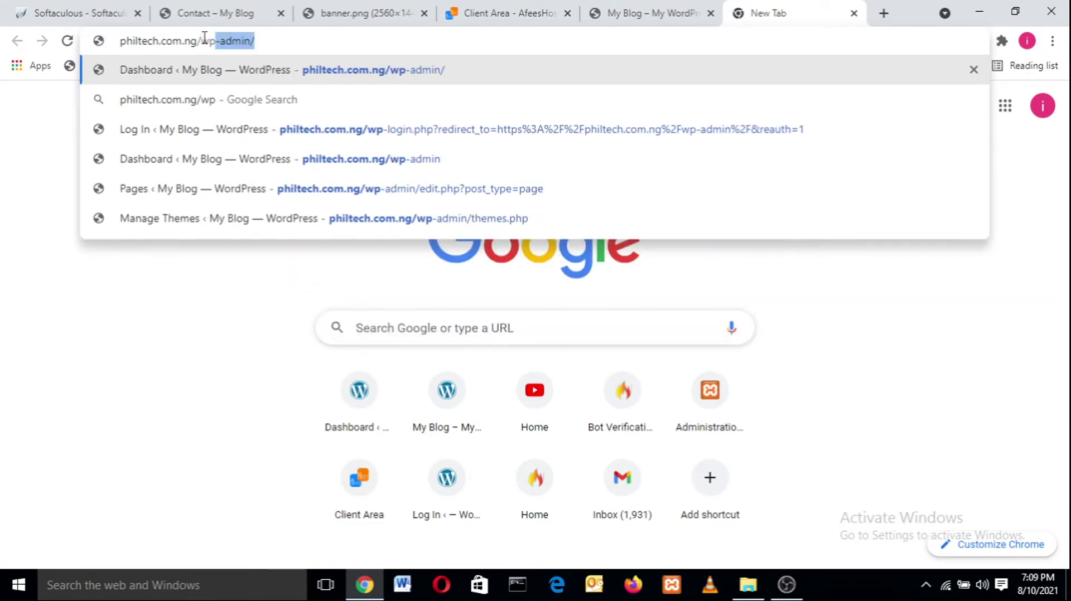
pyautogui.write('-admin')
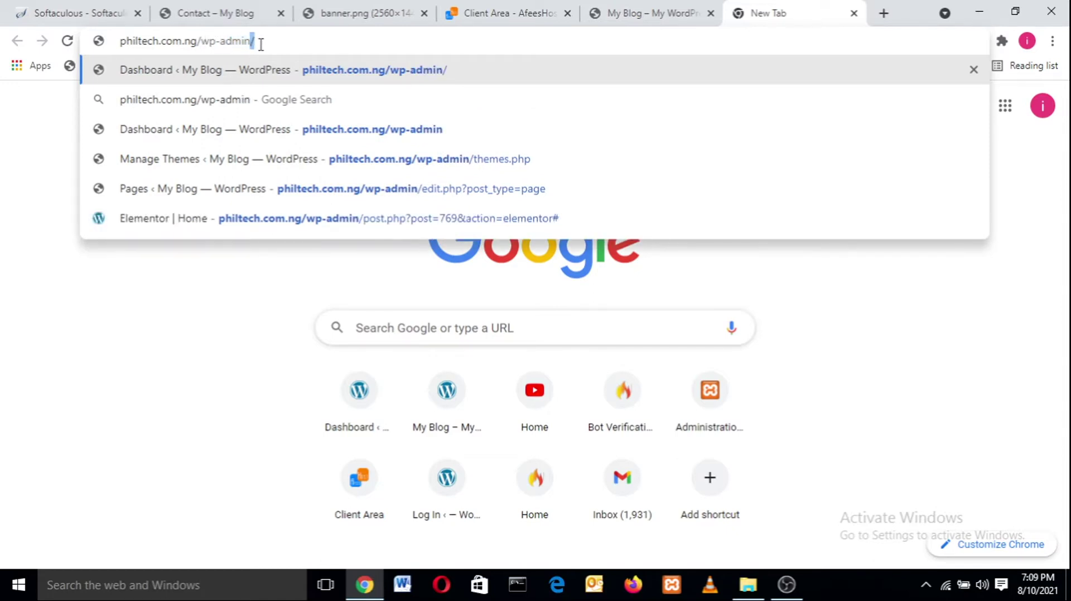
pyautogui.press('Return')
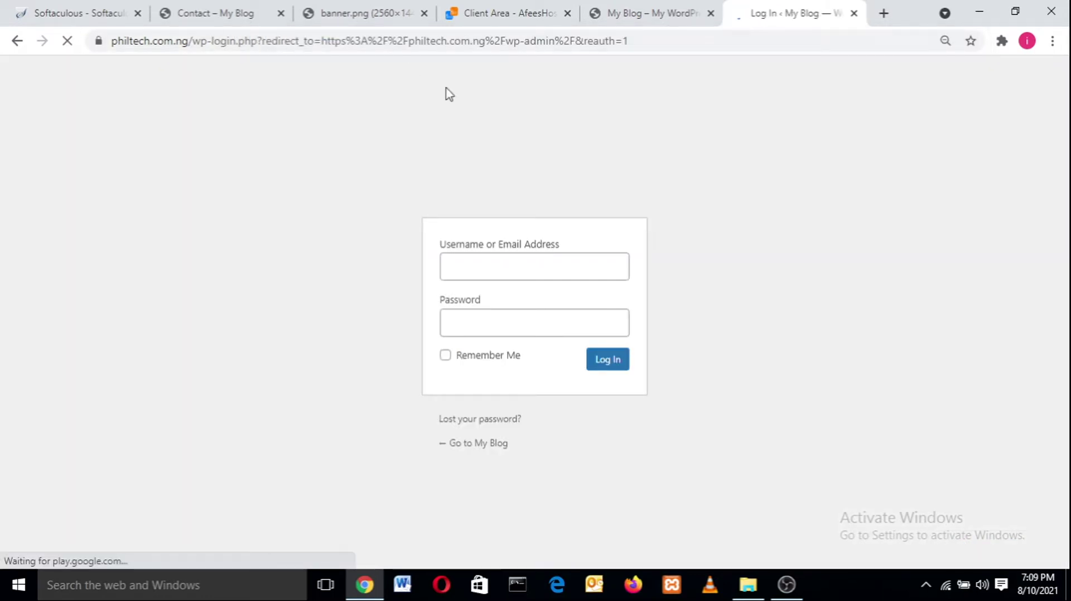
# - Log in to the My Blog admin with the saved username and password
pyautogui.click(505, 274)
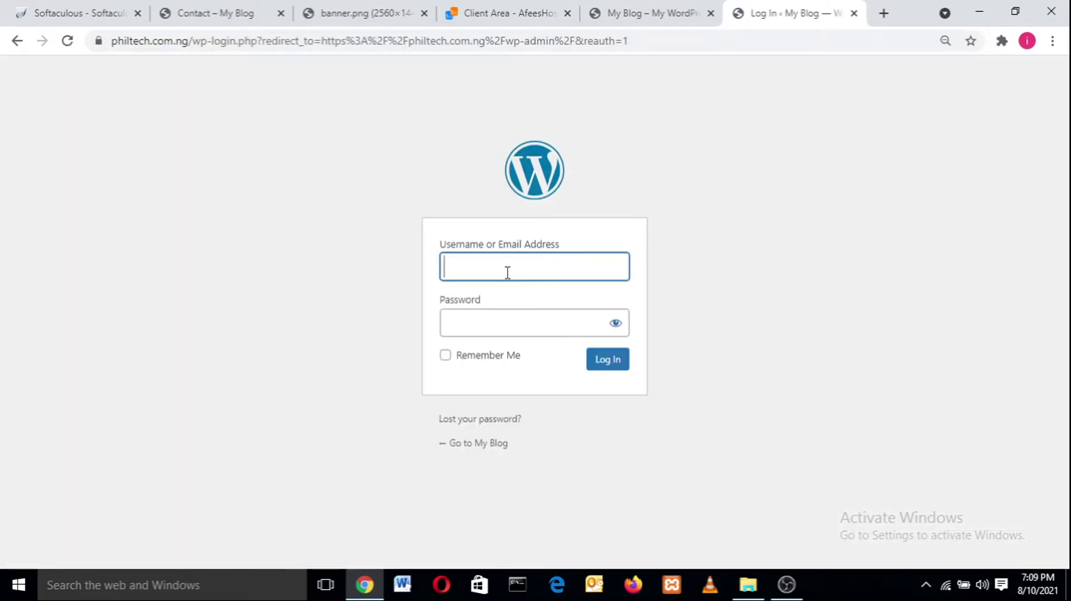
pyautogui.click(507, 273)
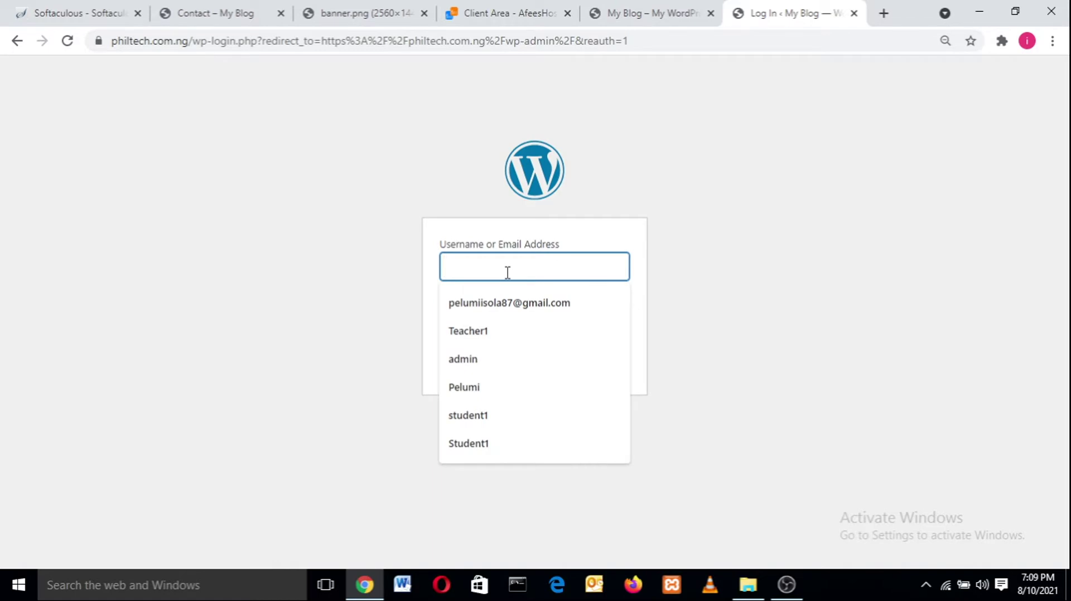
pyautogui.write('Phil')
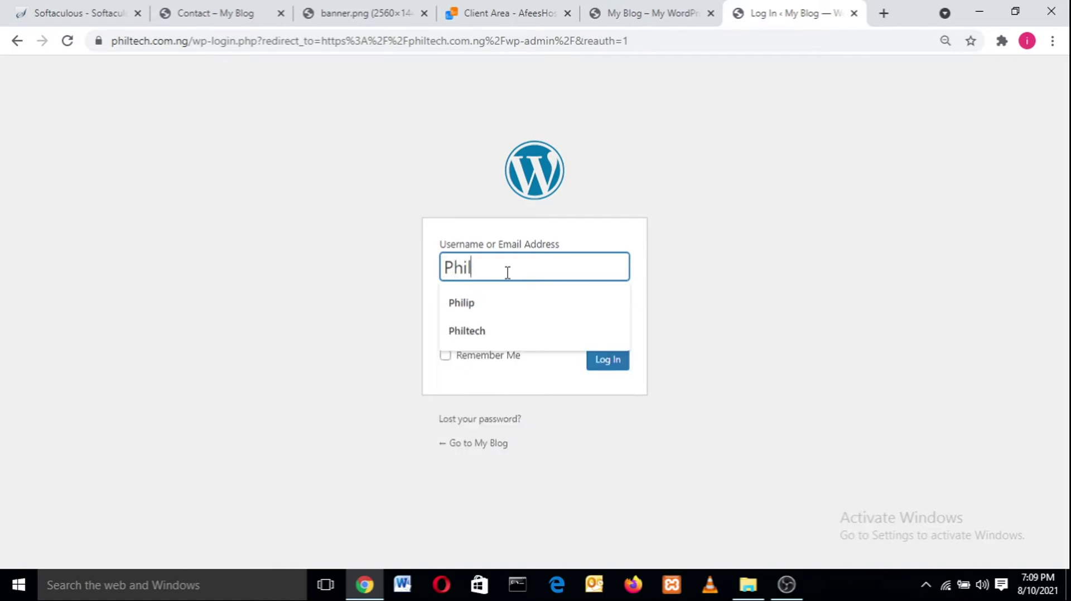
pyautogui.click(502, 333)
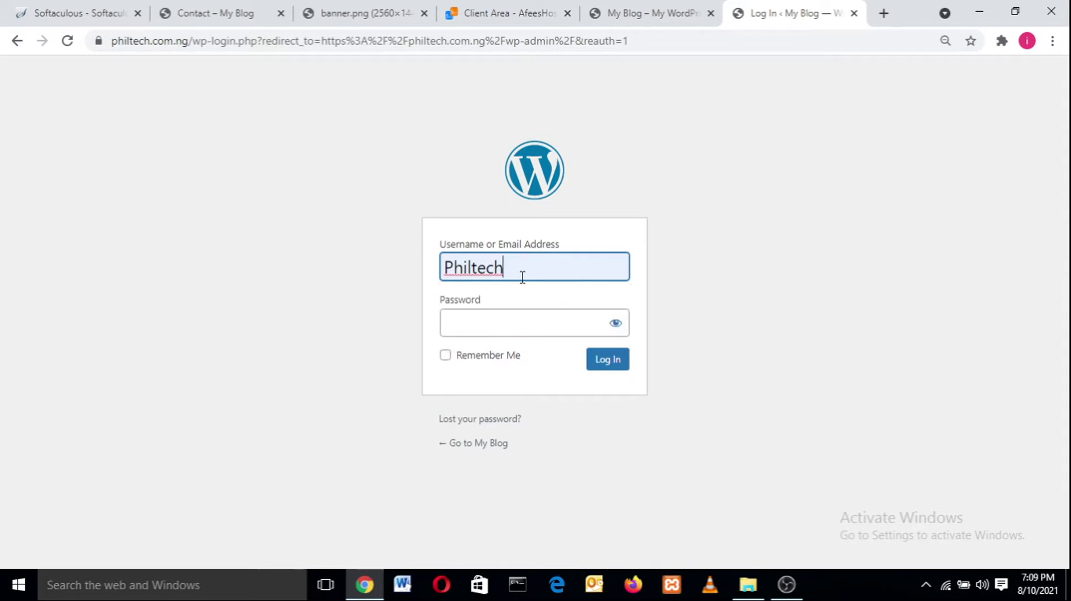
pyautogui.click(492, 326)
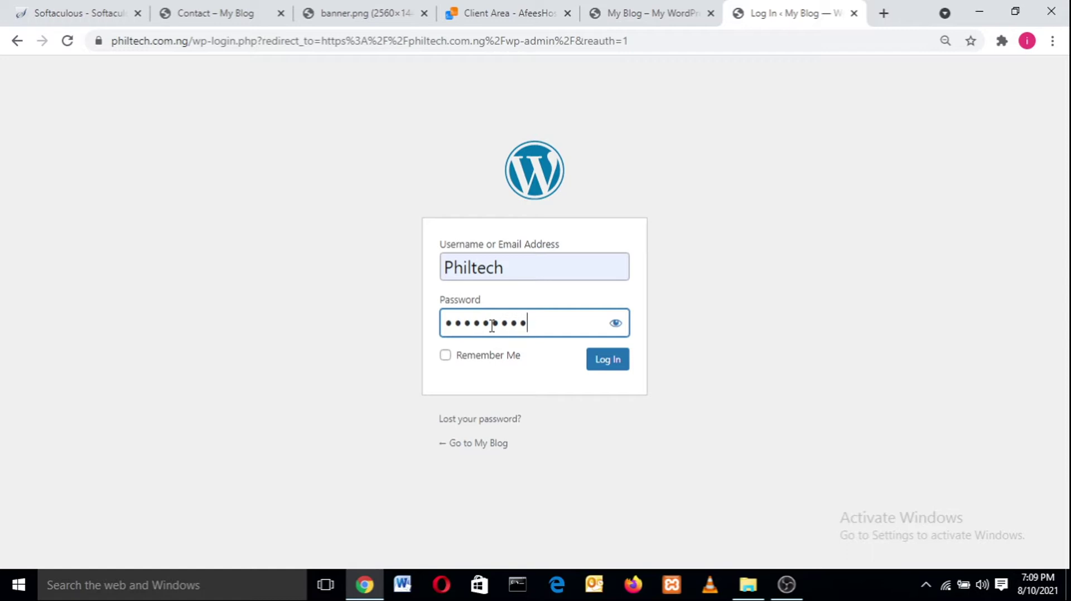
pyautogui.click(605, 363)
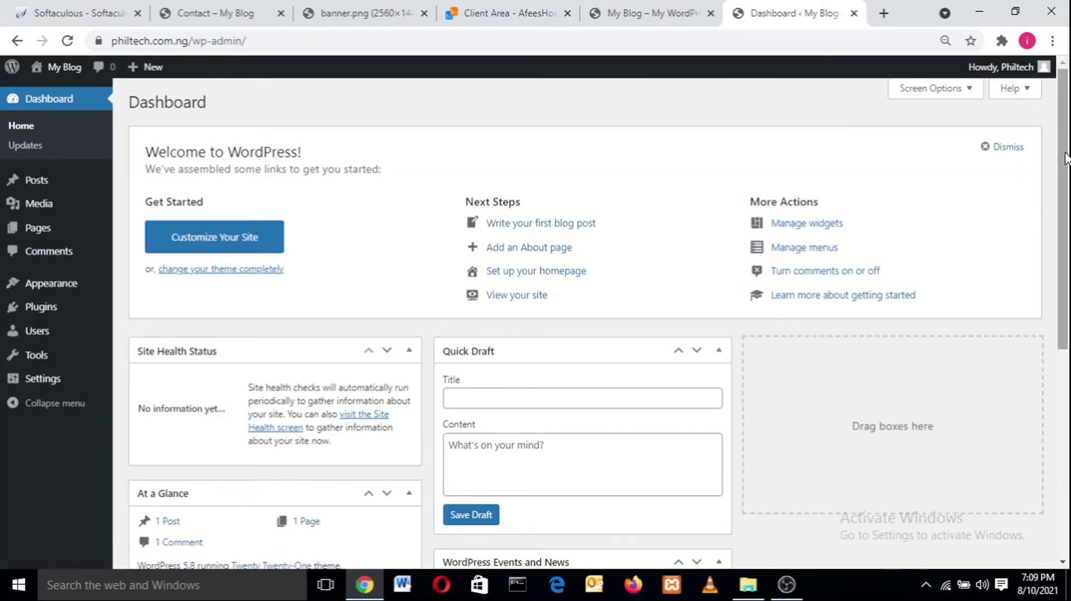
pyautogui.scroll(-3, 1037, 223)
pyautogui.scroll(3, 1037, 245)
pyautogui.scroll(-3, 1054, 333)
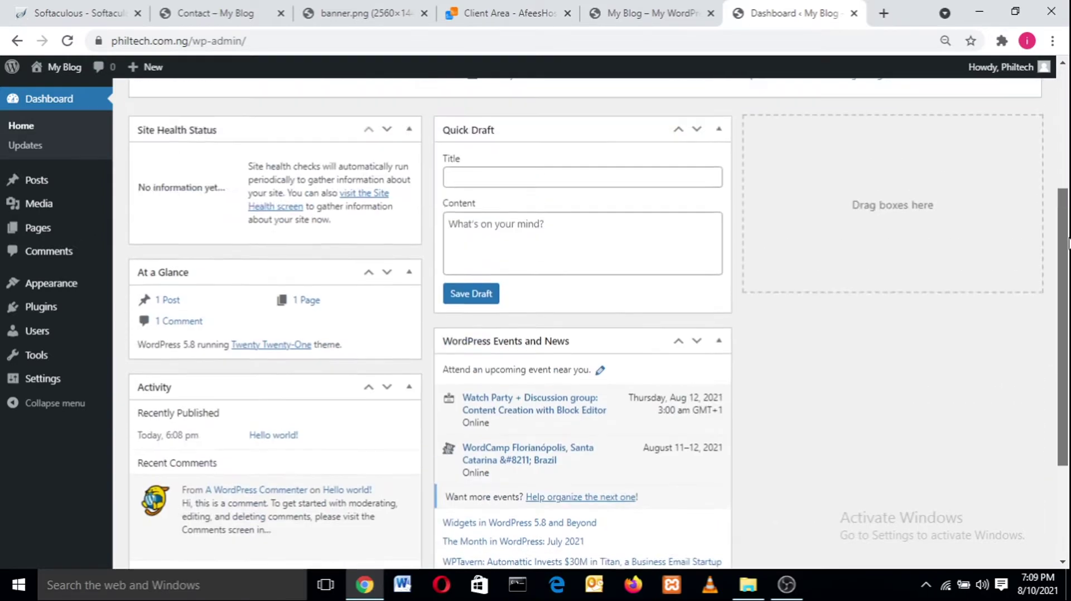
pyautogui.scroll(4, 1054, 333)
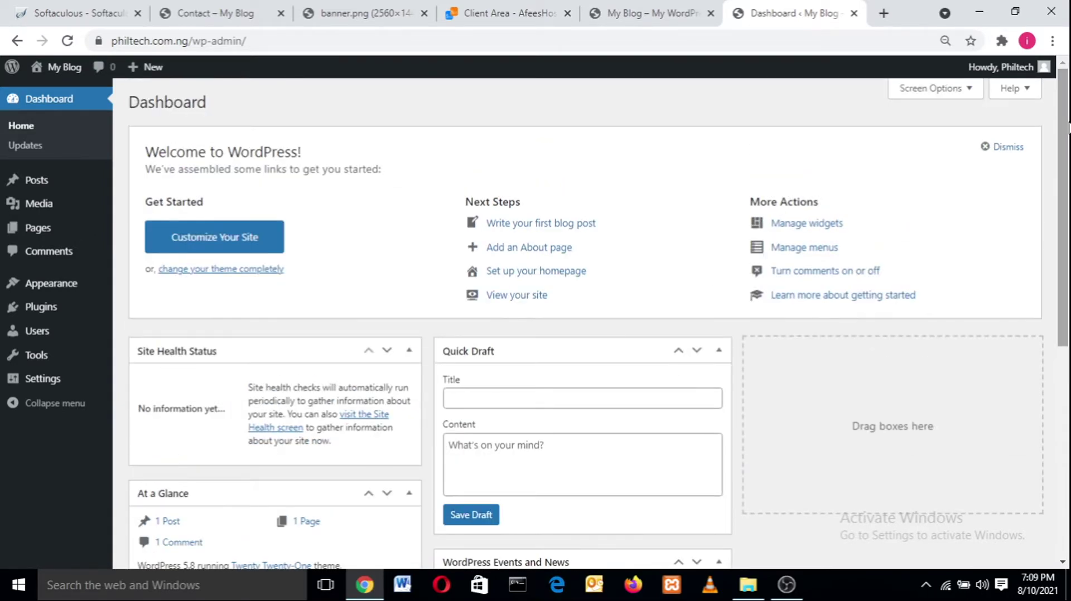
pyautogui.click(797, 588)
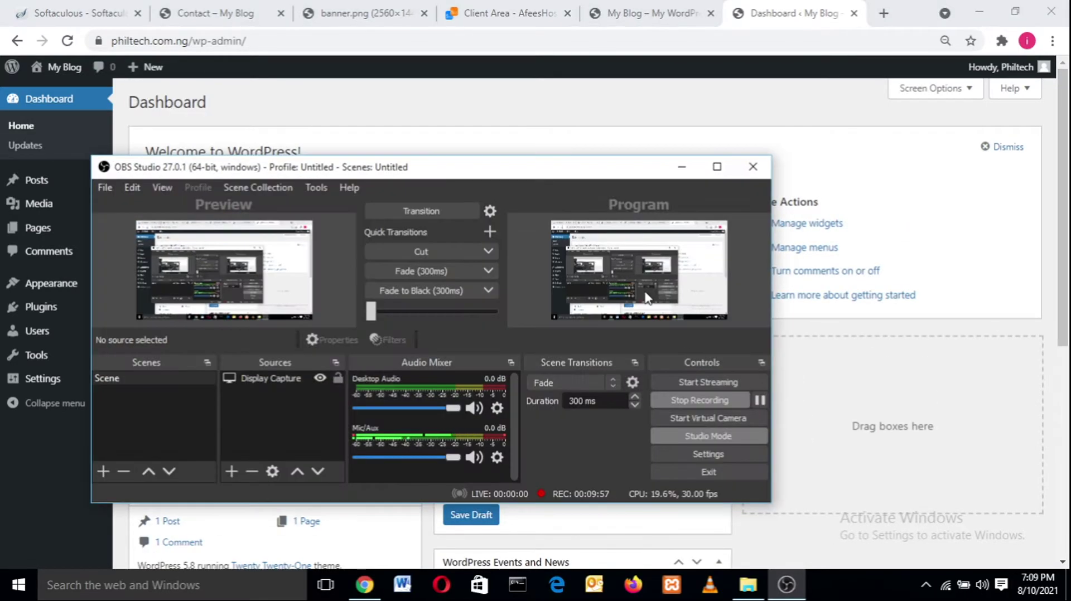
pyautogui.click(690, 170)
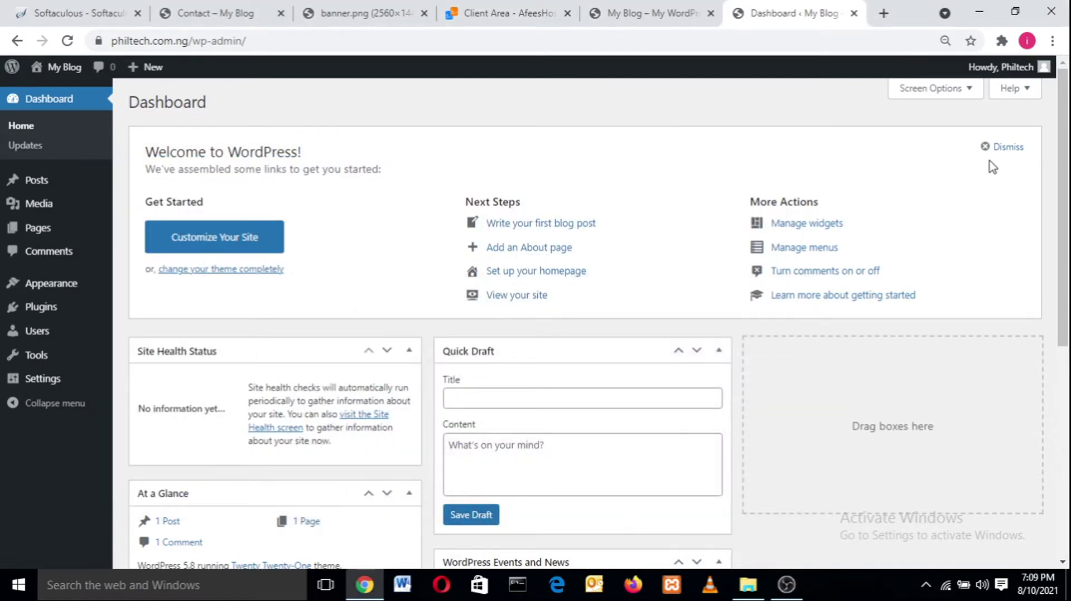
pyautogui.scroll(-3, 1068, 134)
pyautogui.scroll(3, 1068, 135)
pyautogui.moveTo(1062, 262); pyautogui.dragTo(1067, 111)
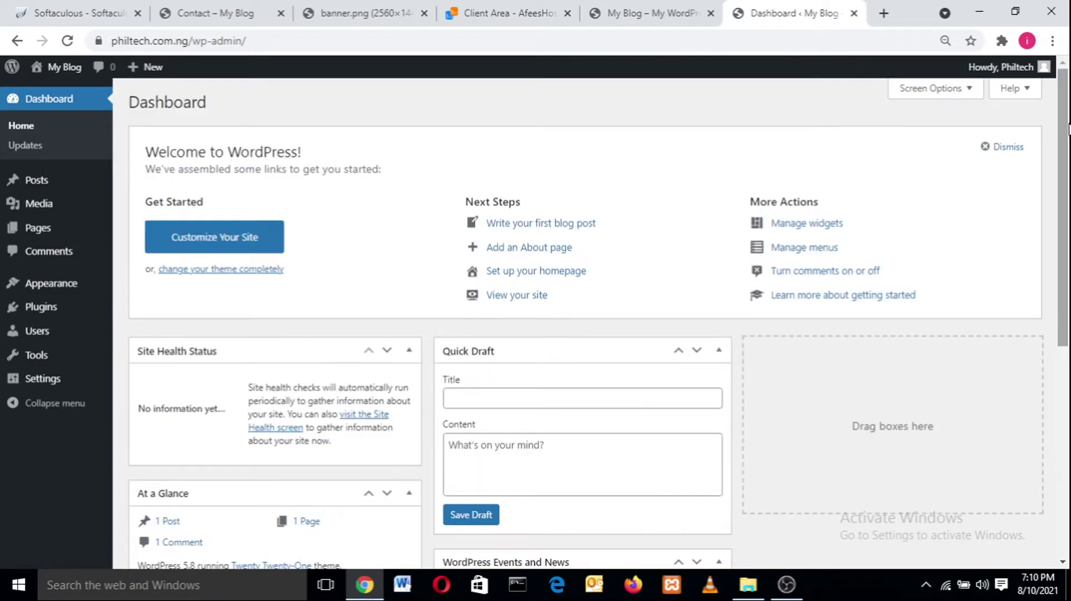
# - In Screen Options, uncheck Welcome, Events and News, Quick Draft, Activity, At a Glance and Site Health Status
pyautogui.click(913, 90)
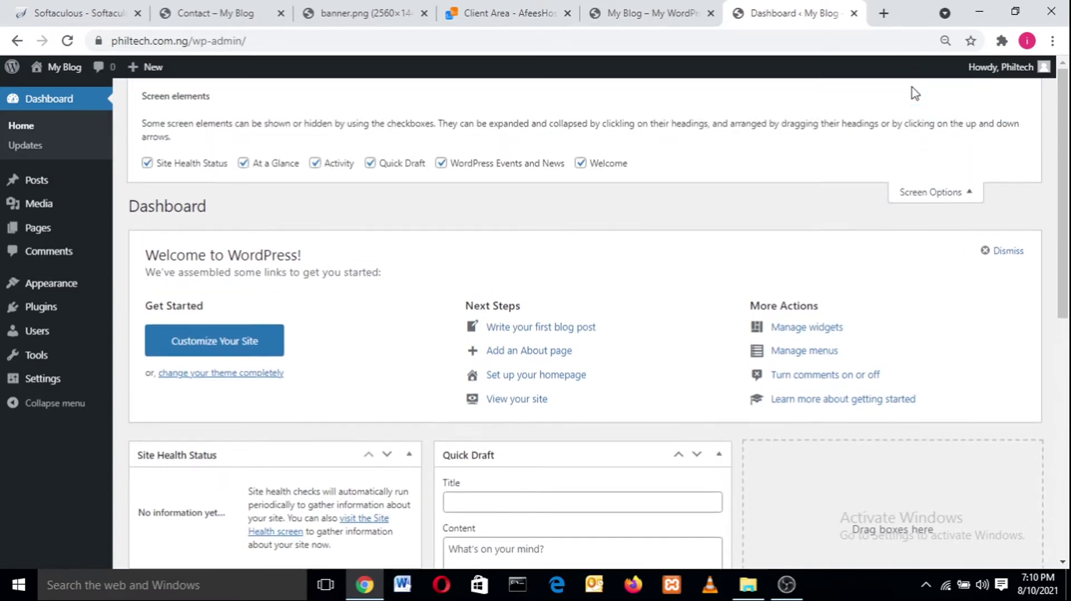
pyautogui.click(598, 163)
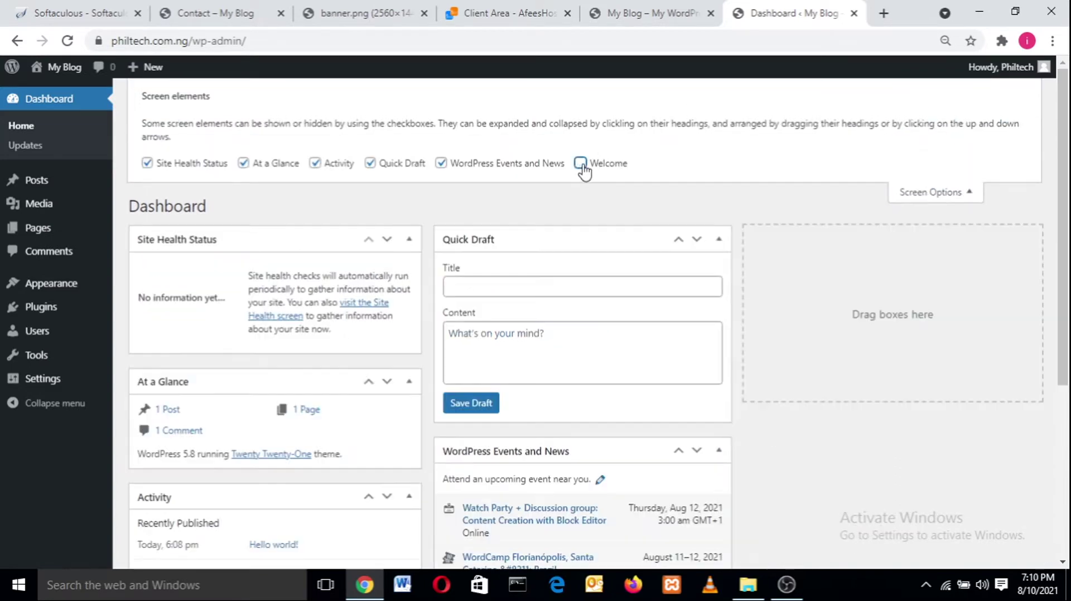
pyautogui.click(442, 163)
pyautogui.click(370, 163)
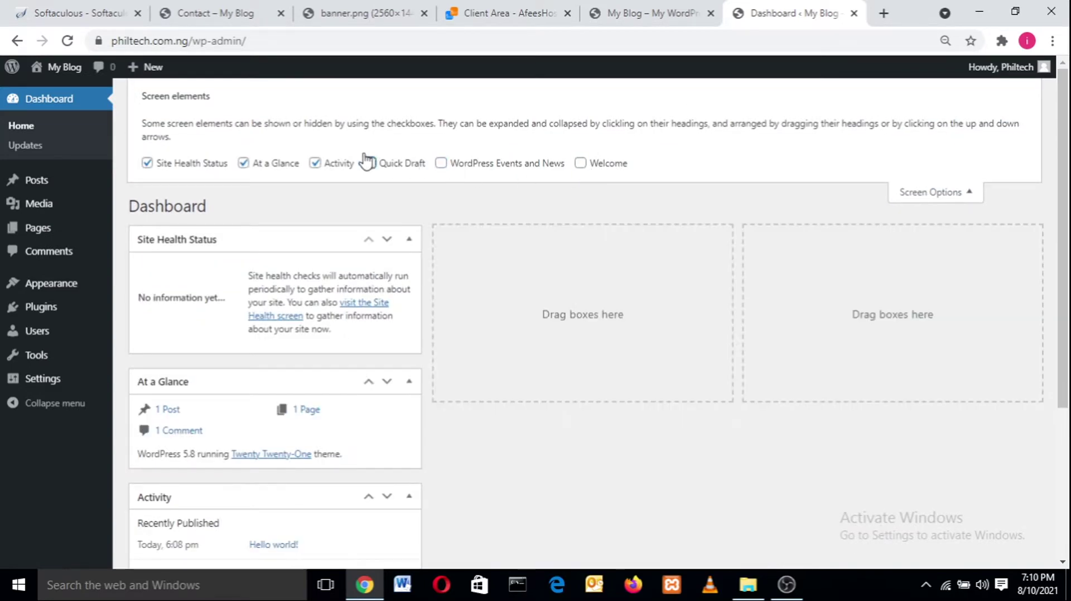
pyautogui.click(315, 163)
pyautogui.click(244, 163)
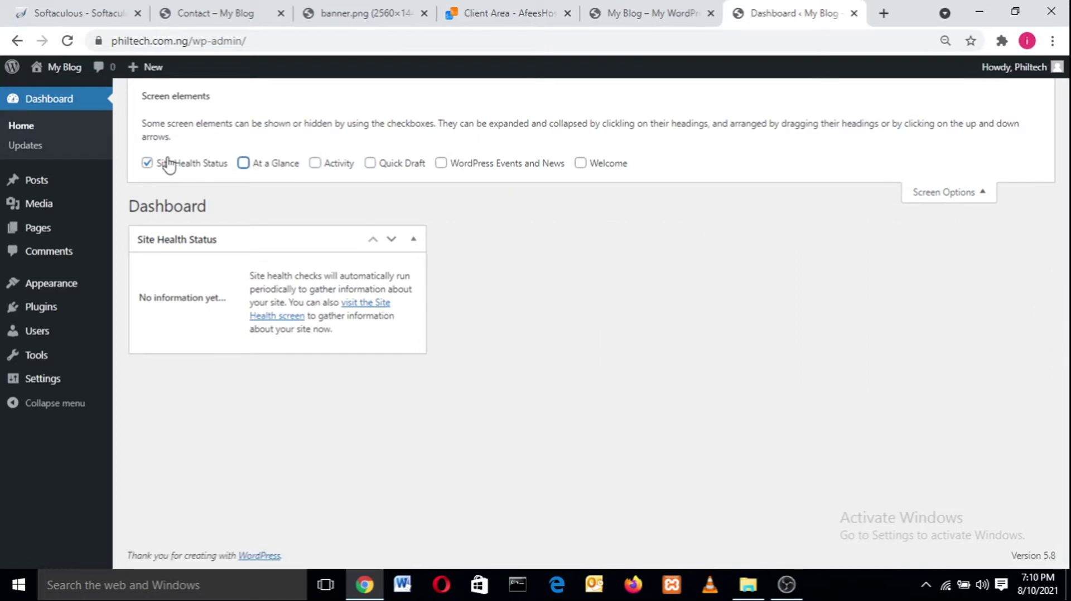
pyautogui.click(147, 163)
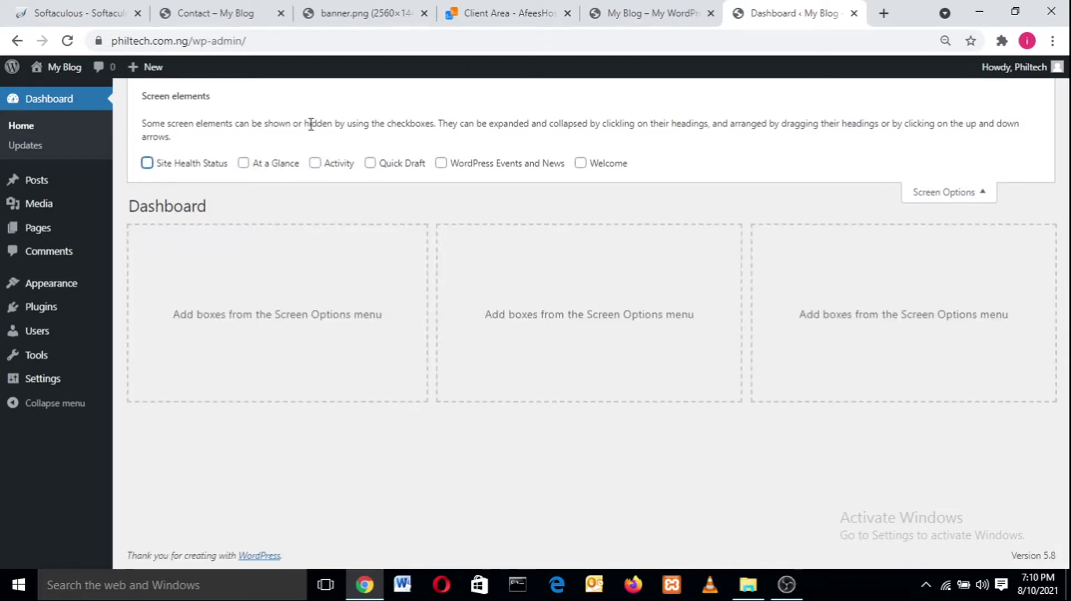
pyautogui.click(921, 193)
pyautogui.click(967, 89)
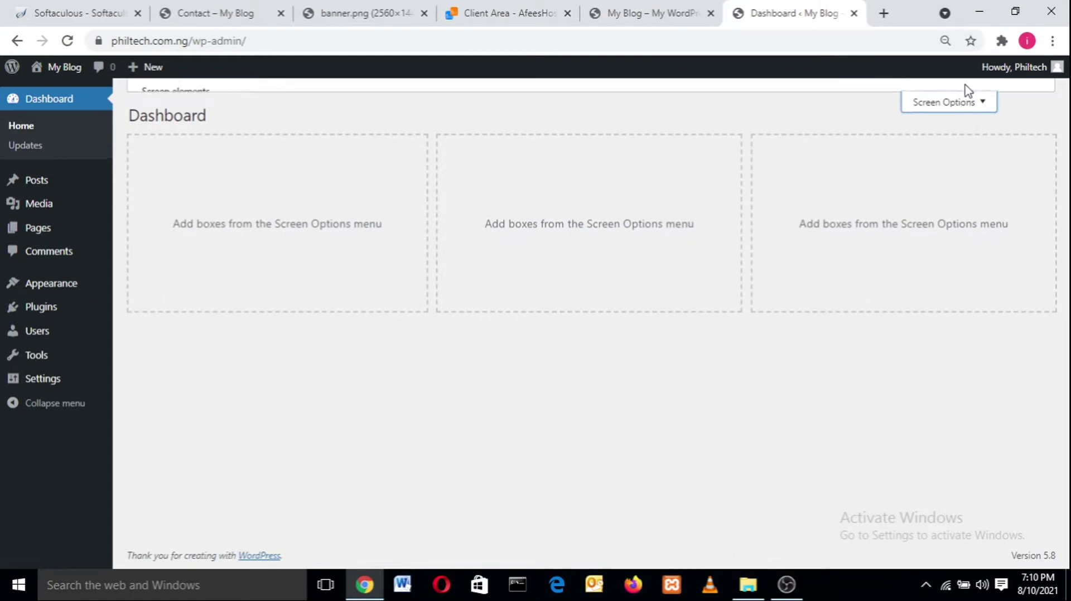
pyautogui.click(946, 198)
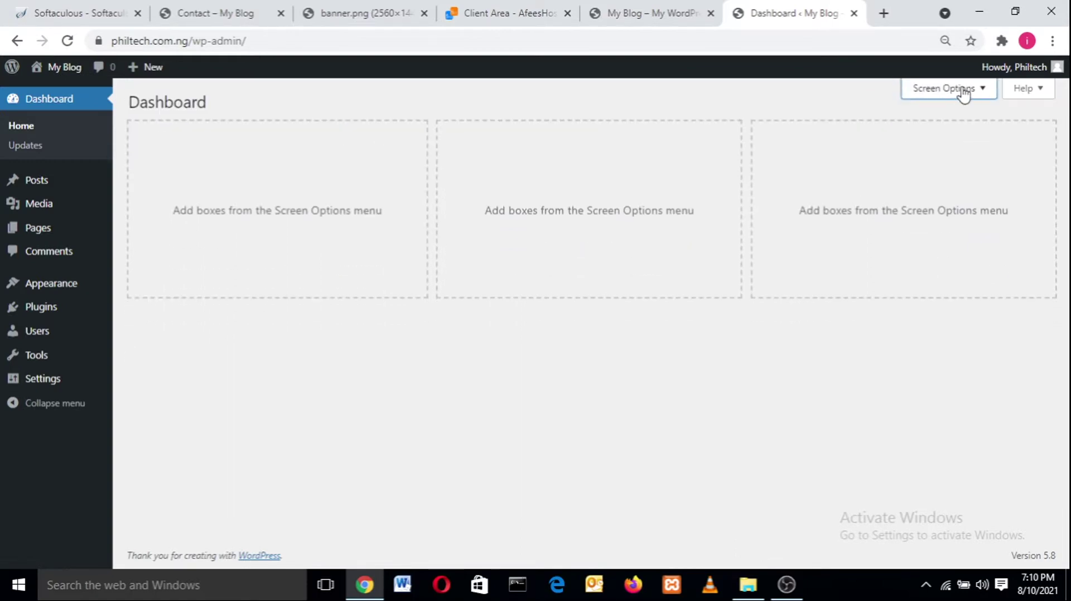
pyautogui.click(962, 91)
pyautogui.click(942, 193)
pyautogui.moveTo(139, 328)
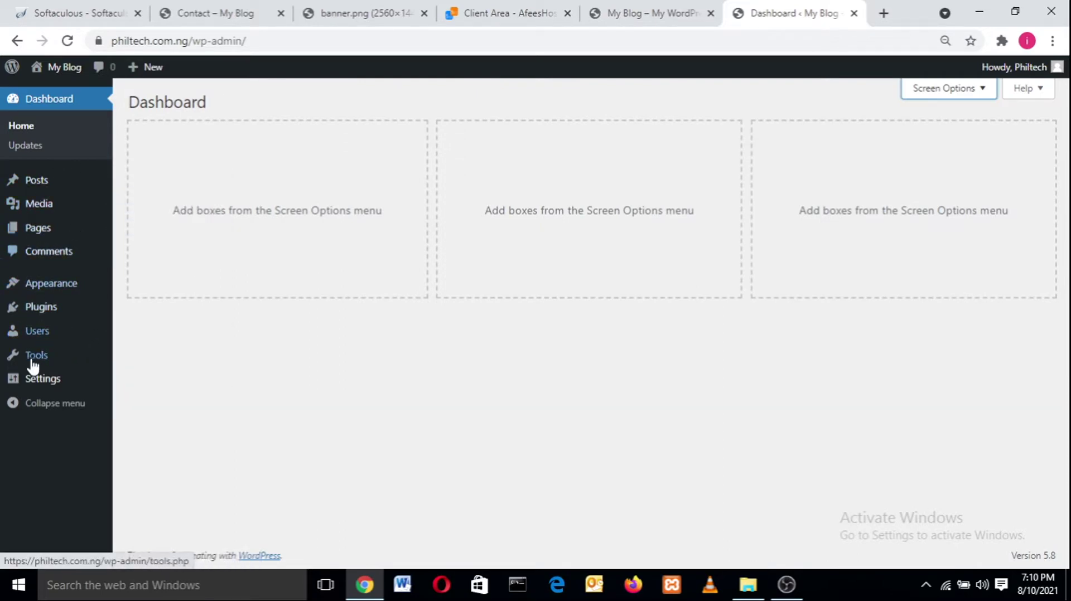
# - In General Settings, replace the Site Title My Blog with 'Philtech Official Website'
pyautogui.moveTo(34, 380)
pyautogui.click(151, 384)
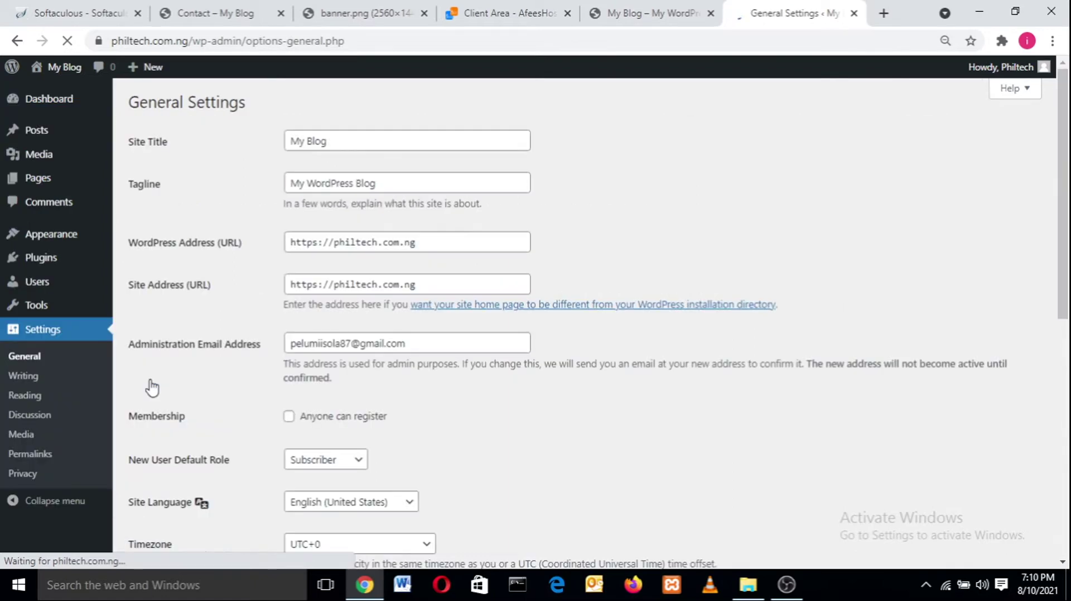
pyautogui.moveTo(361, 137); pyautogui.dragTo(244, 144)
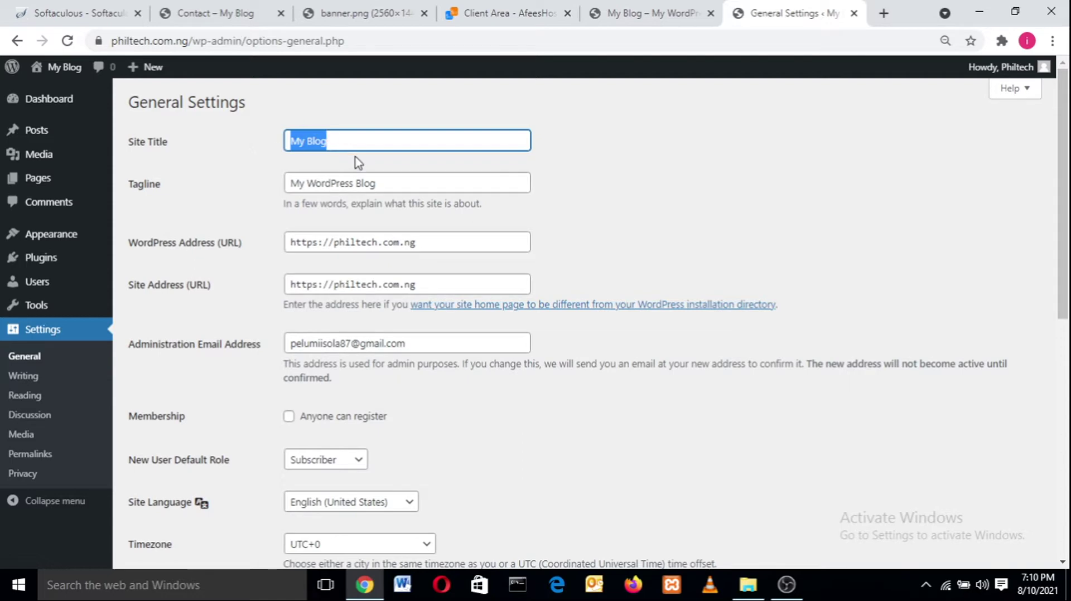
pyautogui.click(351, 141)
pyautogui.moveTo(350, 141); pyautogui.dragTo(271, 162)
pyautogui.click(359, 141)
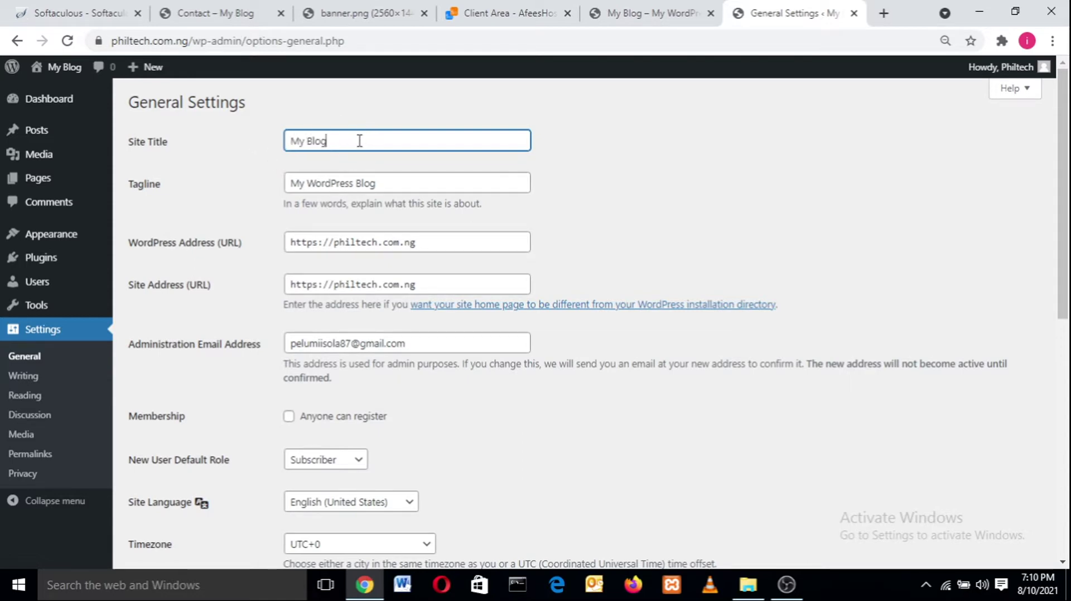
pyautogui.moveTo(360, 141); pyautogui.dragTo(259, 133)
pyautogui.write('Ph')
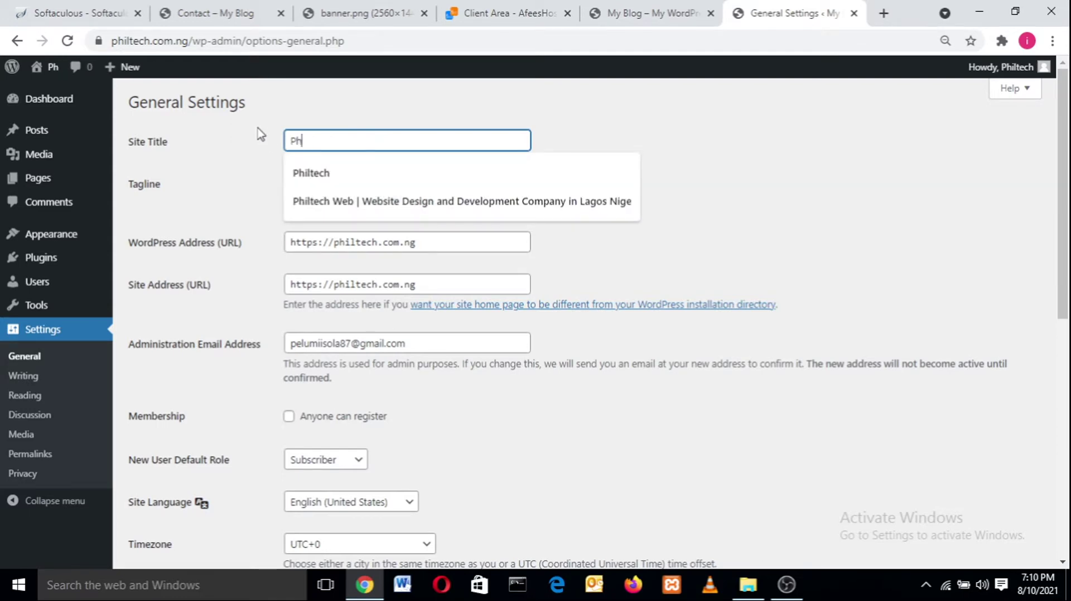
pyautogui.write('iltech ')
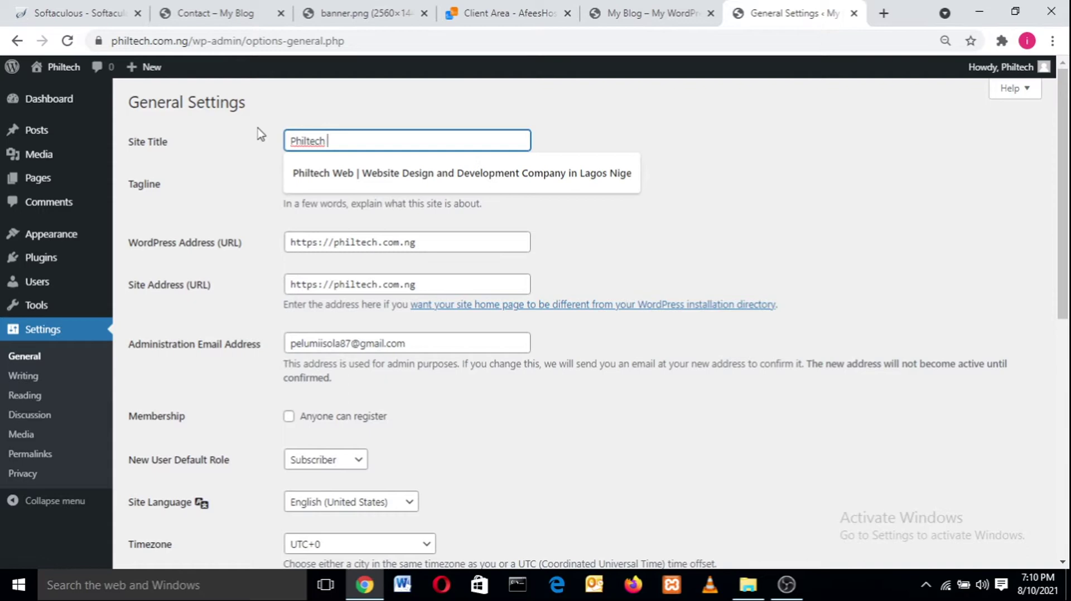
pyautogui.write('Of')
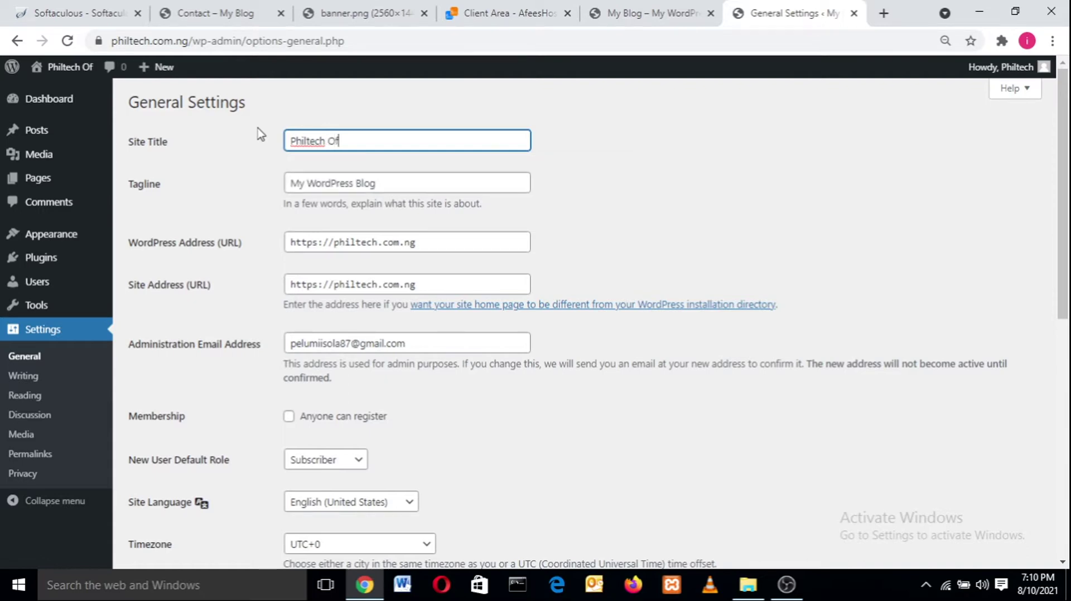
pyautogui.write('ficial We')
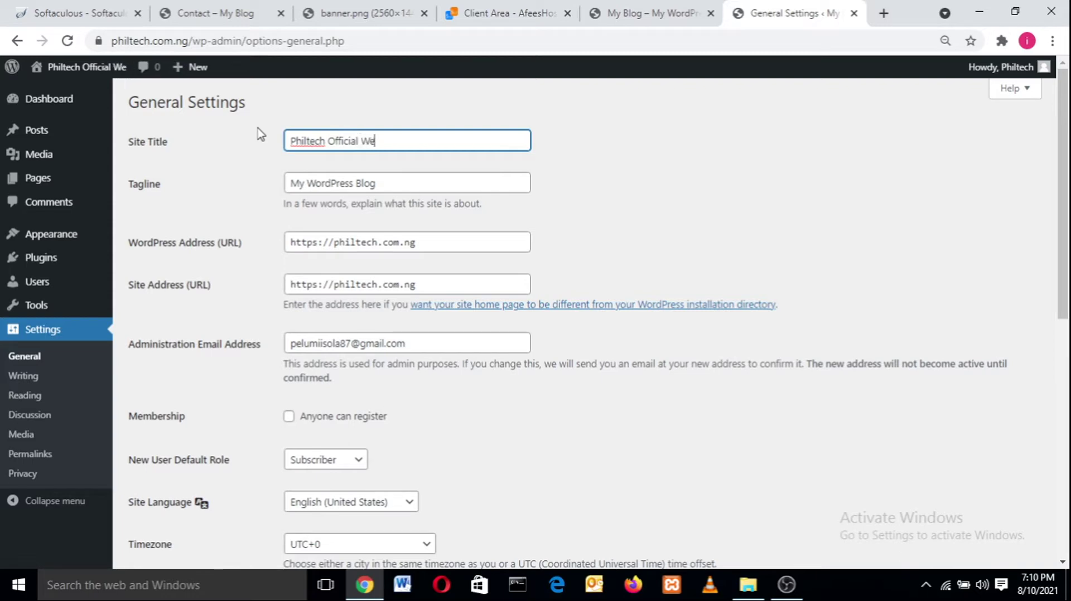
pyautogui.write('bsite')
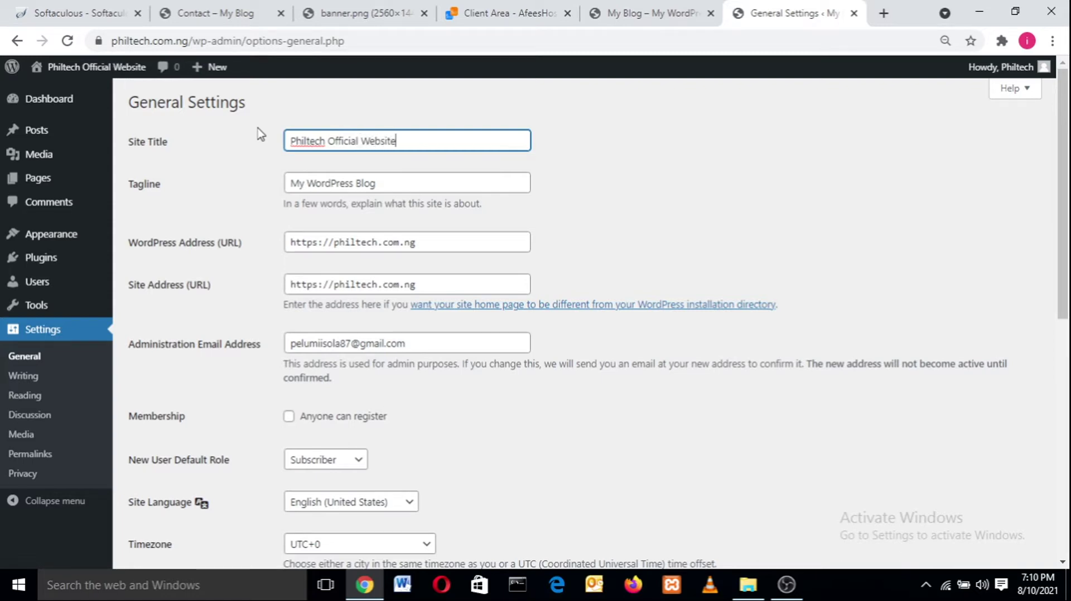
# - Replace the tagline with 'Philtech is a web designing company in Nigeria.' and save the settings
pyautogui.press('Tab')
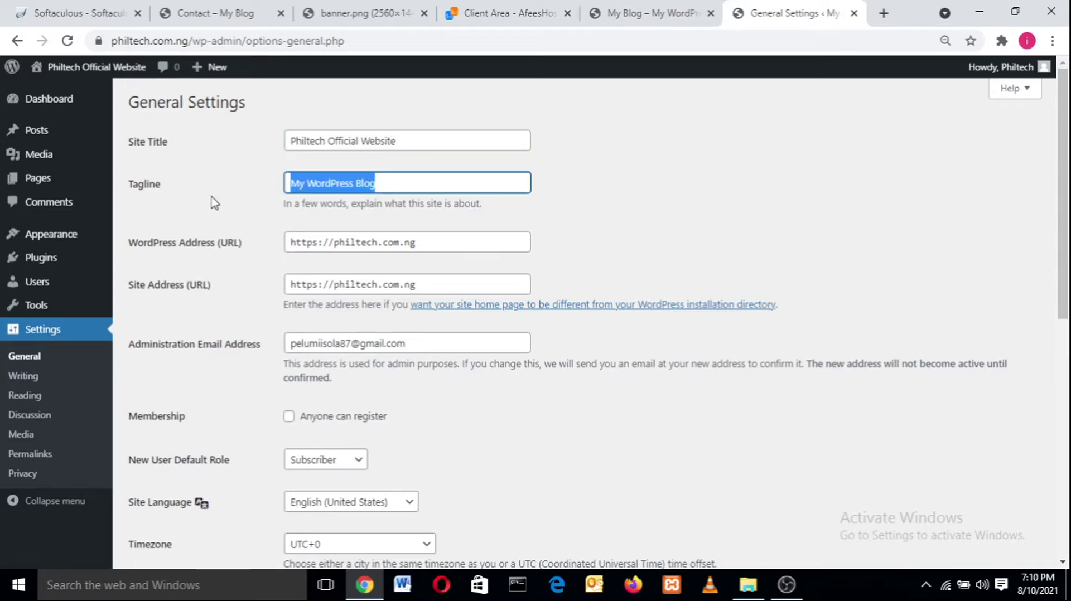
pyautogui.press('BackSpace')
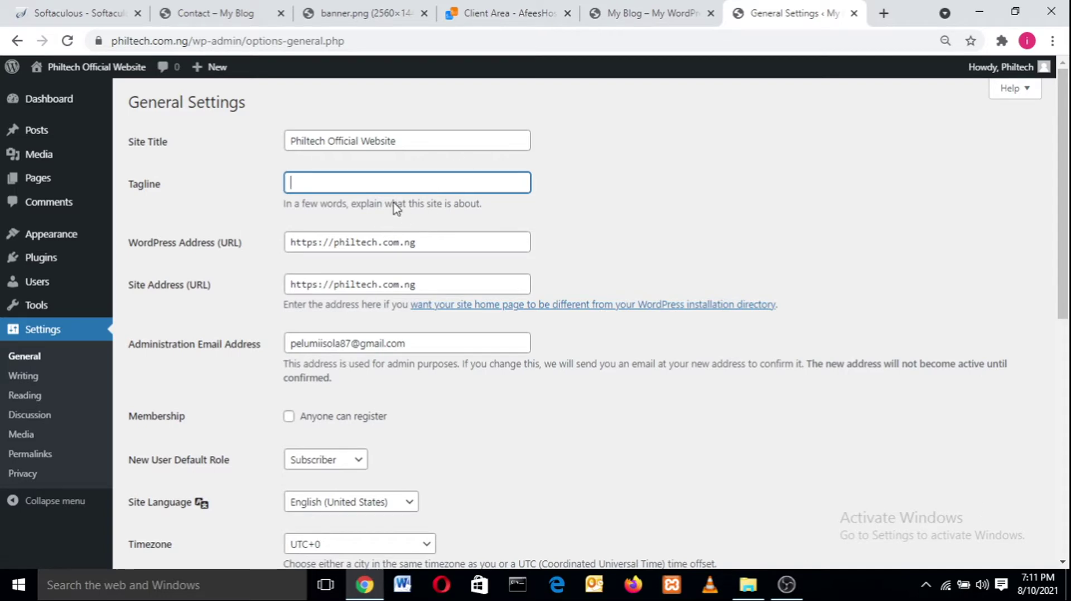
pyautogui.write('Philtech is')
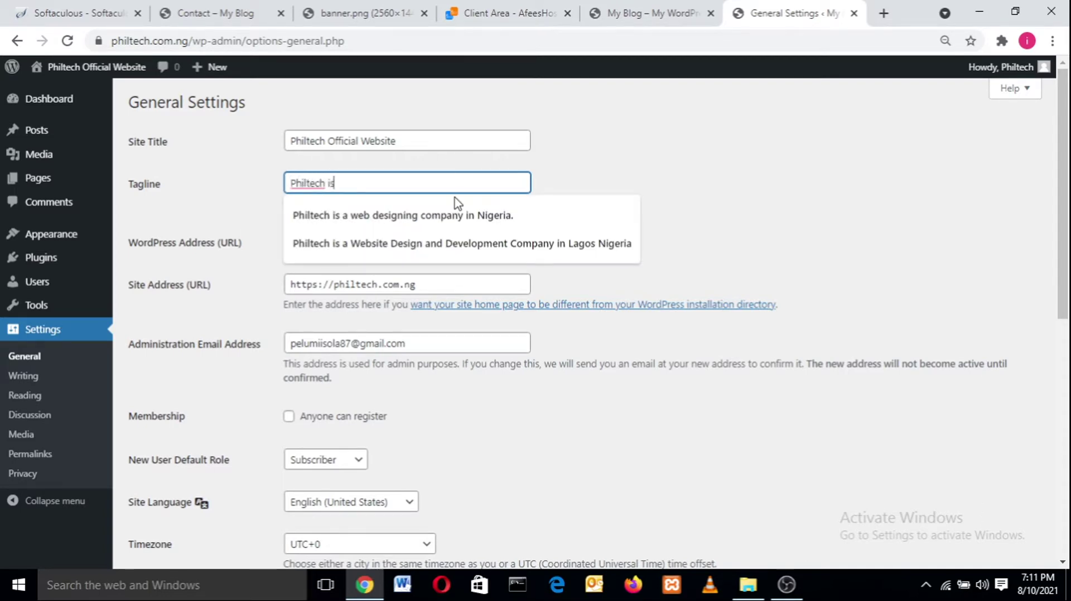
pyautogui.click(454, 215)
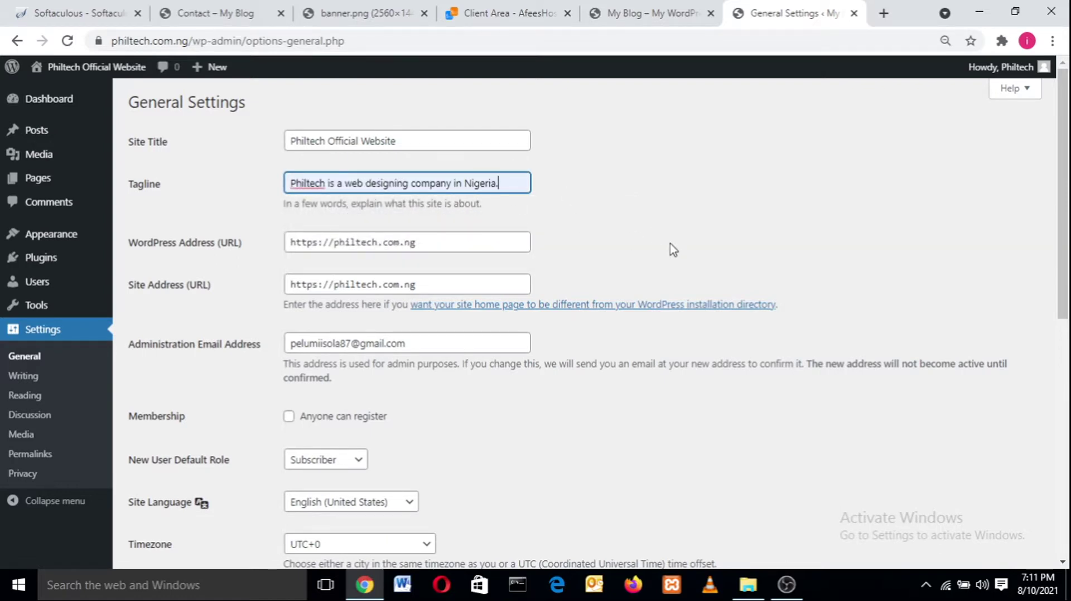
pyautogui.moveTo(1067, 192); pyautogui.dragTo(1068, 231)
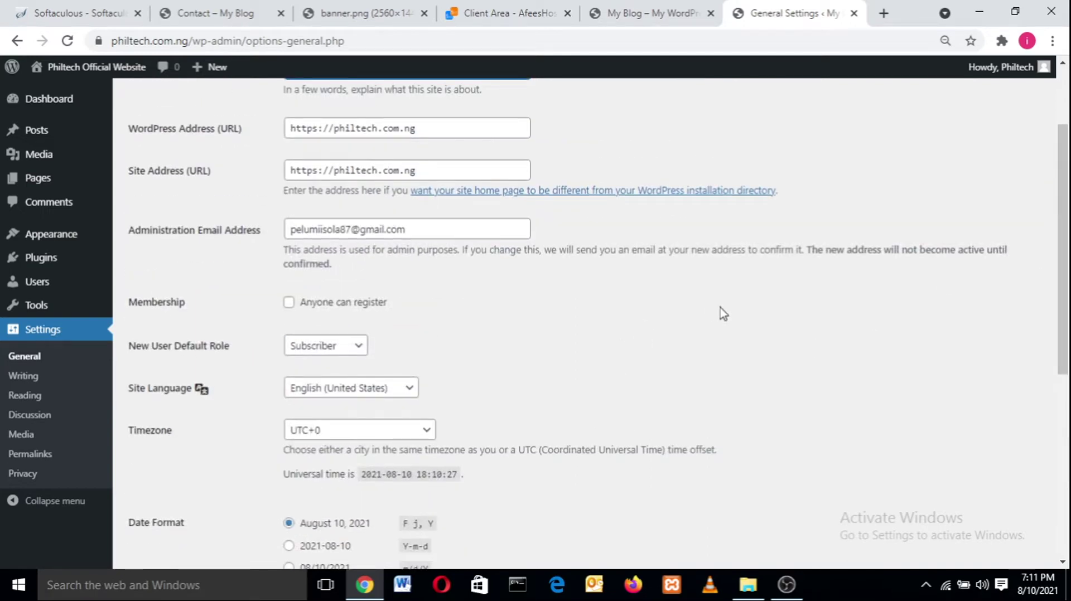
pyautogui.moveTo(1065, 233); pyautogui.dragTo(1065, 398)
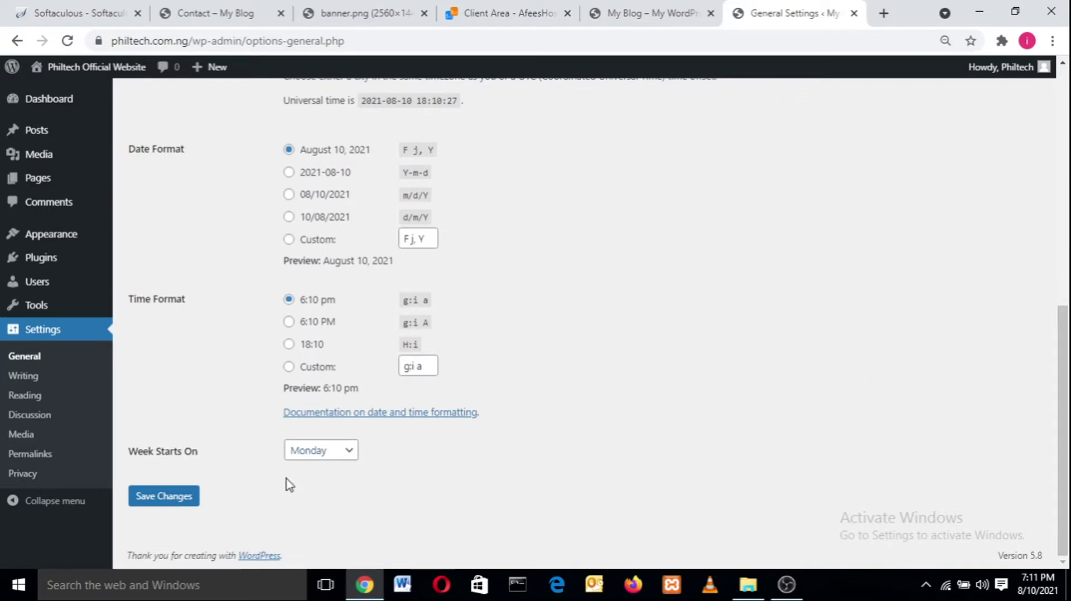
pyautogui.click(180, 497)
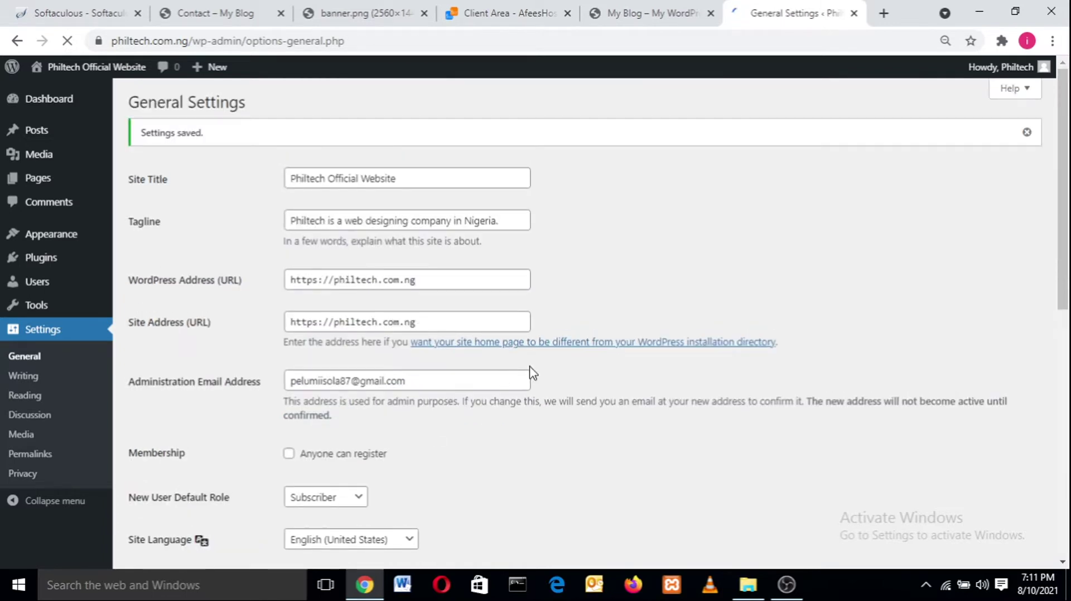
# - Set the timezone to UTC+1, save the settings, and head to the Plugins page
pyautogui.moveTo(1067, 132); pyautogui.dragTo(1068, 251)
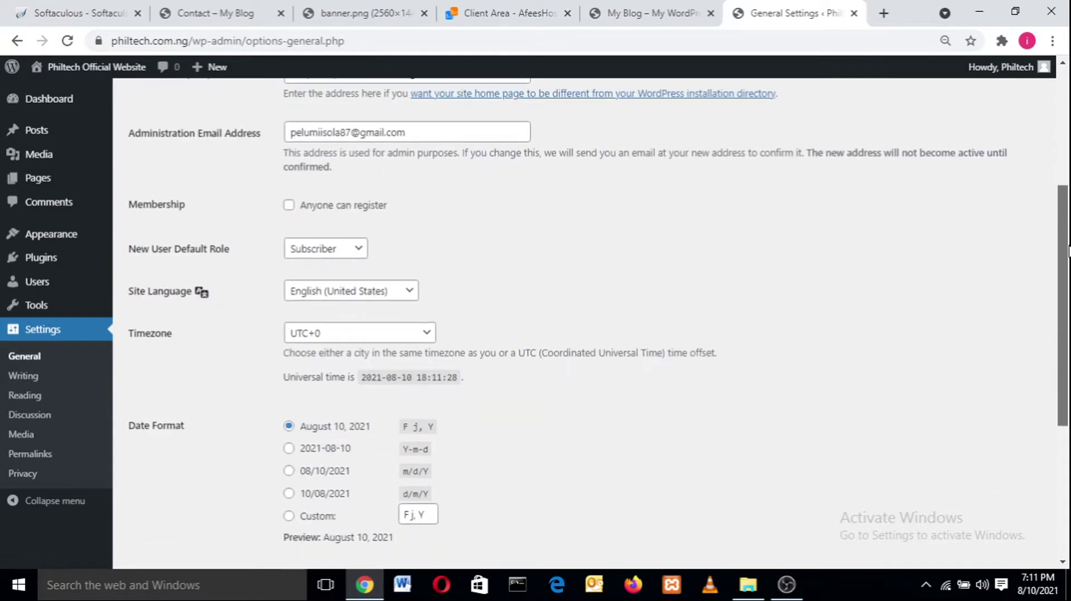
pyautogui.click(361, 338)
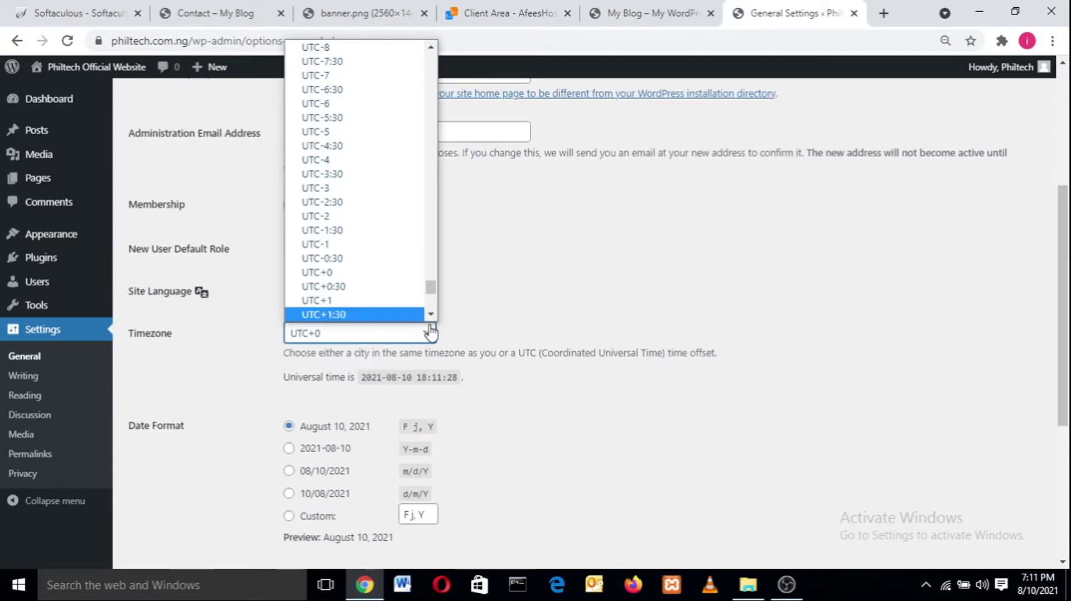
pyautogui.click(396, 301)
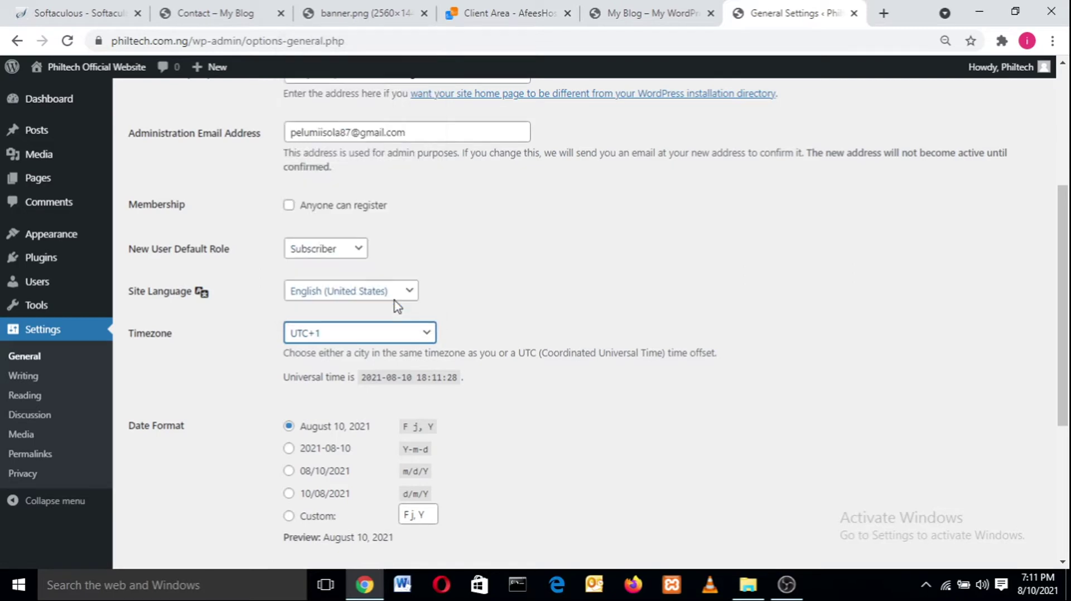
pyautogui.click(384, 334)
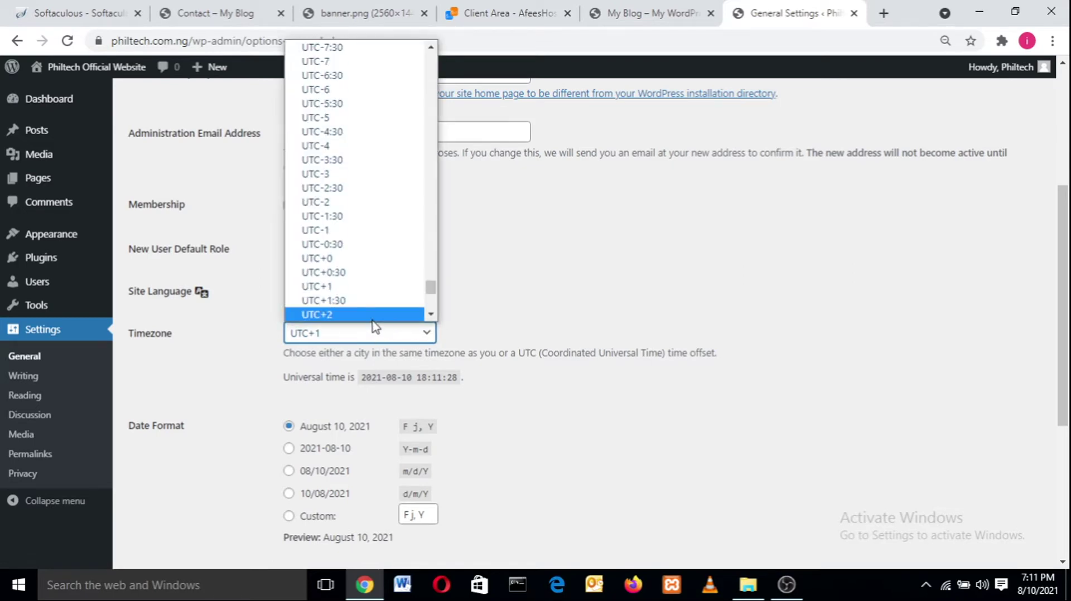
pyautogui.click(375, 294)
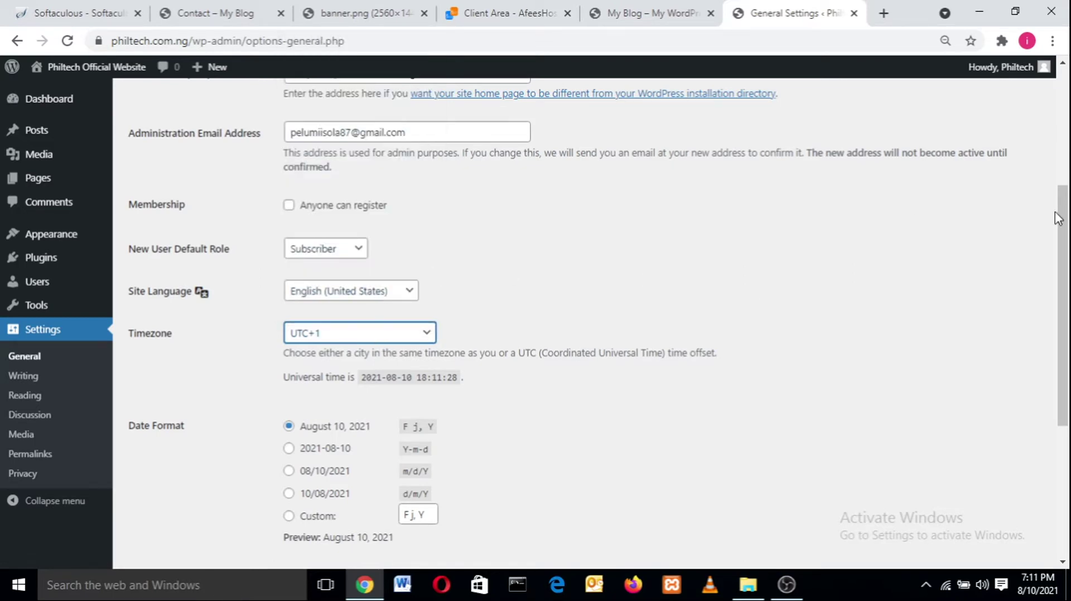
pyautogui.moveTo(1062, 237); pyautogui.dragTo(1059, 401)
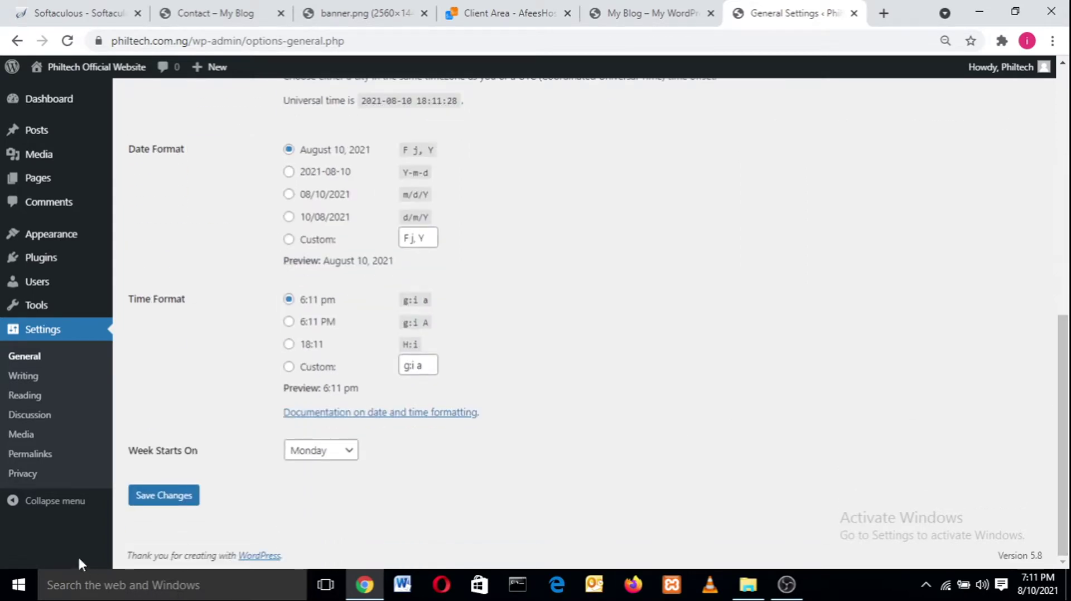
pyautogui.click(154, 498)
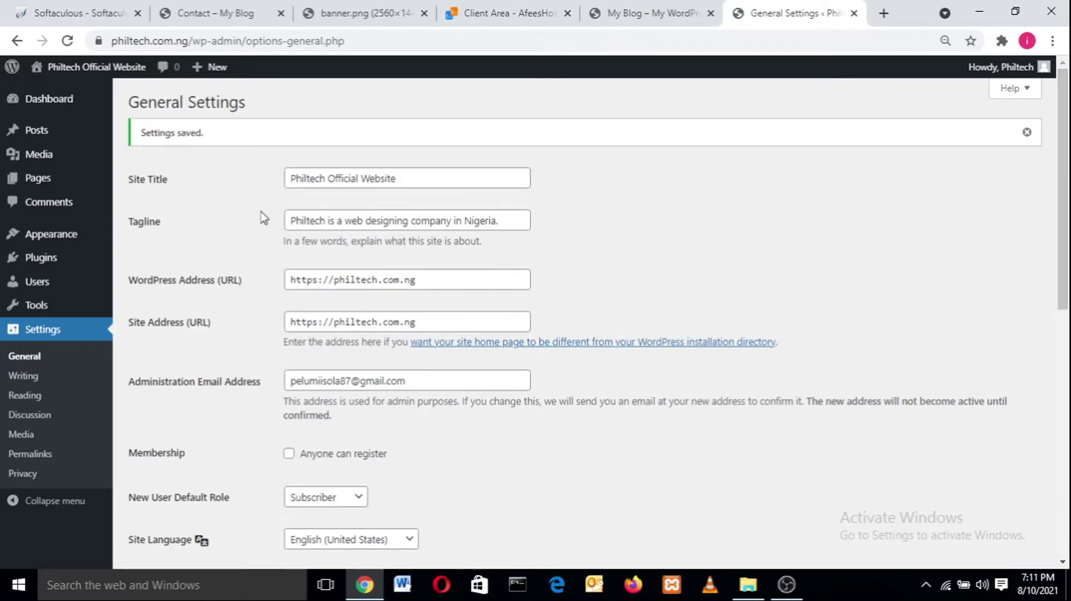
pyautogui.moveTo(43, 264)
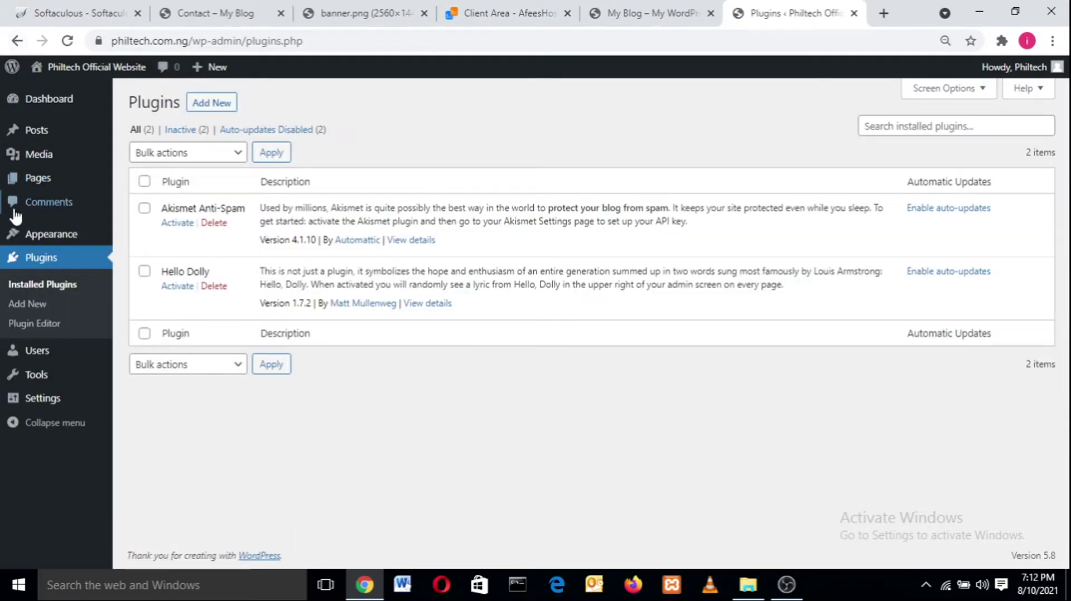
# - Delete the Akismet Anti-Spam and Hello Dolly plugins from the installed plugins list
pyautogui.click(40, 258)
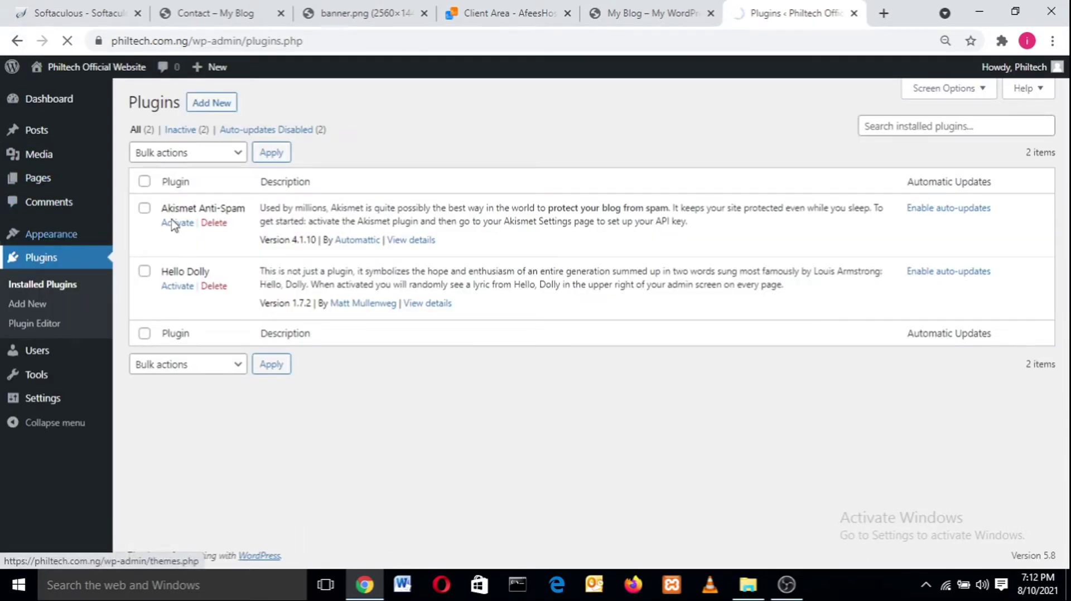
pyautogui.click(219, 224)
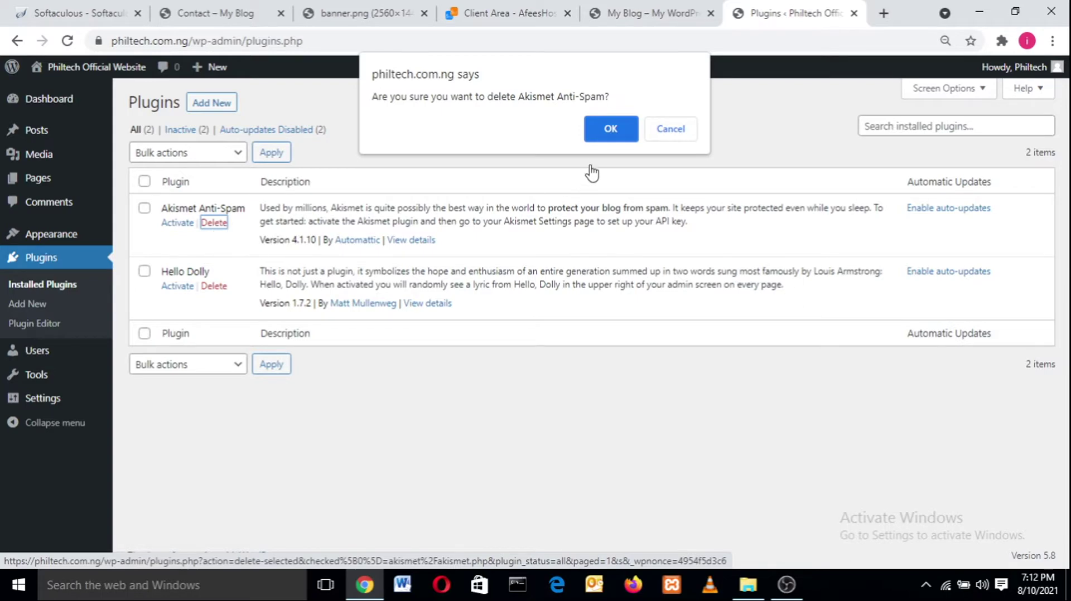
pyautogui.click(607, 131)
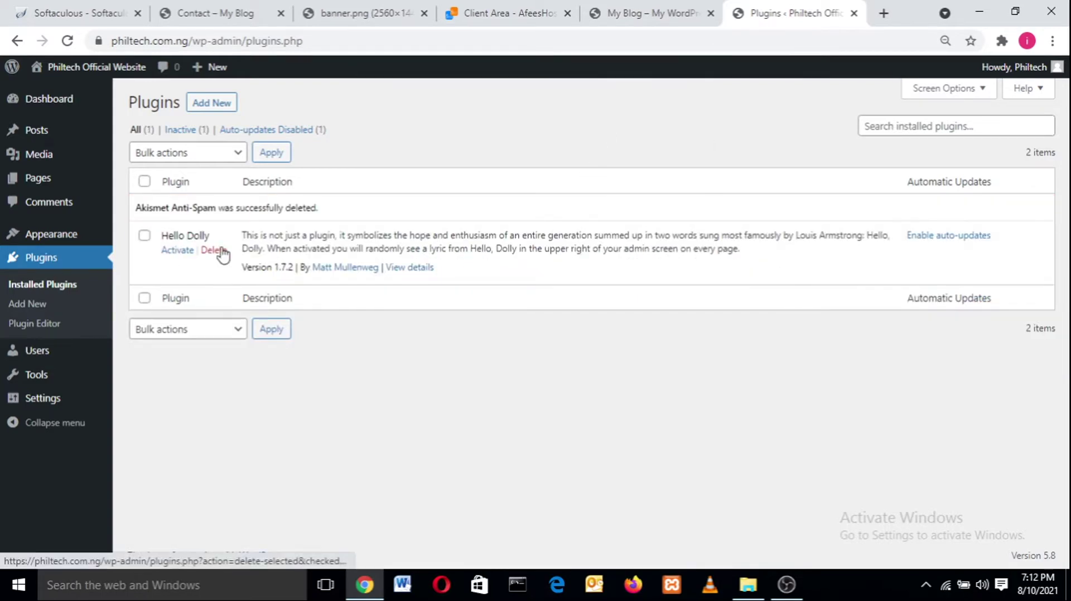
pyautogui.click(220, 252)
pyautogui.click(608, 133)
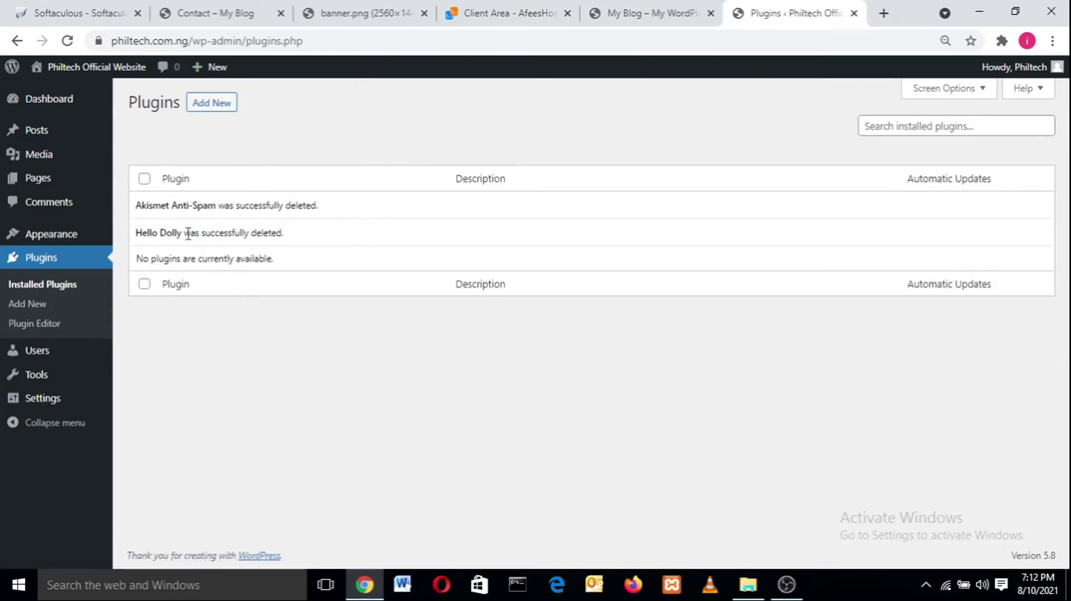
pyautogui.moveTo(96, 235)
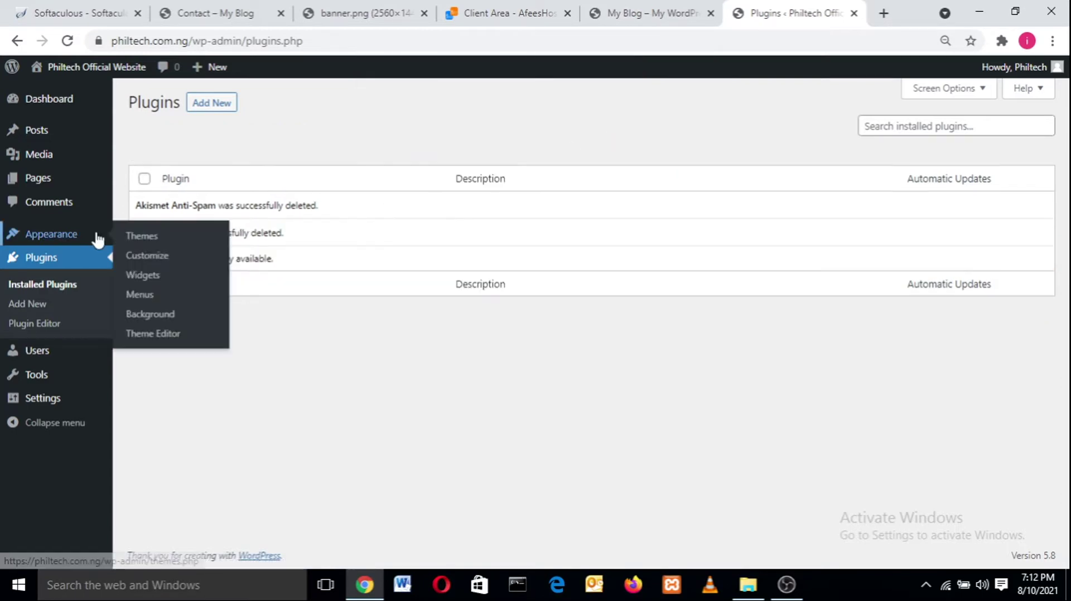
# - Delete the Twenty Nineteen and Twenty Twenty themes from Appearance > Themes
pyautogui.click(62, 239)
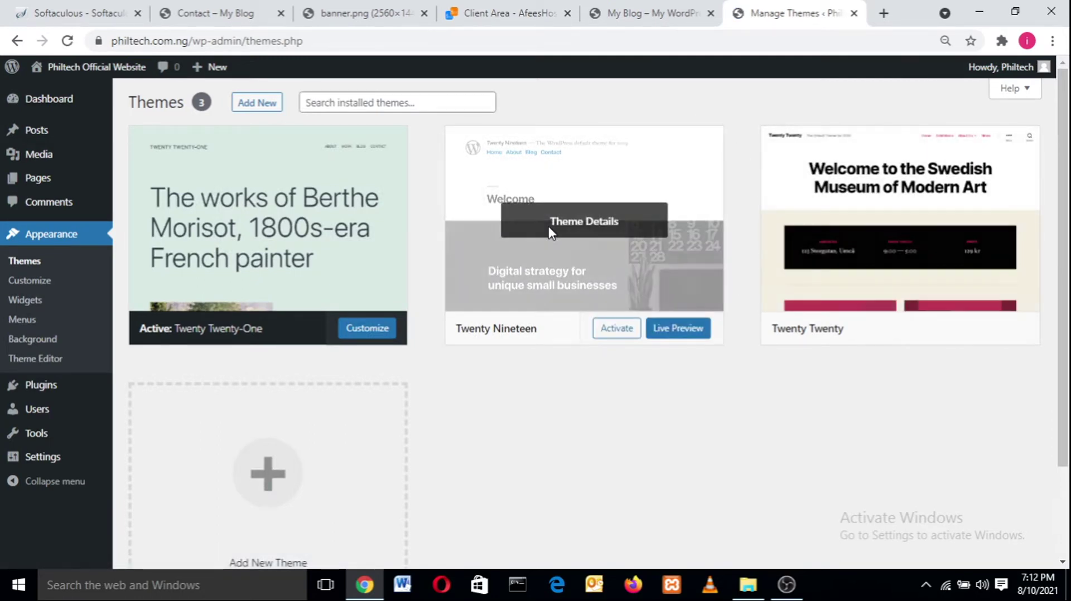
pyautogui.click(548, 267)
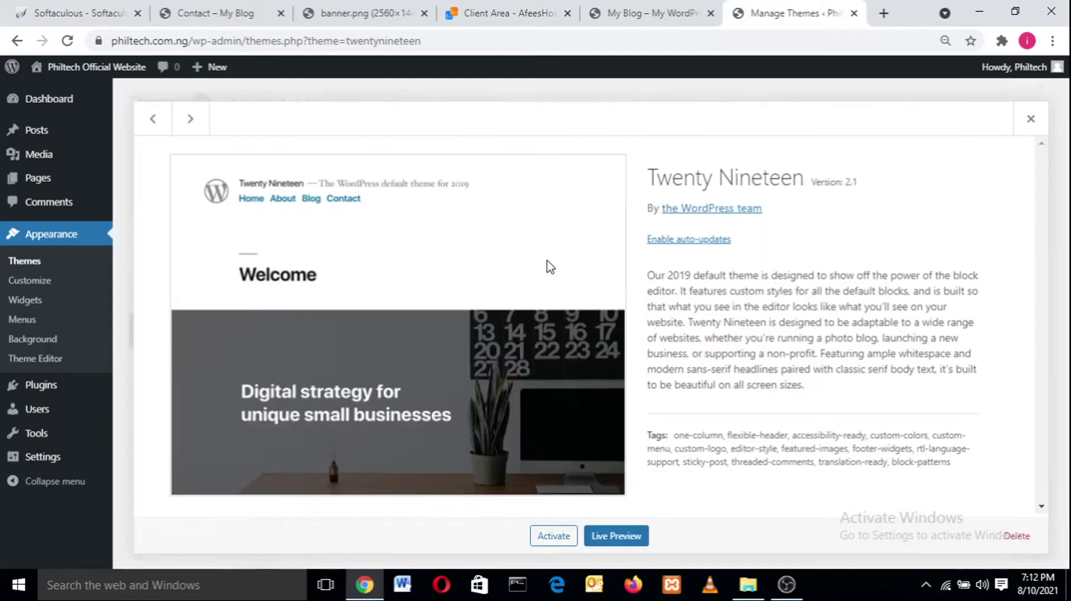
pyautogui.click(1018, 536)
pyautogui.click(611, 160)
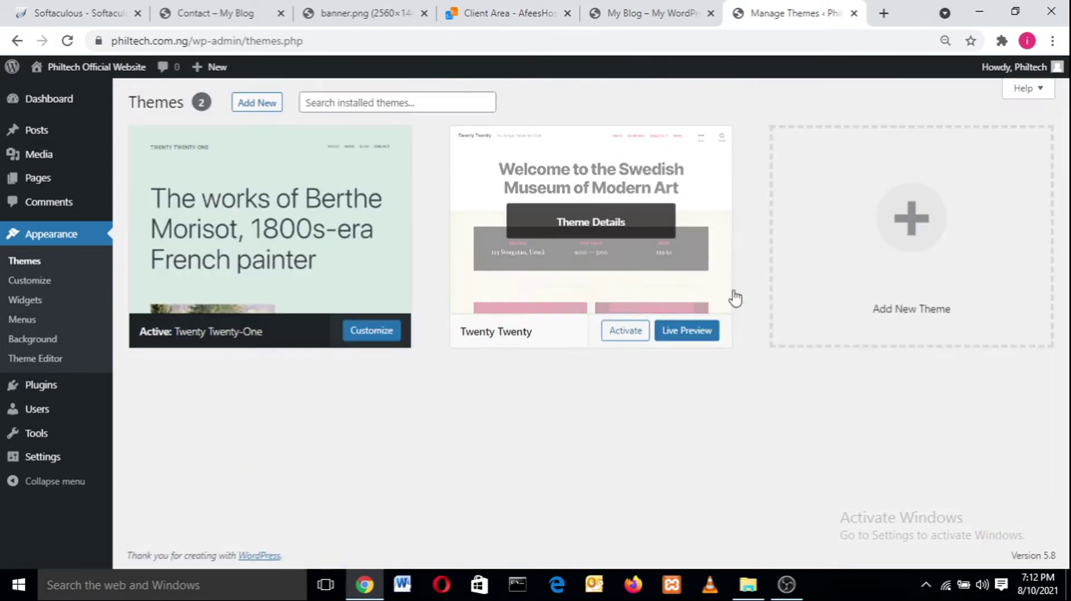
pyautogui.click(516, 240)
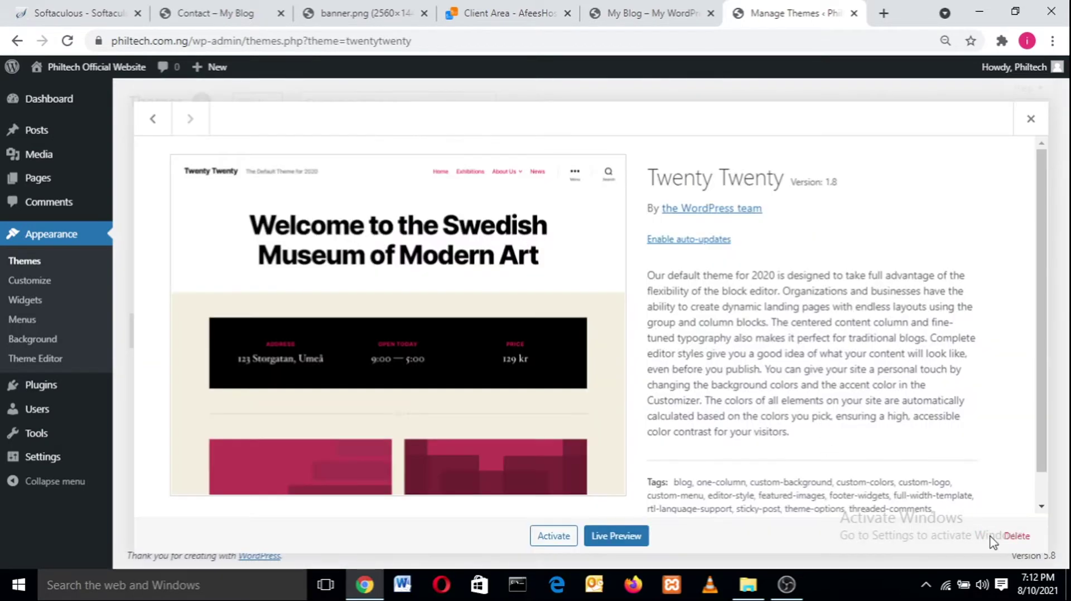
pyautogui.click(1012, 536)
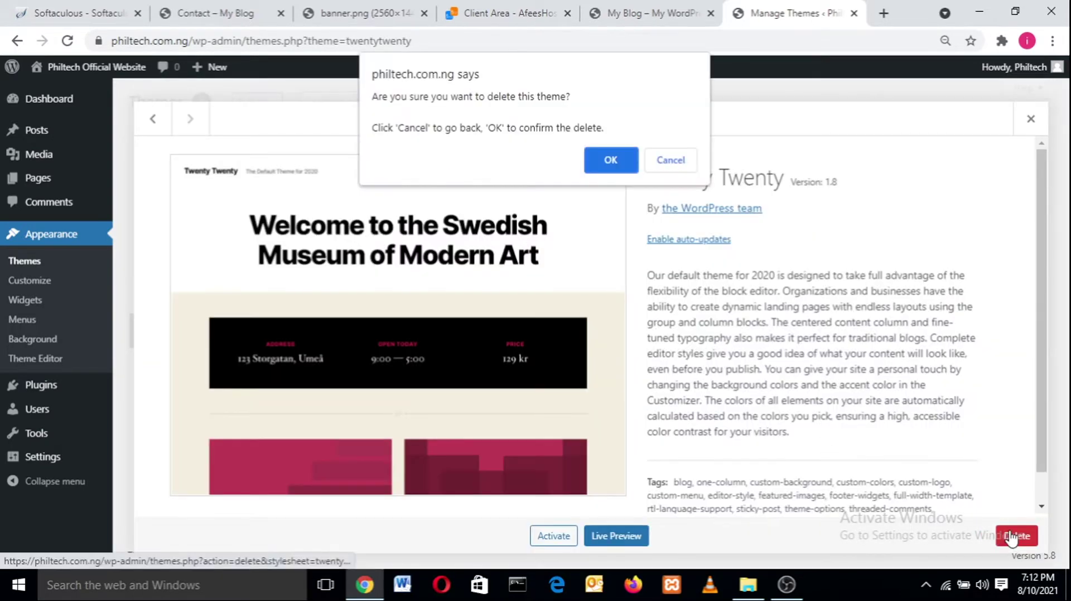
pyautogui.click(612, 150)
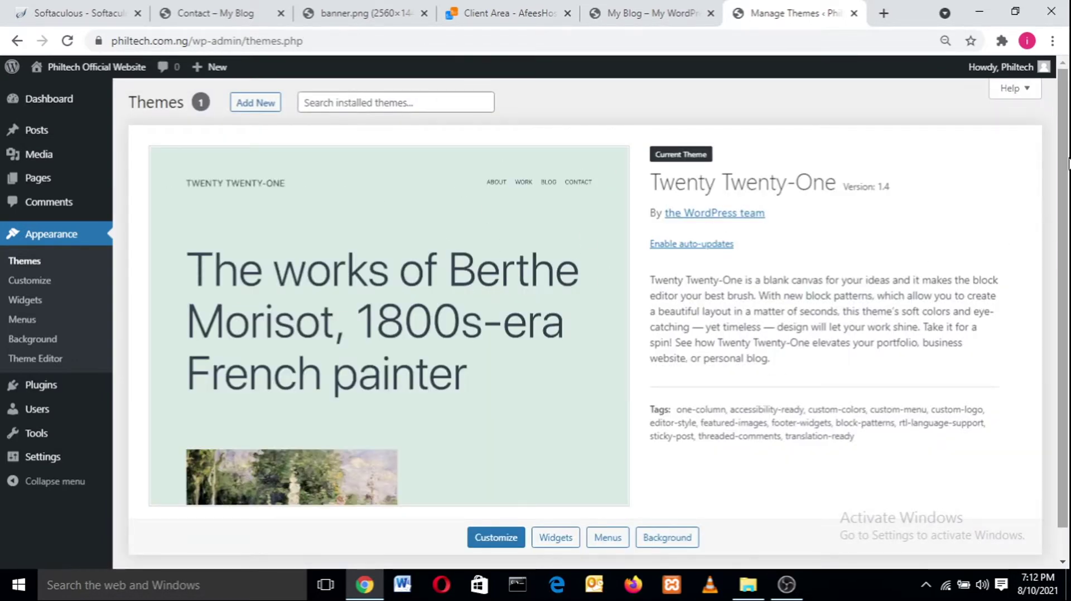
# - Check the live site's front page, then return to the Themes admin page
pyautogui.moveTo(1064, 292); pyautogui.dragTo(1064, 322)
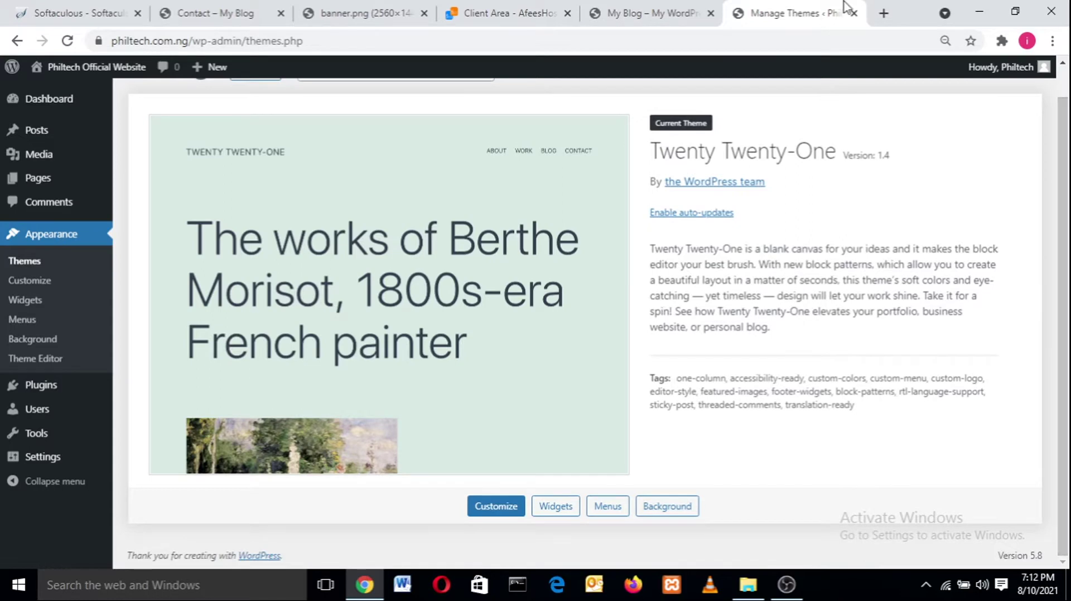
pyautogui.click(601, 13)
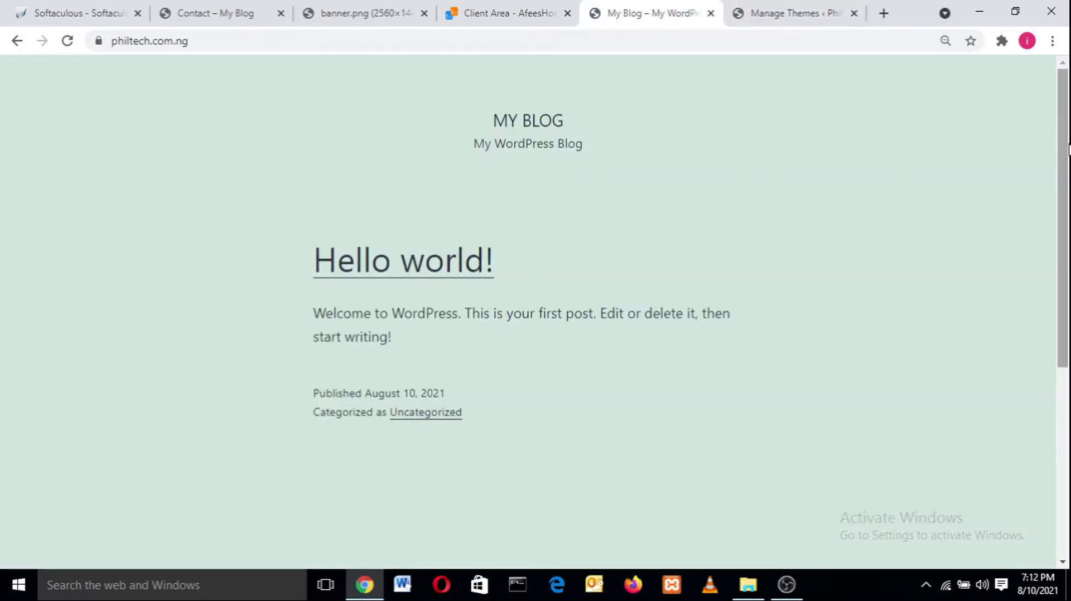
pyautogui.click(761, 7)
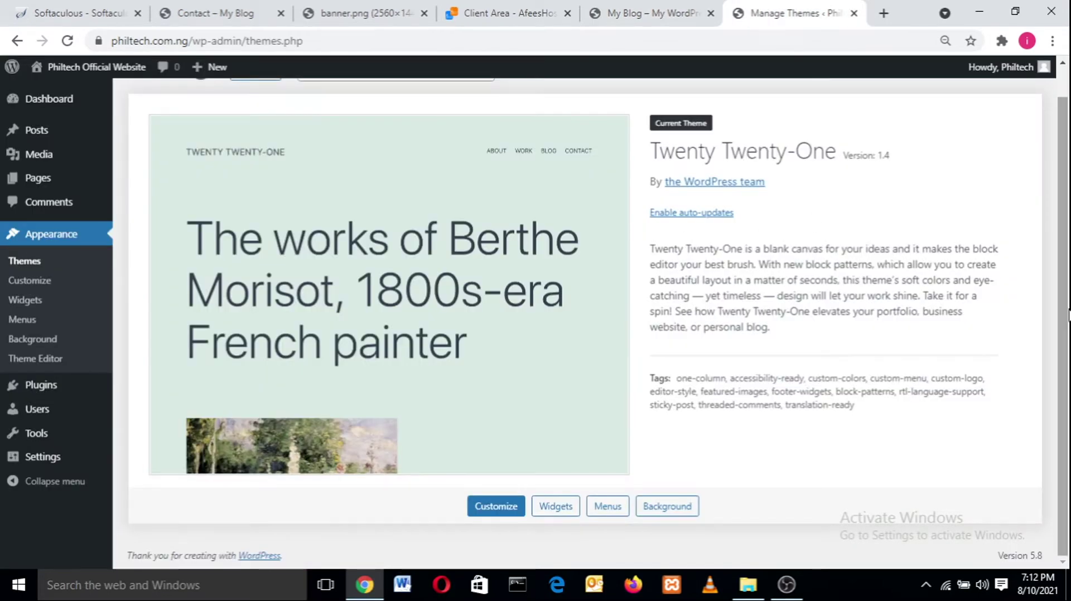
pyautogui.scroll(1, 724, 195)
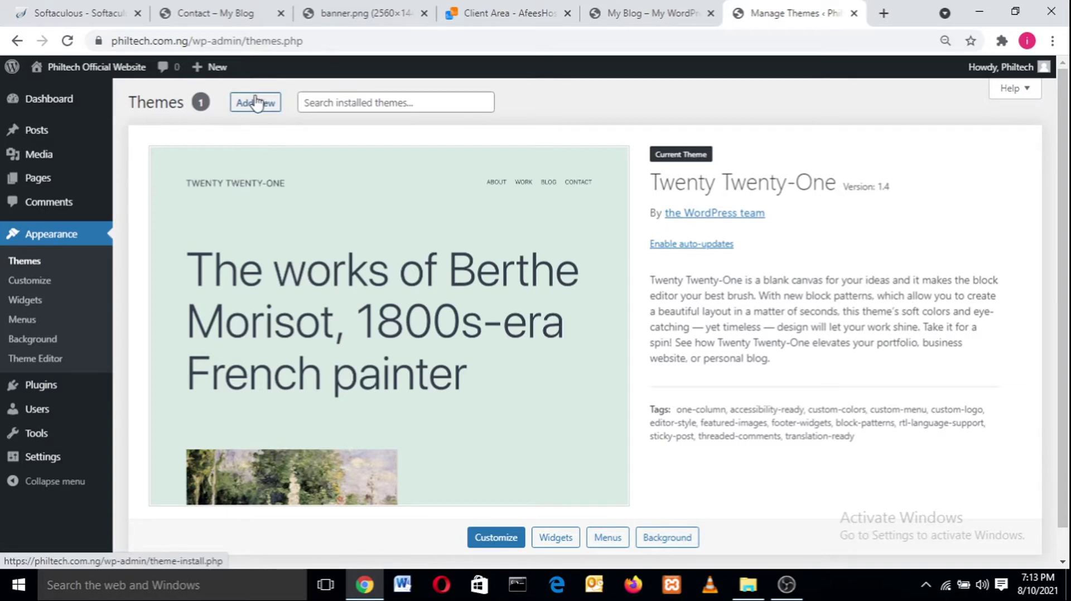
# - Search the theme directory for Astra and install it
pyautogui.click(256, 103)
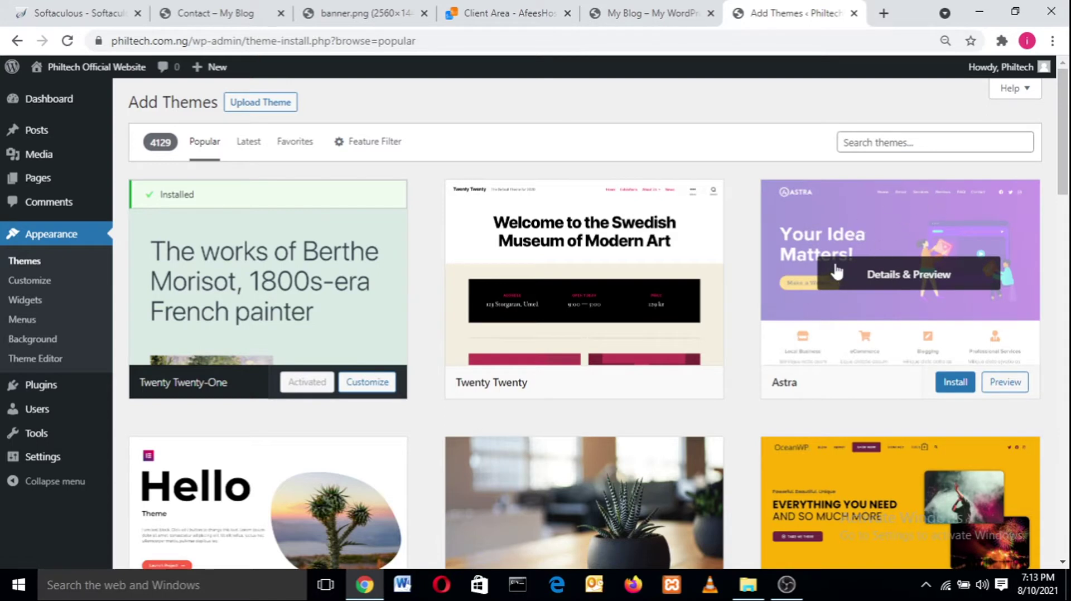
pyautogui.click(910, 140)
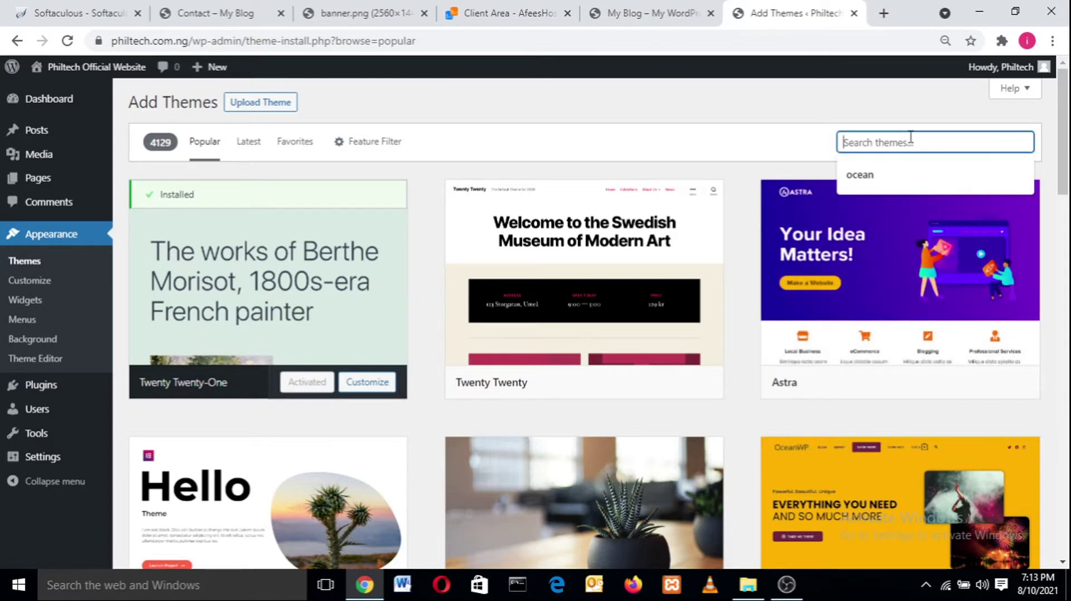
pyautogui.write('astra')
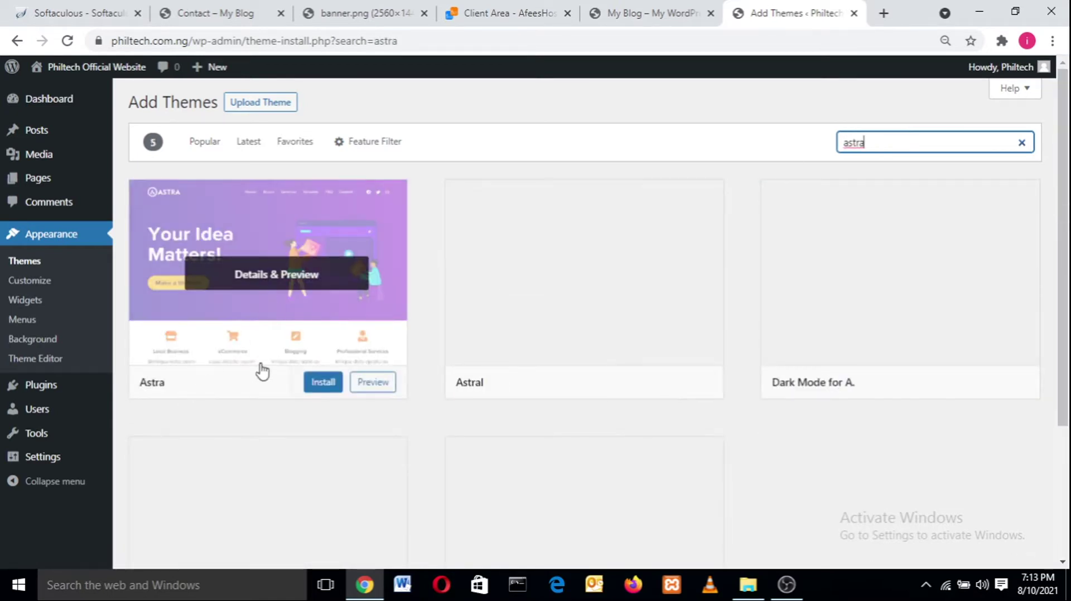
pyautogui.click(322, 384)
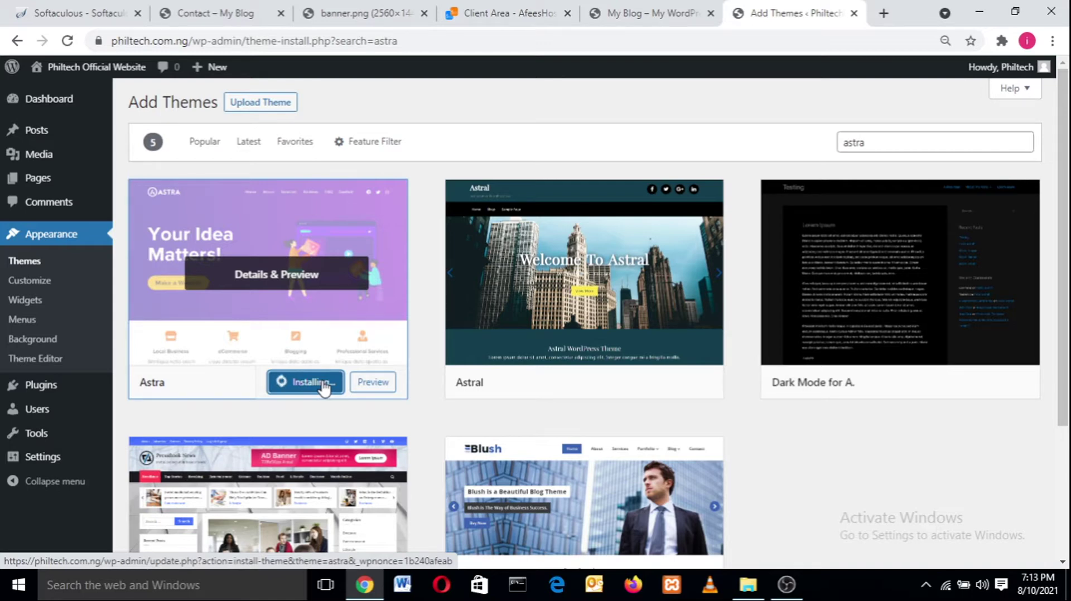
# - Activate the newly installed Astra theme
pyautogui.click(786, 584)
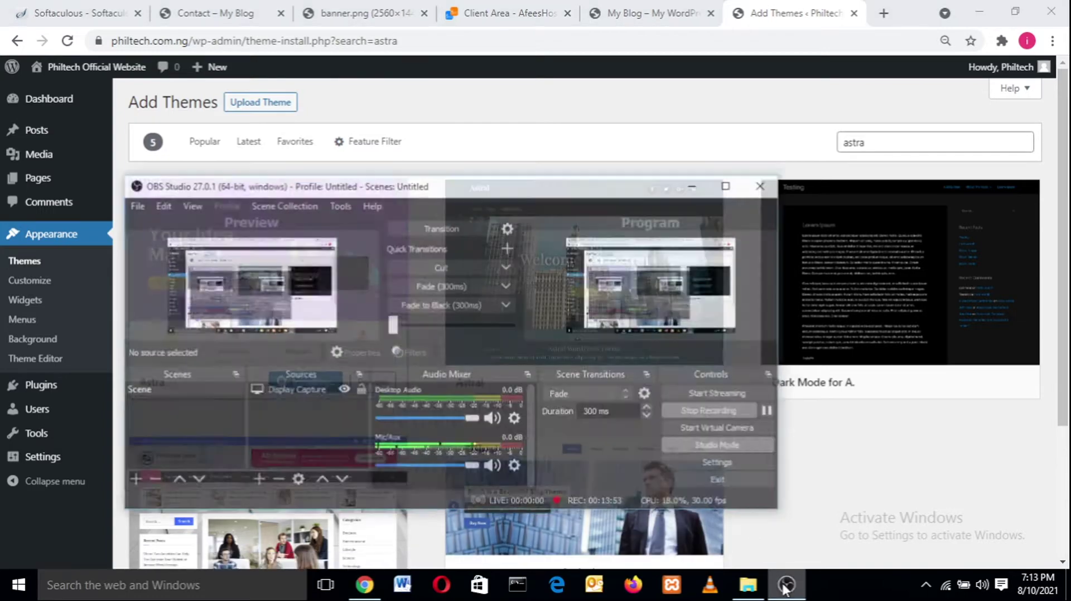
pyautogui.click(785, 586)
pyautogui.click(785, 585)
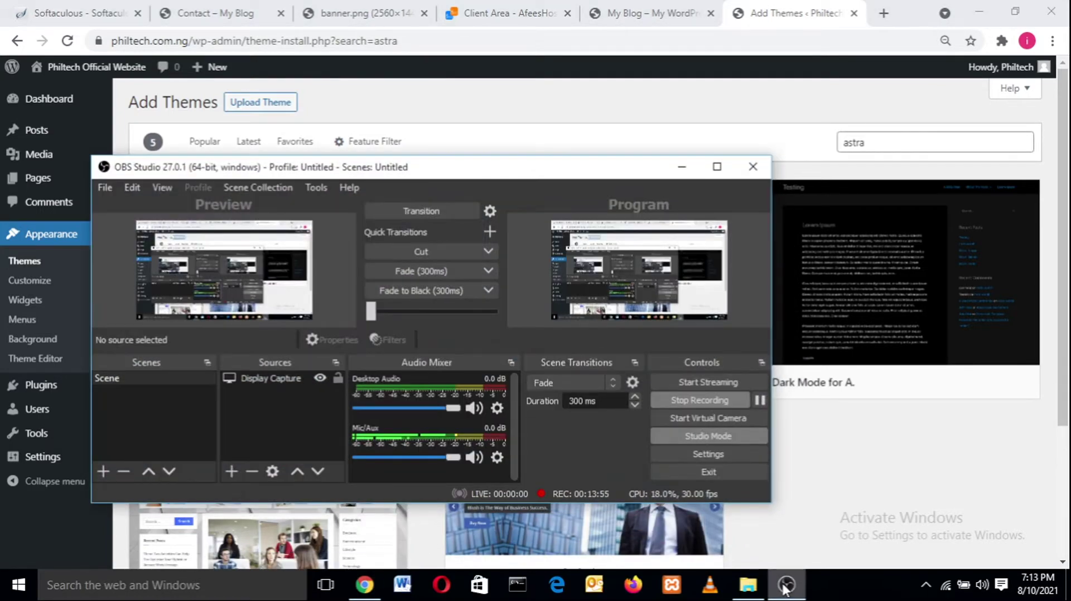
pyautogui.click(785, 586)
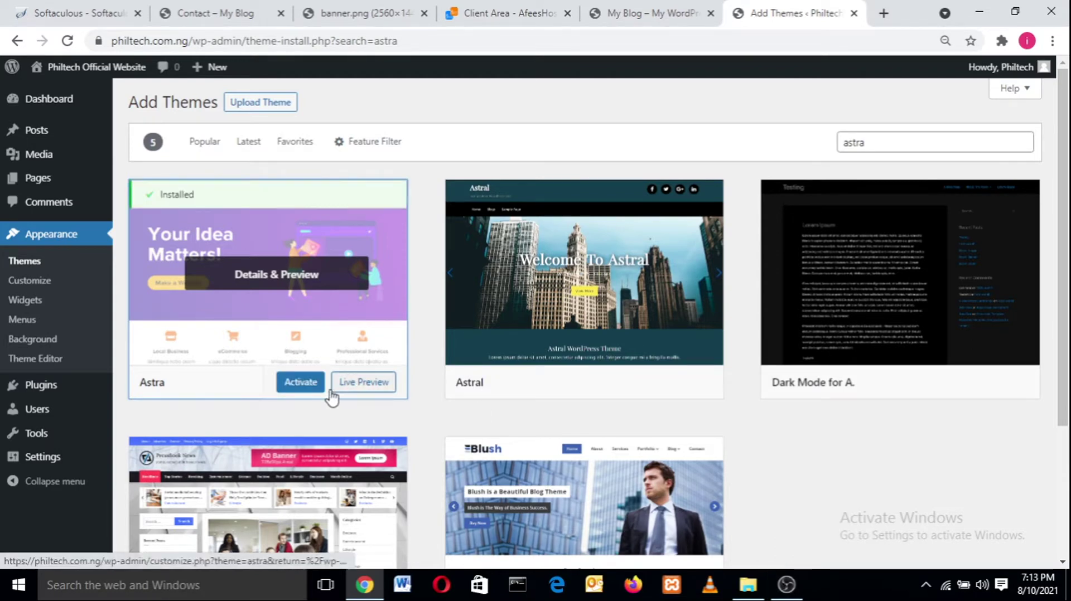
pyautogui.click(289, 389)
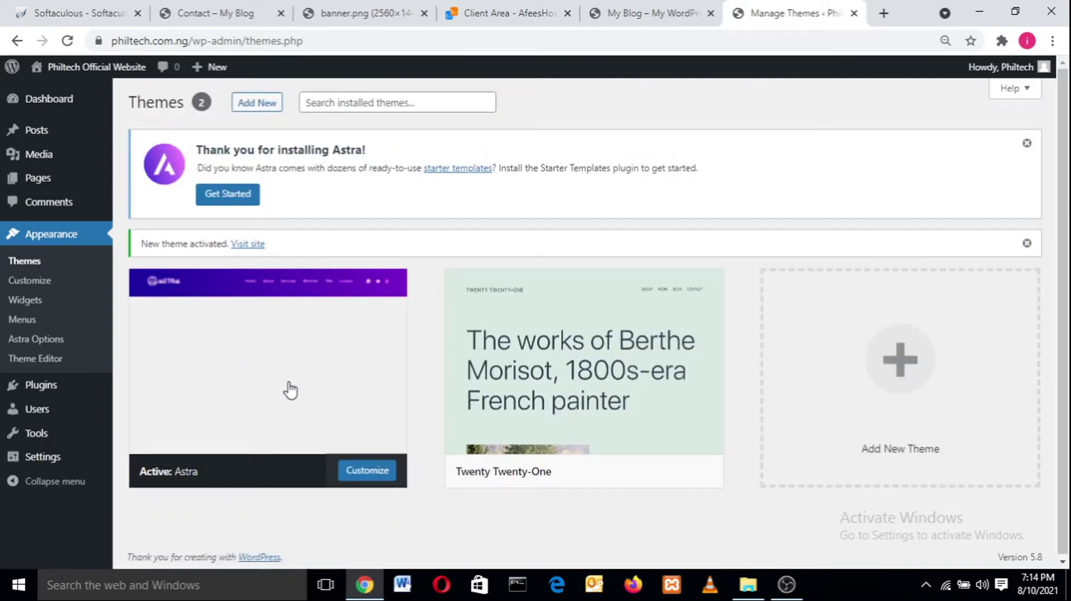
pyautogui.click(657, 9)
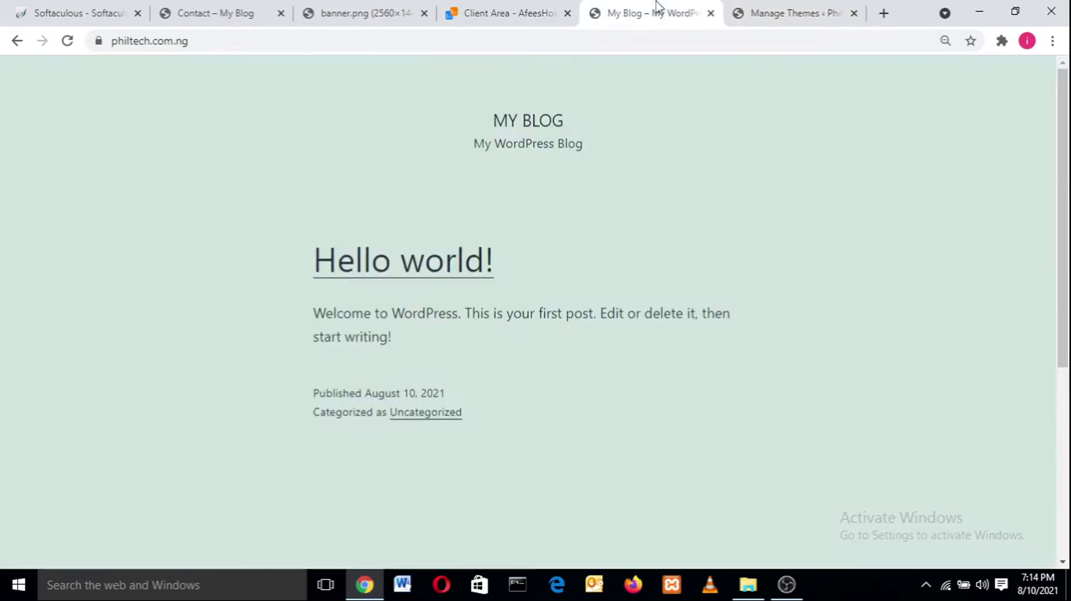
pyautogui.doubleClick(523, 42)
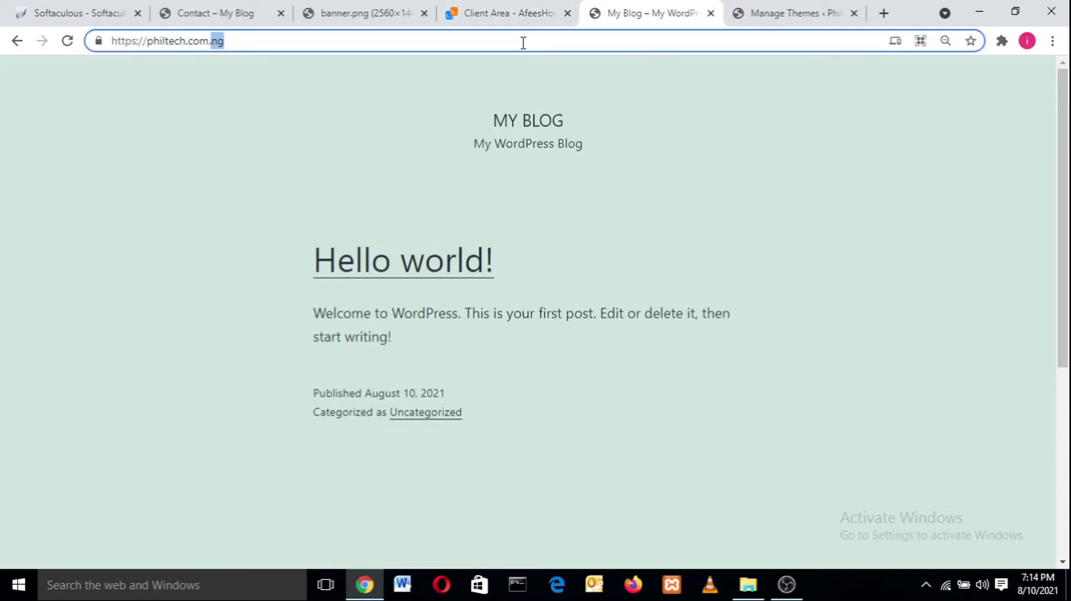
pyautogui.click(57, 67)
pyautogui.click(68, 42)
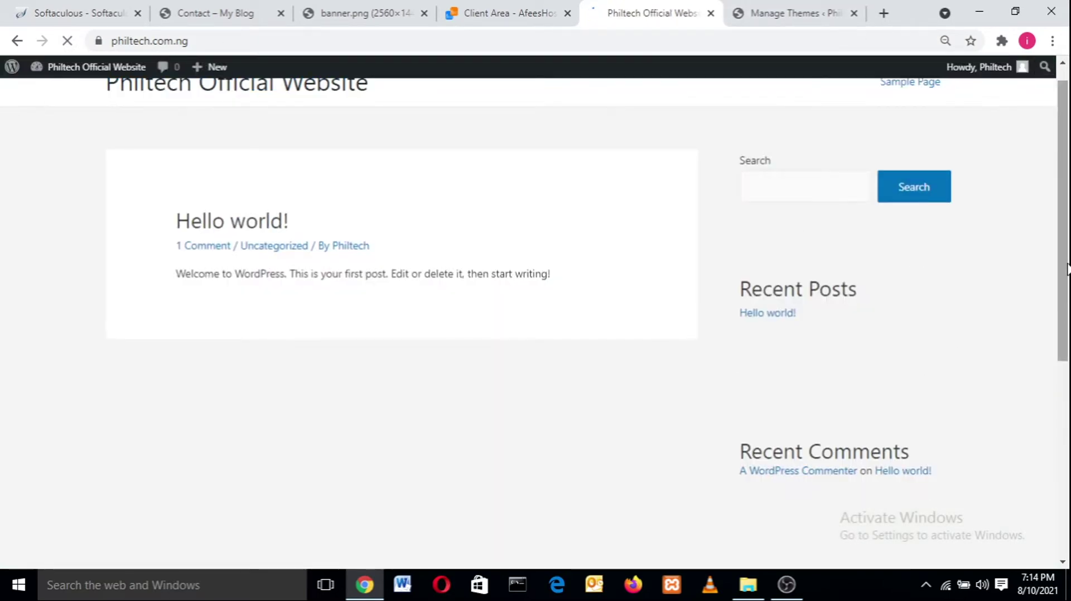
pyautogui.scroll(1, 1067, 269)
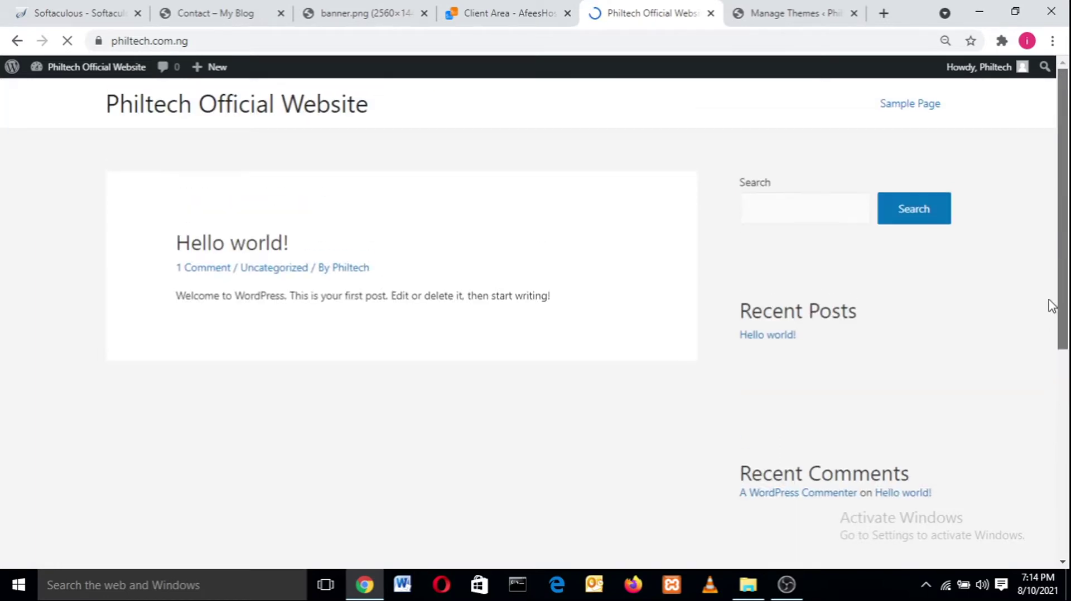
pyautogui.scroll(-3, 1051, 305)
pyautogui.scroll(3, 1058, 352)
pyautogui.scroll(-5, 1054, 390)
pyautogui.scroll(5, 1048, 454)
pyautogui.scroll(-6, 1025, 422)
pyautogui.scroll(6, 1056, 346)
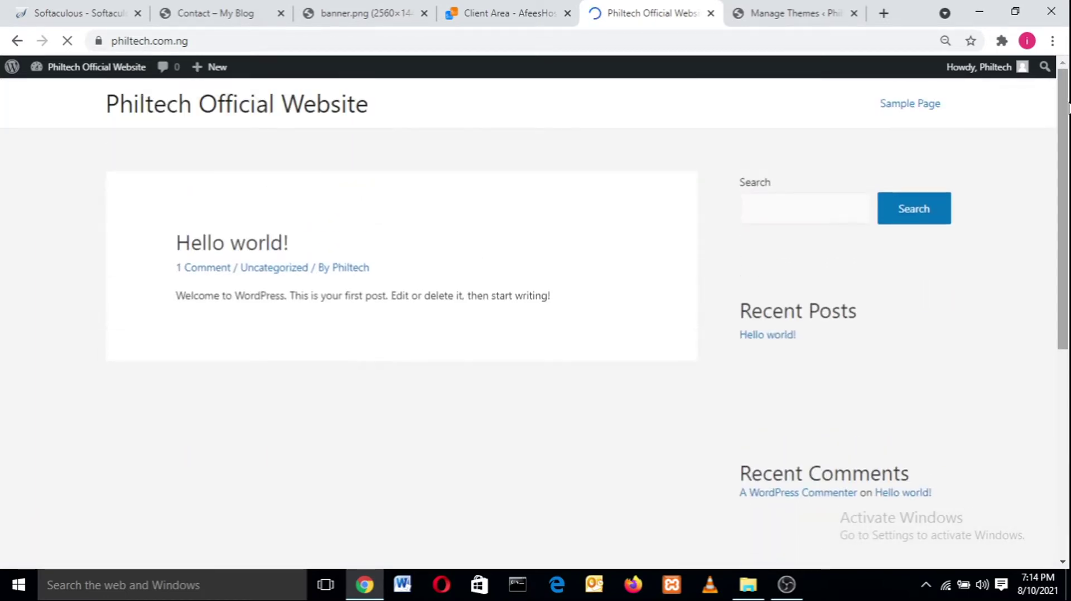
pyautogui.click(774, 8)
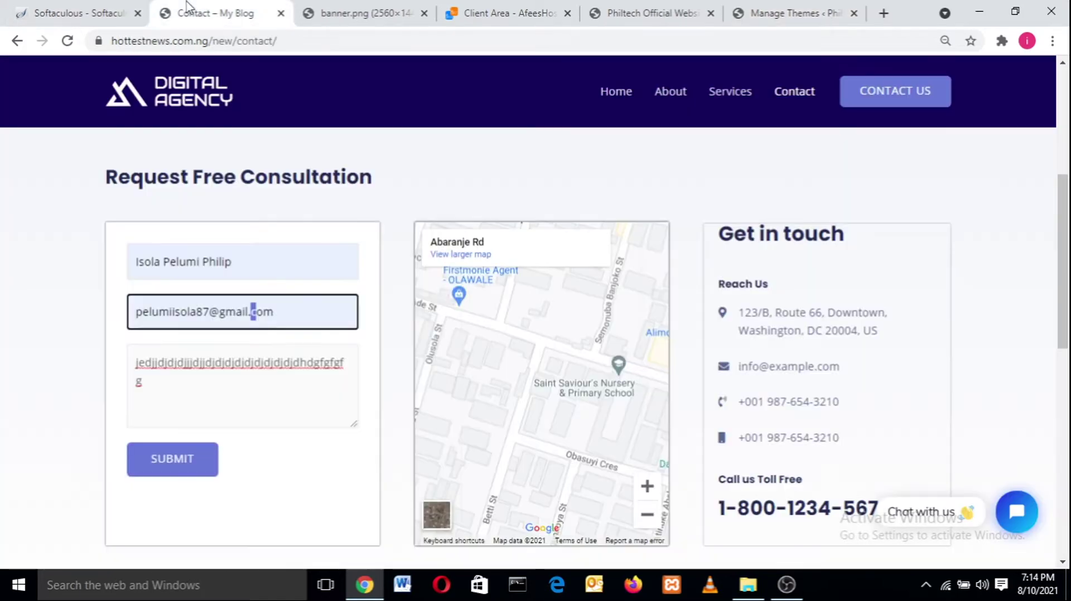
pyautogui.click(188, 11)
pyautogui.moveTo(1067, 245); pyautogui.dragTo(1068, 21)
pyautogui.click(859, 11)
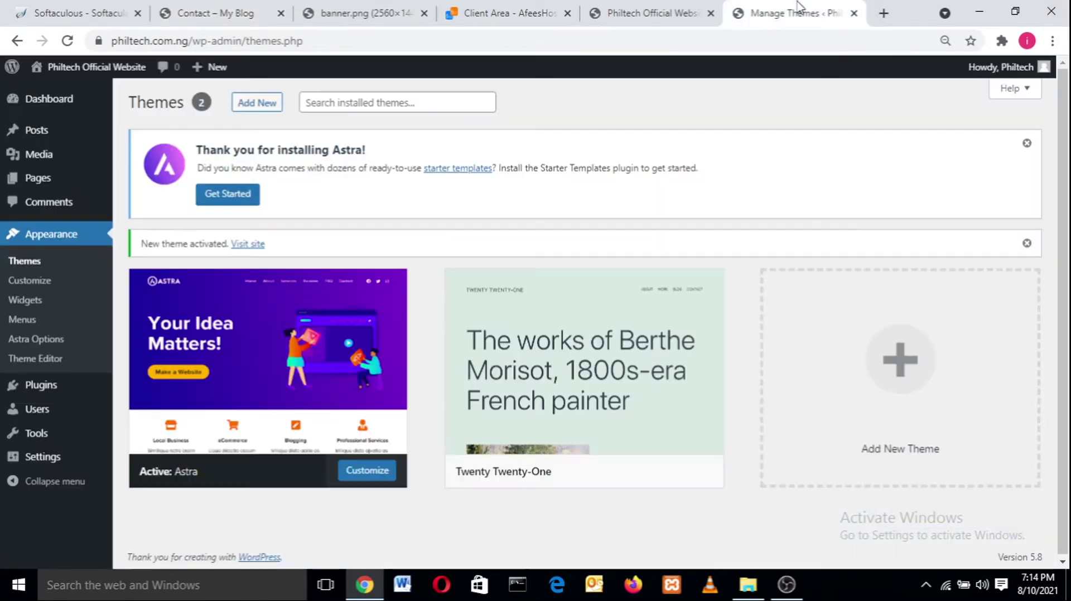
# - Start Astra's starter templates setup, choosing Elementor as the page builder
pyautogui.click(229, 195)
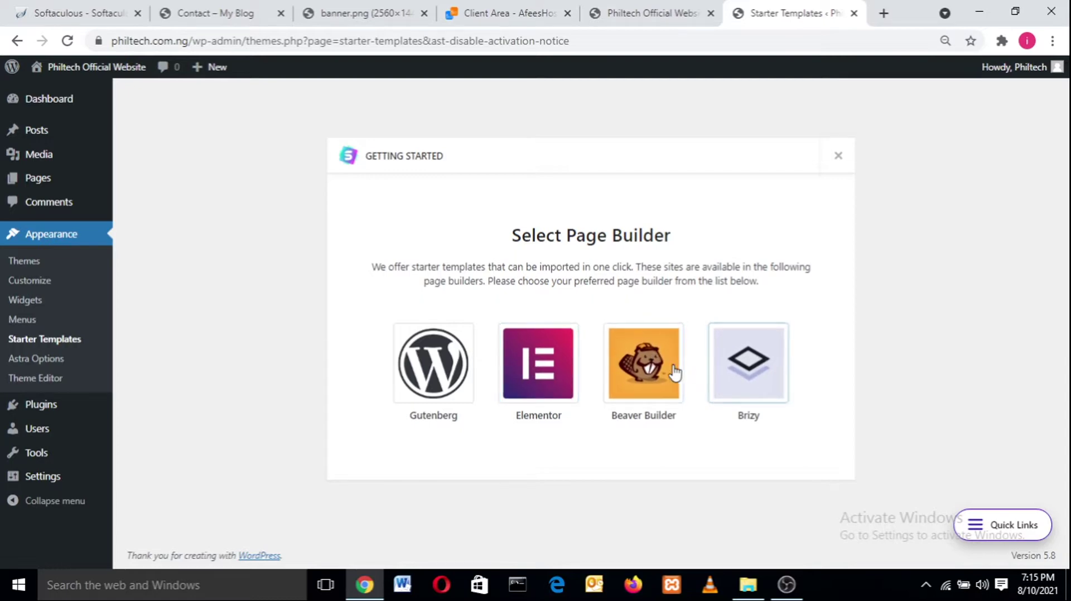
pyautogui.click(540, 377)
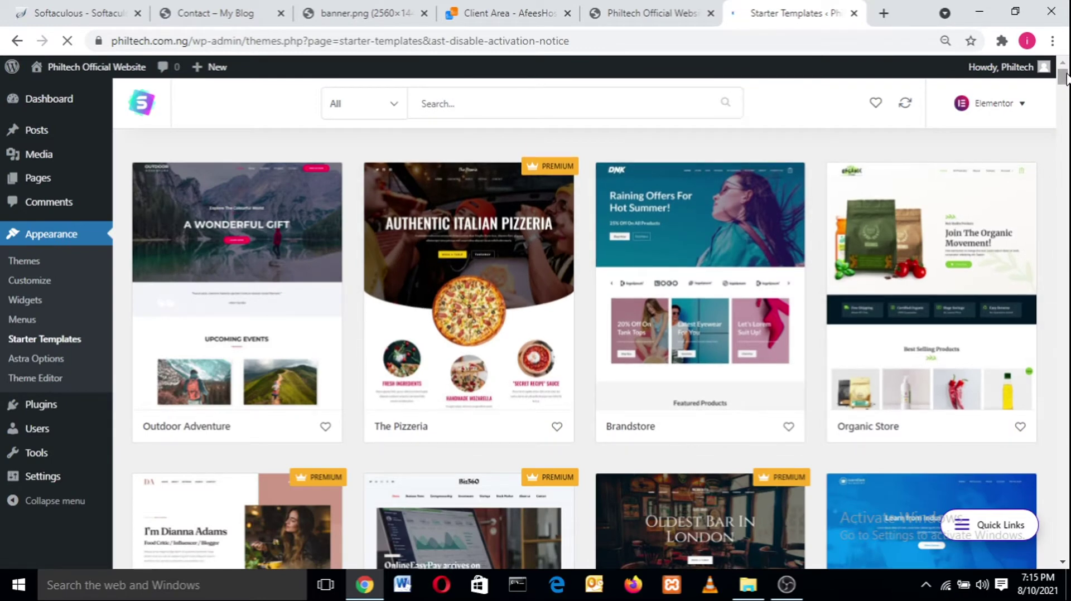
pyautogui.moveTo(1065, 78); pyautogui.dragTo(1066, 425)
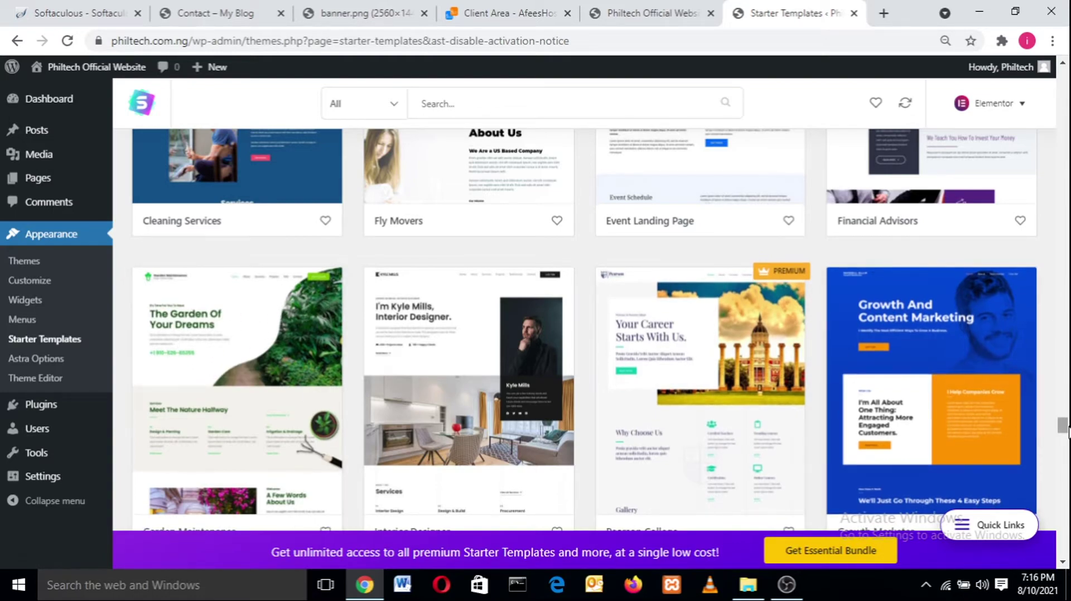
pyautogui.moveTo(1065, 431); pyautogui.dragTo(1068, 527)
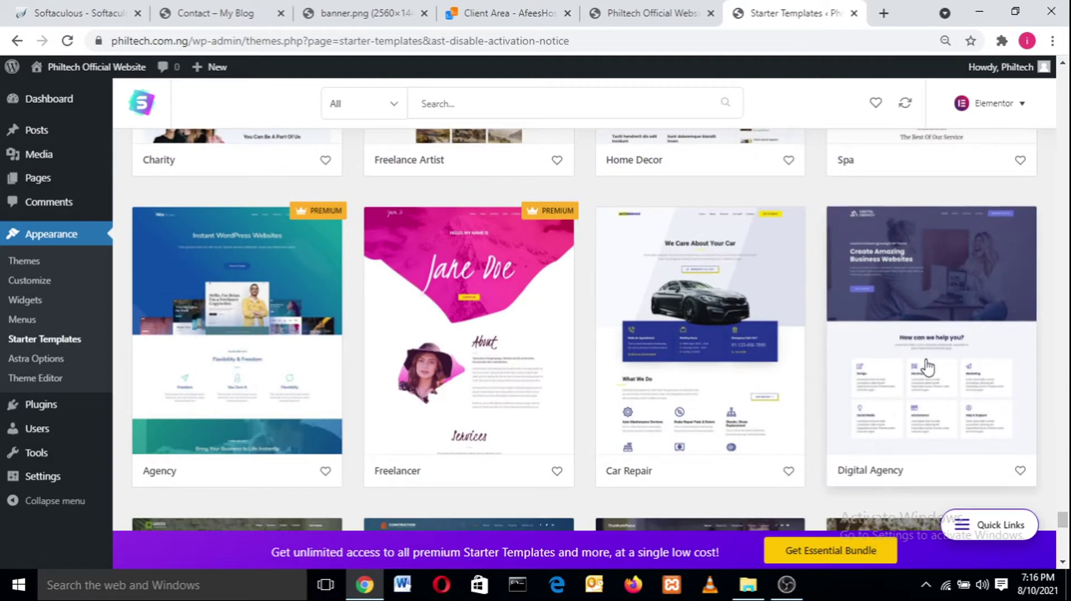
pyautogui.moveTo(1062, 520); pyautogui.dragTo(1062, 75)
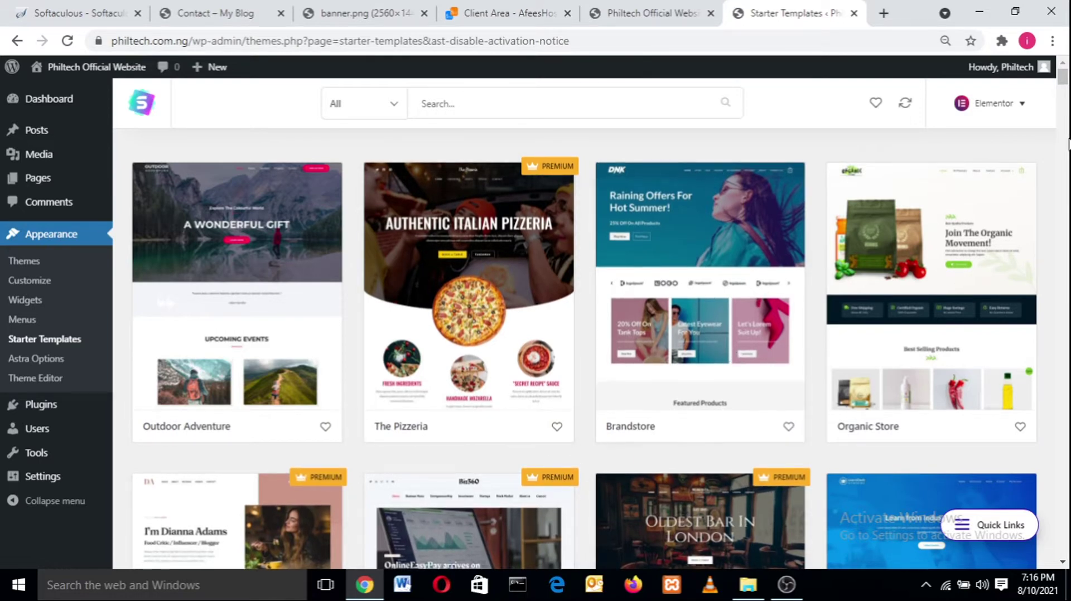
pyautogui.moveTo(1062, 80); pyautogui.dragTo(1068, 502)
# - Search templates for 'agency' and preview the Digital Agency About, Services and Contact pages
pyautogui.write('age')
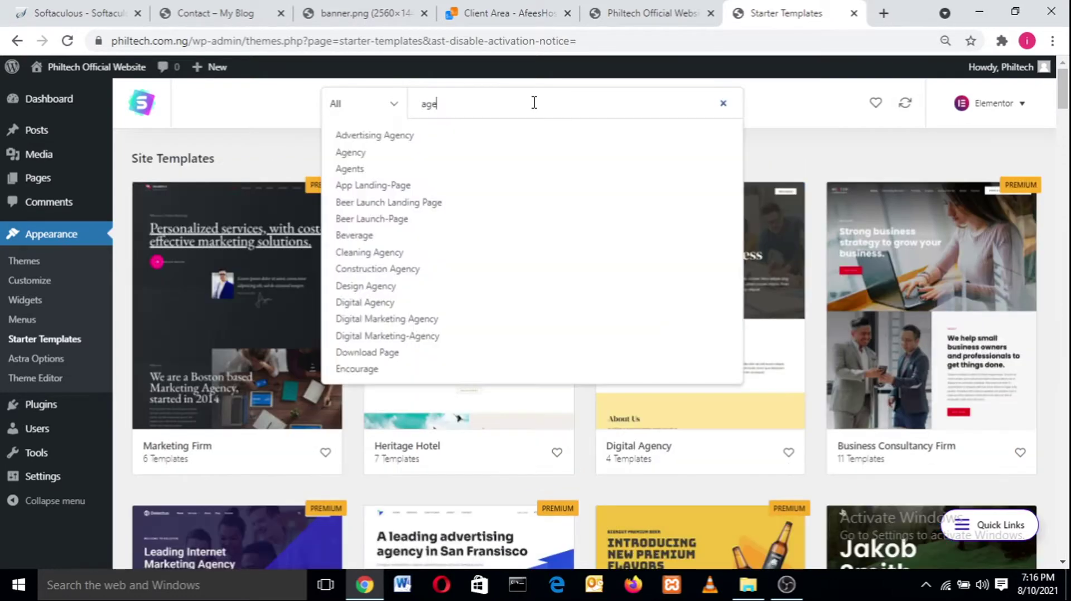
pyautogui.write('ncy')
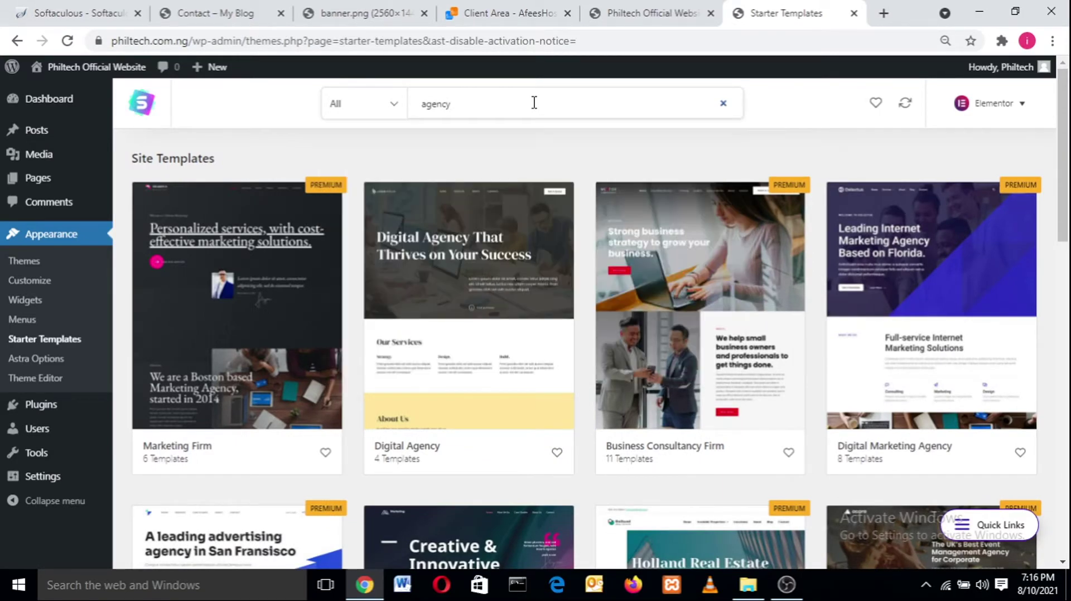
pyautogui.scroll(-5, 1068, 234)
pyautogui.moveTo(1067, 235); pyautogui.dragTo(1068, 470)
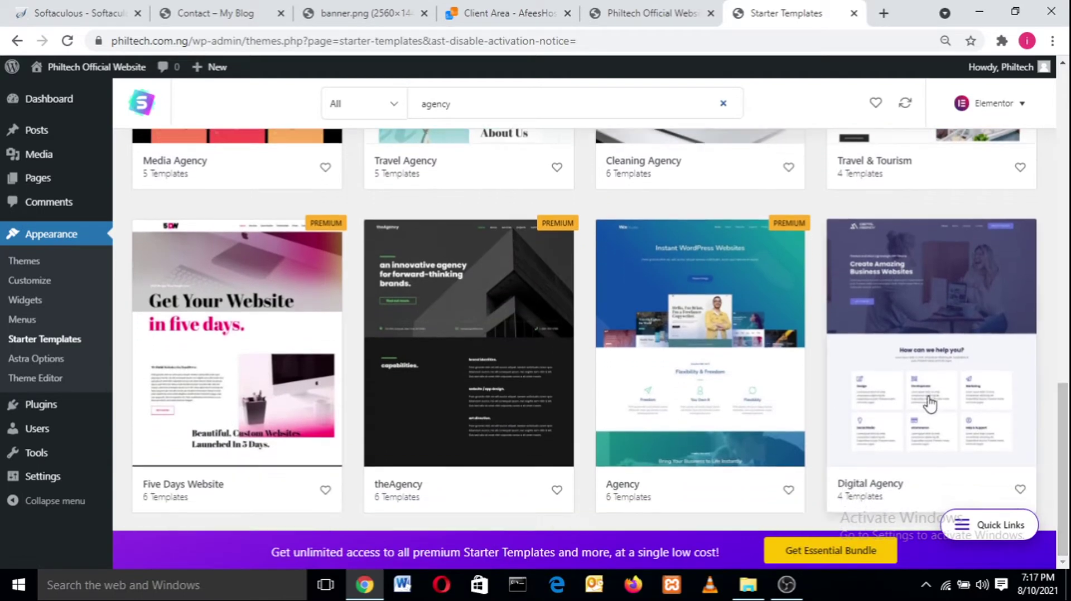
pyautogui.click(924, 314)
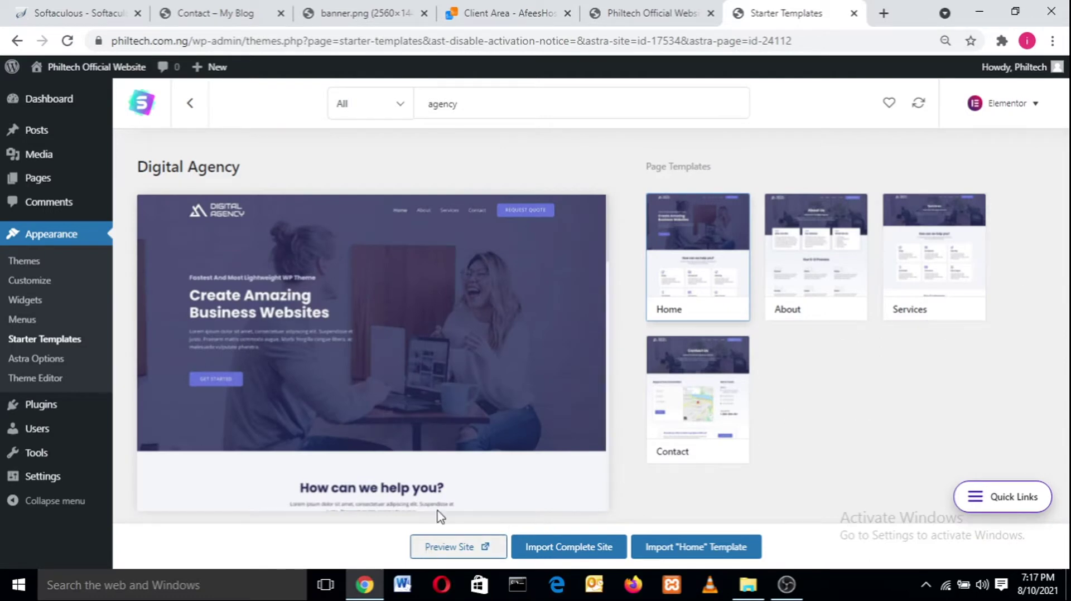
pyautogui.click(767, 238)
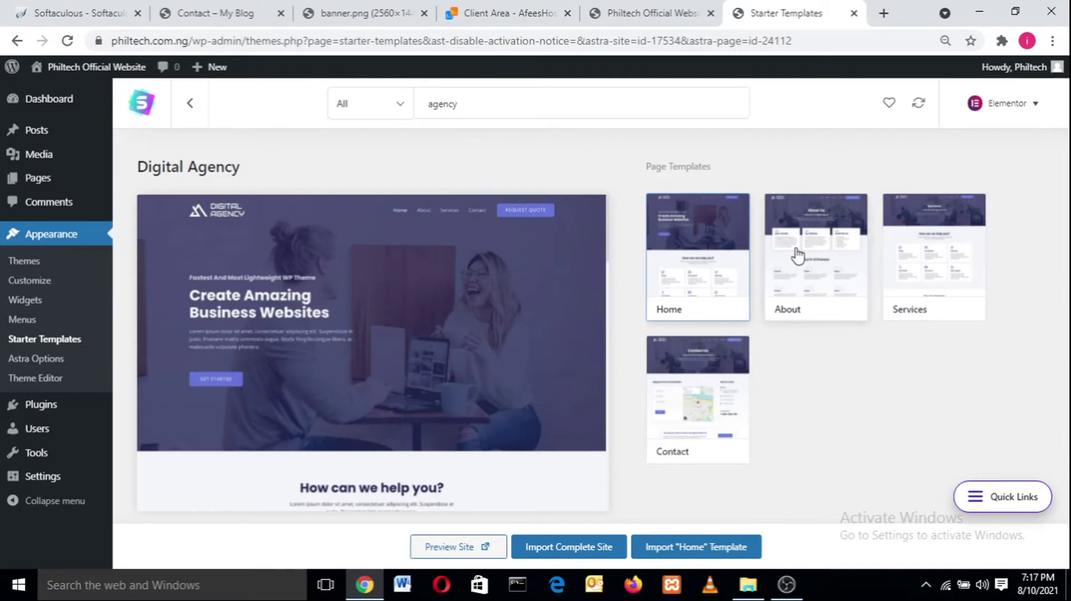
pyautogui.click(893, 255)
pyautogui.click(690, 388)
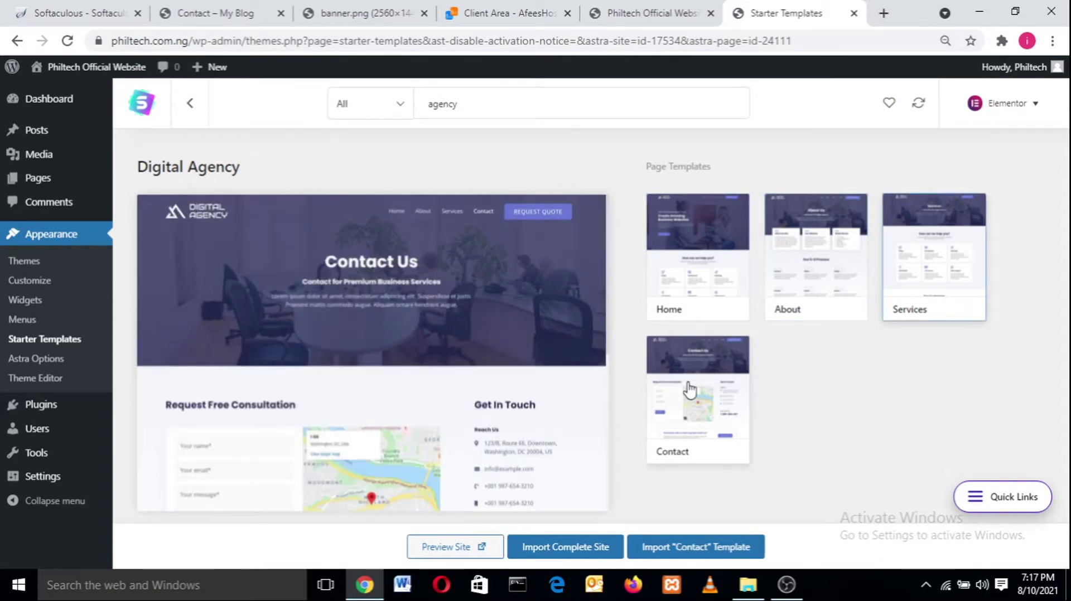
# - Open the Digital Agency live demo in a new tab, browse it, then return
pyautogui.rightClick(448, 549)
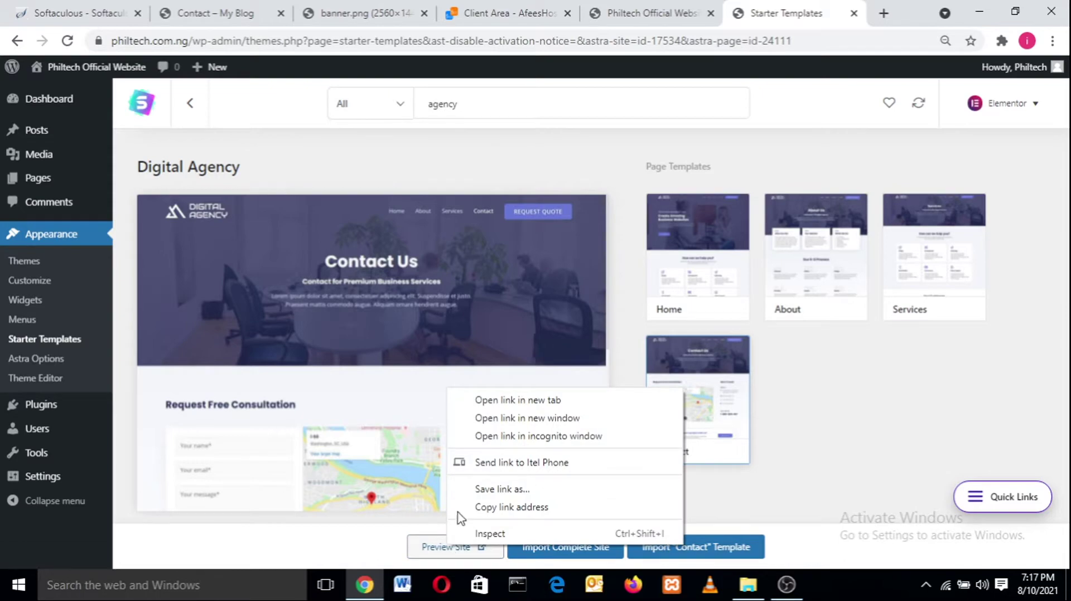
pyautogui.click(534, 400)
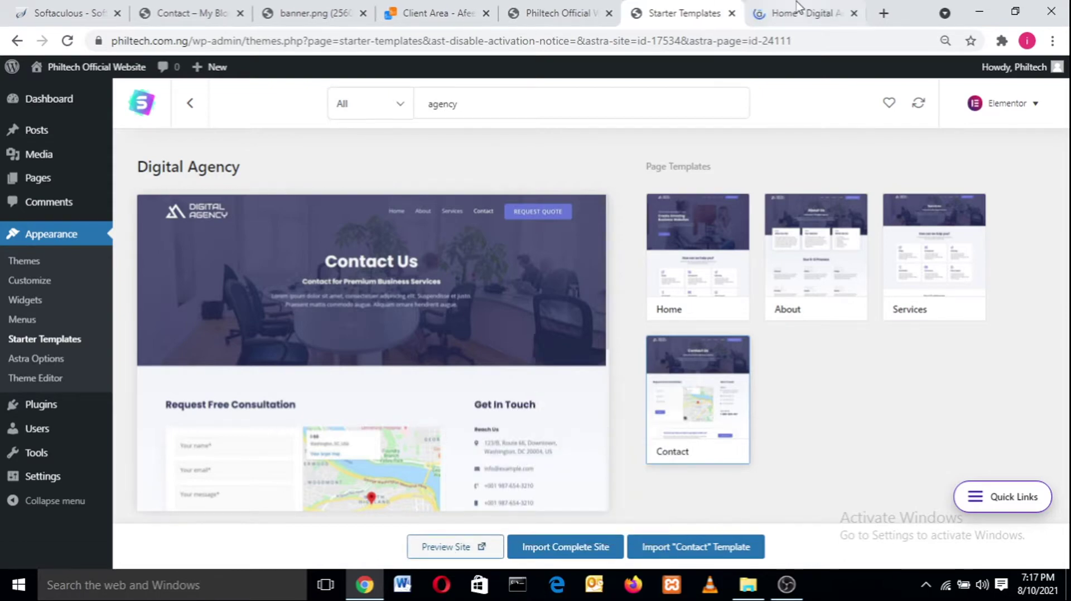
pyautogui.click(799, 7)
pyautogui.scroll(-10, 1068, 225)
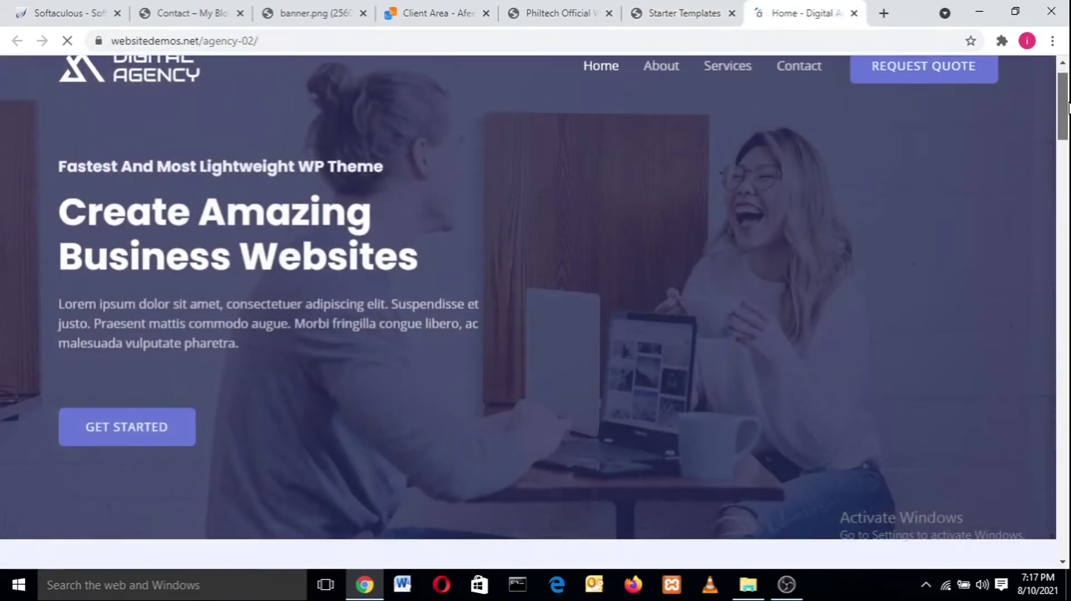
pyautogui.scroll(-20, 1068, 226)
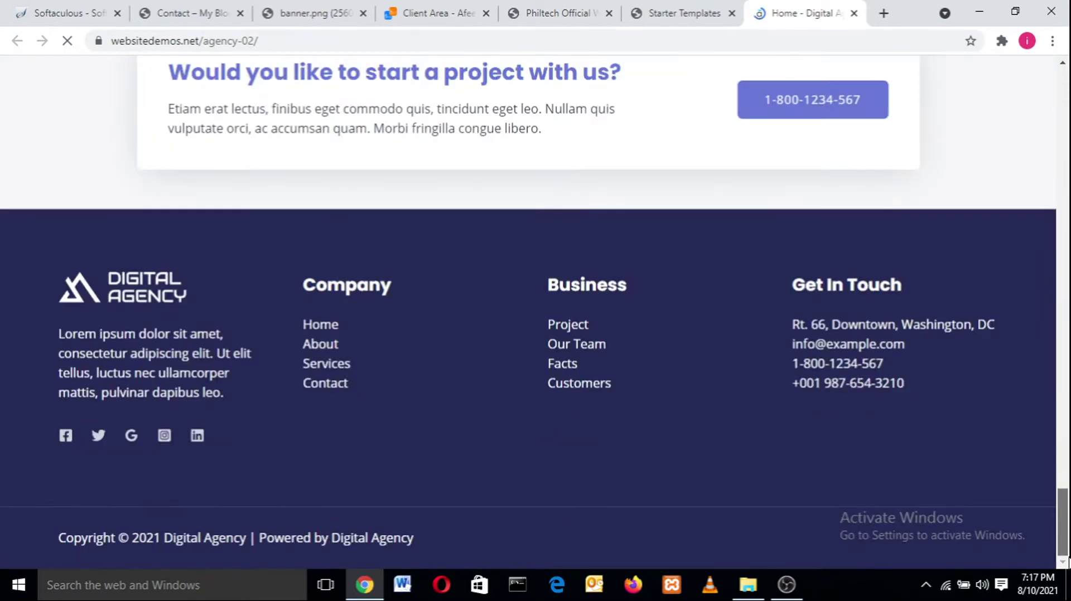
pyautogui.scroll(8, 1068, 428)
pyautogui.scroll(20, 1068, 428)
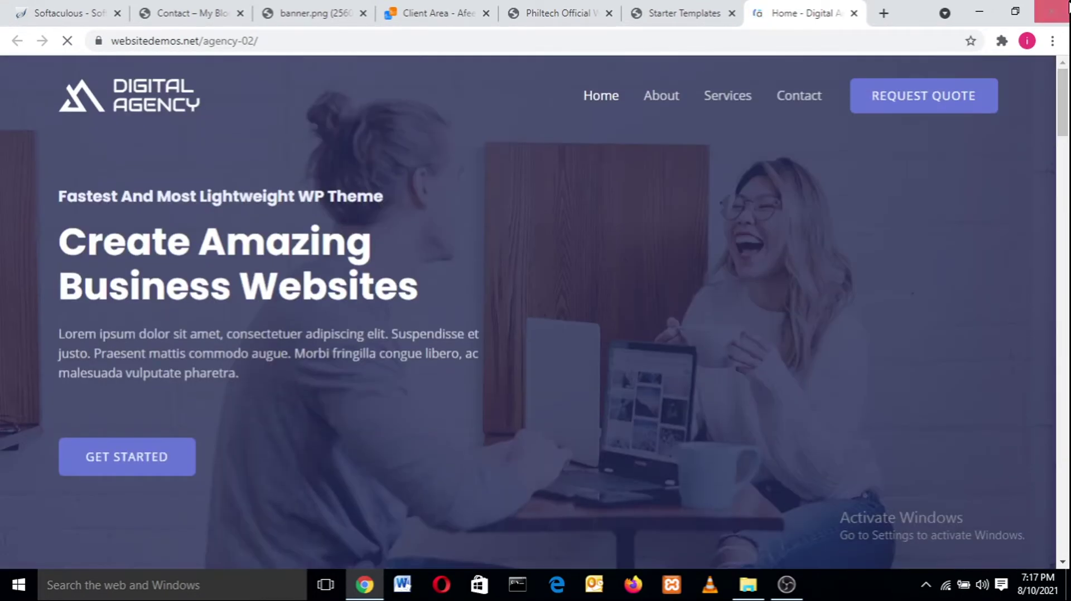
pyautogui.click(661, 96)
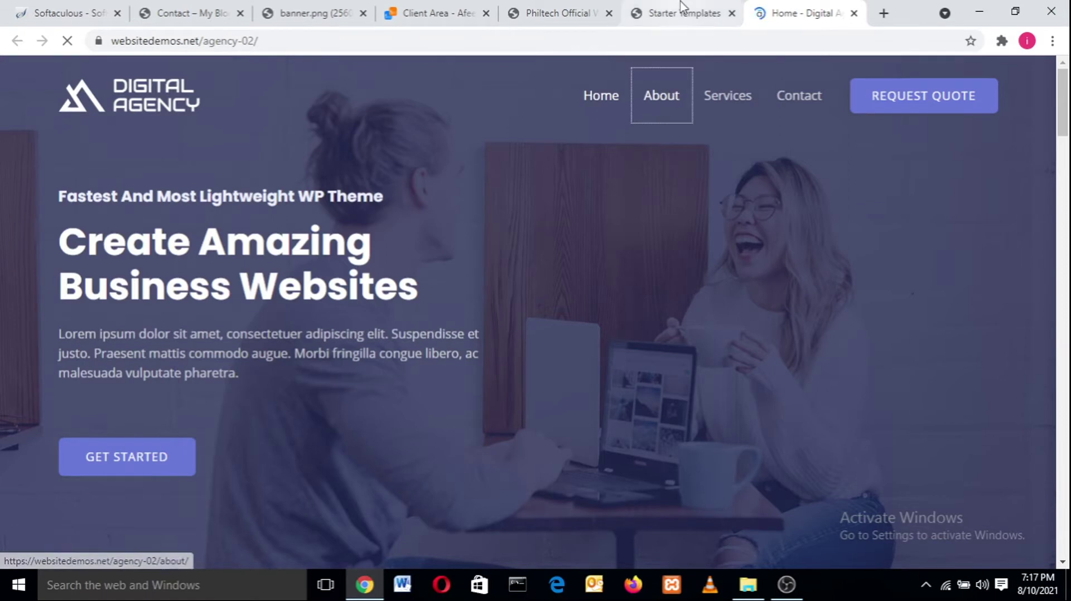
pyautogui.click(685, 13)
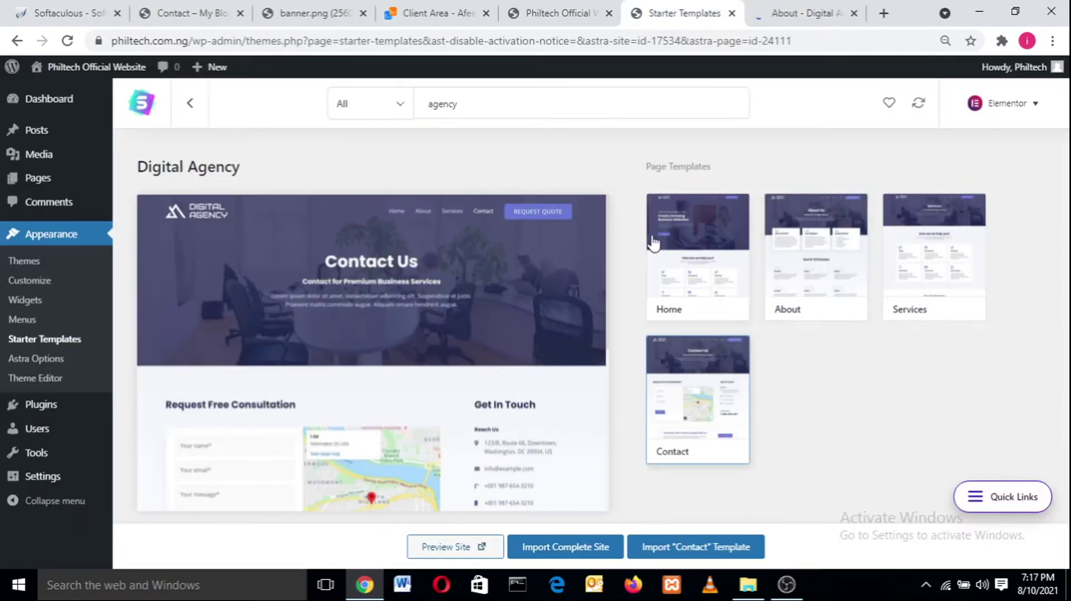
# - Compare the Digital Agency Home, About, Services and Contact templates, then choose Import Complete Site
pyautogui.click(684, 260)
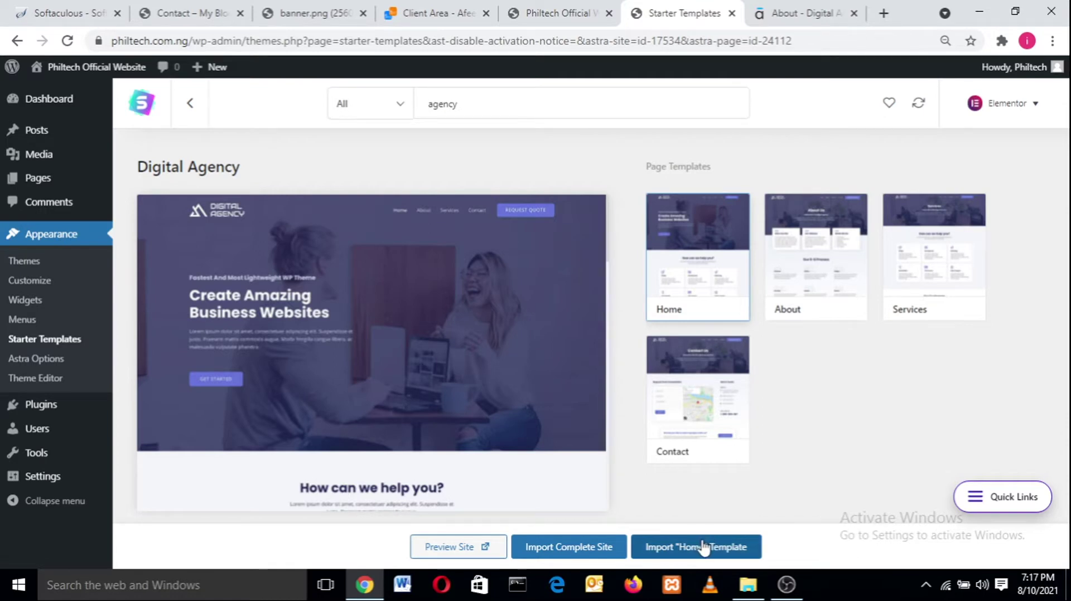
pyautogui.click(810, 309)
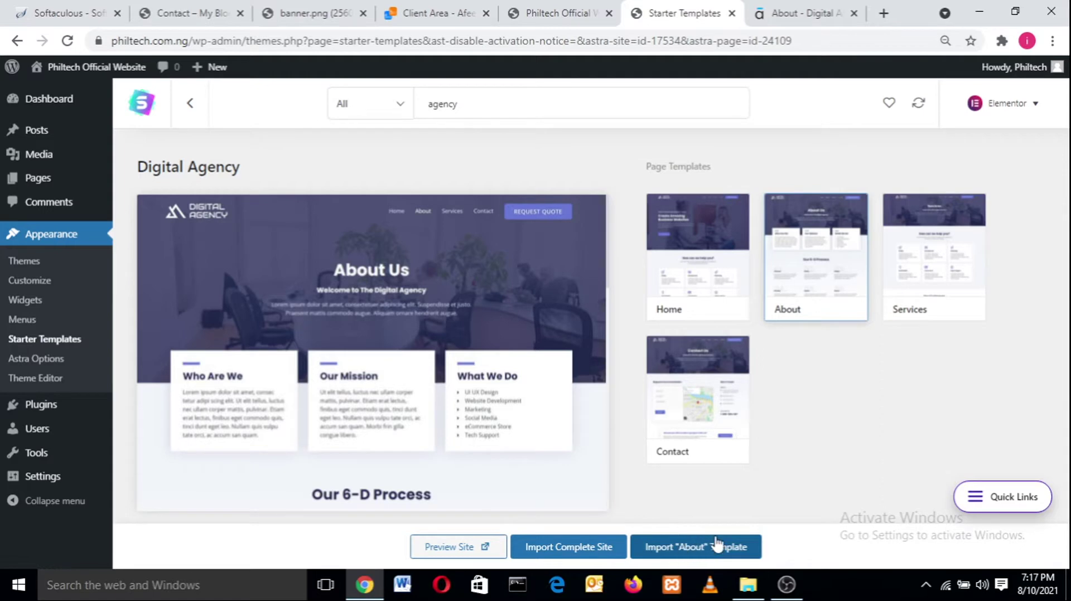
pyautogui.click(937, 276)
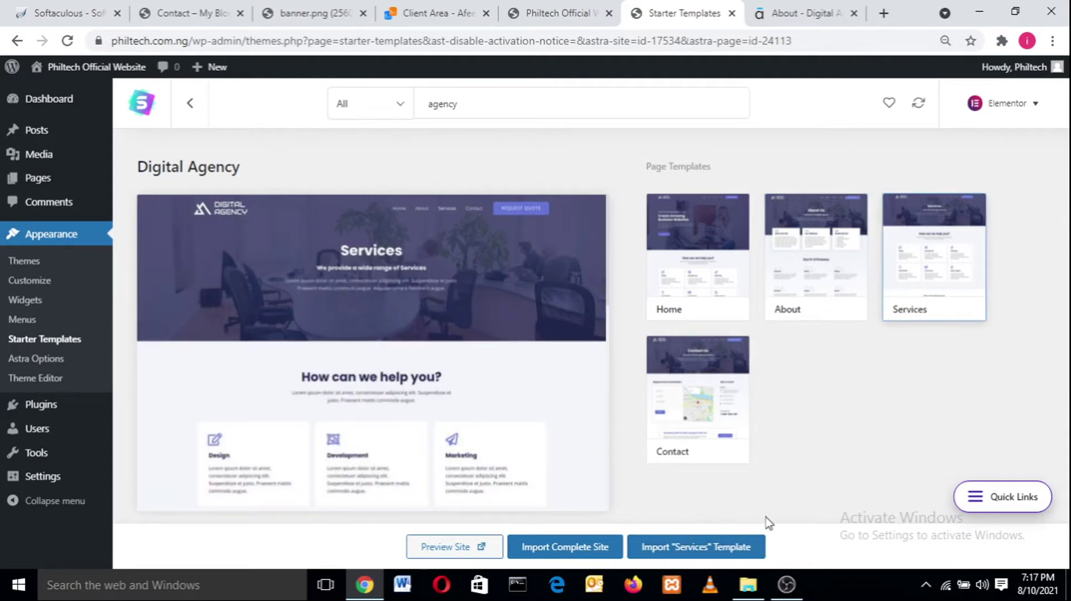
pyautogui.click(686, 412)
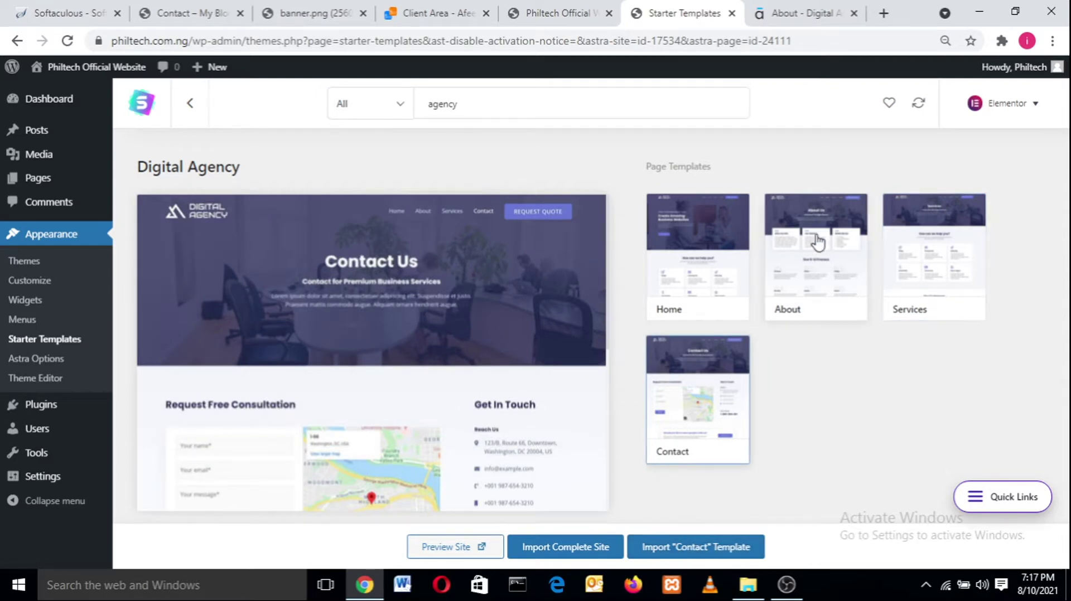
pyautogui.click(796, 247)
pyautogui.click(951, 234)
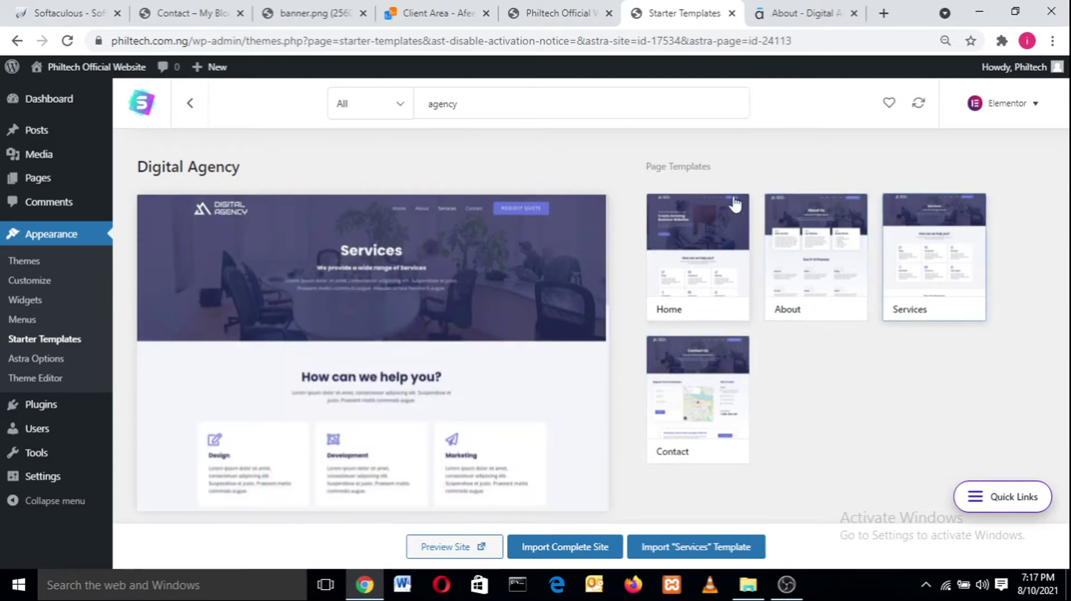
pyautogui.click(733, 201)
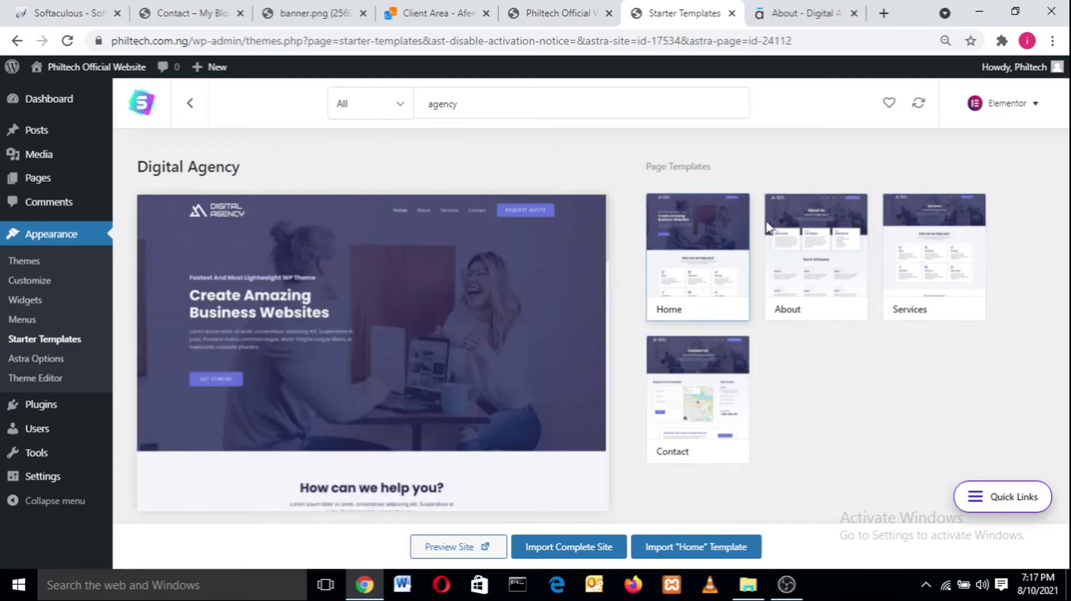
pyautogui.click(801, 249)
pyautogui.click(686, 262)
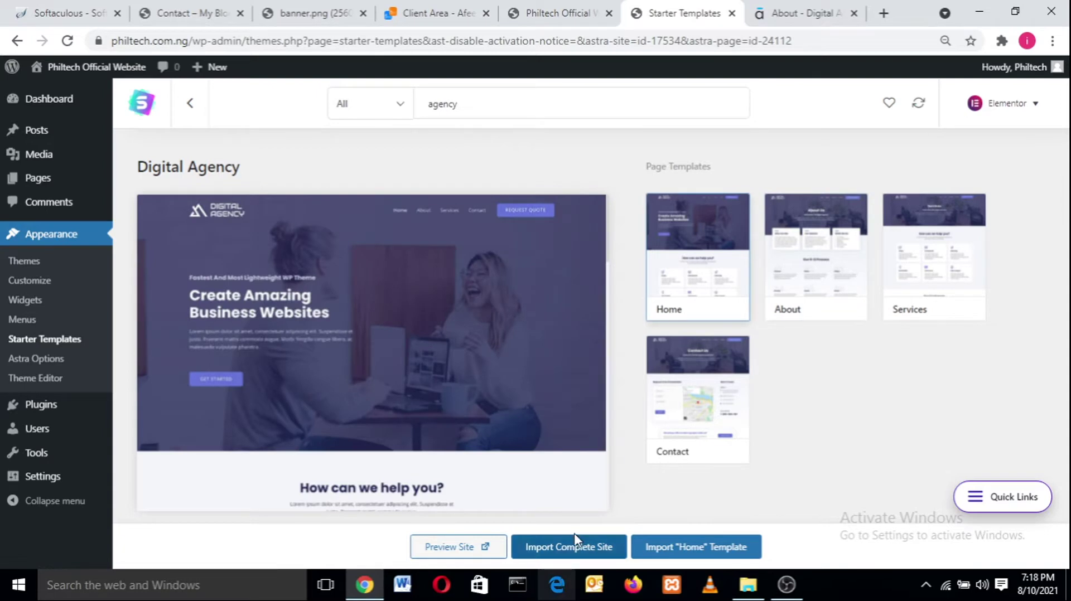
pyautogui.click(775, 255)
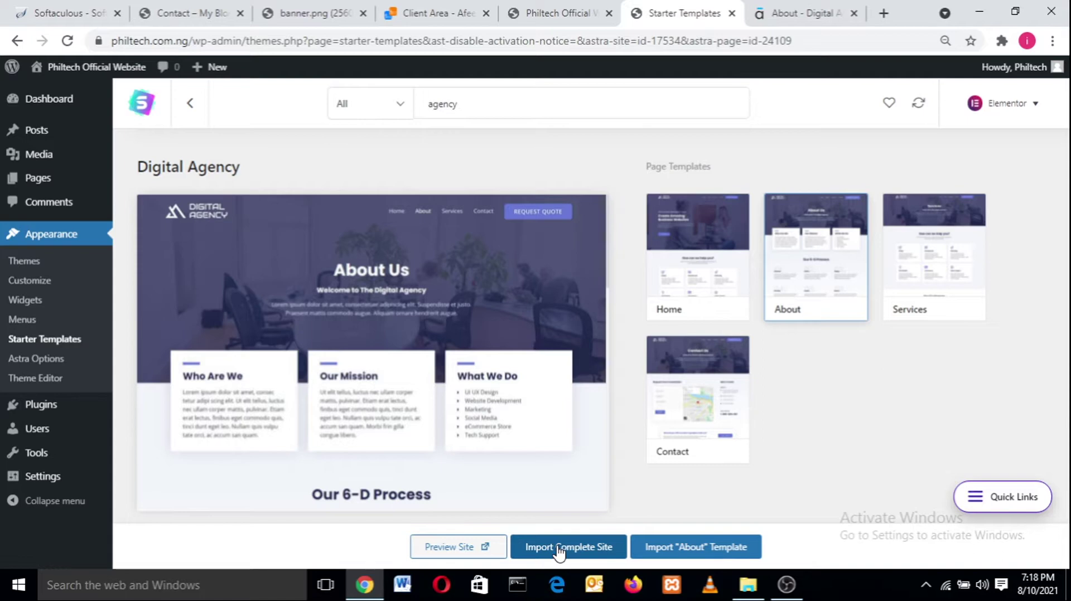
pyautogui.click(558, 549)
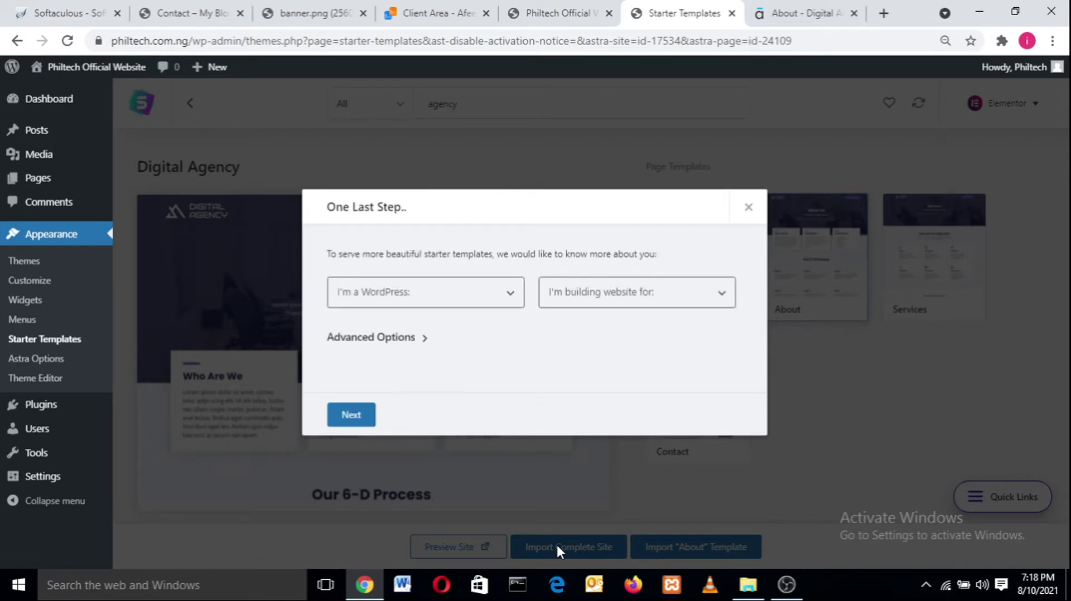
# - Answer the import survey as a WordPress Expert building for Myself/My company
pyautogui.click(416, 301)
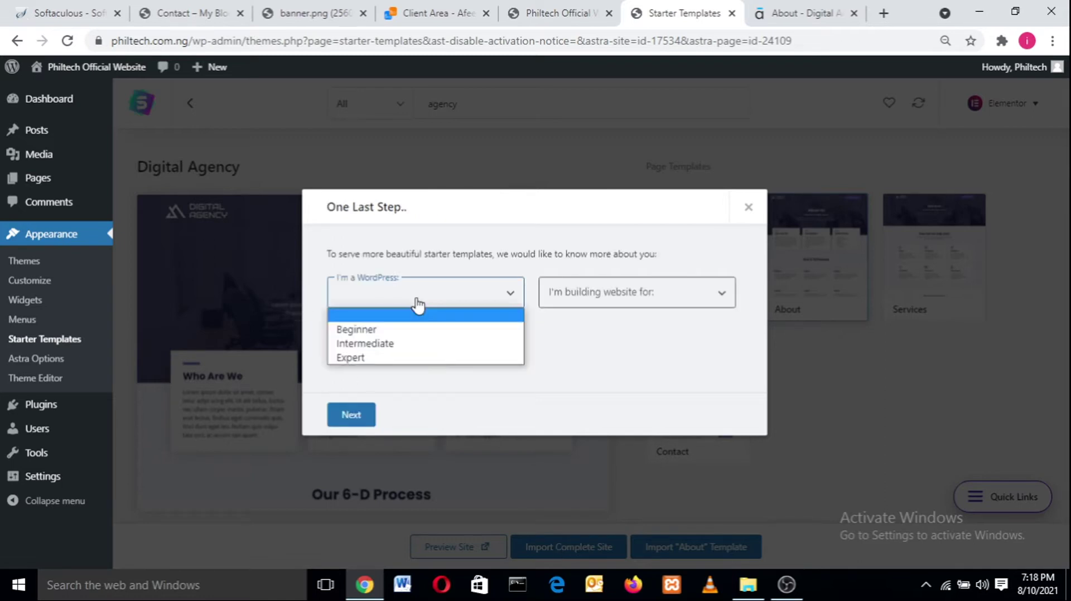
pyautogui.click(416, 302)
pyautogui.click(411, 303)
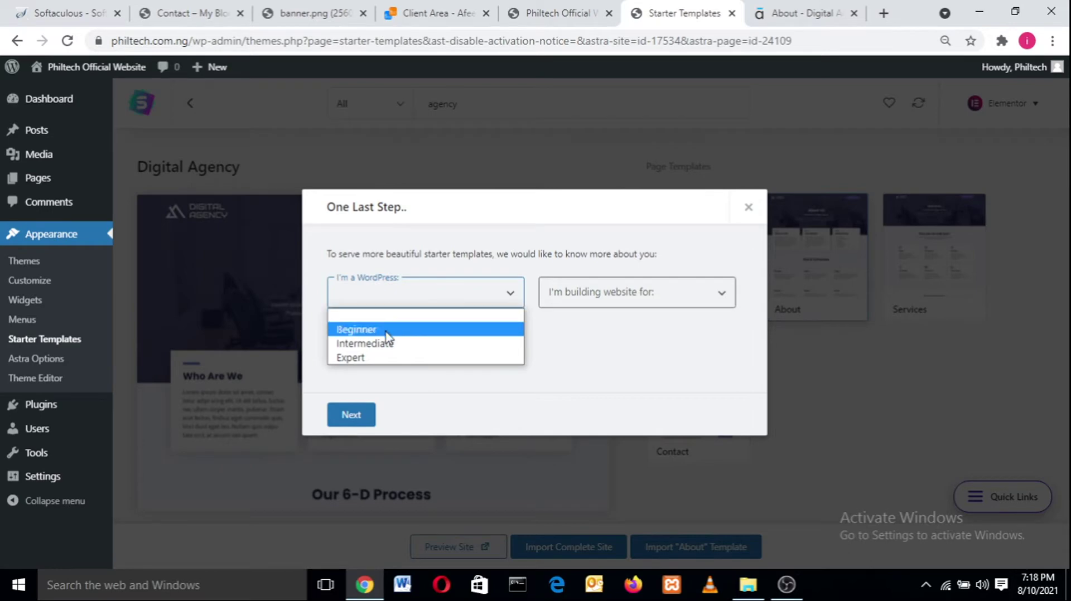
pyautogui.click(375, 358)
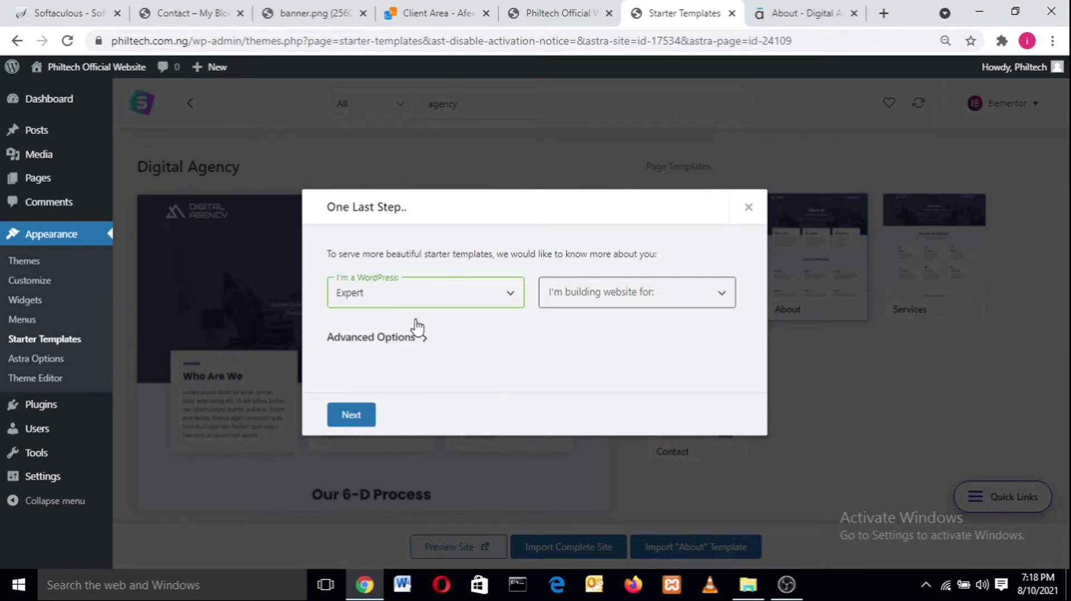
pyautogui.click(585, 294)
pyautogui.click(580, 329)
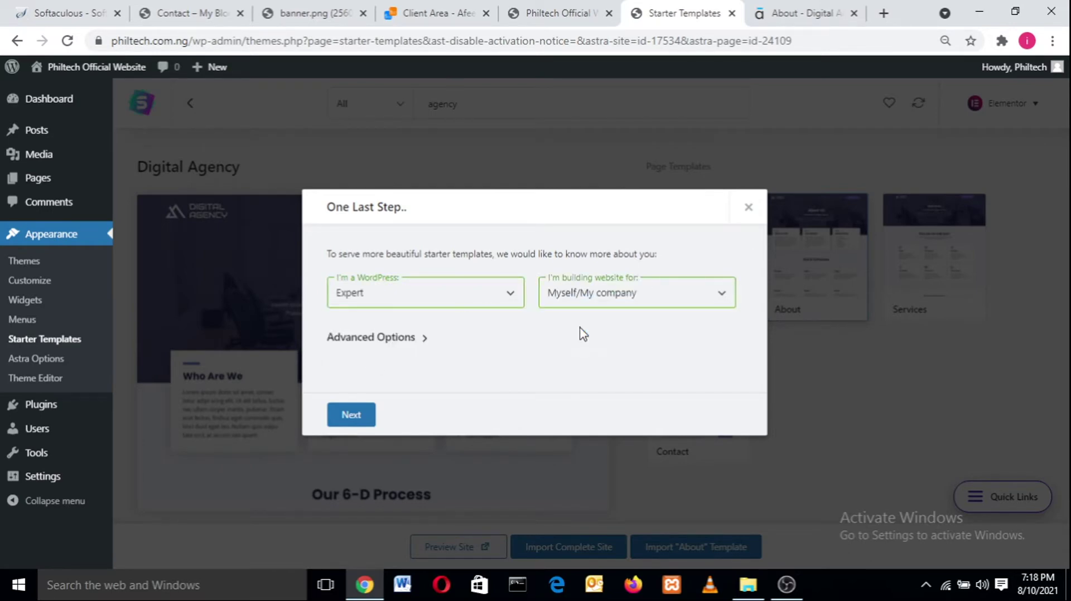
pyautogui.click(629, 302)
pyautogui.click(613, 344)
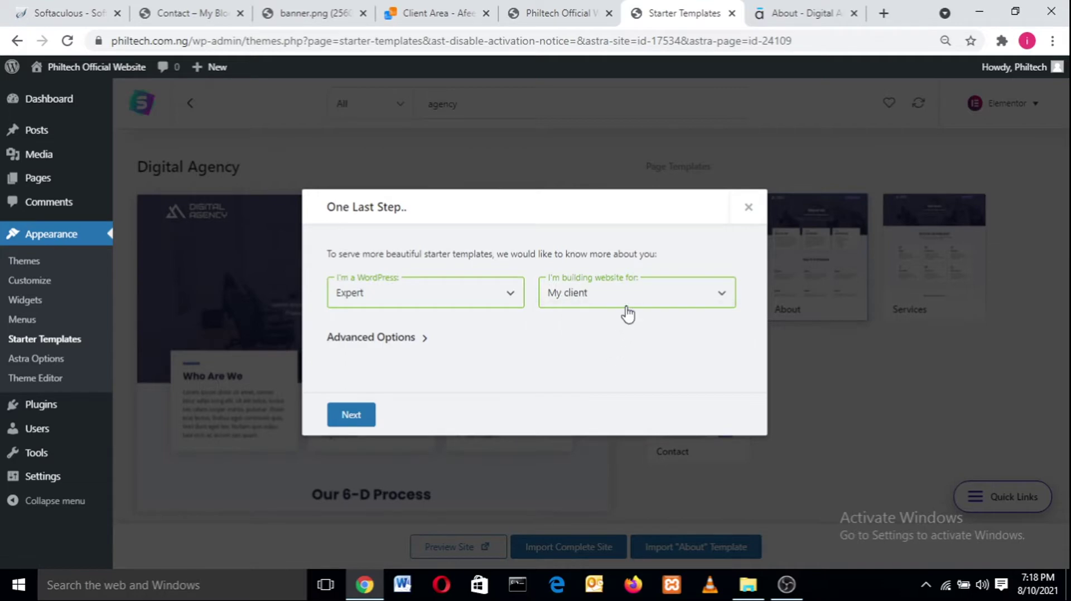
pyautogui.click(628, 306)
pyautogui.click(629, 331)
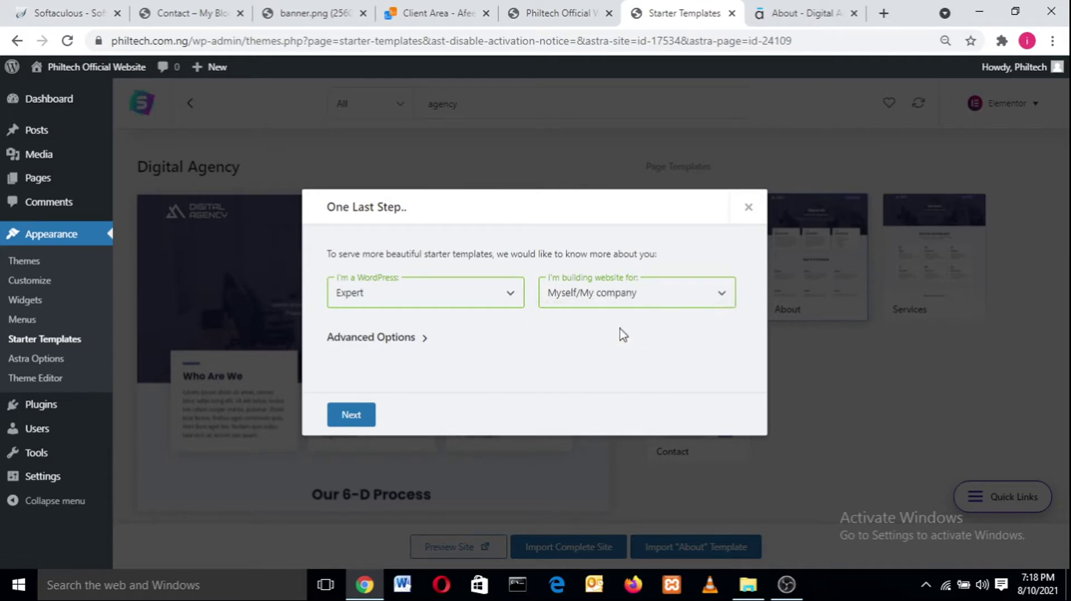
pyautogui.click(366, 419)
# - Autofill the first name and work email fields from saved suggestions
pyautogui.click(427, 290)
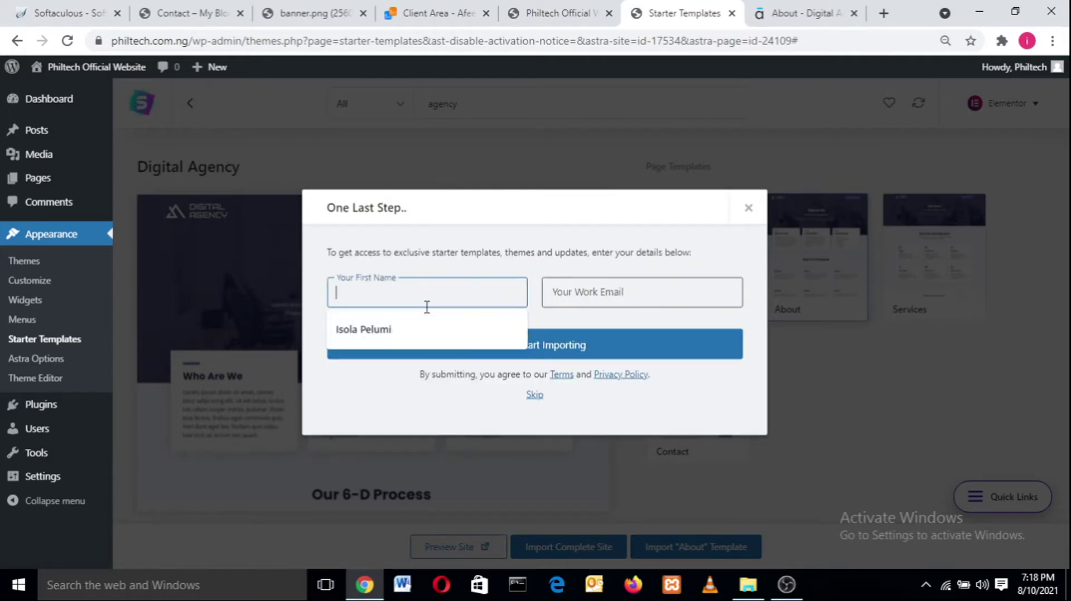
pyautogui.click(412, 338)
pyautogui.click(603, 292)
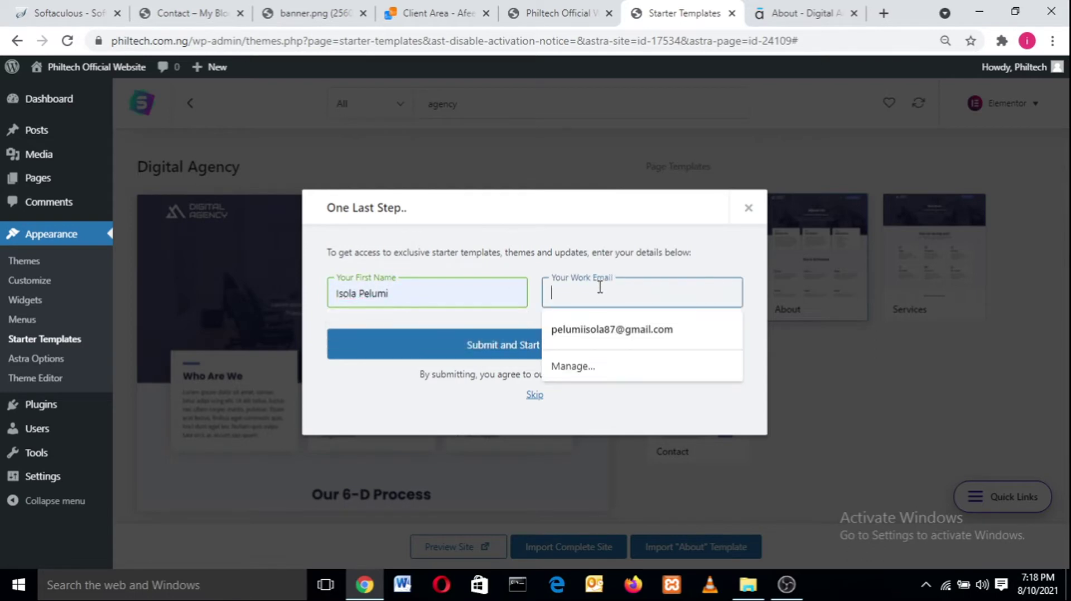
pyautogui.click(598, 323)
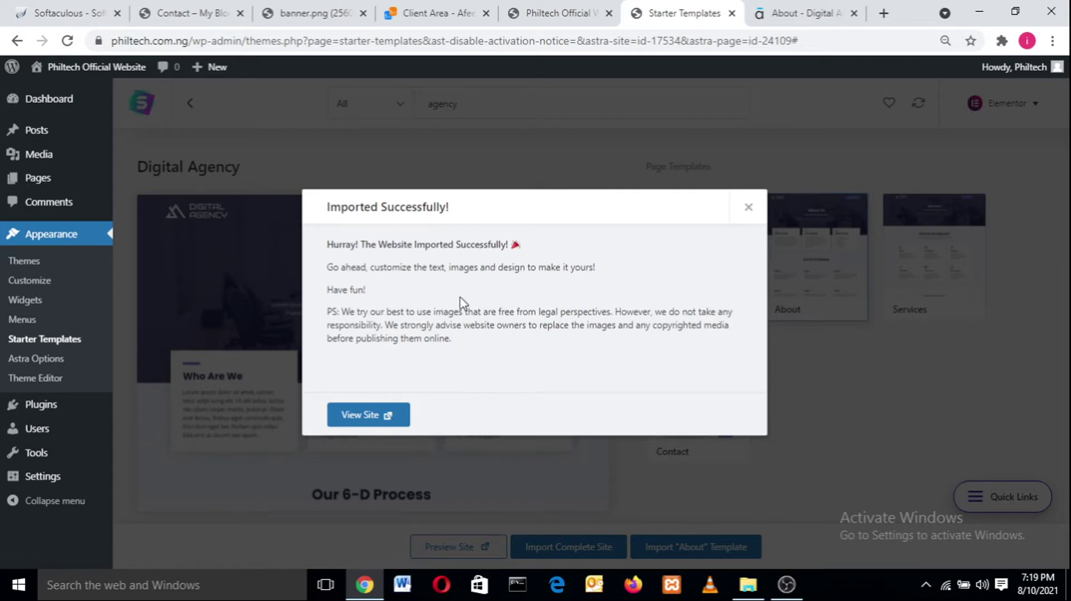
# - Open the imported site in a new tab and scroll through its home page
pyautogui.rightClick(355, 422)
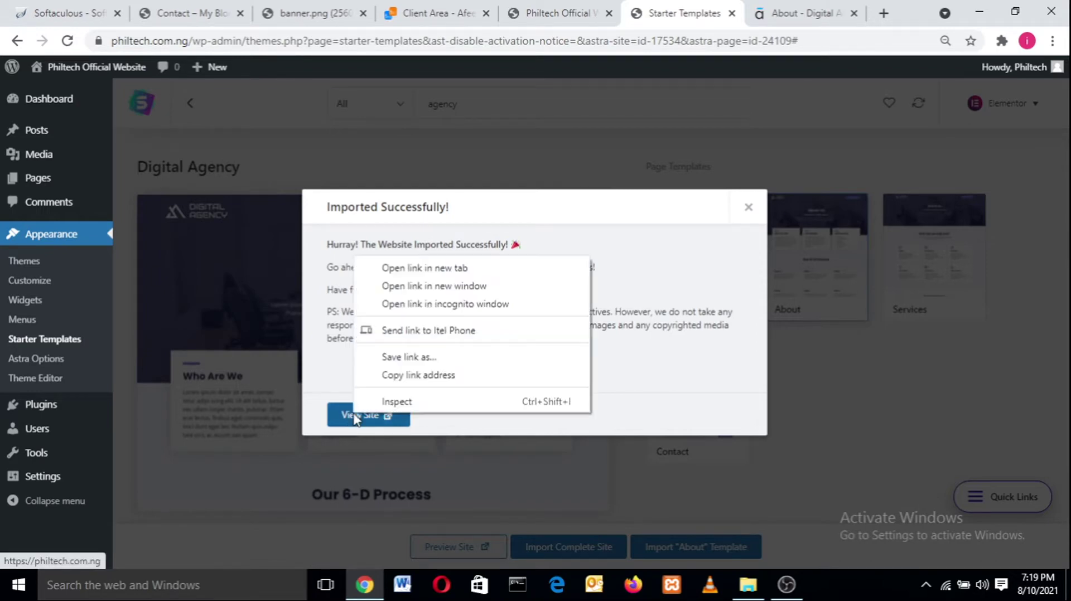
pyautogui.click(461, 269)
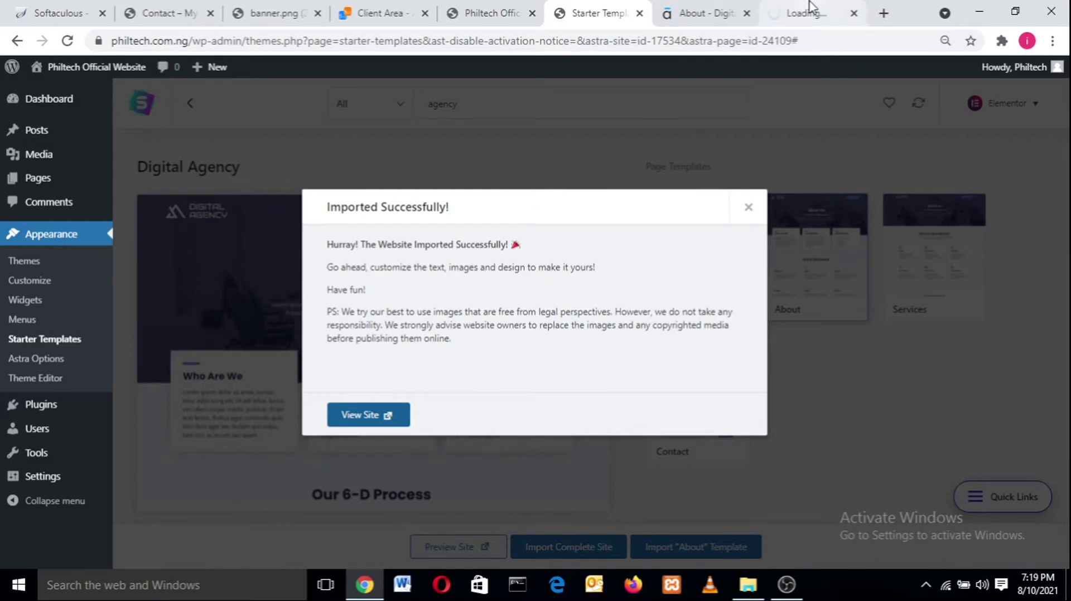
pyautogui.click(809, 9)
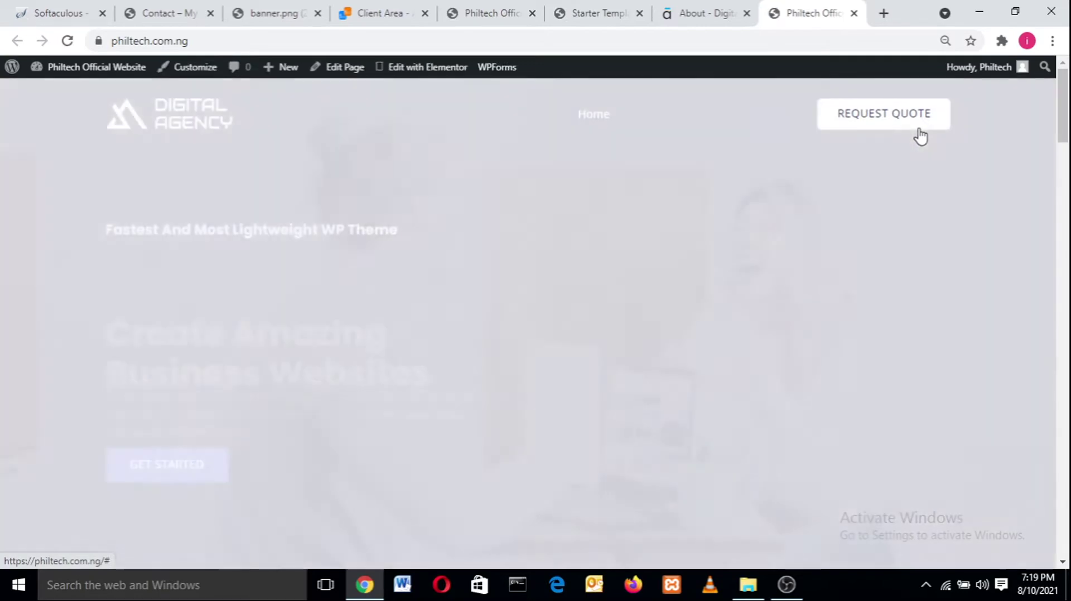
pyautogui.scroll(-3, 1065, 134)
pyautogui.scroll(3, 1065, 133)
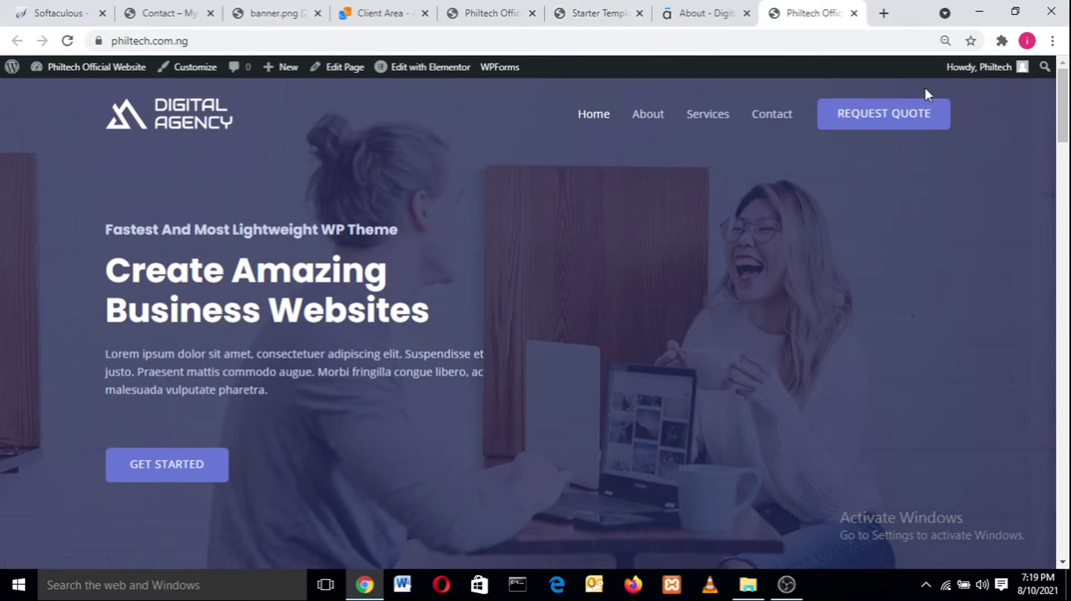
pyautogui.moveTo(1065, 113); pyautogui.dragTo(1068, 70)
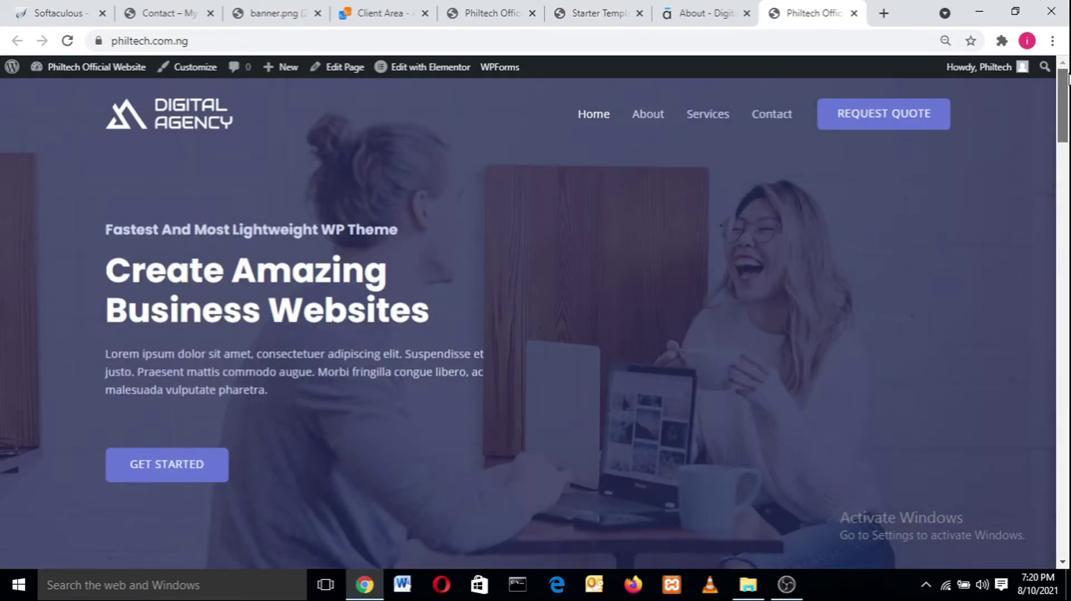
pyautogui.moveTo(1067, 106); pyautogui.dragTo(1068, 194)
pyautogui.moveTo(1069, 332); pyautogui.dragTo(1068, 232)
pyautogui.moveTo(1054, 172); pyautogui.dragTo(1056, 17)
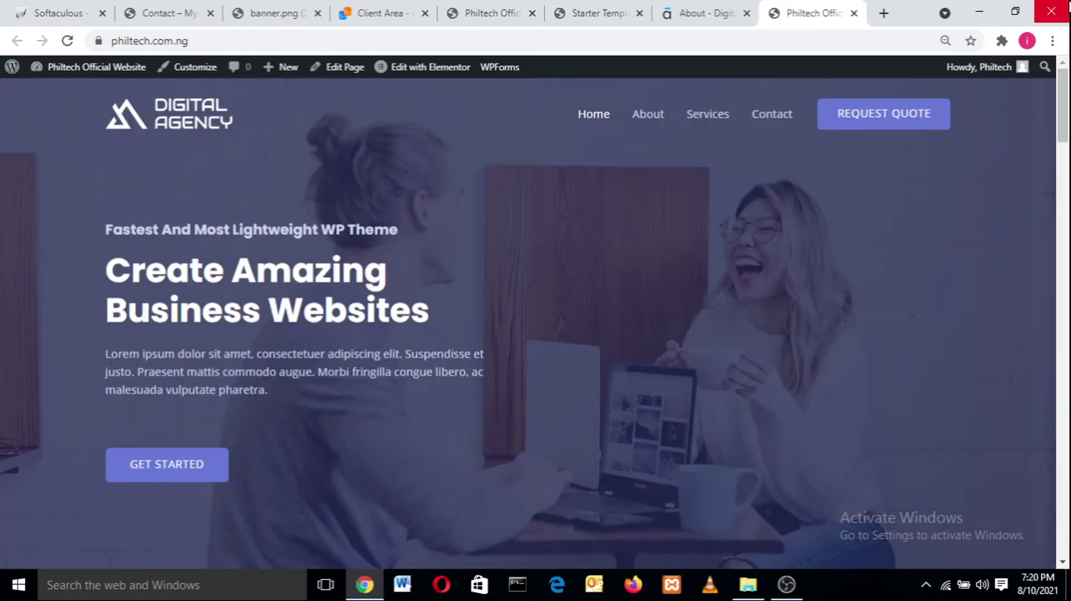
pyautogui.moveTo(402, 67)
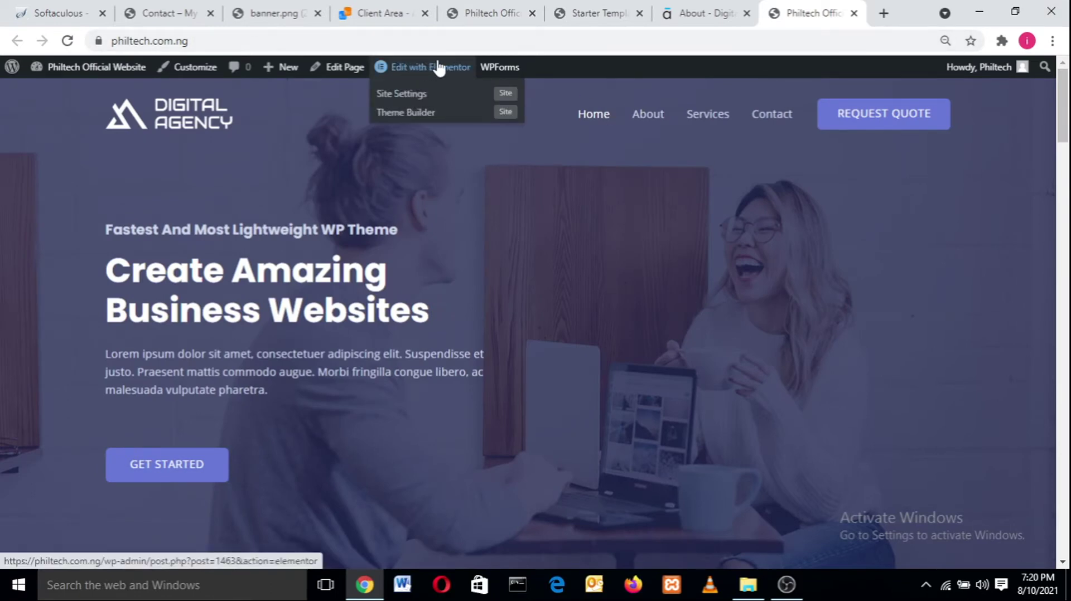
# - Select the site address in the address bar and open Chrome's main menu
pyautogui.click(186, 40)
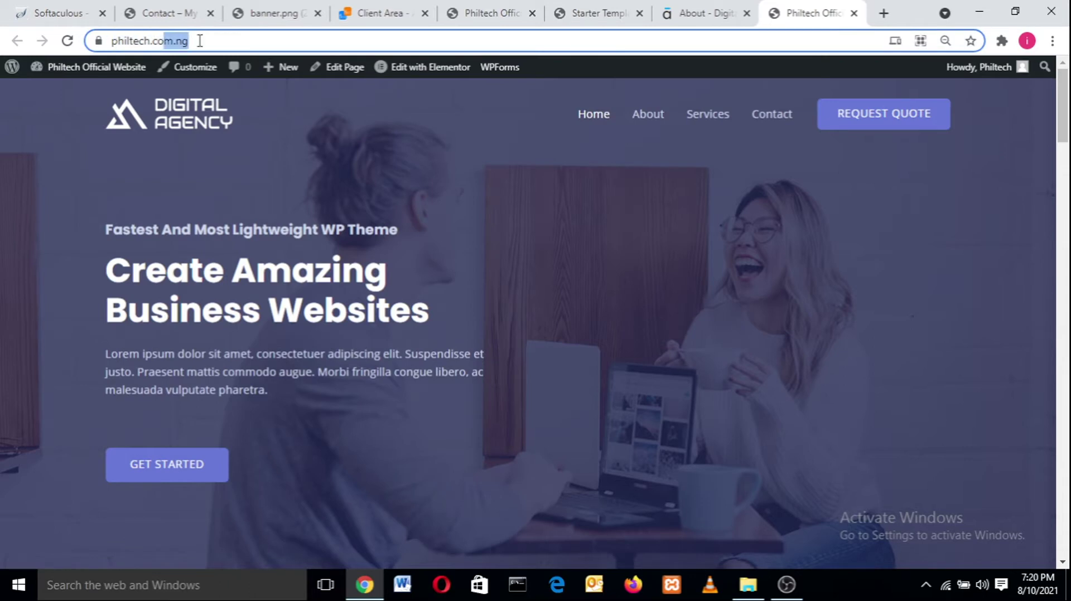
pyautogui.moveTo(187, 41); pyautogui.dragTo(111, 41)
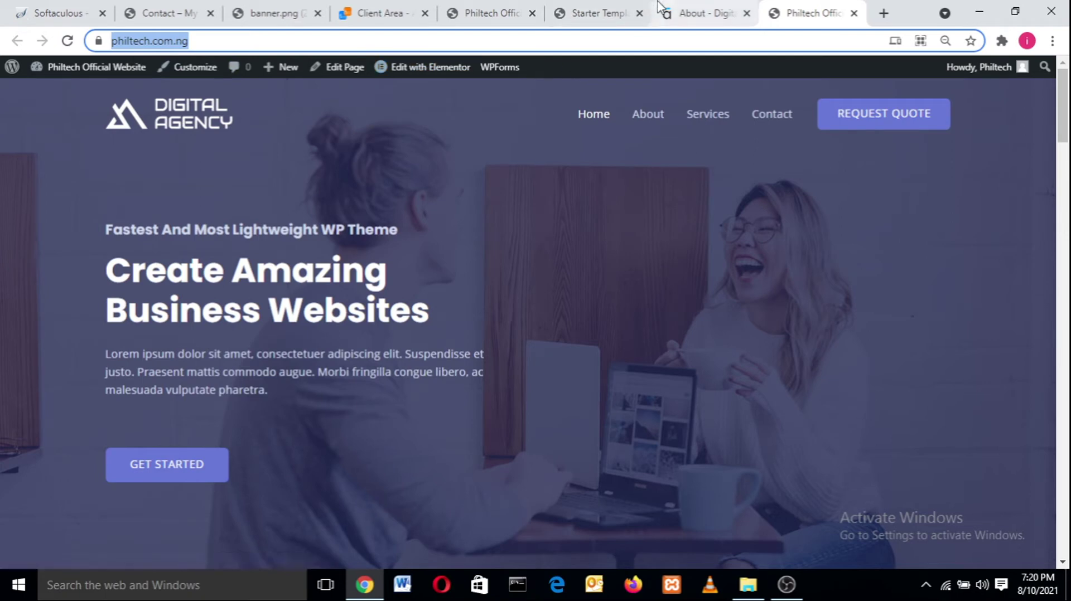
pyautogui.moveTo(427, 75)
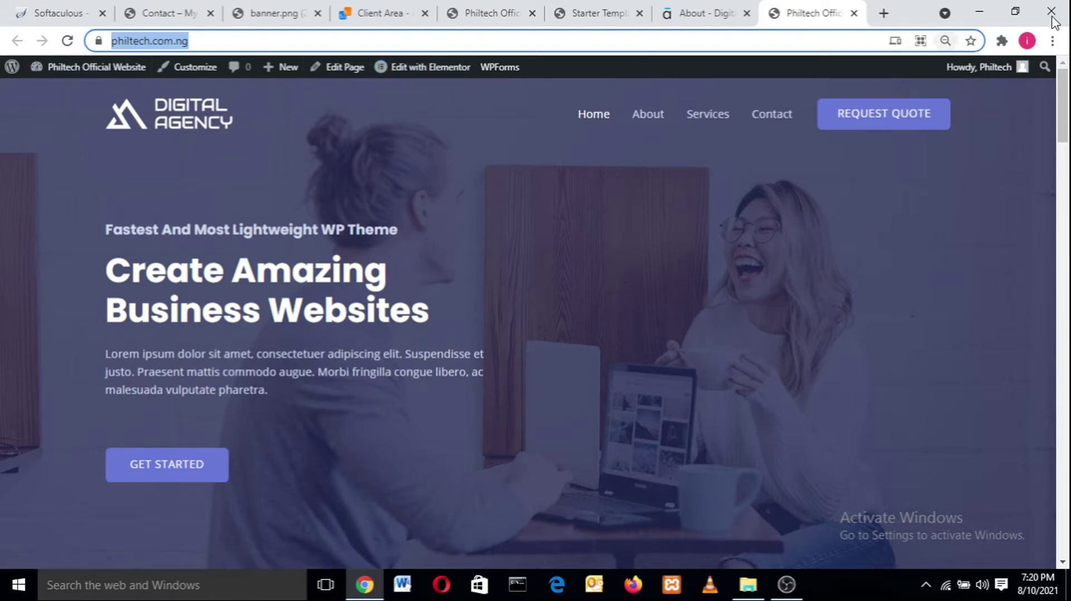
pyautogui.click(1052, 42)
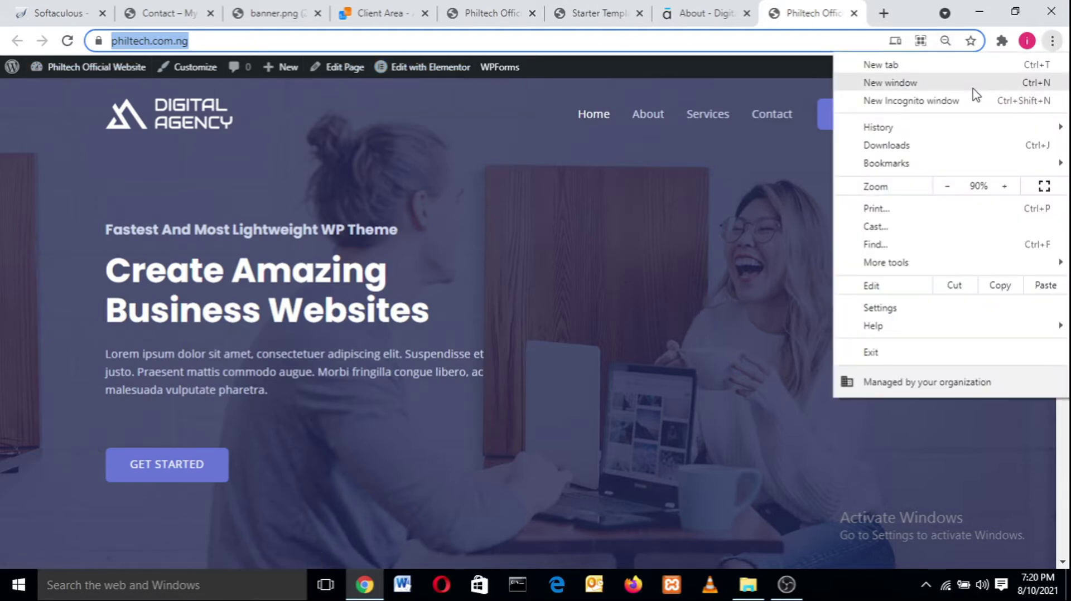
# - Preview the Philtech site in a new incognito window, then close that window
pyautogui.click(968, 106)
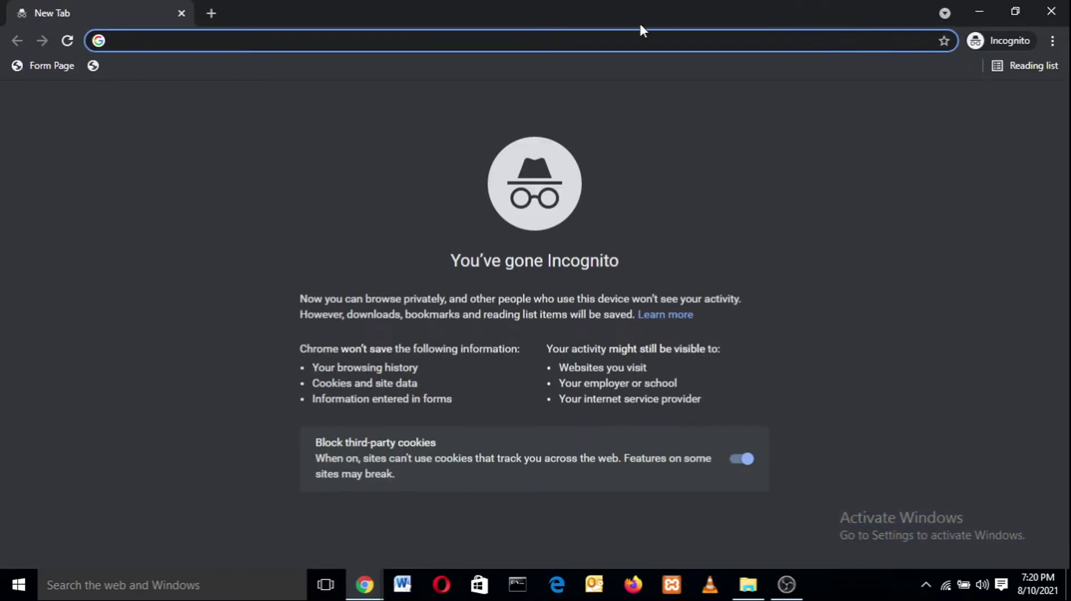
pyautogui.write('ph')
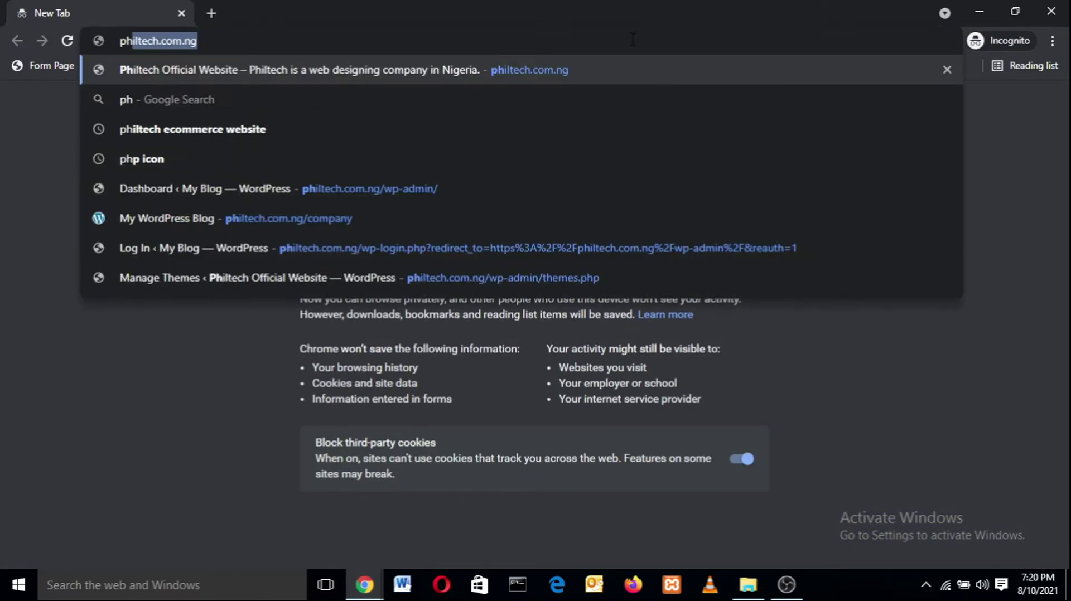
pyautogui.press('Return')
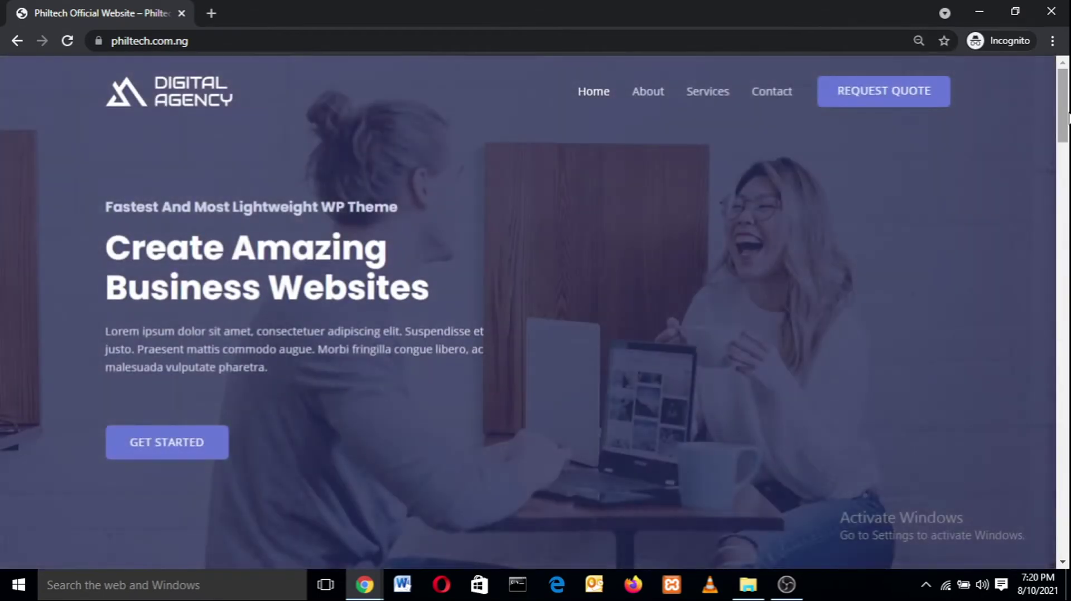
pyautogui.moveTo(1067, 117); pyautogui.dragTo(1068, 89)
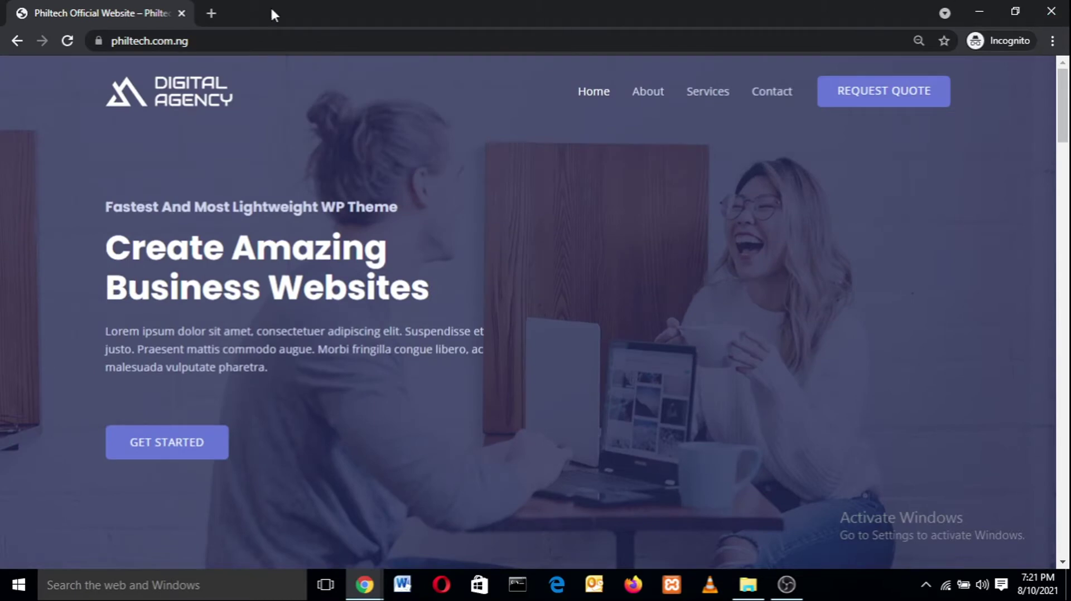
pyautogui.click(181, 13)
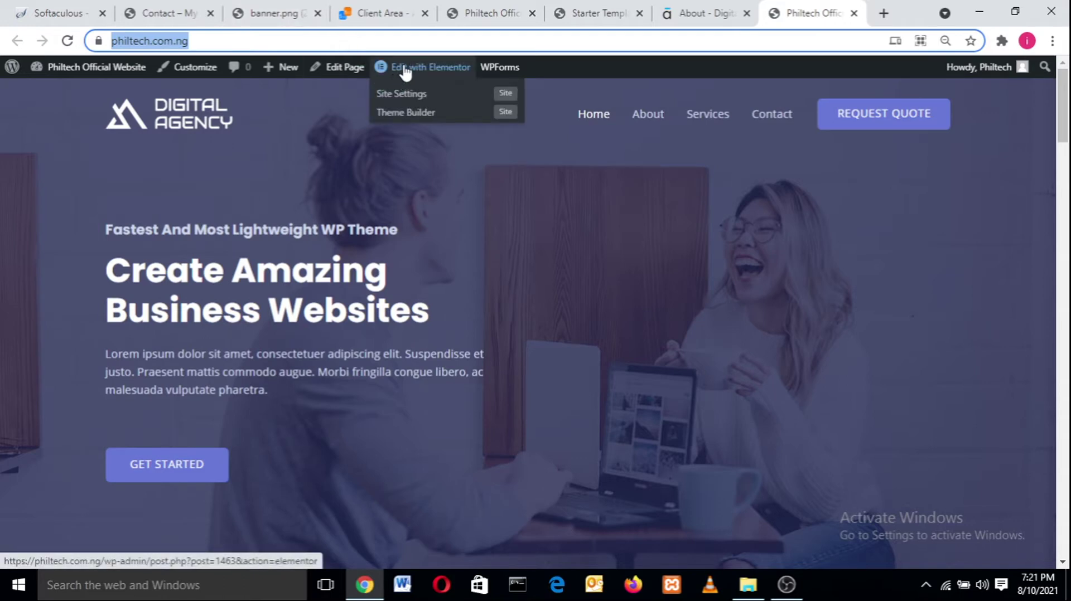
# - Return to the Starter Templates tab and close the Imported Successfully message
pyautogui.click(631, 3)
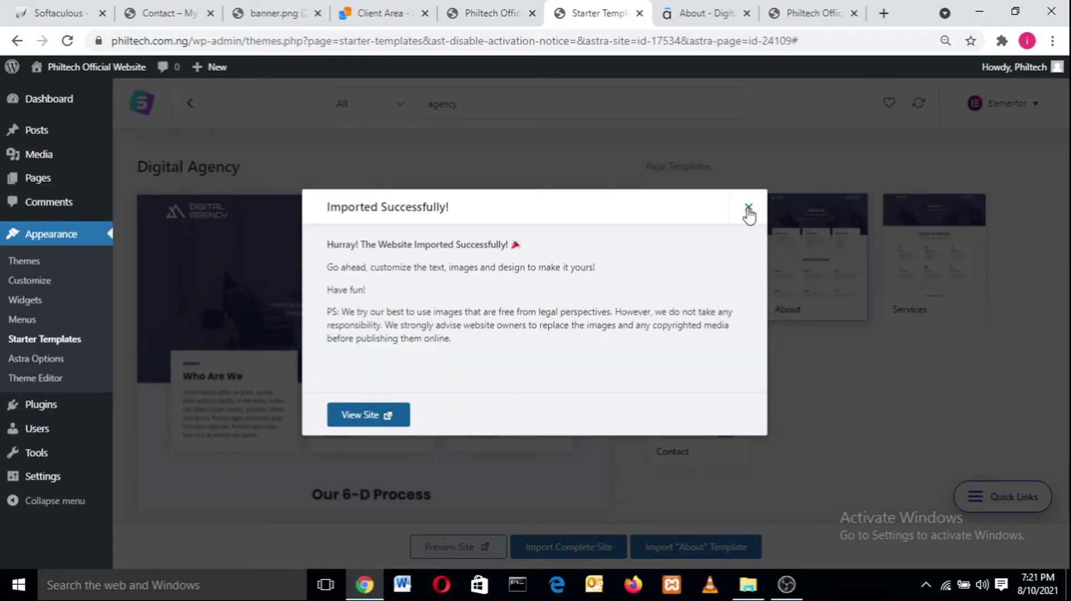
pyautogui.click(749, 207)
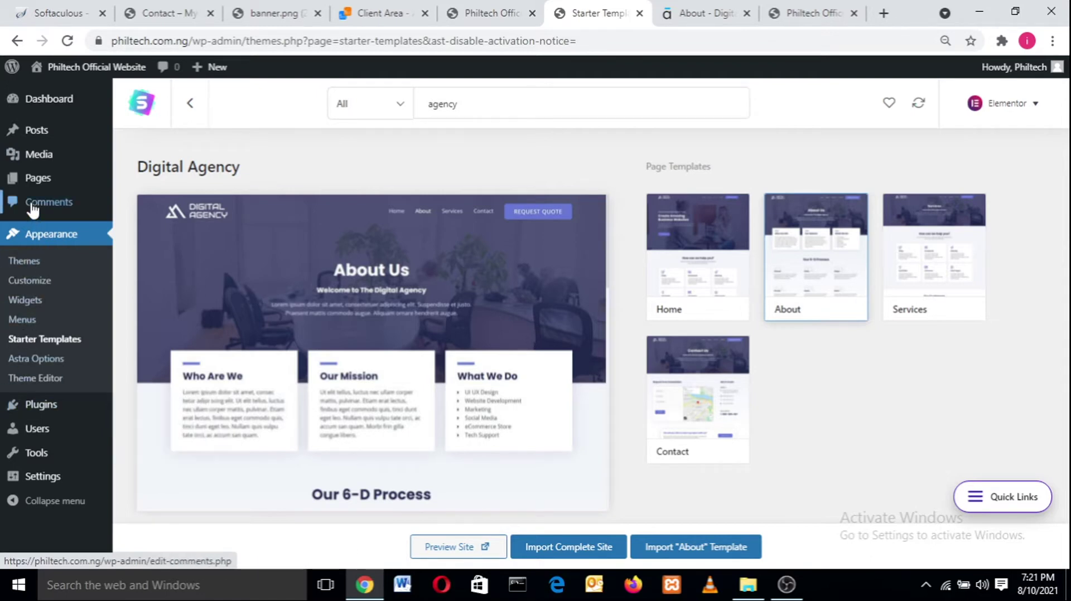
pyautogui.moveTo(34, 179)
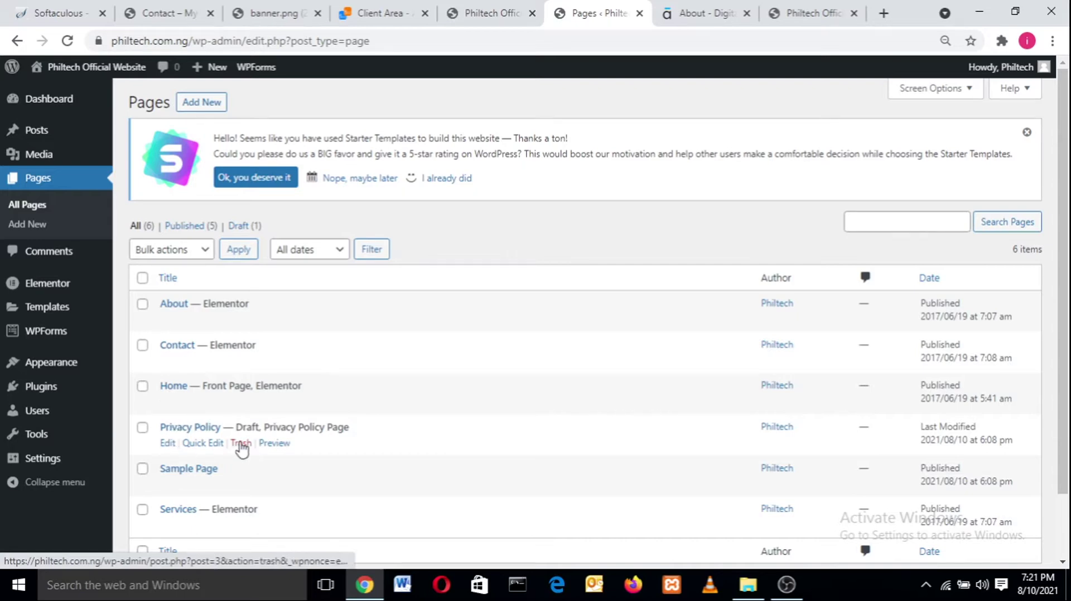
# - Trash the Privacy Policy and Sample Page, then open the Home page in the block editor
pyautogui.click(240, 445)
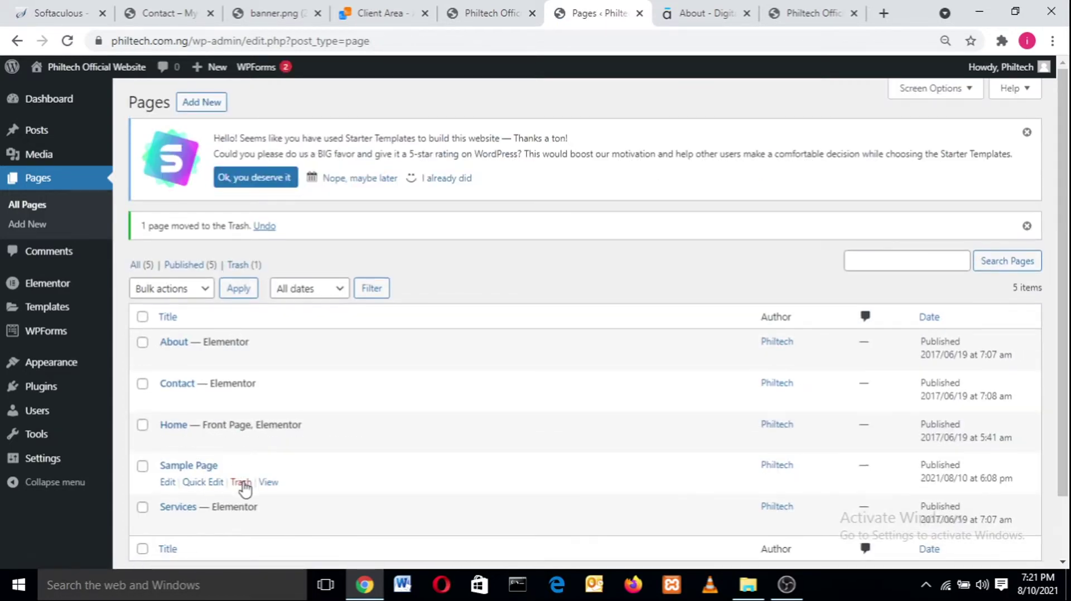
pyautogui.click(240, 483)
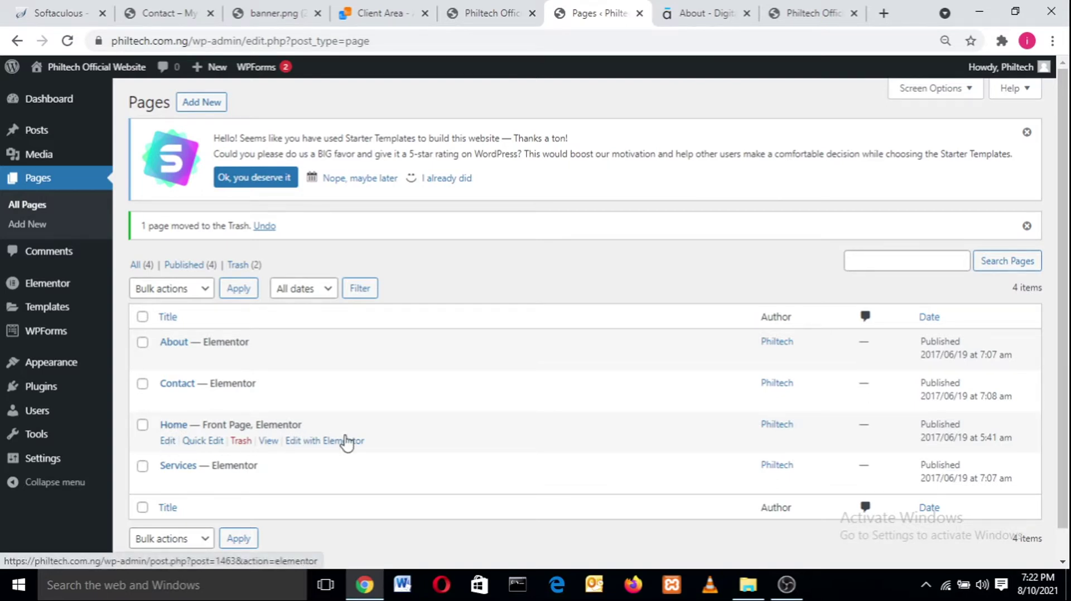
pyautogui.click(168, 440)
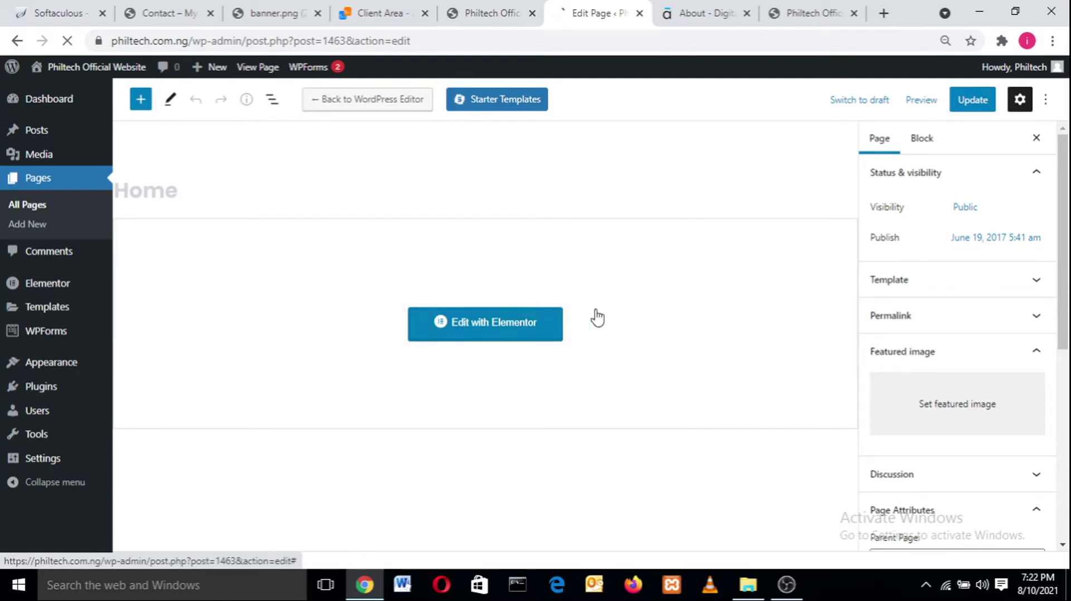
# - Launch Elementor for the Home page from the block editor and view the live Philtech homepage
pyautogui.scroll(-4, 1062, 351)
pyautogui.scroll(5, 1062, 351)
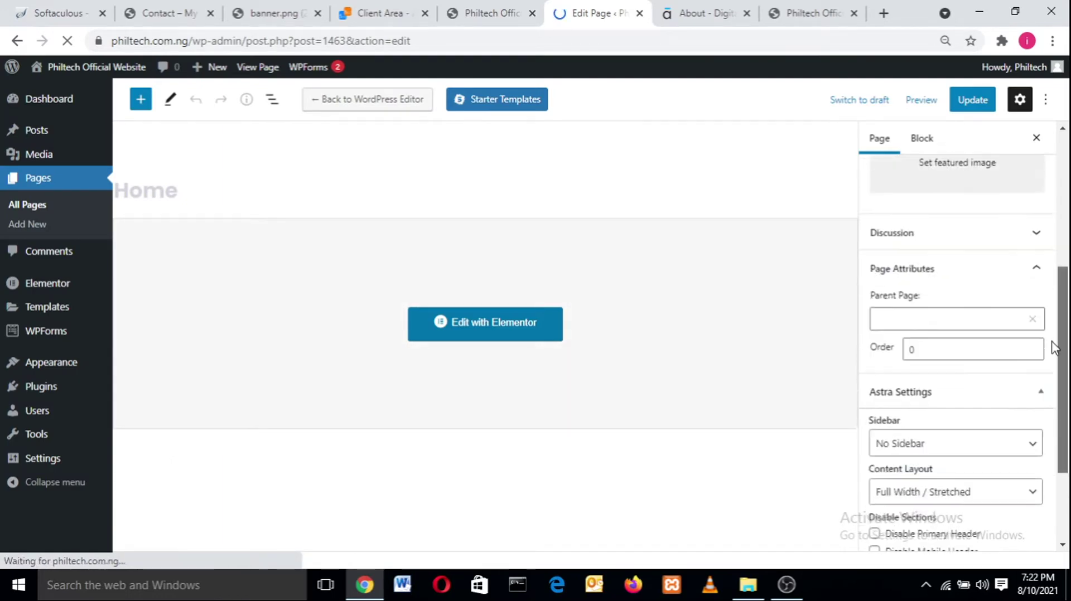
pyautogui.moveTo(1064, 166); pyautogui.dragTo(1054, 370)
pyautogui.scroll(6, 1061, 351)
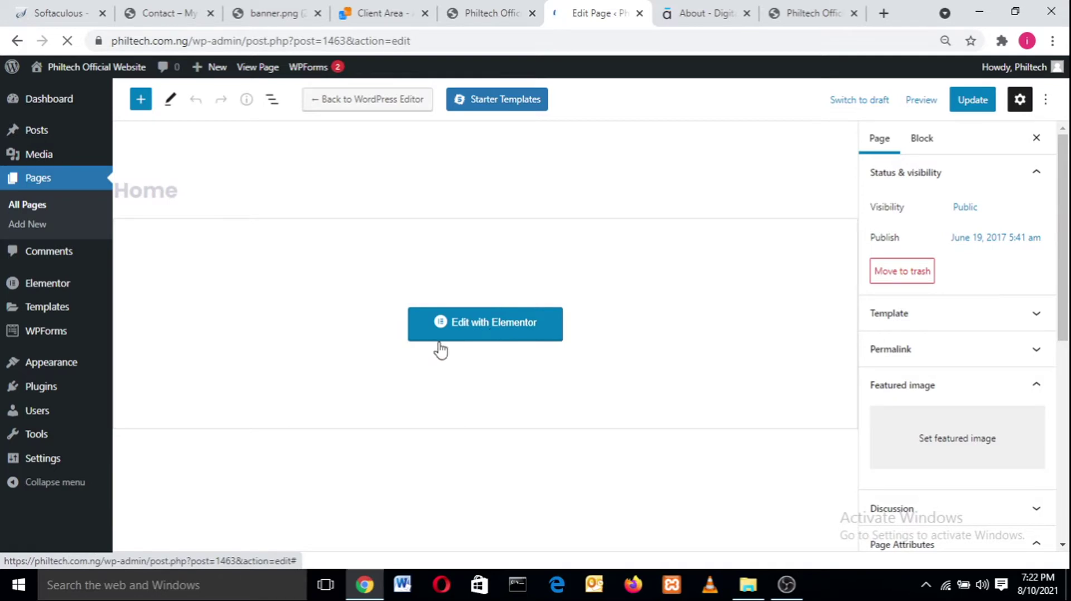
pyautogui.click(488, 325)
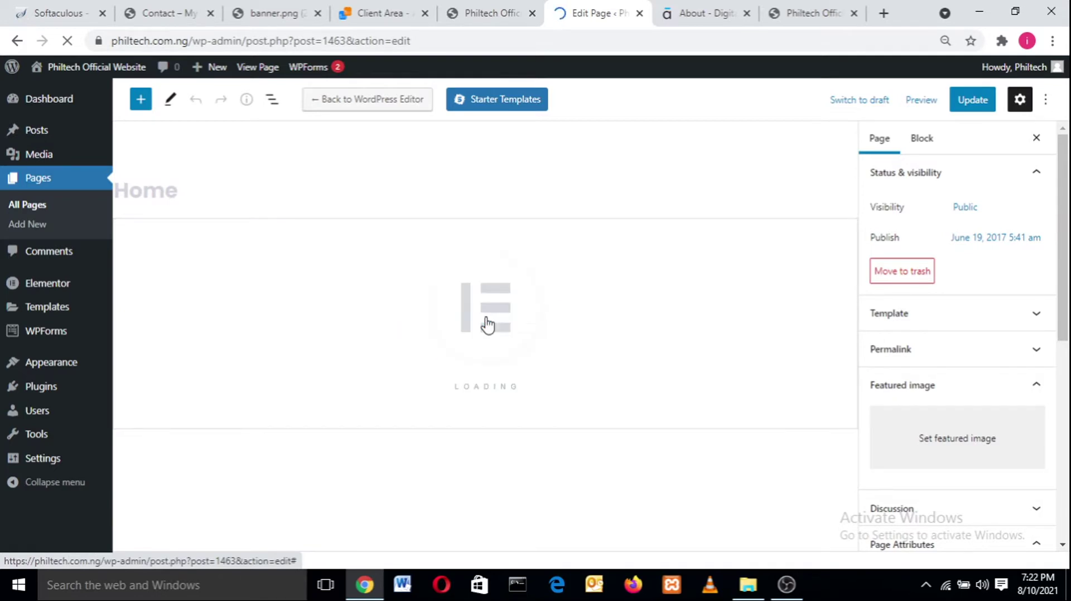
pyautogui.click(819, 13)
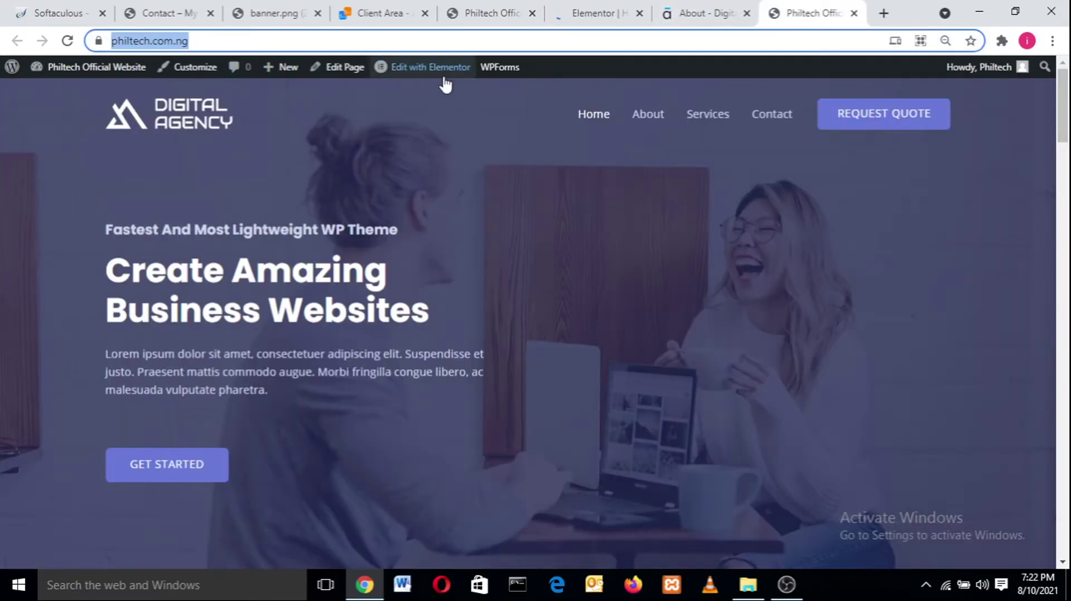
# - Return to the Elementor tab, let the Home editor load, and scroll the widgets to the Pro section
pyautogui.moveTo(443, 79)
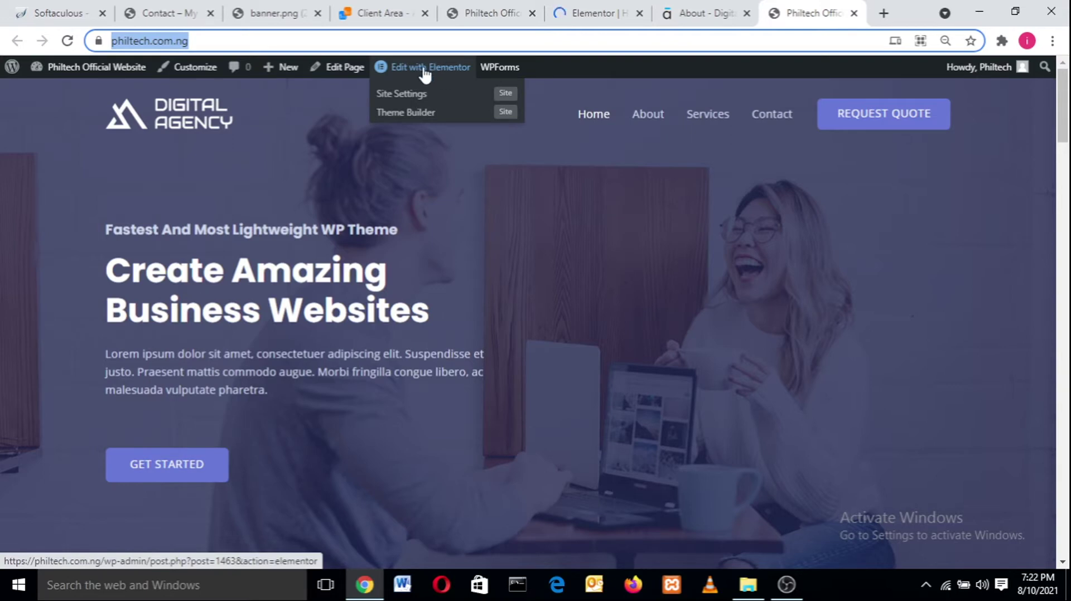
pyautogui.click(600, 6)
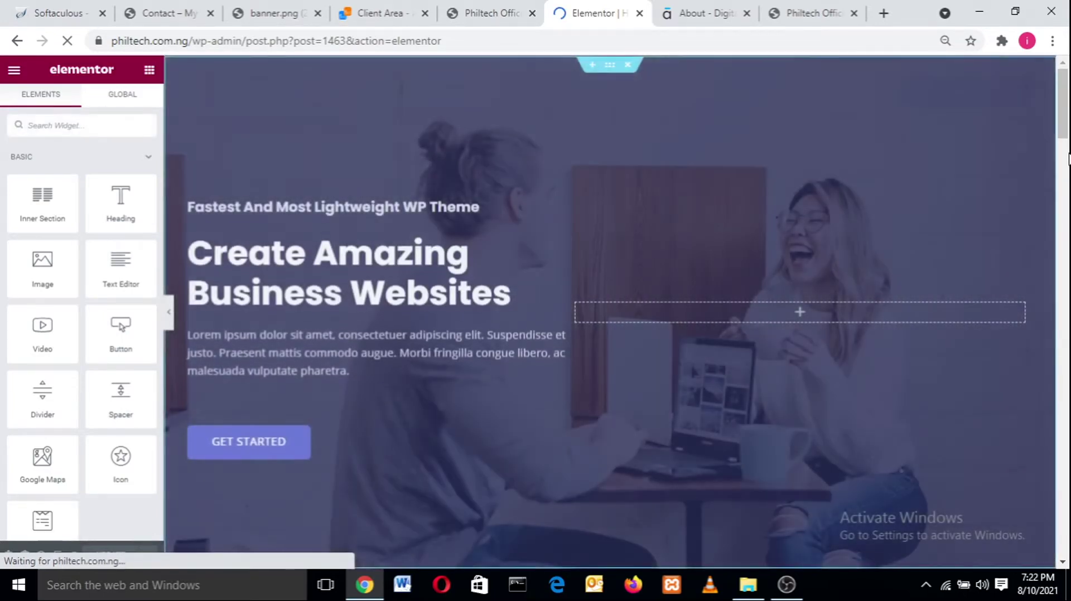
pyautogui.moveTo(1067, 103); pyautogui.dragTo(1069, 58)
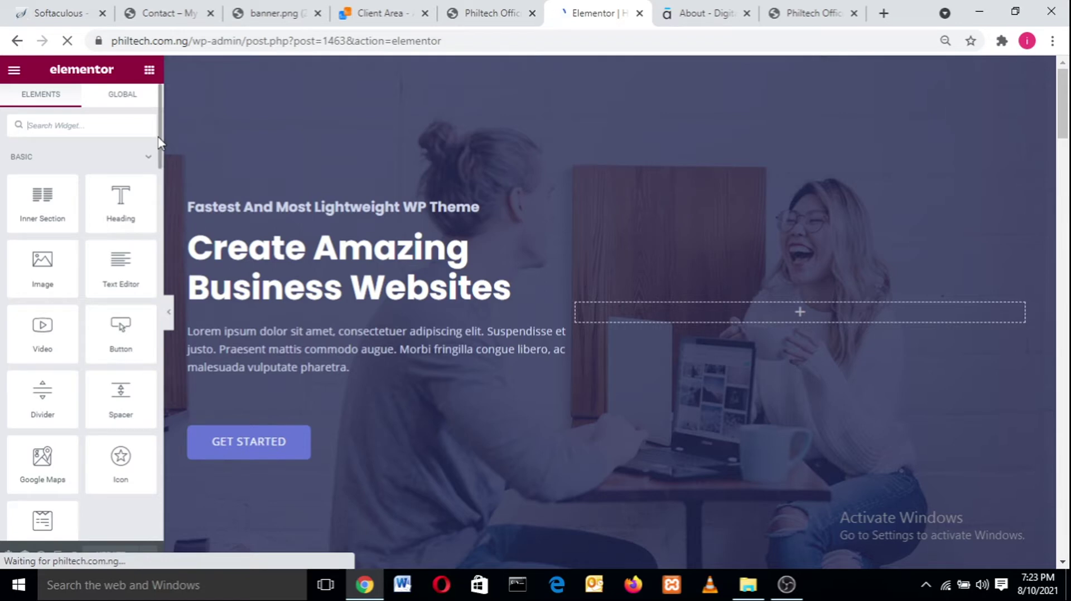
pyautogui.moveTo(160, 142); pyautogui.dragTo(160, 219)
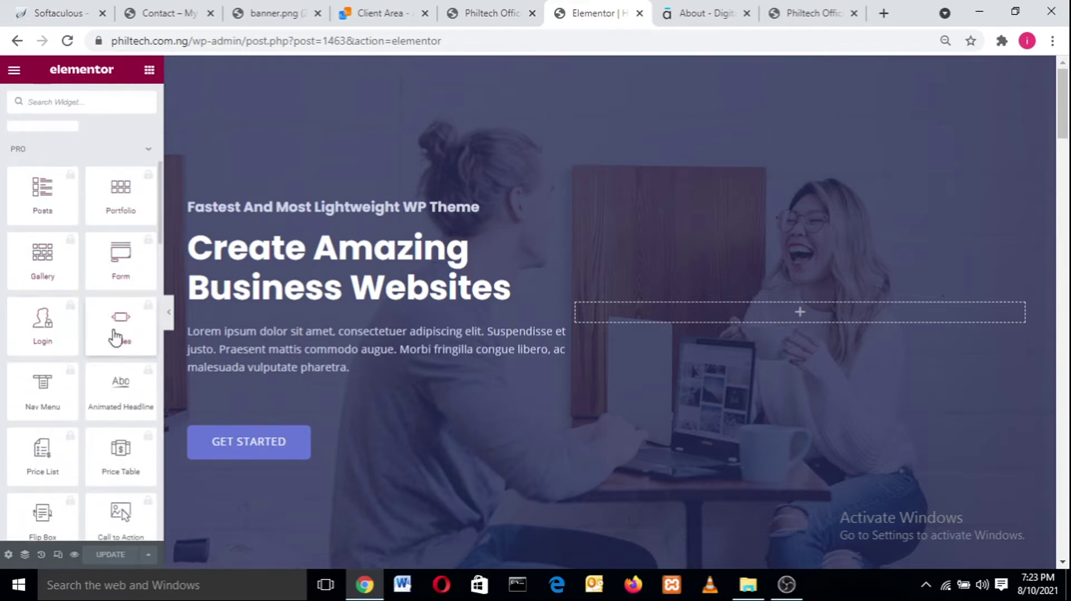
pyautogui.click(151, 8)
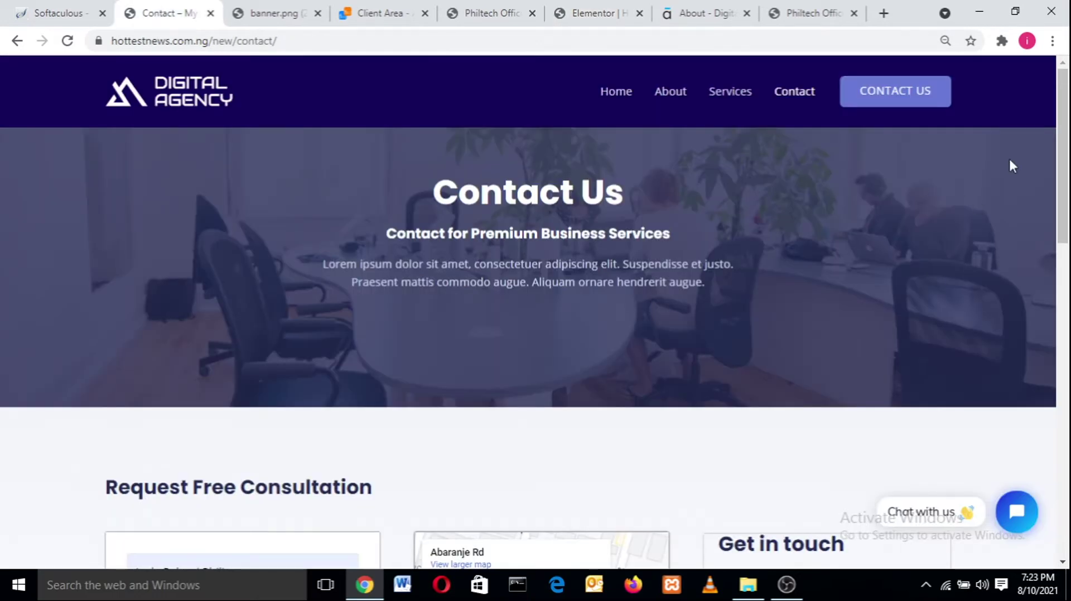
# - Open the reference site's home page and scroll down to its testimonials
pyautogui.moveTo(1063, 150); pyautogui.dragTo(1063, 192)
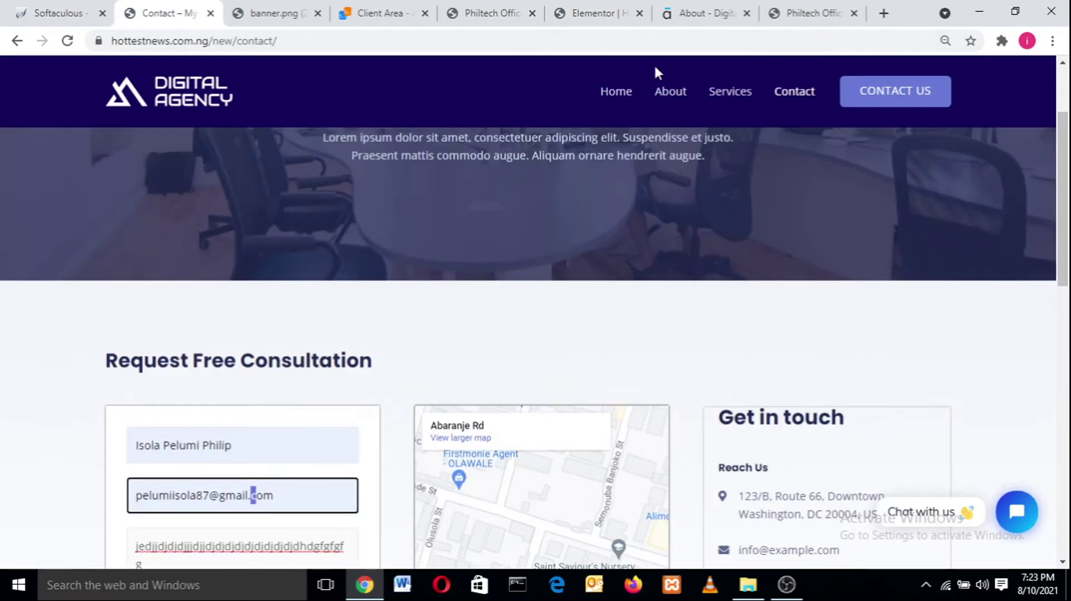
pyautogui.click(629, 88)
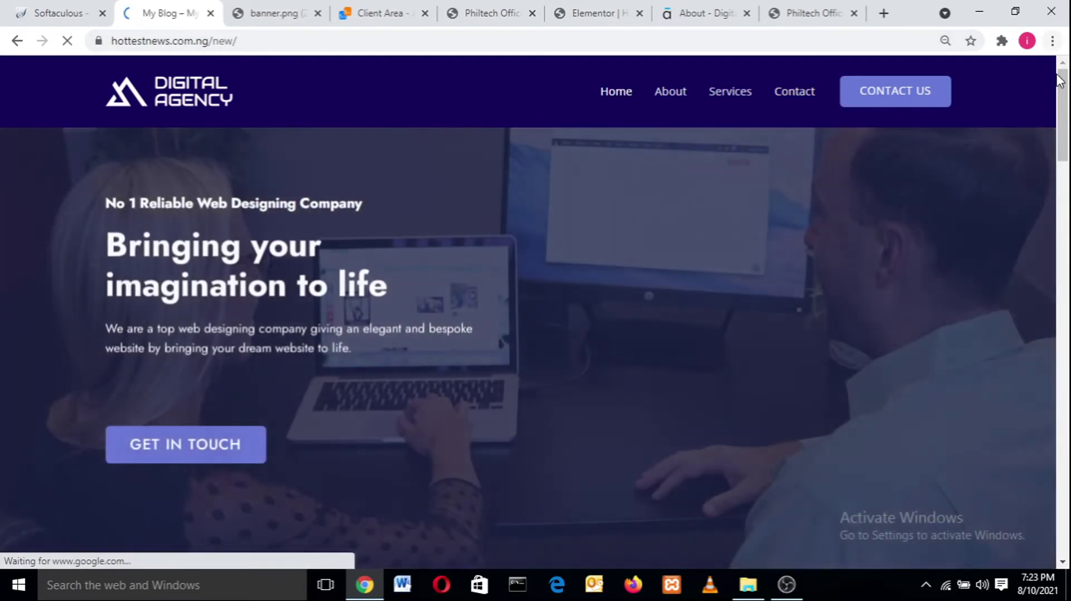
pyautogui.moveTo(1059, 80); pyautogui.dragTo(1059, 402)
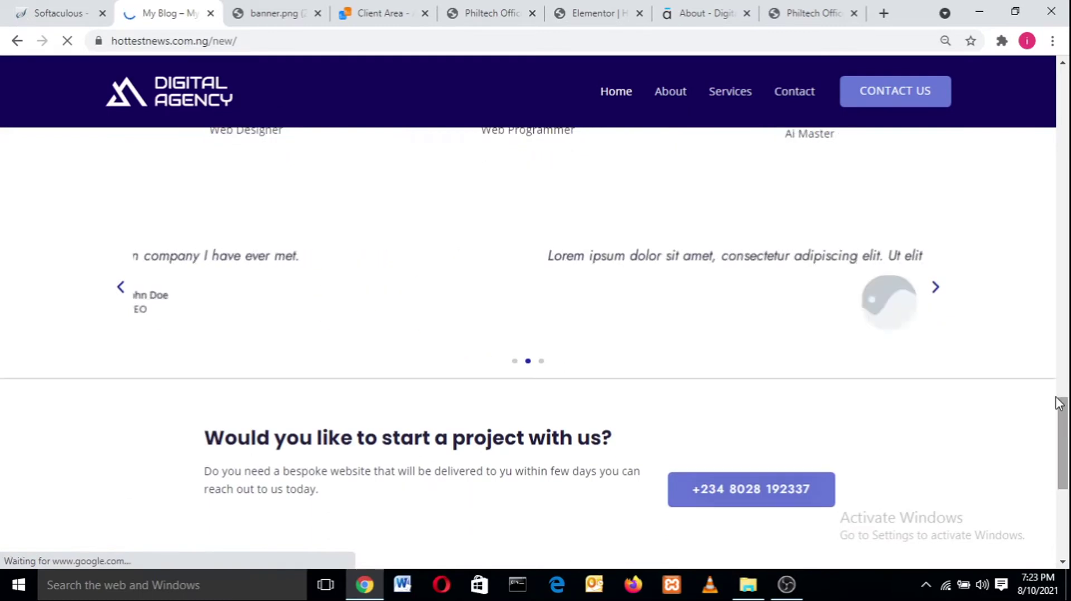
# - Cycle through the reference site's testimonial slides with the next arrow
pyautogui.click(936, 289)
pyautogui.click(937, 292)
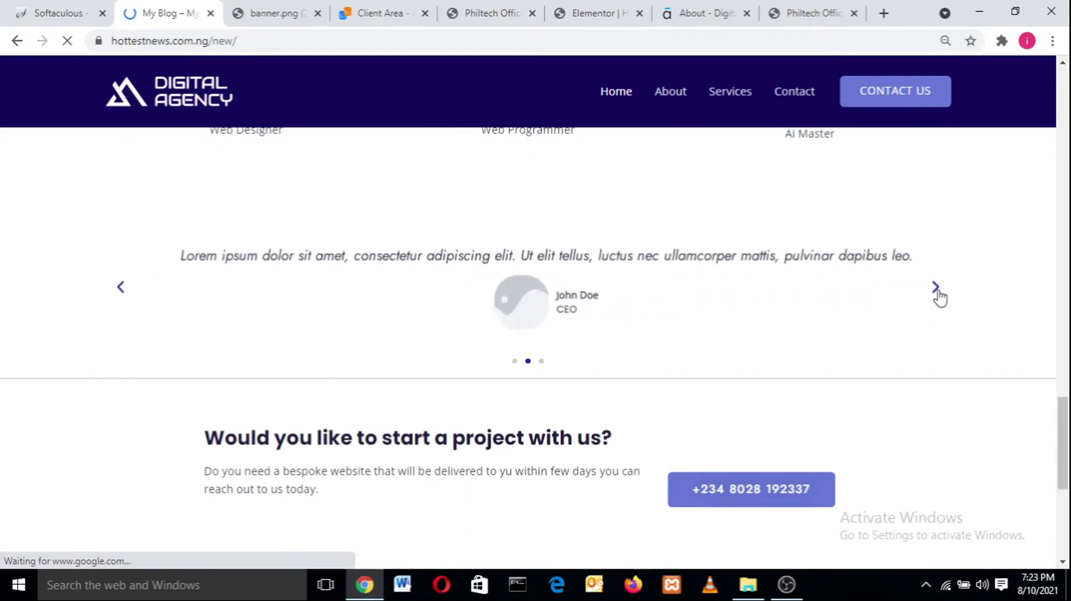
pyautogui.click(938, 293)
pyautogui.click(938, 292)
pyautogui.click(938, 293)
pyautogui.click(938, 292)
pyautogui.click(938, 292)
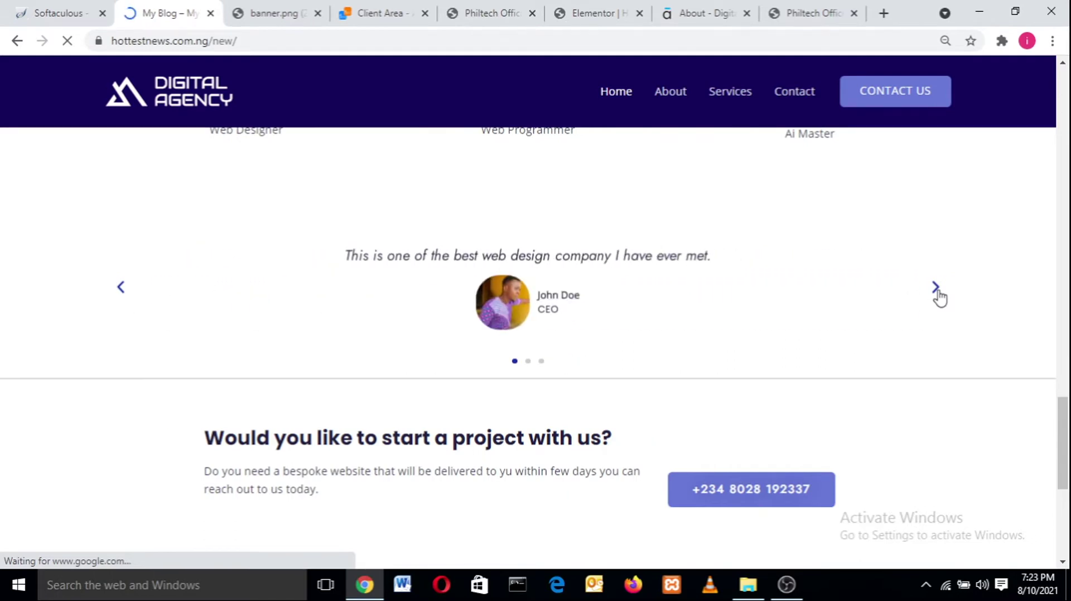
pyautogui.click(937, 292)
pyautogui.click(937, 292)
pyautogui.click(937, 292)
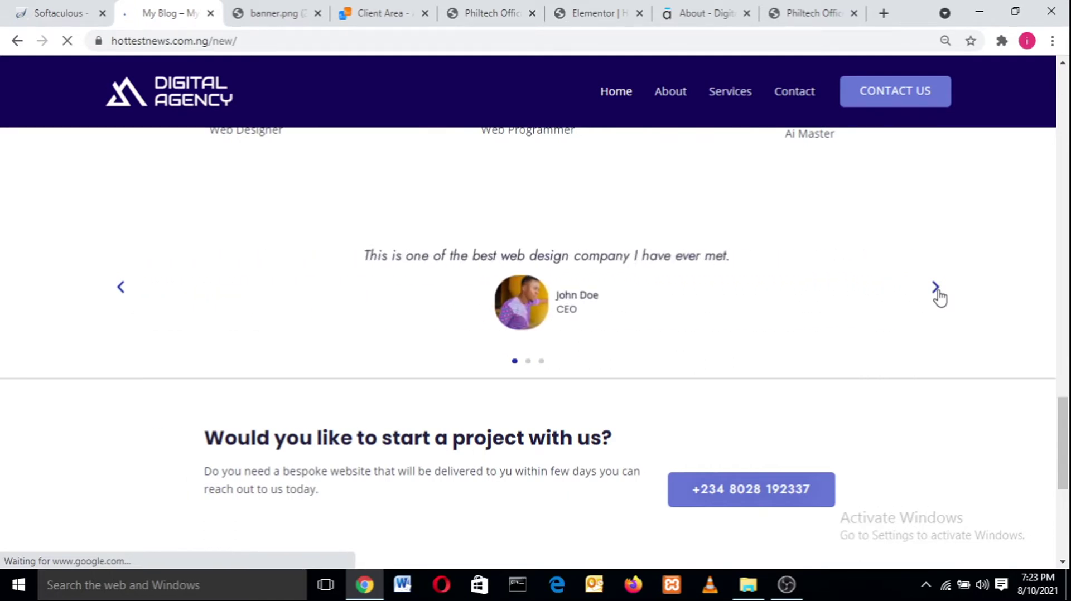
pyautogui.click(937, 292)
pyautogui.click(937, 292)
pyautogui.click(937, 292)
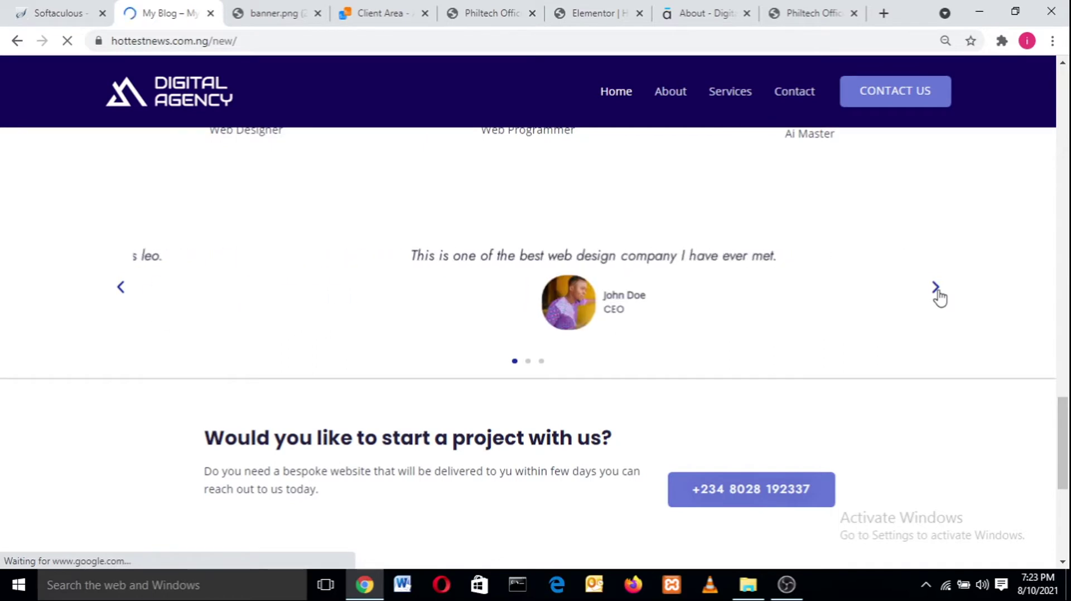
pyautogui.click(936, 293)
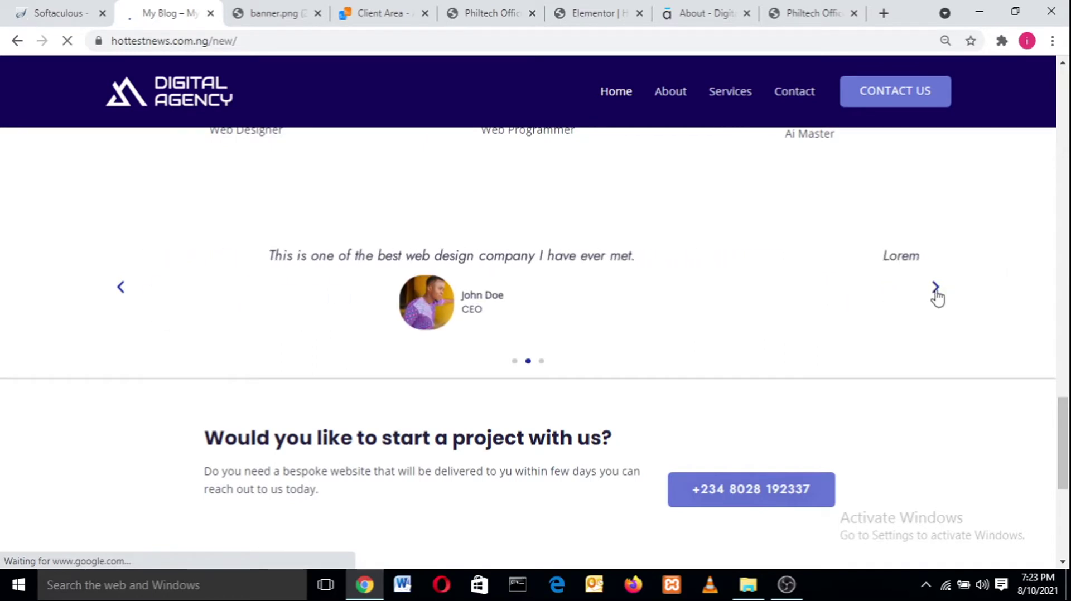
pyautogui.click(936, 292)
pyautogui.click(938, 293)
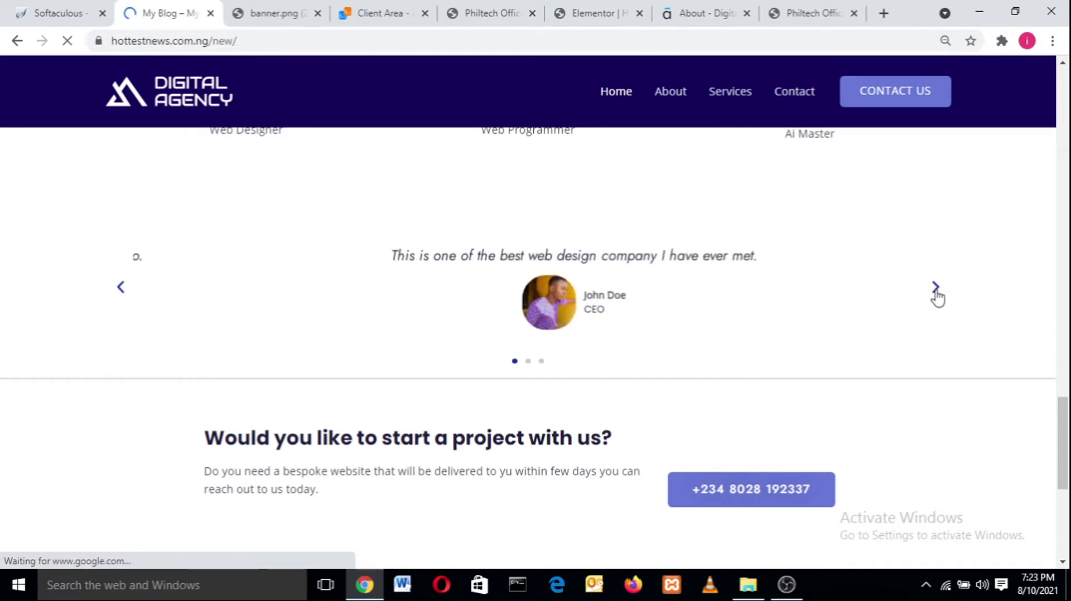
# - Glance at the Philtech homepage and About reference, then return to the Elementor Home editor
pyautogui.click(806, 6)
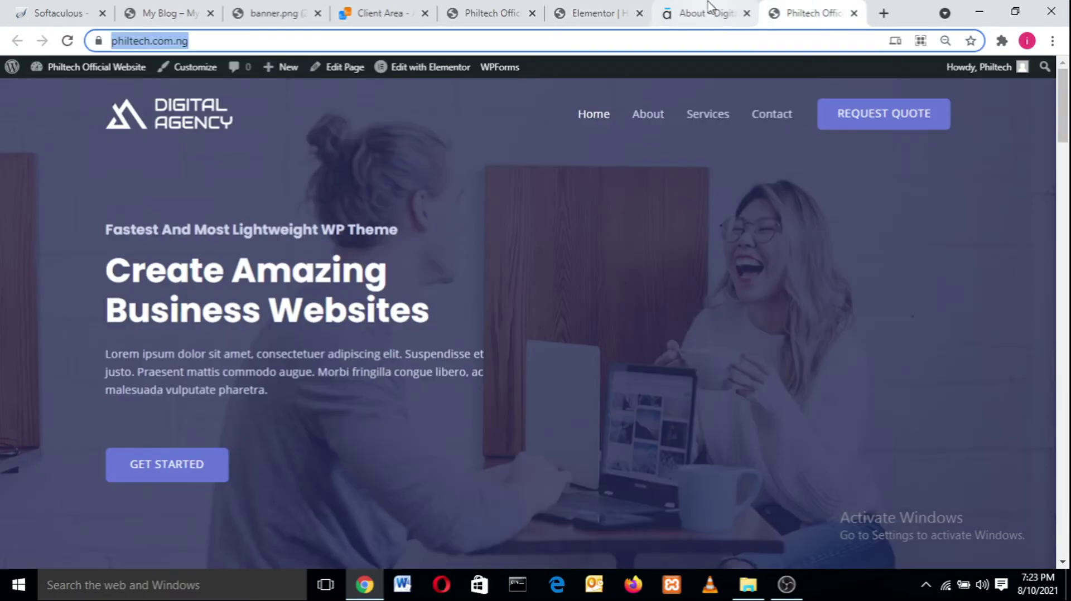
pyautogui.click(708, 11)
pyautogui.click(596, 11)
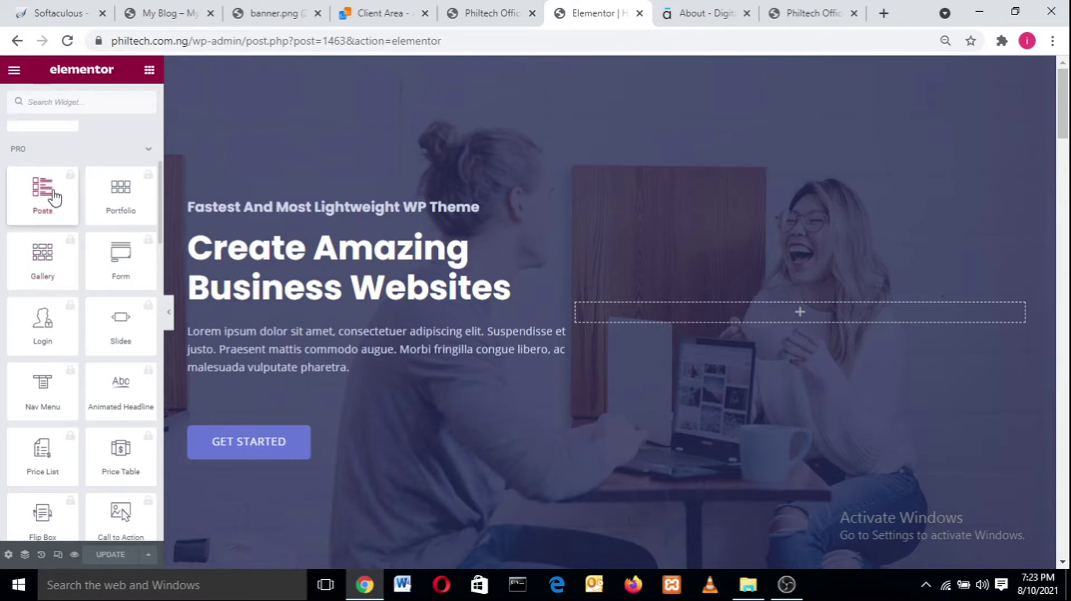
# - Scroll through the Elementor widget panel and canvas, then bring up the reference homepage
pyautogui.scroll(-5, 160, 209)
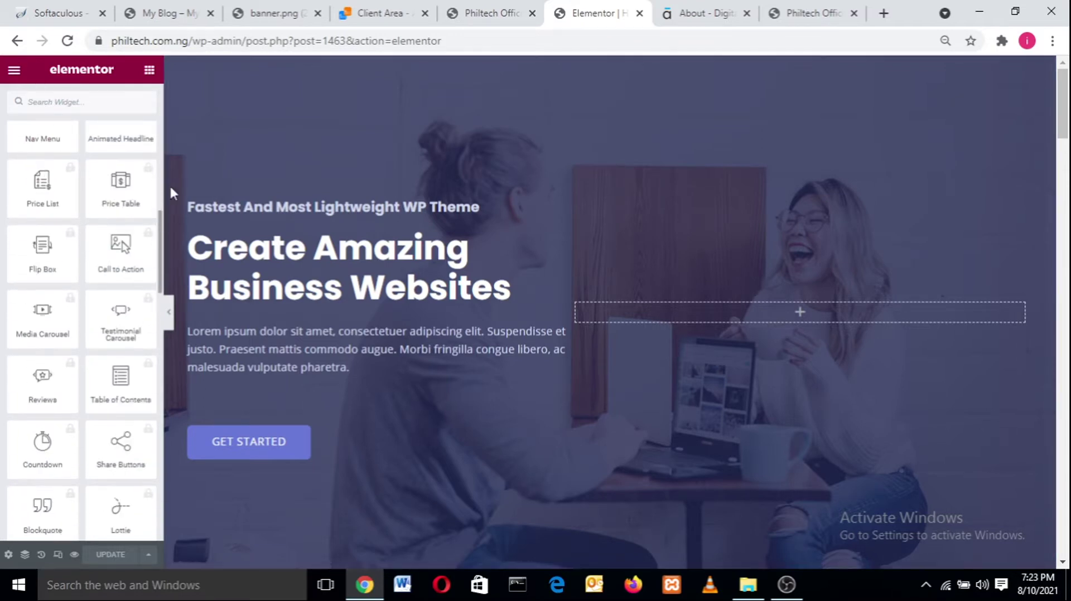
pyautogui.scroll(5, 158, 223)
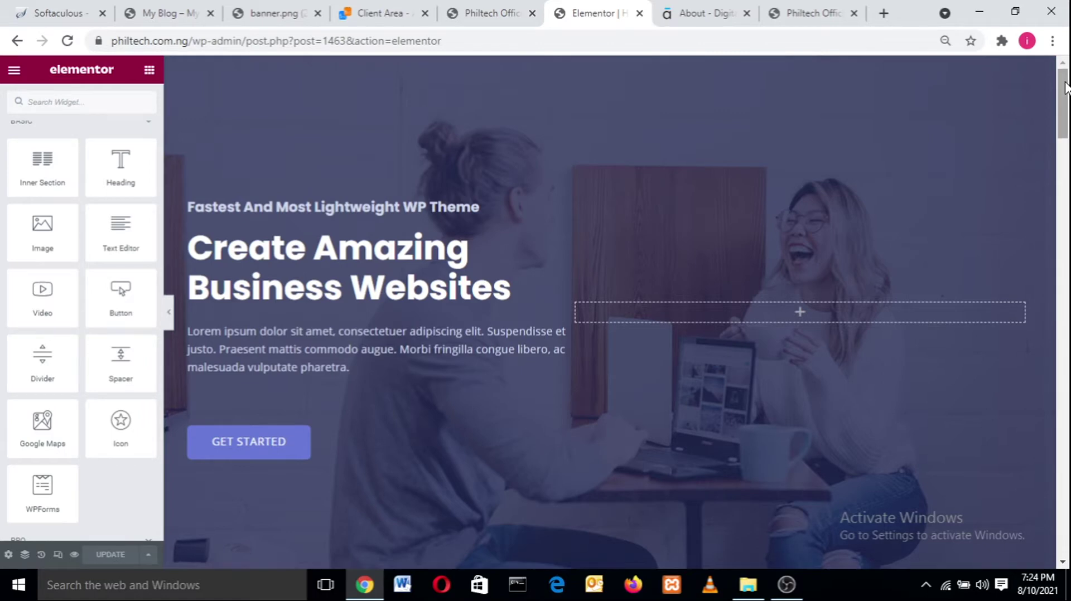
pyautogui.scroll(-2, 1068, 89)
pyautogui.scroll(2, 1068, 90)
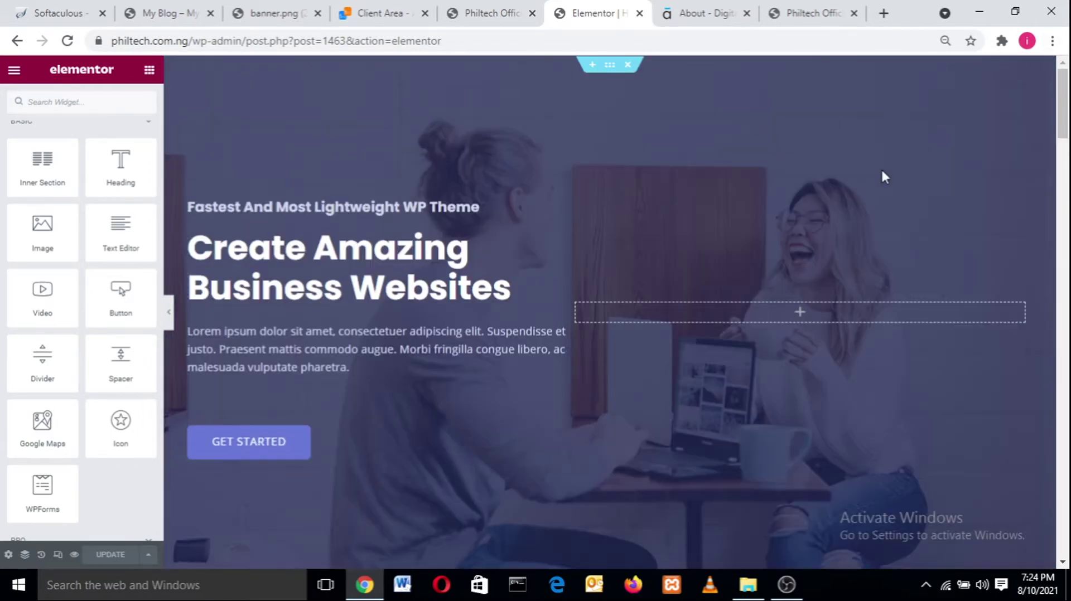
pyautogui.click(156, 10)
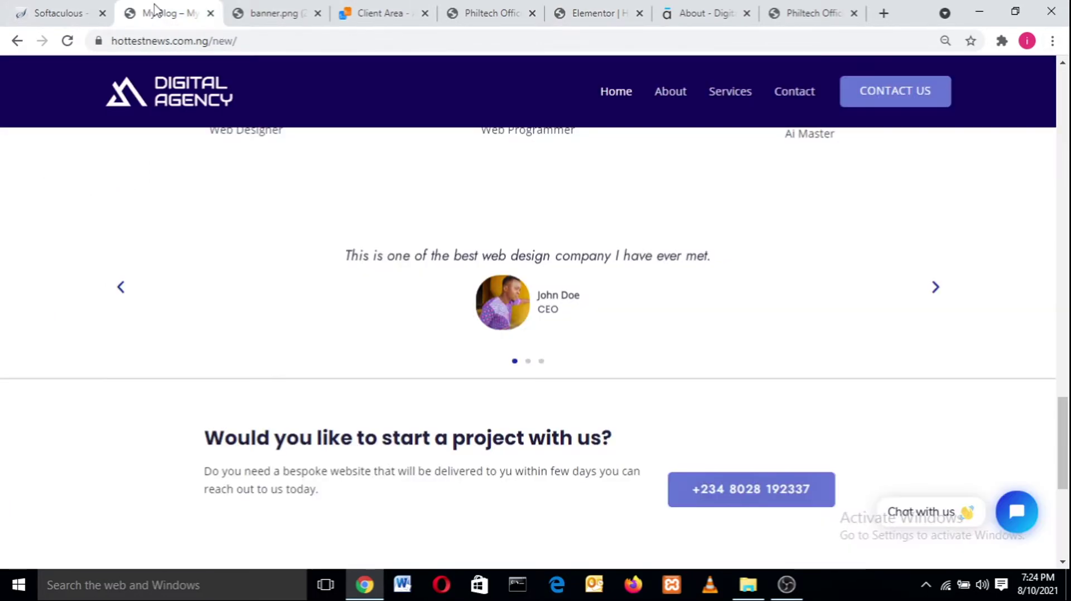
# - Select the reference site's hero heading text, check the live Philtech site, then return to Elementor
pyautogui.moveTo(1062, 470); pyautogui.dragTo(1067, 115)
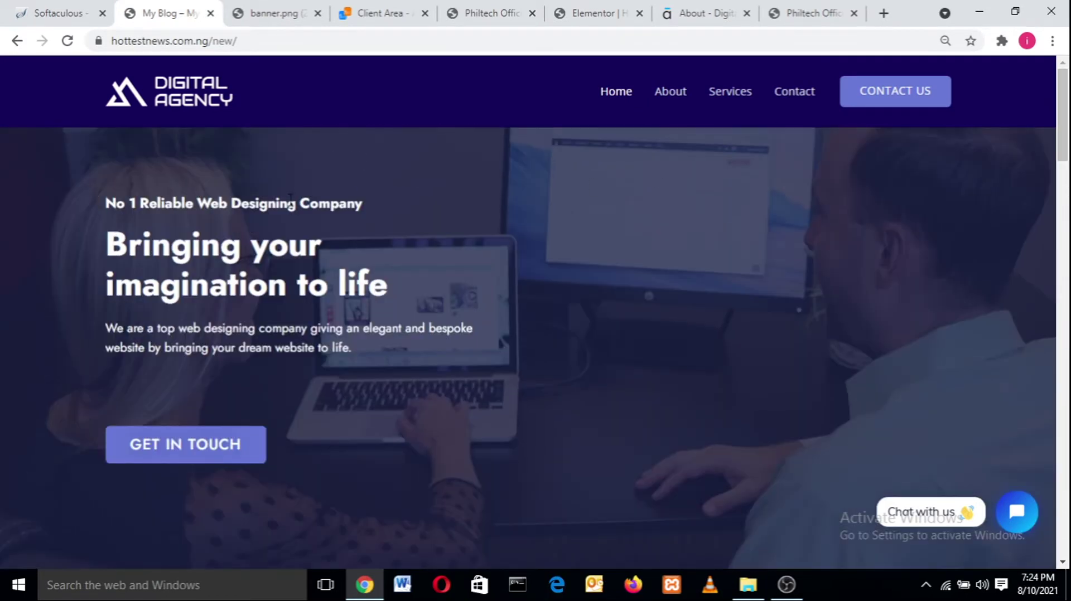
pyautogui.moveTo(67, 161); pyautogui.dragTo(466, 384)
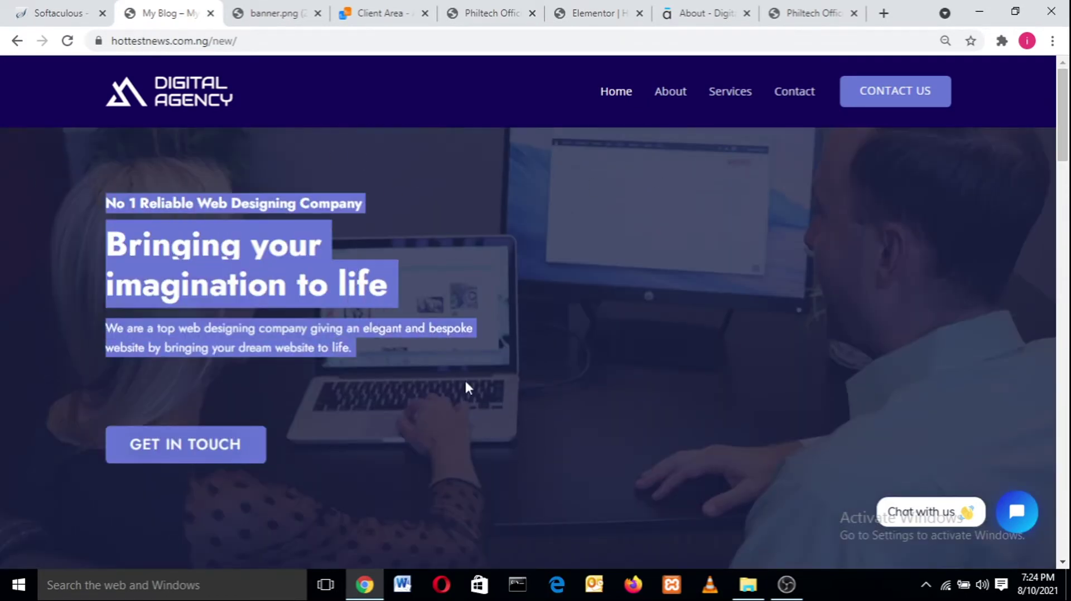
pyautogui.tripleClick(586, 279)
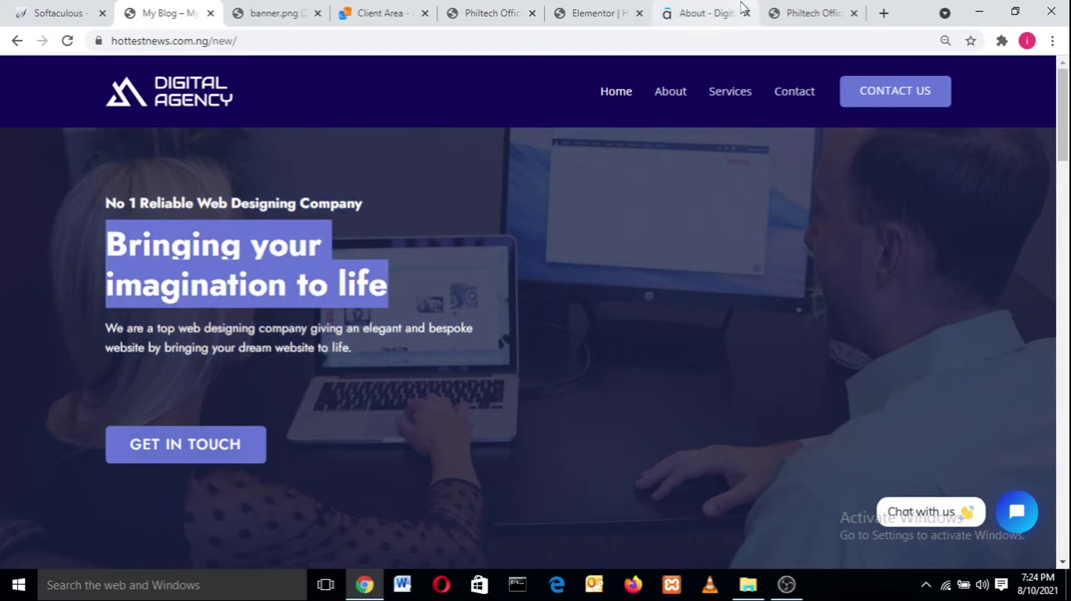
pyautogui.click(808, 12)
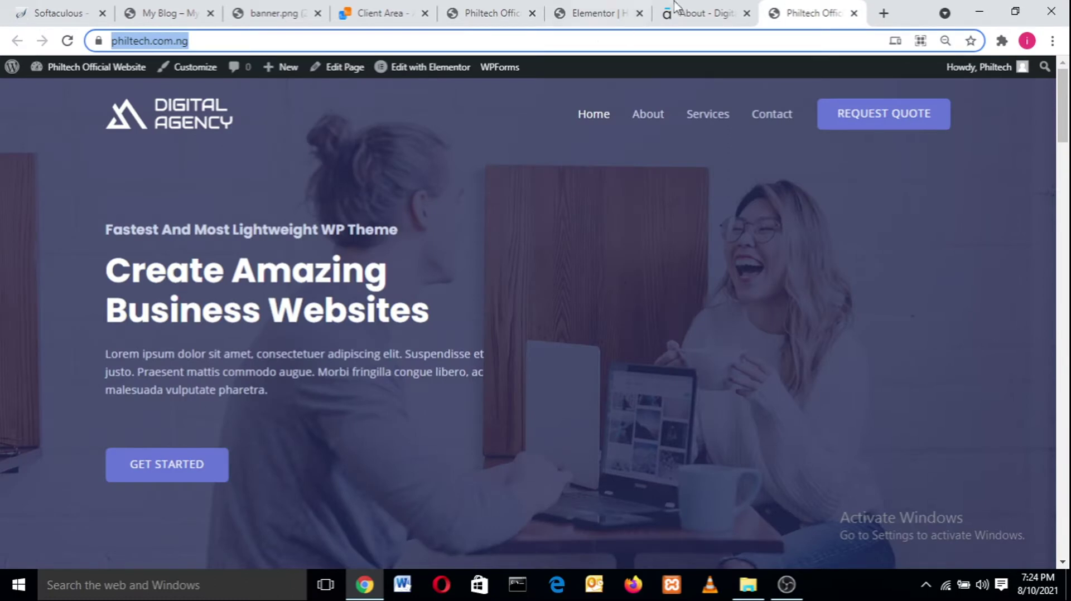
pyautogui.click(616, 11)
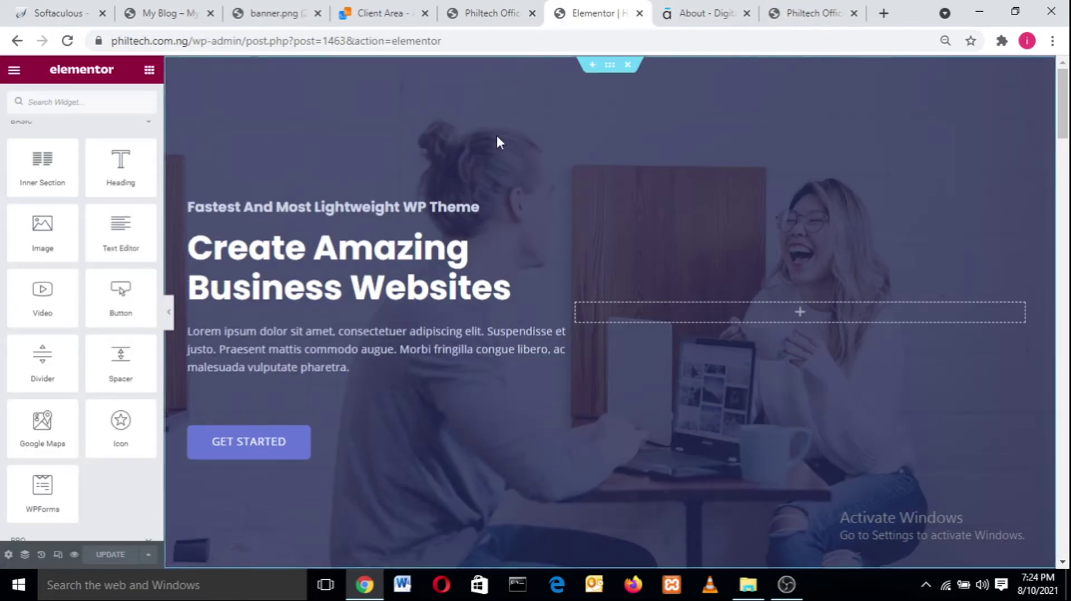
pyautogui.click(607, 66)
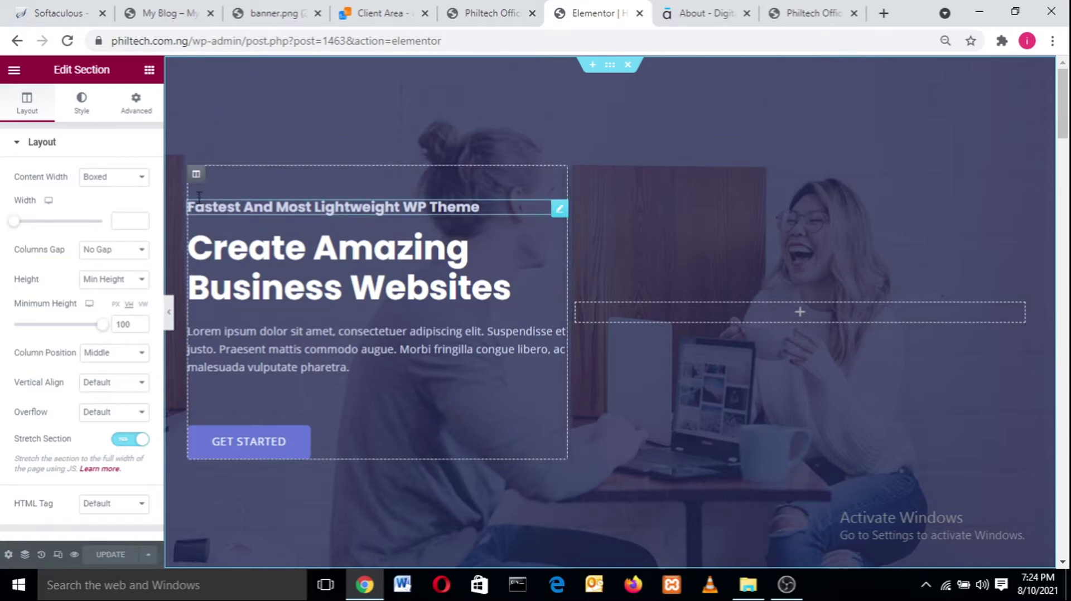
pyautogui.click(196, 175)
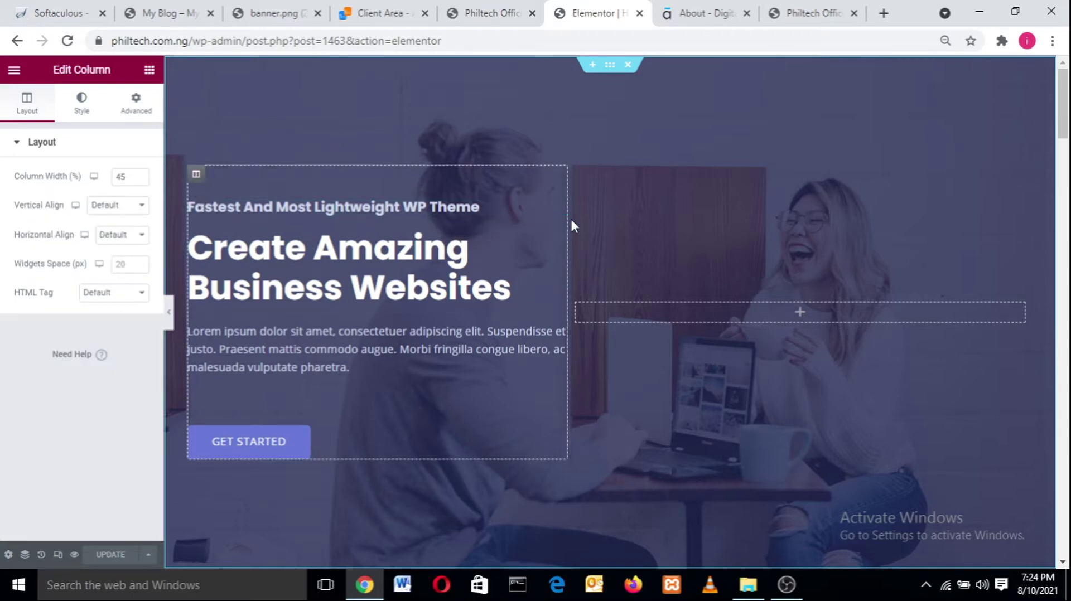
pyautogui.click(638, 316)
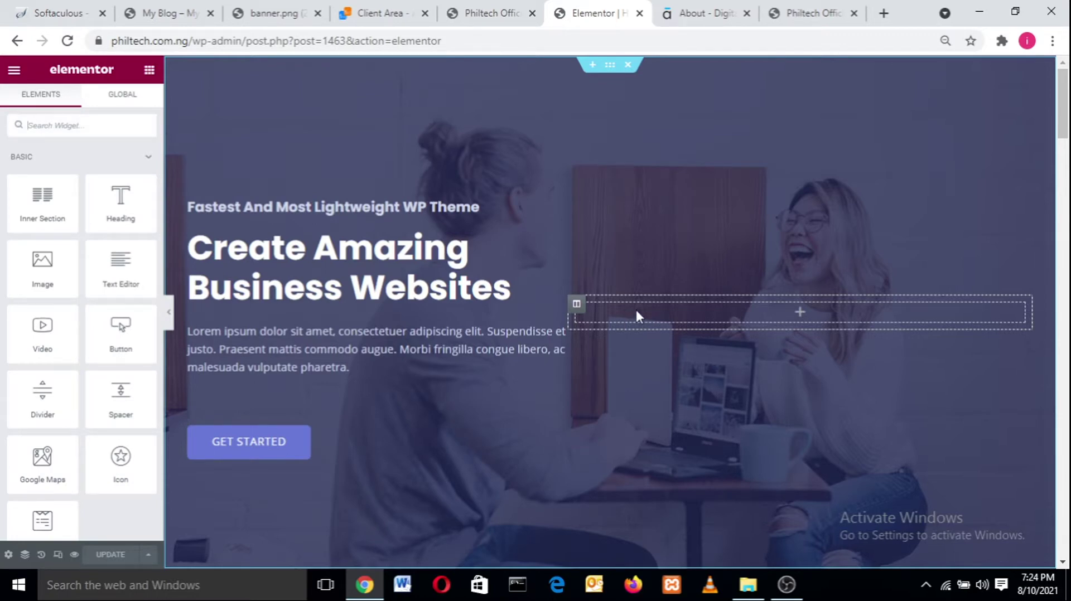
pyautogui.rightClick(577, 307)
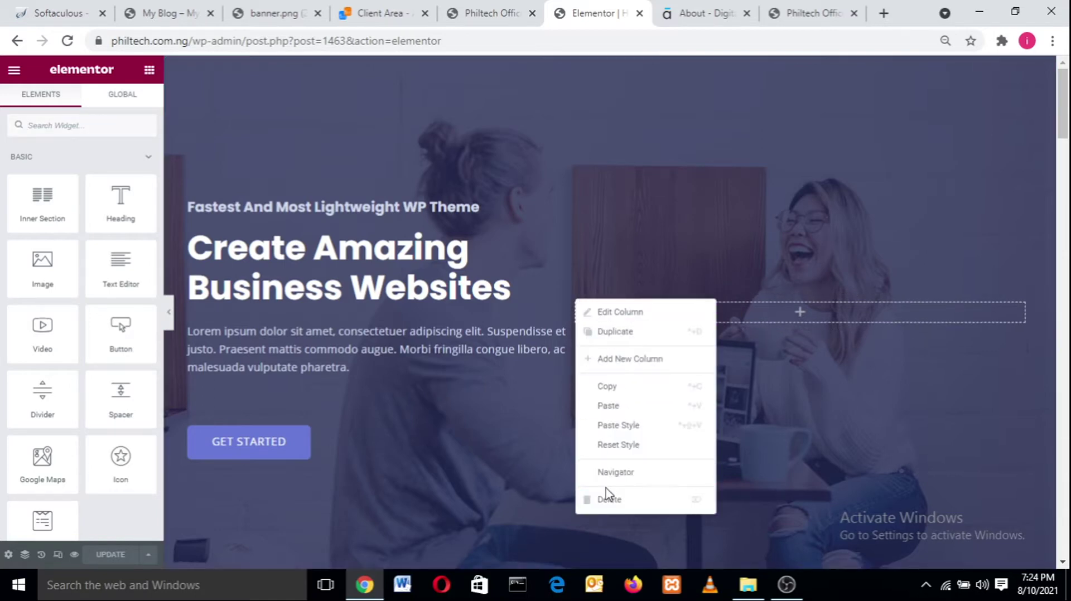
pyautogui.click(607, 502)
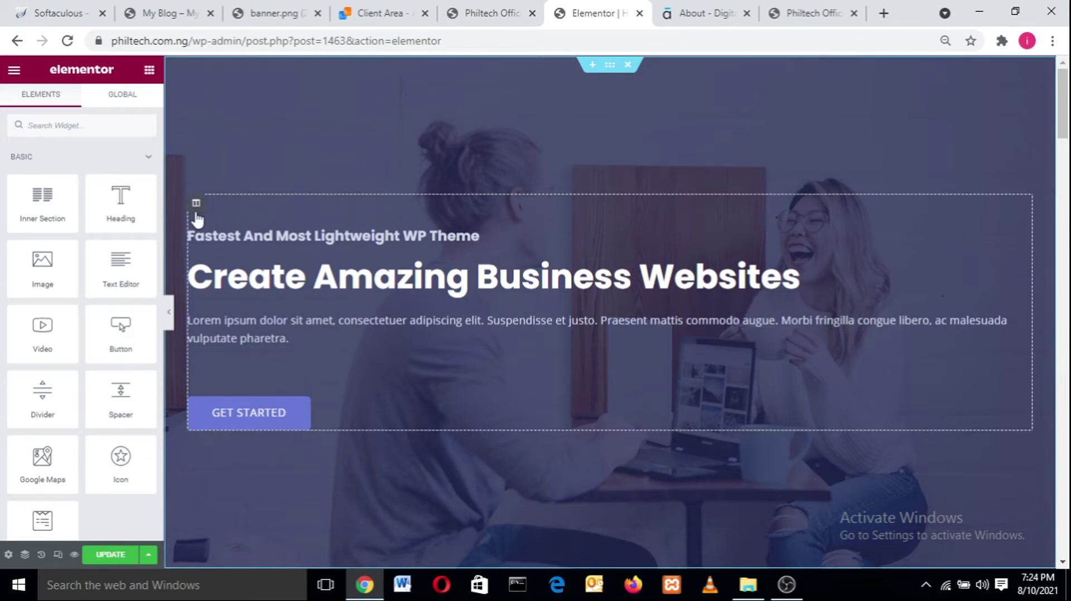
pyautogui.moveTo(746, 280); pyautogui.dragTo(291, 241)
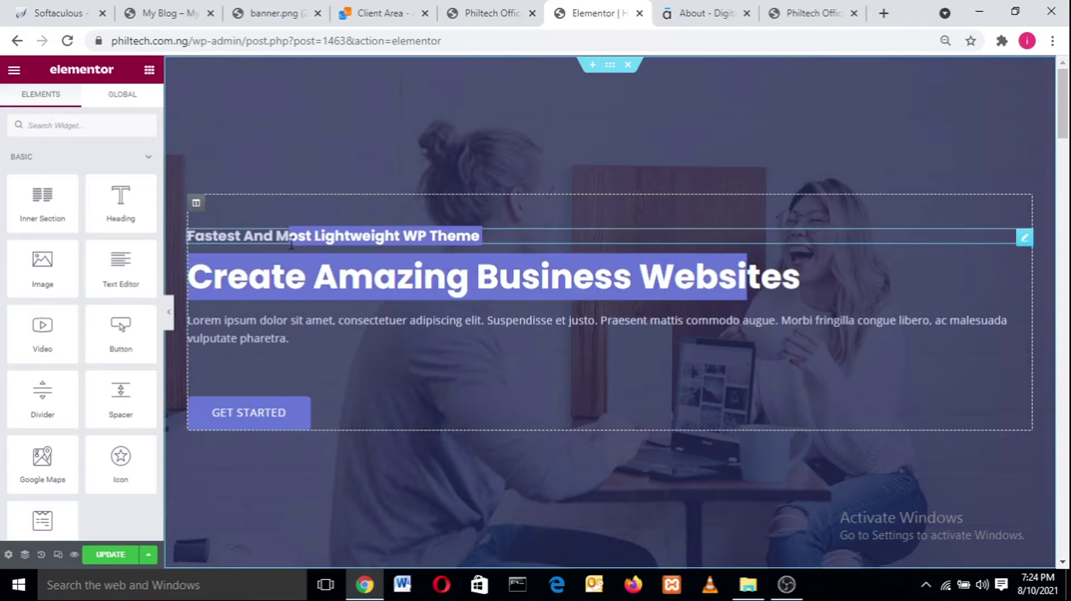
pyautogui.hotkey('ctrl', 'z')
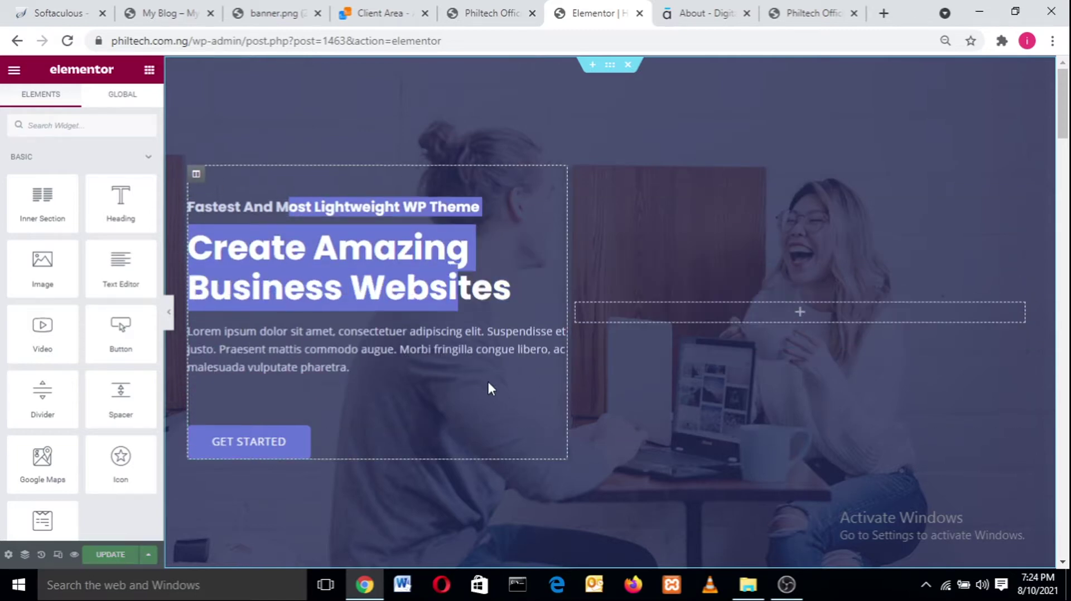
pyautogui.click(629, 319)
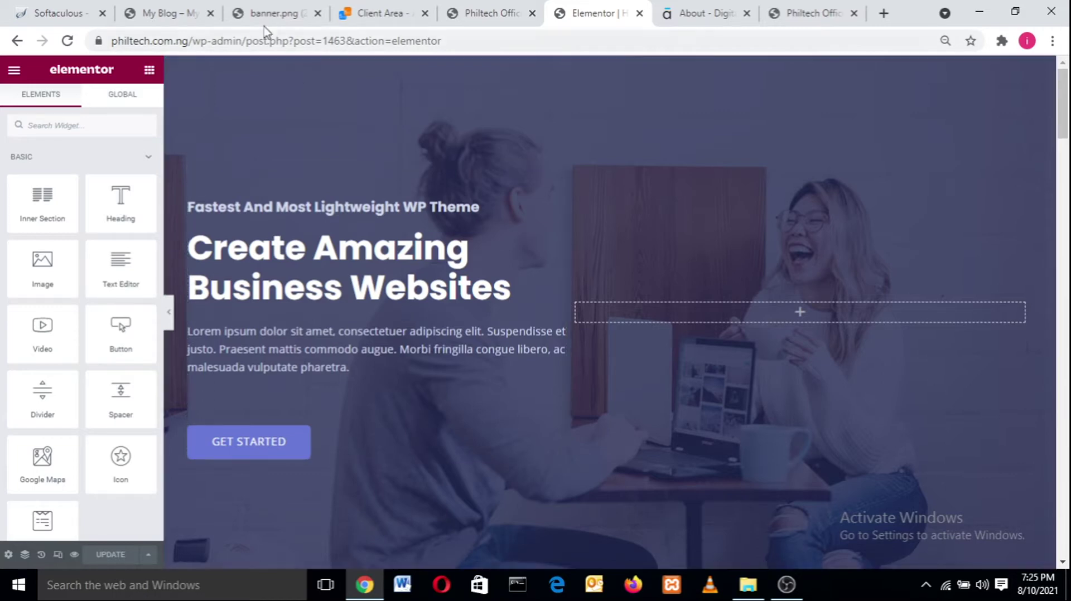
# - Inspect the settings of the hero section, its subheading and its main heading
pyautogui.click(610, 68)
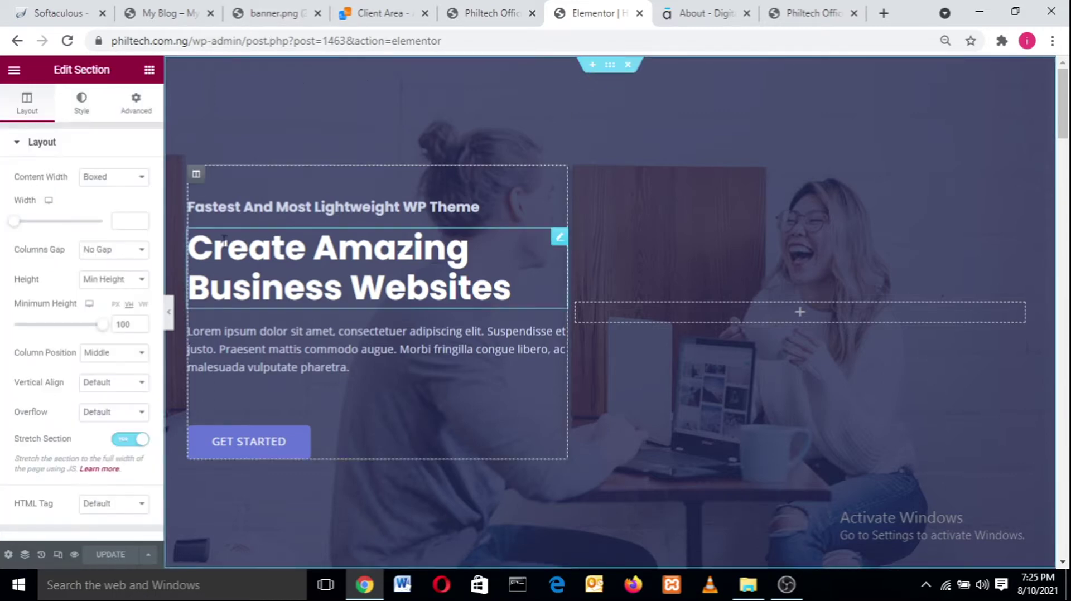
pyautogui.click(243, 205)
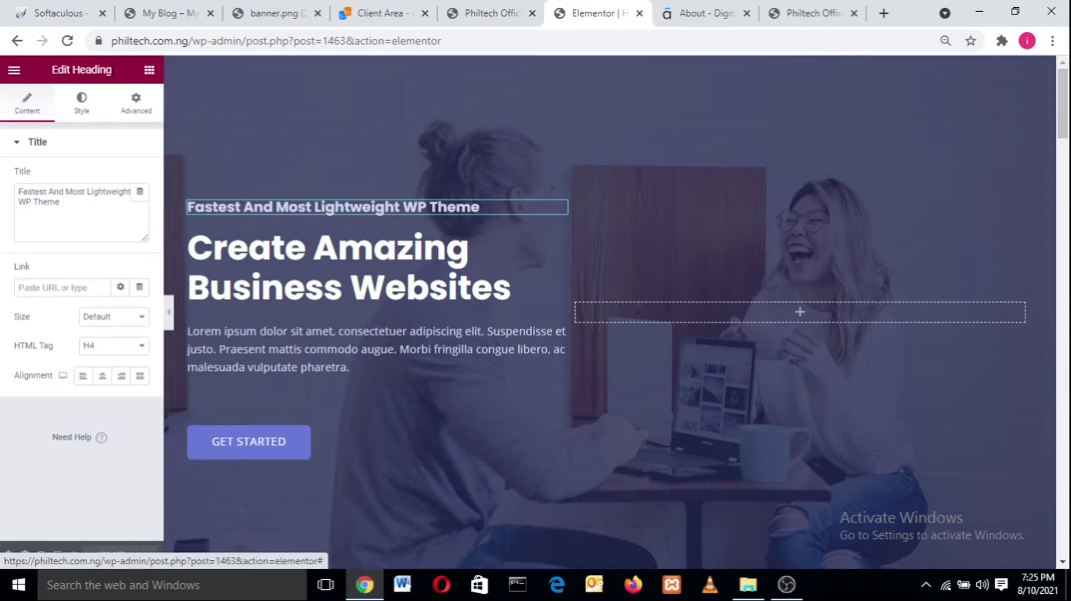
pyautogui.moveTo(114, 69); pyautogui.dragTo(38, 66)
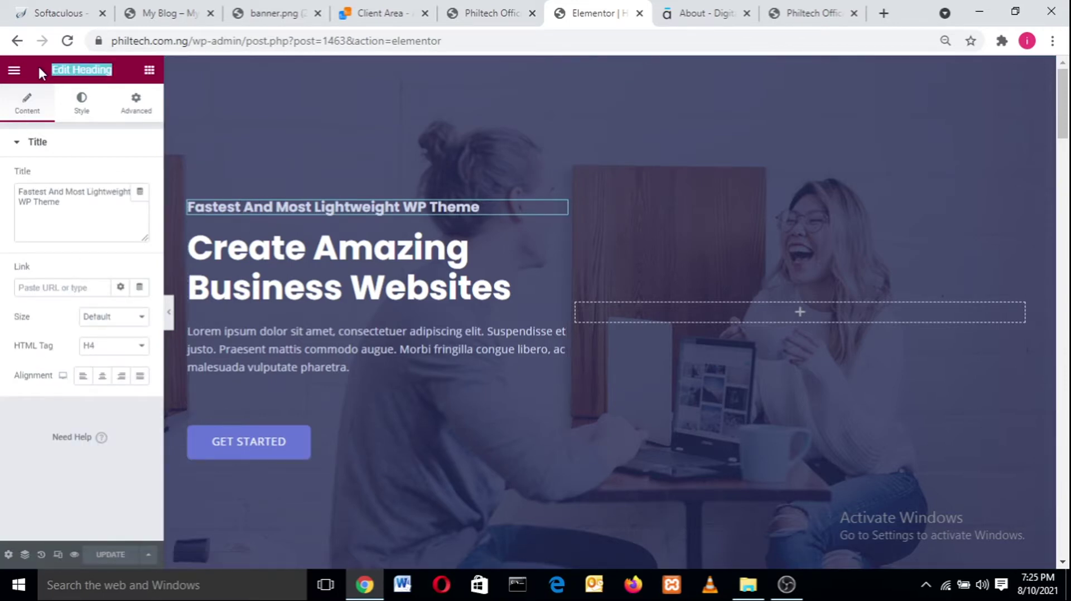
pyautogui.doubleClick(355, 203)
pyautogui.click(351, 284)
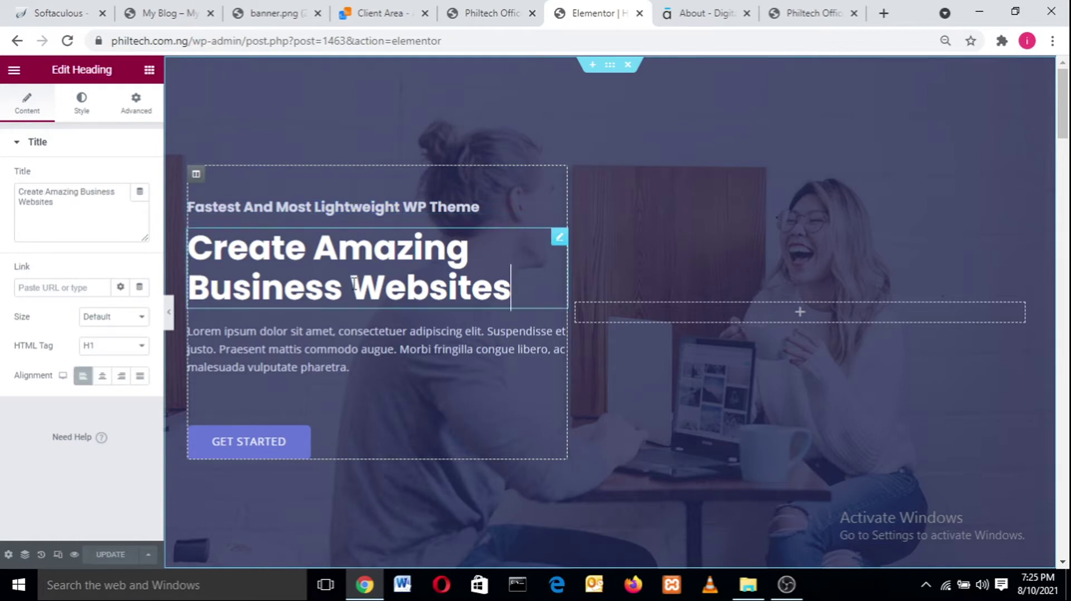
pyautogui.doubleClick(354, 283)
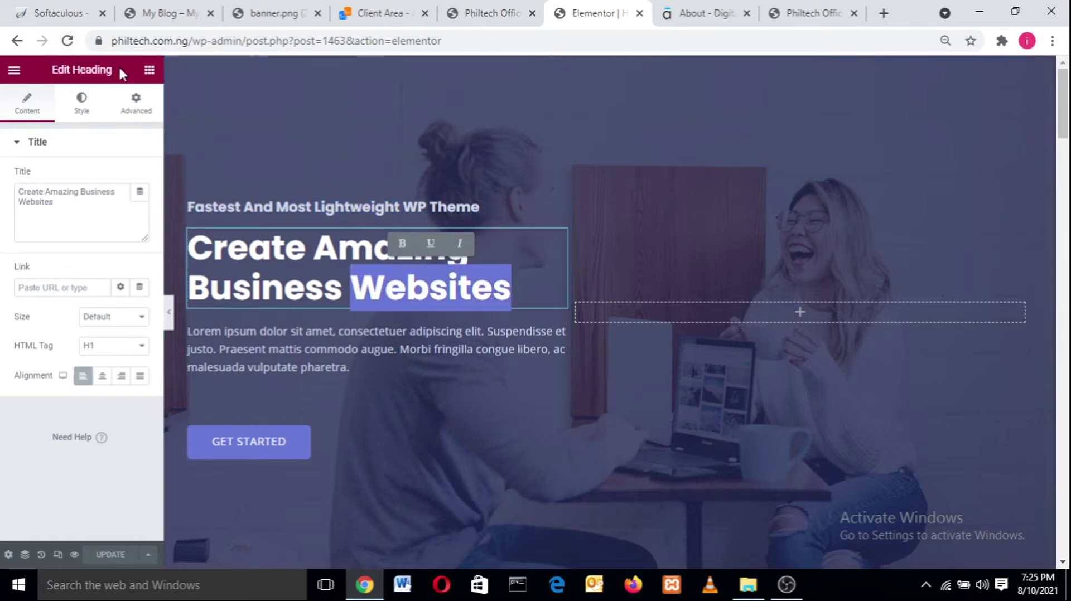
pyautogui.moveTo(118, 71); pyautogui.dragTo(21, 80)
pyautogui.click(76, 101)
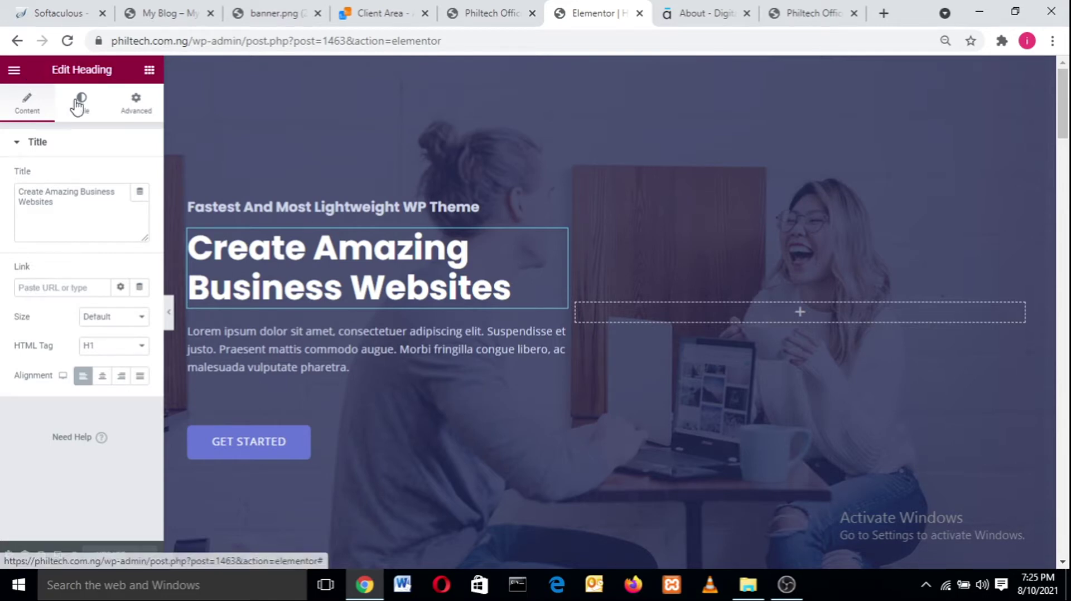
# - Check the paragraph, GET STARTED button and text column settings, ending on the section's layout
pyautogui.click(267, 349)
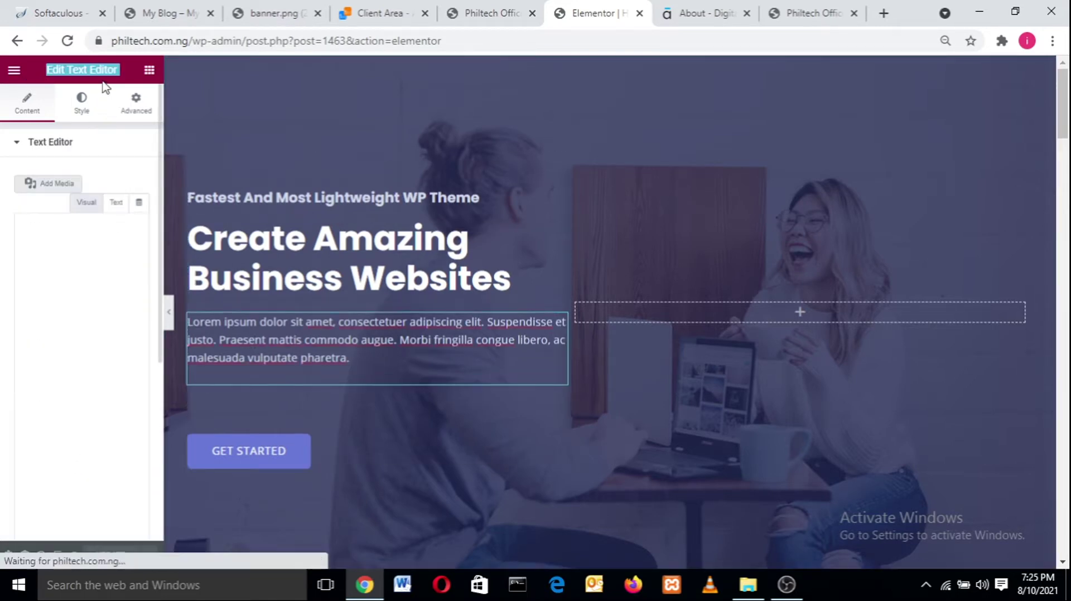
pyautogui.click(241, 457)
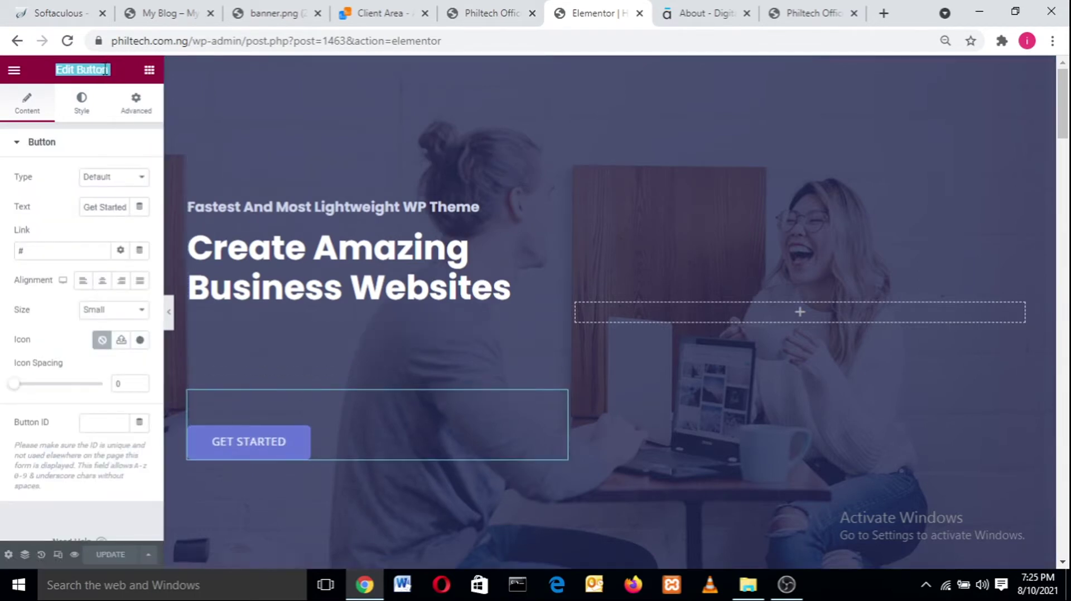
pyautogui.click(610, 67)
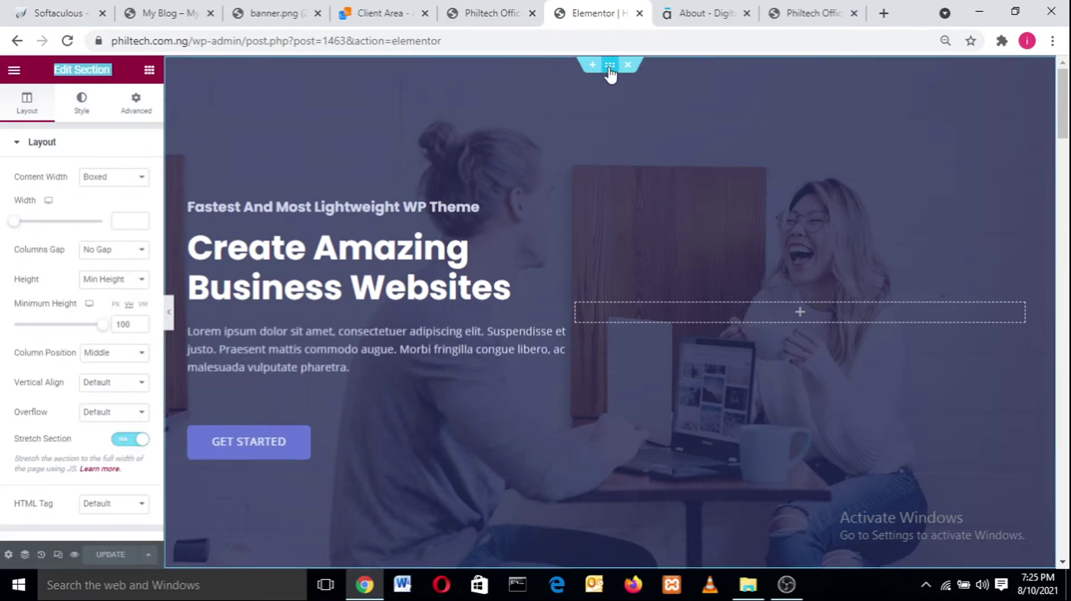
pyautogui.click(196, 174)
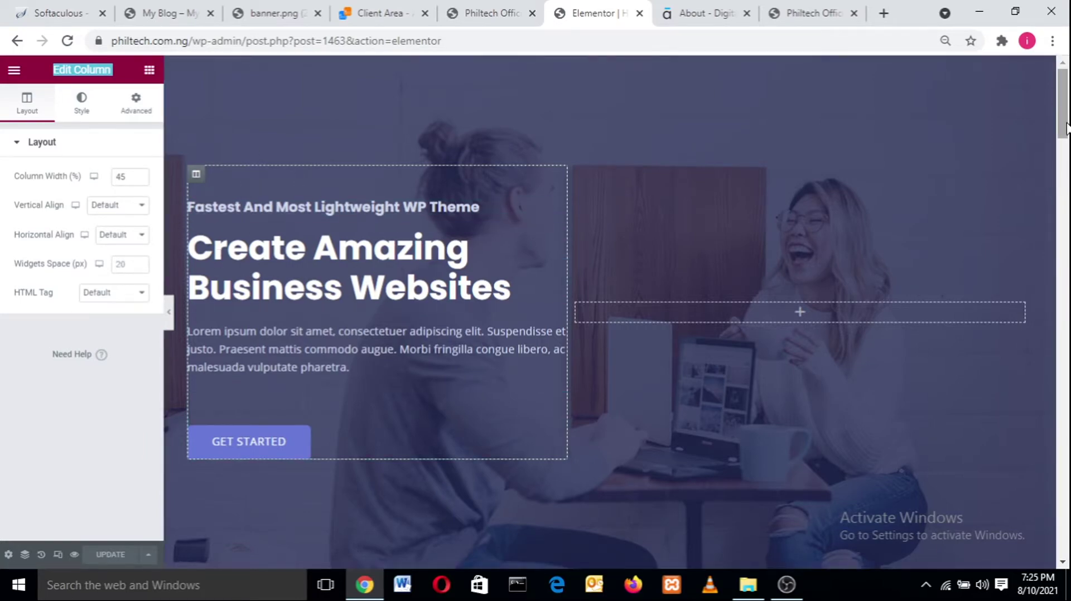
pyautogui.scroll(-8, 1068, 167)
pyautogui.scroll(5, 1068, 113)
pyautogui.scroll(3, 1068, 113)
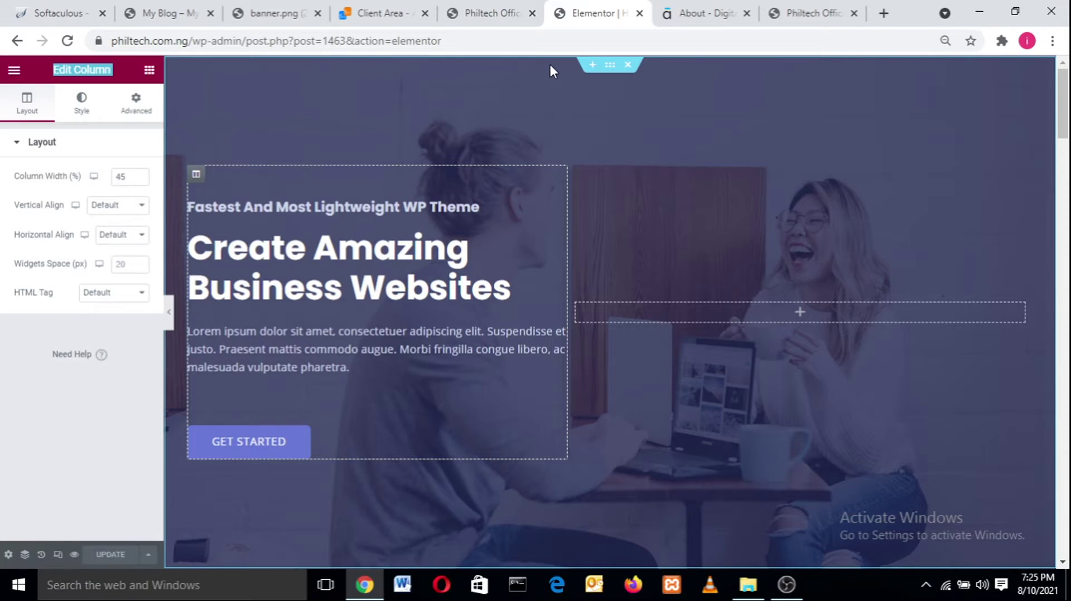
pyautogui.click(608, 71)
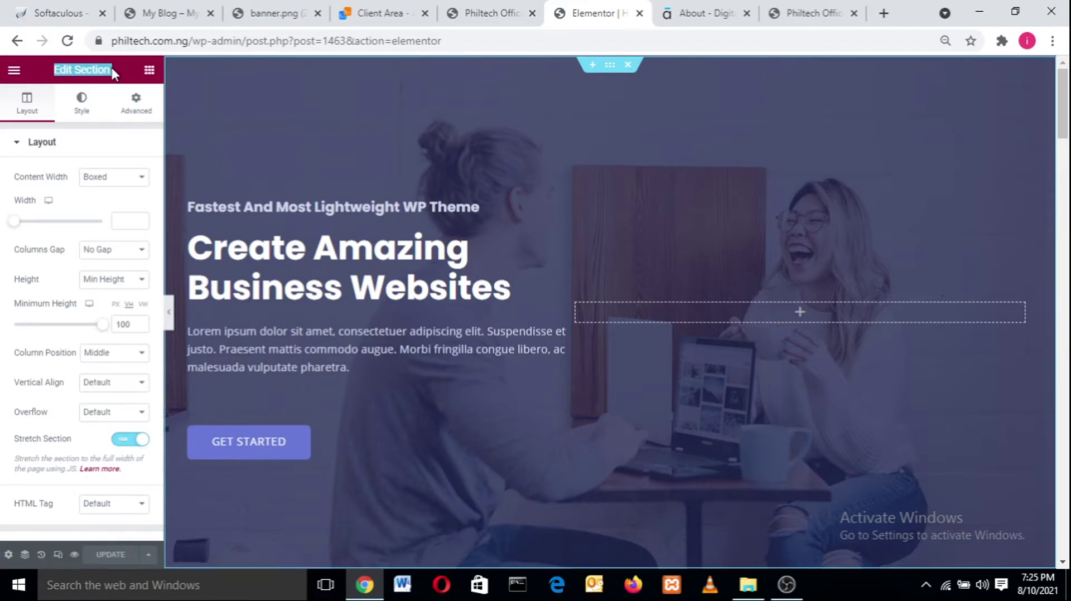
pyautogui.click(129, 67)
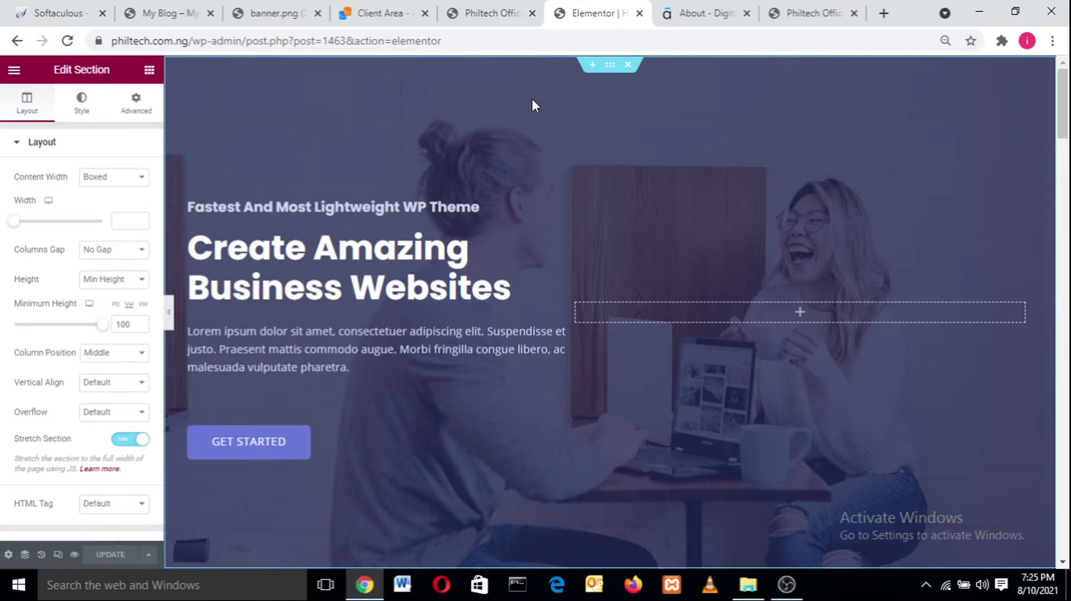
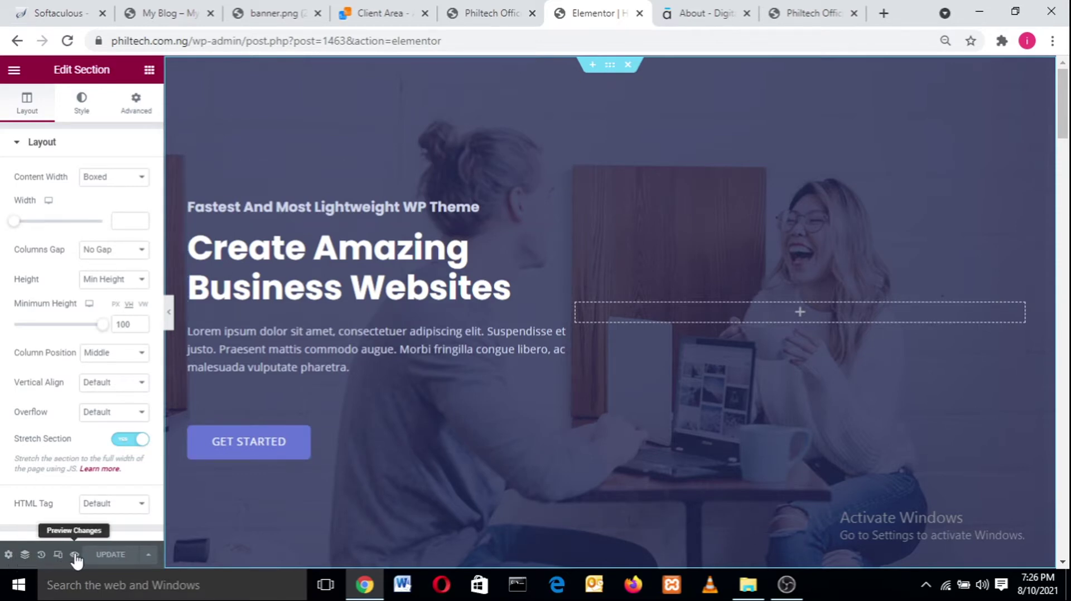
# - Browse the page's seven sections in the Navigator, then close it
pyautogui.click(25, 555)
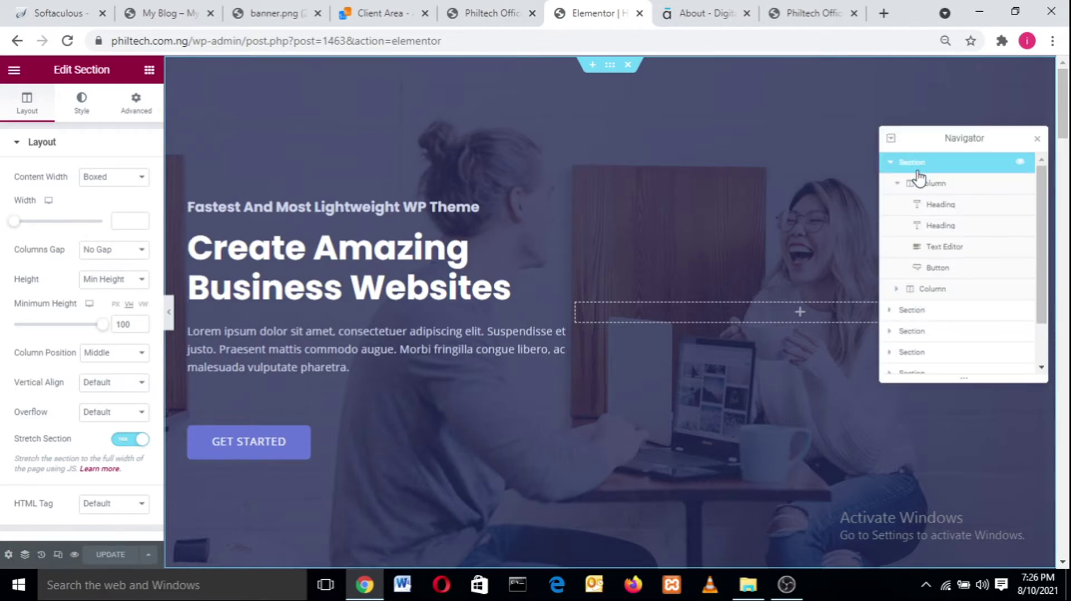
pyautogui.click(890, 162)
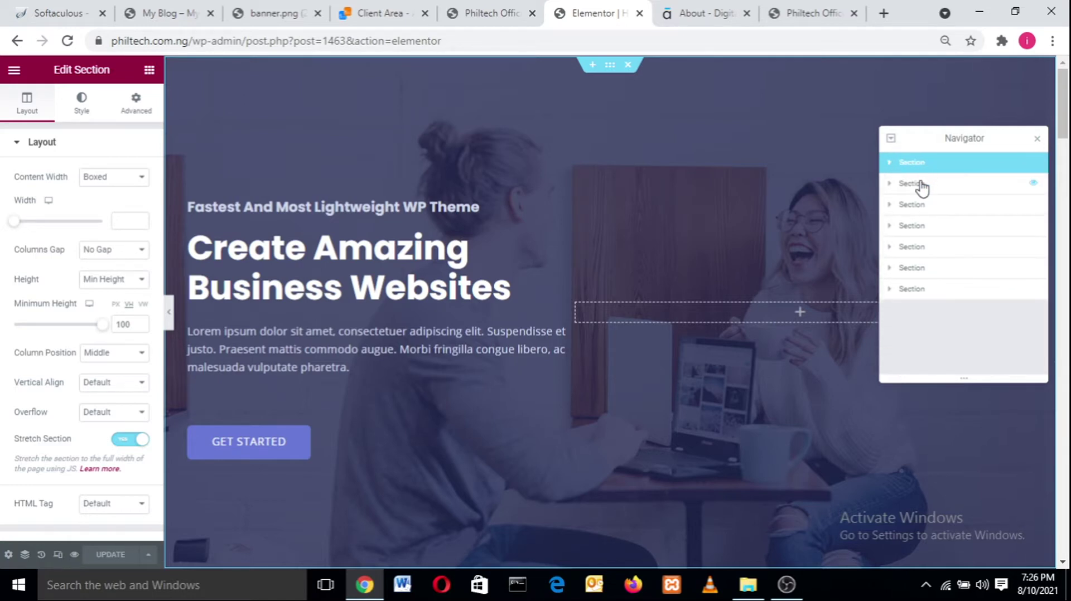
pyautogui.click(920, 184)
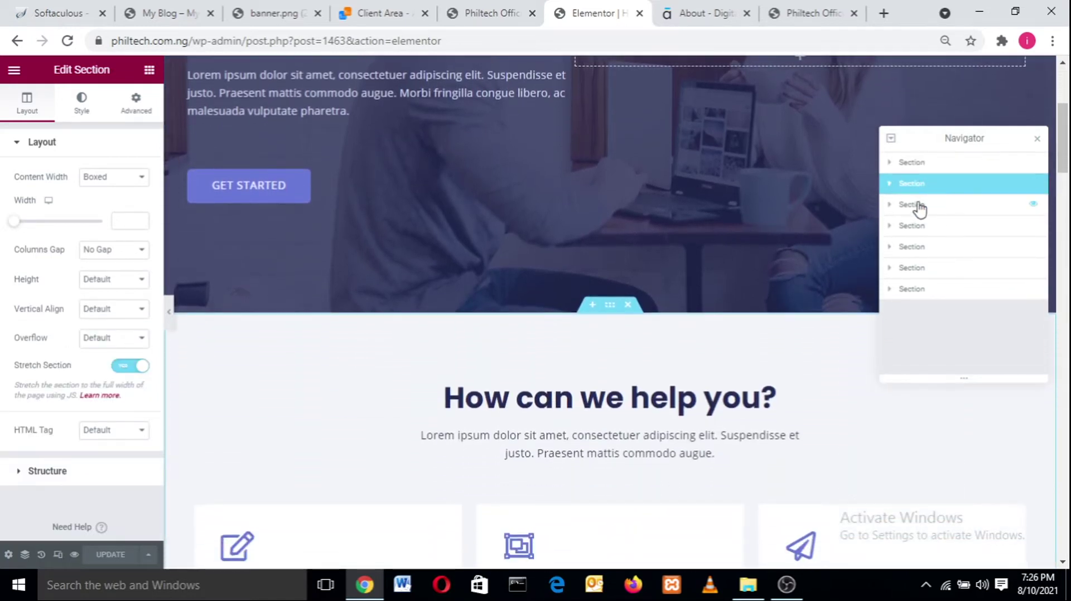
pyautogui.click(919, 206)
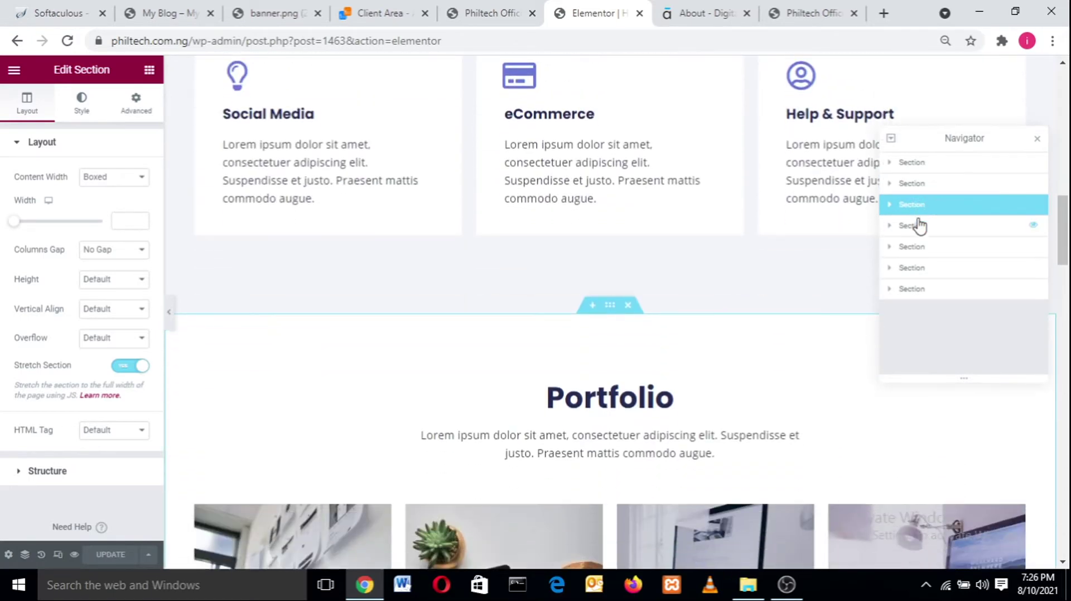
pyautogui.click(918, 230)
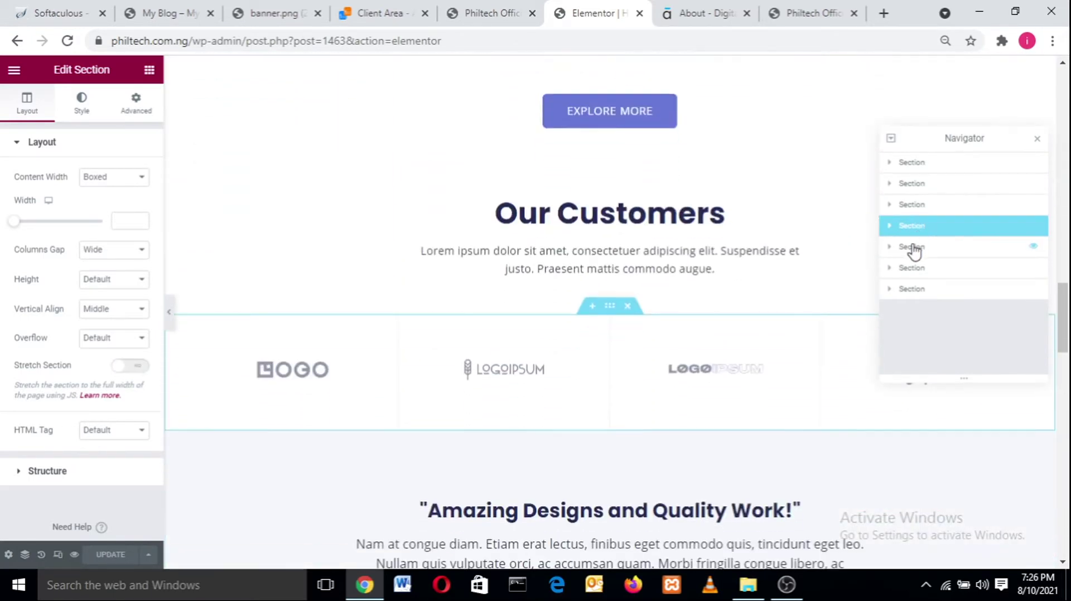
pyautogui.click(917, 245)
pyautogui.click(913, 270)
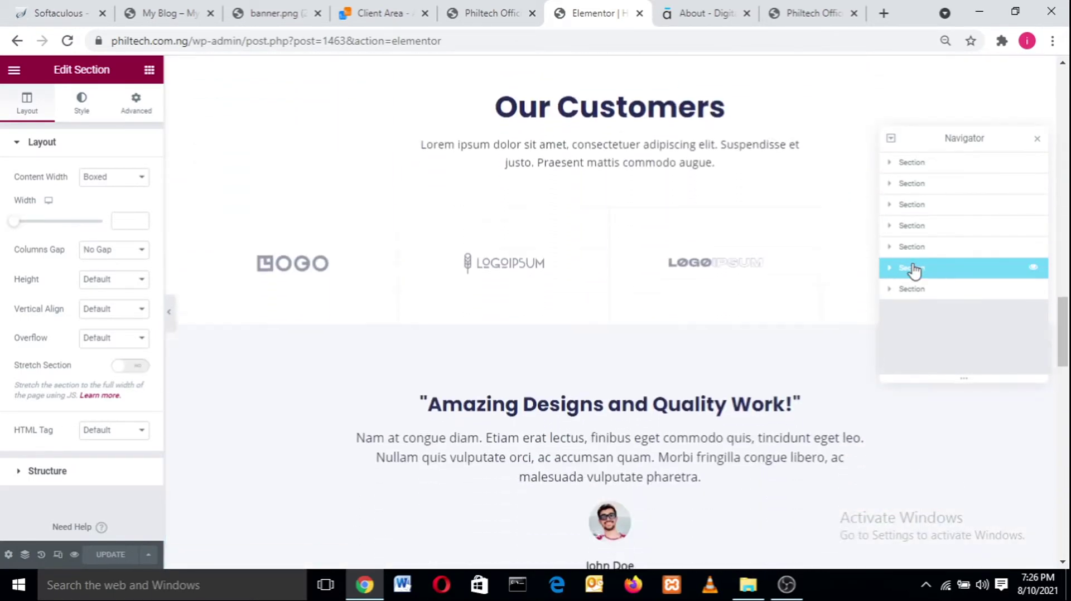
pyautogui.click(914, 290)
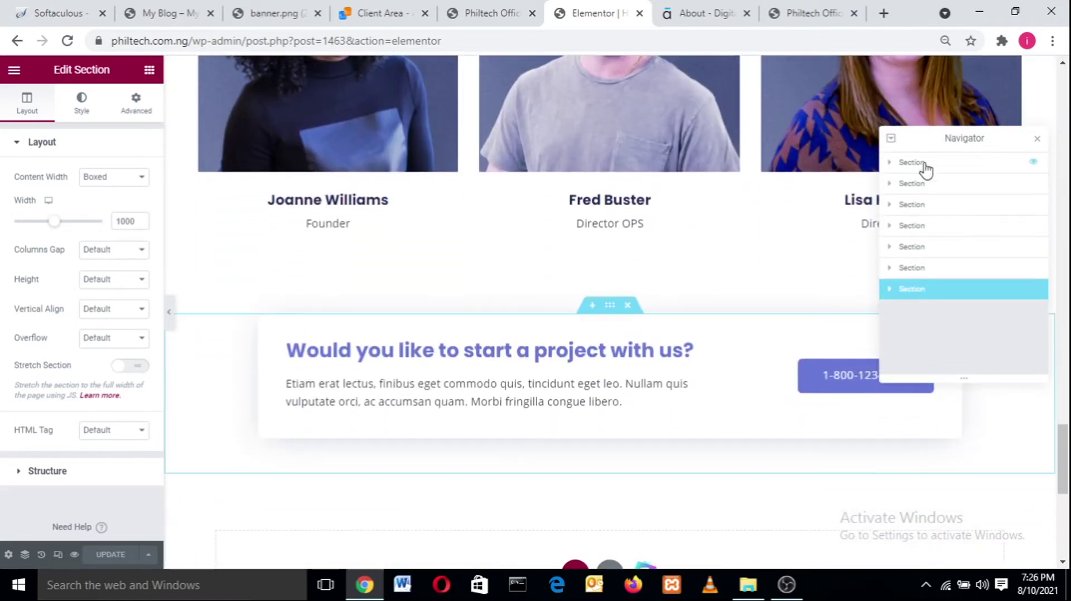
pyautogui.click(933, 164)
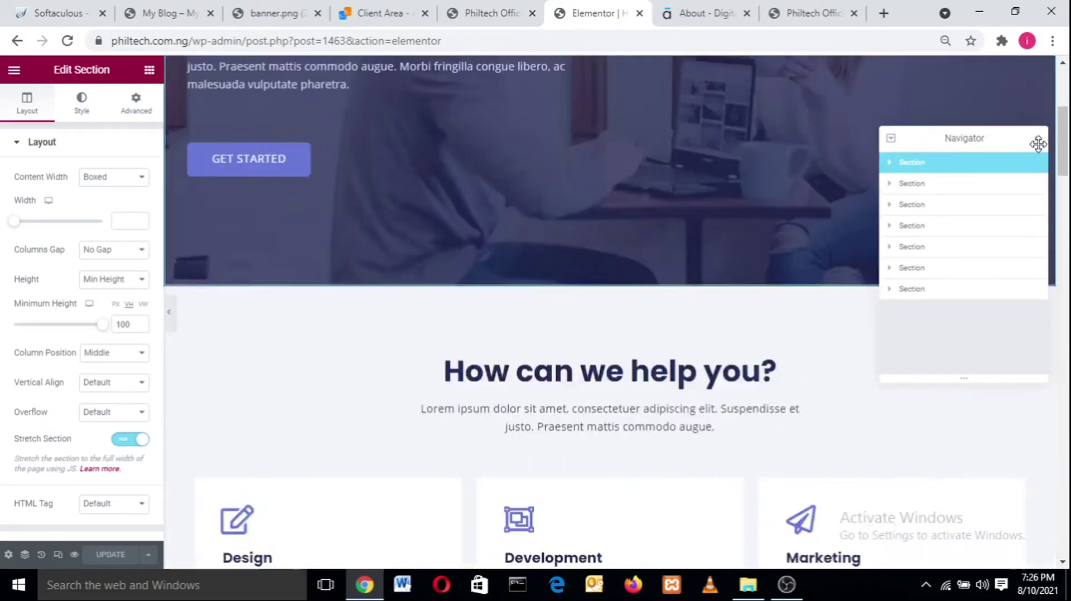
pyautogui.click(1036, 139)
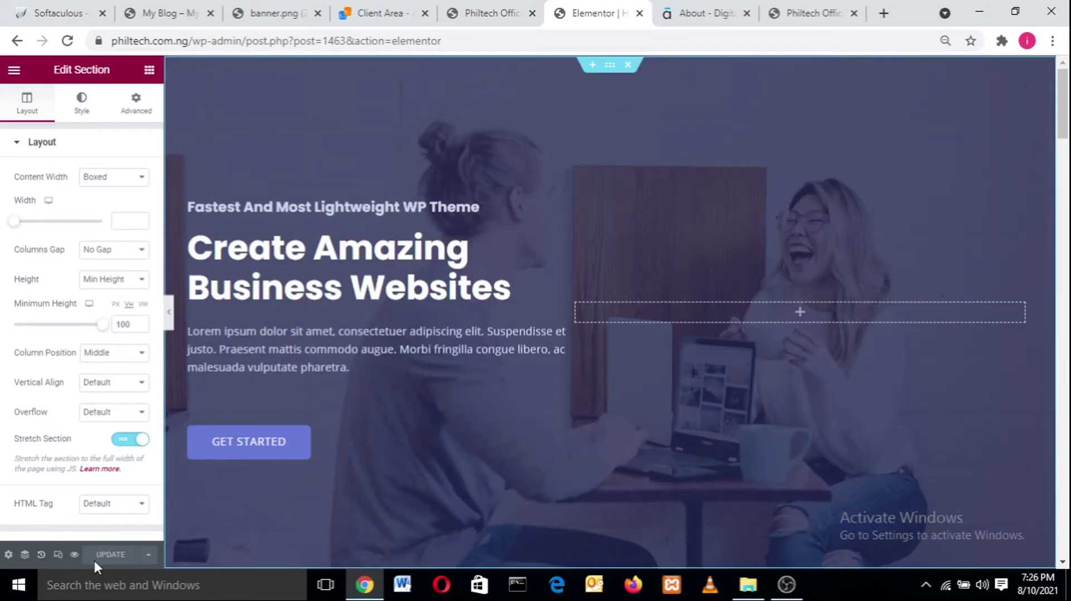
# - Reopen the Navigator and hide, then show again, the hero section
pyautogui.click(25, 555)
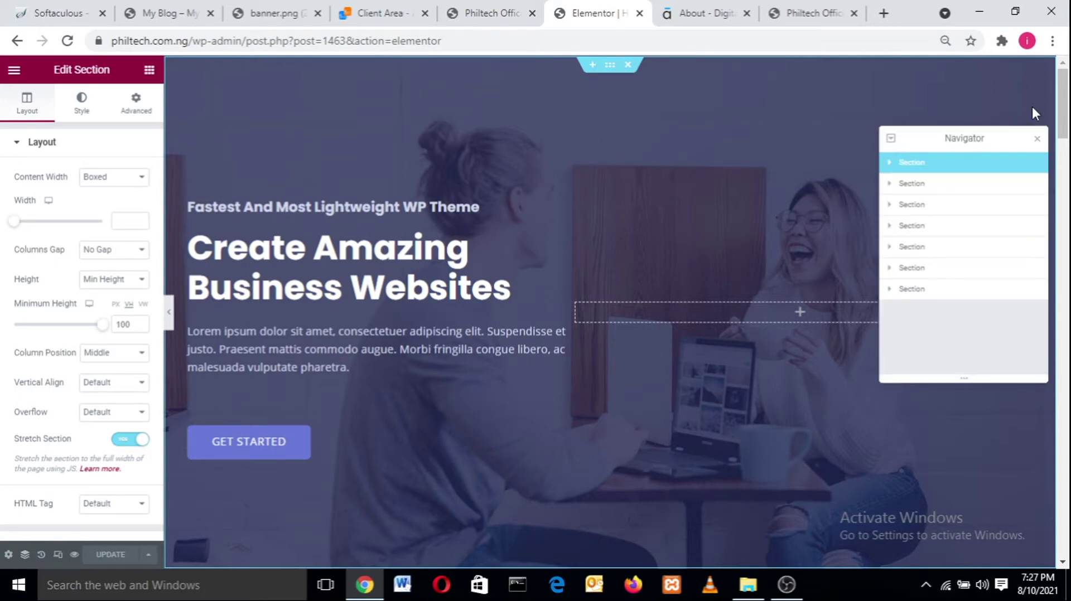
pyautogui.click(949, 166)
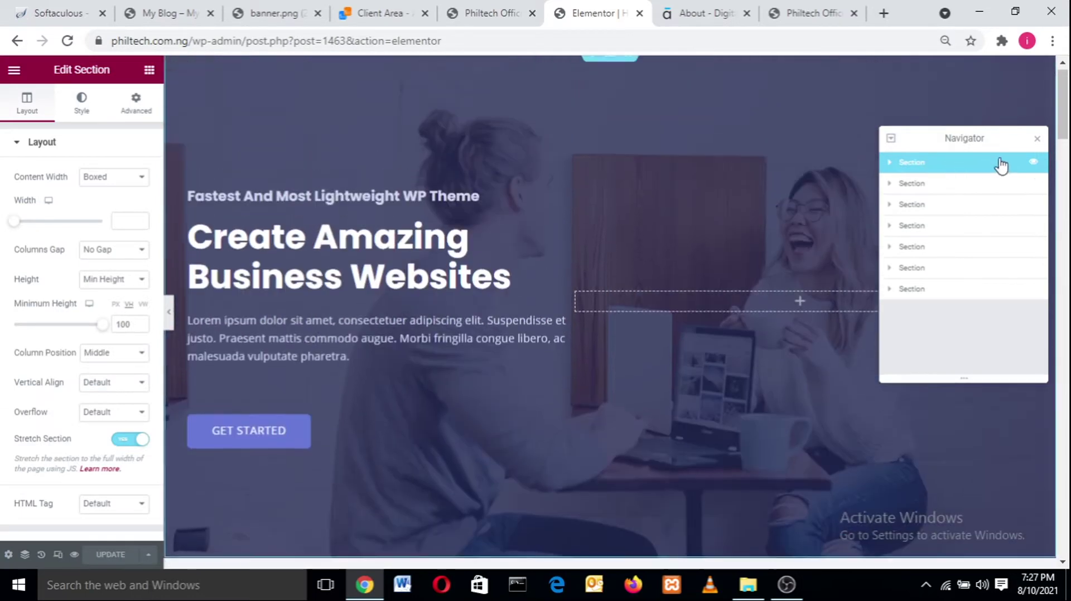
pyautogui.click(1034, 164)
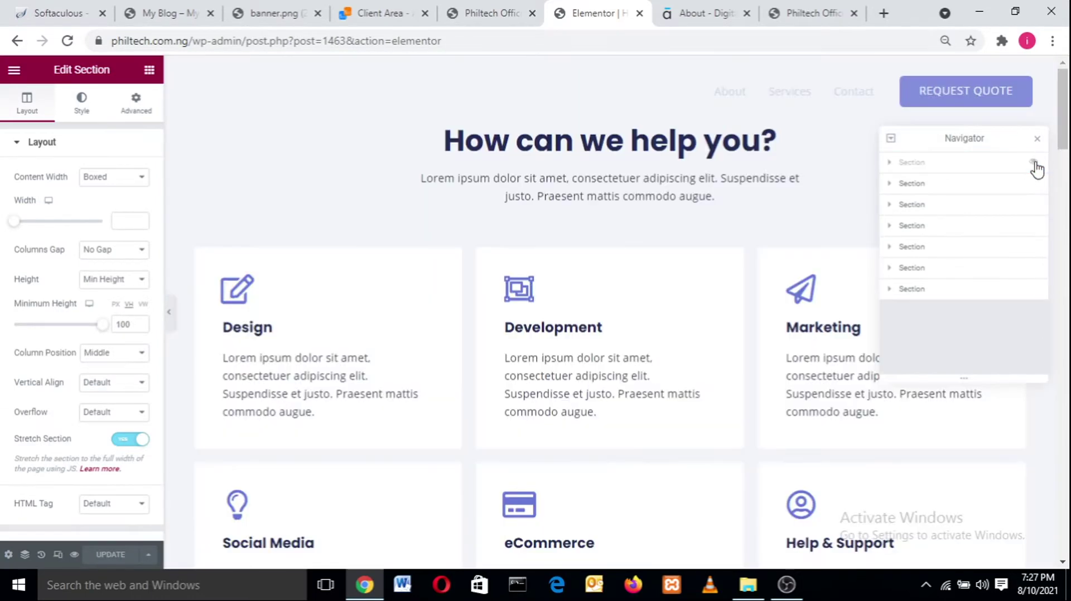
pyautogui.click(1035, 165)
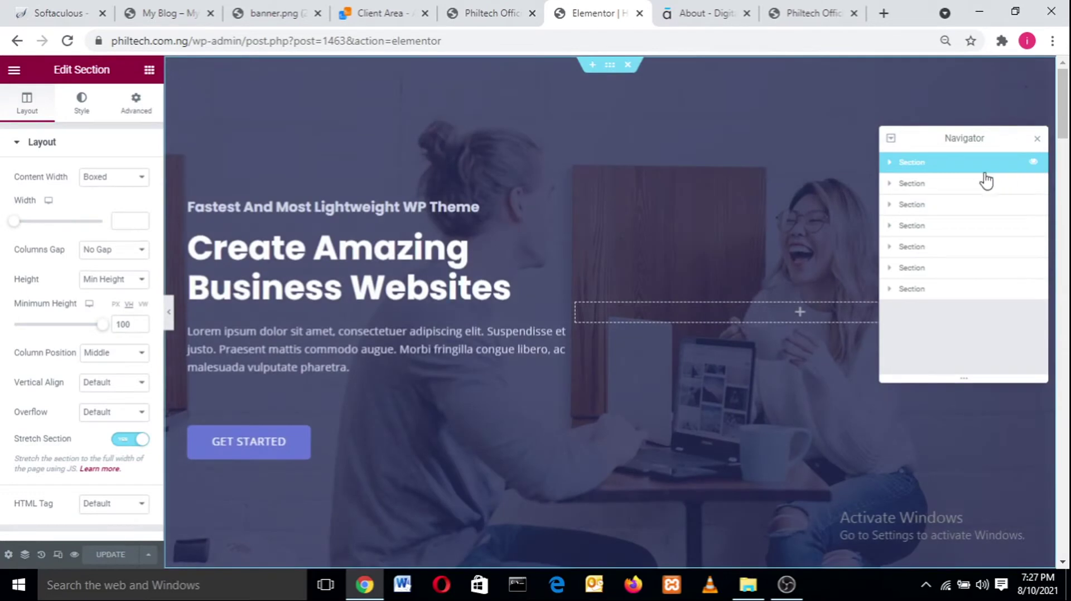
pyautogui.click(945, 185)
pyautogui.click(946, 169)
# - Walk through the hero's columns, two headings, paragraph and GET STARTED button, then collapse it
pyautogui.click(890, 165)
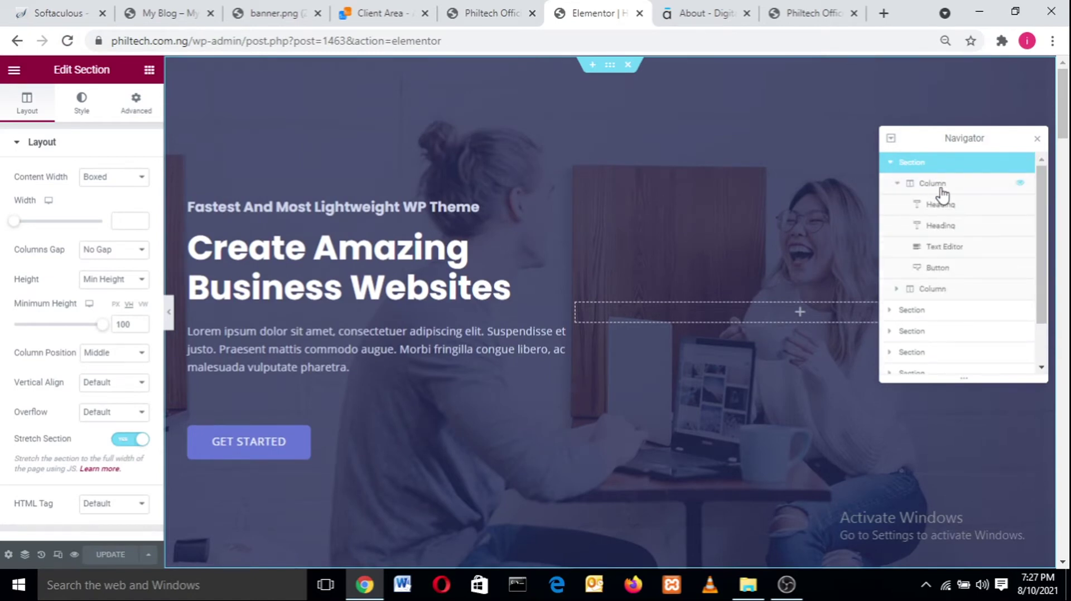
pyautogui.click(941, 192)
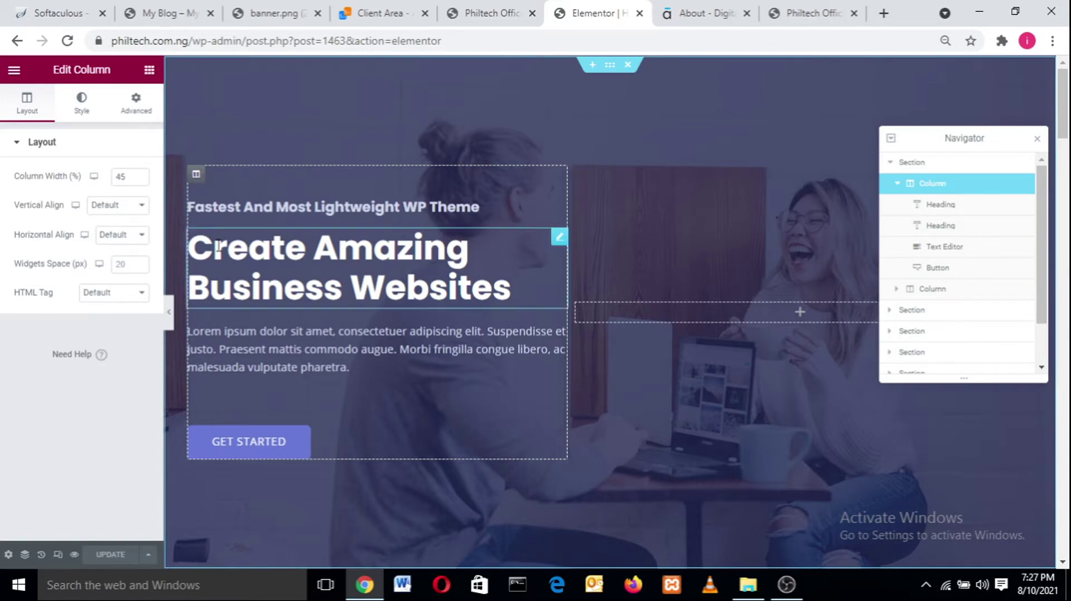
pyautogui.click(969, 209)
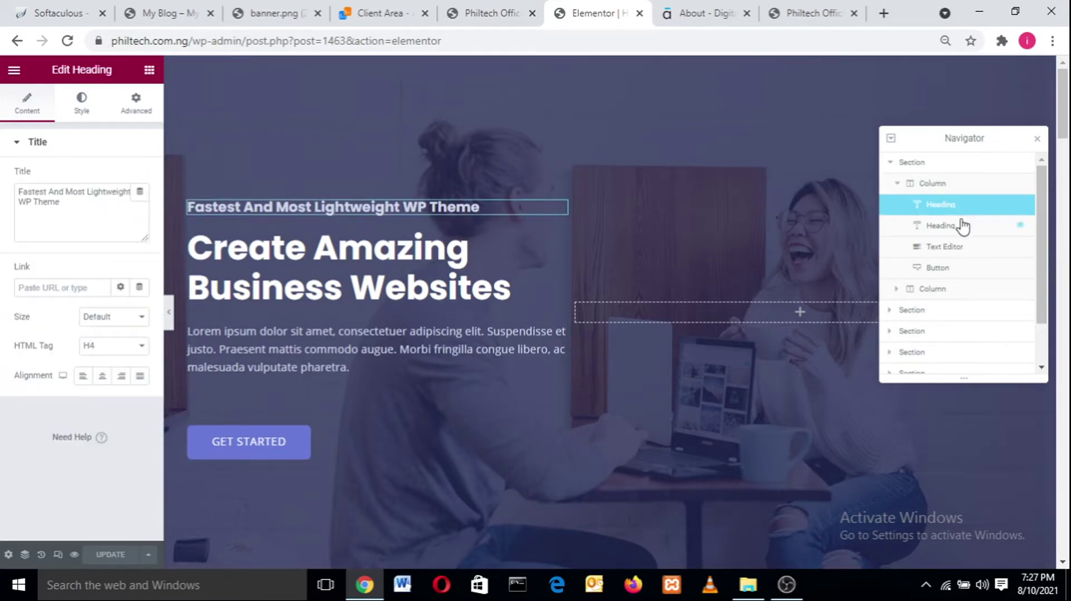
pyautogui.click(957, 226)
pyautogui.click(957, 247)
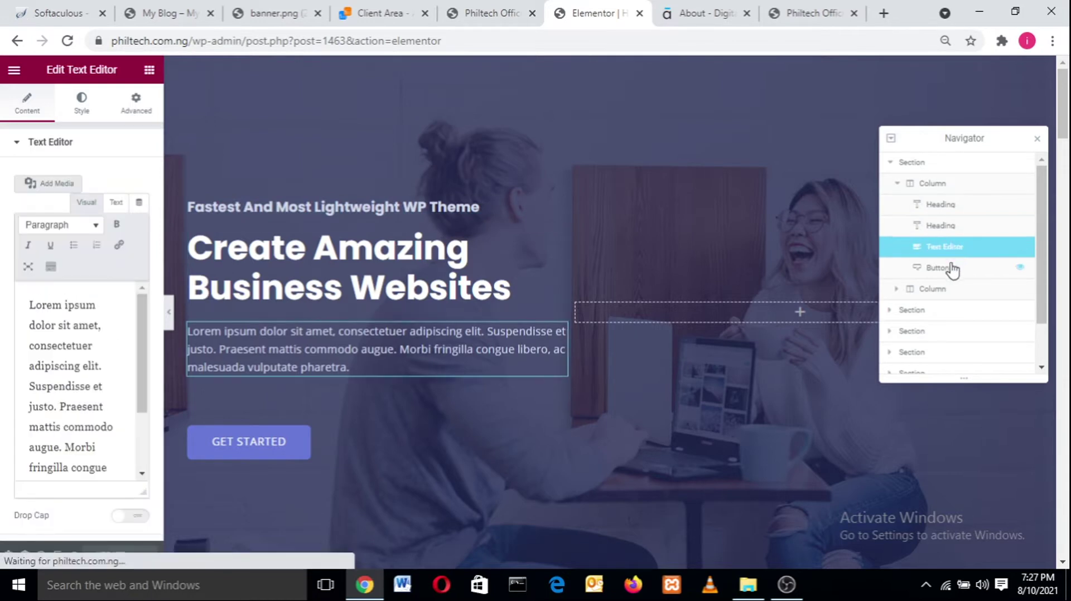
pyautogui.click(955, 267)
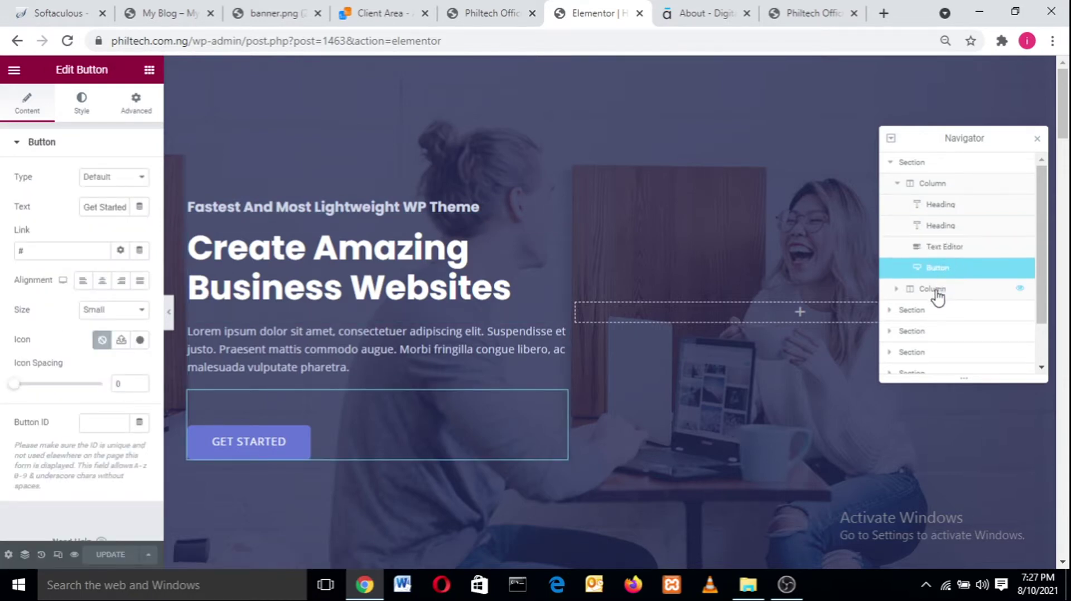
pyautogui.click(939, 291)
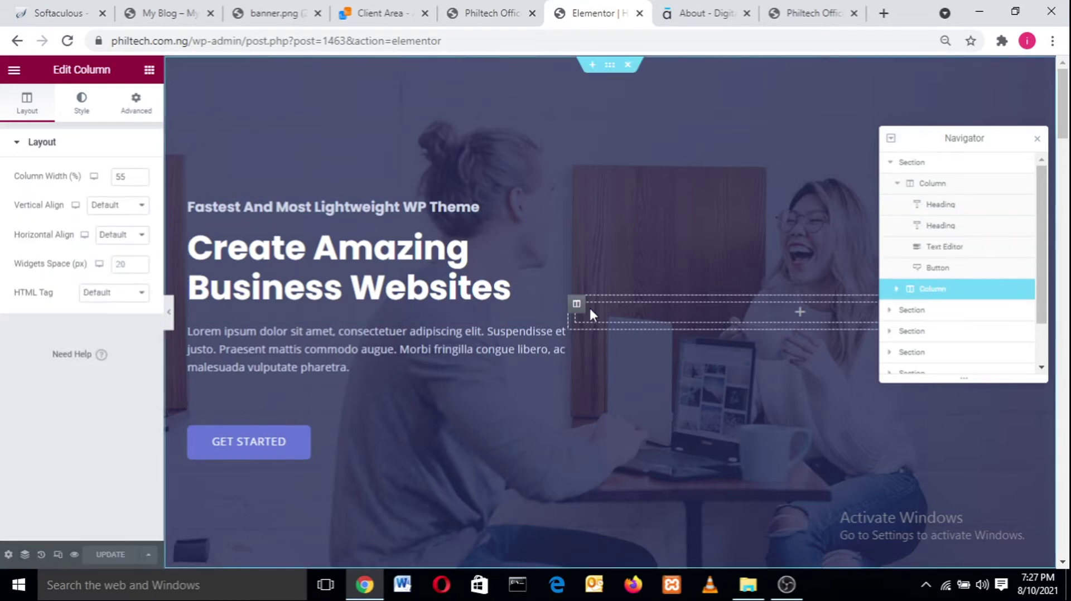
pyautogui.click(893, 163)
pyautogui.click(891, 162)
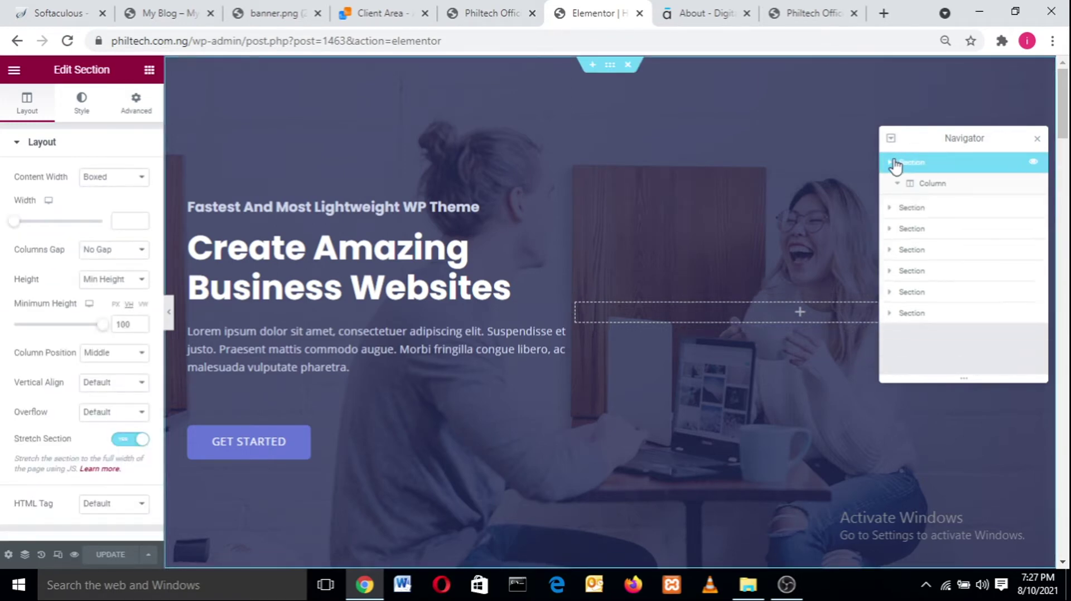
# - Move the Navigator aside and check the hero's Layout and Advanced tabs, ending on Style > Background
pyautogui.moveTo(941, 137); pyautogui.dragTo(959, 84)
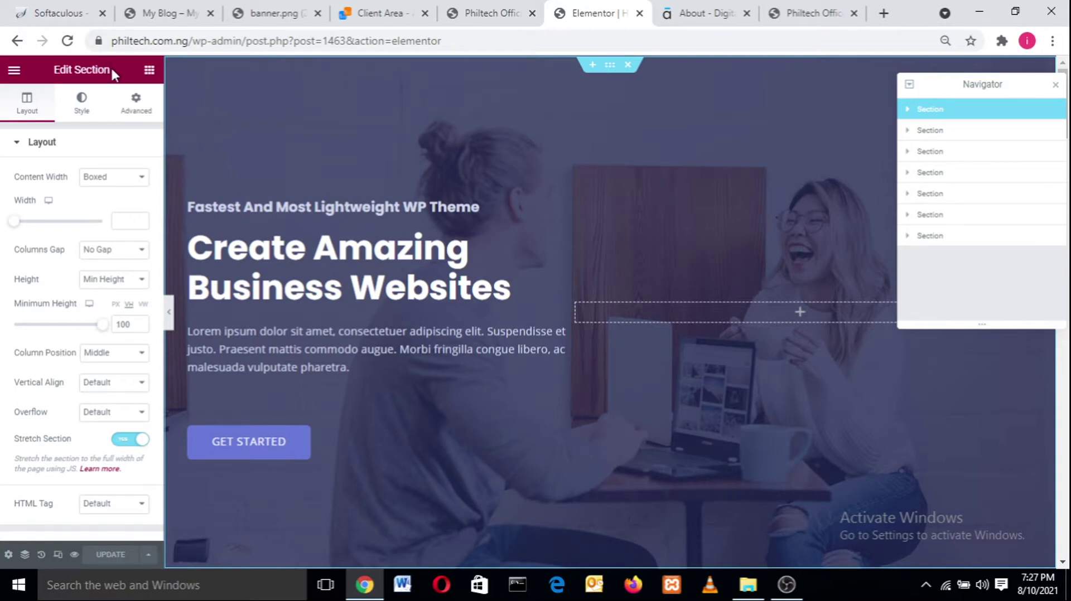
pyautogui.moveTo(111, 68); pyautogui.dragTo(46, 61)
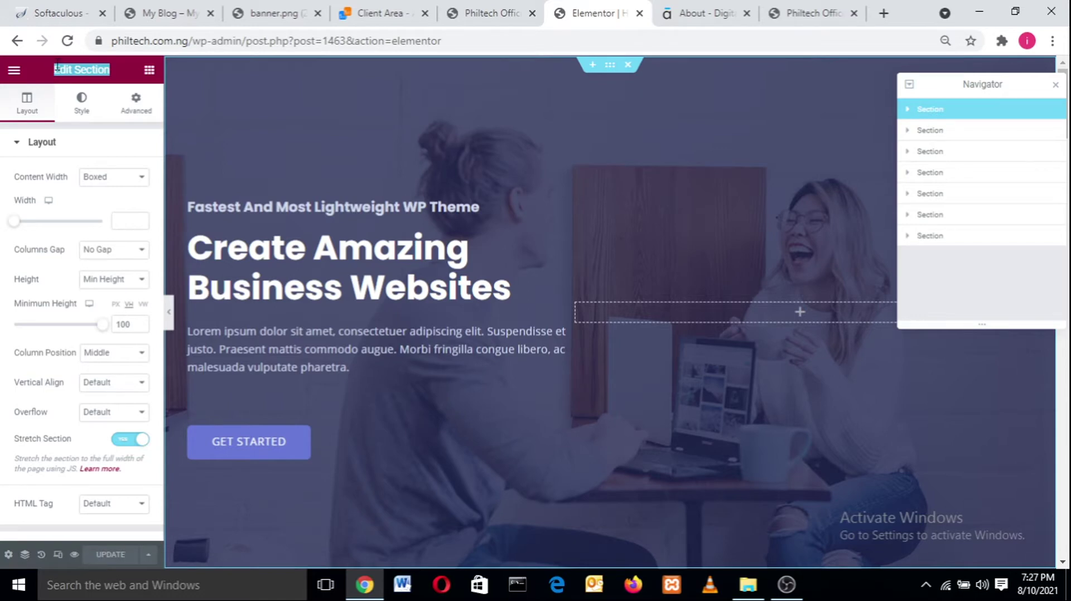
pyautogui.click(82, 106)
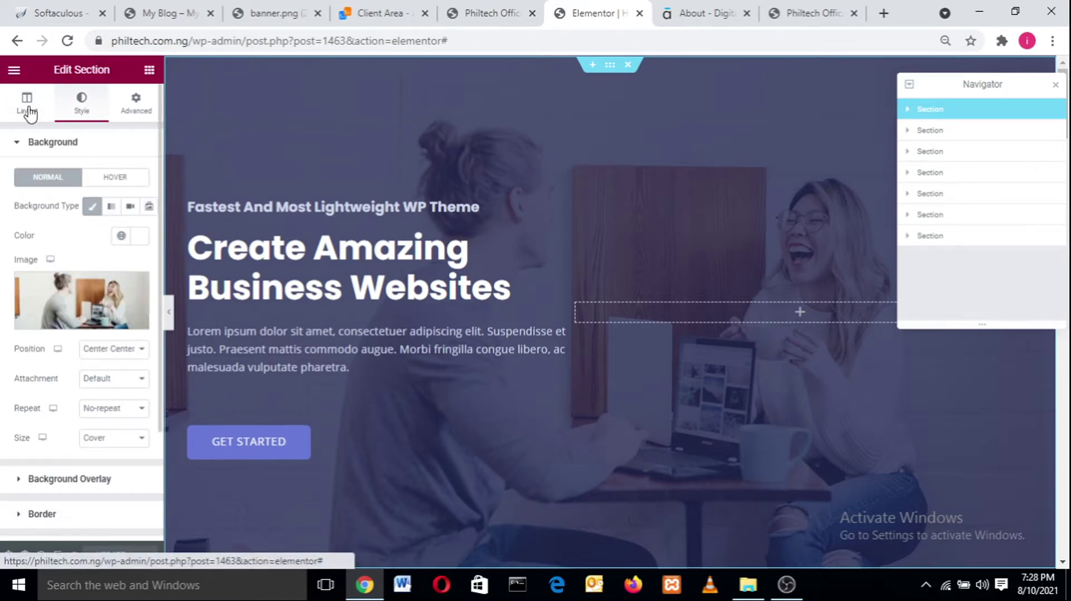
pyautogui.click(28, 108)
pyautogui.click(82, 103)
pyautogui.click(139, 107)
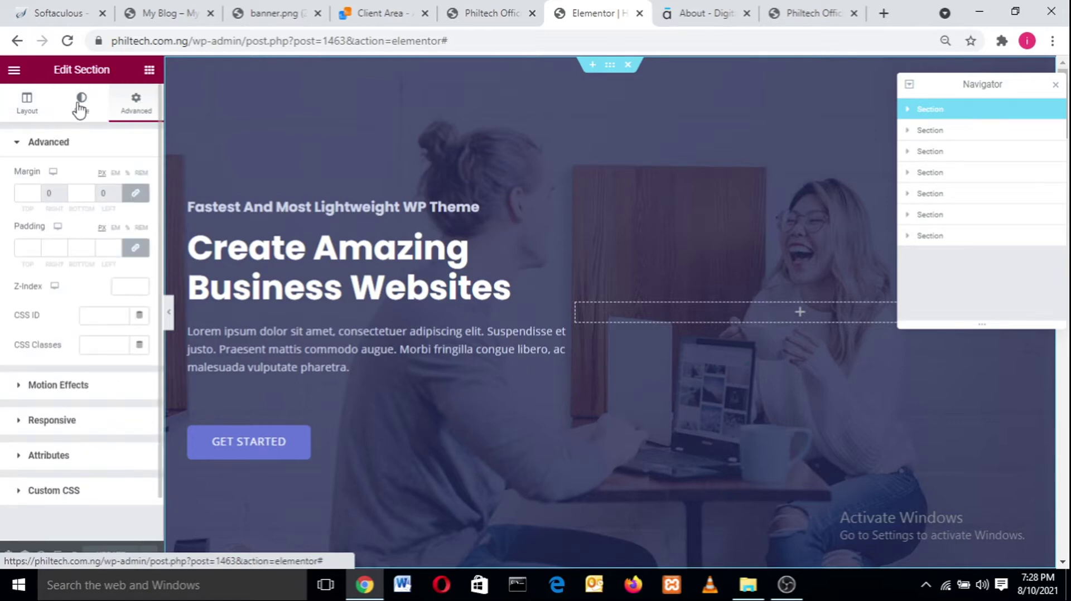
pyautogui.click(80, 105)
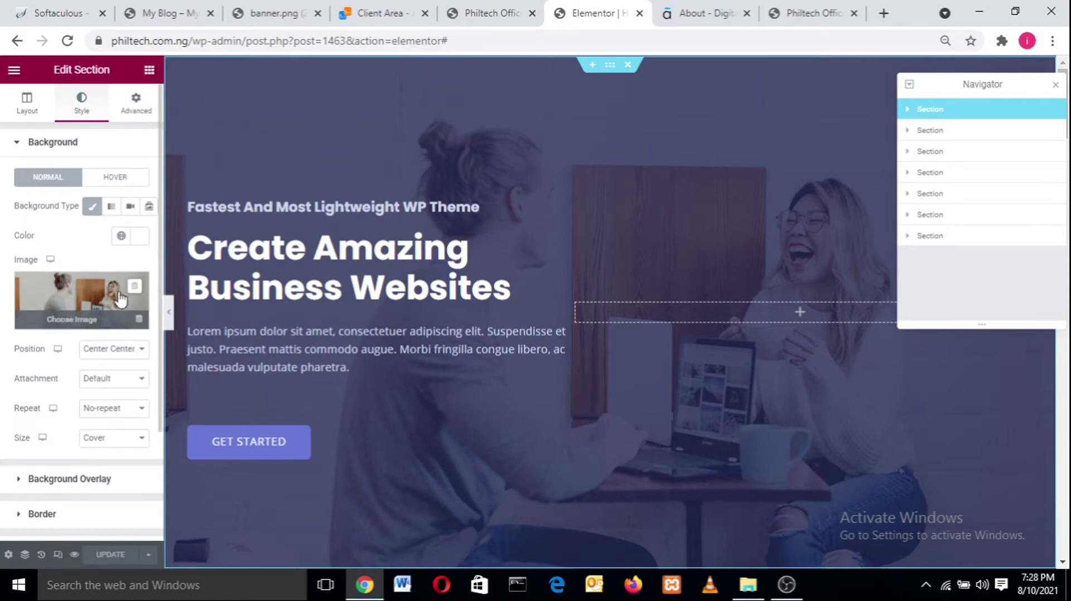
# - Replace the hero's home-hero-bg background image with why-choose-us.jpg from the Media Library
pyautogui.click(98, 309)
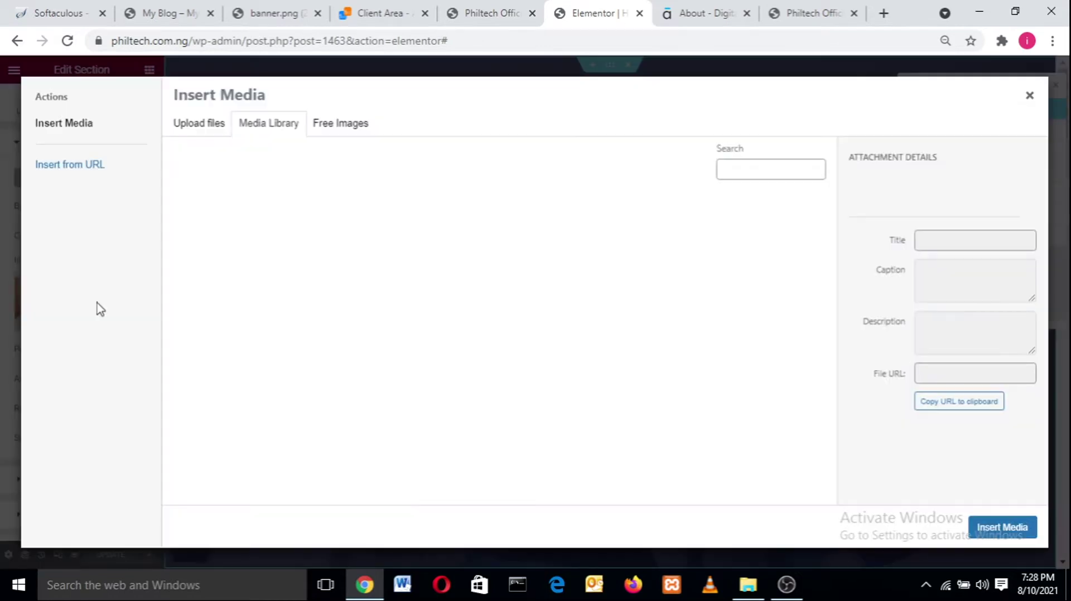
pyautogui.click(1030, 96)
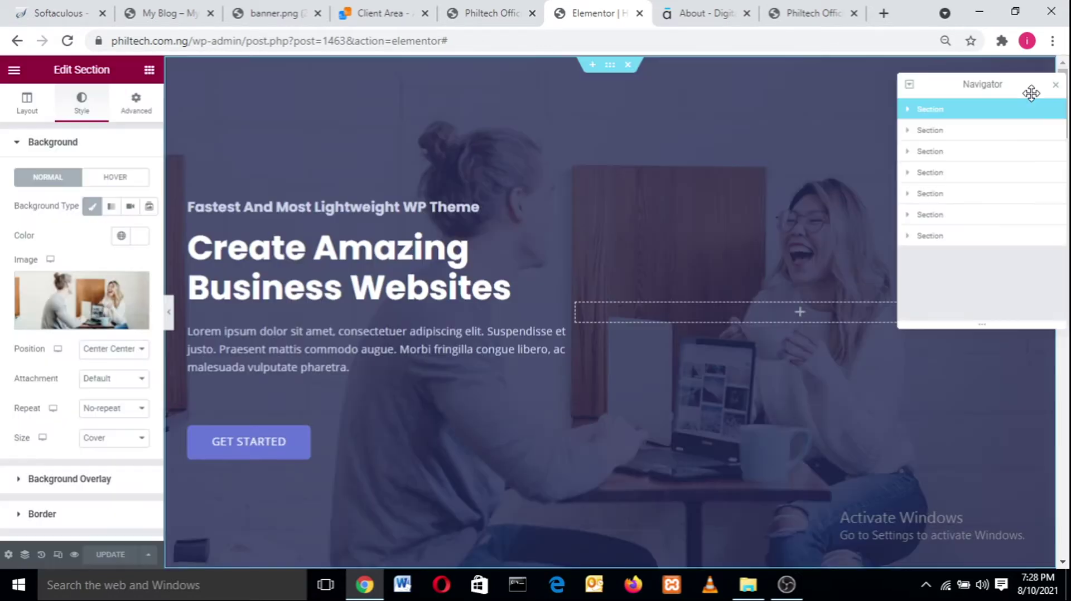
pyautogui.moveTo(135, 290)
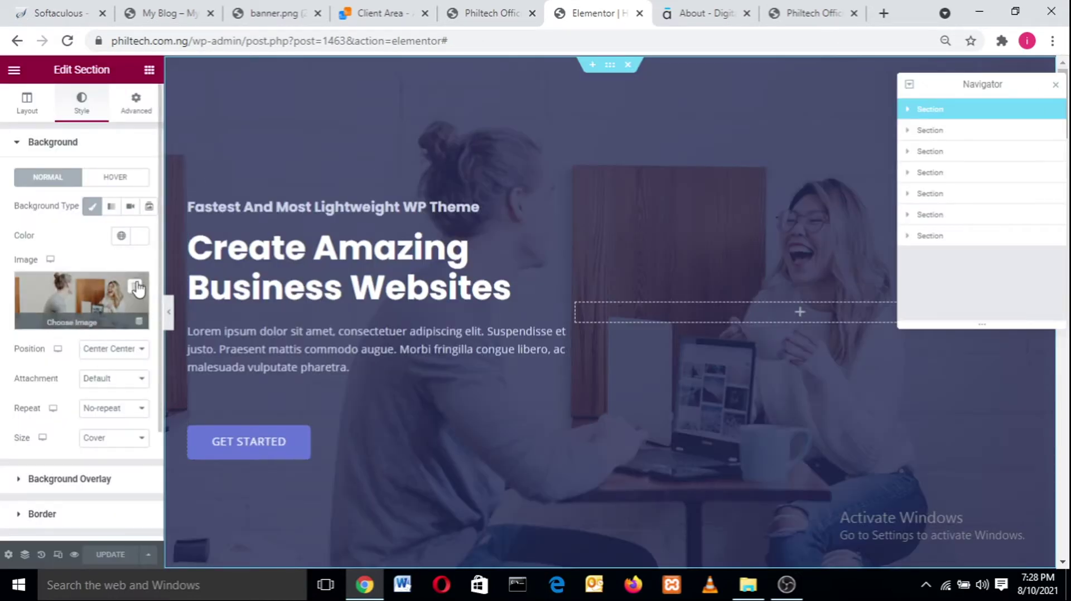
pyautogui.click(99, 304)
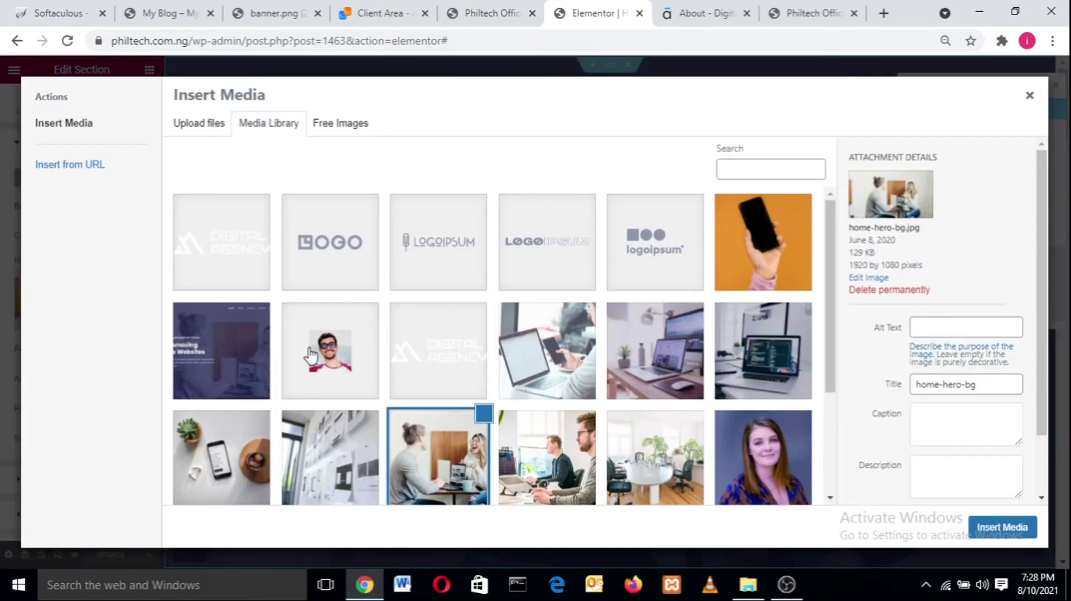
pyautogui.click(458, 462)
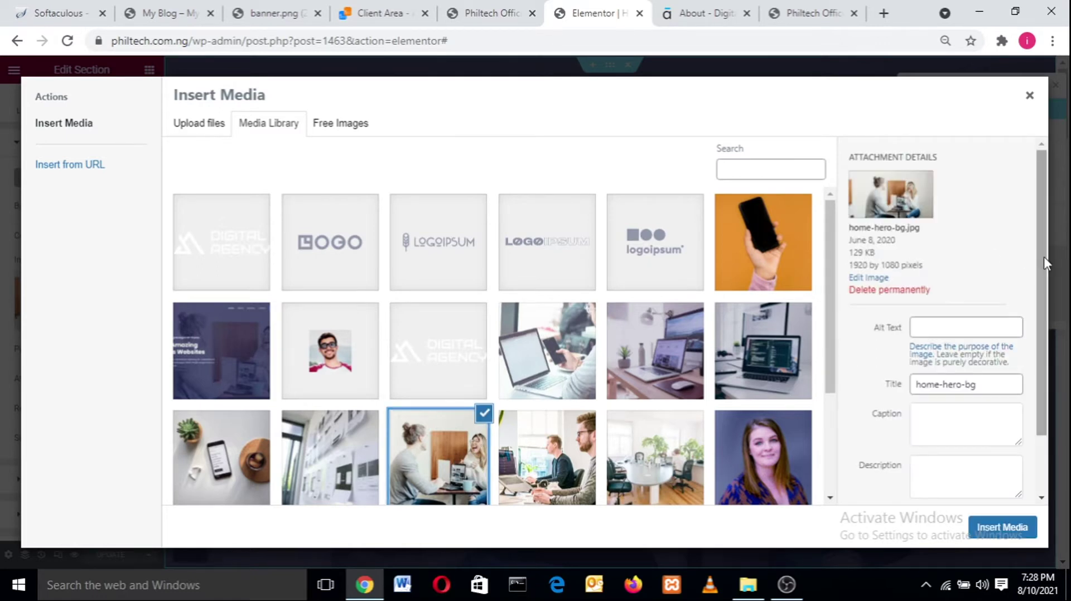
pyautogui.moveTo(1041, 257); pyautogui.dragTo(664, 462)
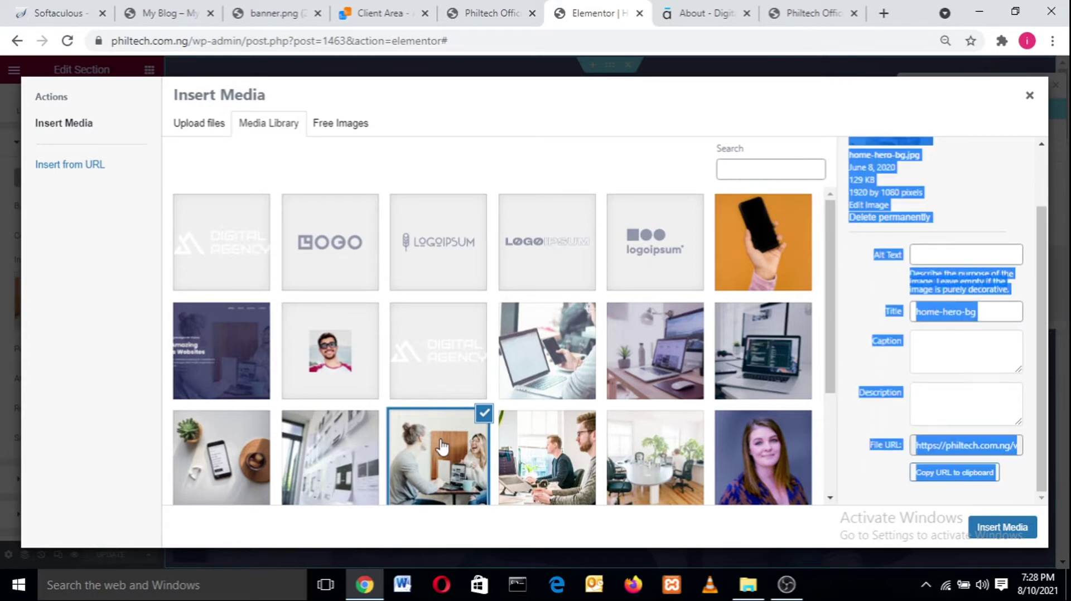
pyautogui.click(566, 463)
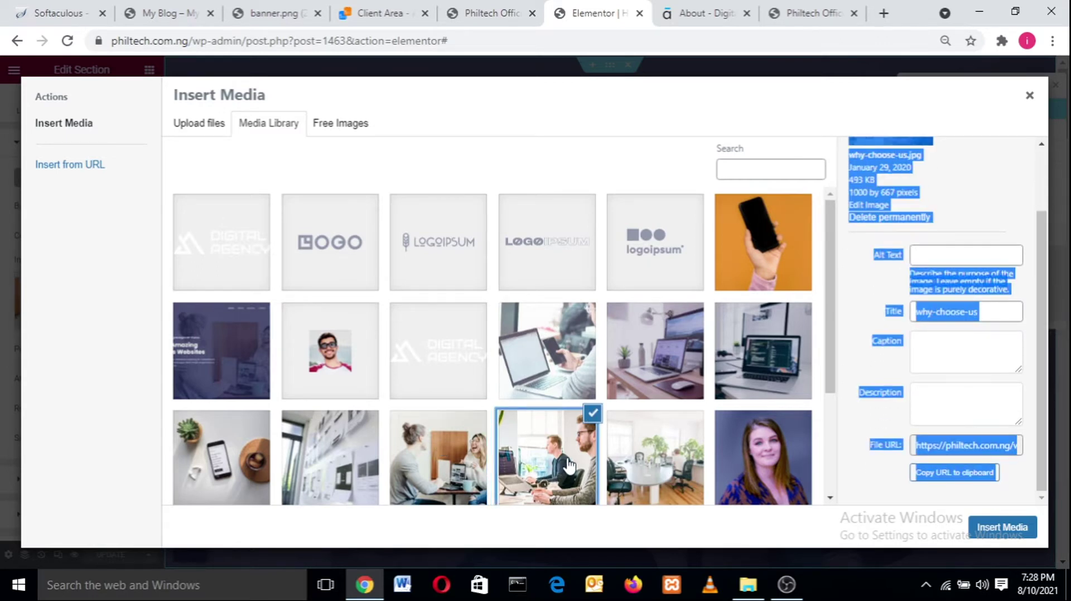
pyautogui.click(549, 464)
pyautogui.click(549, 464)
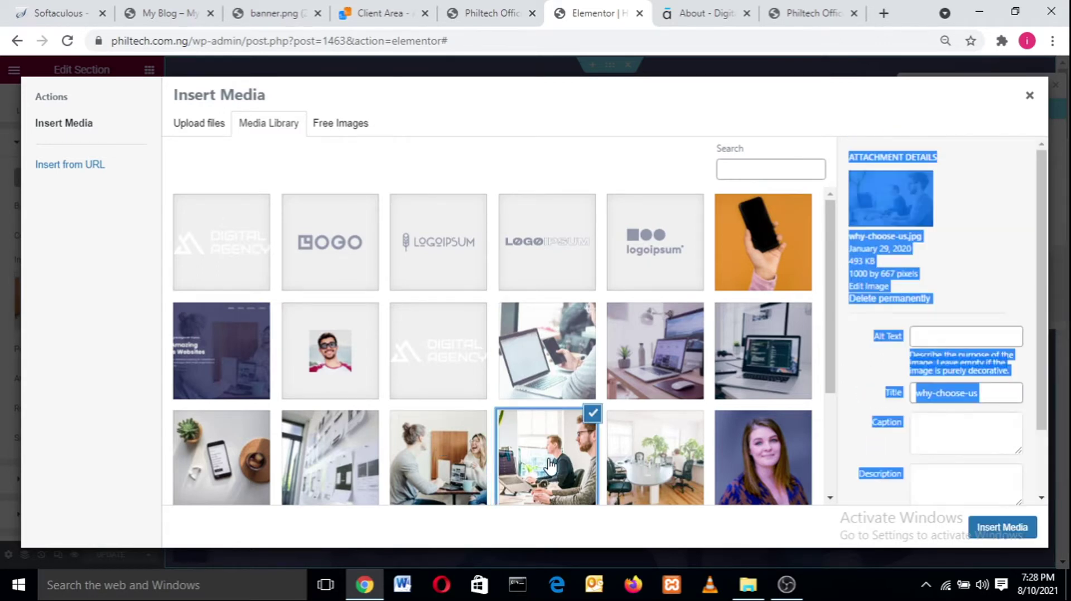
pyautogui.click(1011, 531)
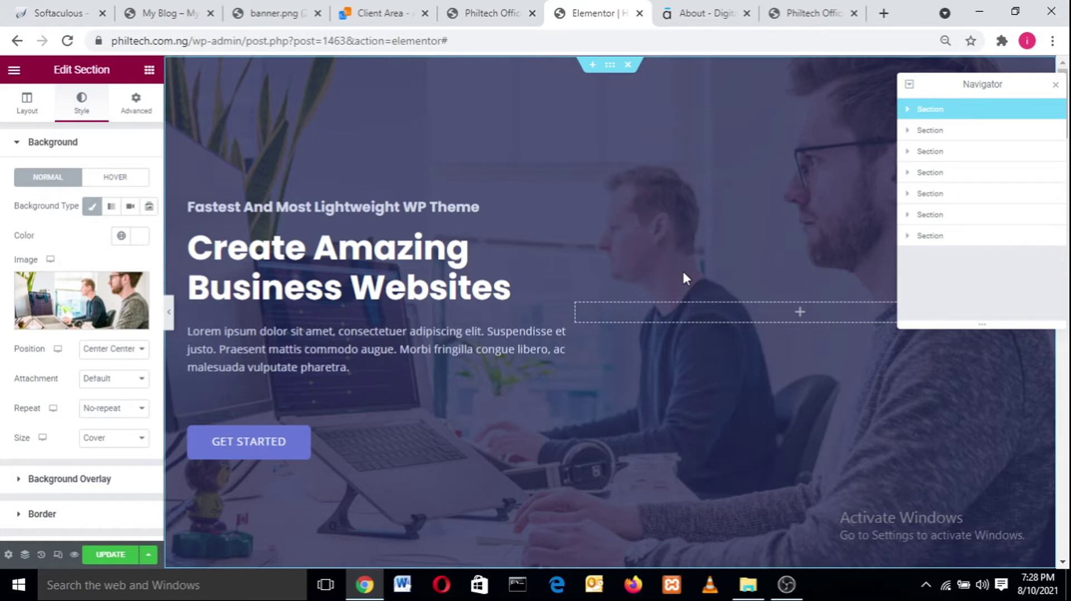
pyautogui.click(171, 317)
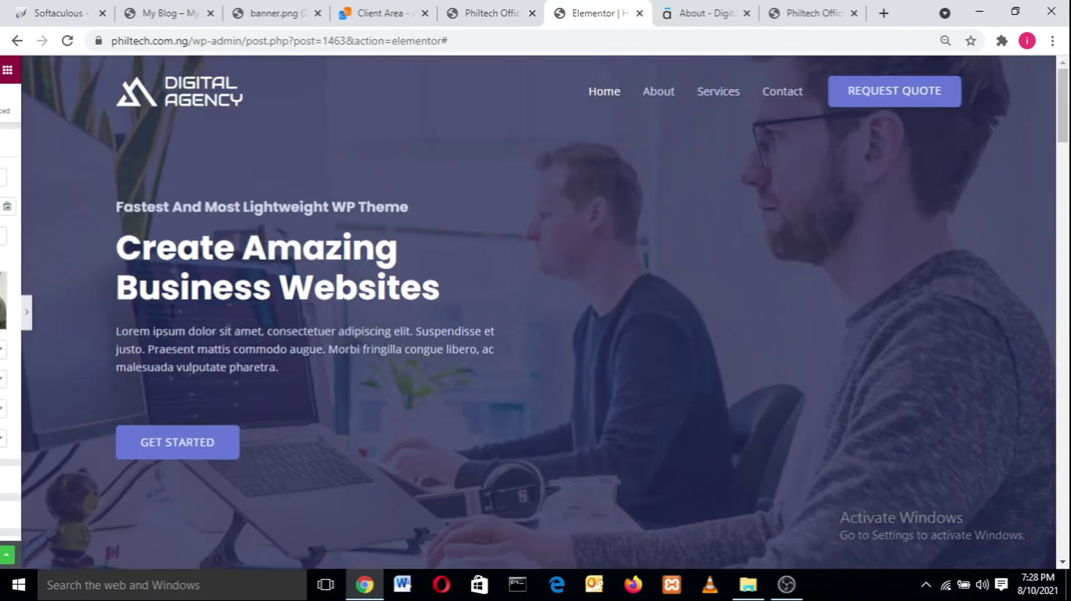
pyautogui.click(5, 316)
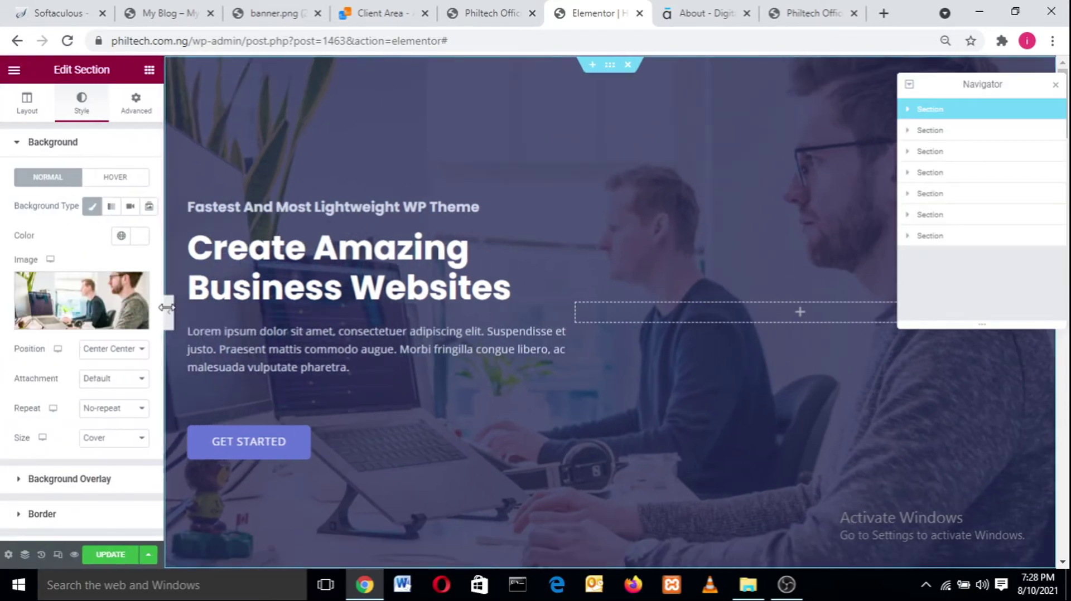
pyautogui.click(170, 316)
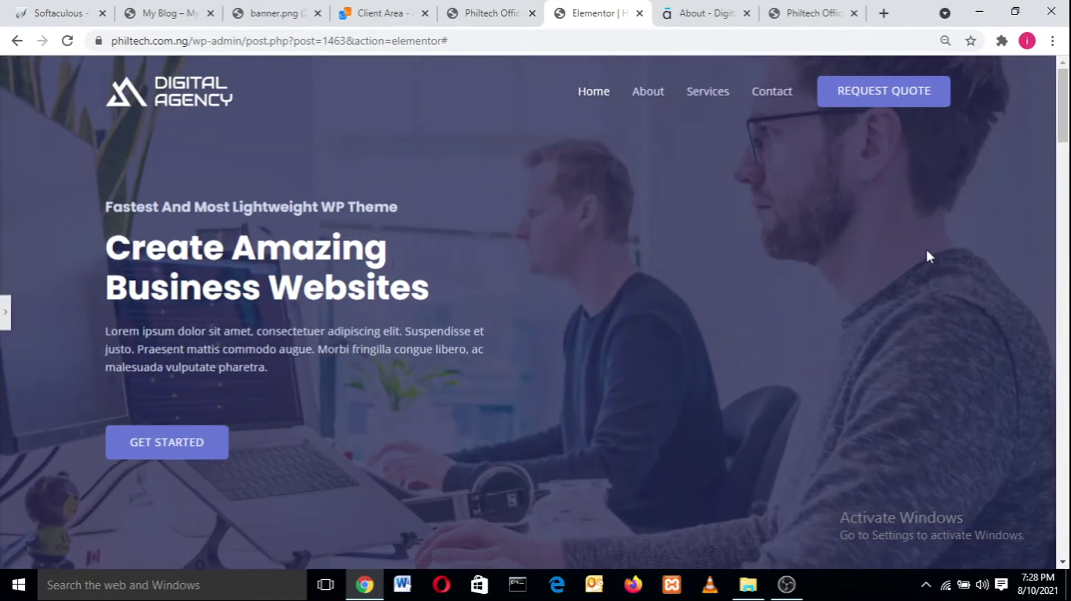
pyautogui.moveTo(1067, 110); pyautogui.dragTo(1069, 50)
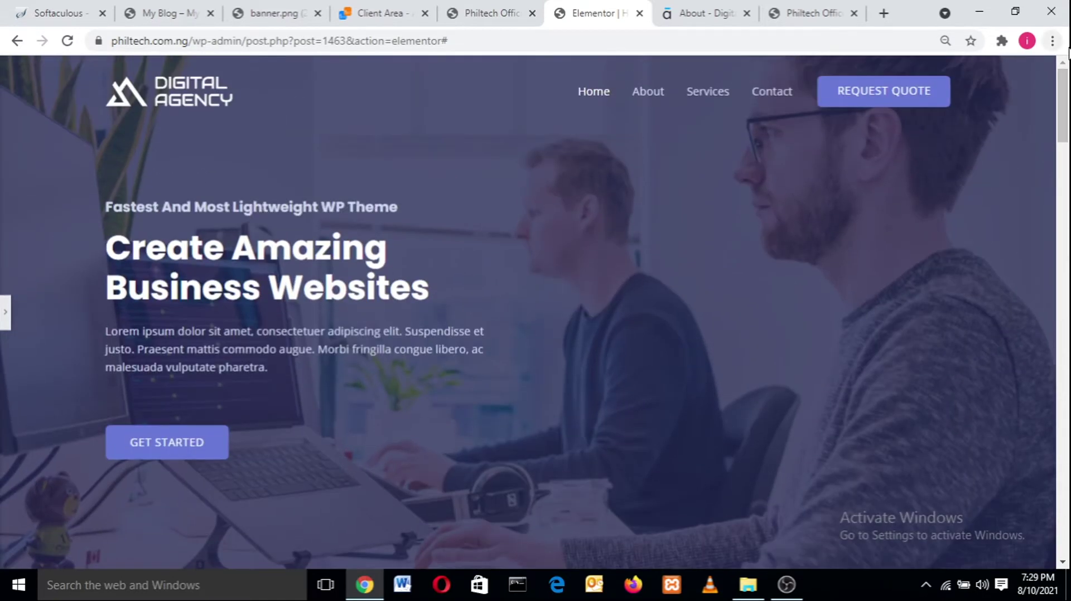
pyautogui.click(3, 314)
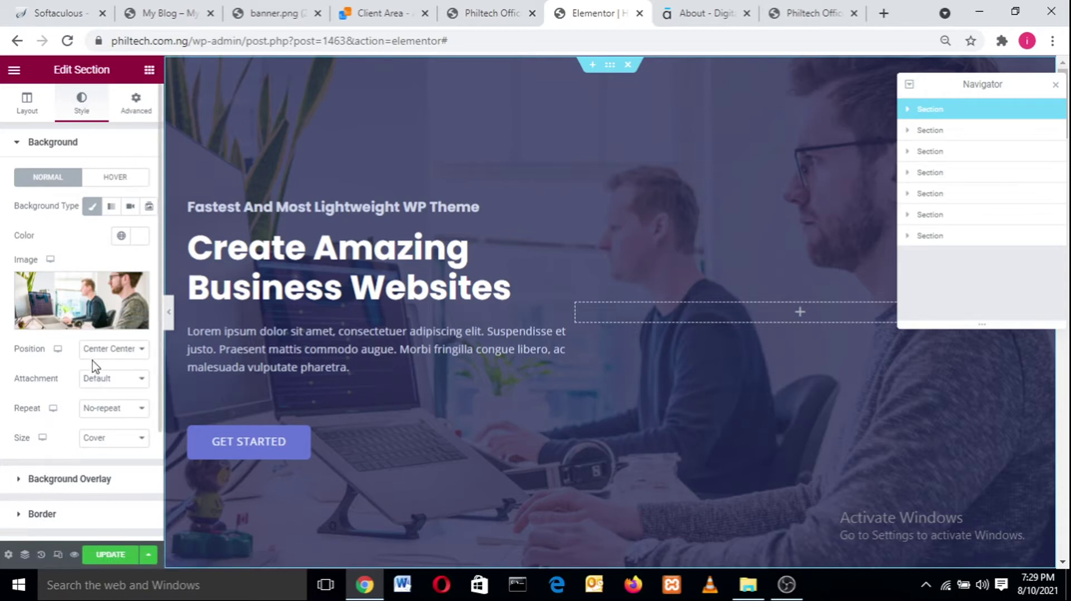
# - Compare the hero photo with and without the Classic overlay in a full-width preview, then re-enable it
pyautogui.click(19, 146)
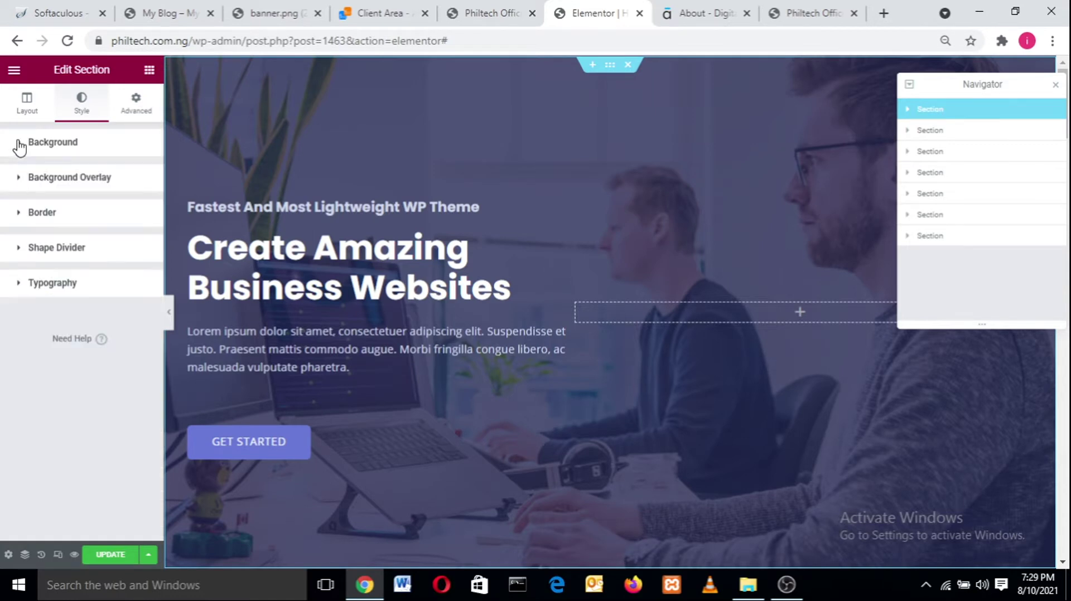
pyautogui.click(20, 146)
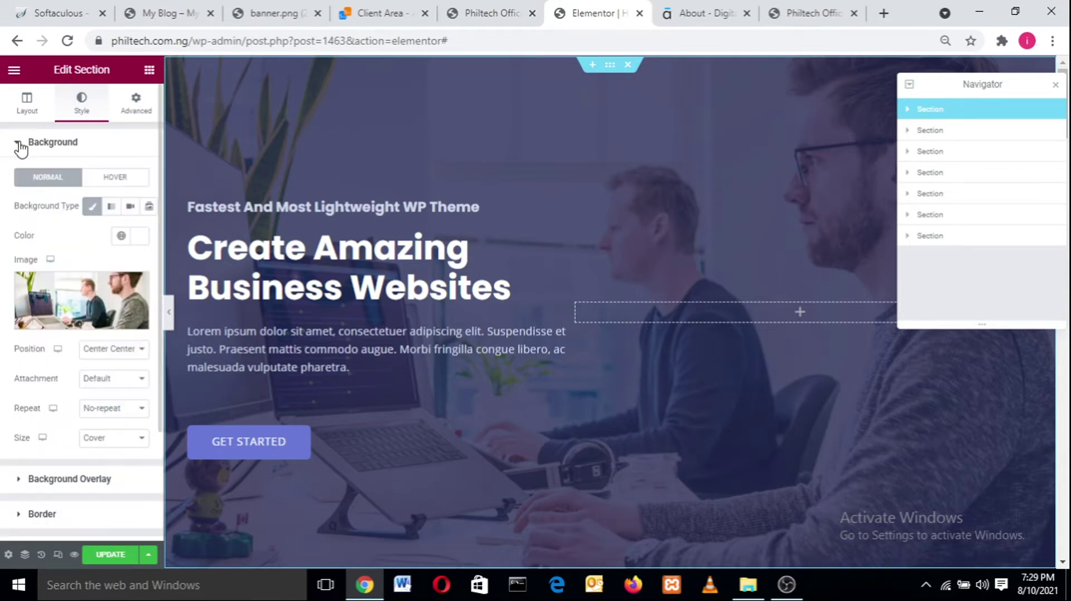
pyautogui.click(19, 146)
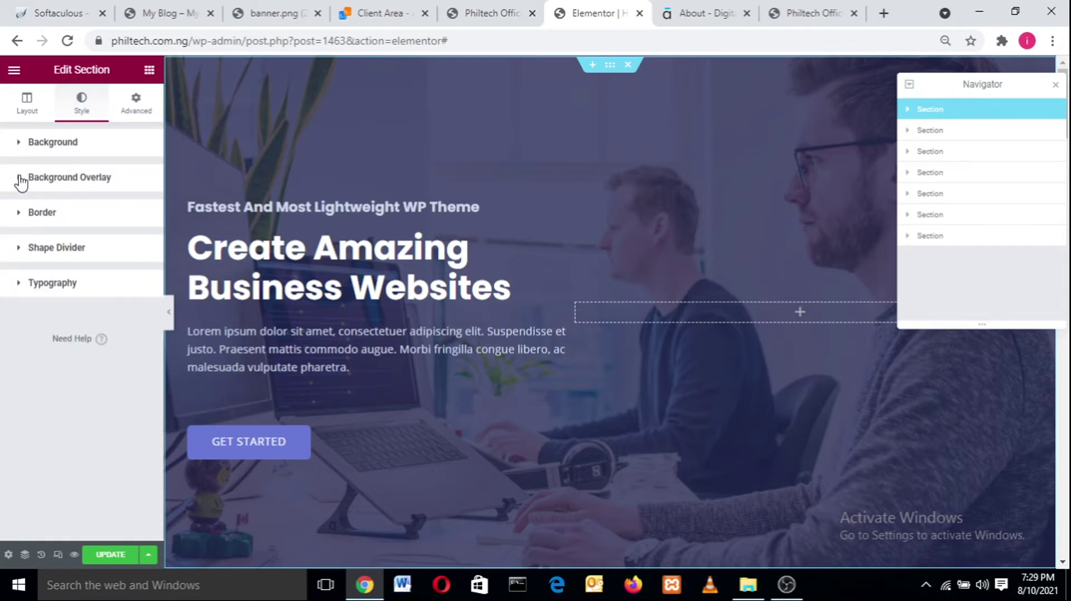
pyautogui.click(21, 182)
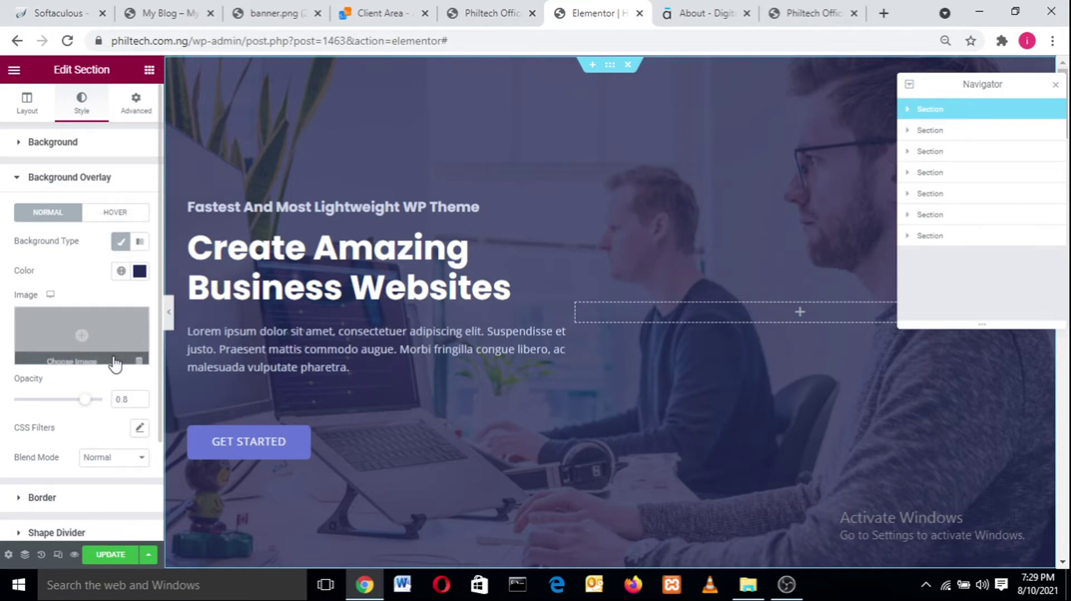
pyautogui.click(119, 243)
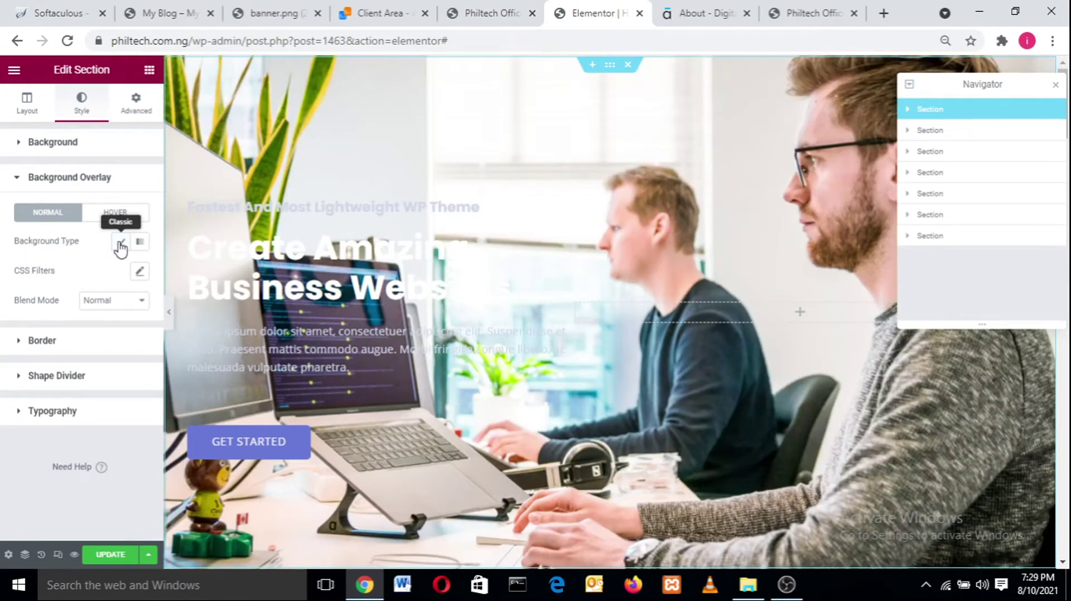
pyautogui.click(120, 244)
pyautogui.click(120, 243)
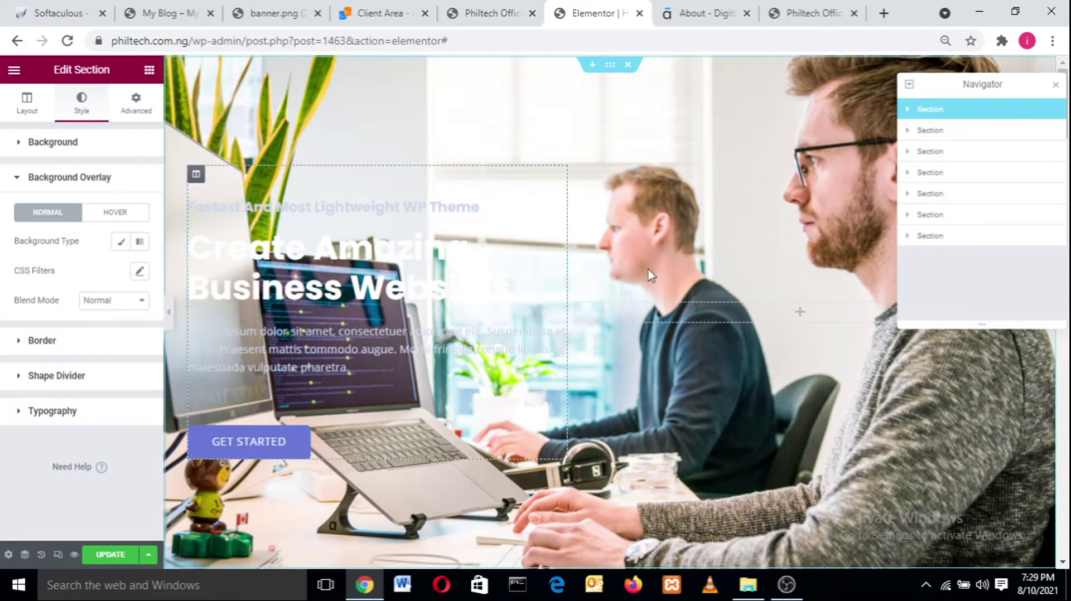
pyautogui.click(169, 312)
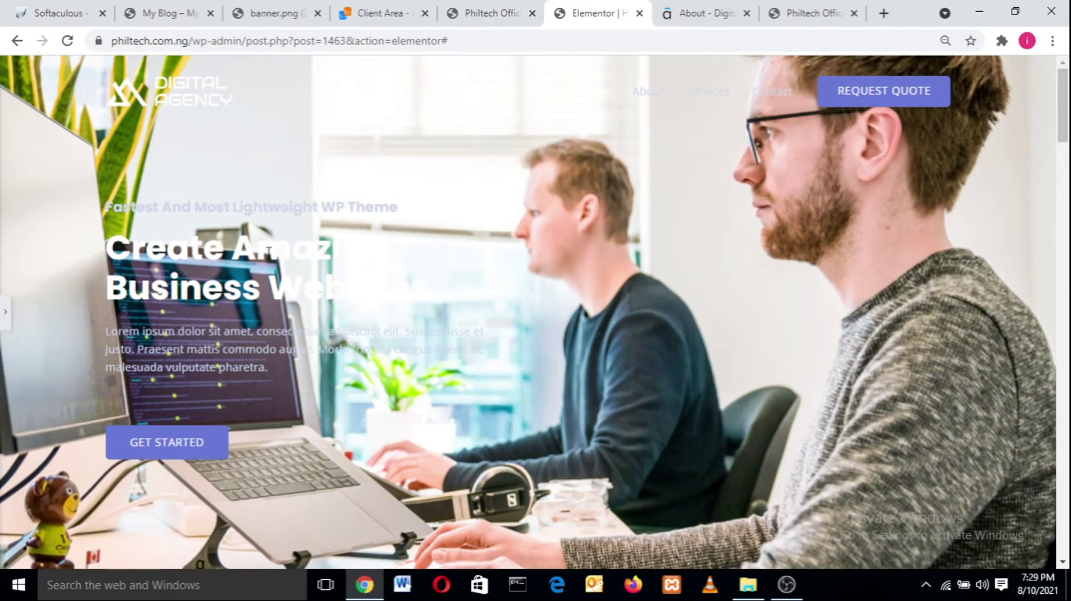
pyautogui.click(4, 329)
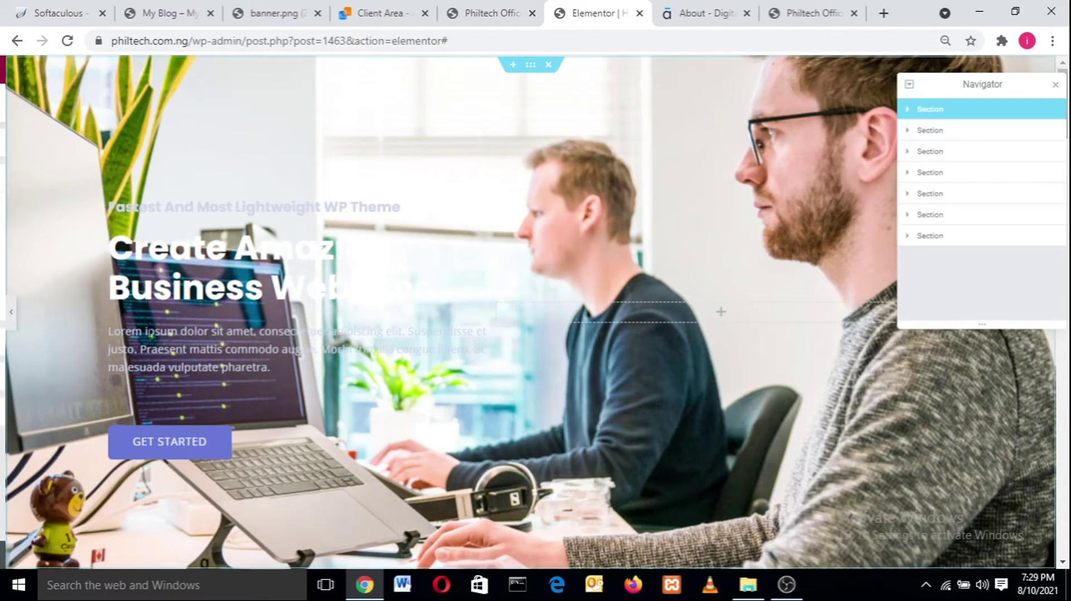
pyautogui.click(120, 242)
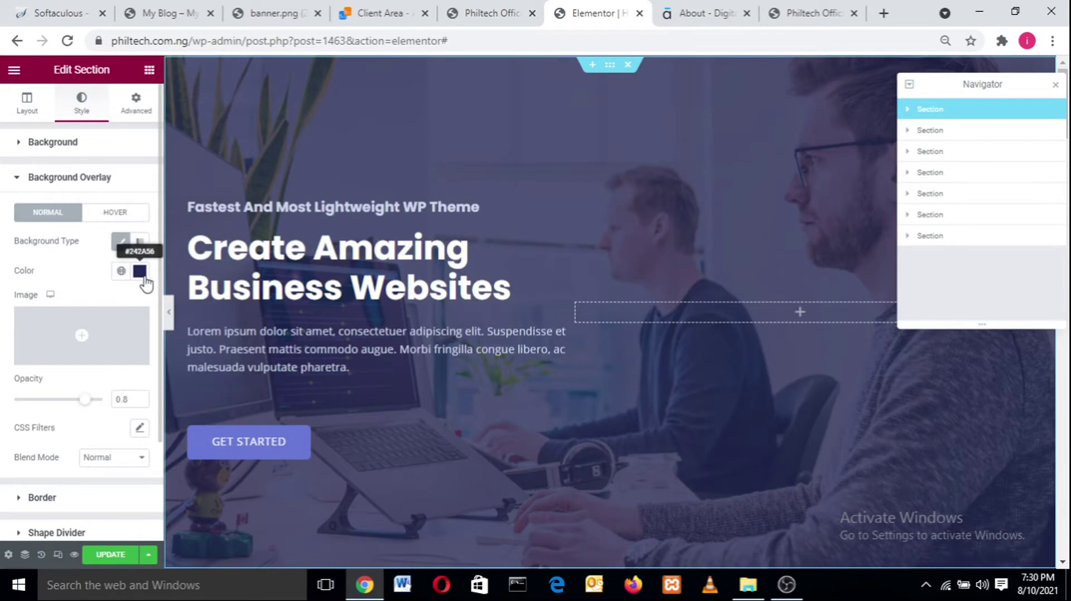
# - Try lighter, pink, grey and black shades in the overlay colour picker
pyautogui.click(141, 274)
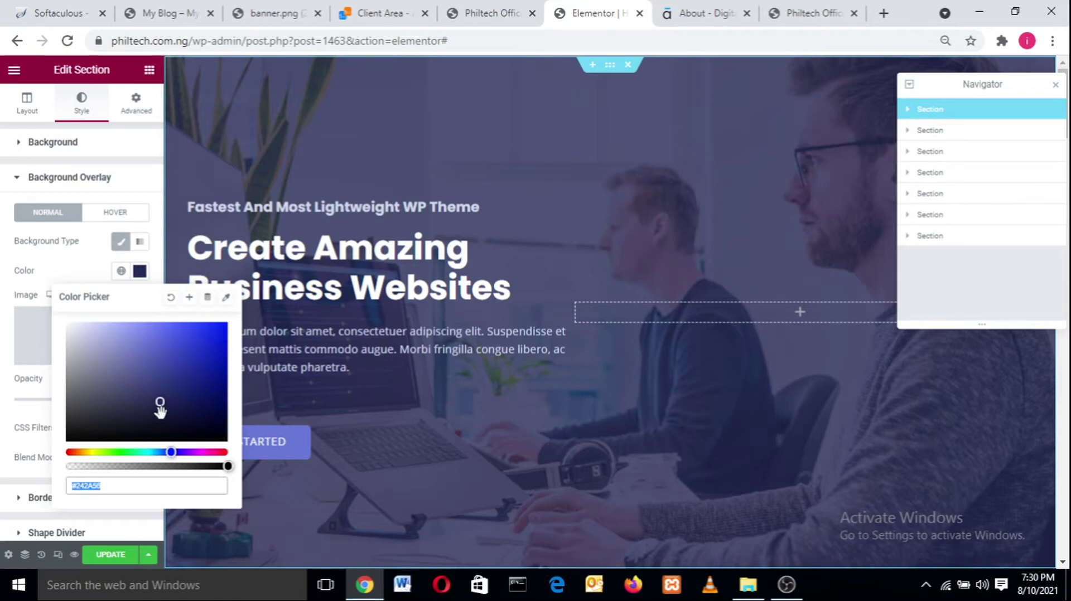
pyautogui.moveTo(160, 407); pyautogui.dragTo(151, 368)
pyautogui.moveTo(152, 378); pyautogui.dragTo(156, 391)
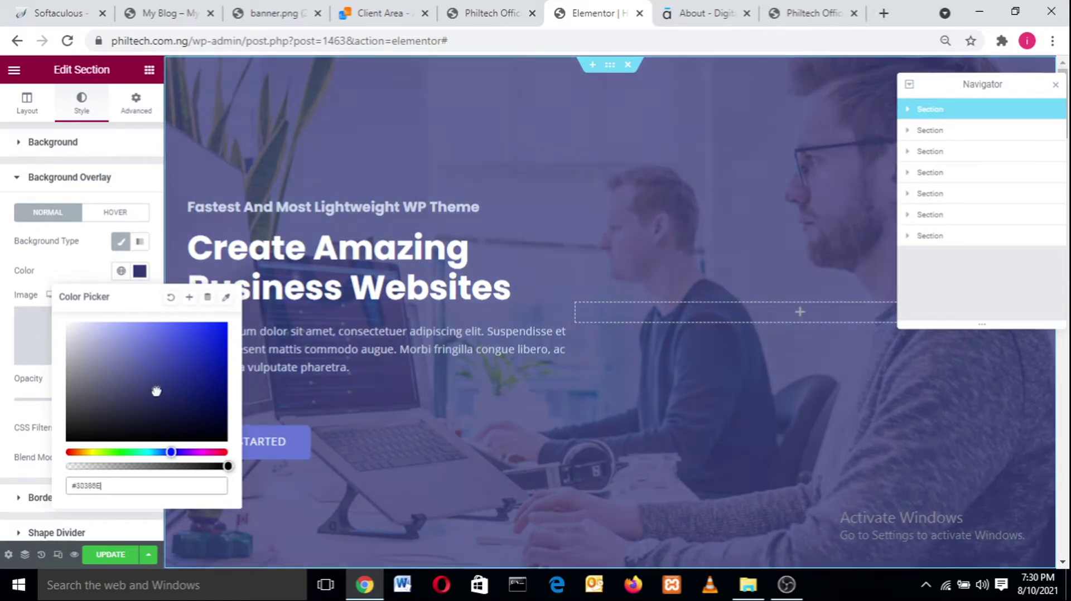
pyautogui.moveTo(171, 453); pyautogui.dragTo(223, 452)
pyautogui.click(215, 452)
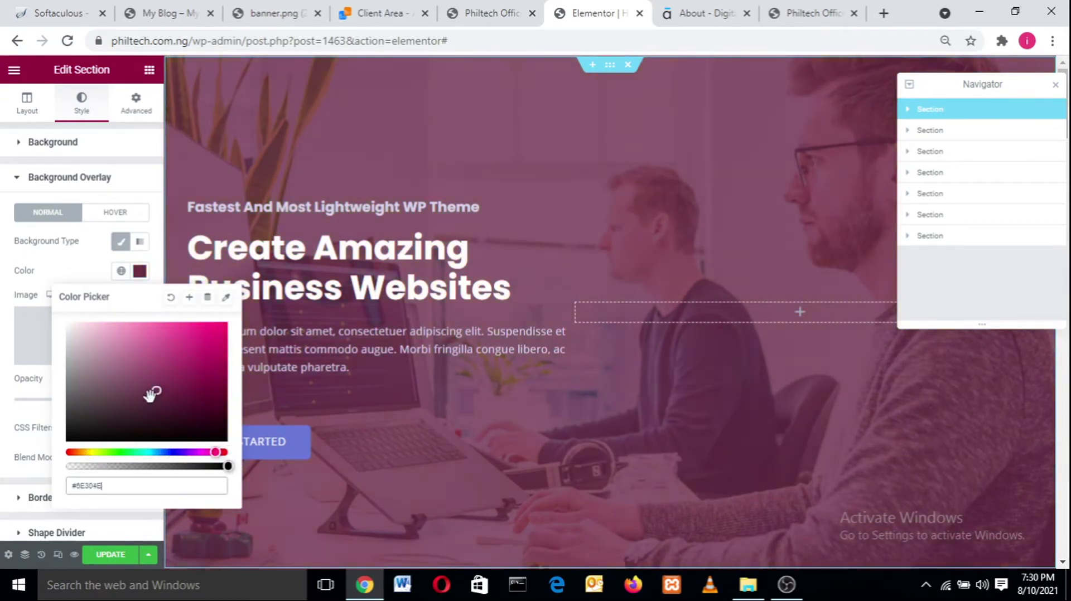
pyautogui.moveTo(158, 392); pyautogui.dragTo(195, 434)
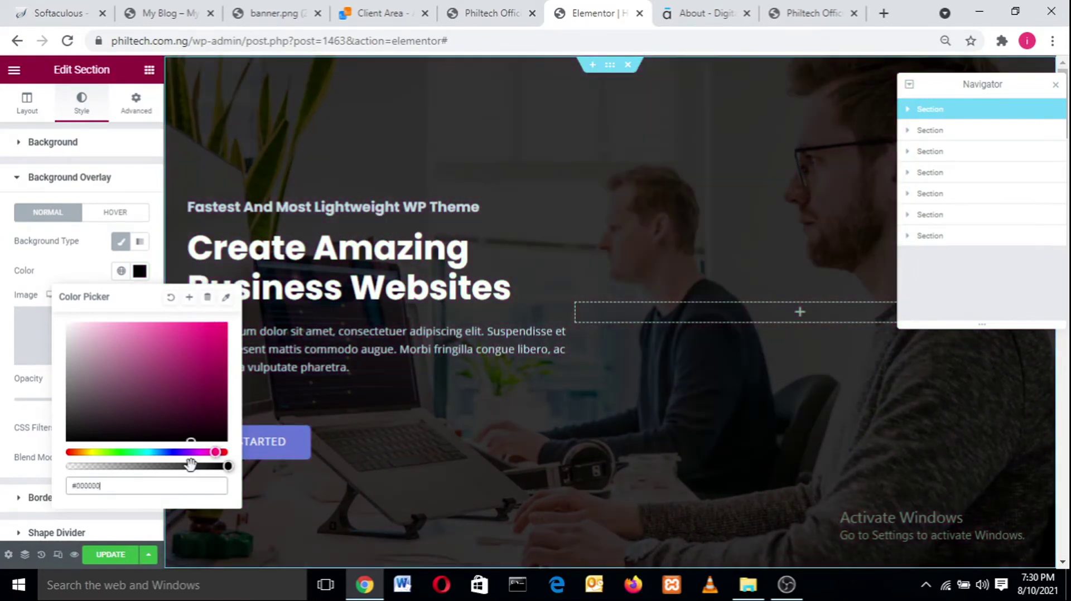
pyautogui.moveTo(78, 429); pyautogui.dragTo(132, 433)
pyautogui.moveTo(195, 445); pyautogui.dragTo(243, 507)
# - Settle the overlay on dark blue-violet #120A33 at 0.8 opacity
pyautogui.moveTo(149, 430)
pyautogui.mouseDown()
pyautogui.moveTo(160, 434)
pyautogui.moveTo(158, 415)
pyautogui.mouseUp()
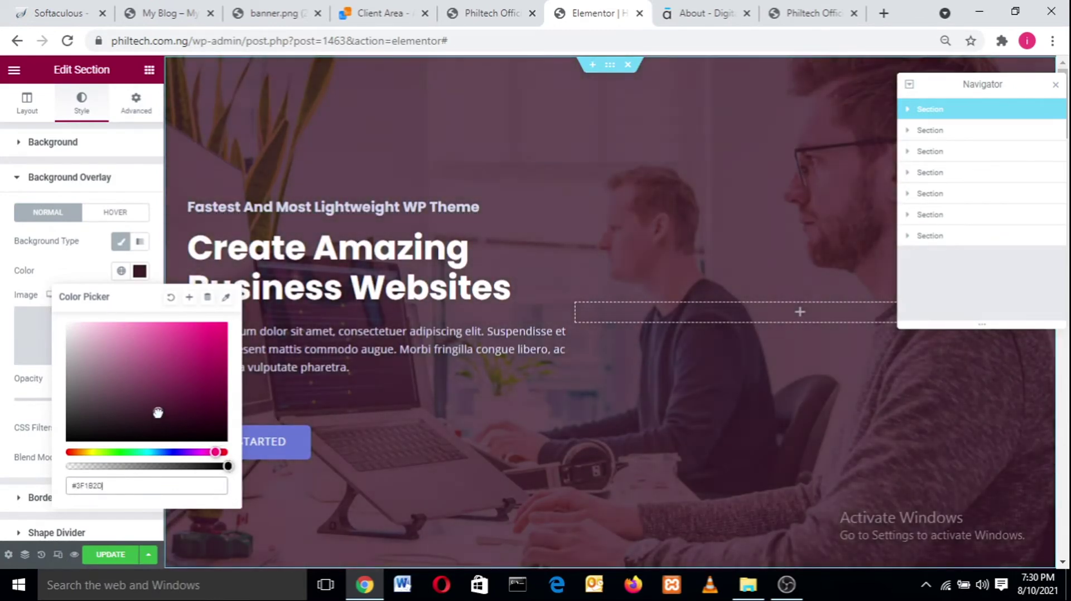
pyautogui.moveTo(159, 422); pyautogui.dragTo(204, 417)
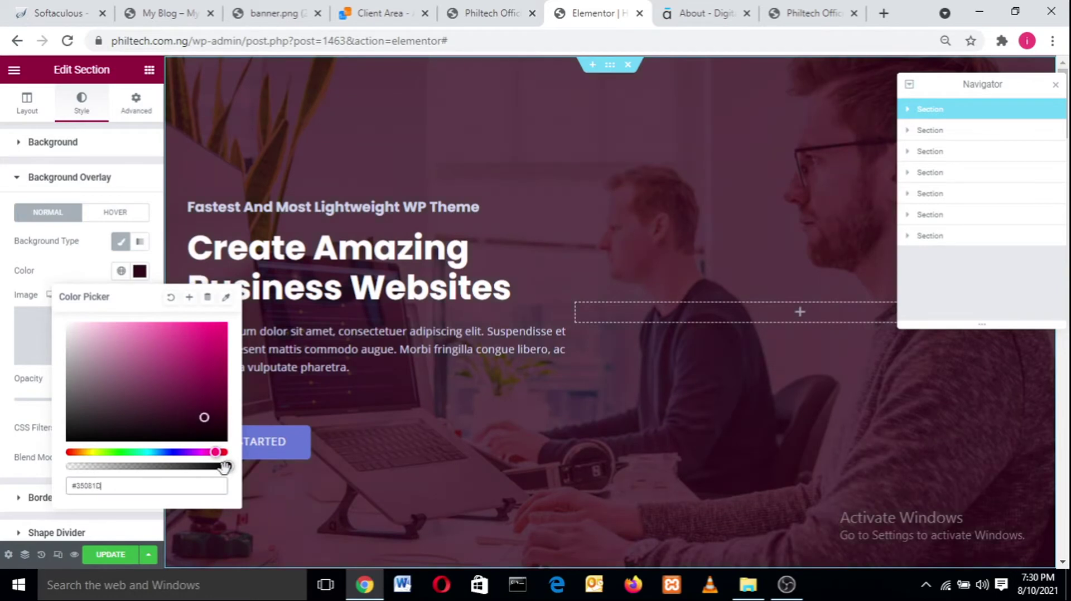
pyautogui.moveTo(227, 469); pyautogui.dragTo(175, 467)
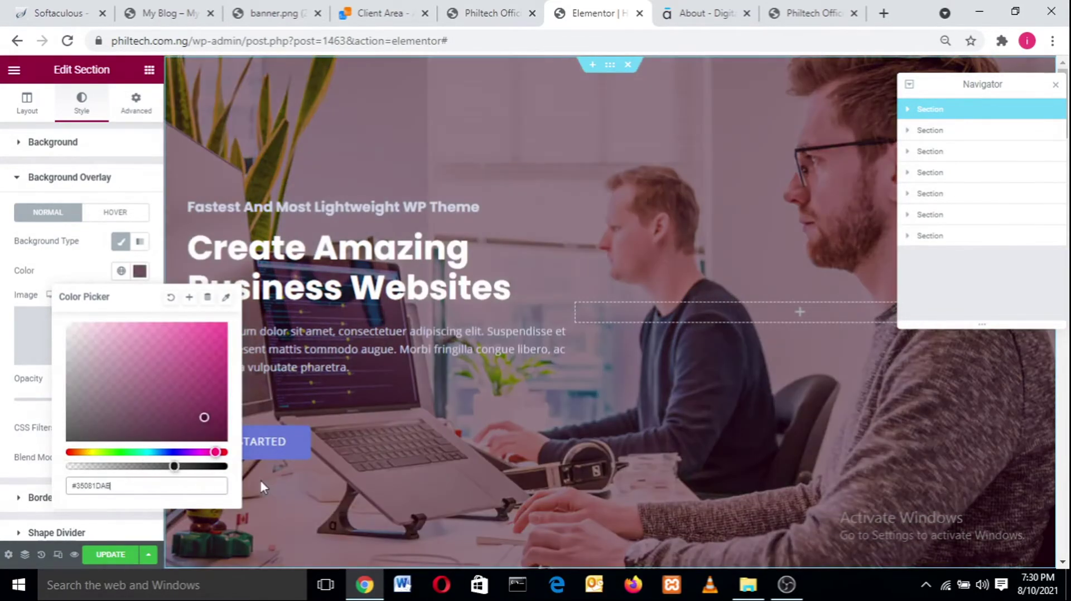
pyautogui.moveTo(380, 474); pyautogui.dragTo(239, 474)
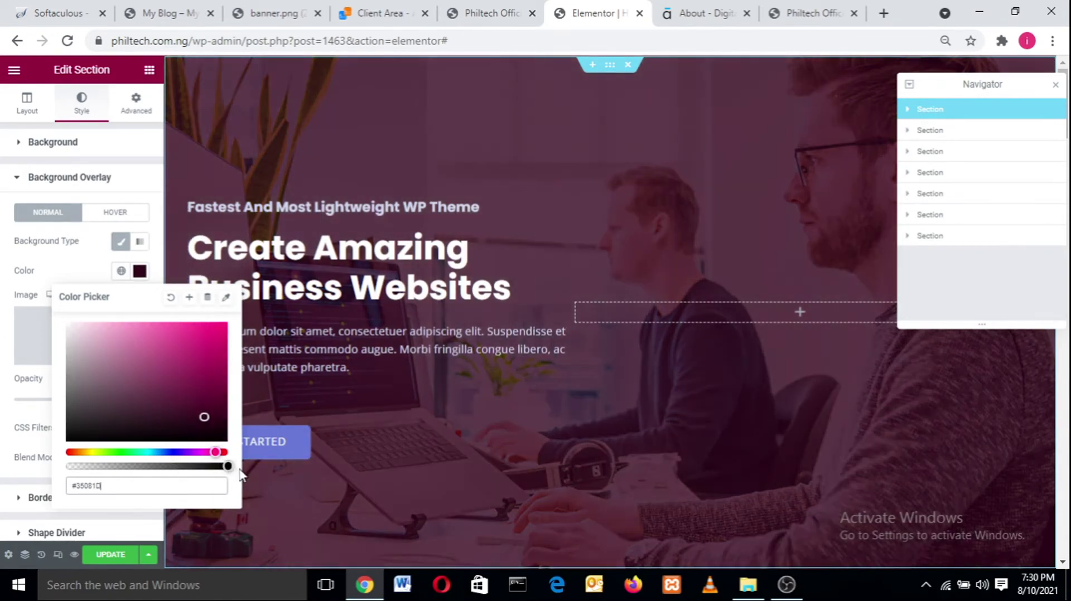
pyautogui.click(205, 417)
pyautogui.moveTo(202, 402)
pyautogui.mouseDown()
pyautogui.moveTo(210, 346)
pyautogui.moveTo(148, 420)
pyautogui.moveTo(193, 433)
pyautogui.moveTo(179, 411)
pyautogui.moveTo(191, 417)
pyautogui.moveTo(189, 438)
pyautogui.moveTo(195, 420)
pyautogui.mouseUp()
pyautogui.click(179, 451)
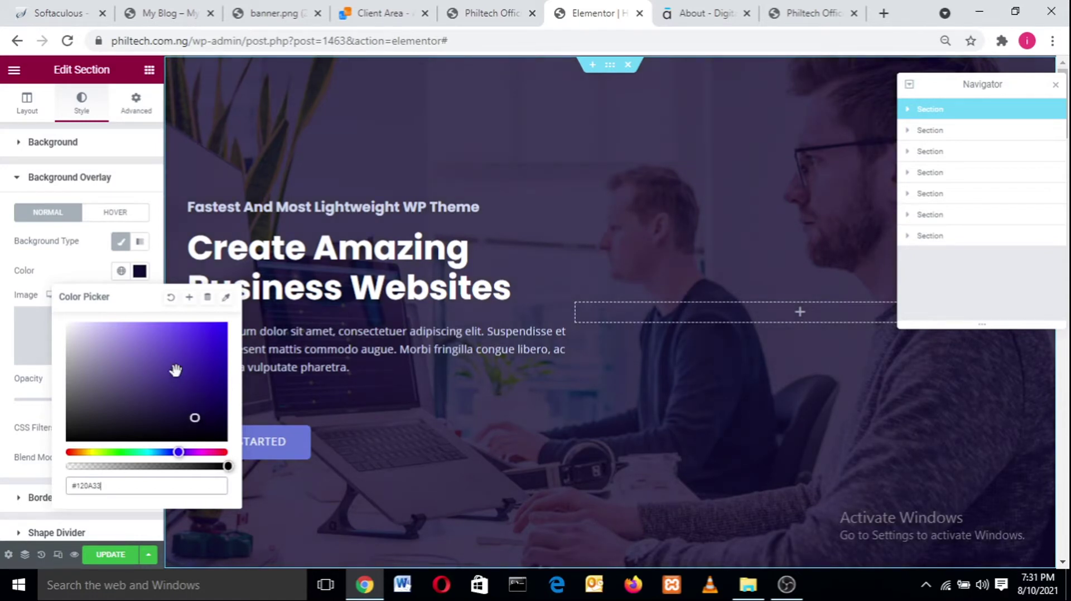
pyautogui.click(76, 267)
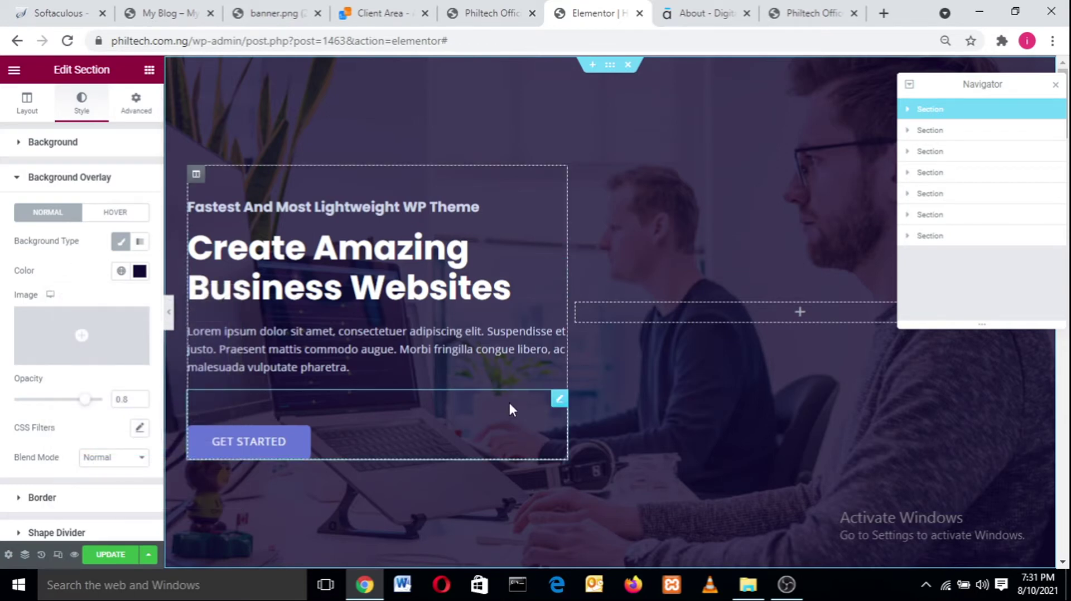
# - Open the 'Fastest And Most Lightweight WP Theme' heading and compare it with the reference site's tagline
pyautogui.click(169, 313)
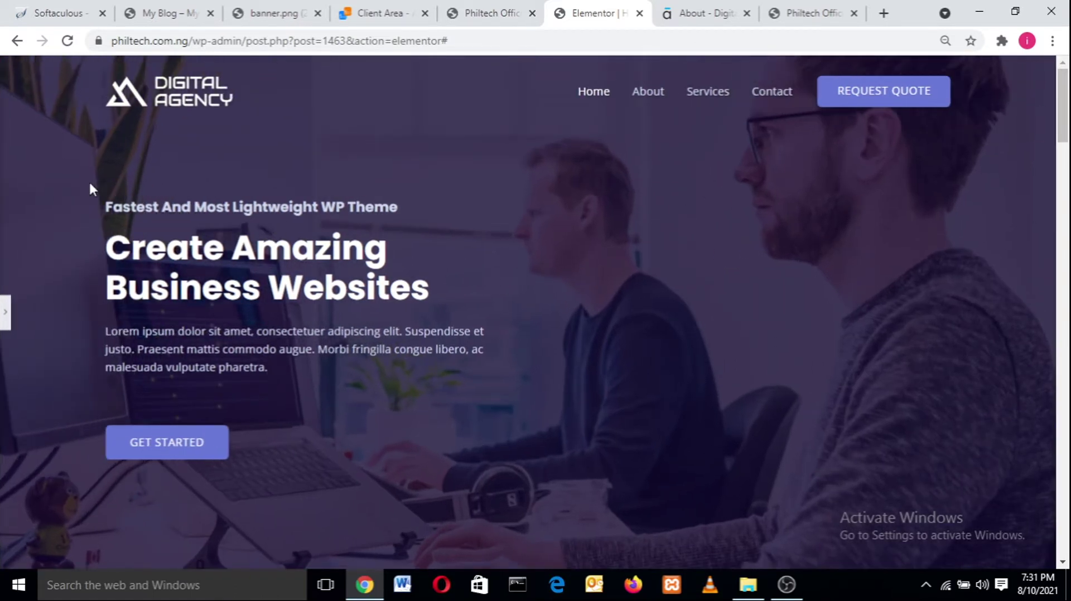
pyautogui.click(4, 321)
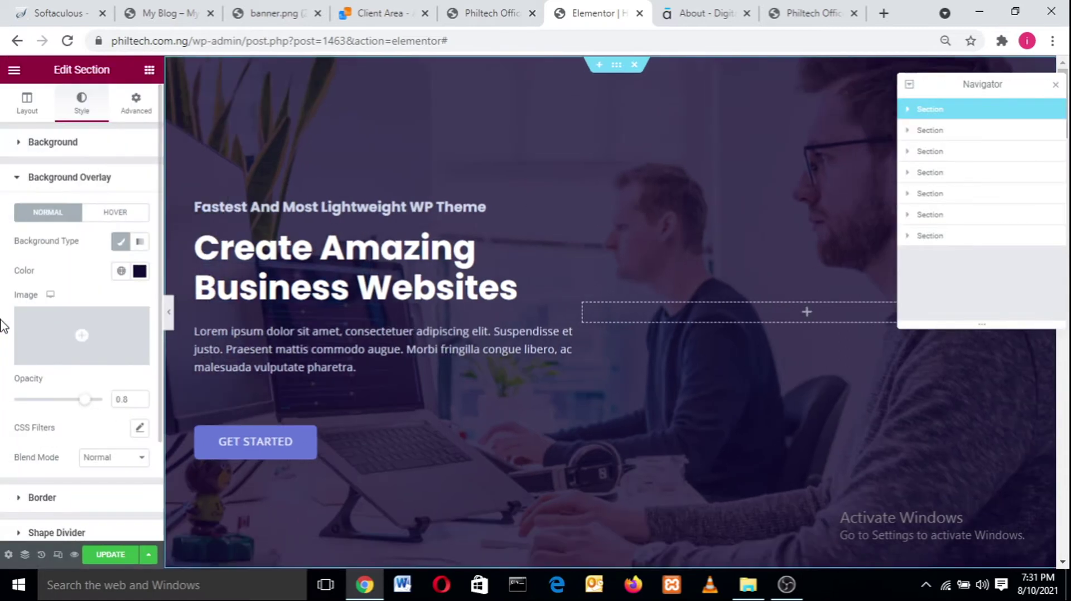
pyautogui.click(232, 208)
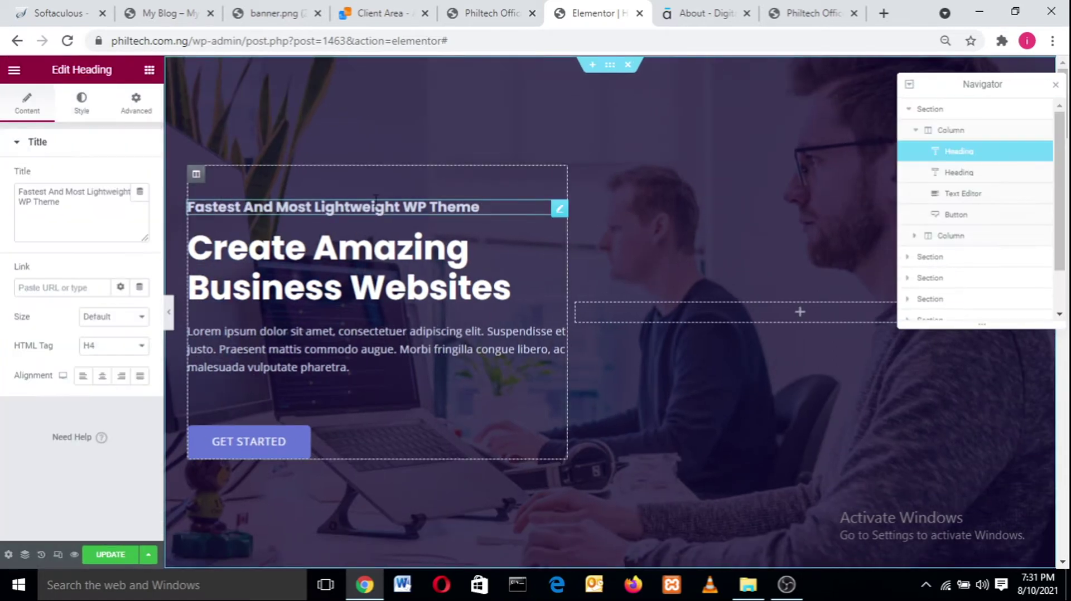
pyautogui.click(173, 8)
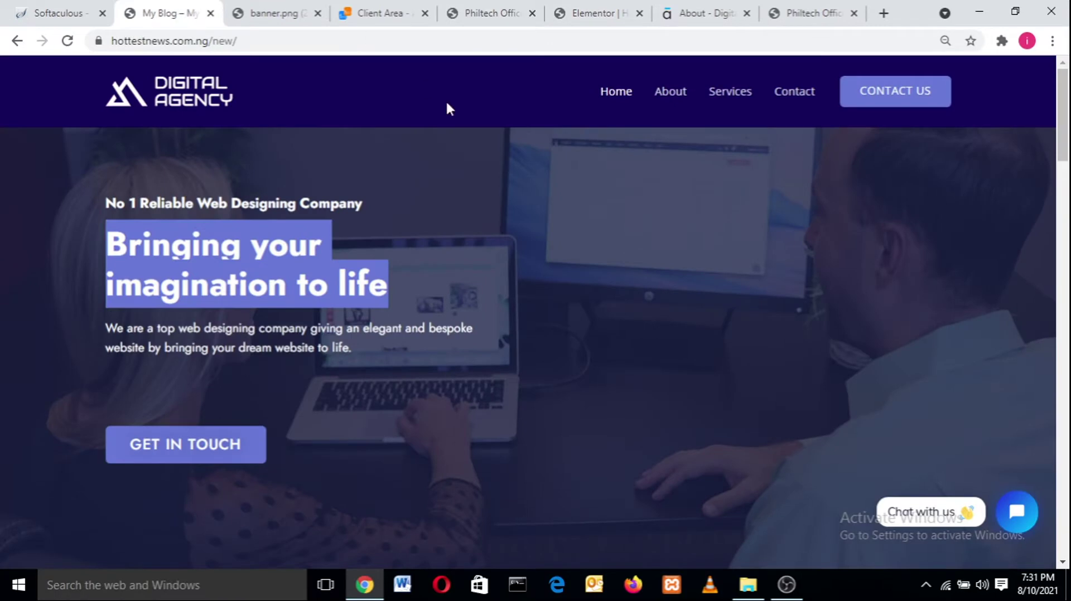
pyautogui.click(367, 201)
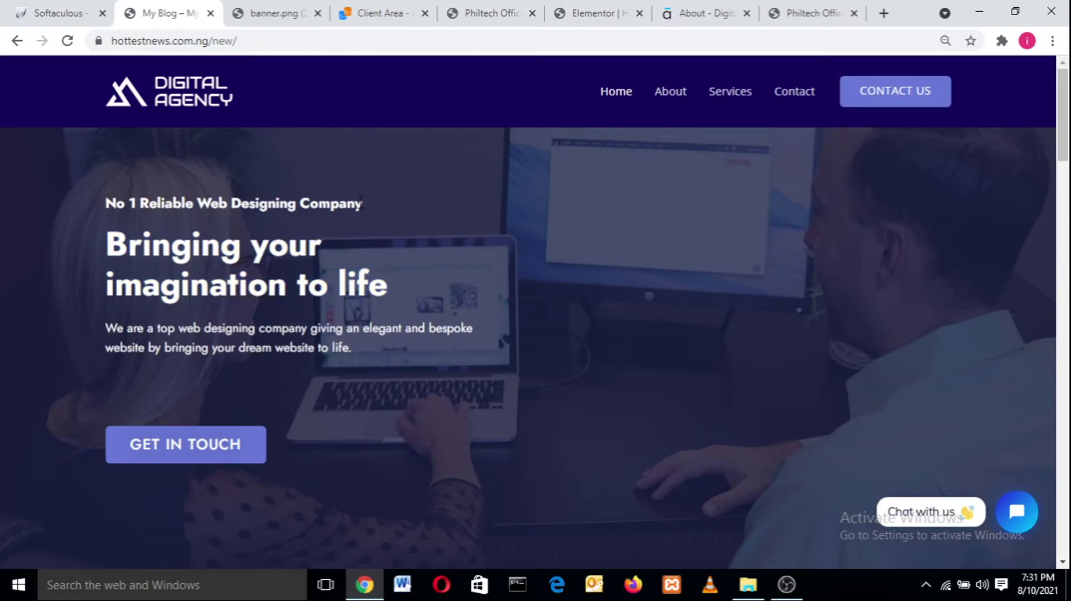
pyautogui.moveTo(338, 204); pyautogui.dragTo(279, 179)
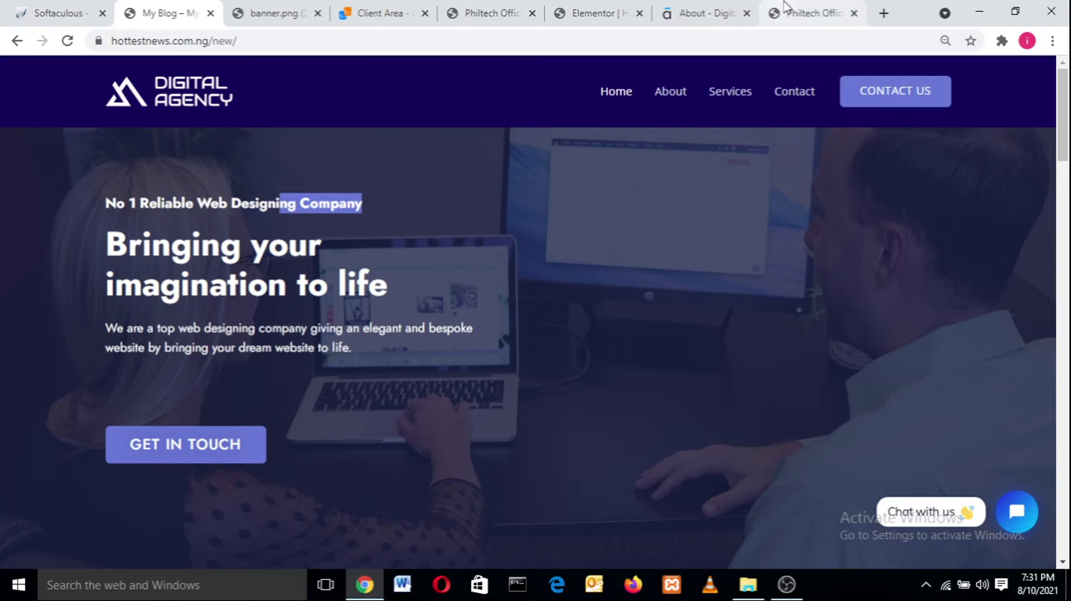
pyautogui.click(594, 12)
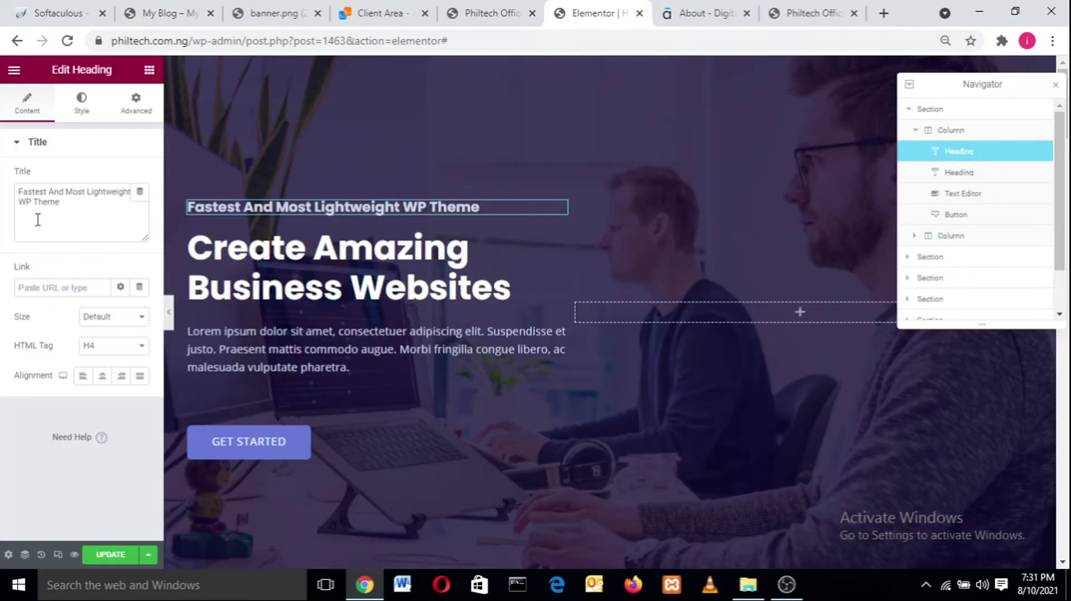
# - Replace the heading title with 'No 1 Reliable Web Designing Company', checking the live site's wording
pyautogui.click(69, 203)
pyautogui.hotkey('ctrl', 'a')
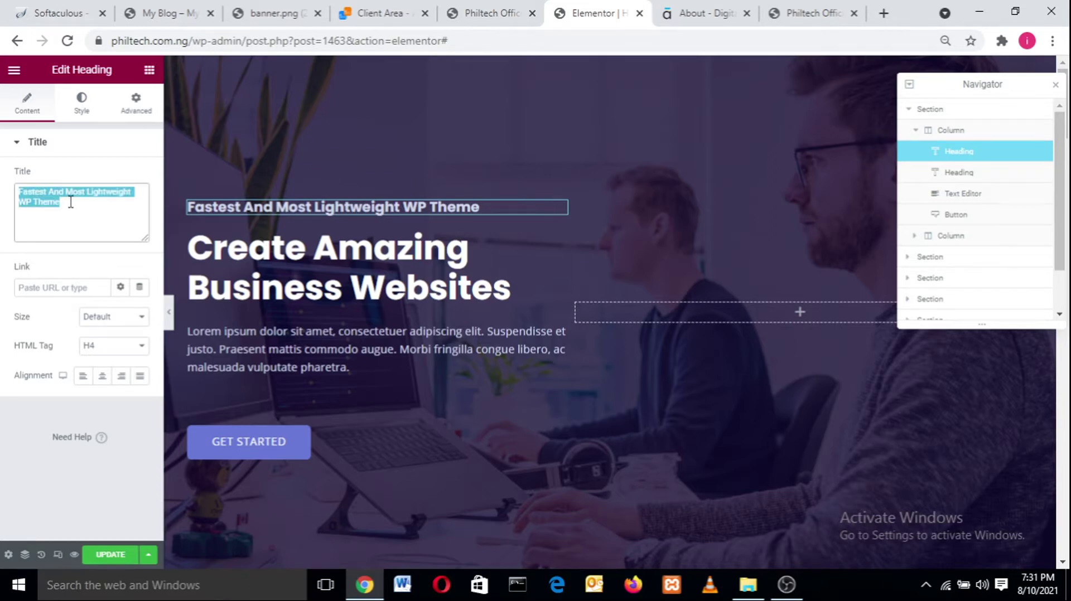
pyautogui.write('O')
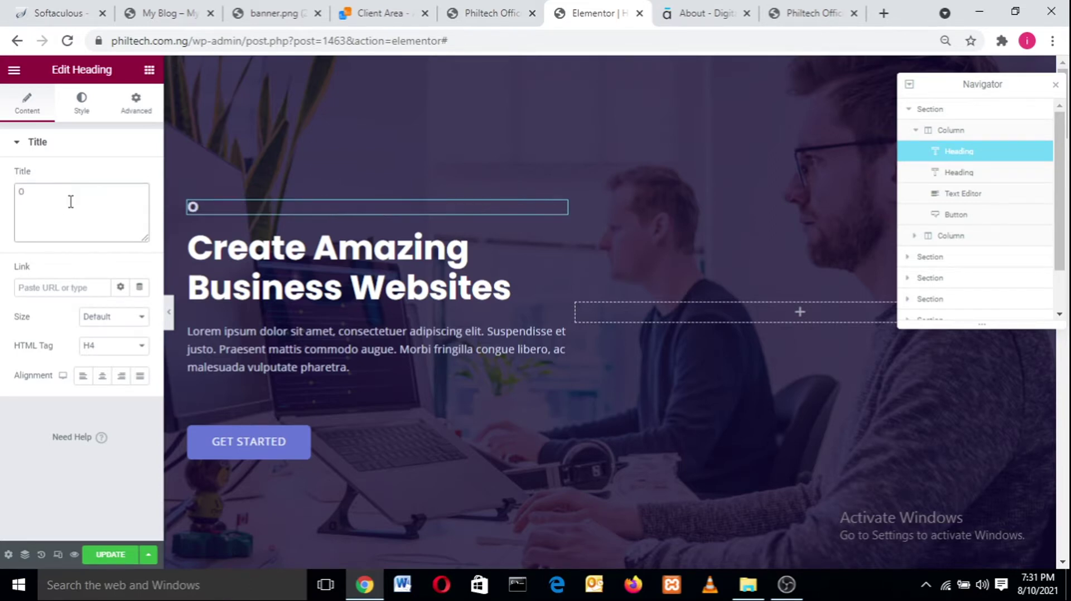
pyautogui.press('BackSpace')
pyautogui.write('No 1')
pyautogui.click(170, 12)
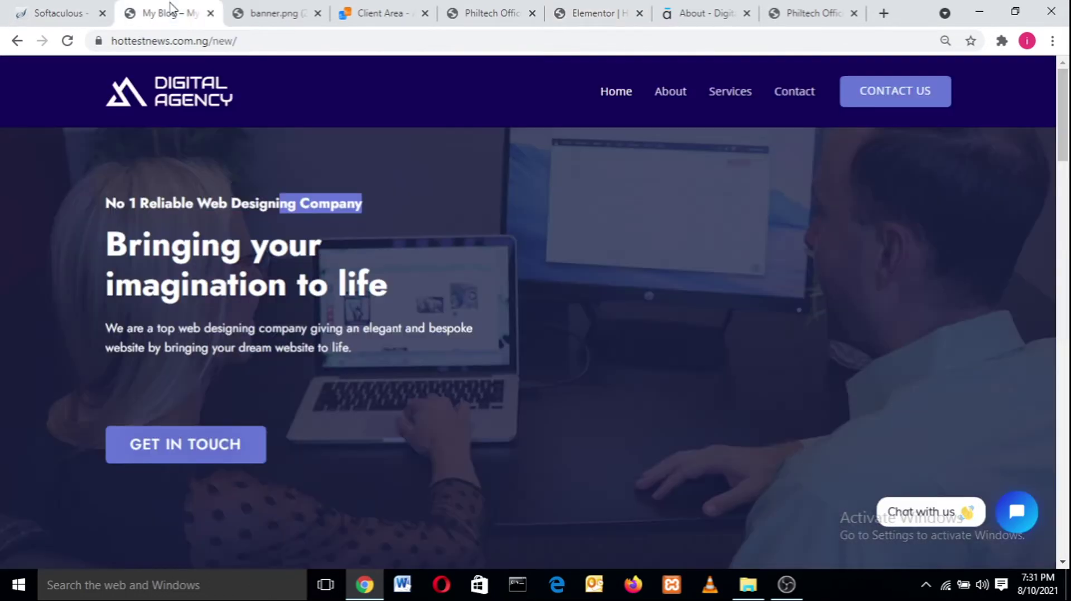
pyautogui.click(592, 12)
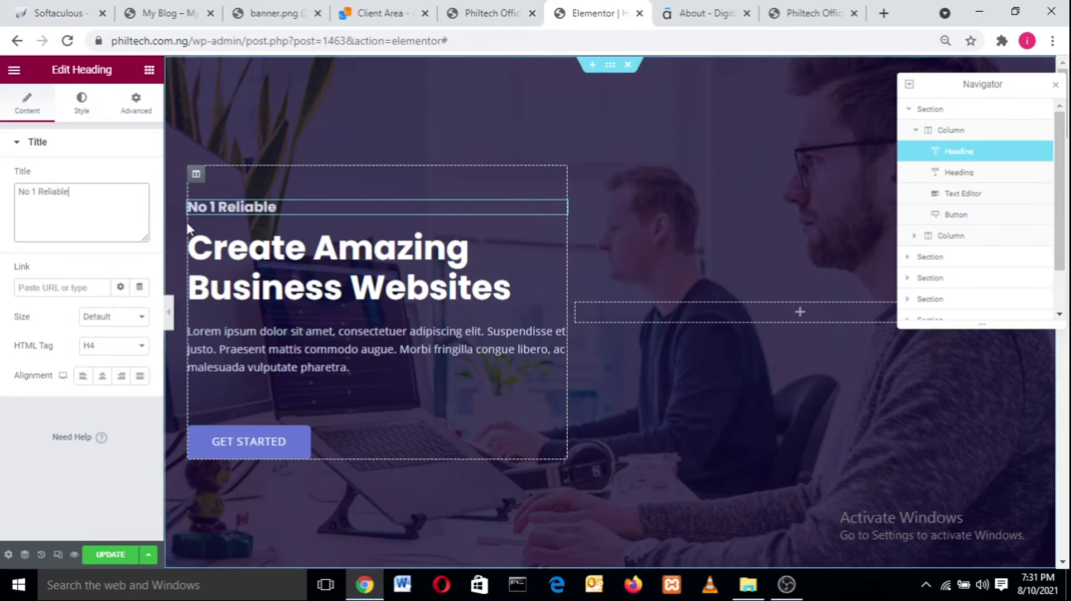
pyautogui.write('Web Designin')
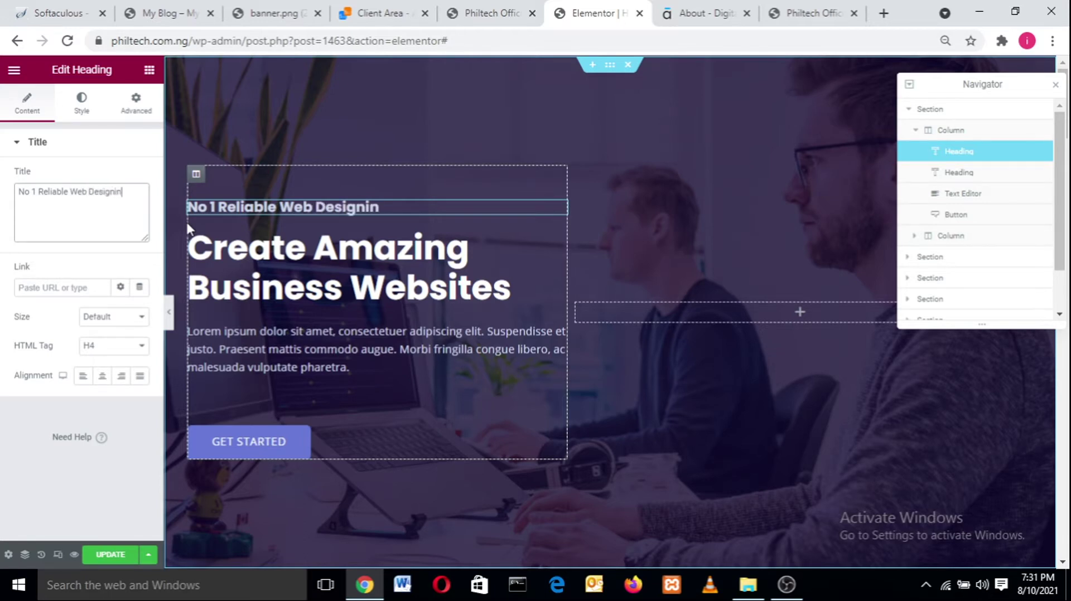
pyautogui.write('g Company')
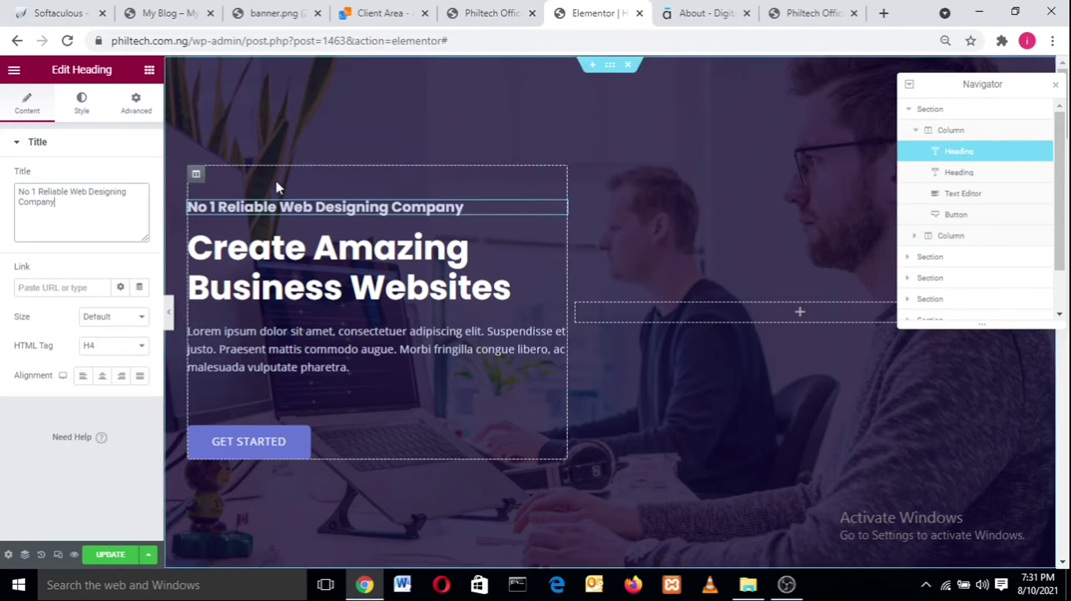
pyautogui.click(162, 13)
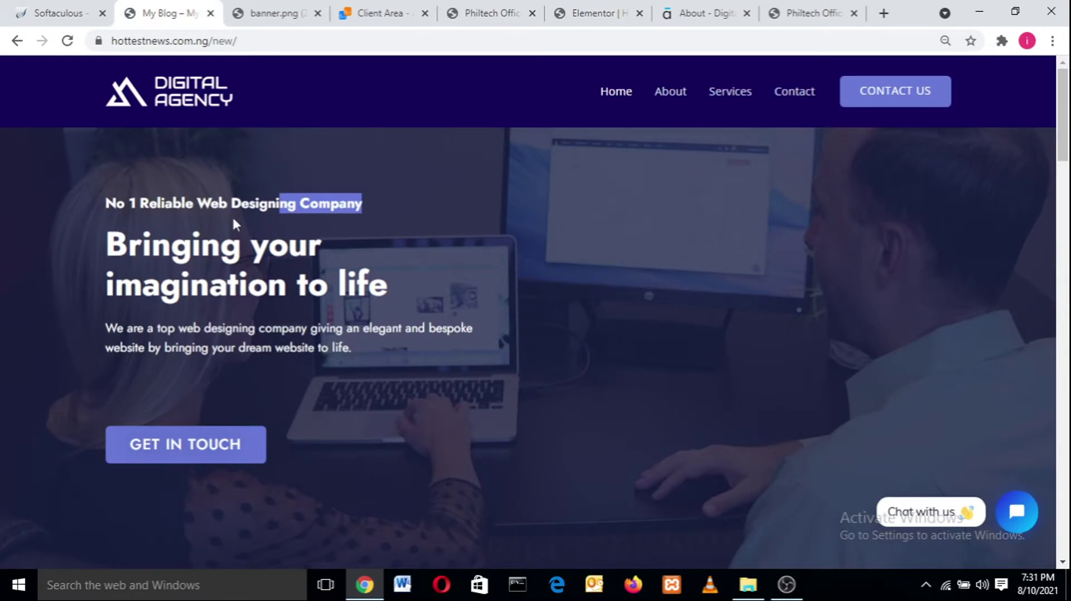
pyautogui.click(216, 191)
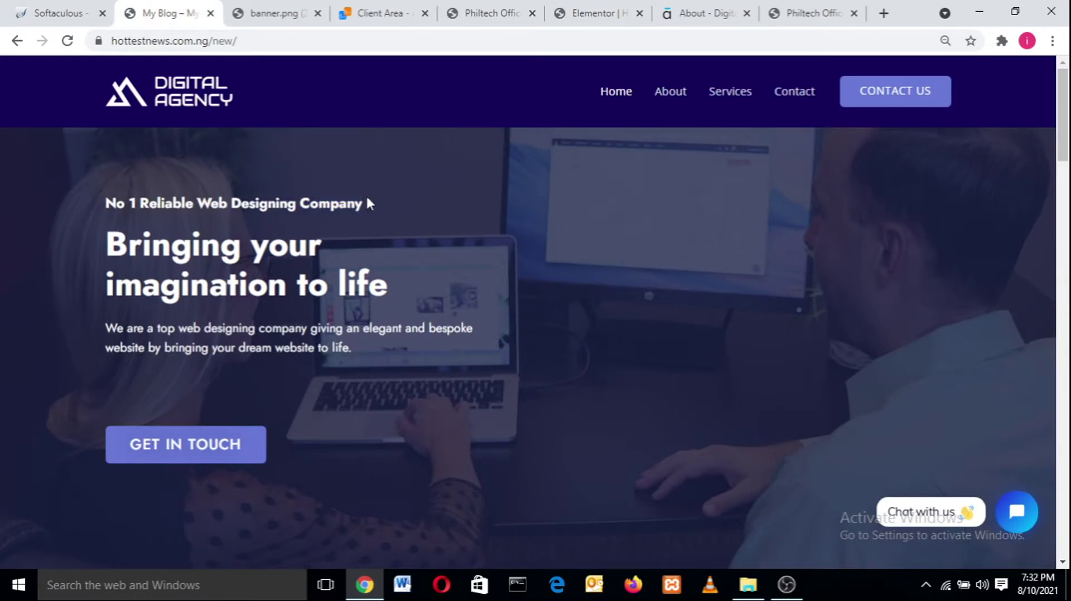
pyautogui.moveTo(367, 199); pyautogui.dragTo(98, 181)
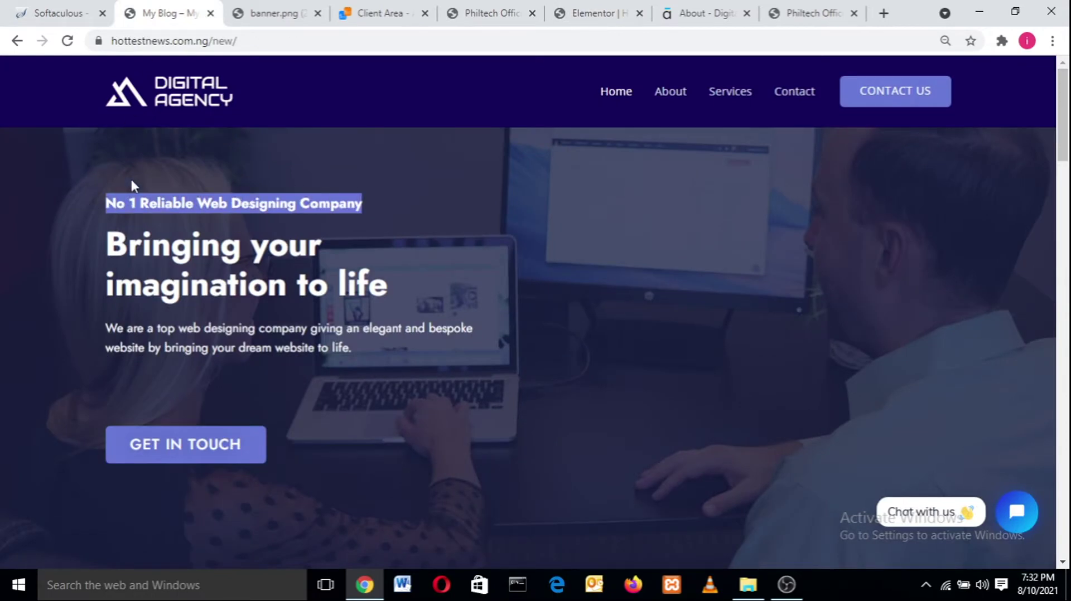
pyautogui.click(589, 12)
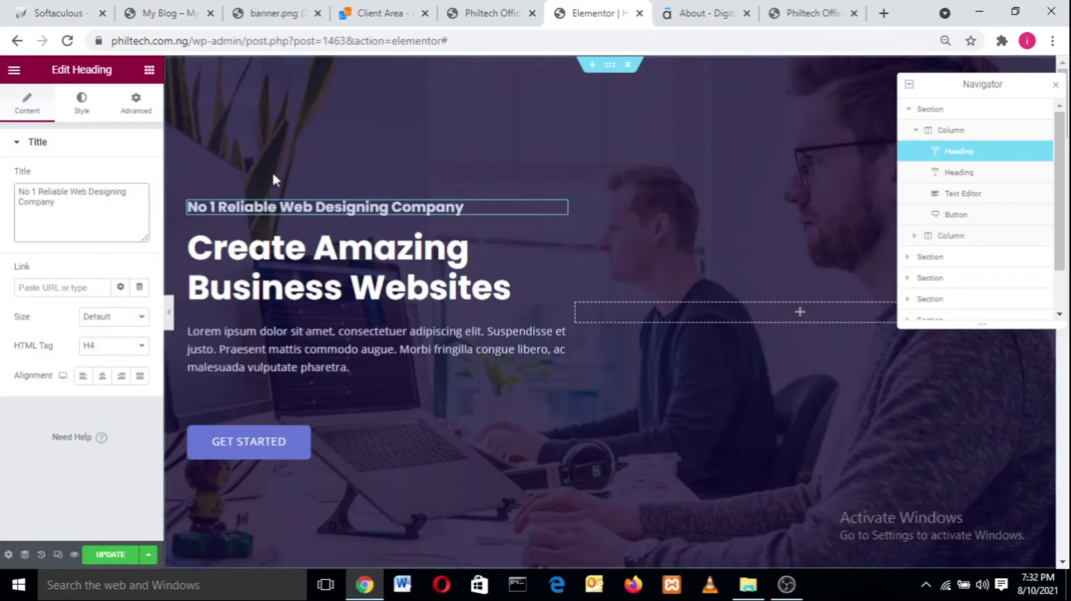
# - Try H1 and H3 tags for the small heading, leaving it as H4
pyautogui.click(89, 112)
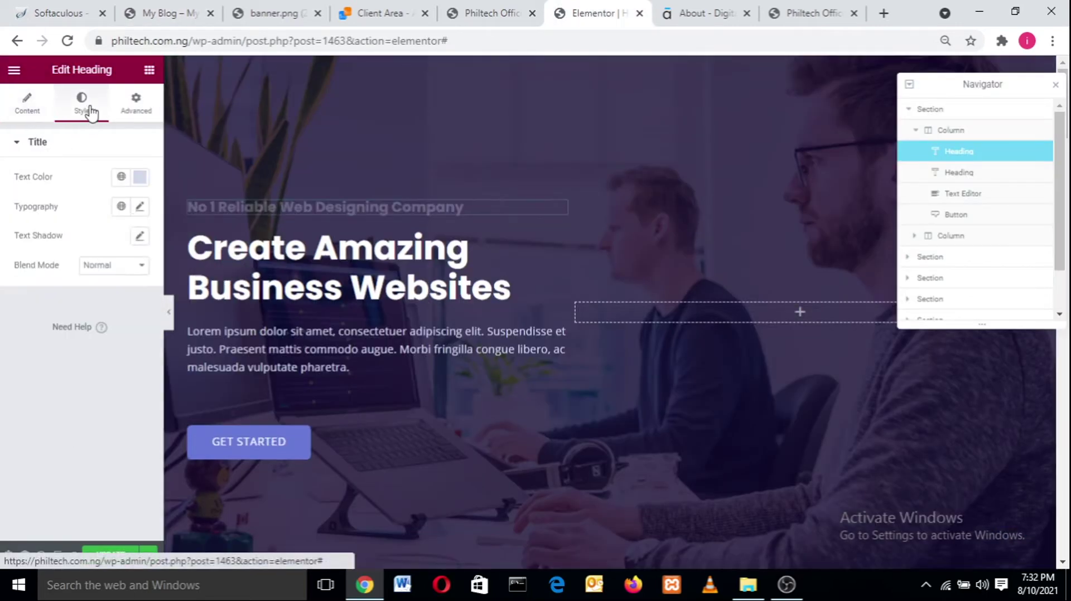
pyautogui.click(17, 117)
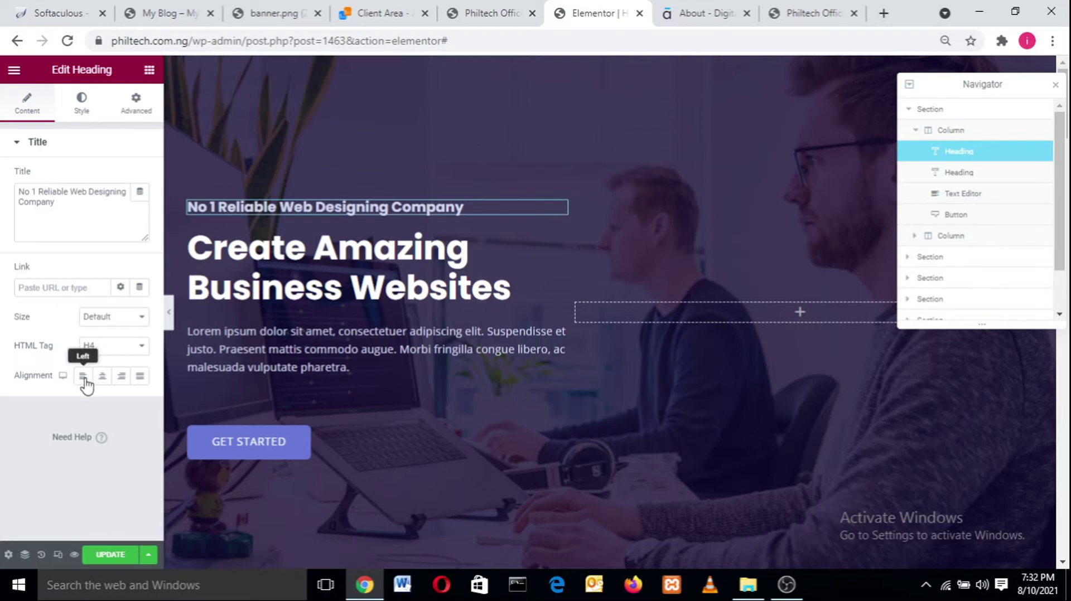
pyautogui.click(104, 347)
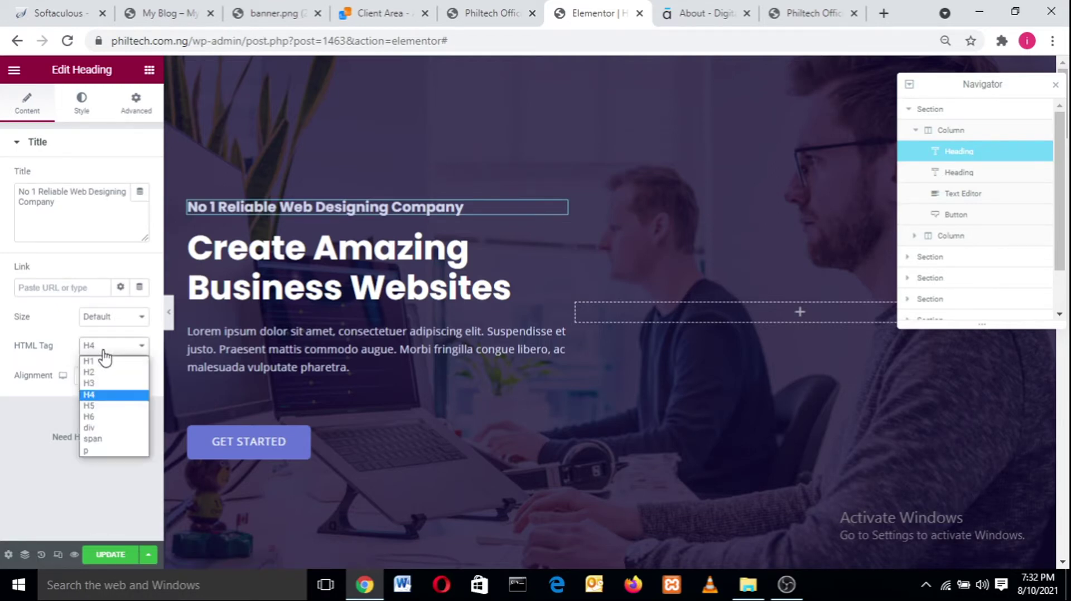
pyautogui.click(95, 361)
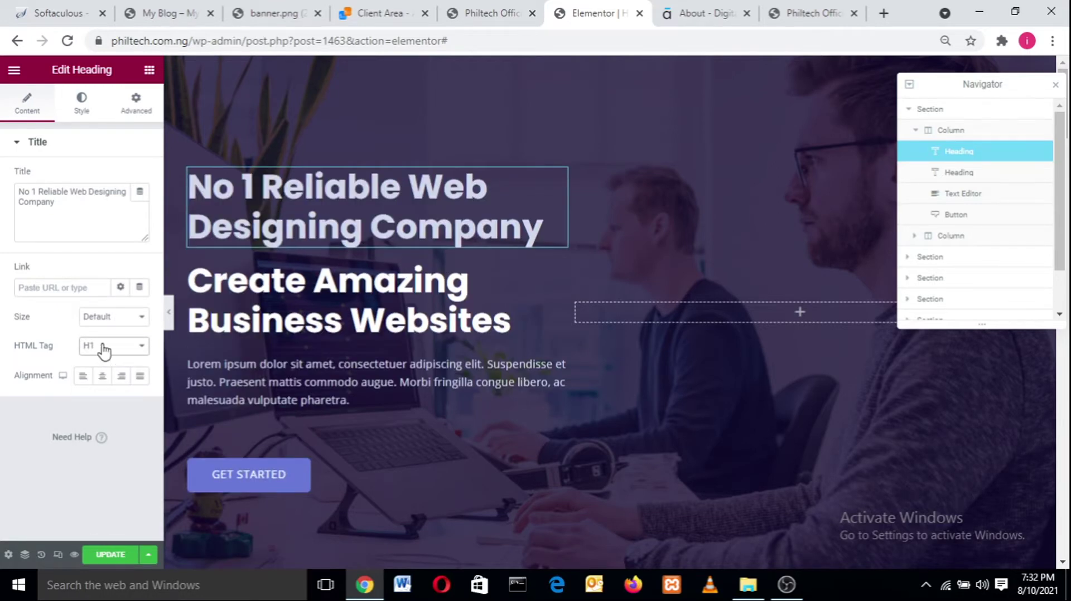
pyautogui.click(104, 347)
pyautogui.click(100, 387)
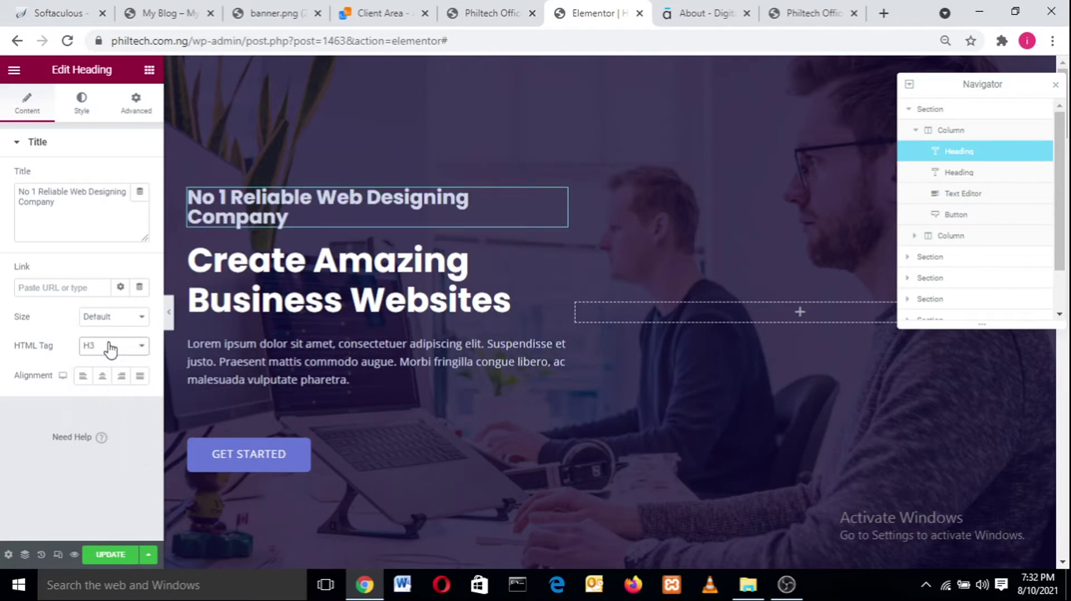
pyautogui.click(109, 349)
pyautogui.click(102, 399)
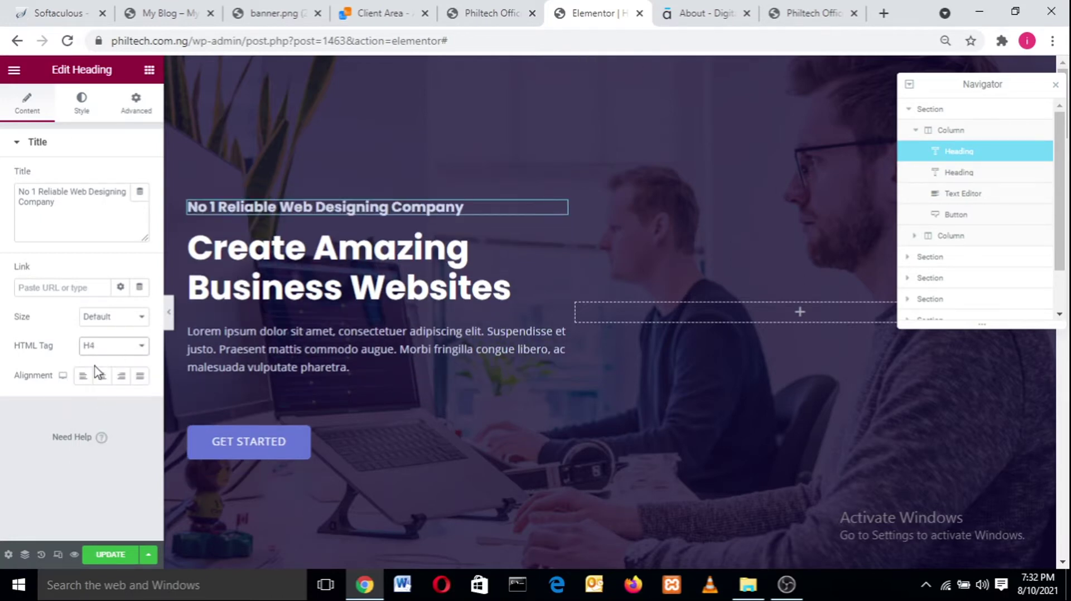
# - Cycle the heading size through Small, Medium, Large and XXL, then reset it to Default
pyautogui.click(124, 316)
pyautogui.click(125, 318)
pyautogui.click(125, 318)
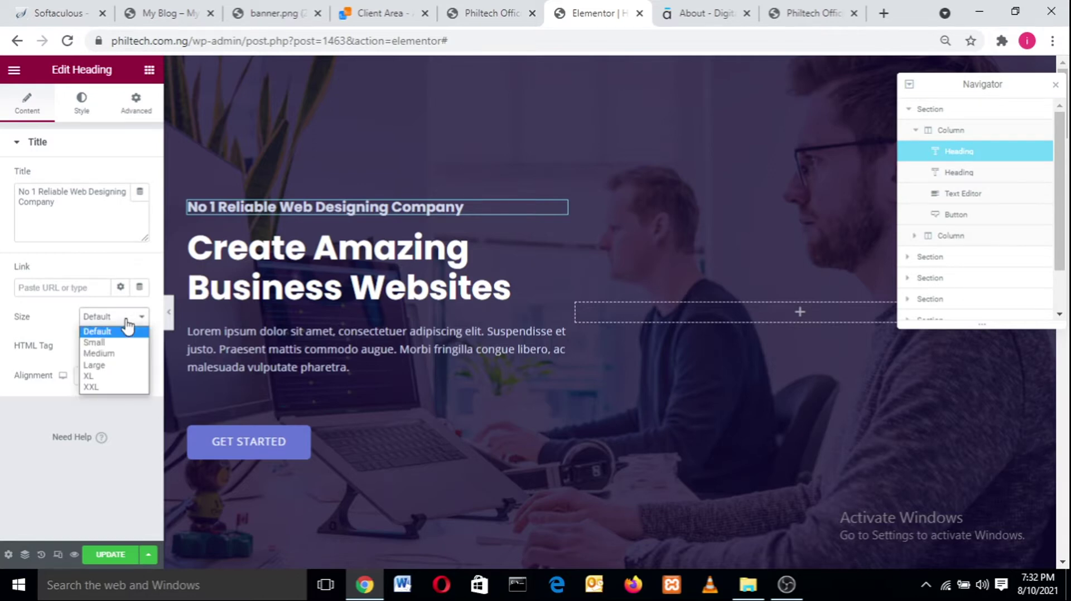
pyautogui.click(114, 346)
pyautogui.click(119, 318)
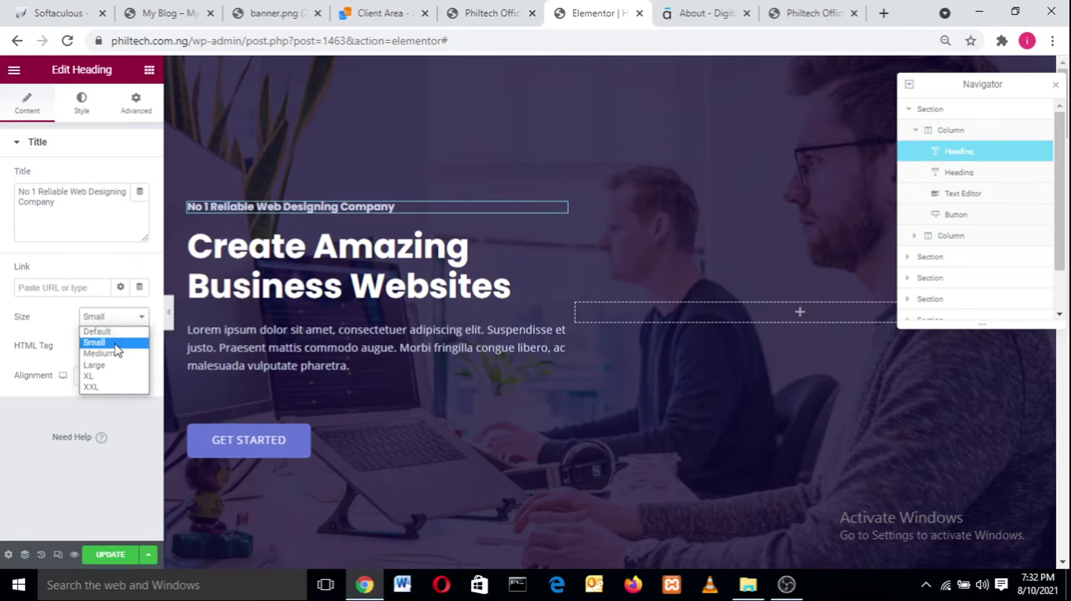
pyautogui.click(115, 354)
pyautogui.click(120, 318)
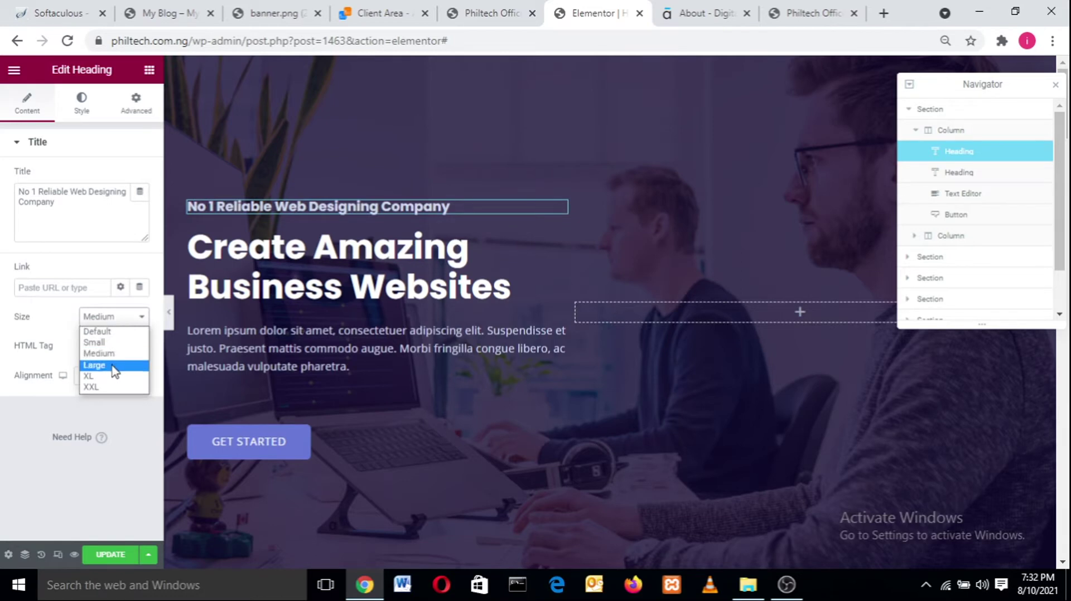
pyautogui.click(117, 366)
pyautogui.click(119, 318)
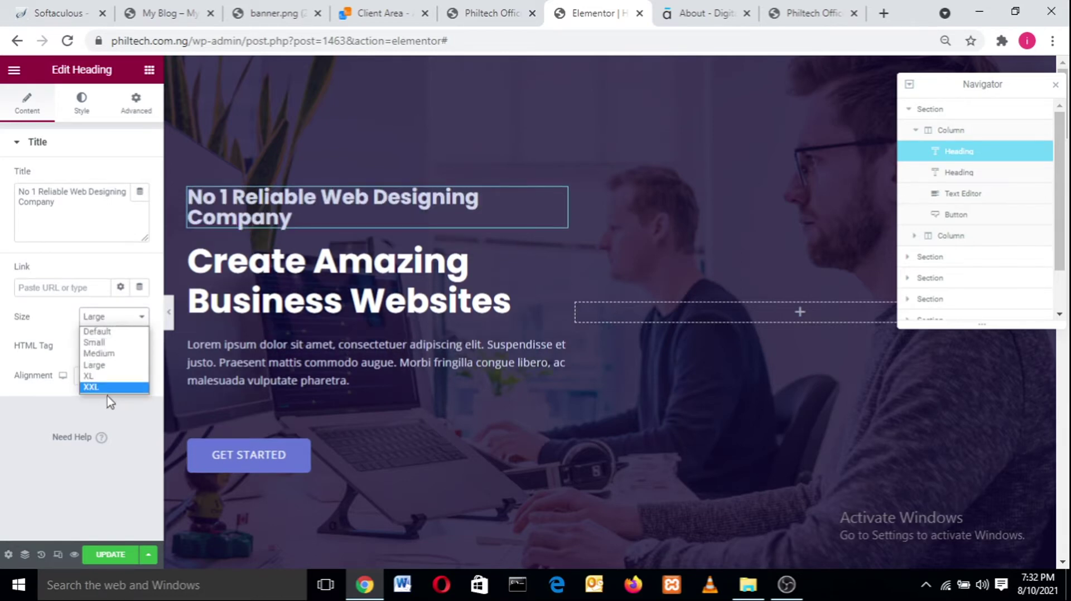
pyautogui.click(108, 390)
pyautogui.click(115, 317)
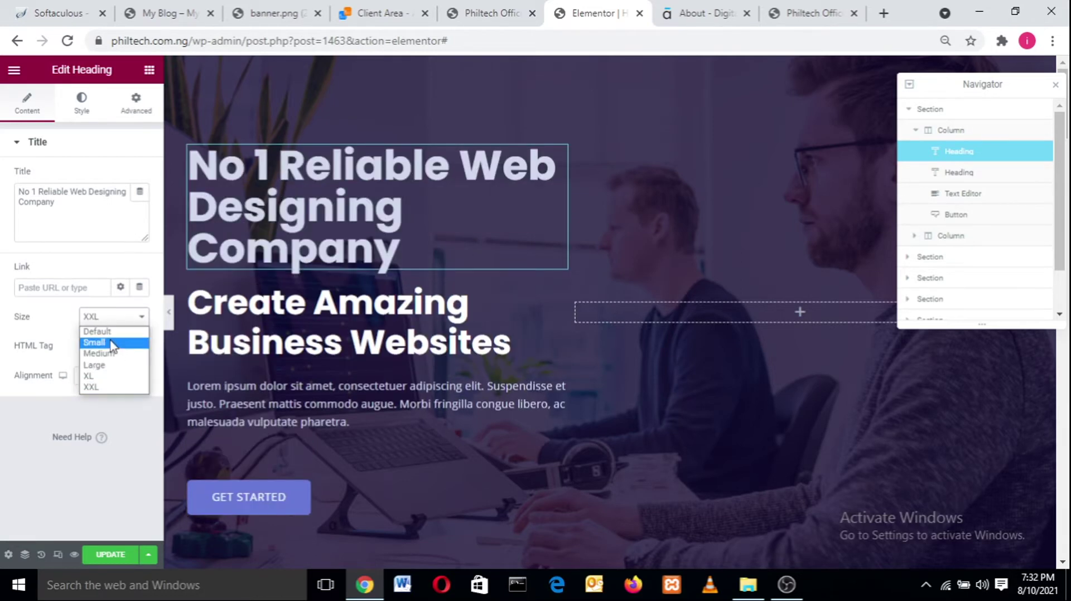
pyautogui.click(111, 334)
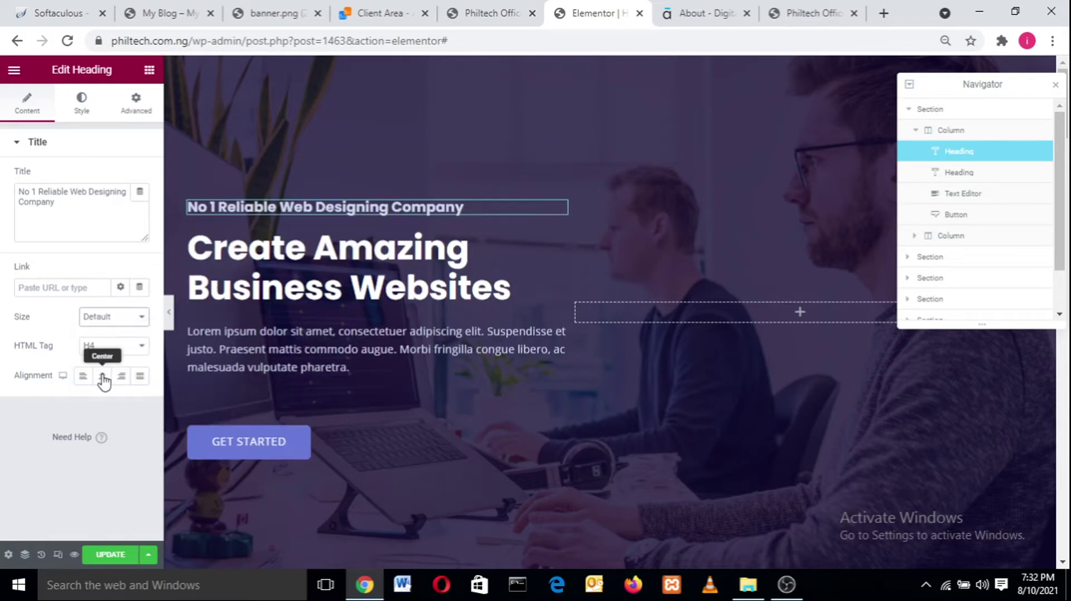
# - Try center, right and justify alignment, then left-align the heading
pyautogui.click(78, 383)
pyautogui.click(101, 377)
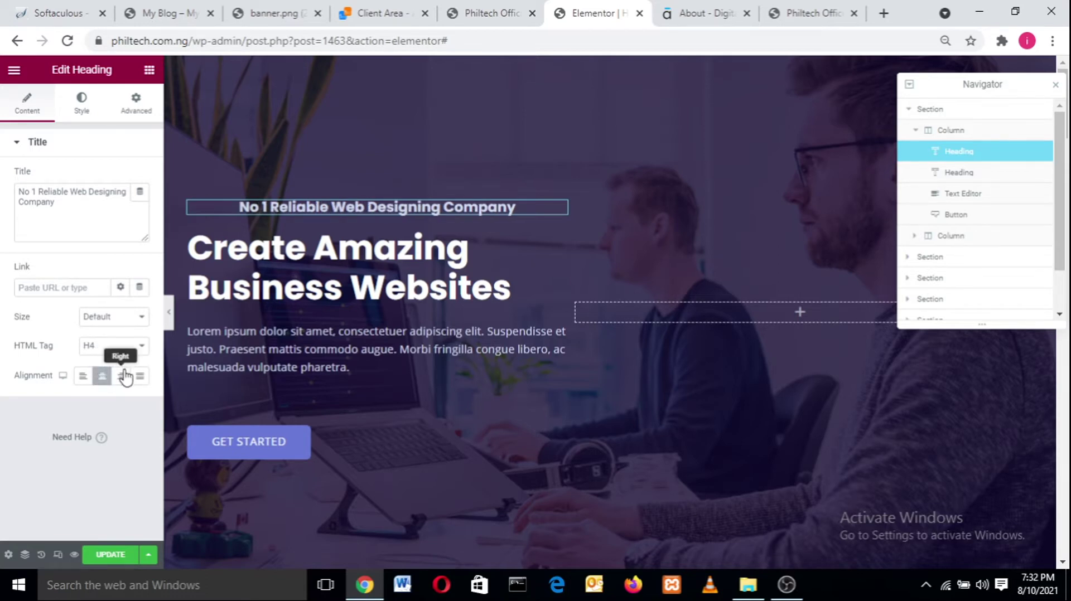
pyautogui.click(123, 377)
pyautogui.click(139, 377)
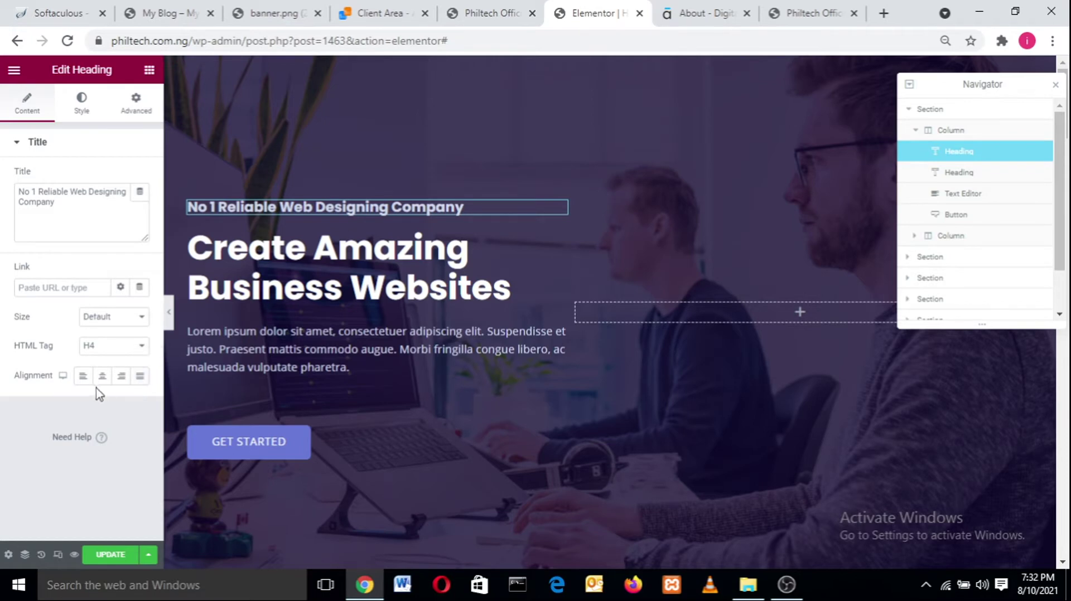
pyautogui.click(83, 376)
# - Make the heading text colour pure white #FFFFFF after trying darker shades
pyautogui.click(79, 111)
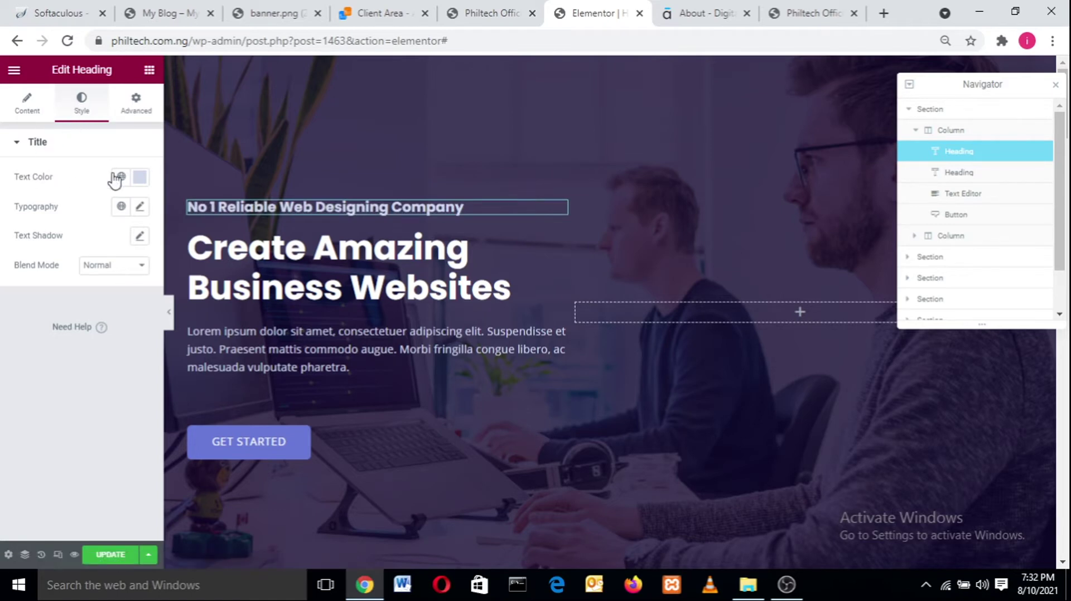
pyautogui.click(139, 178)
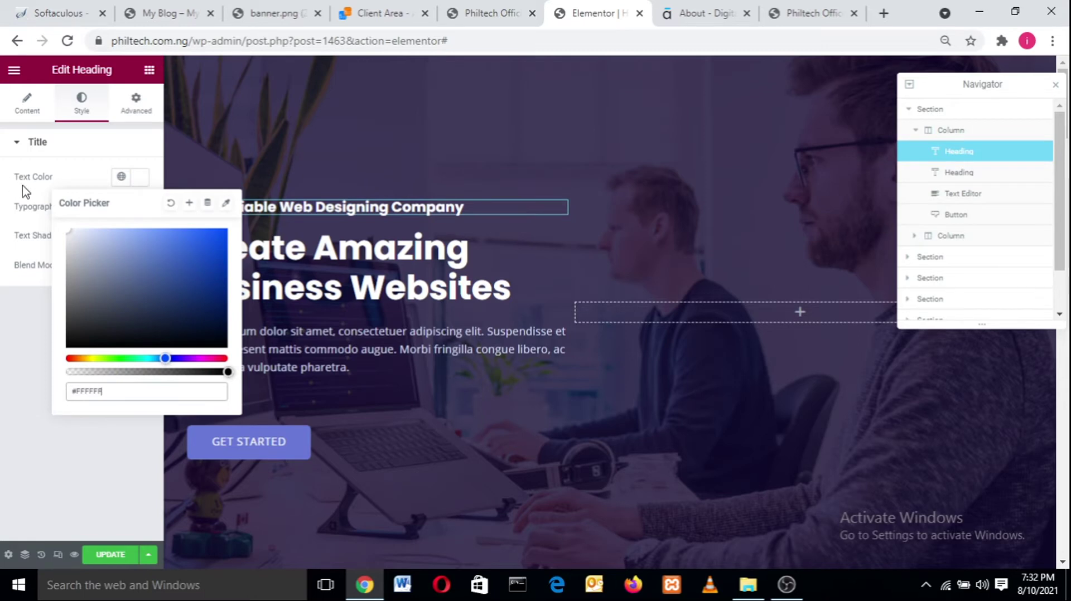
pyautogui.click(162, 314)
pyautogui.click(120, 270)
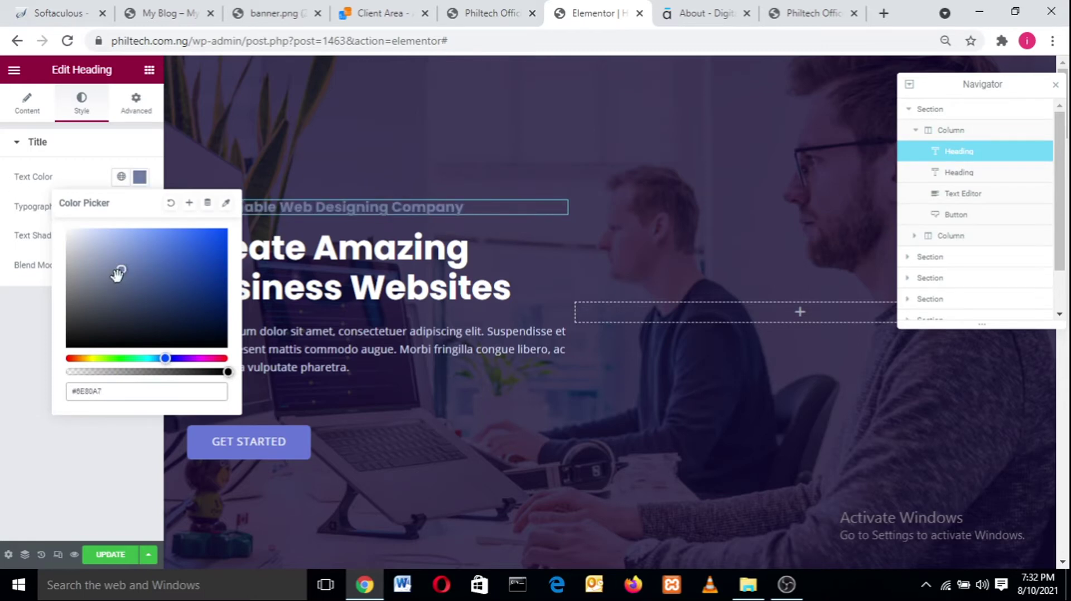
pyautogui.moveTo(121, 272)
pyautogui.mouseDown()
pyautogui.moveTo(82, 254)
pyautogui.moveTo(64, 230)
pyautogui.mouseUp()
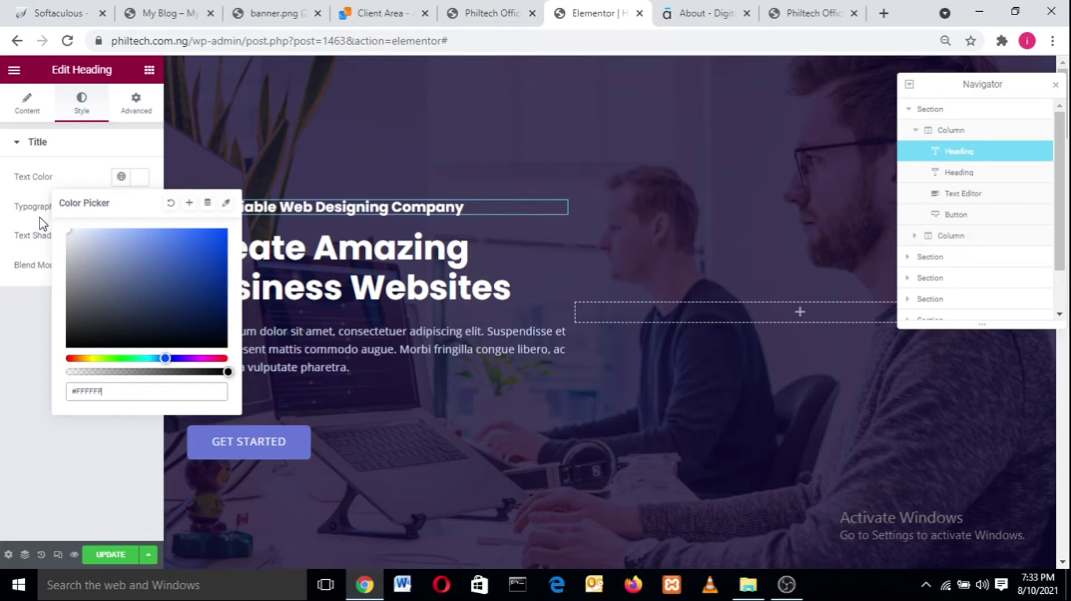
pyautogui.click(71, 183)
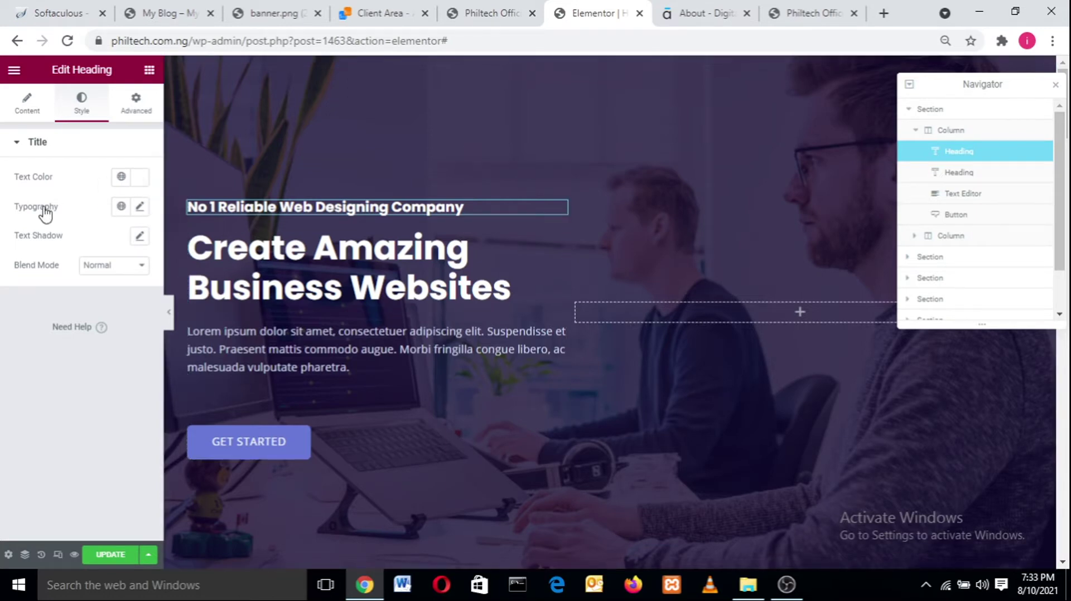
pyautogui.click(140, 208)
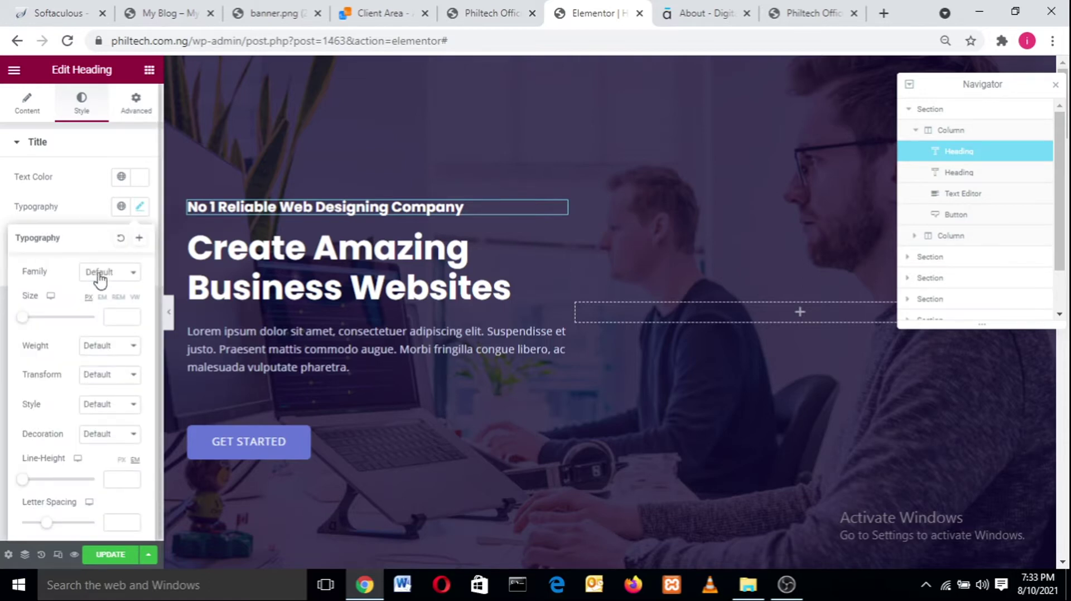
# - Apply Jost at size 20, trying weights 900, 100 and 500 before choosing 600
pyautogui.click(118, 278)
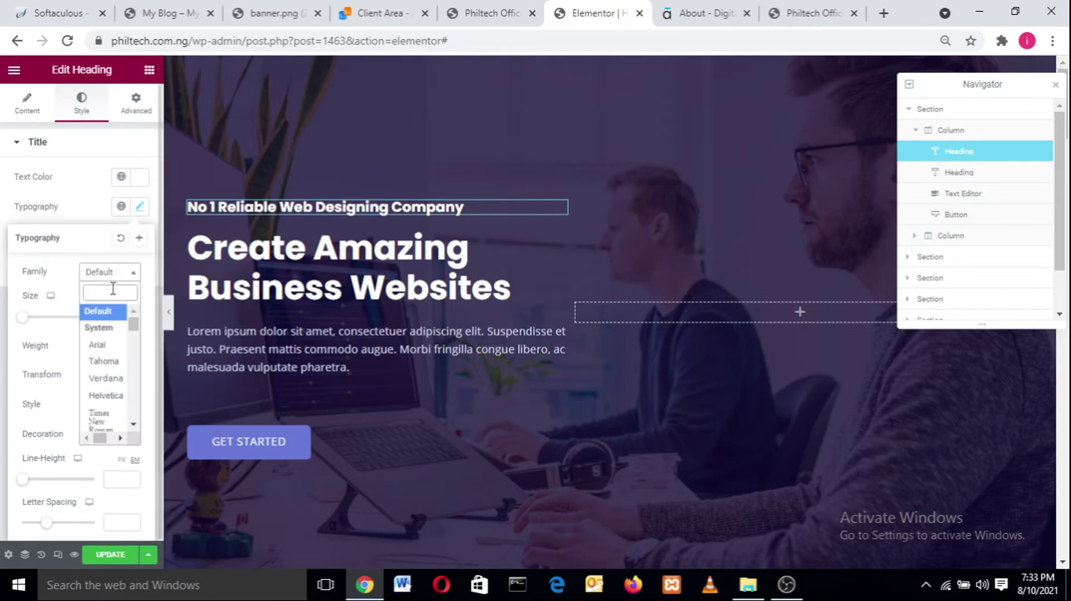
pyautogui.write('jost')
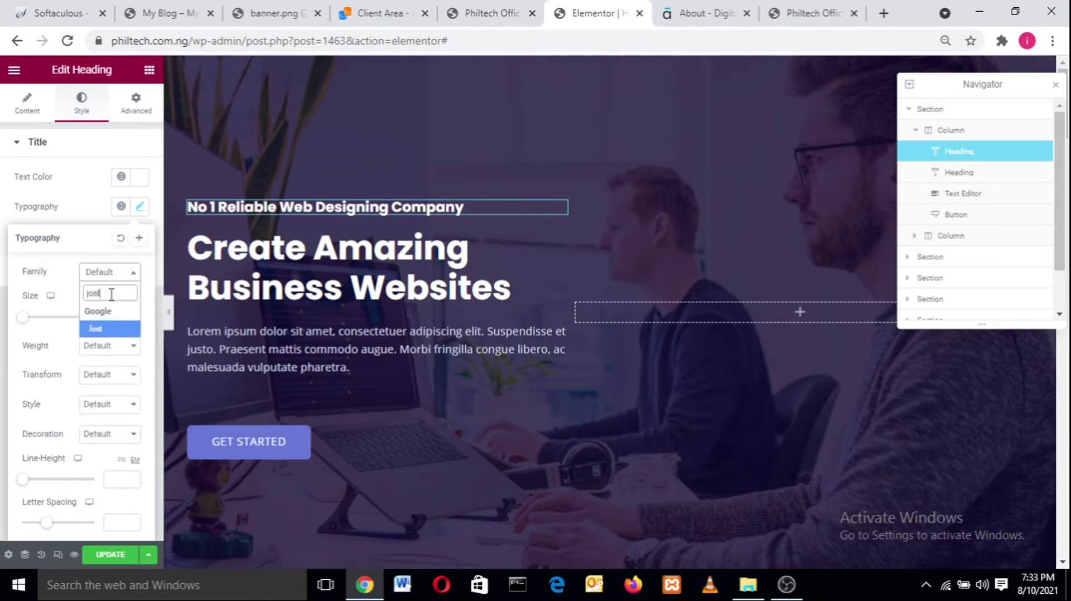
pyautogui.click(100, 334)
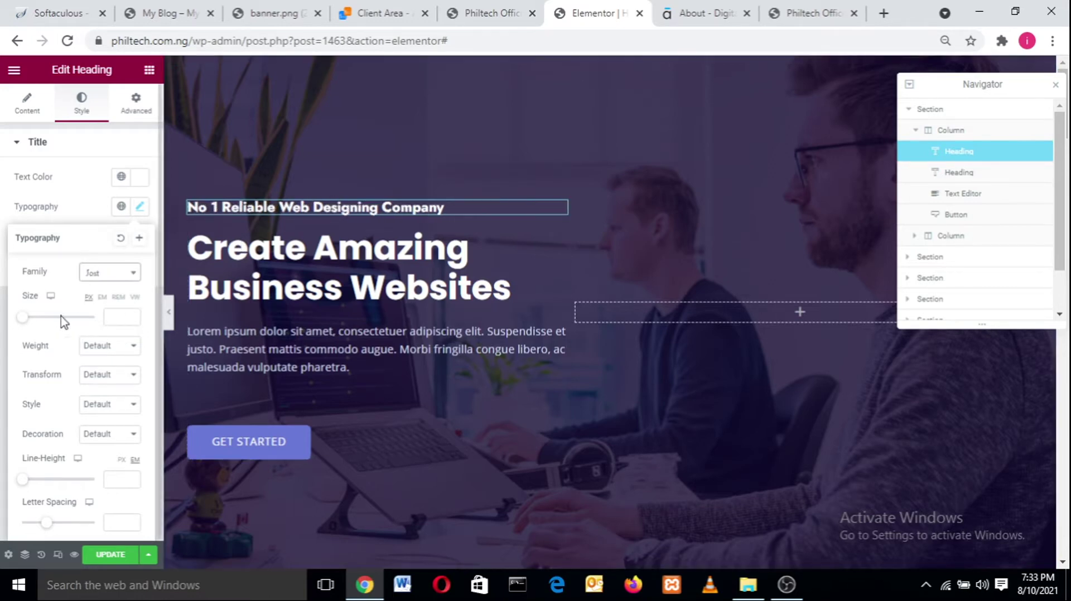
pyautogui.moveTo(33, 322)
pyautogui.mouseDown()
pyautogui.moveTo(50, 319)
pyautogui.moveTo(31, 319)
pyautogui.mouseUp()
pyautogui.click(101, 346)
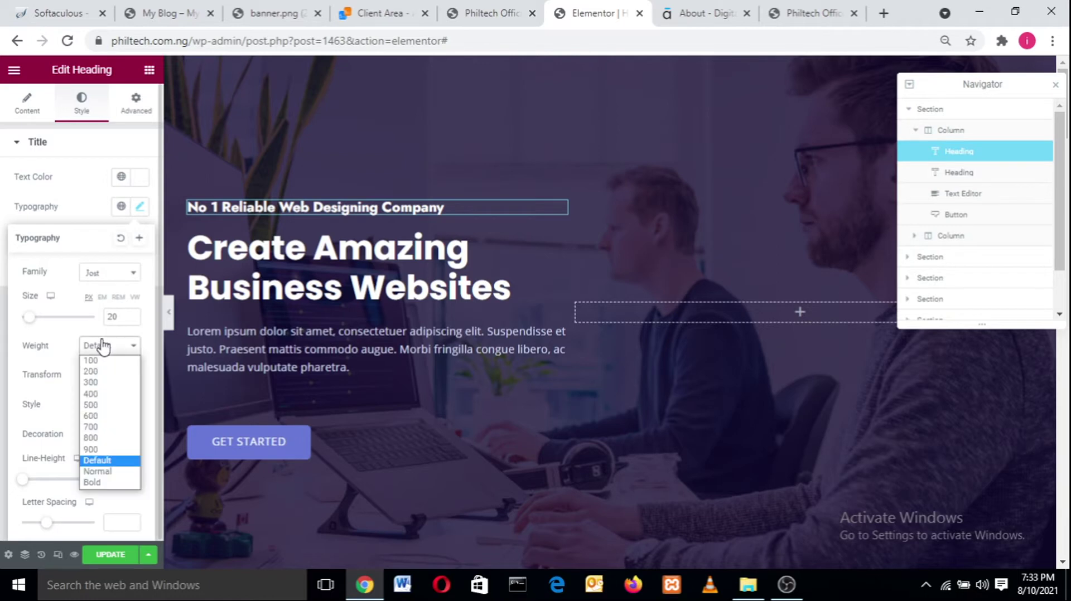
pyautogui.click(90, 449)
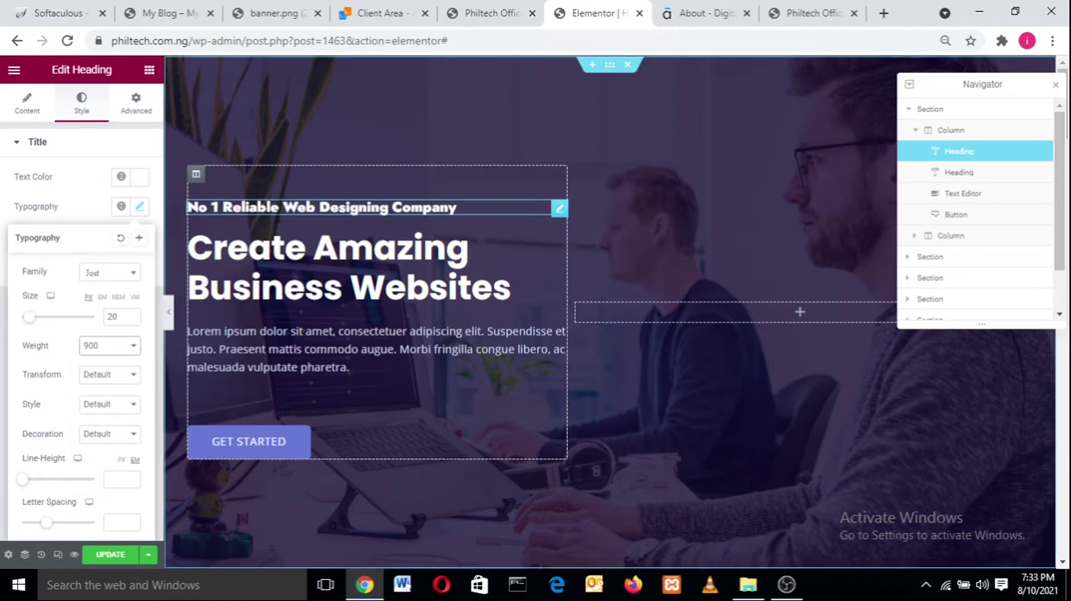
pyautogui.click(129, 350)
pyautogui.click(95, 357)
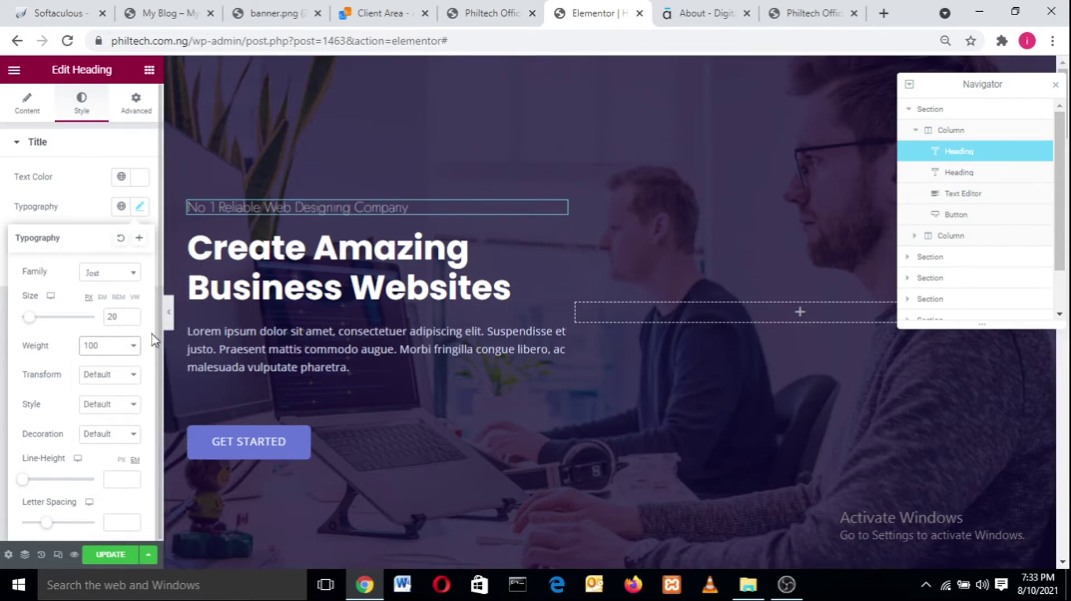
pyautogui.click(129, 346)
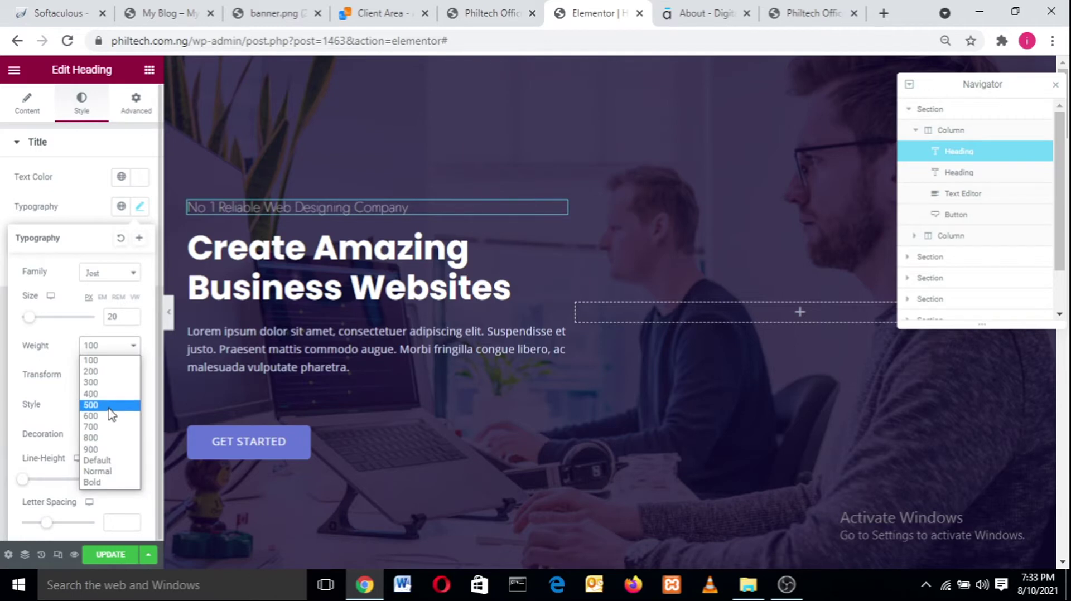
pyautogui.click(109, 405)
pyautogui.click(112, 346)
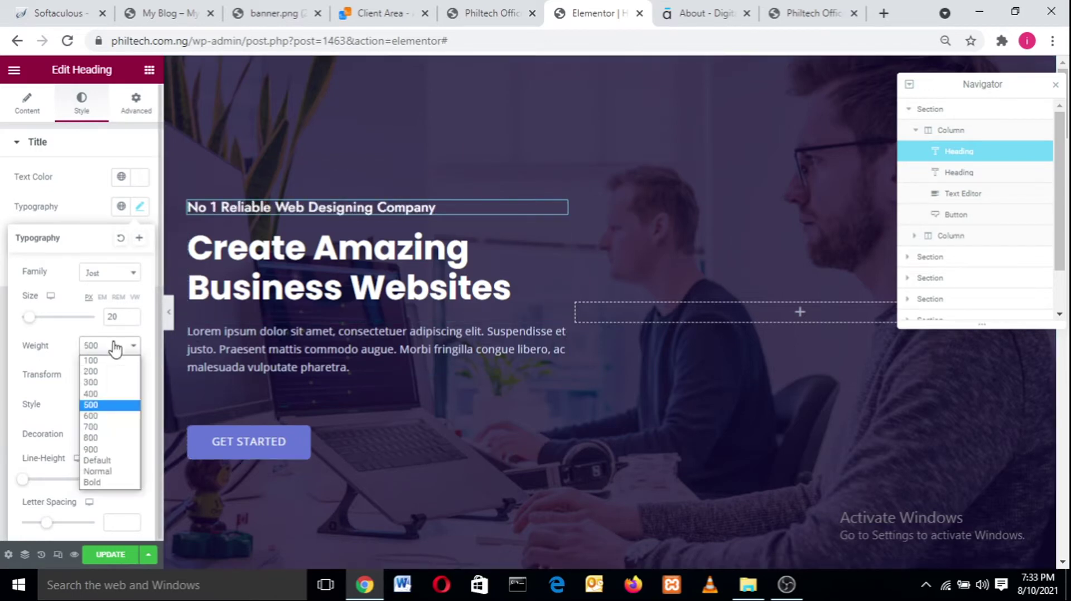
pyautogui.click(96, 415)
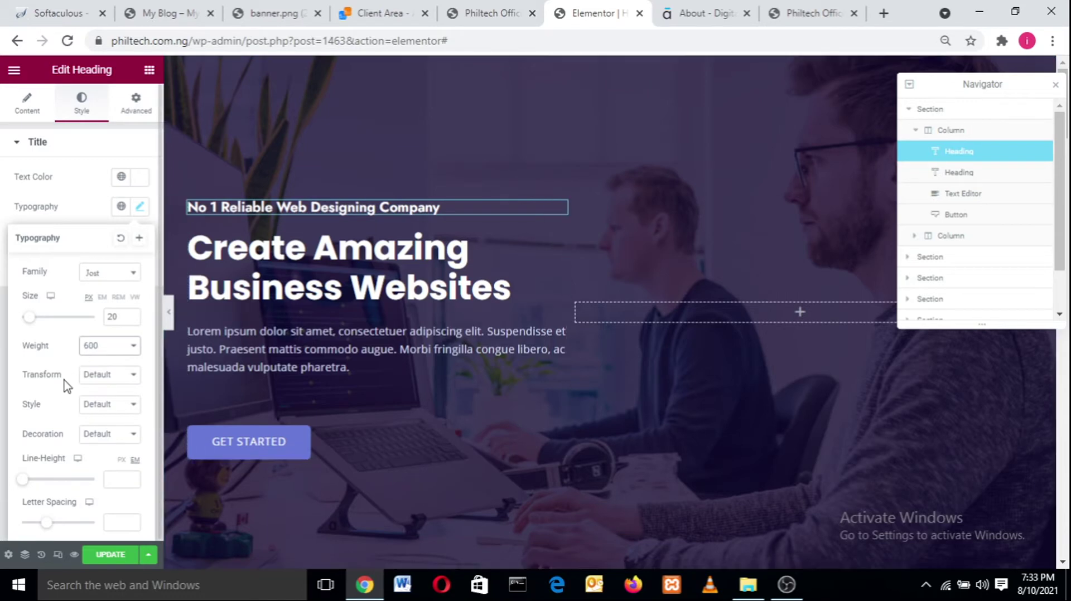
# - Try uppercase, lowercase, capitalize and normal transforms on the subheading, then reset Transform to Default
pyautogui.click(96, 372)
pyautogui.click(96, 401)
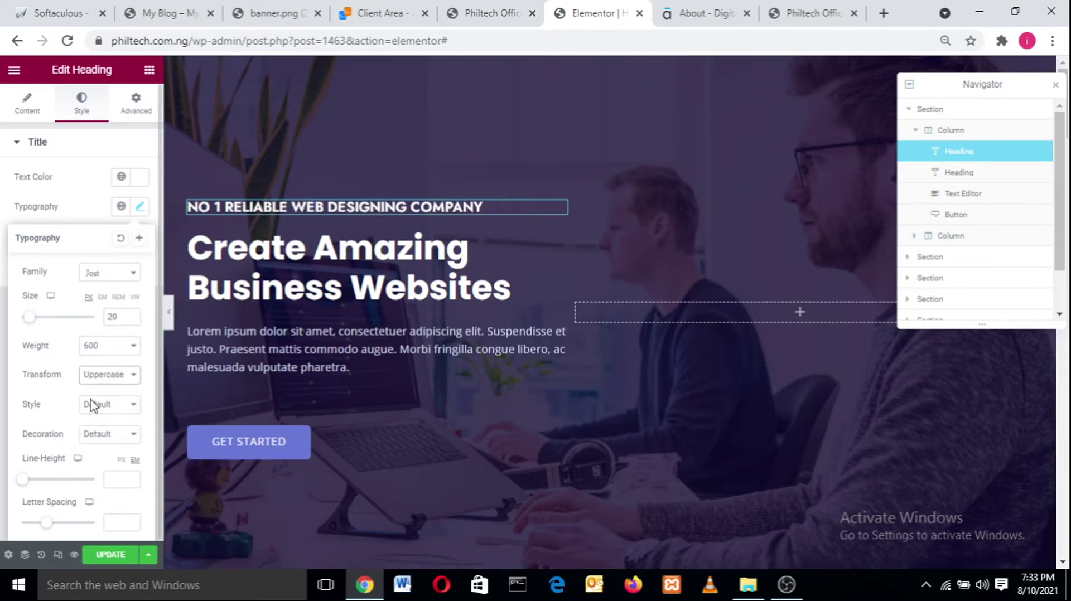
pyautogui.click(107, 384)
pyautogui.click(108, 412)
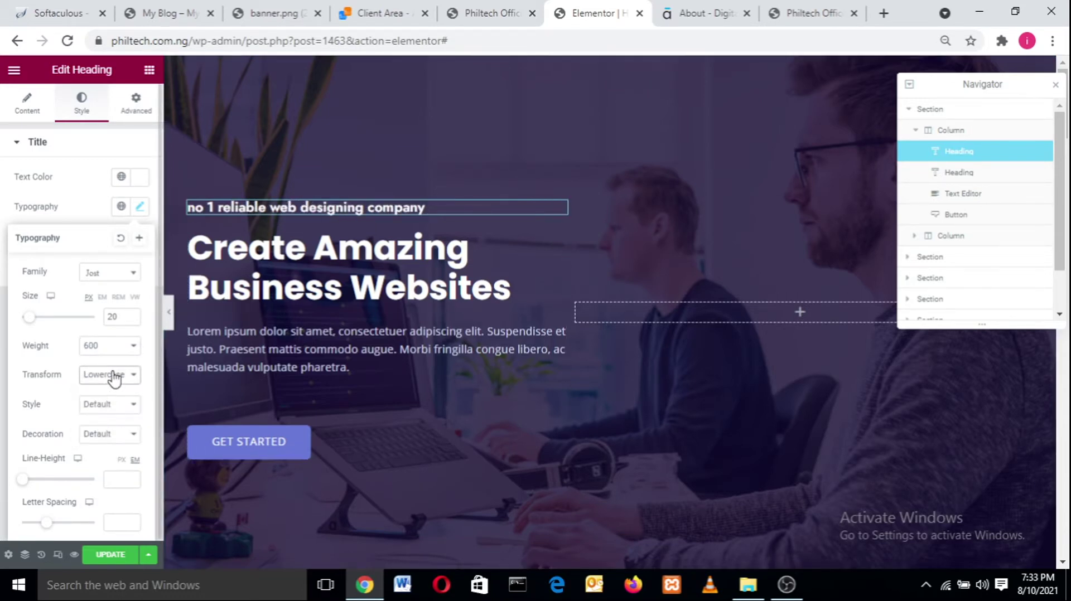
pyautogui.click(114, 377)
pyautogui.click(112, 424)
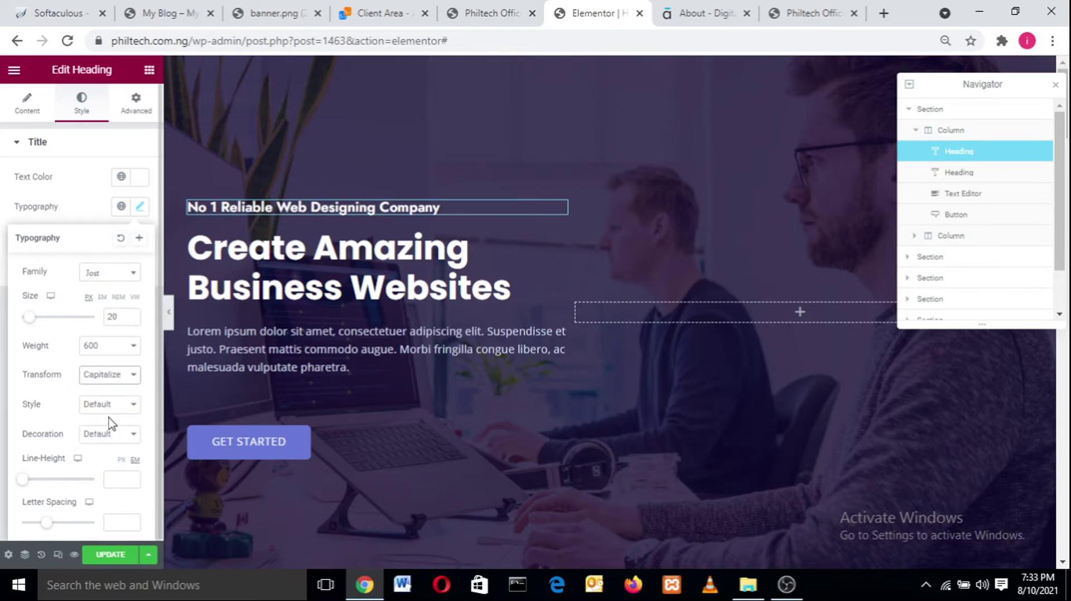
pyautogui.click(114, 375)
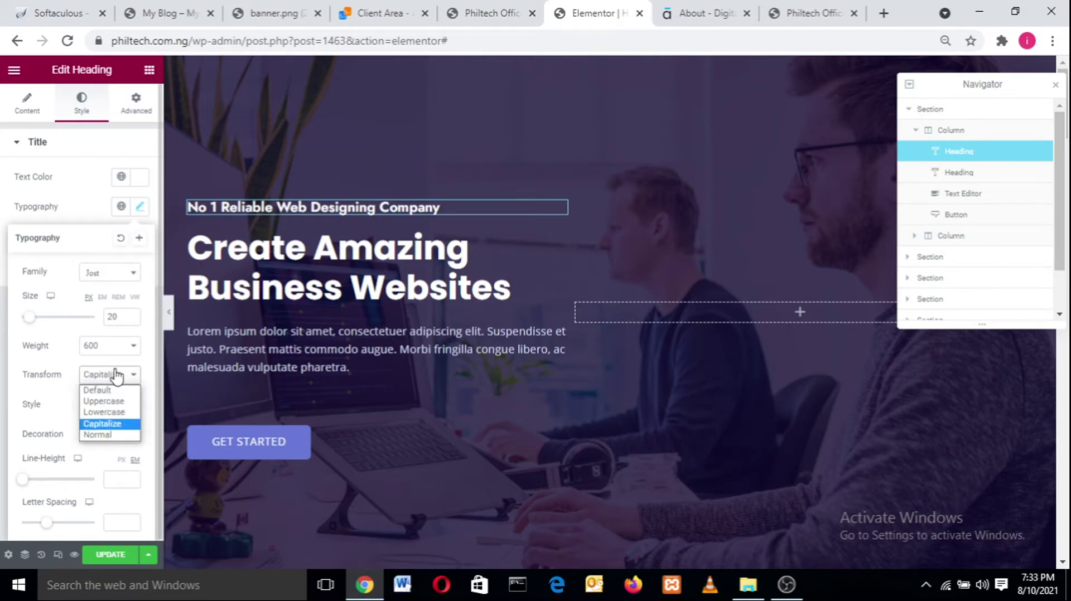
pyautogui.click(101, 434)
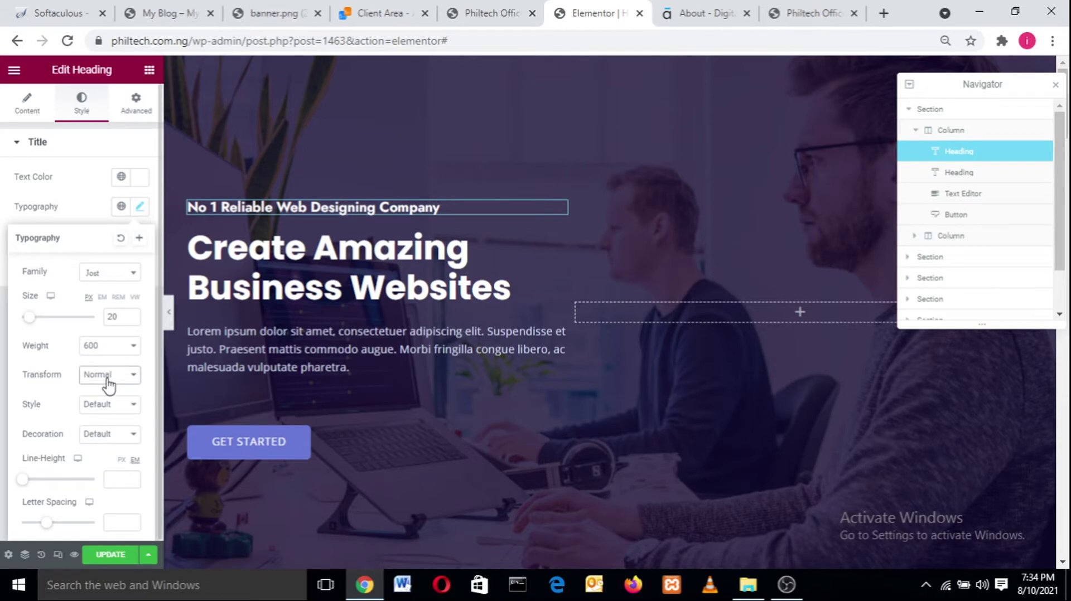
pyautogui.click(108, 376)
pyautogui.click(107, 394)
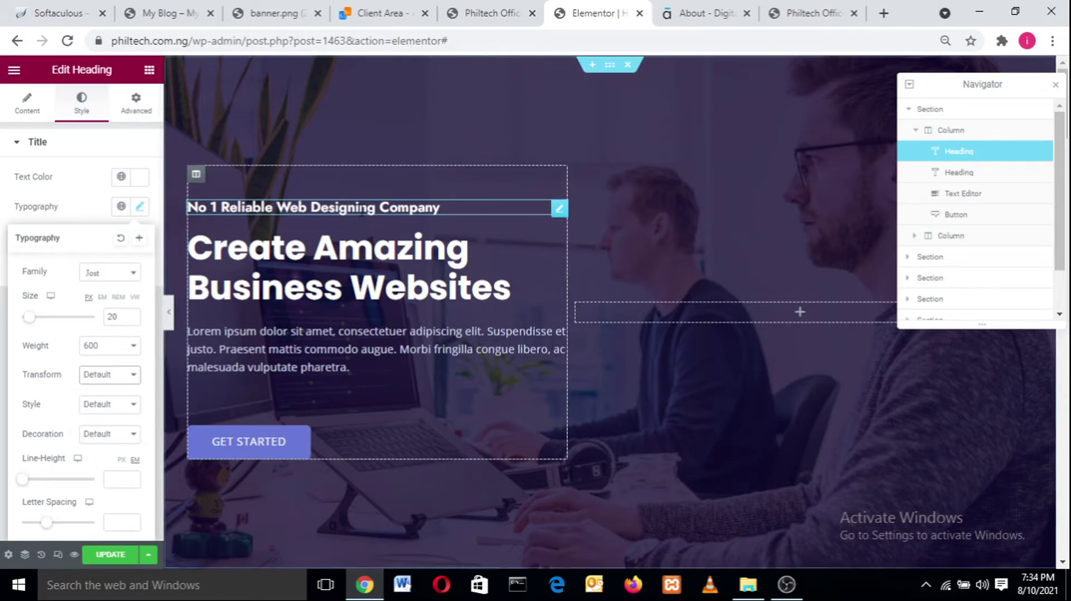
# - Try normal, italic and oblique styles on the subheading, then reset Style to Default
pyautogui.click(108, 412)
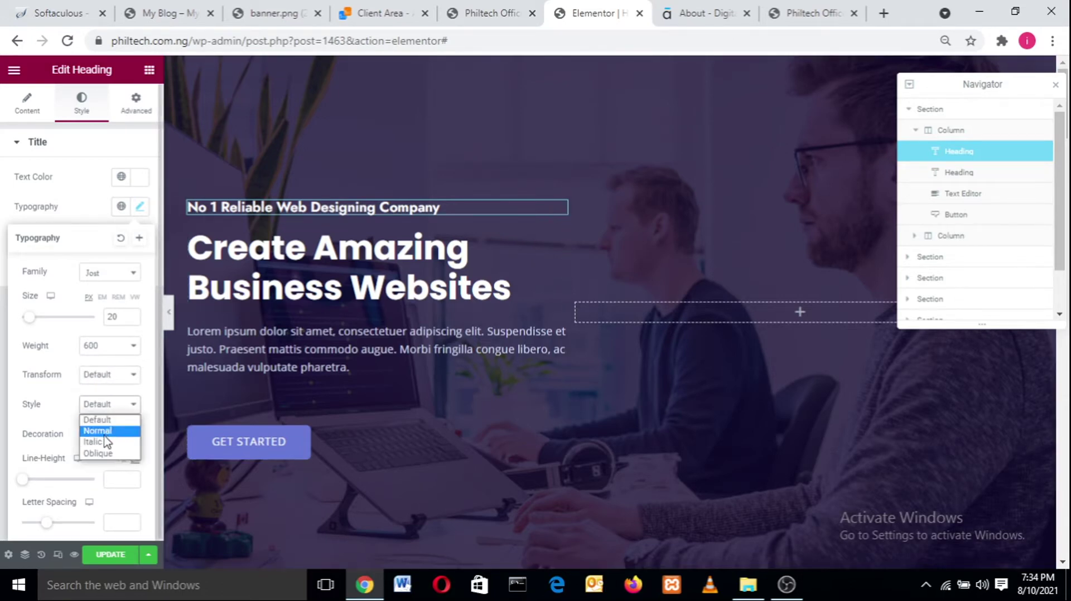
pyautogui.click(104, 431)
pyautogui.click(113, 406)
pyautogui.click(105, 443)
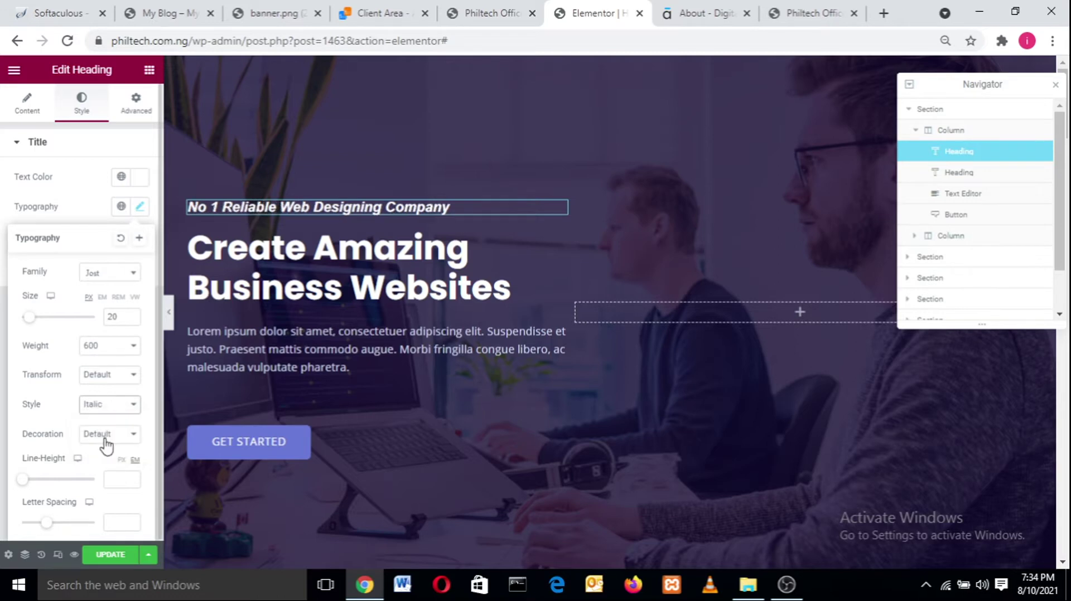
pyautogui.click(110, 407)
pyautogui.click(106, 453)
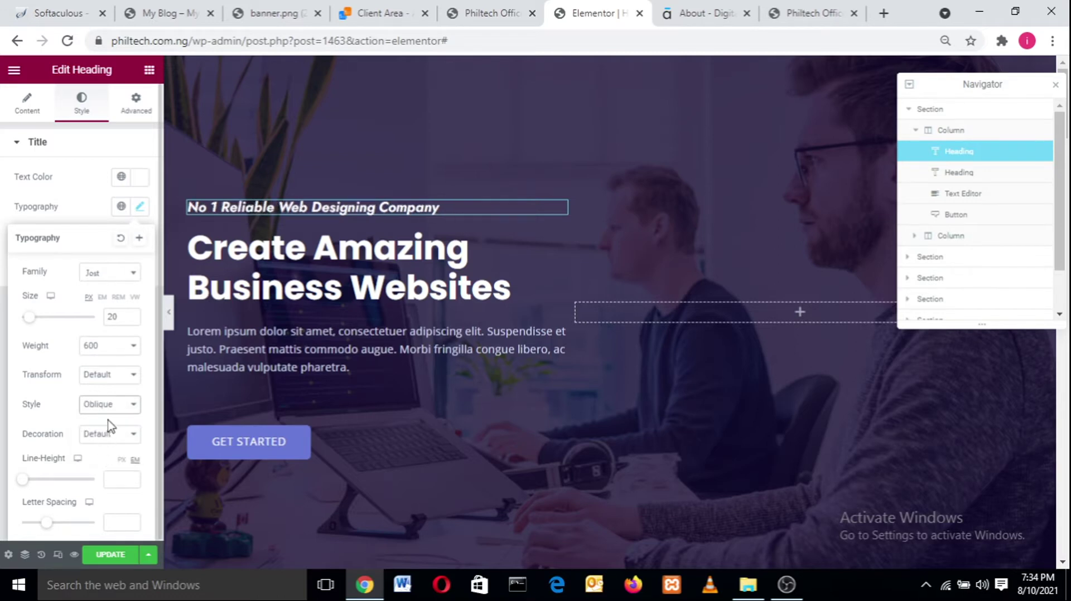
pyautogui.click(110, 407)
pyautogui.click(110, 421)
# - Try underline, overline and strikethrough, clear the decoration, then set line height 1 em and letter spacing 0
pyautogui.click(108, 435)
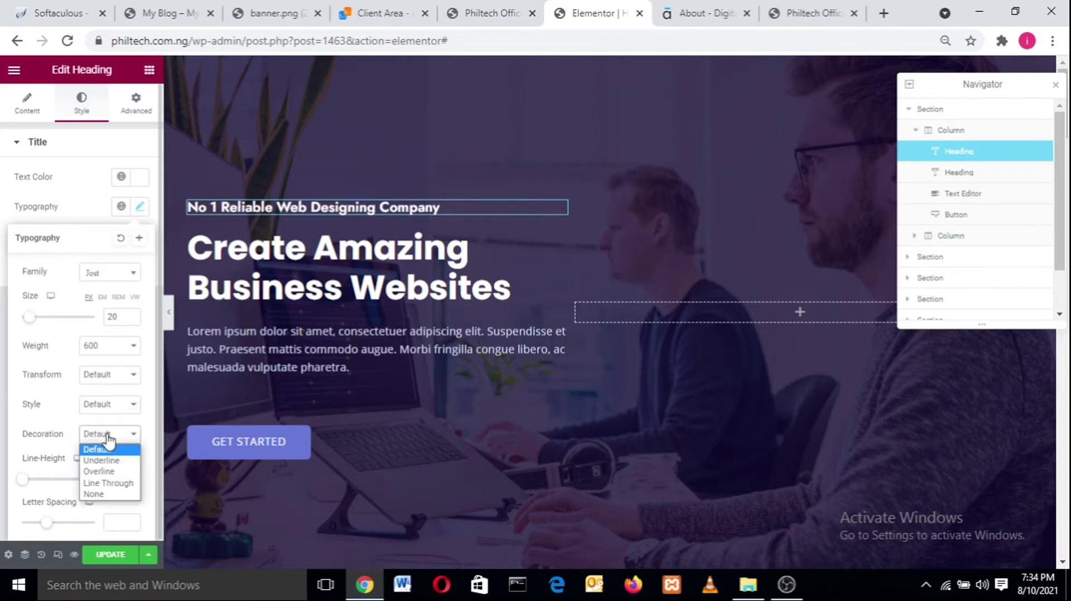
pyautogui.click(102, 462)
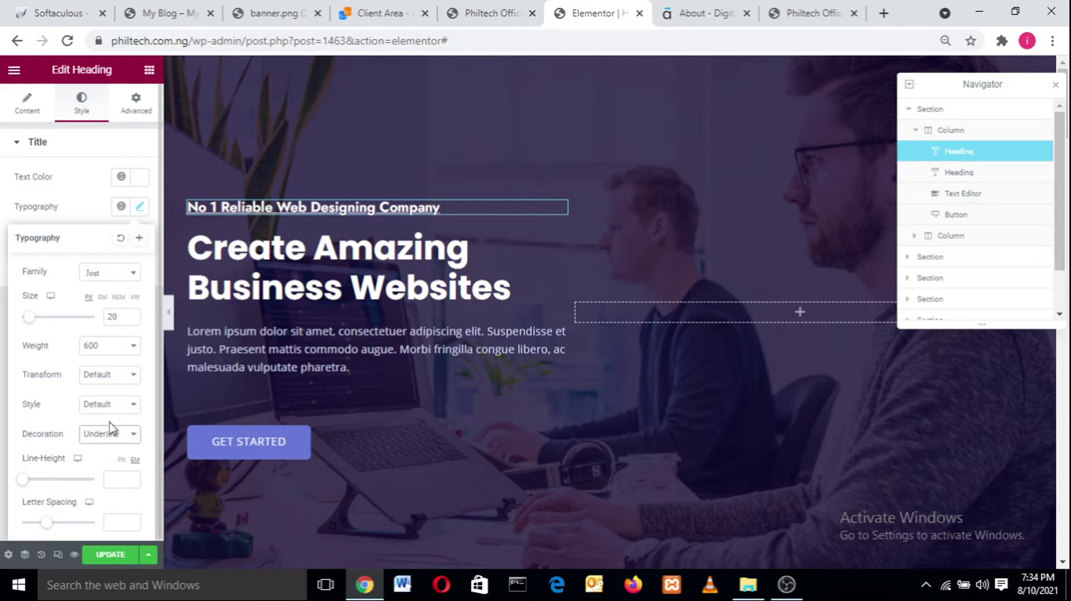
pyautogui.click(109, 434)
pyautogui.click(102, 473)
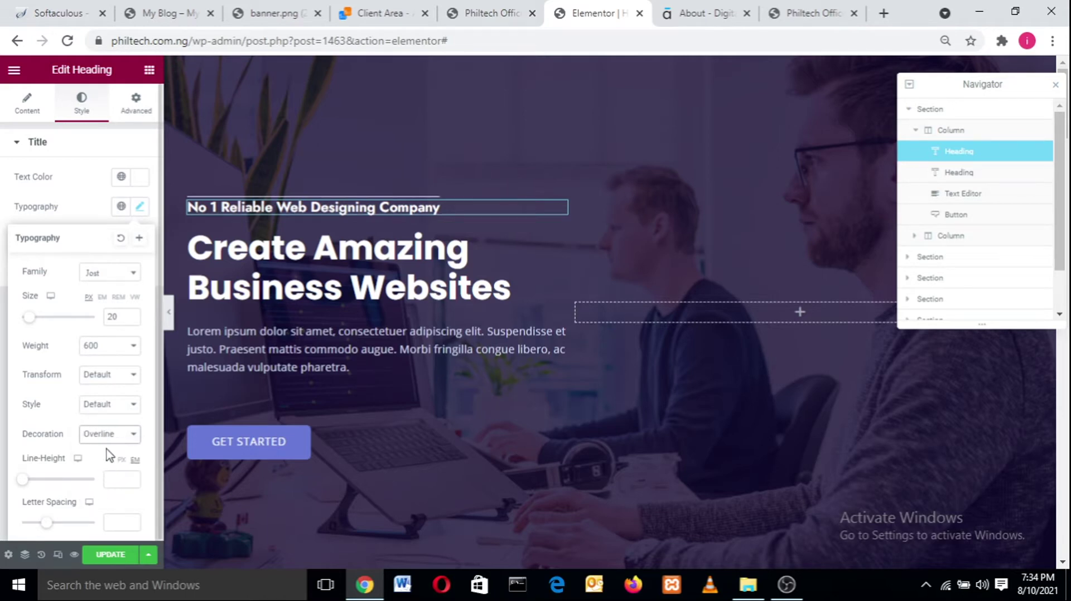
pyautogui.click(109, 434)
pyautogui.click(104, 483)
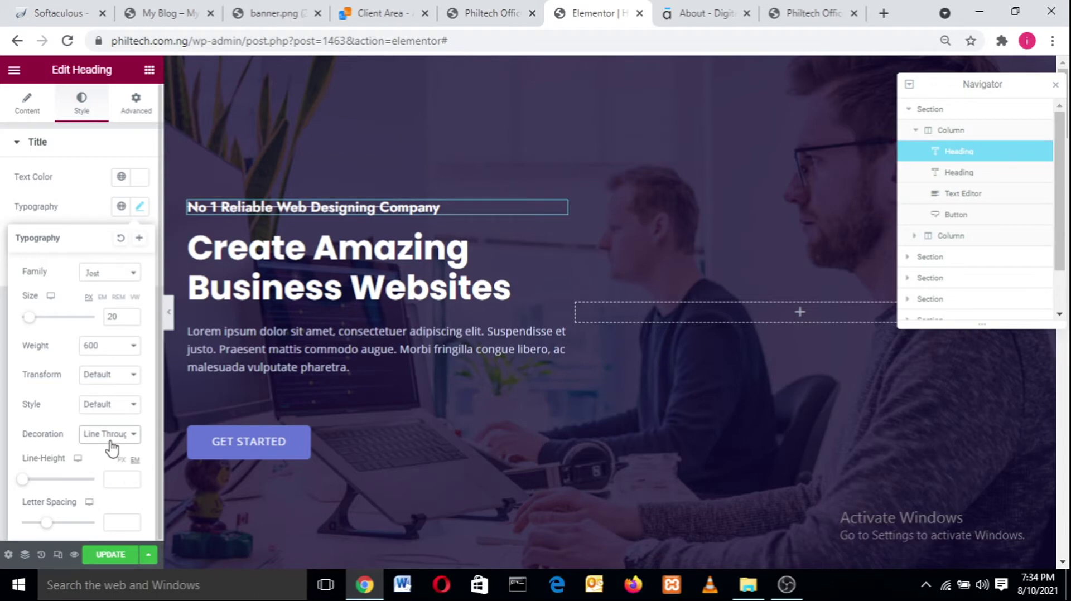
pyautogui.click(111, 446)
pyautogui.click(111, 452)
pyautogui.moveTo(23, 481)
pyautogui.mouseDown()
pyautogui.moveTo(95, 478)
pyautogui.moveTo(28, 483)
pyautogui.mouseUp()
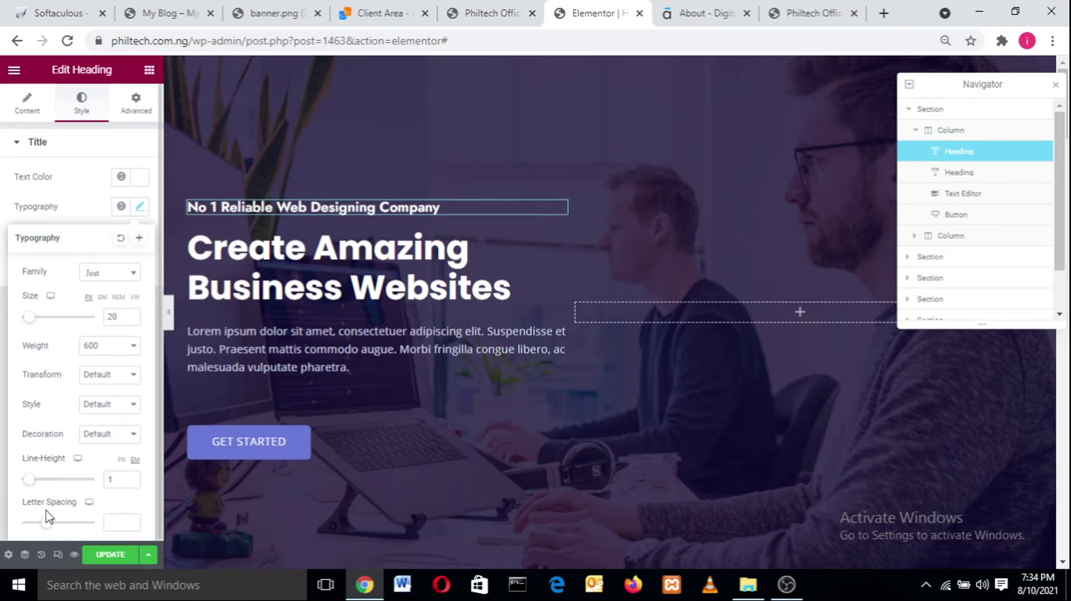
pyautogui.moveTo(46, 526)
pyautogui.mouseDown()
pyautogui.moveTo(114, 523)
pyautogui.moveTo(31, 523)
pyautogui.moveTo(151, 526)
pyautogui.moveTo(18, 519)
pyautogui.moveTo(48, 522)
pyautogui.mouseUp()
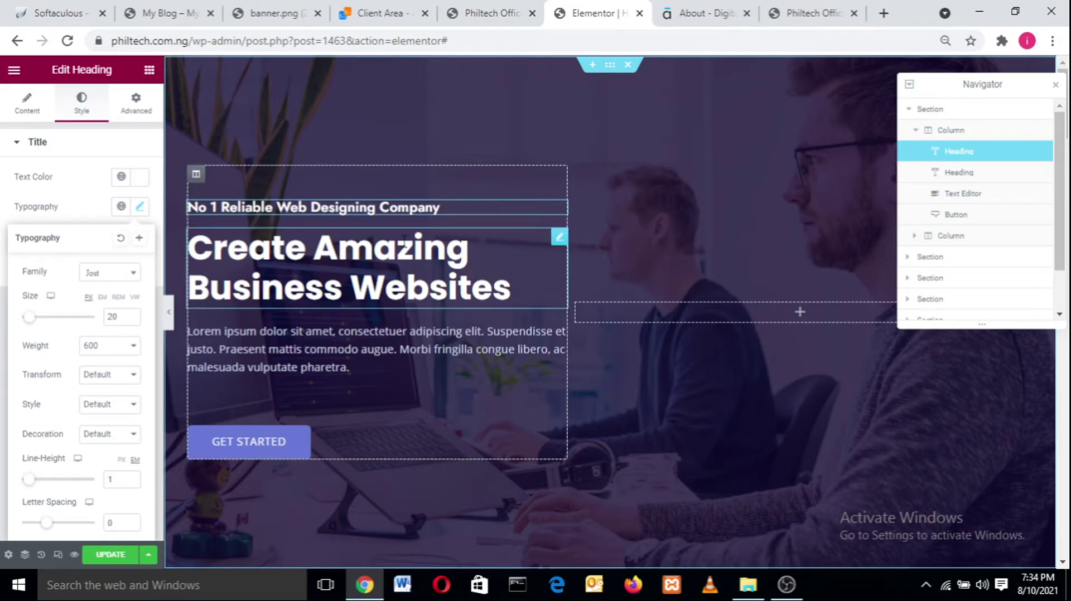
# - Replace the 'Create Amazing Business Websites' title with 'Bringing your imagination to life' copied from the live site
pyautogui.click(966, 174)
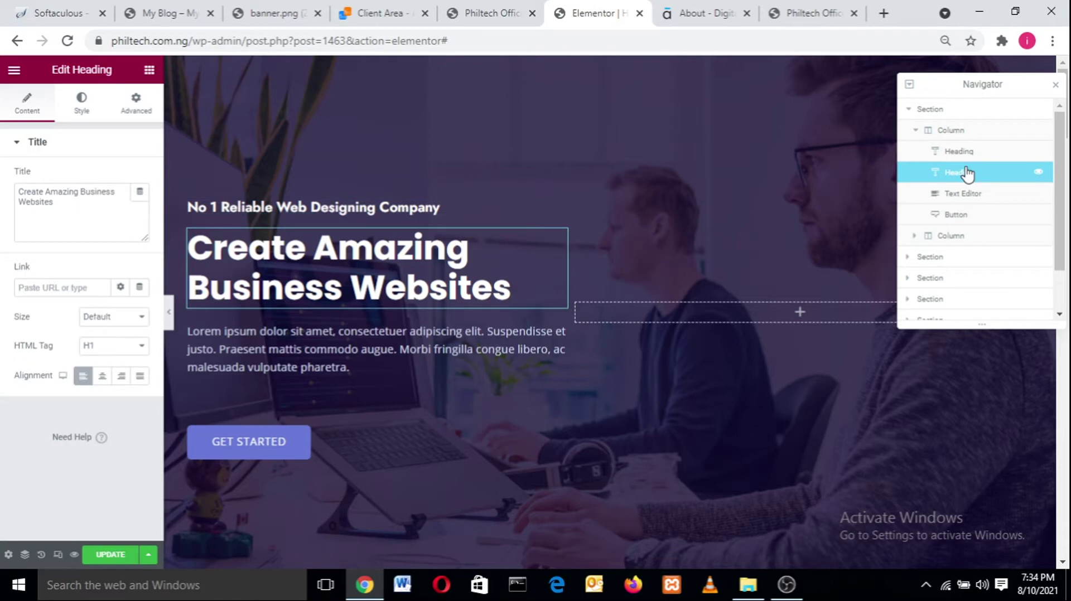
pyautogui.tripleClick(433, 289)
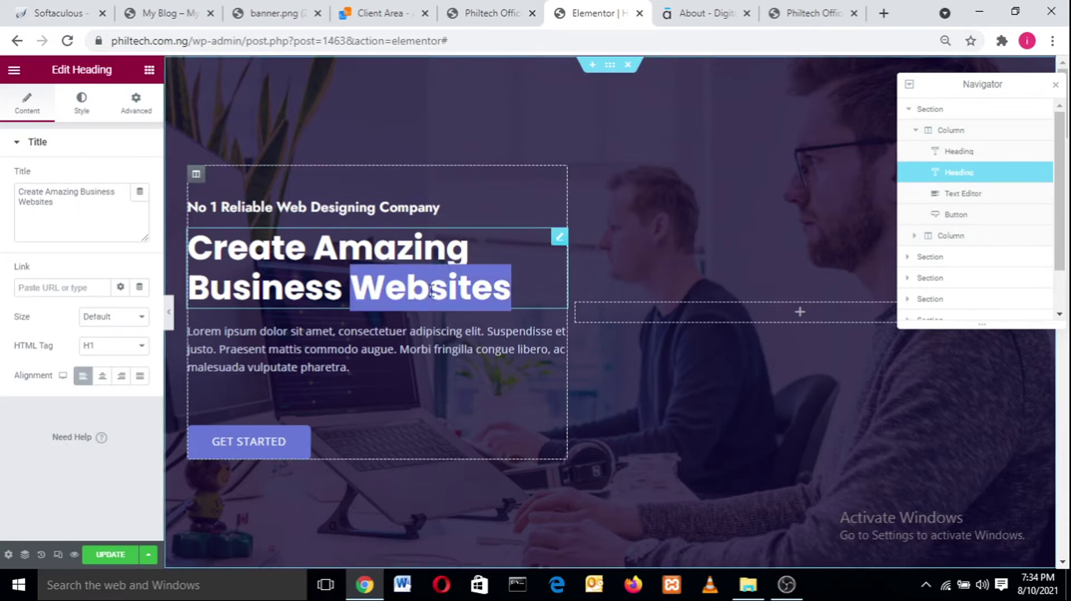
pyautogui.click(73, 204)
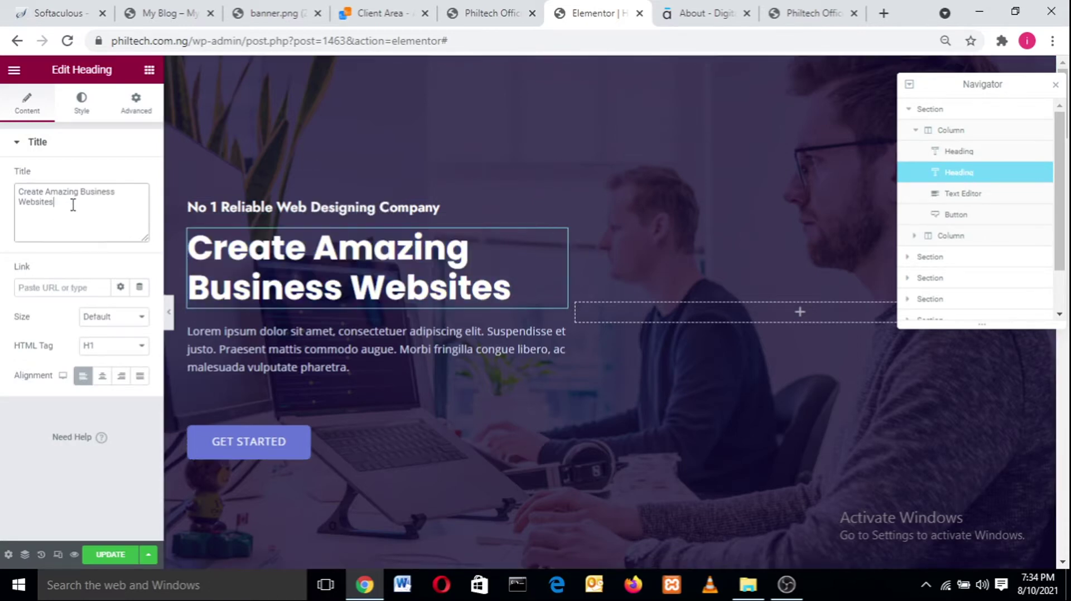
pyautogui.moveTo(73, 205); pyautogui.dragTo(3, 190)
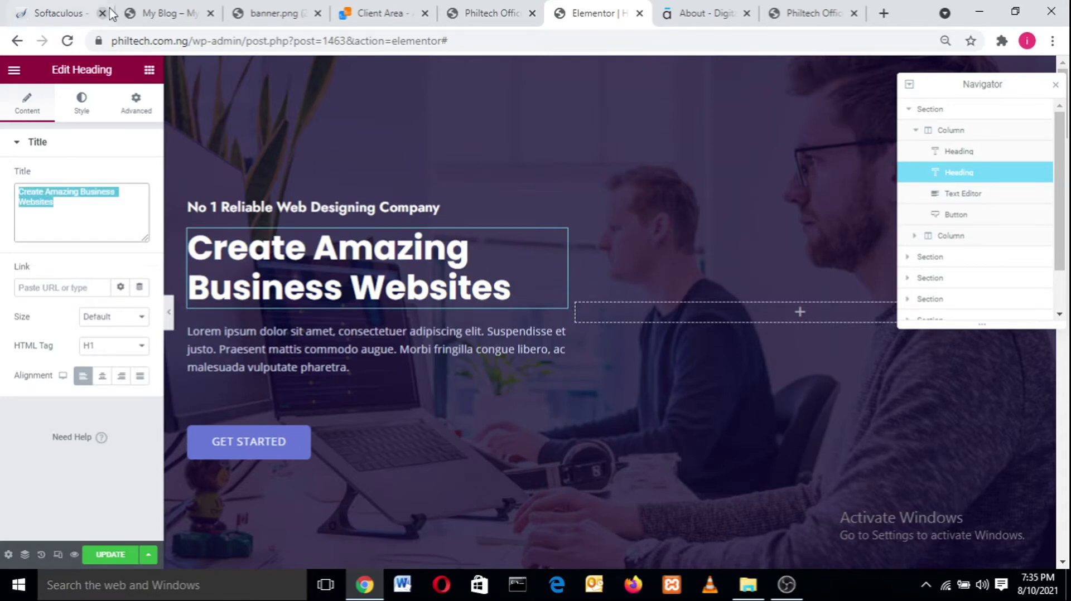
pyautogui.click(160, 8)
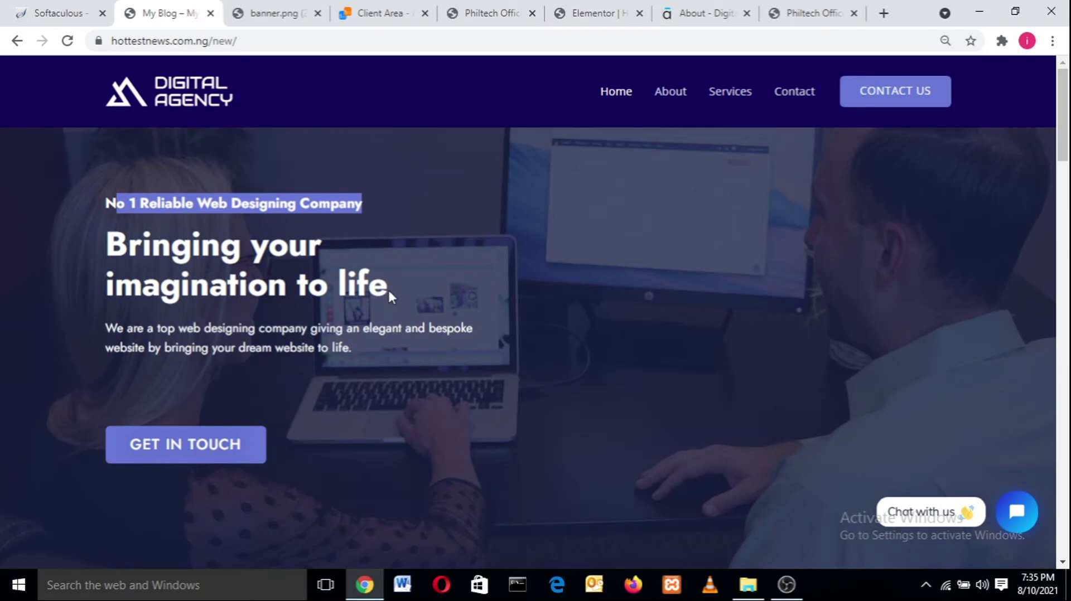
pyautogui.moveTo(387, 287); pyautogui.dragTo(115, 266)
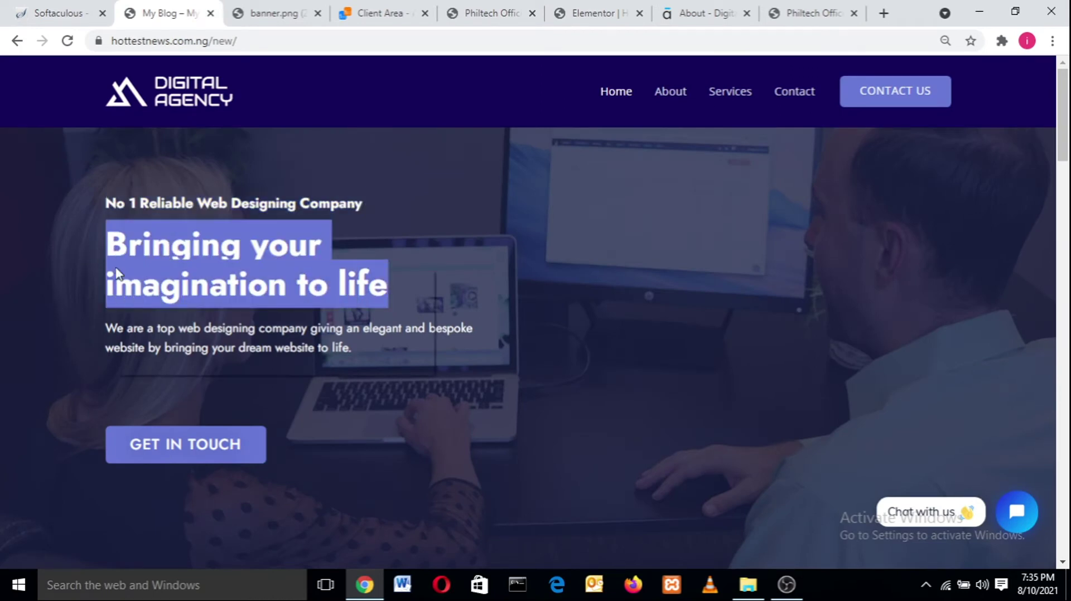
pyautogui.rightClick(117, 266)
pyautogui.click(144, 279)
pyautogui.click(592, 8)
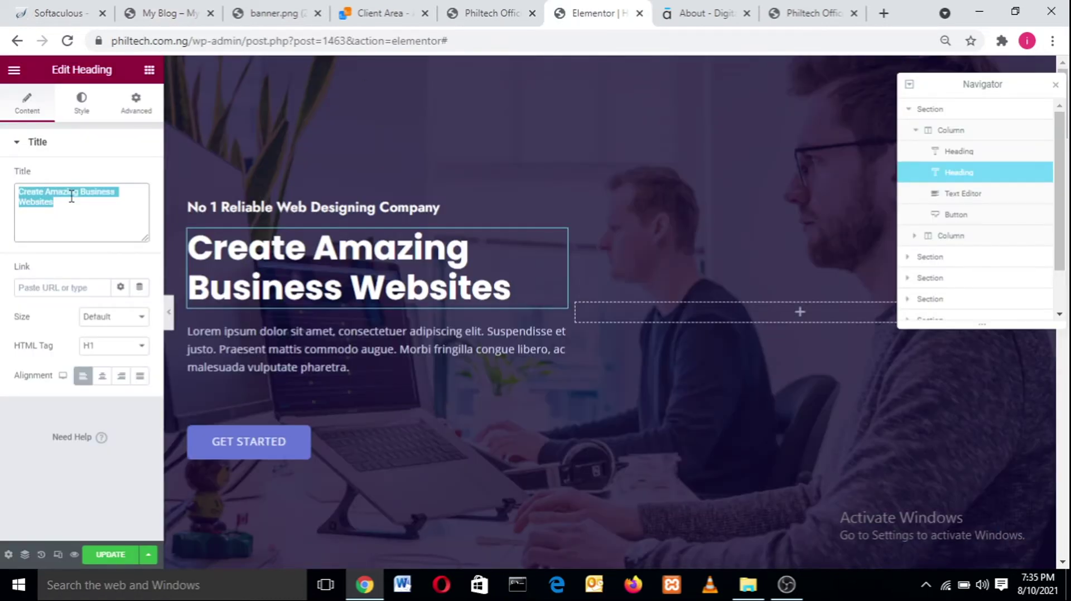
pyautogui.hotkey('ctrl', 'v')
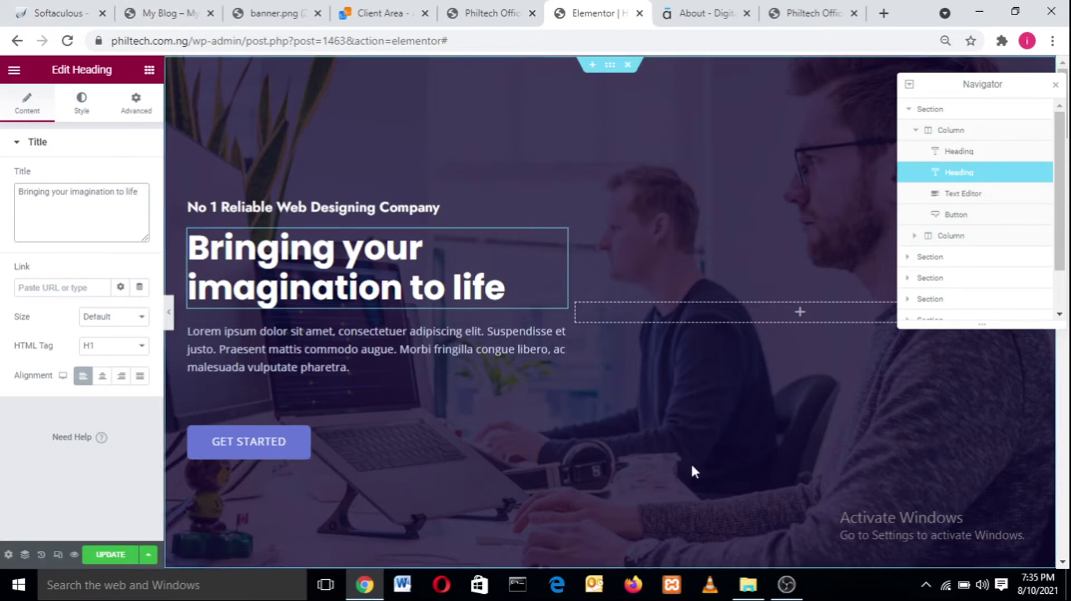
# - Hide OBS Studio and open Style settings for the 'Bringing your imagination to life' heading
pyautogui.click(779, 586)
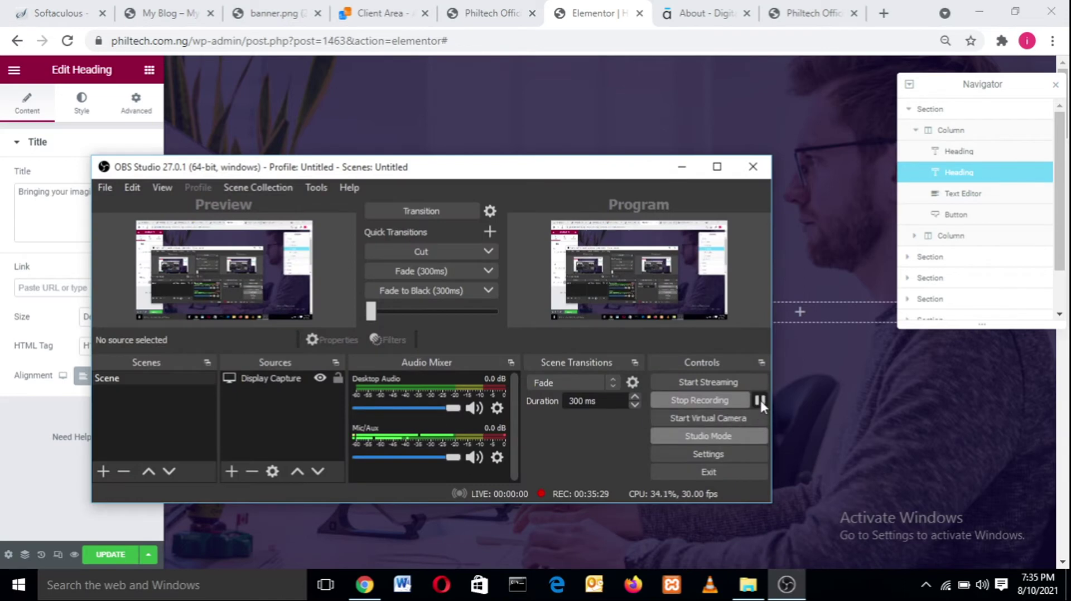
pyautogui.click(682, 167)
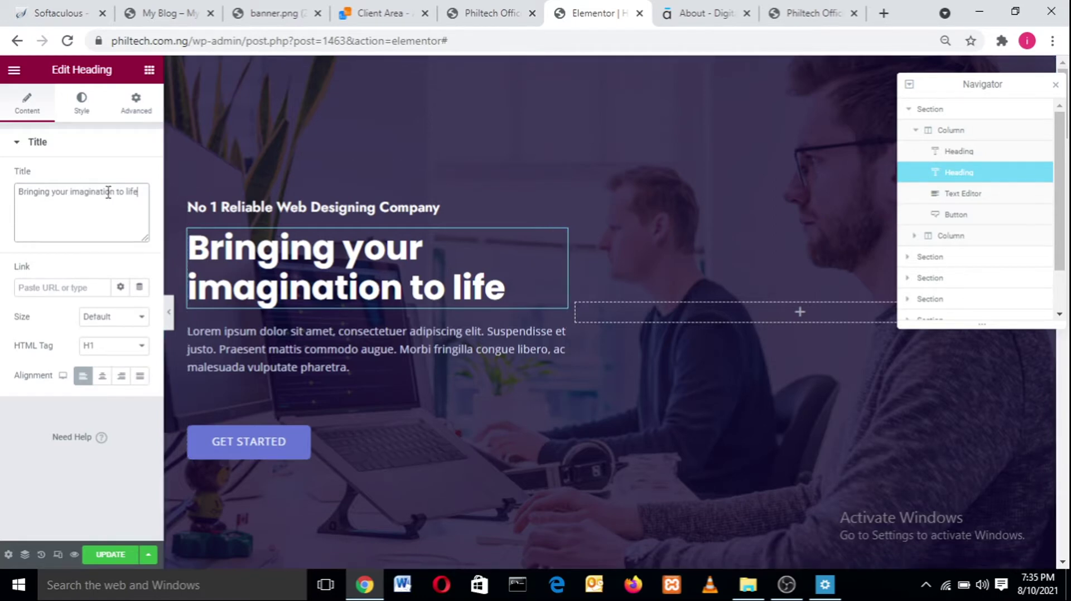
pyautogui.moveTo(140, 192); pyautogui.dragTo(23, 189)
pyautogui.click(82, 100)
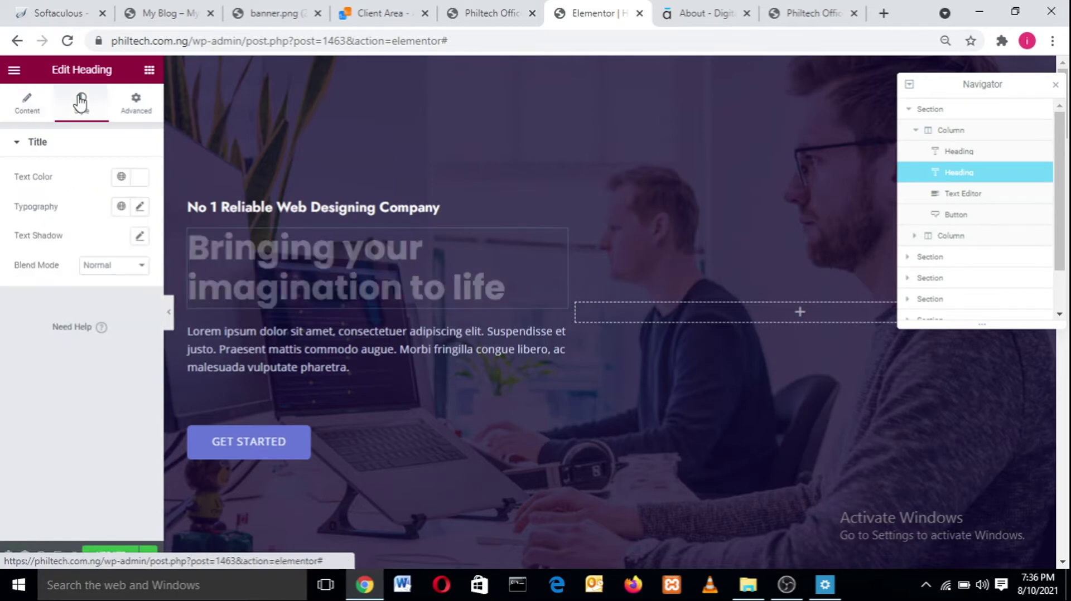
# - Set the heading typography to the Jost family at weight 700, after briefly trying weight 100
pyautogui.click(140, 208)
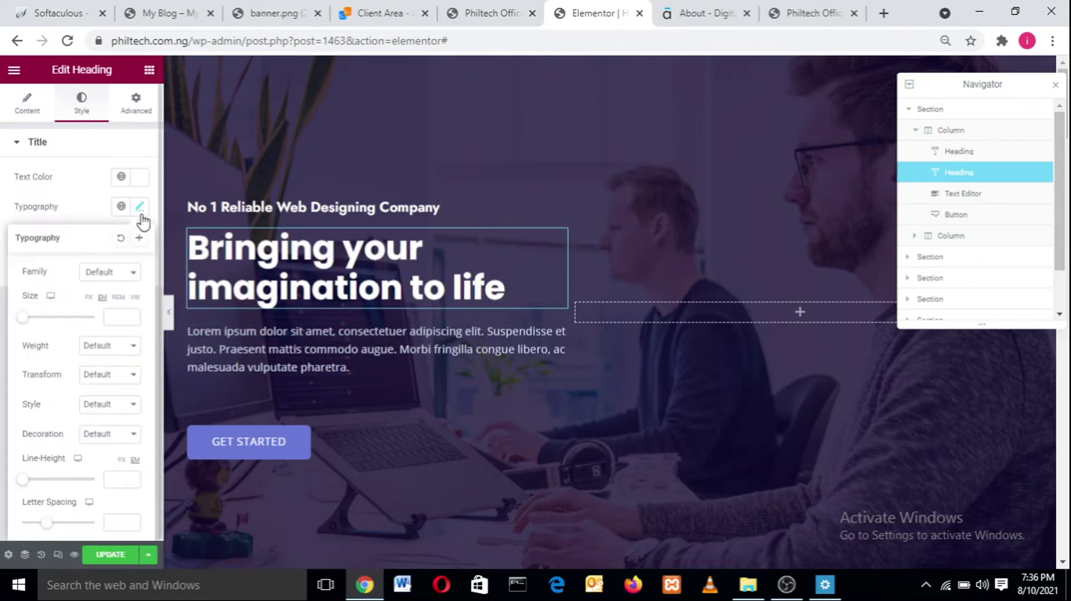
pyautogui.click(120, 279)
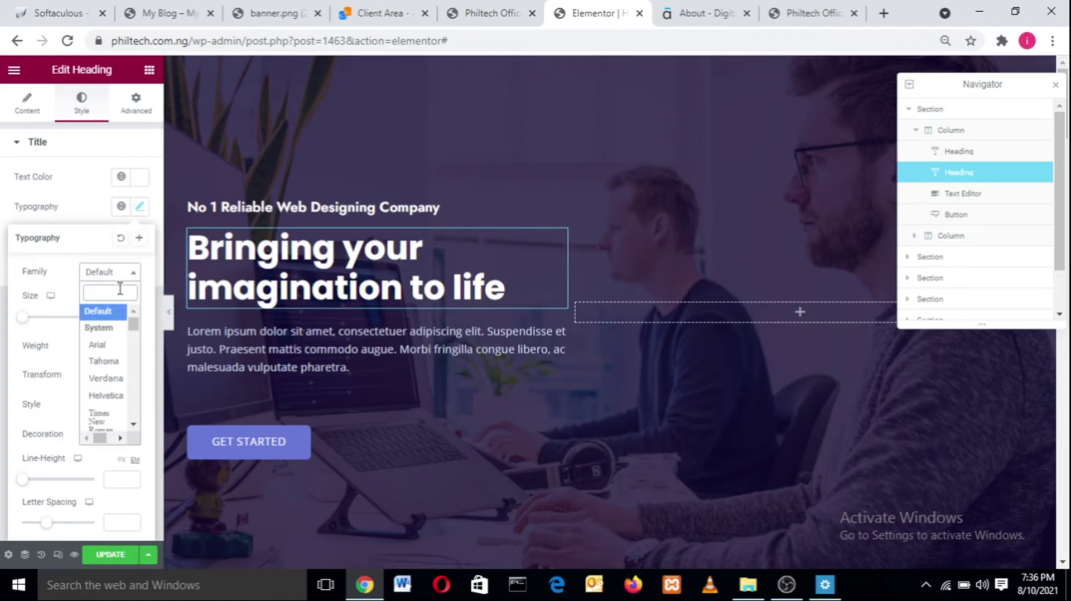
pyautogui.write('jost')
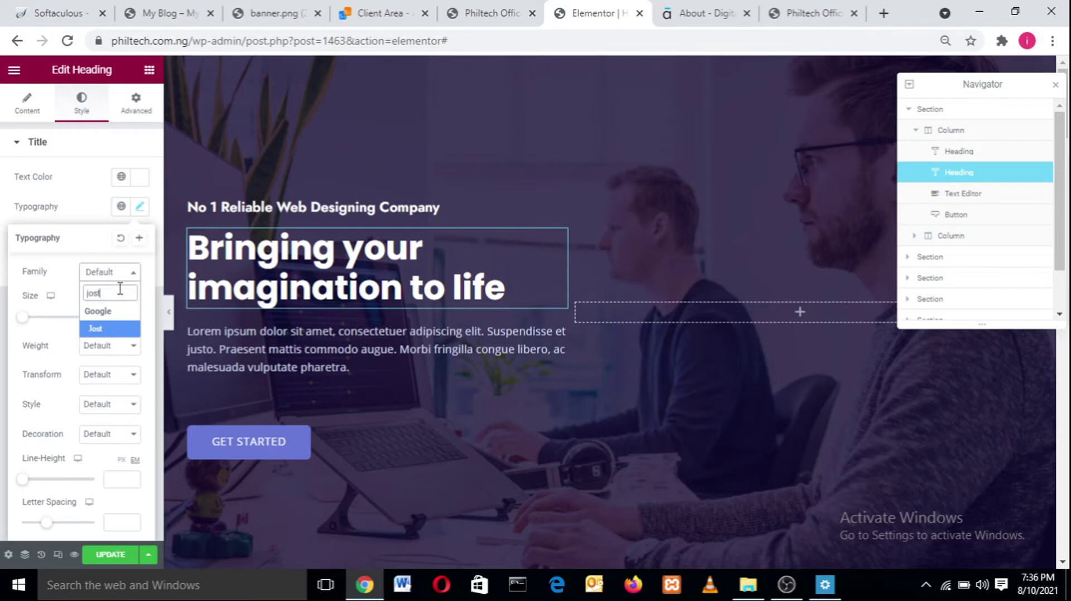
pyautogui.press('Return')
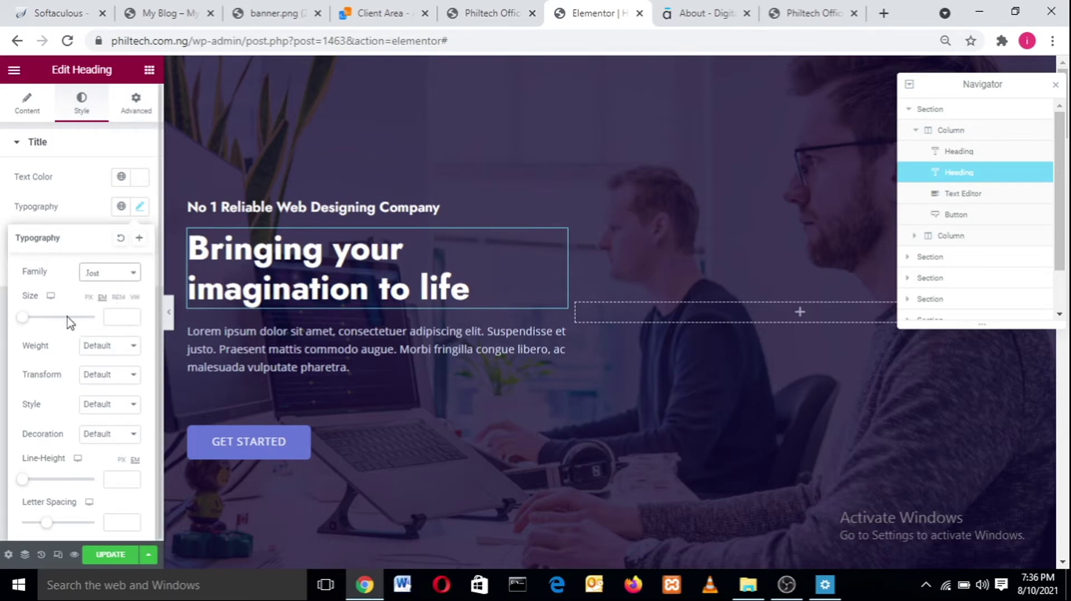
pyautogui.moveTo(22, 318); pyautogui.dragTo(48, 322)
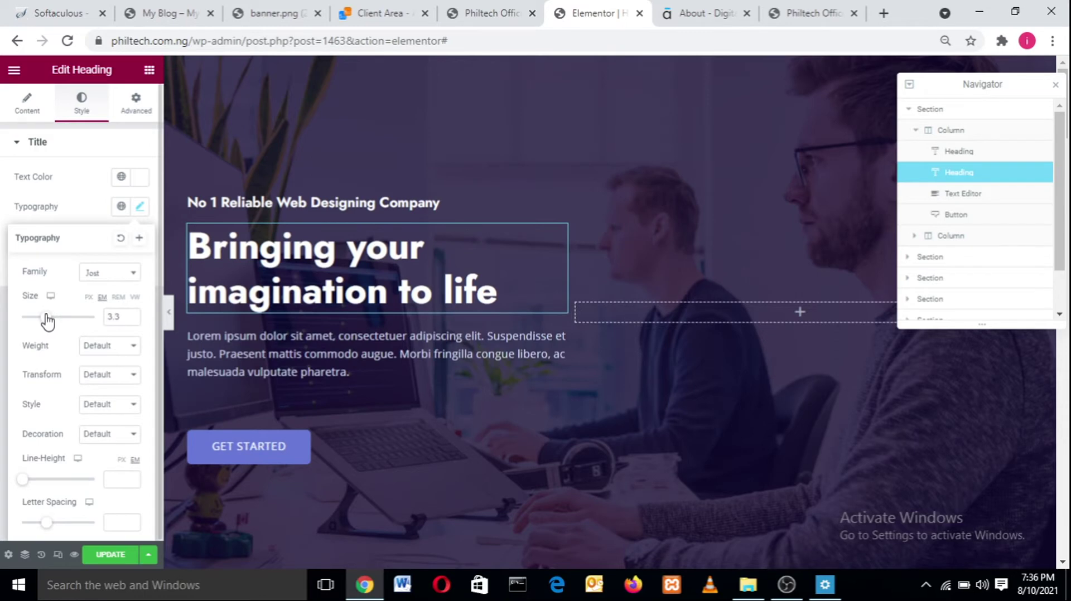
pyautogui.click(91, 346)
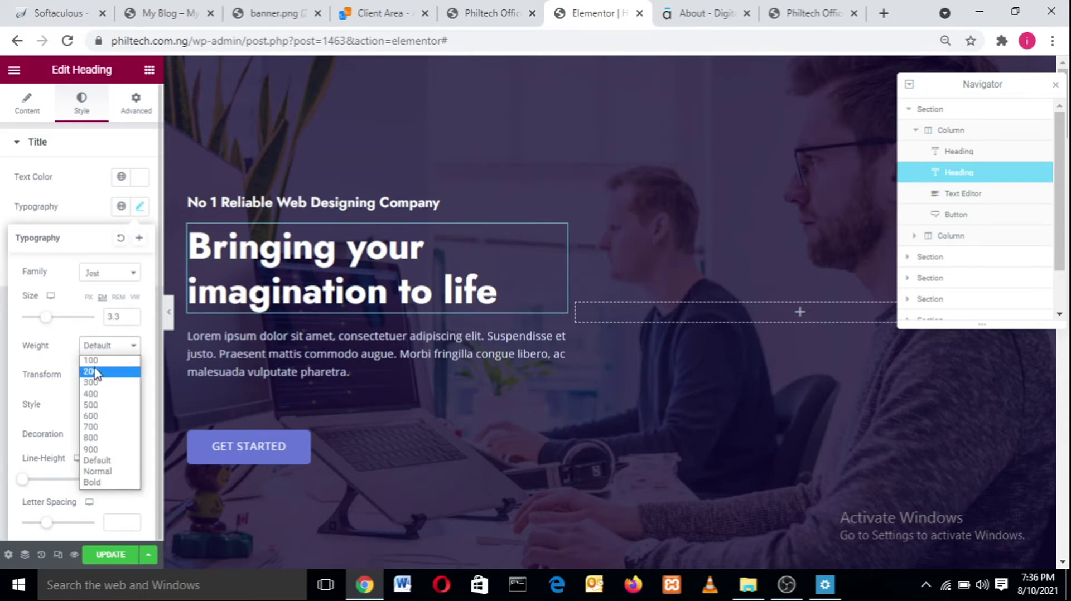
pyautogui.click(96, 370)
pyautogui.click(119, 345)
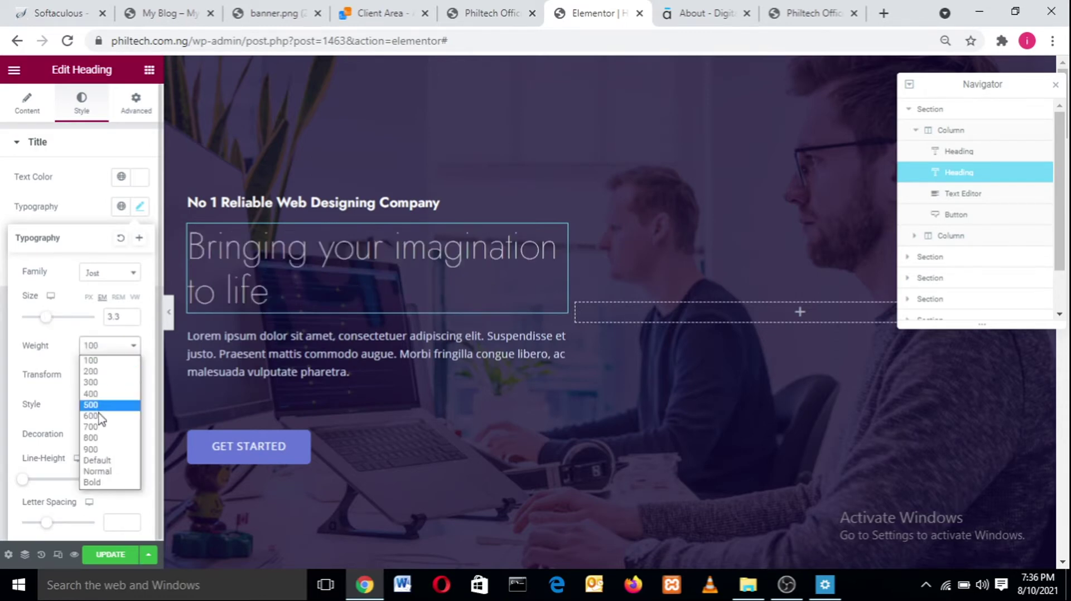
pyautogui.click(97, 428)
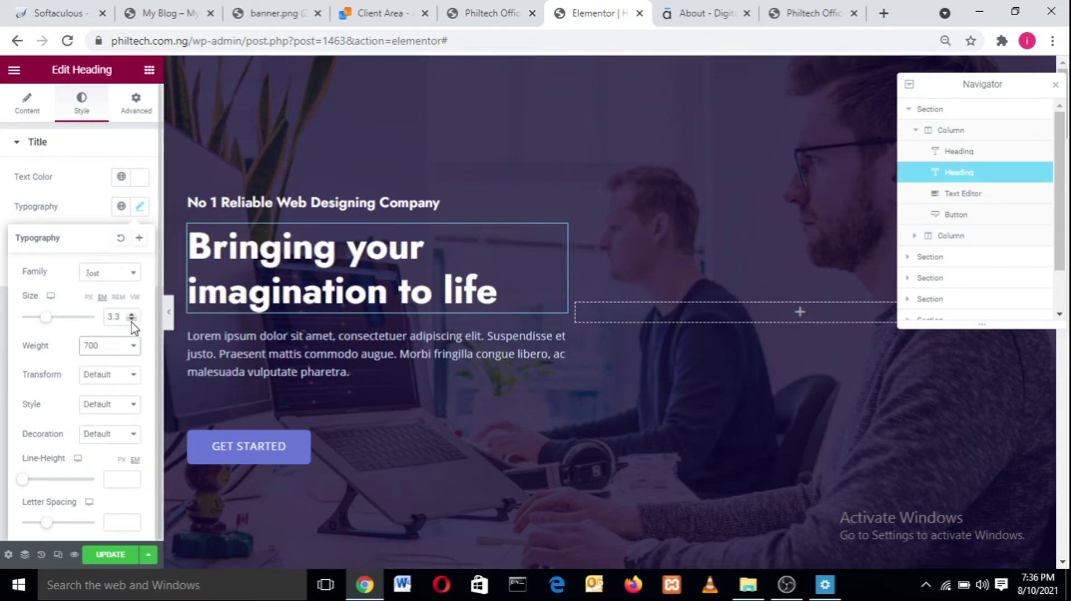
# - Switch the heading size unit to px and set the size to 50
pyautogui.click(132, 319)
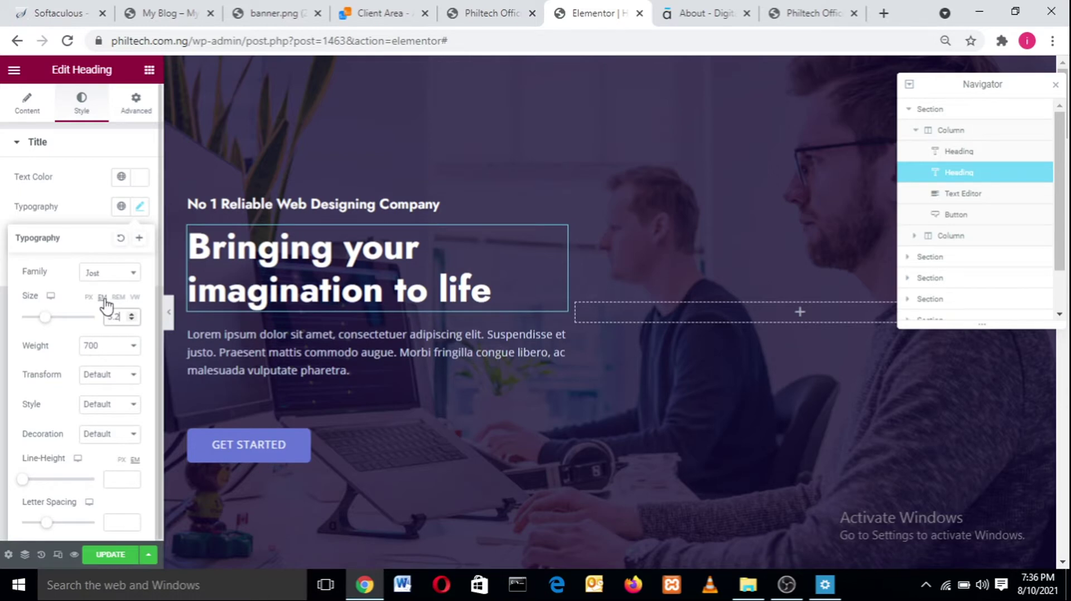
pyautogui.click(118, 297)
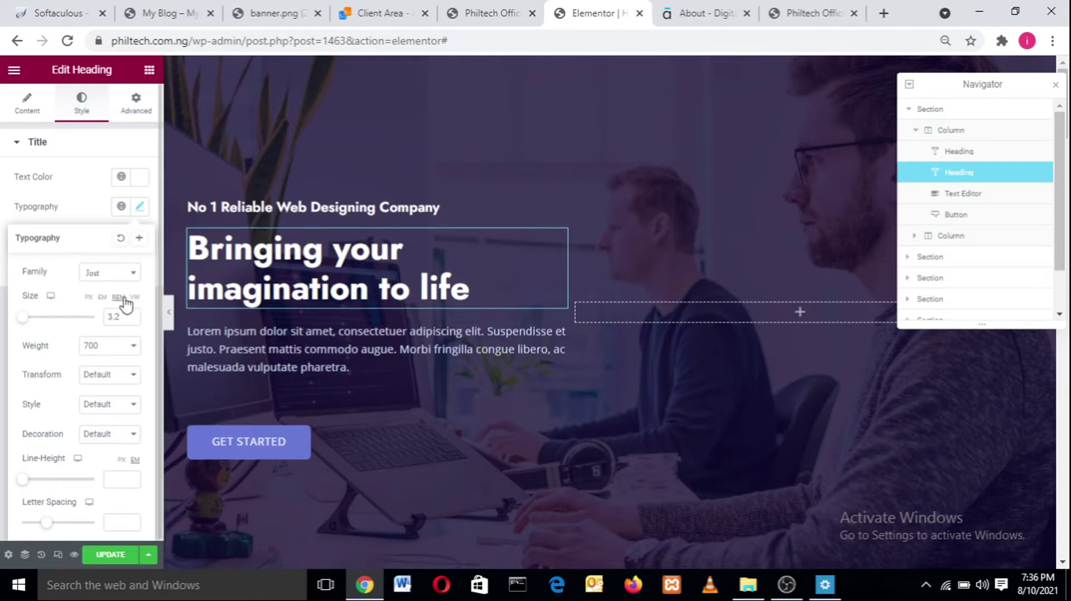
pyautogui.click(135, 298)
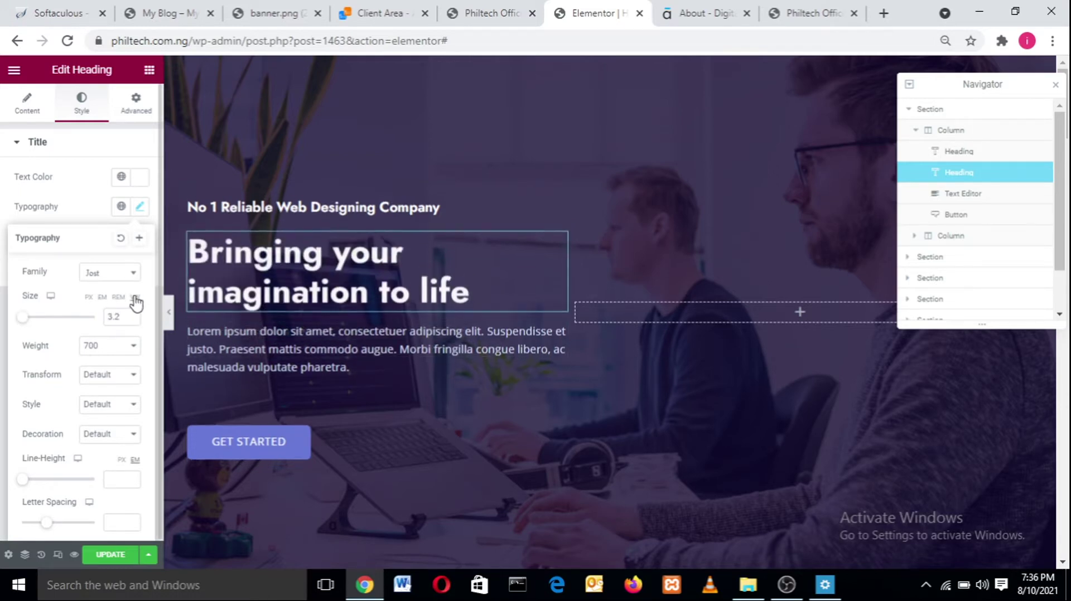
pyautogui.click(89, 298)
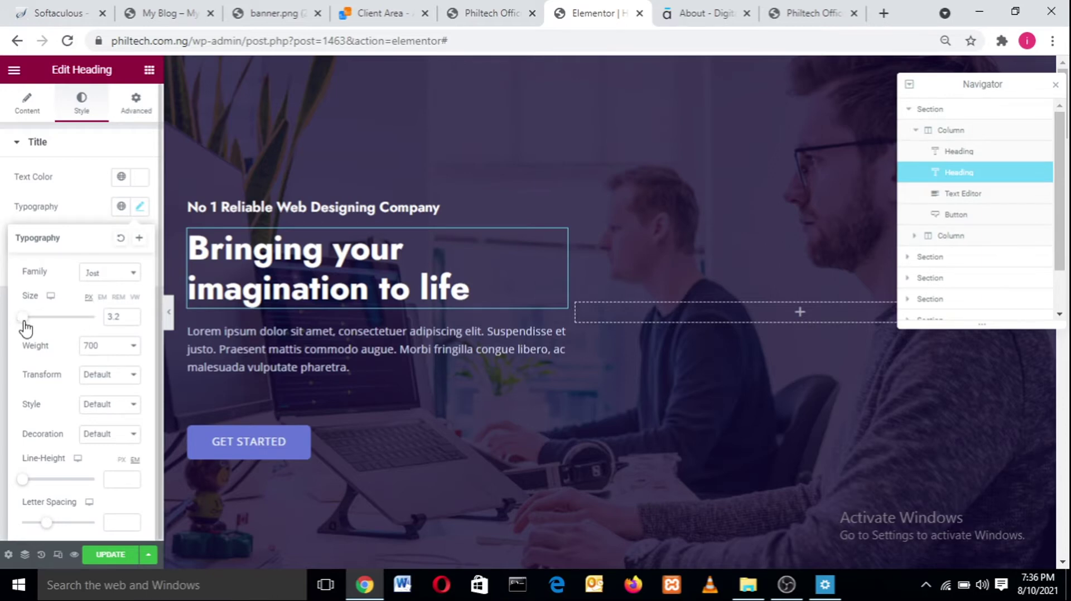
pyautogui.moveTo(23, 322); pyautogui.dragTo(38, 323)
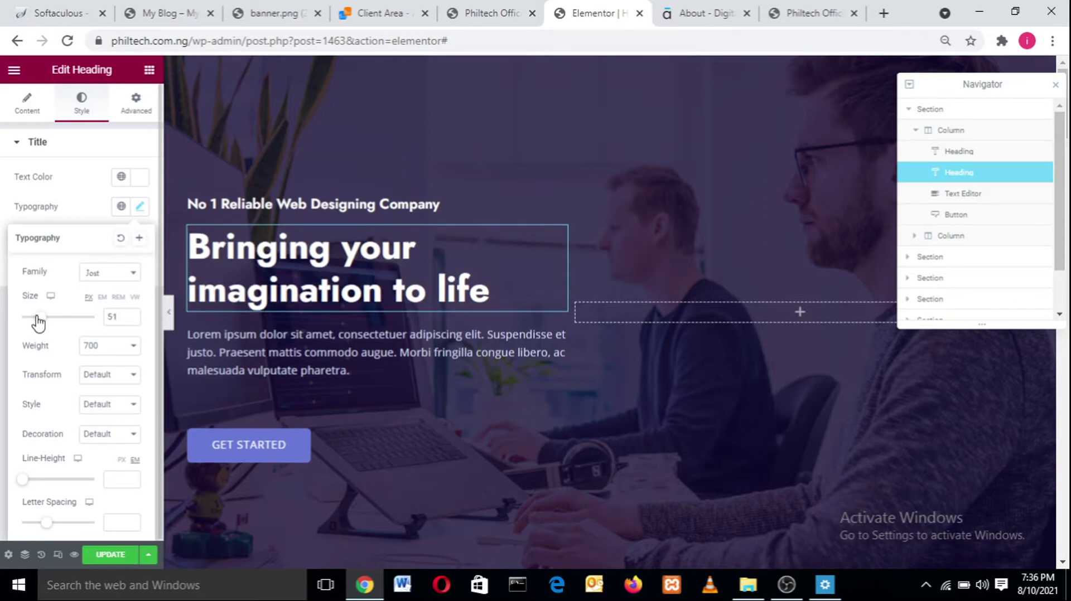
pyautogui.click(132, 320)
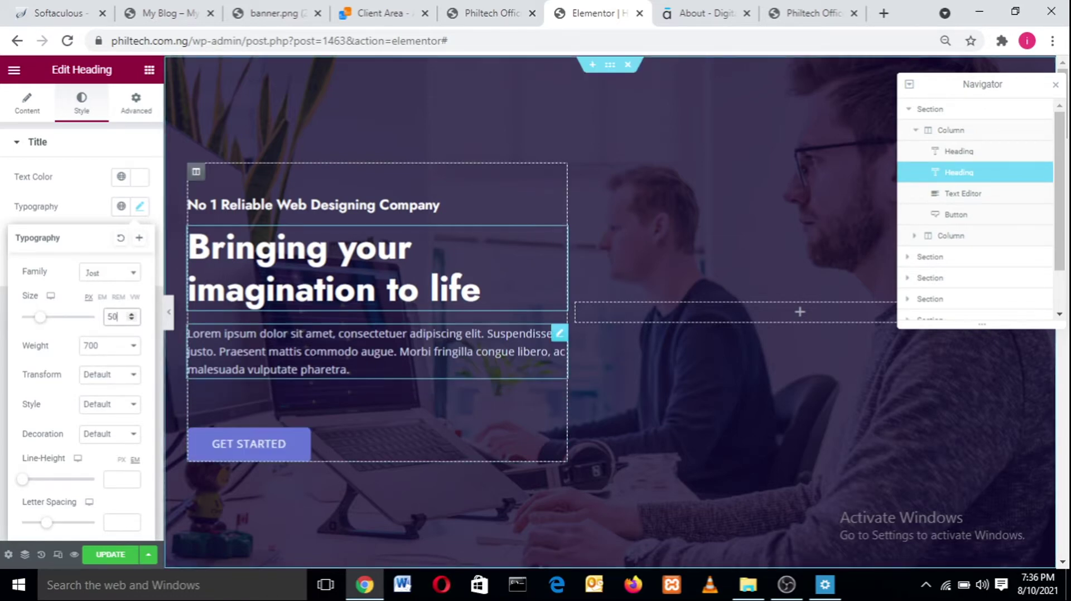
# - Select and delete the lorem ipsum paragraph in the Text Editor widget
pyautogui.click(321, 353)
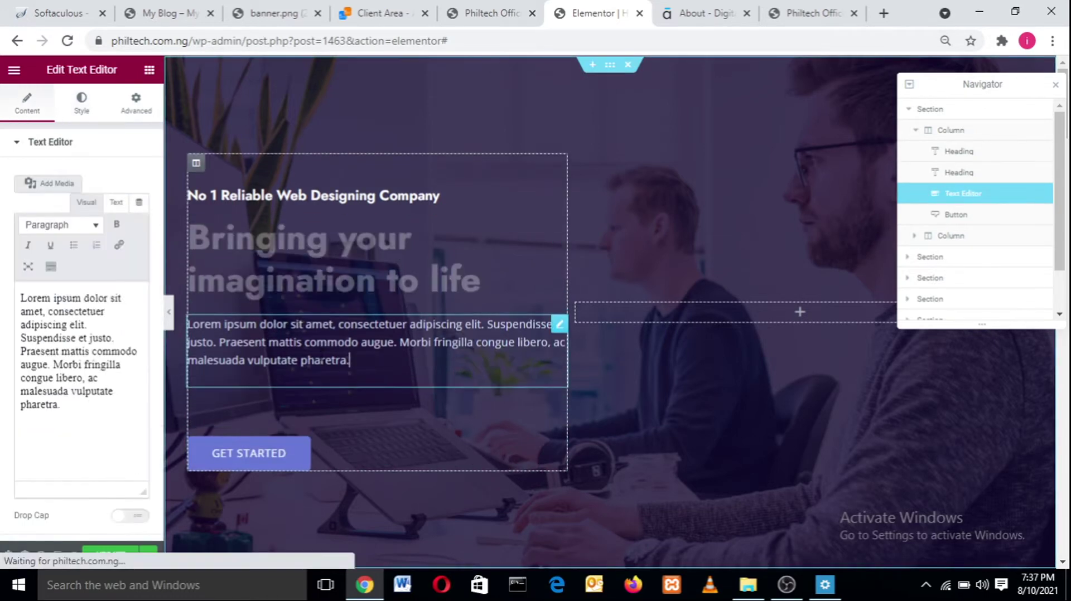
pyautogui.doubleClick(321, 361)
pyautogui.click(326, 343)
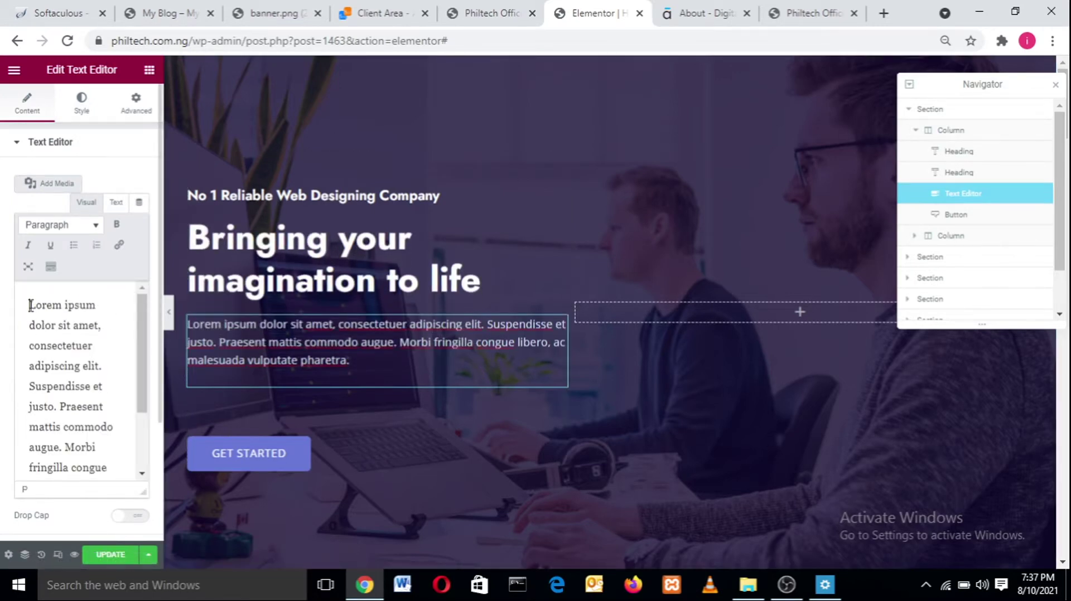
pyautogui.moveTo(30, 306); pyautogui.dragTo(125, 514)
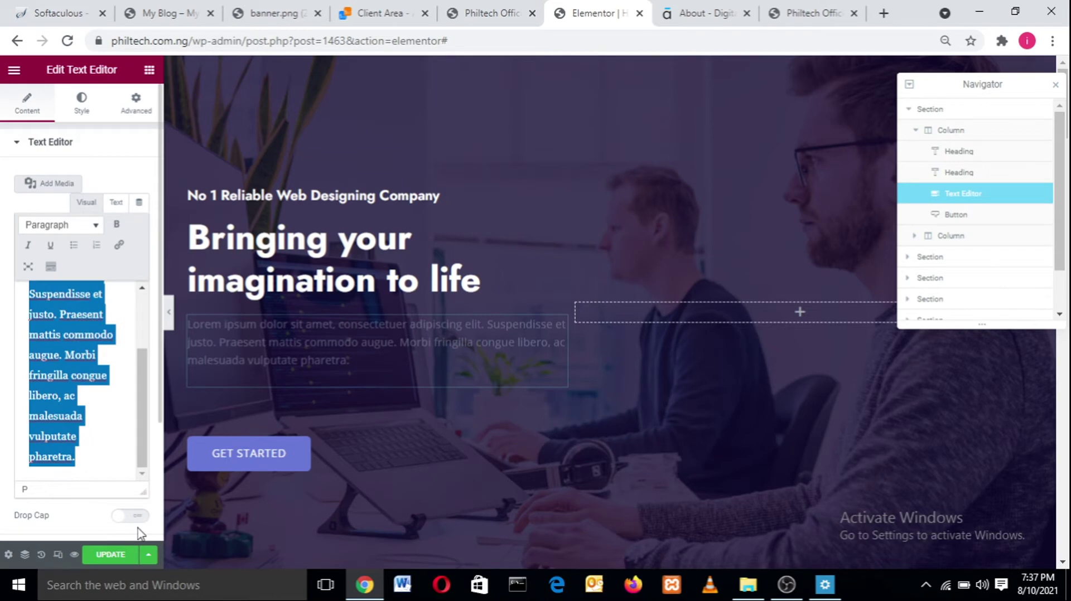
pyautogui.press('BackSpace')
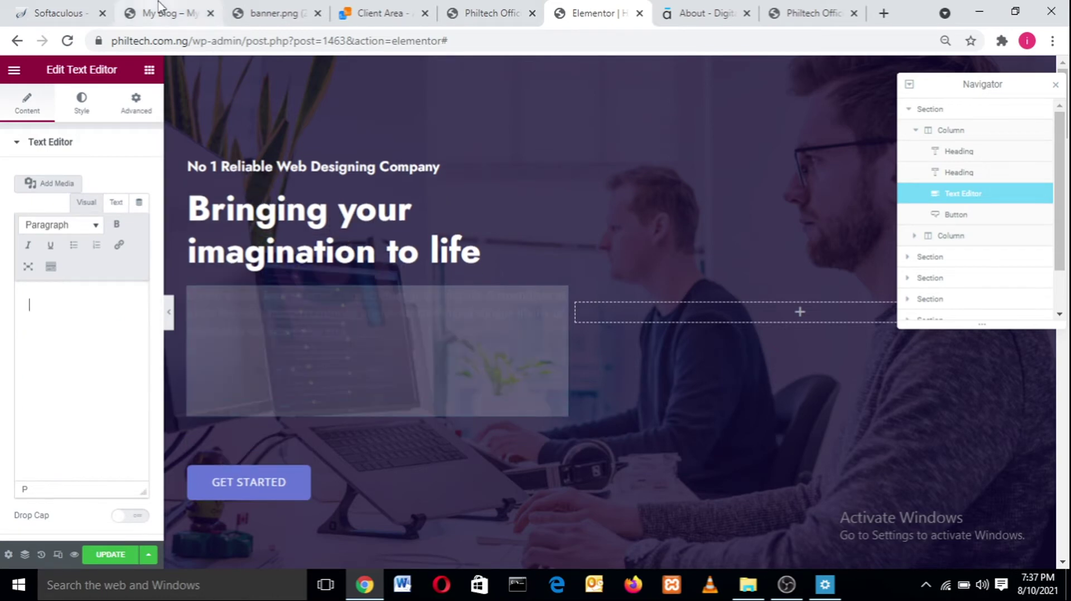
# - Copy the agency description from the live Digital Agency site and paste it into the paragraph
pyautogui.click(158, 7)
pyautogui.moveTo(362, 354); pyautogui.dragTo(115, 332)
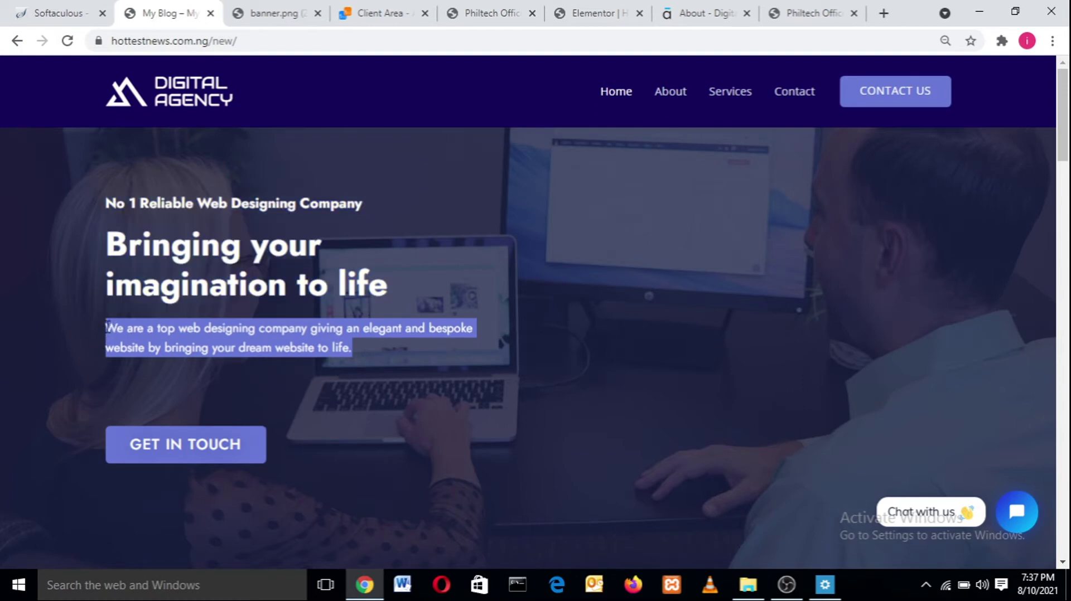
pyautogui.rightClick(110, 327)
pyautogui.rightClick(146, 341)
pyautogui.click(166, 354)
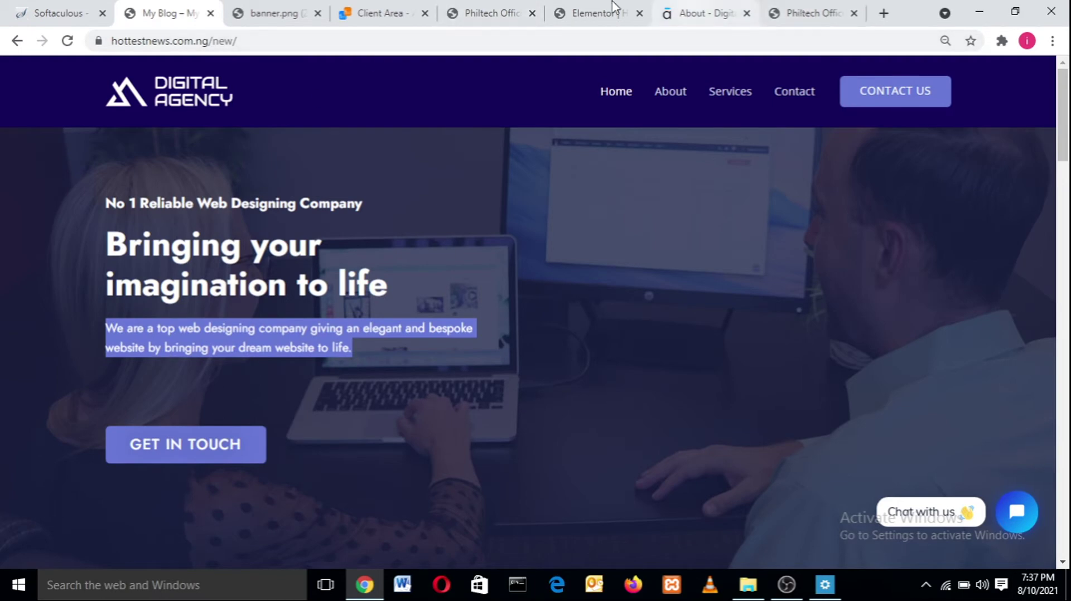
pyautogui.click(581, 10)
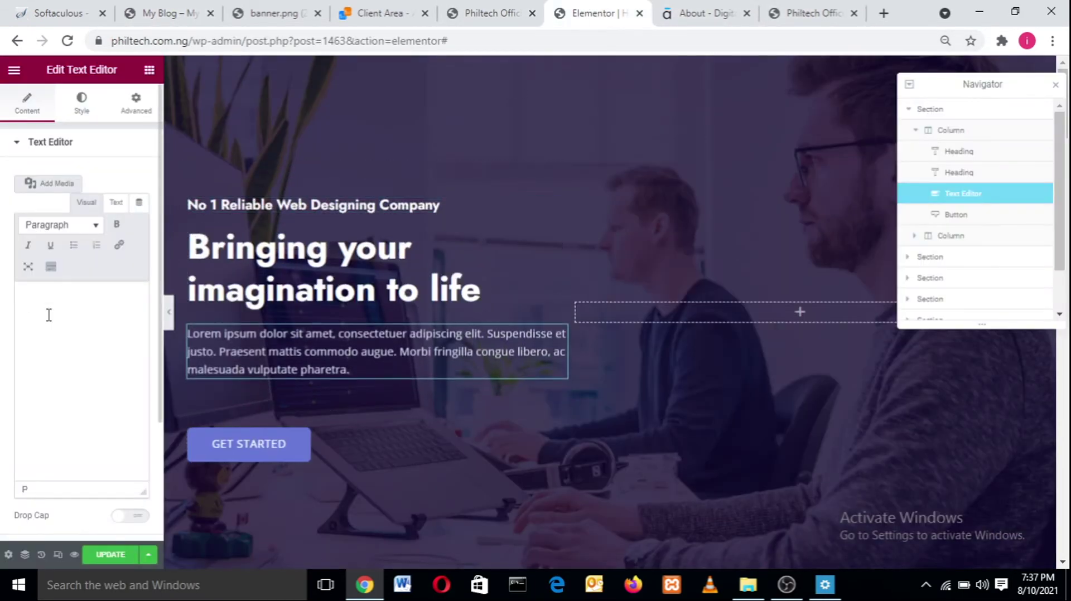
pyautogui.hotkey('ctrl', 'v')
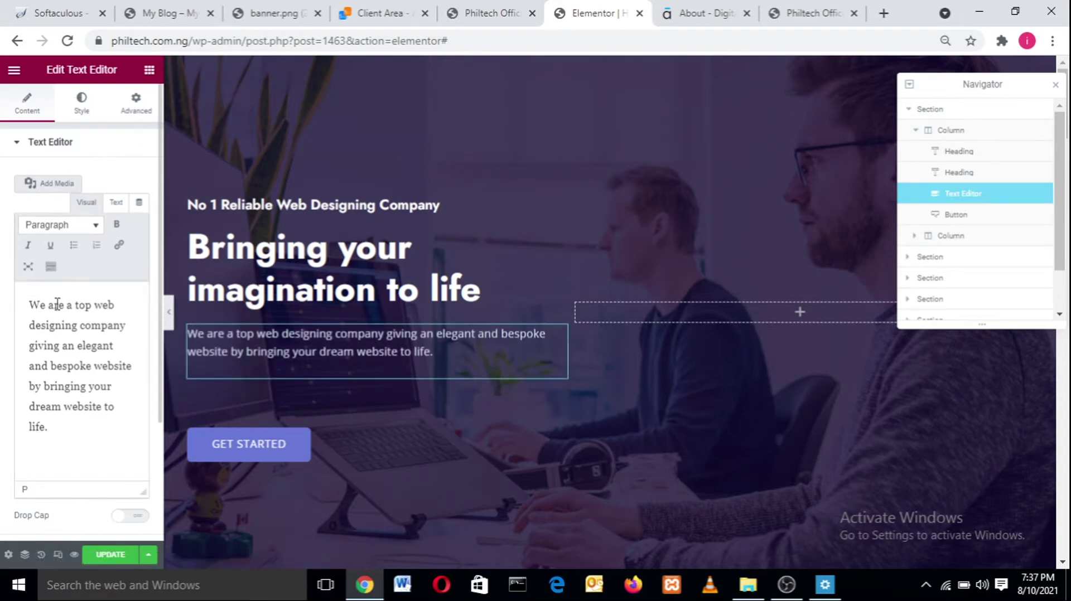
pyautogui.moveTo(64, 431); pyautogui.dragTo(3, 307)
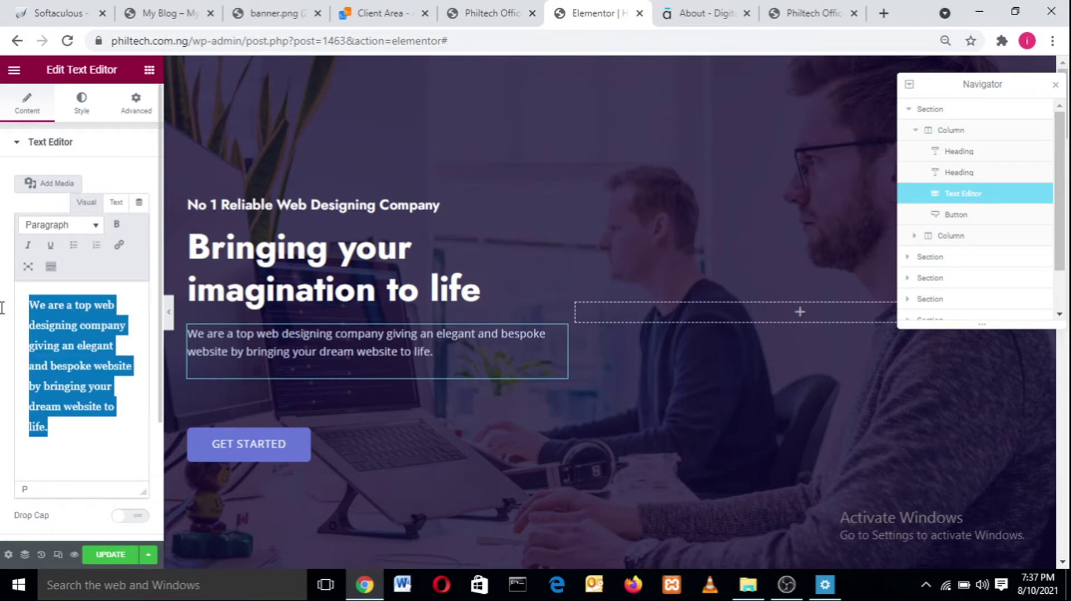
# - Try a link and underline on the paragraph, ending with it italic and no link added
pyautogui.click(125, 247)
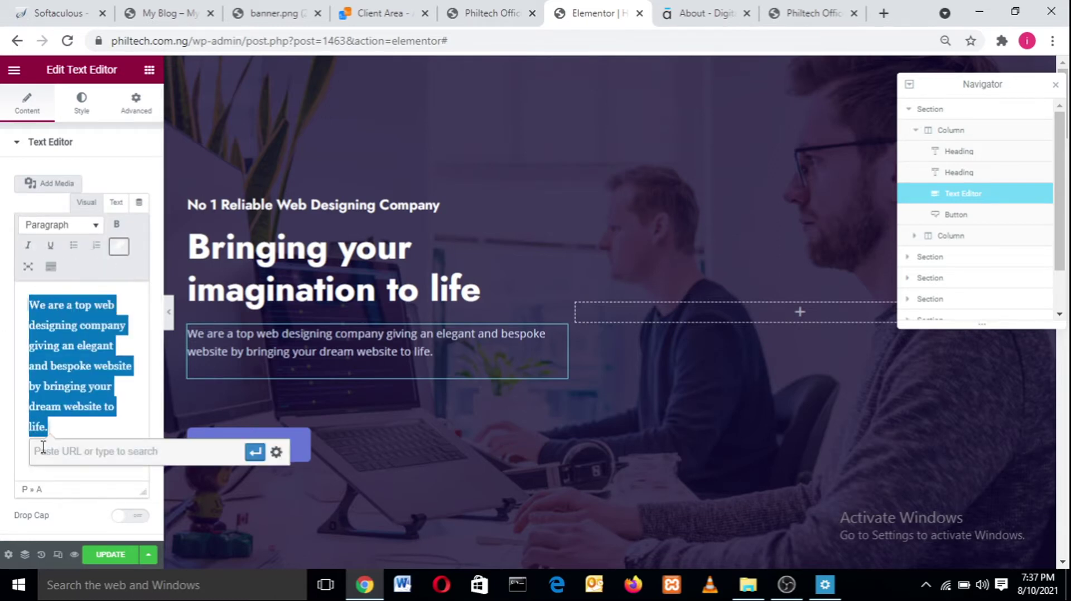
pyautogui.write('je')
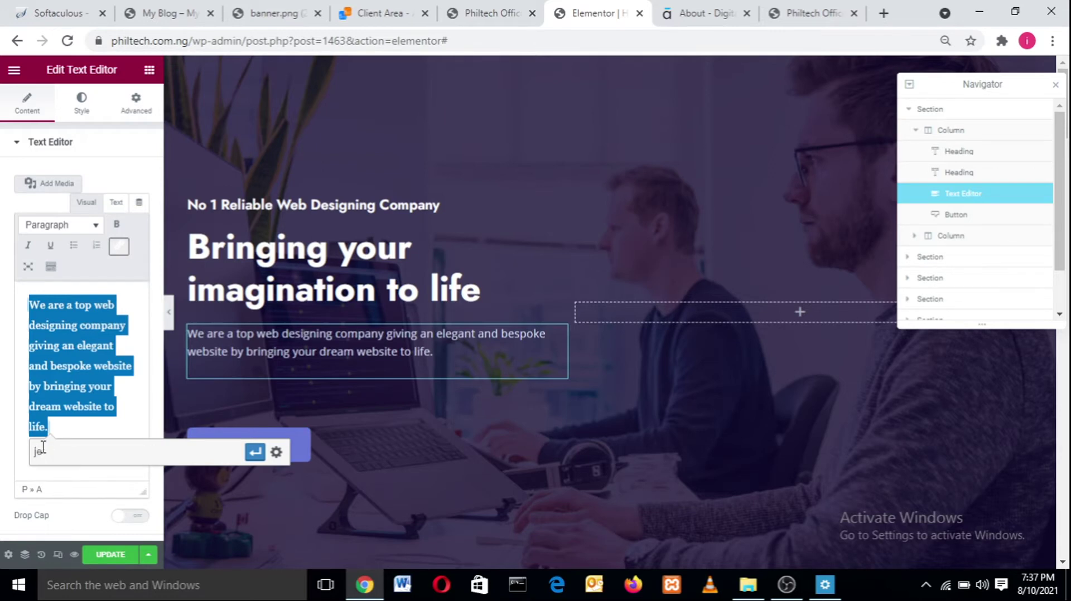
pyautogui.press('BackSpace')
pyautogui.press('BackSpace')
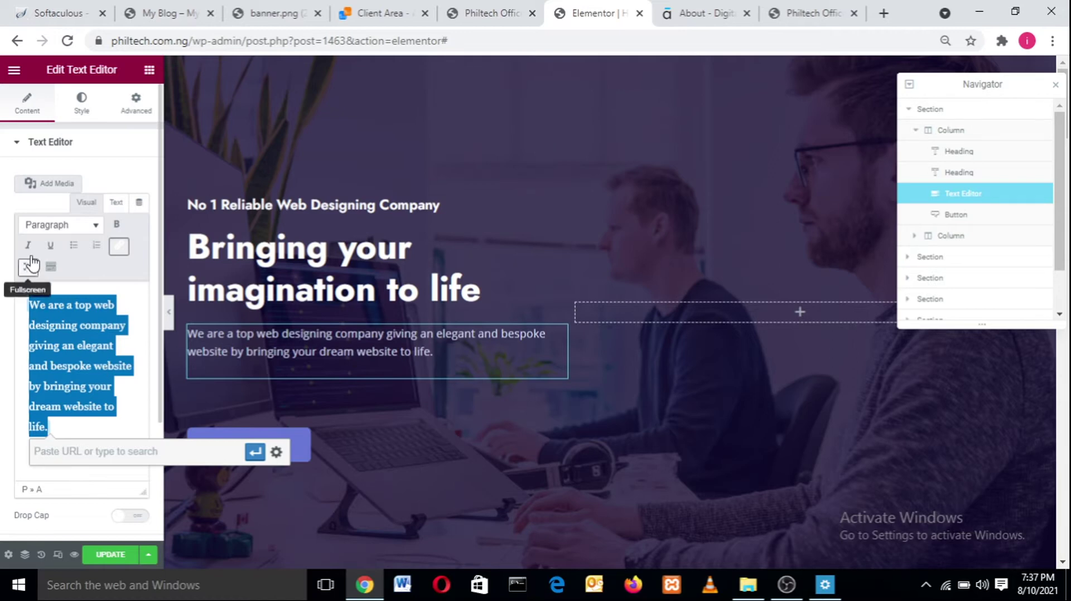
pyautogui.click(50, 246)
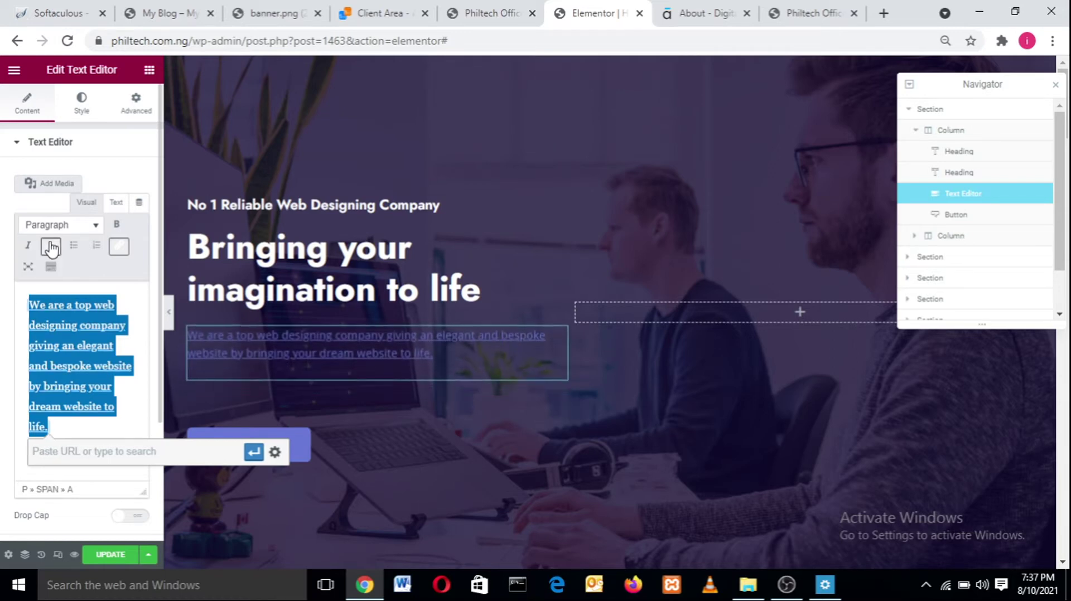
pyautogui.click(50, 251)
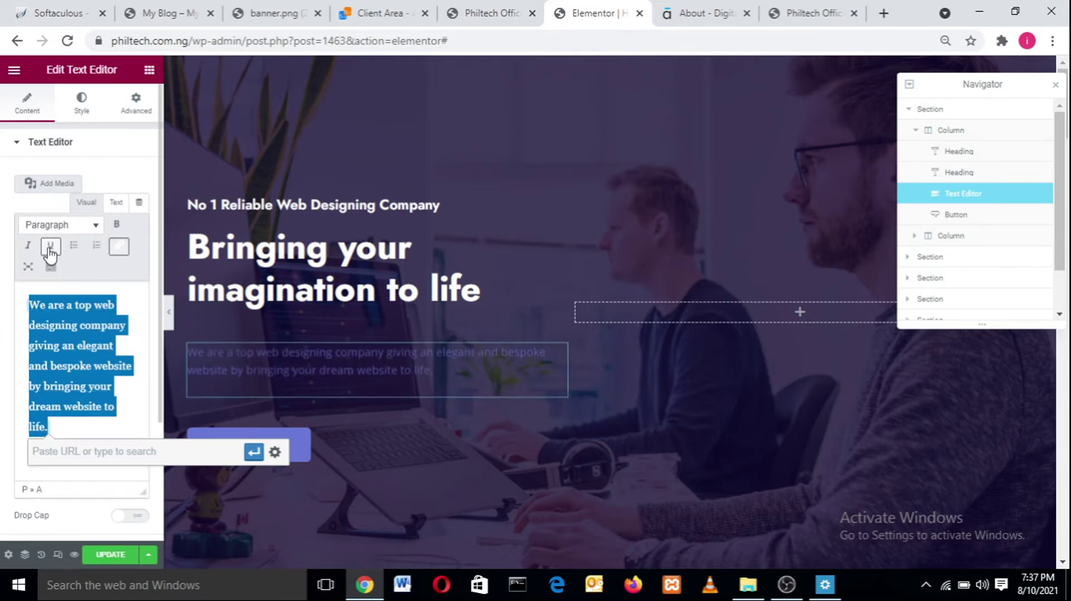
pyautogui.click(29, 246)
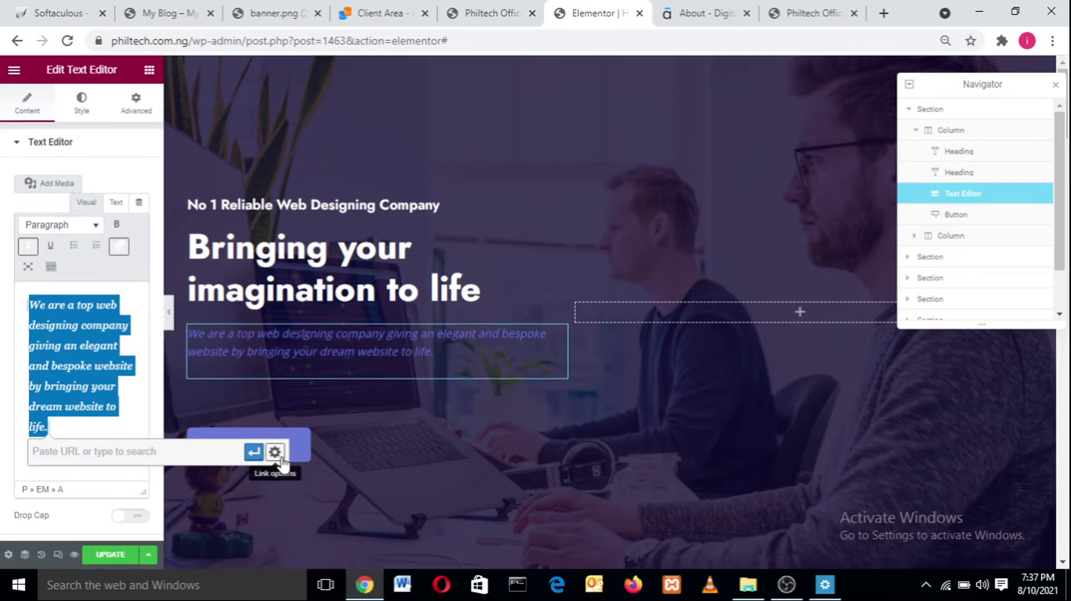
pyautogui.click(254, 453)
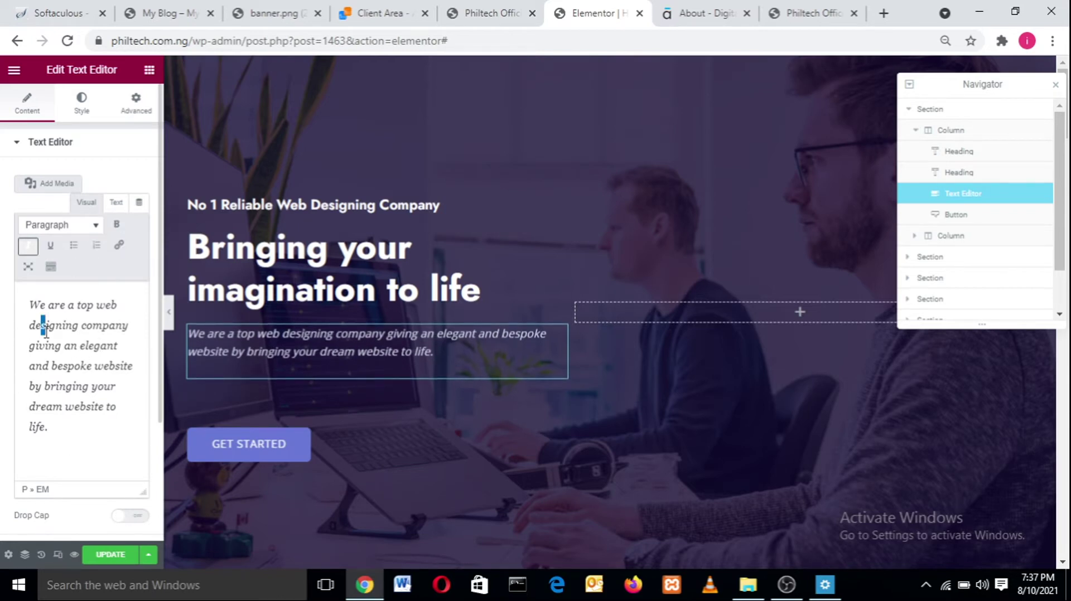
# - Bold the paragraph's opening lines, then remove the bold again
pyautogui.click(116, 224)
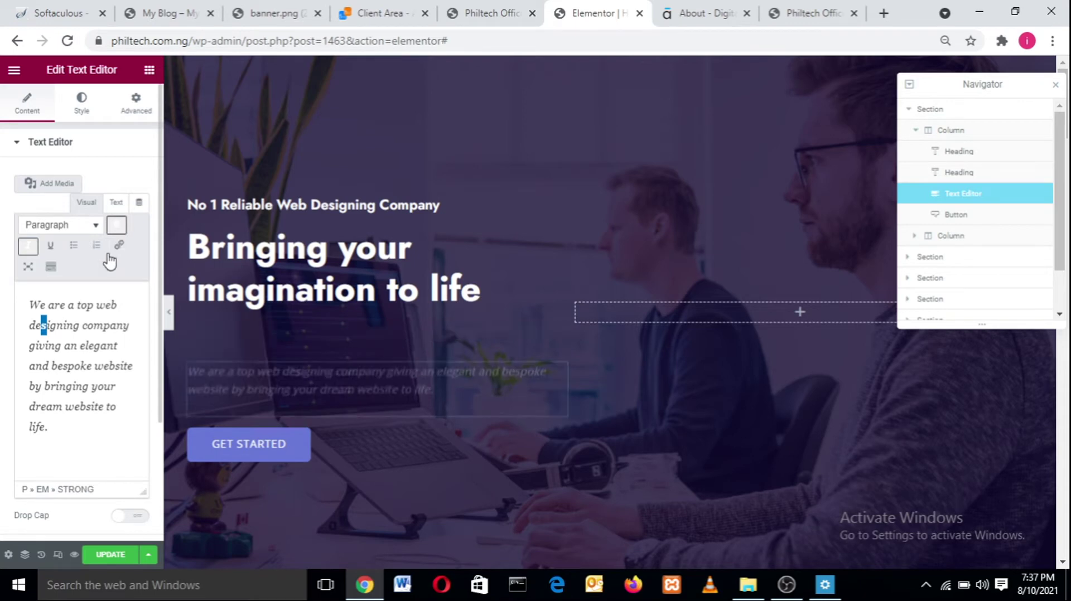
pyautogui.moveTo(98, 386); pyautogui.dragTo(13, 298)
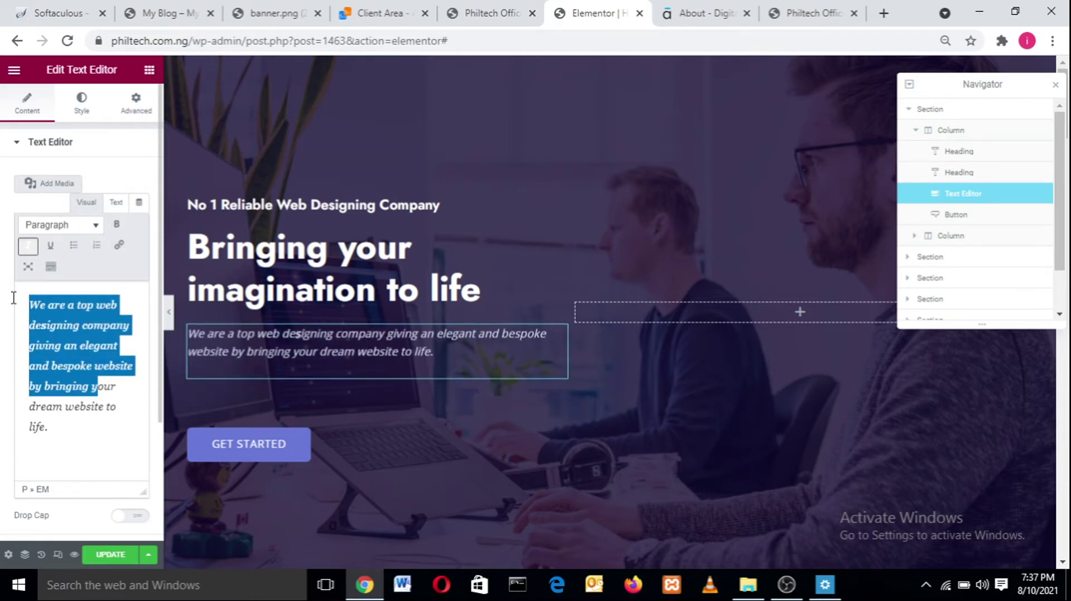
pyautogui.click(117, 225)
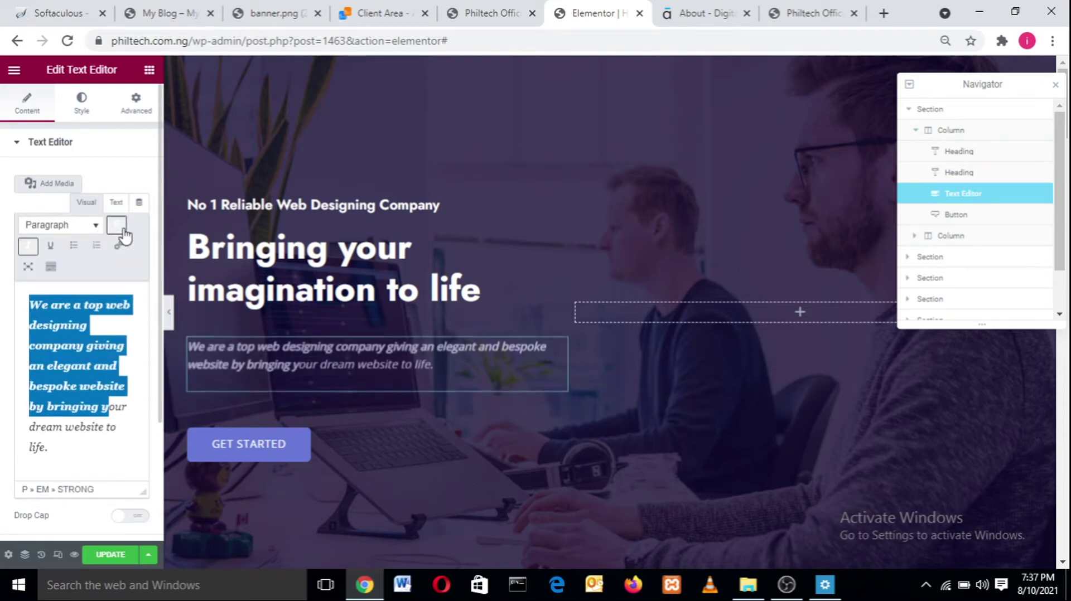
pyautogui.click(118, 226)
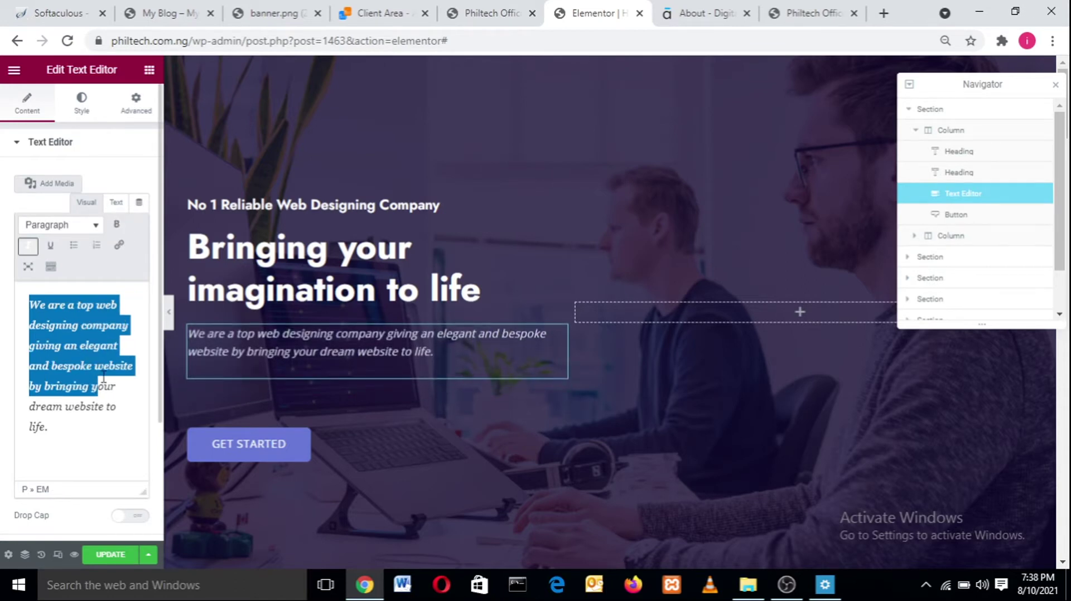
# - Inspect the paragraph's text colour hex value in the Style tab without changing it
pyautogui.click(81, 103)
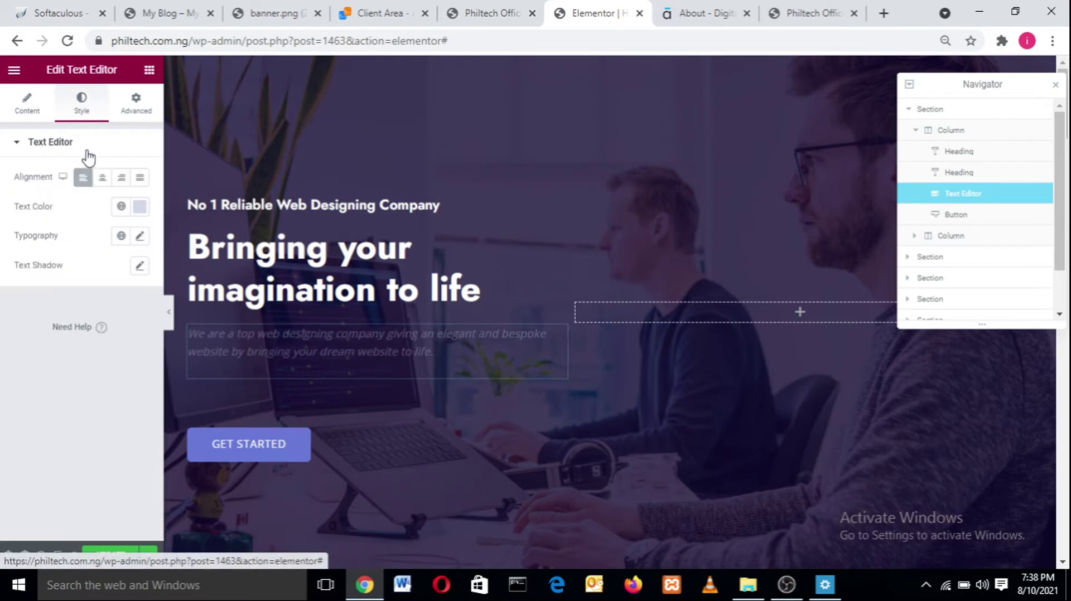
pyautogui.click(139, 209)
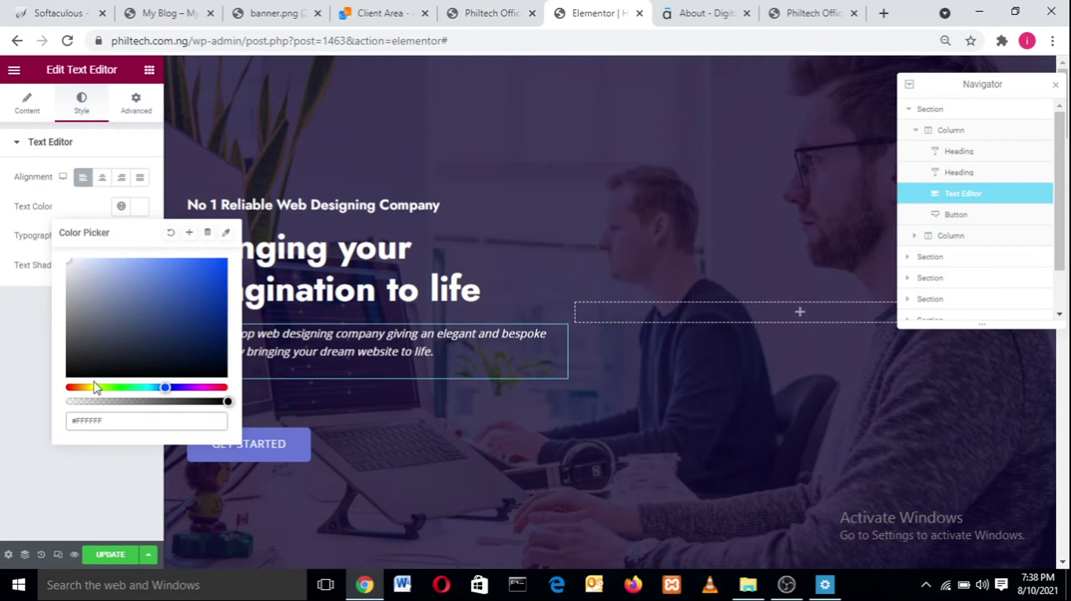
pyautogui.moveTo(108, 423); pyautogui.dragTo(54, 428)
pyautogui.moveTo(110, 422); pyautogui.dragTo(81, 427)
pyautogui.click(17, 419)
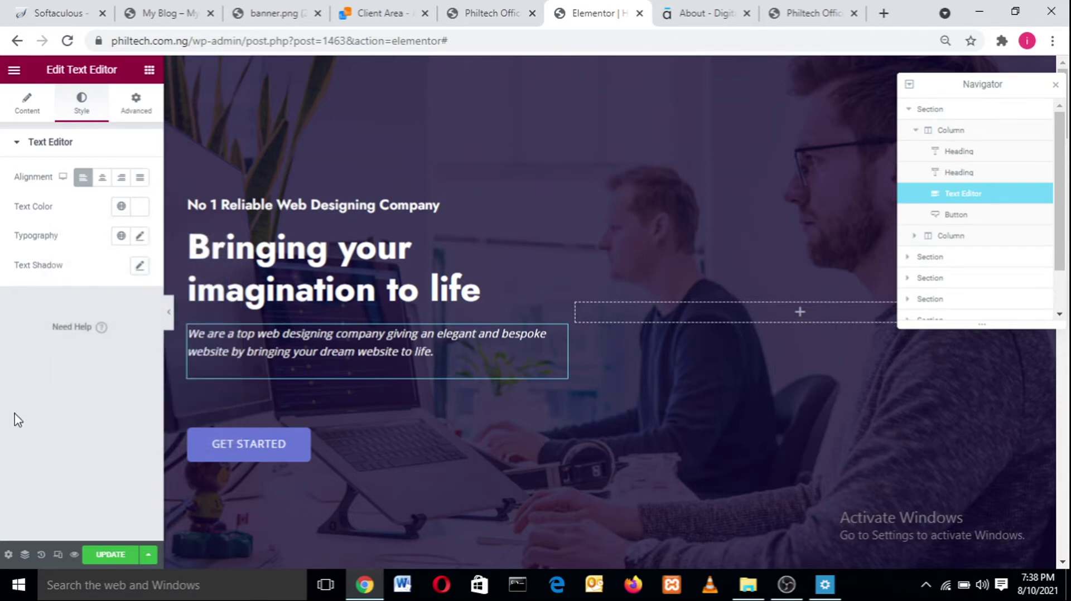
# - Set the paragraph typography to Jost, size 1.2, weight 300
pyautogui.click(141, 237)
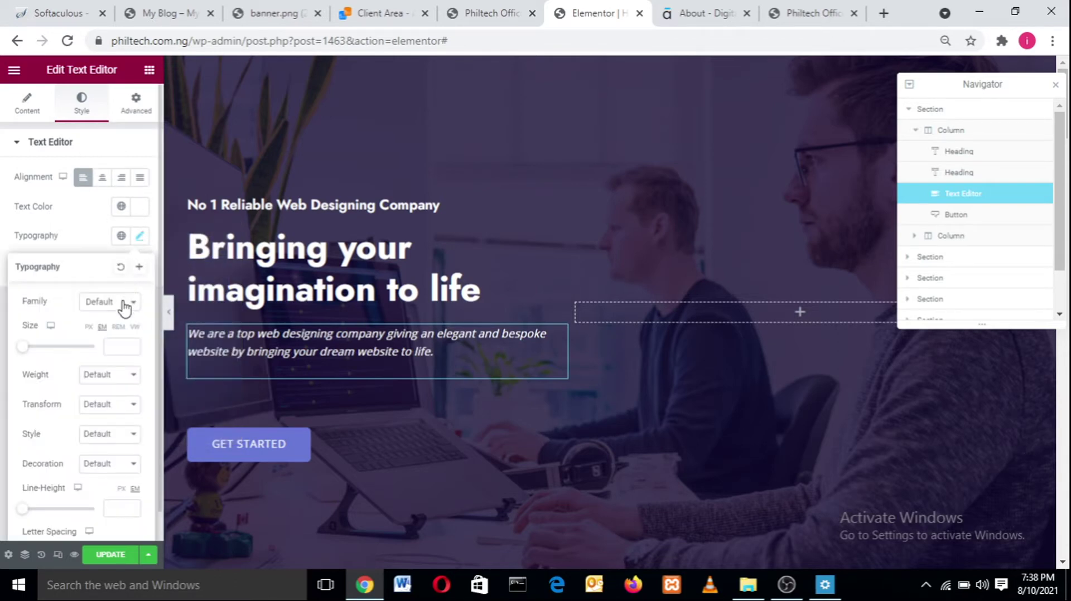
pyautogui.click(125, 304)
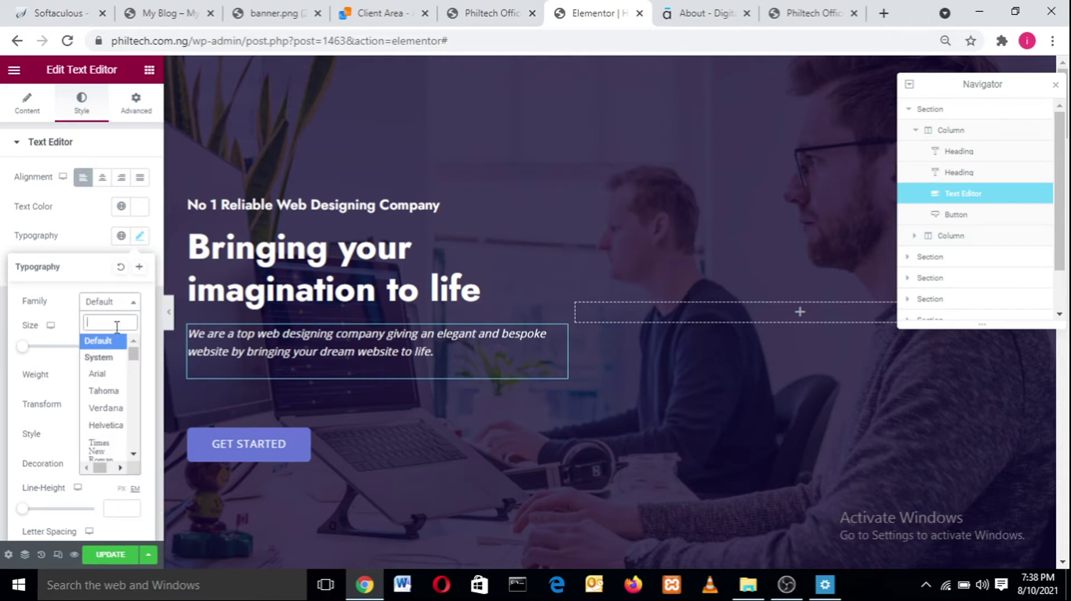
pyautogui.write('jost')
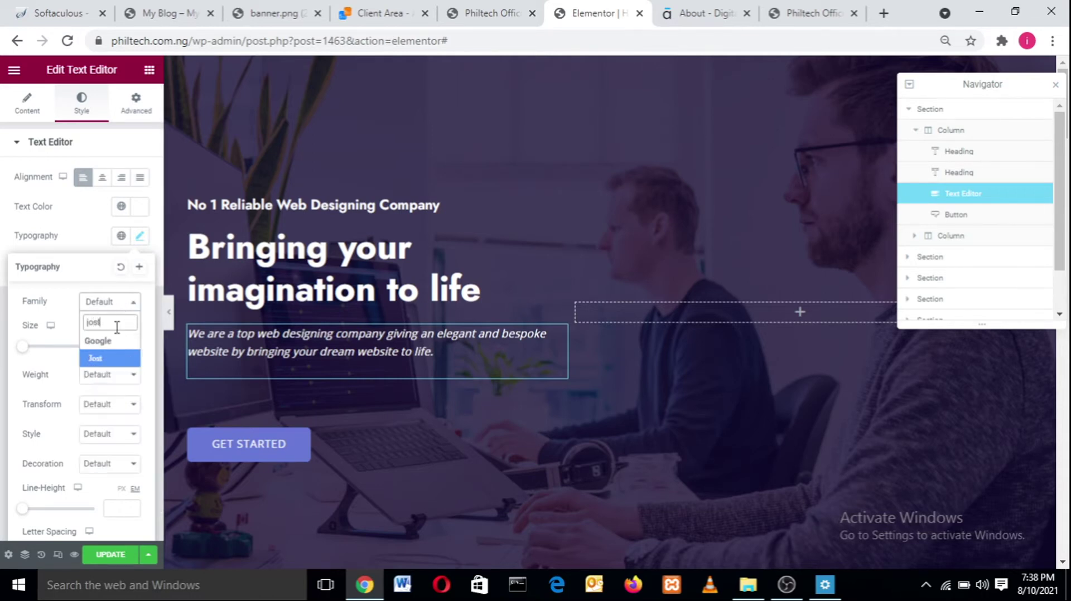
pyautogui.press('Return')
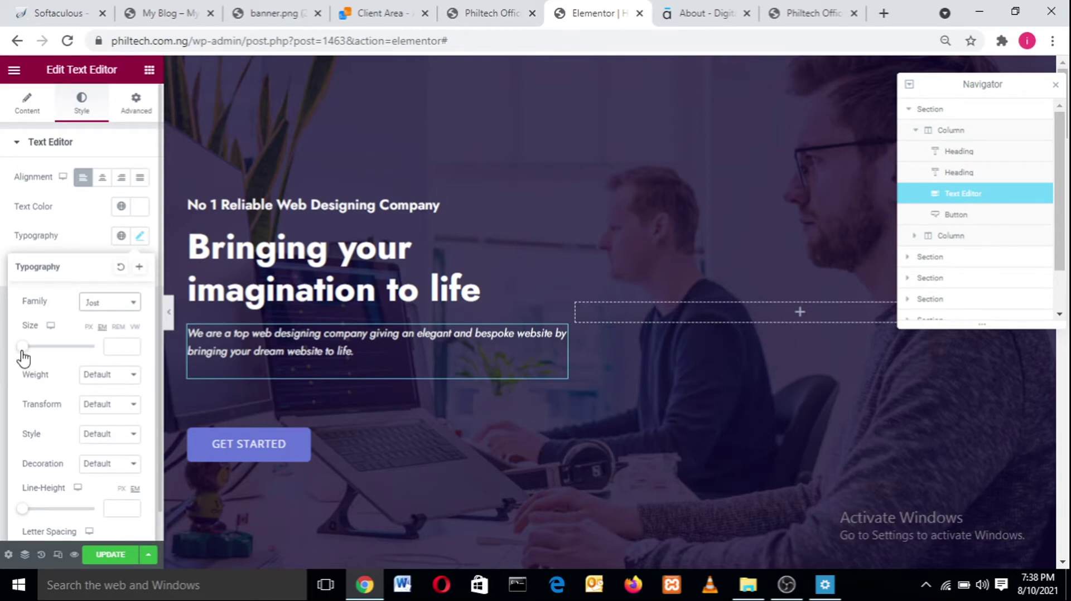
pyautogui.moveTo(22, 354); pyautogui.dragTo(30, 352)
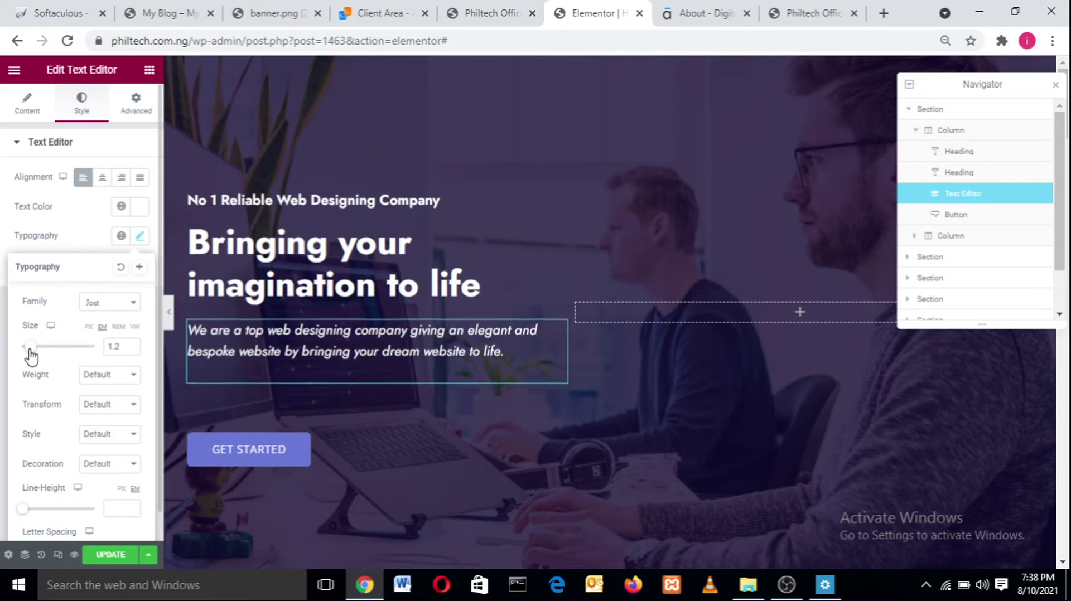
pyautogui.click(92, 374)
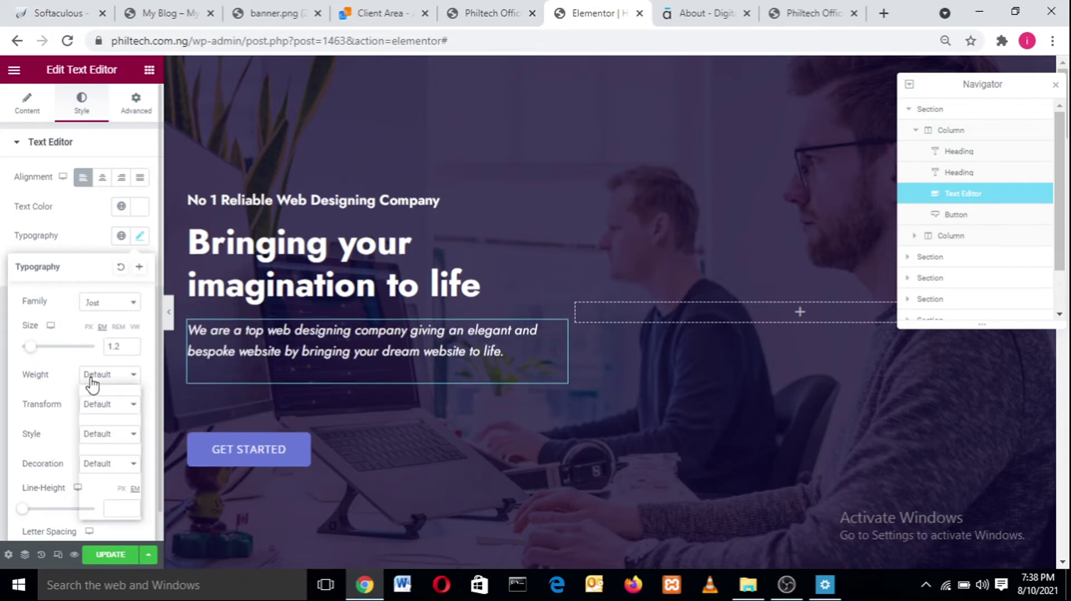
pyautogui.click(90, 424)
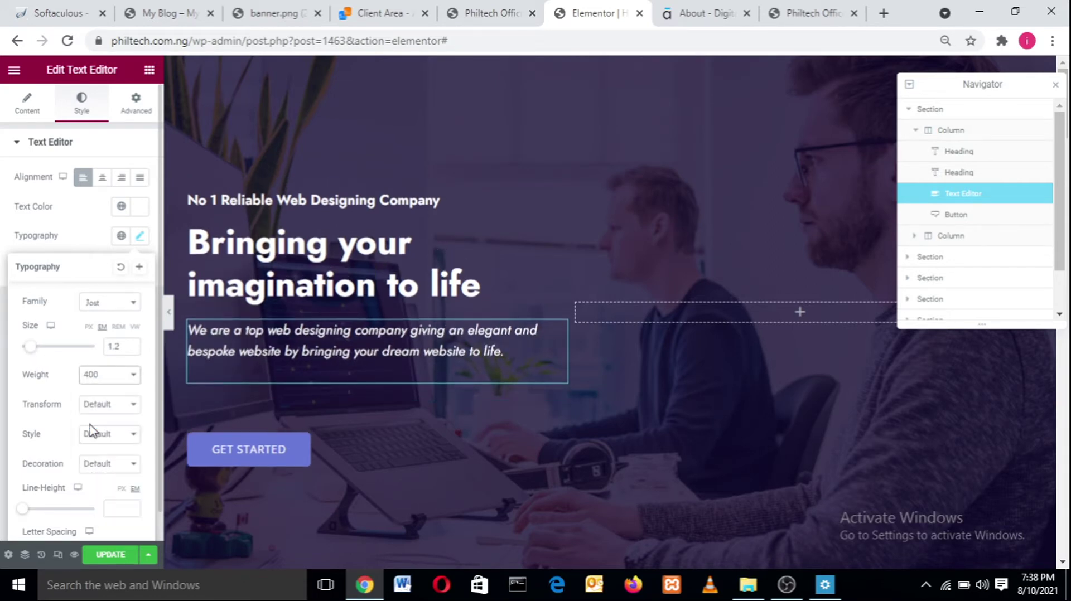
pyautogui.click(123, 374)
pyautogui.click(110, 412)
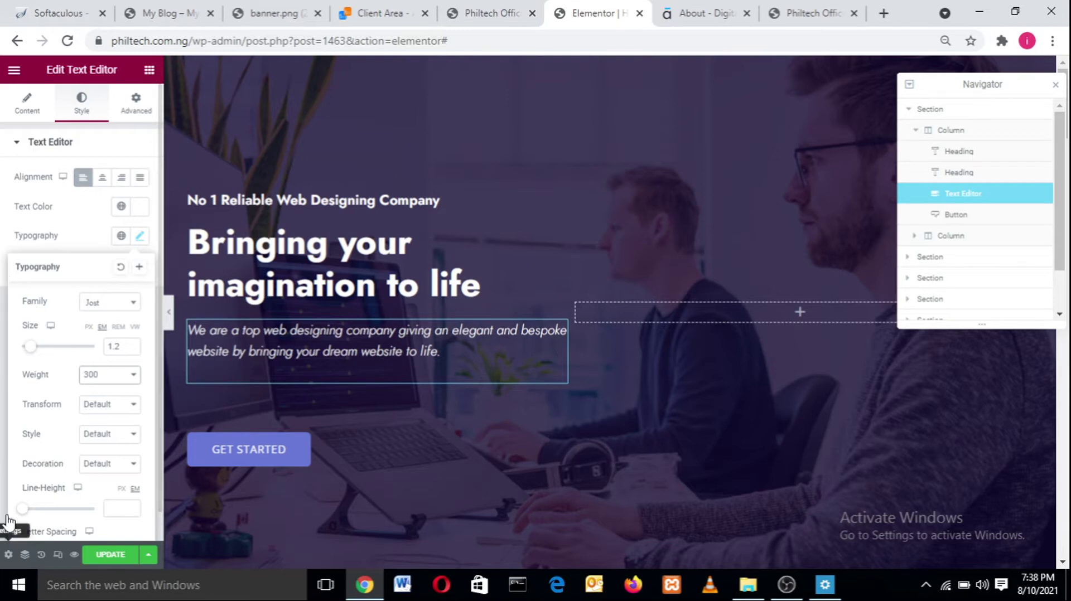
pyautogui.click(137, 237)
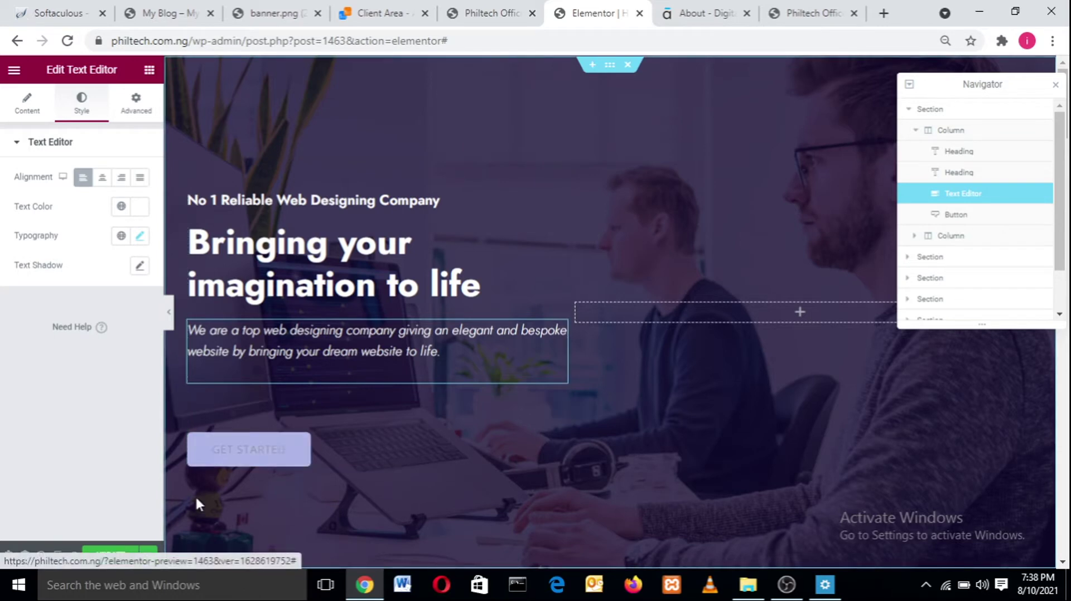
# - Compare with the live site's hero, then delete the button's 'Get Started' label
pyautogui.click(266, 455)
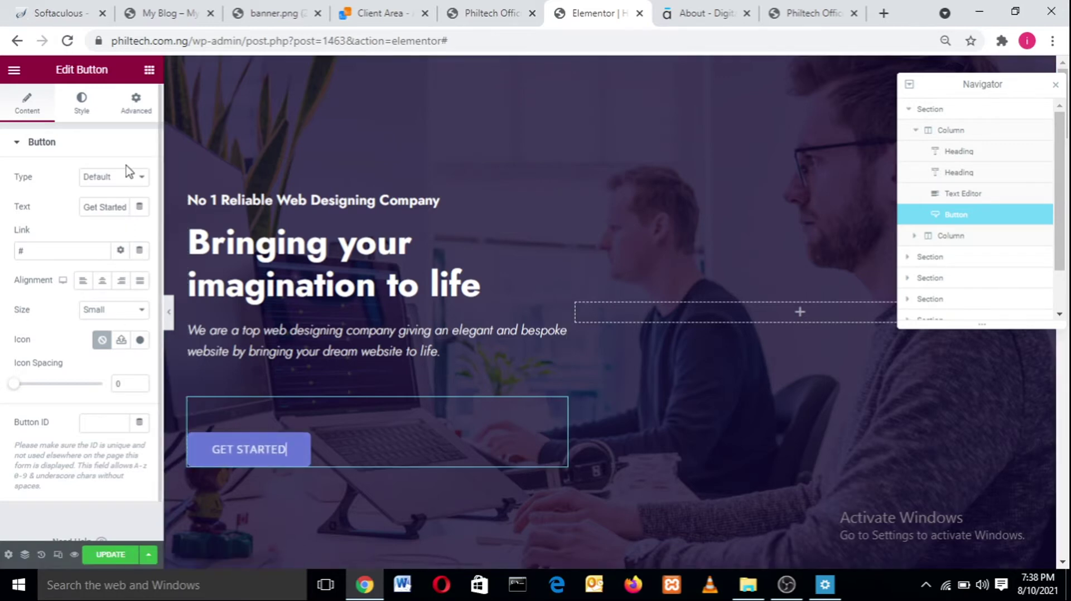
pyautogui.click(205, 6)
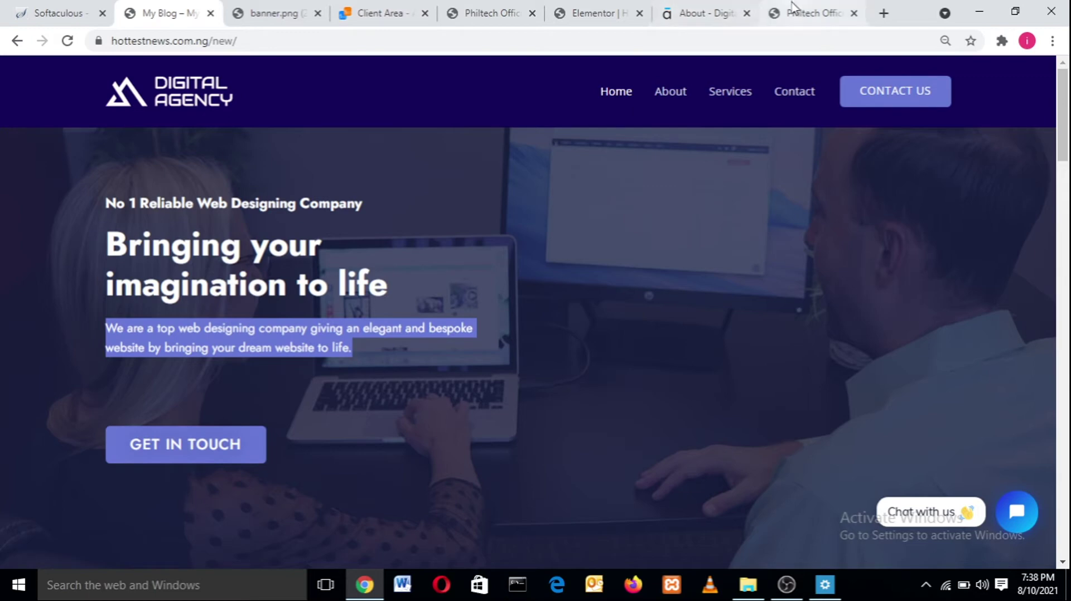
pyautogui.click(594, 12)
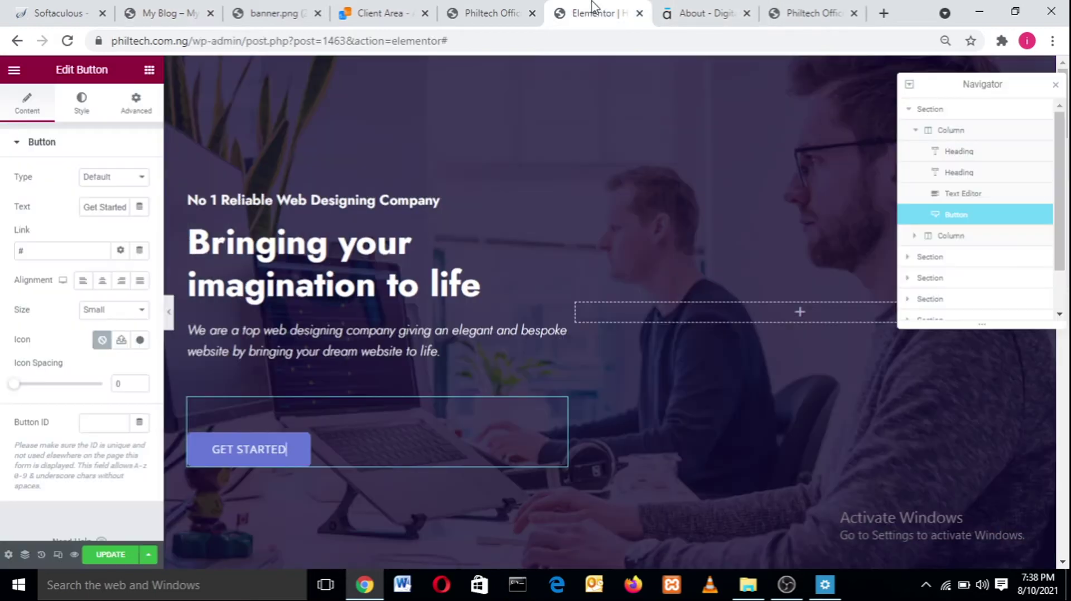
pyautogui.doubleClick(234, 457)
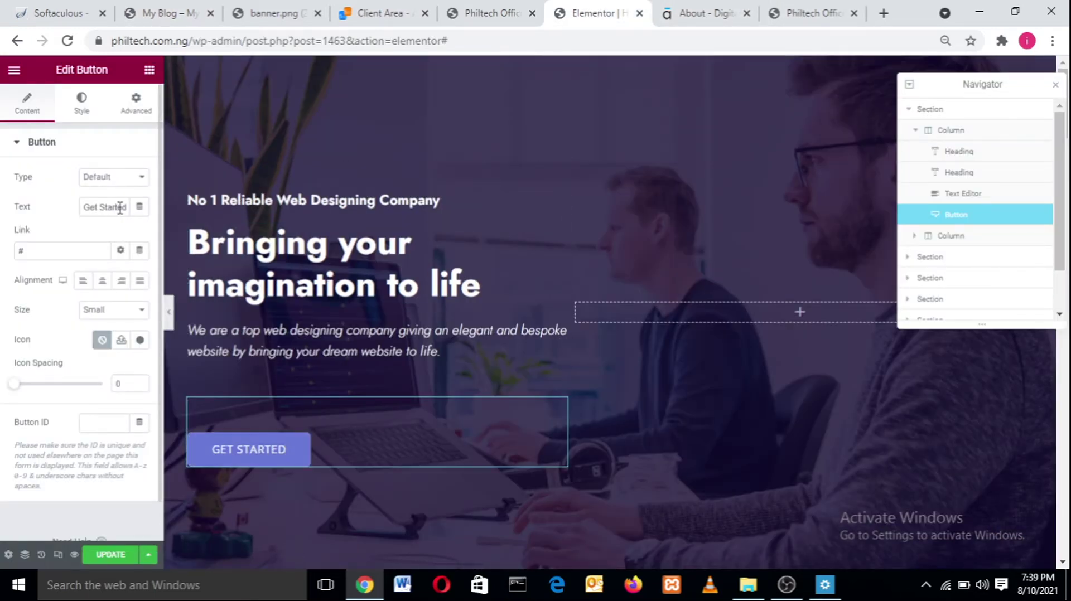
pyautogui.moveTo(120, 207); pyautogui.dragTo(81, 215)
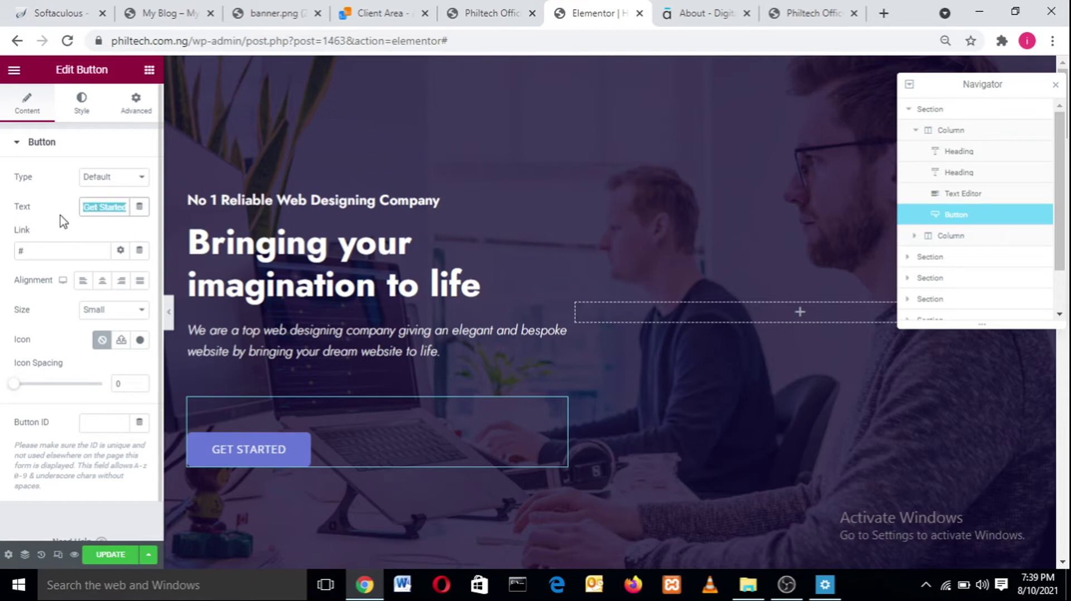
pyautogui.press('BackSpace')
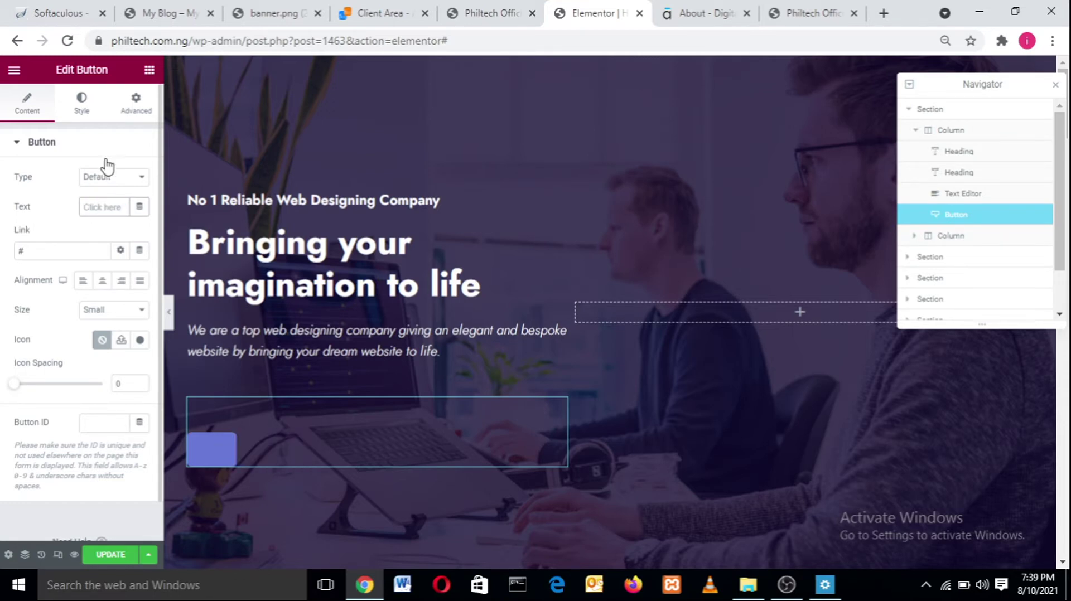
# - Preview Info, Success, Warning and Danger button types, reset to Default, and type 'Get In Touch'
pyautogui.click(106, 177)
pyautogui.click(102, 203)
pyautogui.click(108, 179)
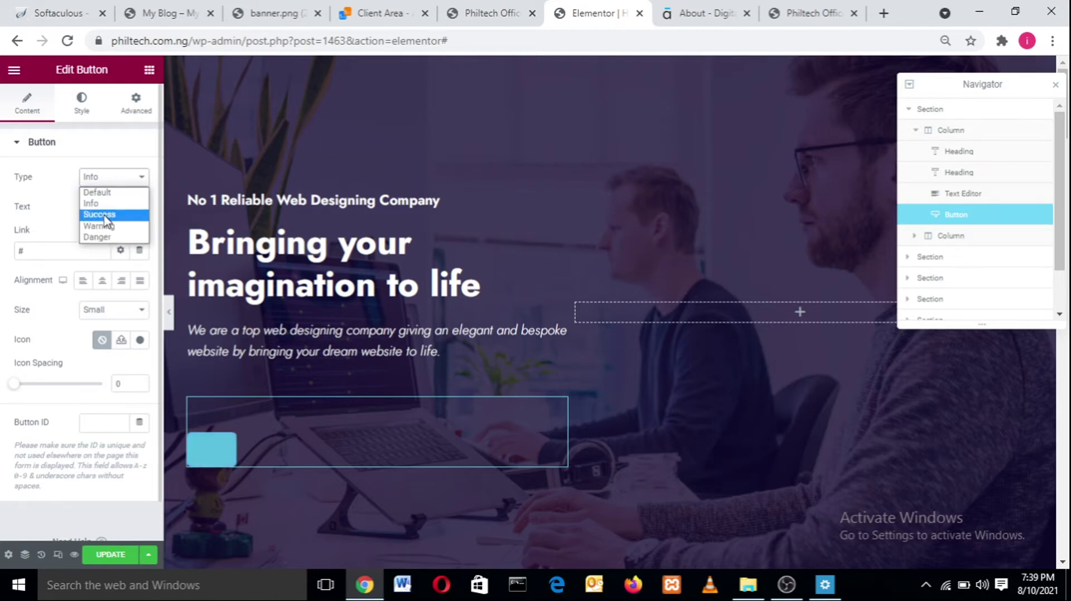
pyautogui.click(106, 216)
pyautogui.click(118, 178)
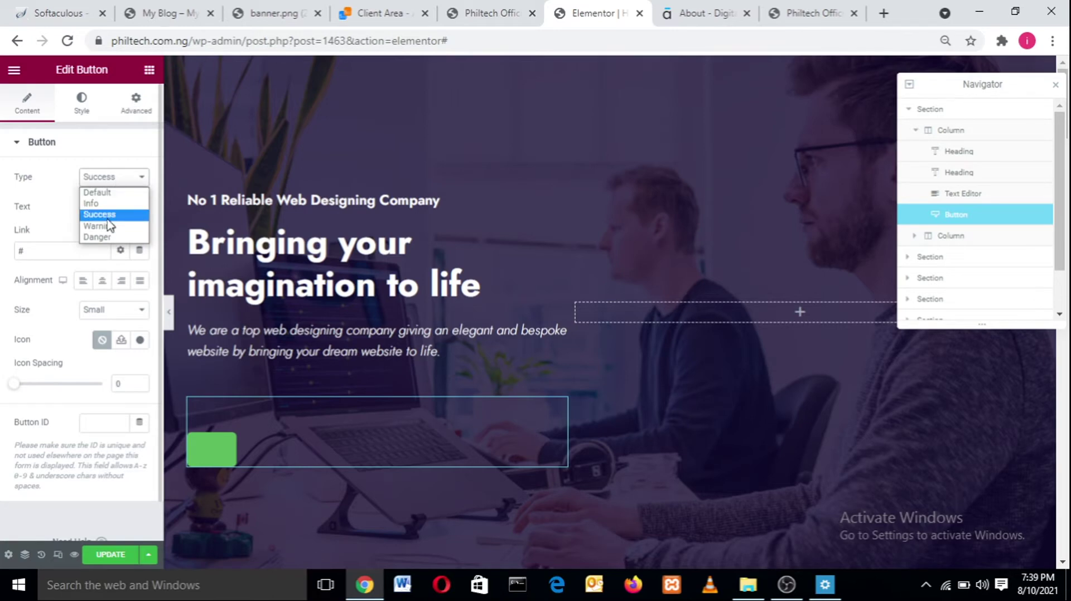
pyautogui.click(109, 226)
pyautogui.click(118, 184)
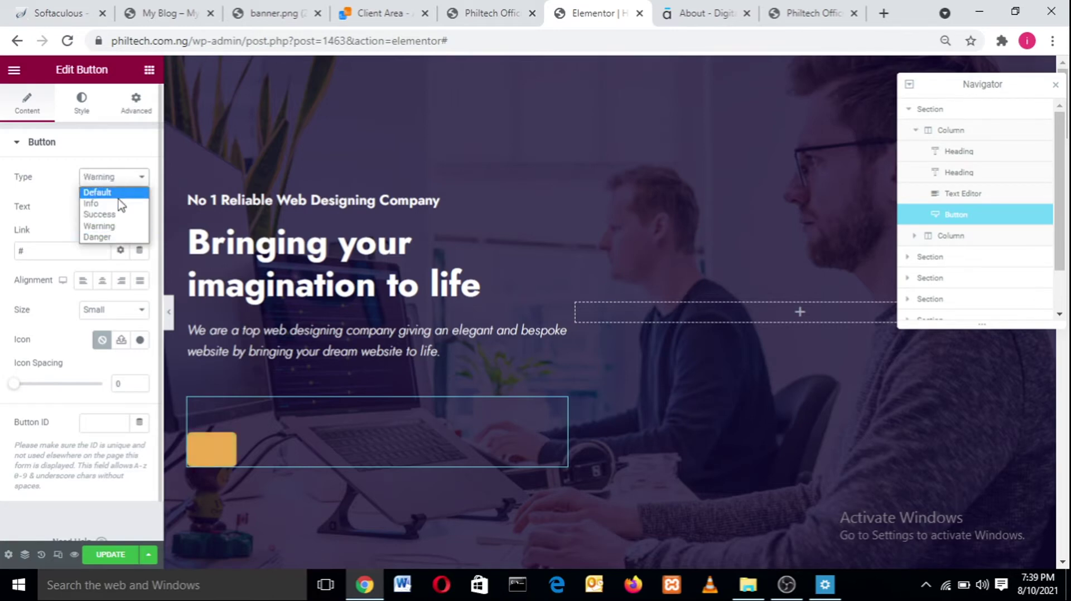
pyautogui.click(111, 234)
pyautogui.click(121, 183)
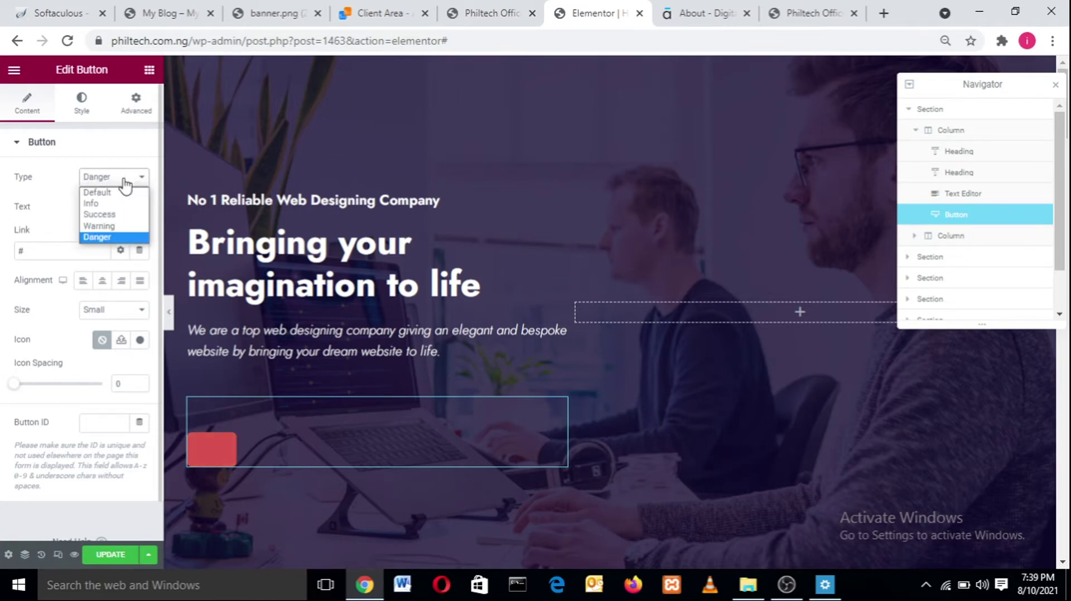
pyautogui.click(121, 194)
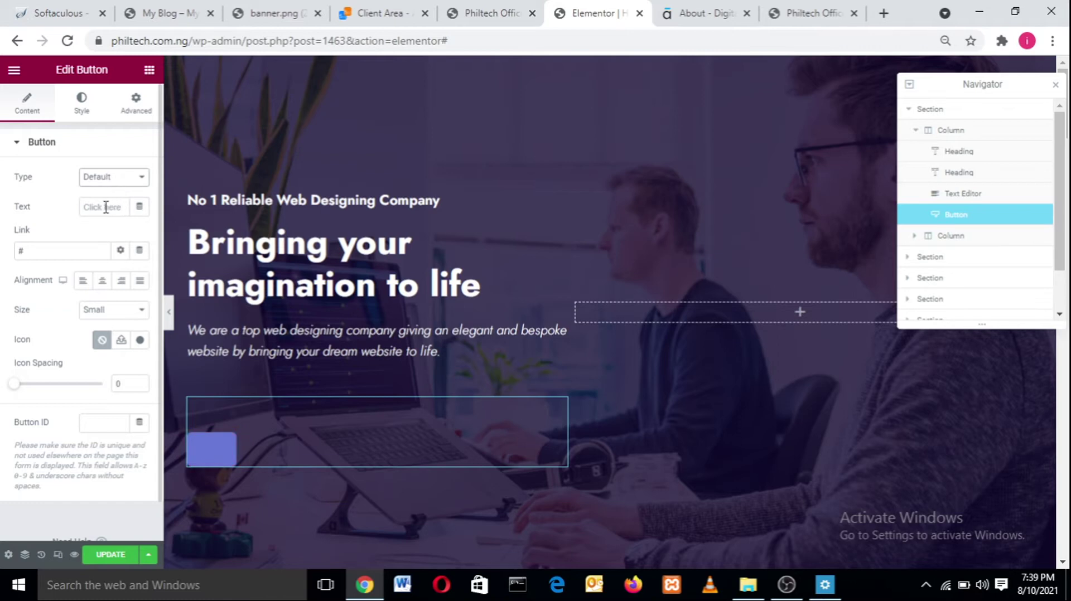
pyautogui.click(106, 208)
pyautogui.write('Get')
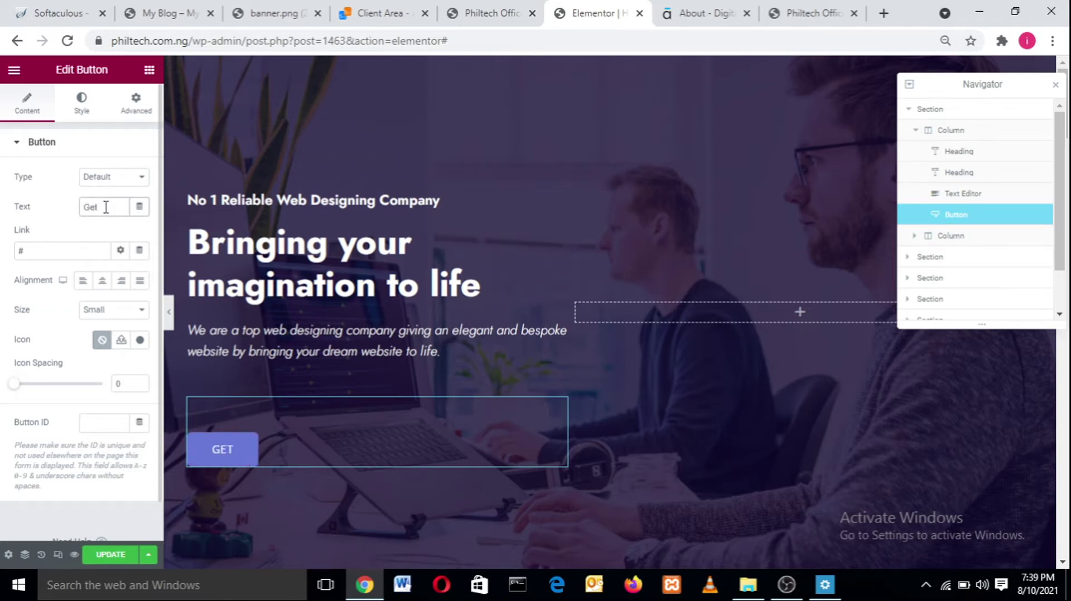
pyautogui.write(' In T')
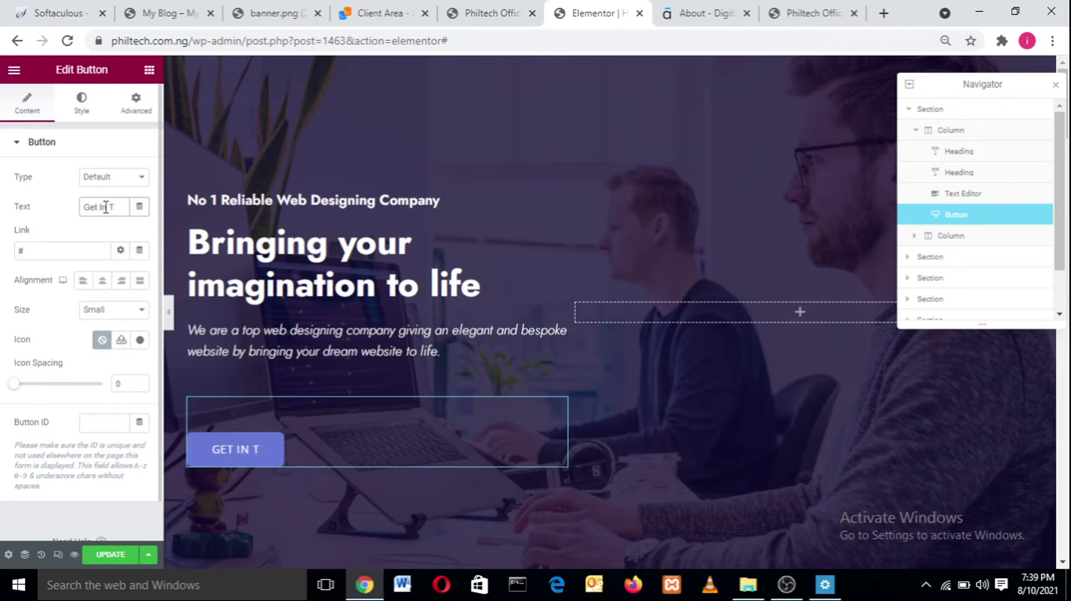
pyautogui.write('ou')
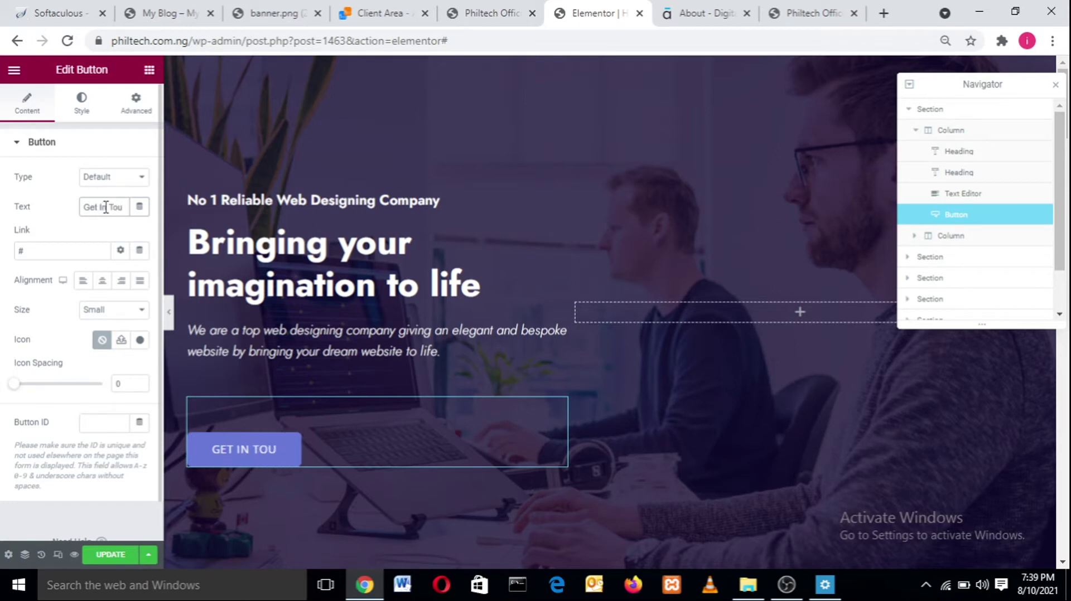
pyautogui.write('ch')
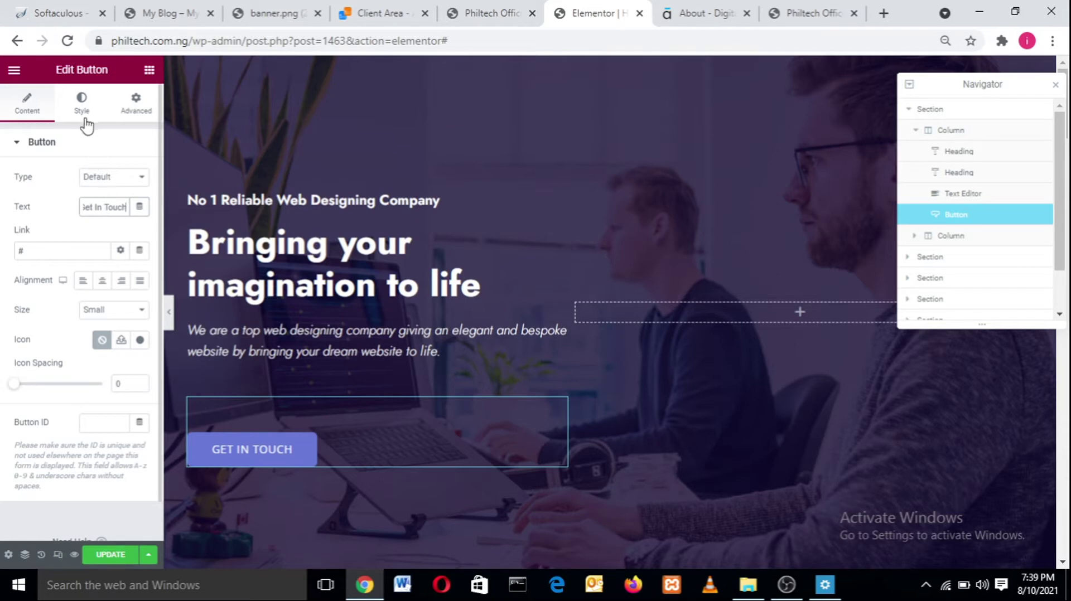
# - Set the button text typography to Jost, size 22, weight 500 after trying 600
pyautogui.click(81, 104)
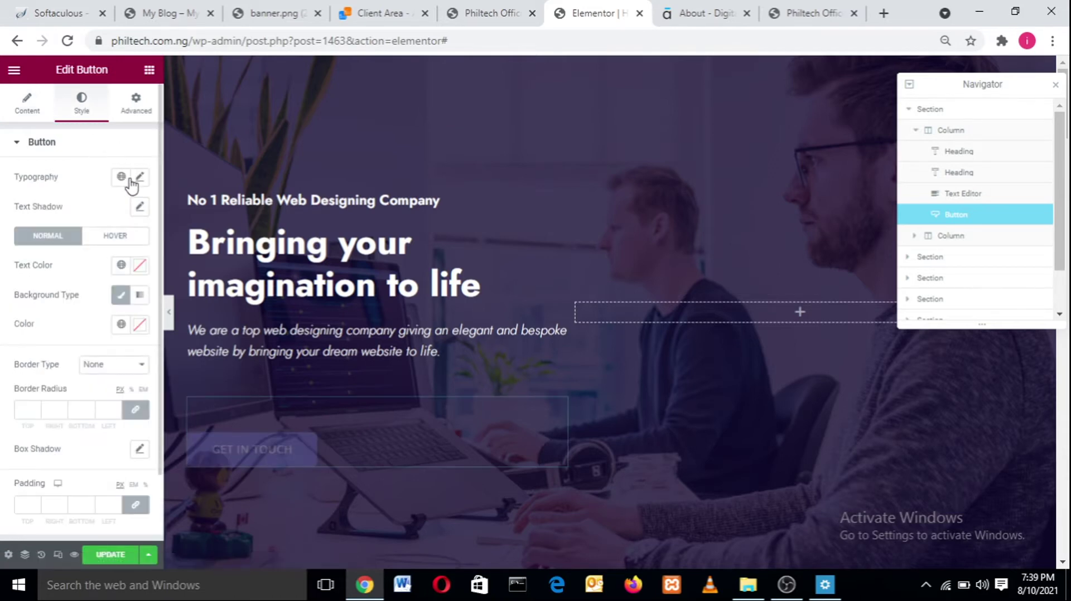
pyautogui.click(138, 179)
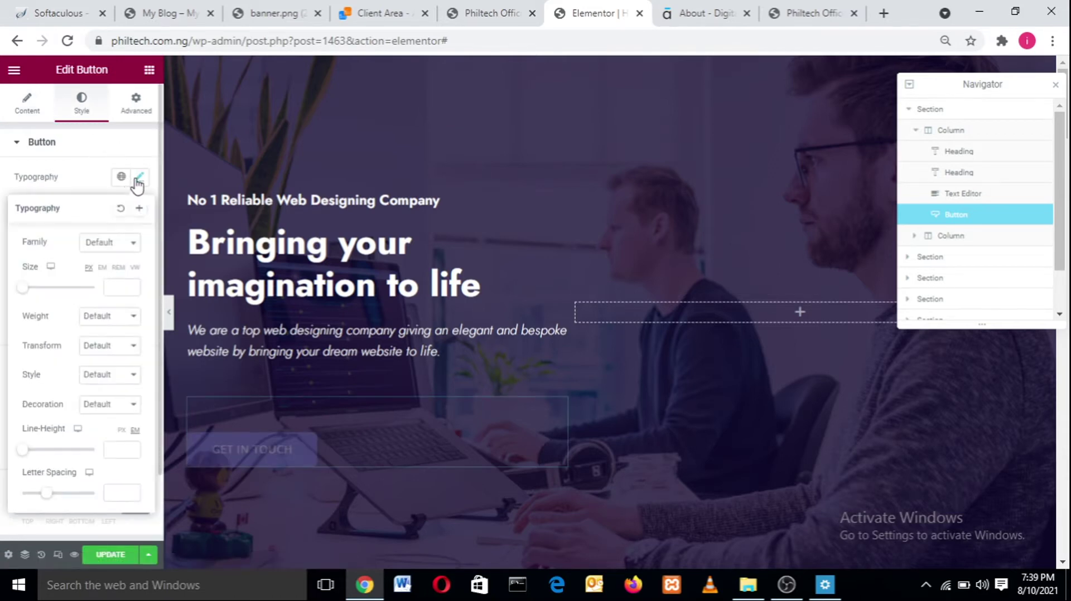
pyautogui.click(121, 245)
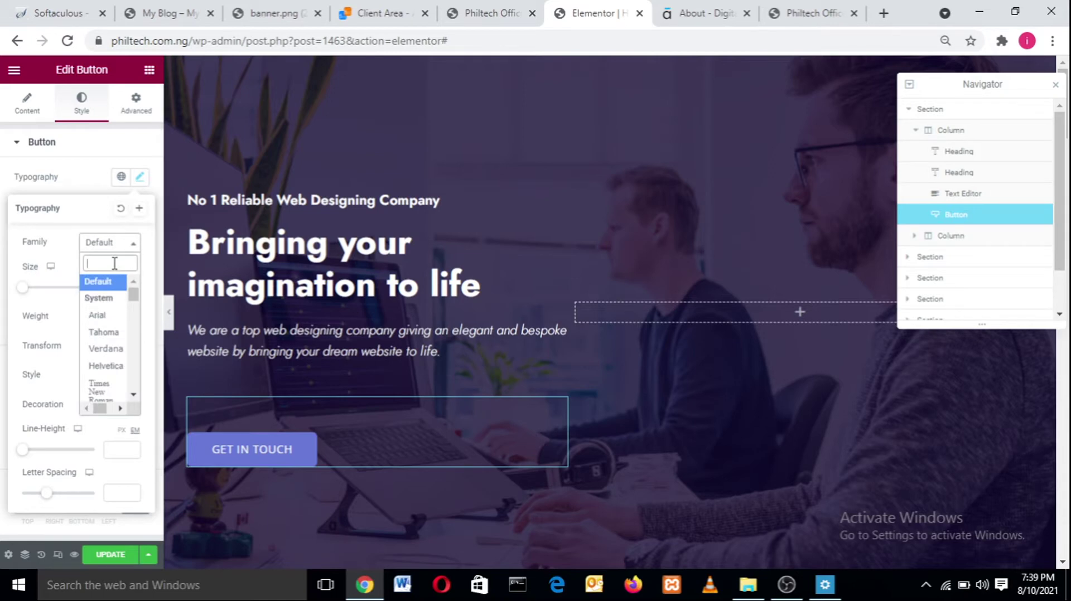
pyautogui.write('jost')
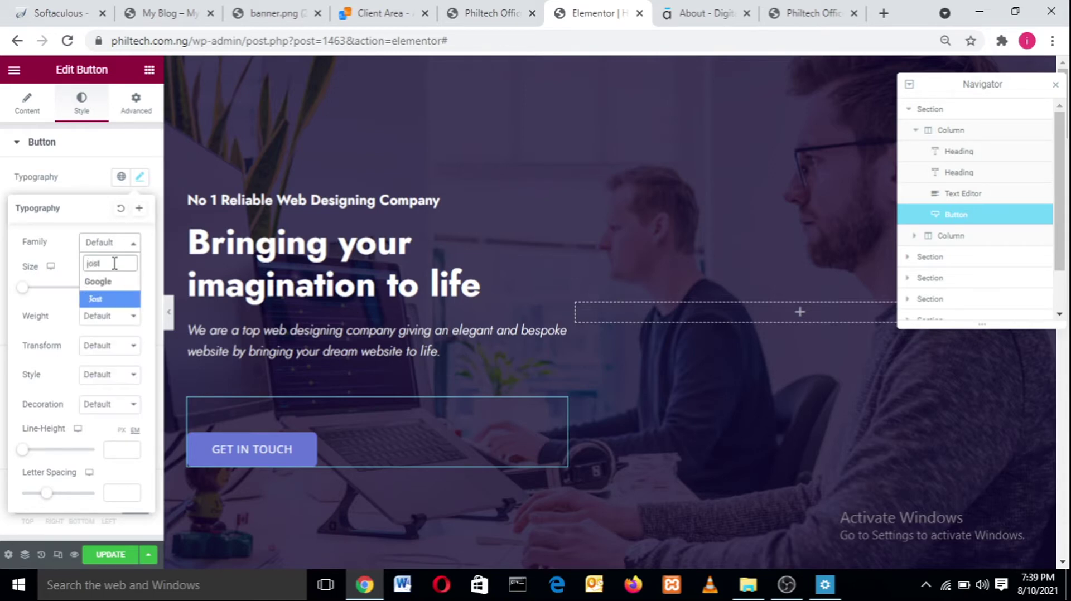
pyautogui.press('Return')
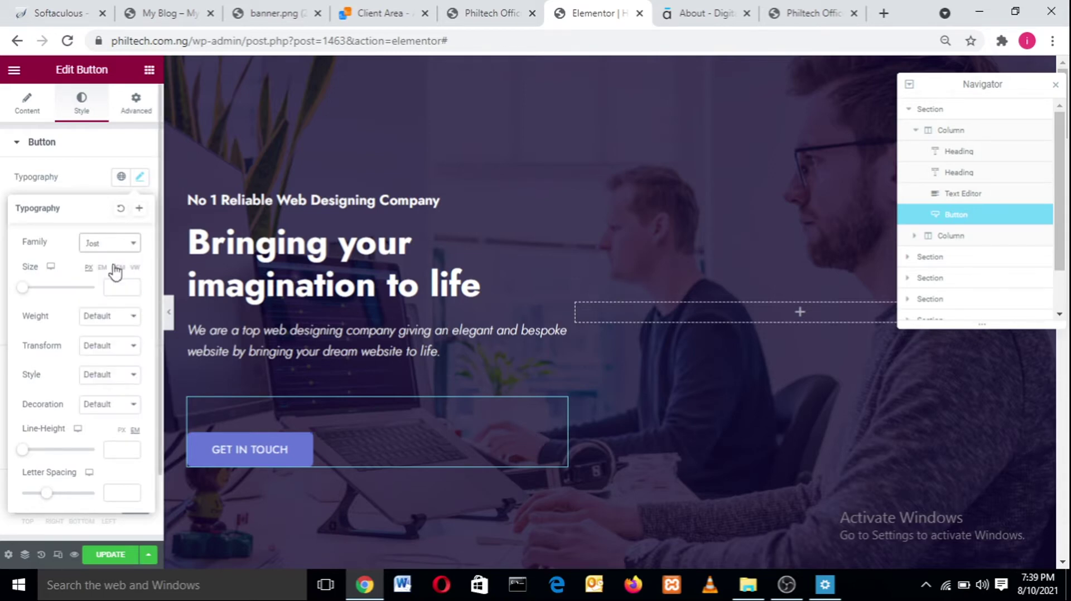
pyautogui.moveTo(23, 299); pyautogui.dragTo(36, 299)
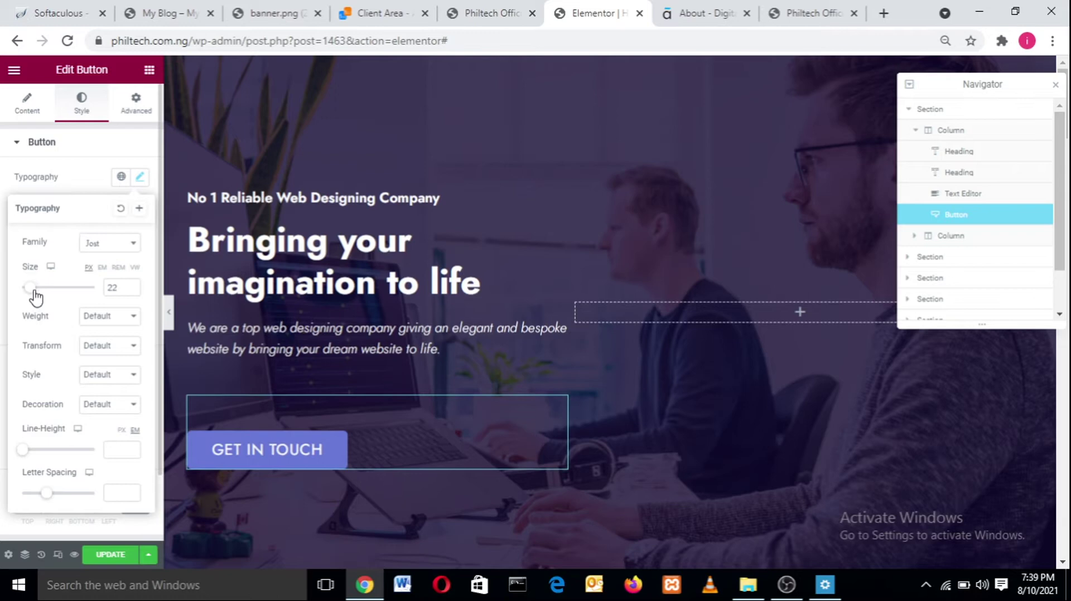
pyautogui.click(88, 317)
pyautogui.click(88, 388)
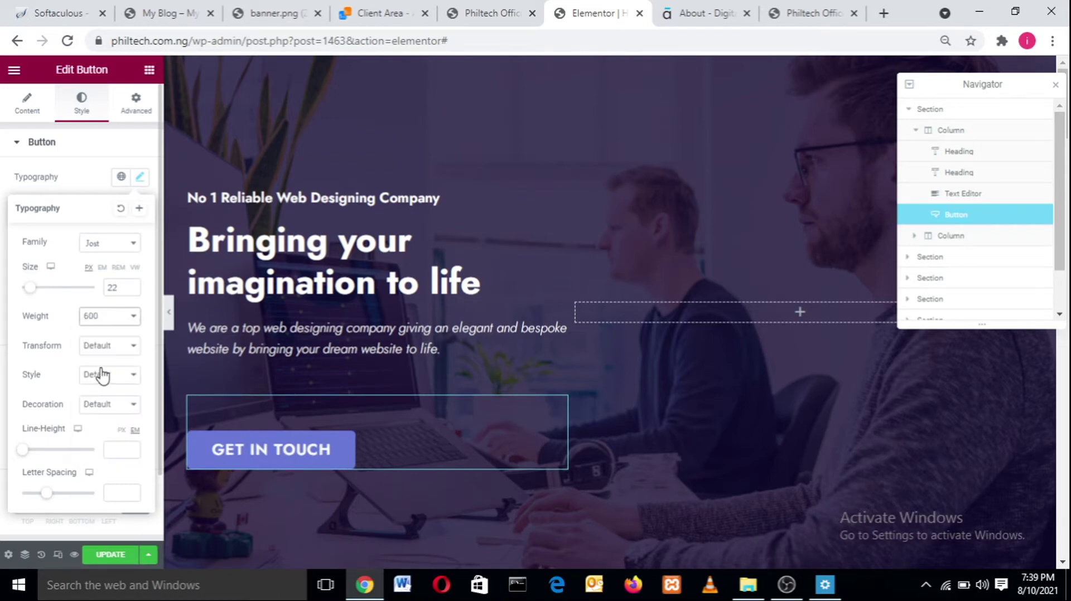
pyautogui.click(106, 318)
pyautogui.click(97, 377)
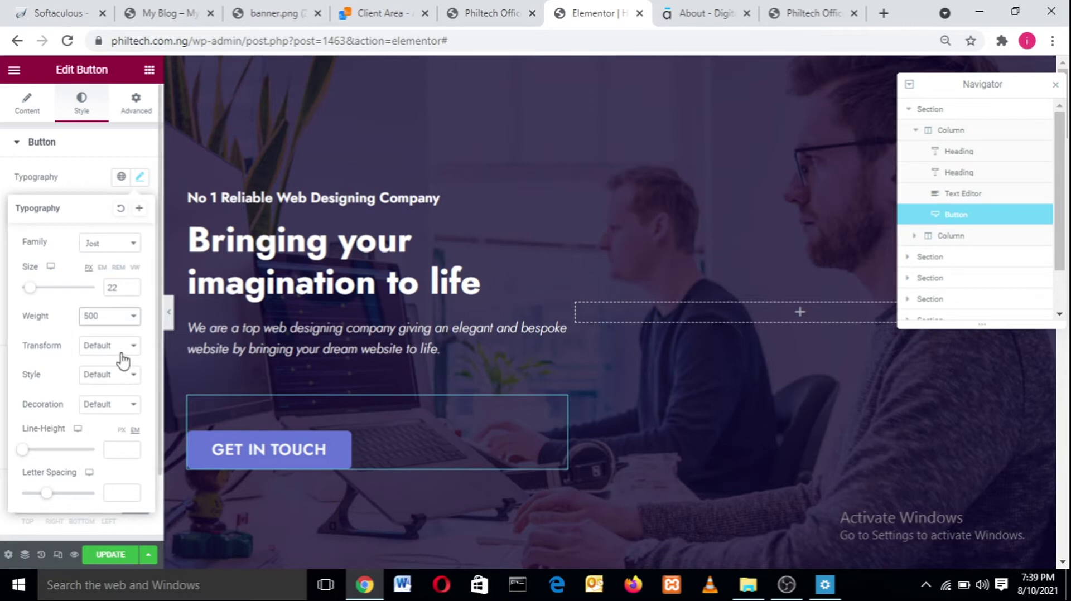
# - Try uppercase and lowercase transforms on the button text, then leave Transform at Default
pyautogui.click(122, 352)
pyautogui.click(113, 372)
pyautogui.click(124, 350)
pyautogui.click(114, 383)
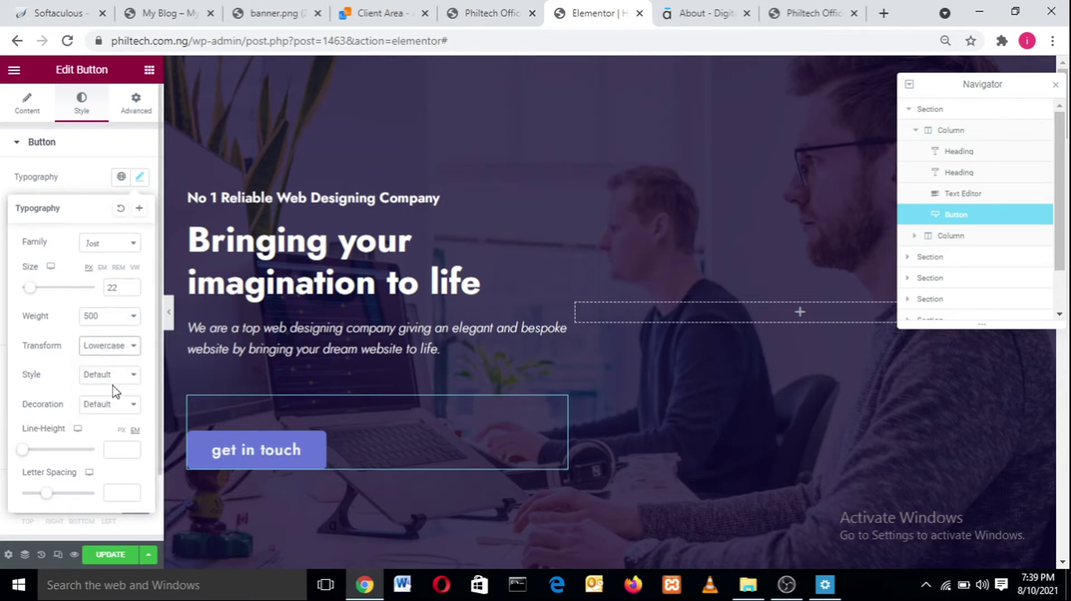
pyautogui.click(122, 350)
pyautogui.click(123, 359)
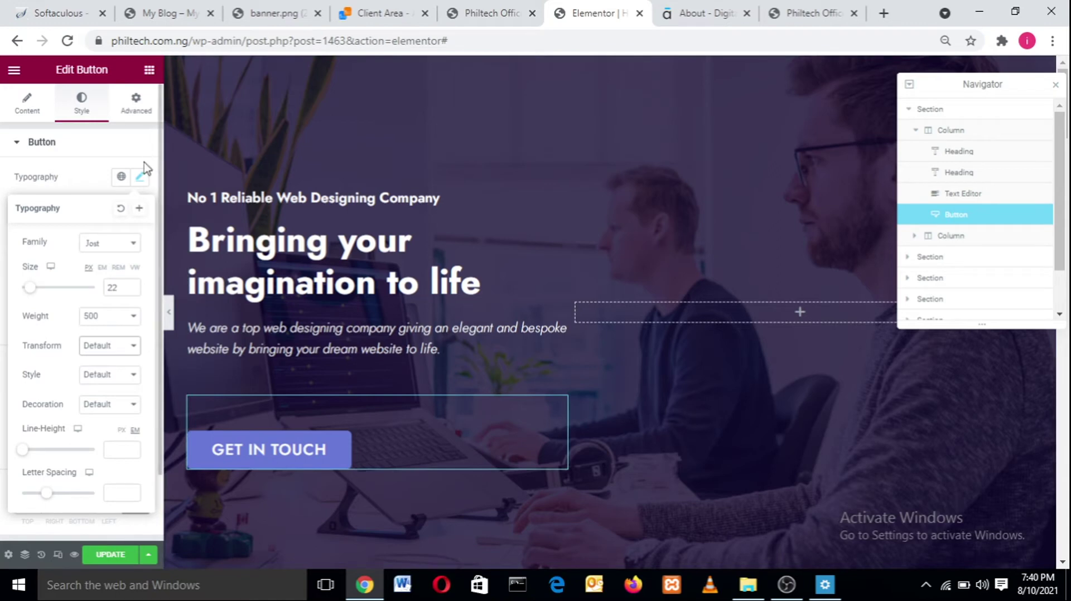
pyautogui.click(141, 177)
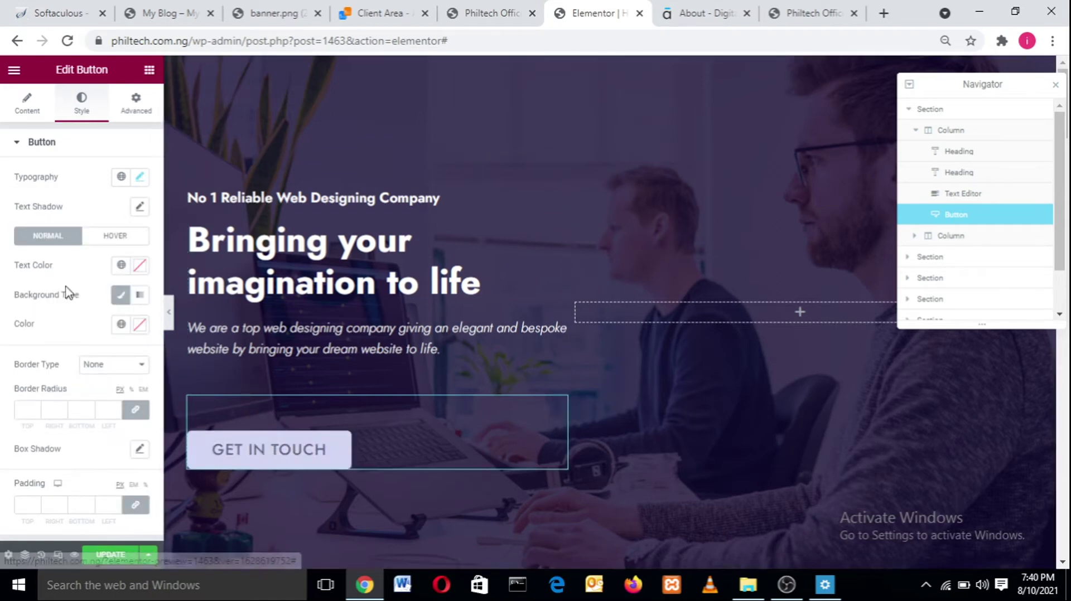
# - Set the GET IN TOUCH button's normal text colour to white
pyautogui.click(139, 266)
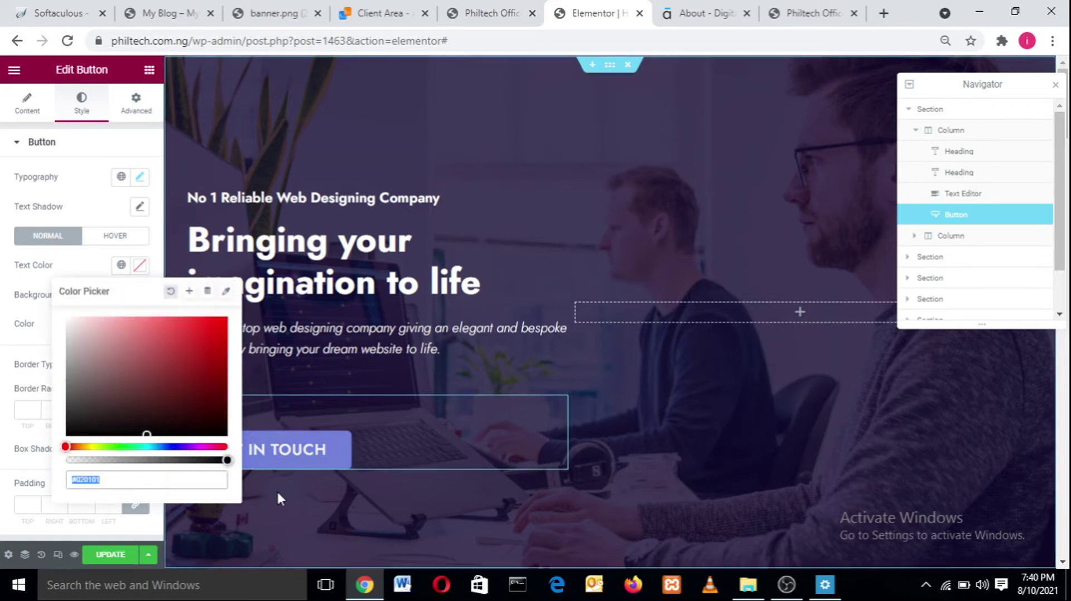
pyautogui.click(68, 320)
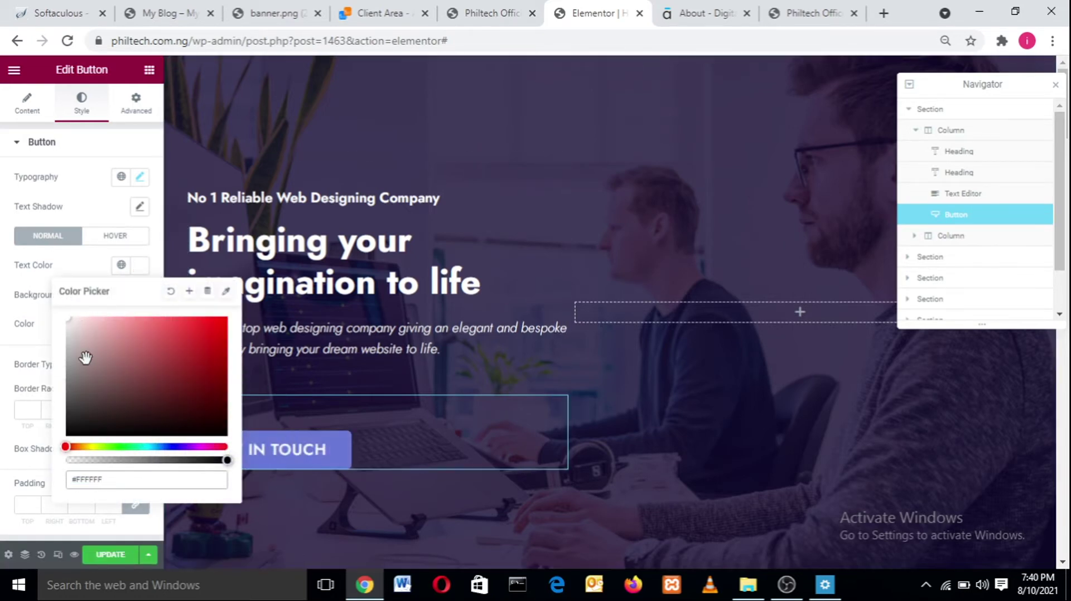
pyautogui.click(123, 361)
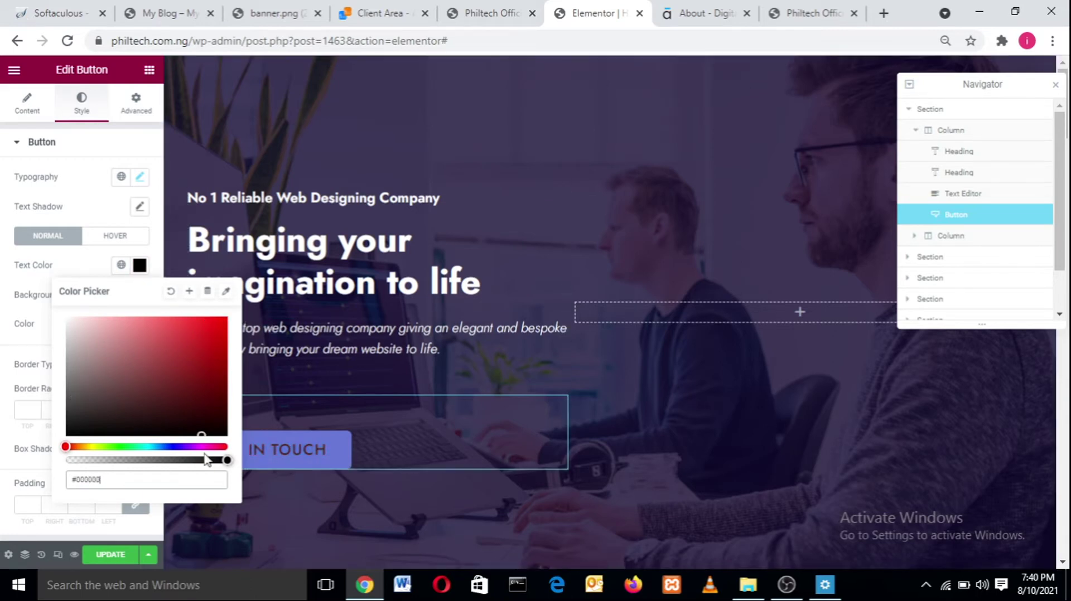
pyautogui.moveTo(106, 385); pyautogui.dragTo(3, 245)
pyautogui.click(77, 267)
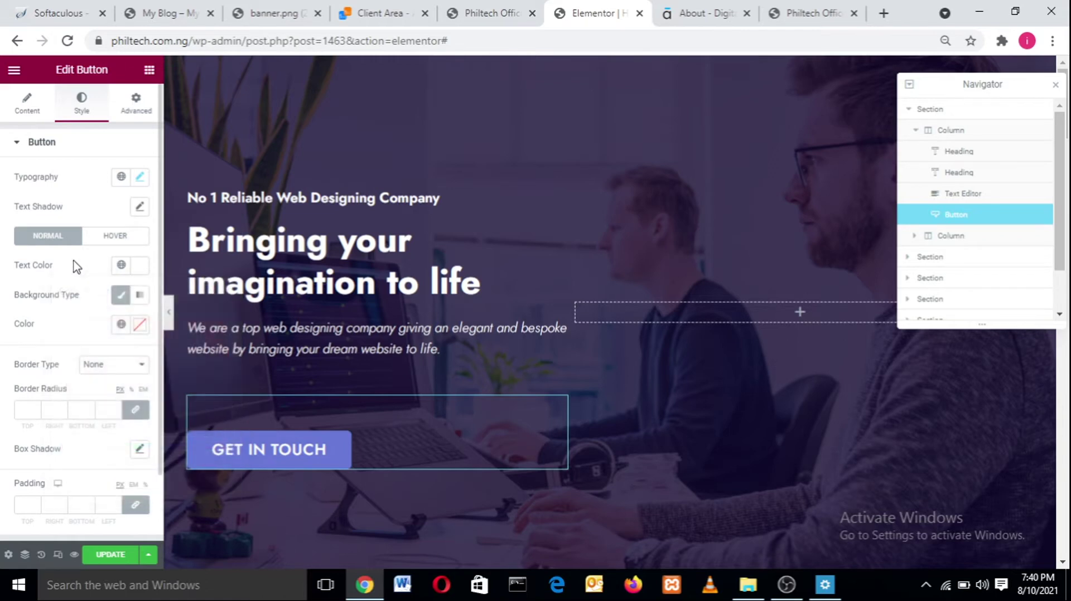
# - Give the button's normal background a dark blue colour
pyautogui.click(139, 326)
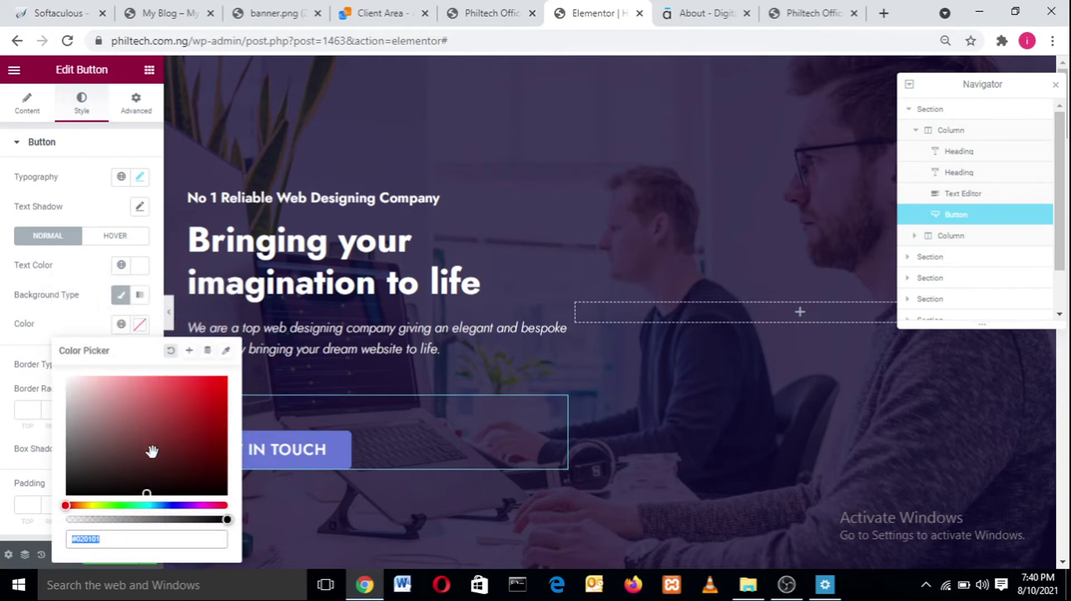
pyautogui.click(179, 409)
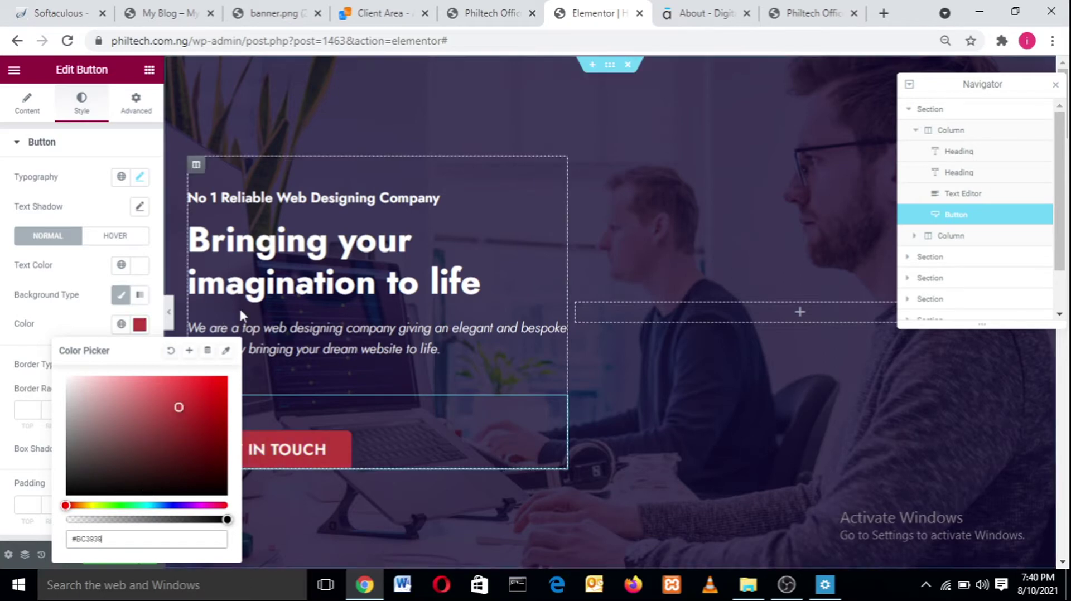
pyautogui.moveTo(99, 450)
pyautogui.mouseDown()
pyautogui.moveTo(104, 441)
pyautogui.moveTo(71, 386)
pyautogui.moveTo(86, 382)
pyautogui.moveTo(19, 321)
pyautogui.moveTo(145, 486)
pyautogui.moveTo(179, 468)
pyautogui.moveTo(162, 463)
pyautogui.moveTo(163, 449)
pyautogui.moveTo(189, 410)
pyautogui.mouseUp()
pyautogui.click(164, 504)
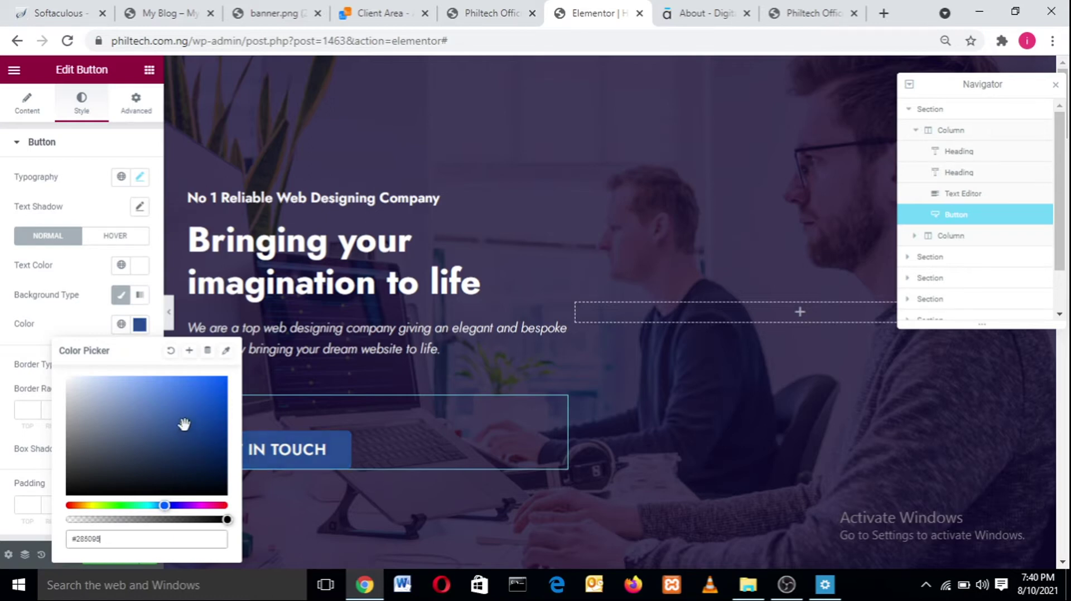
pyautogui.click(89, 334)
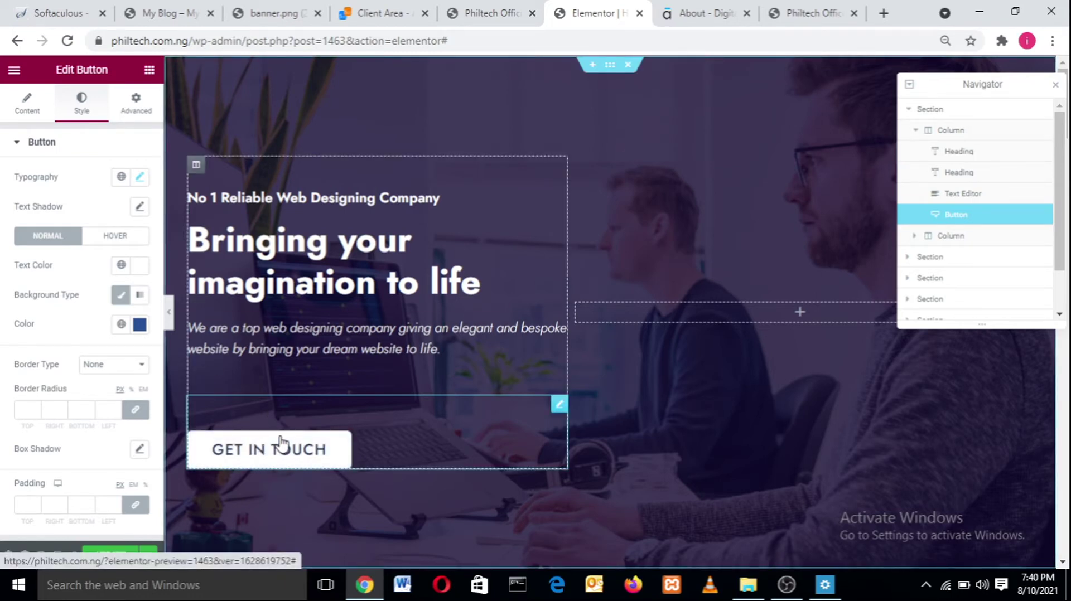
# - In the button's Hover state, set the text colour to dark navy #27324D
pyautogui.click(115, 236)
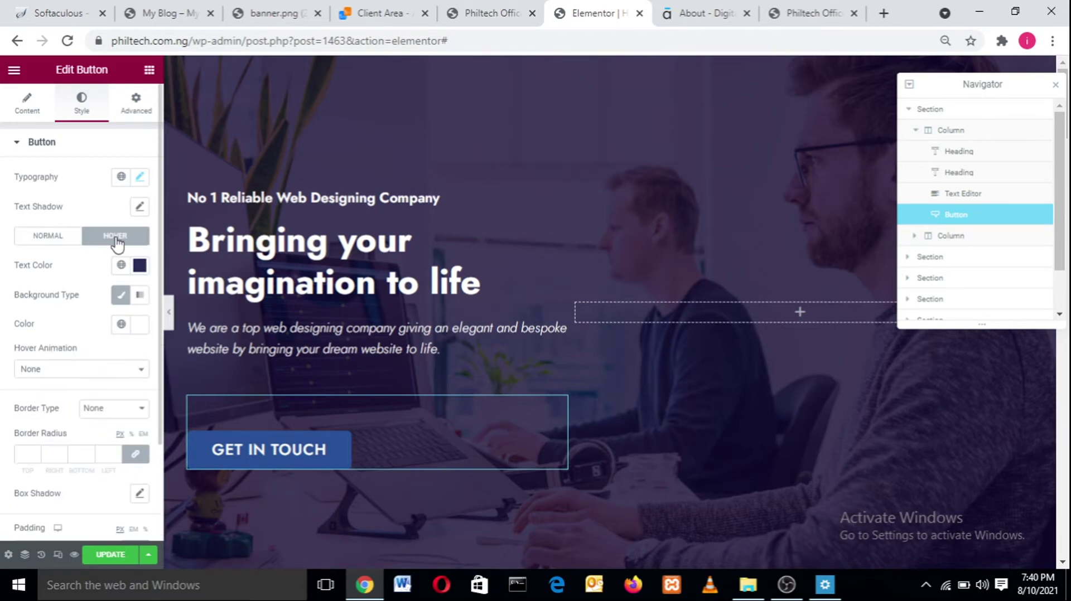
pyautogui.click(48, 236)
pyautogui.click(95, 239)
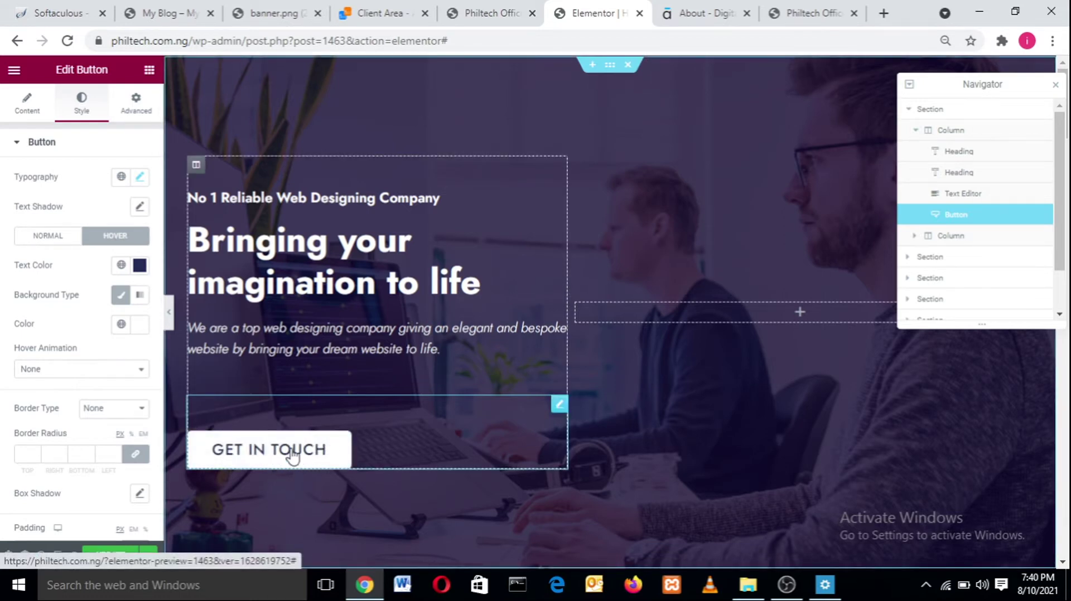
pyautogui.click(140, 266)
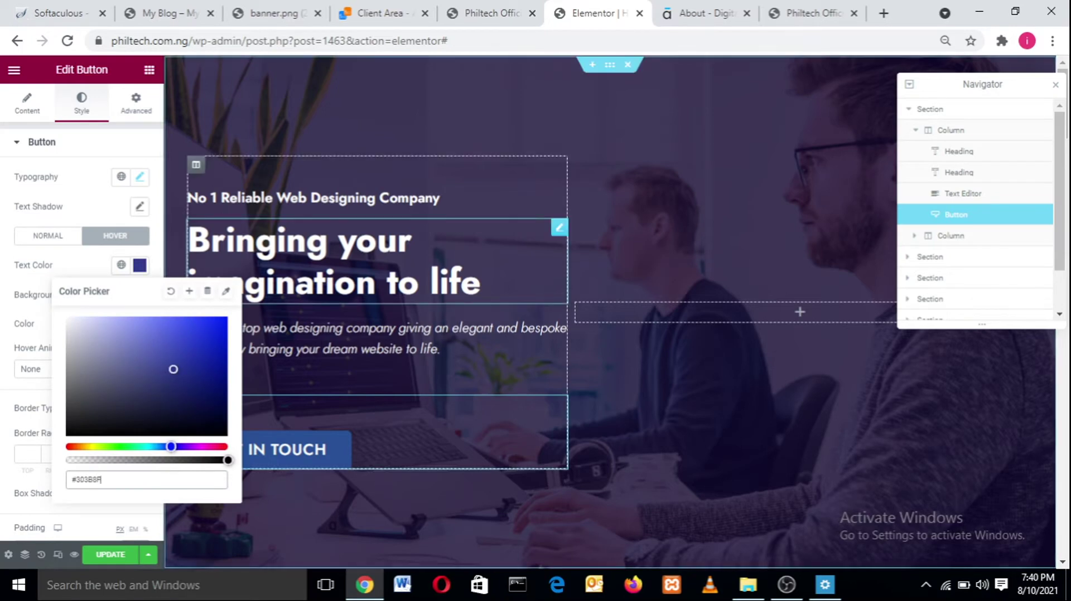
pyautogui.write('#001FFF')
pyautogui.moveTo(89, 360)
pyautogui.mouseDown()
pyautogui.moveTo(44, 318)
pyautogui.moveTo(107, 418)
pyautogui.moveTo(34, 441)
pyautogui.mouseUp()
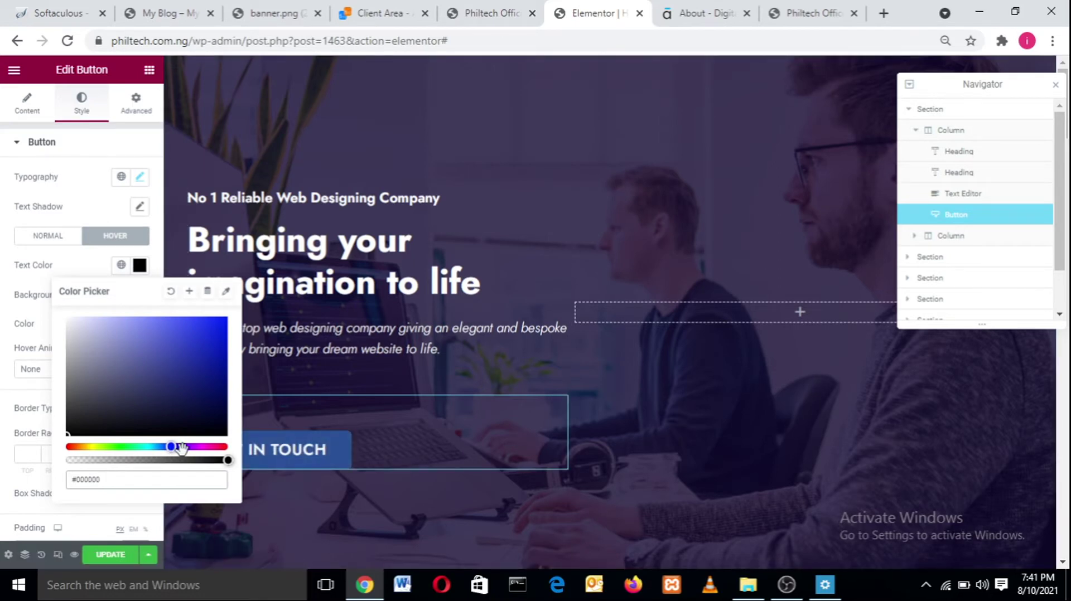
pyautogui.click(222, 447)
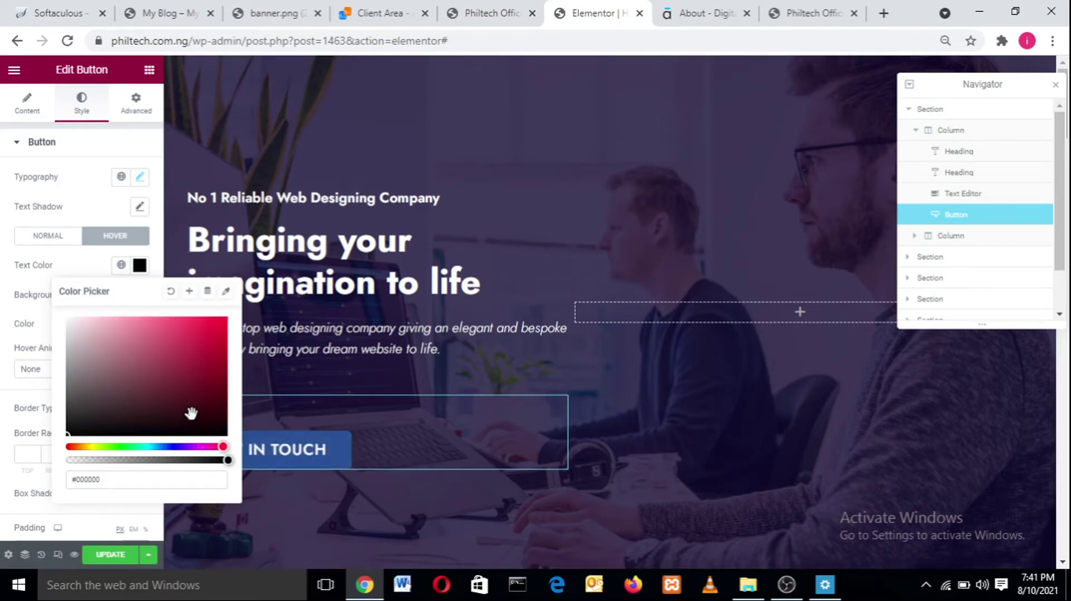
pyautogui.moveTo(192, 413); pyautogui.dragTo(226, 318)
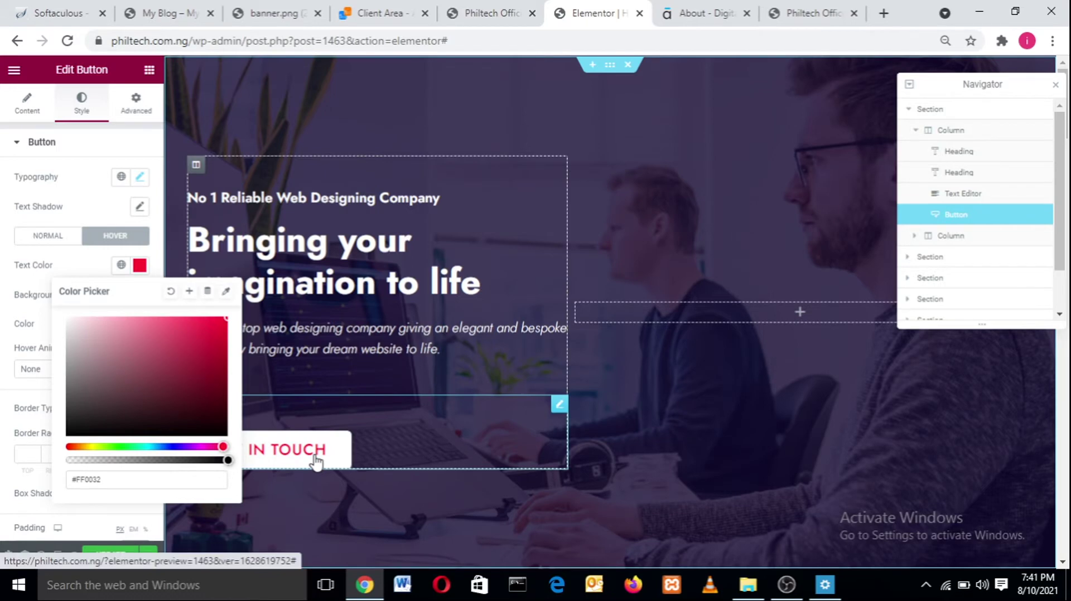
pyautogui.moveTo(118, 318); pyautogui.dragTo(206, 319)
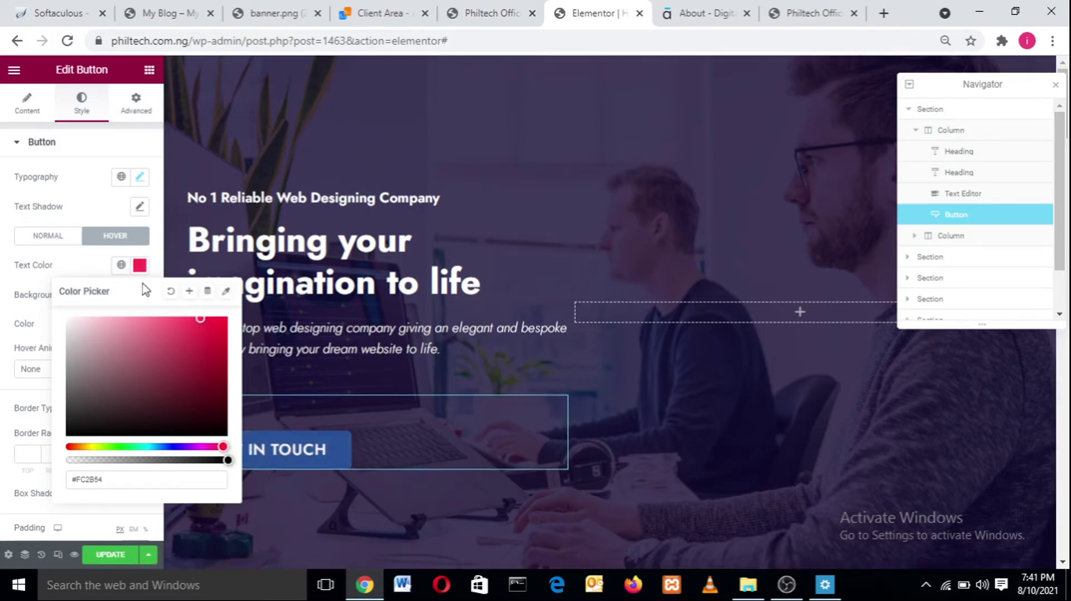
pyautogui.click(168, 447)
pyautogui.click(170, 415)
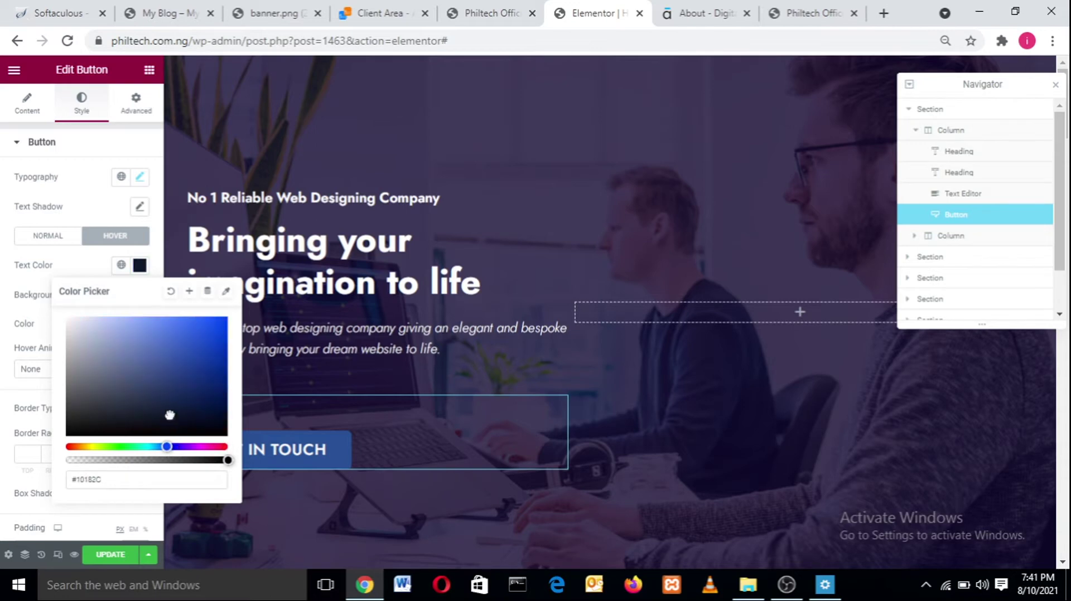
pyautogui.click(145, 402)
pyautogui.click(147, 382)
pyautogui.click(145, 398)
pyautogui.click(86, 257)
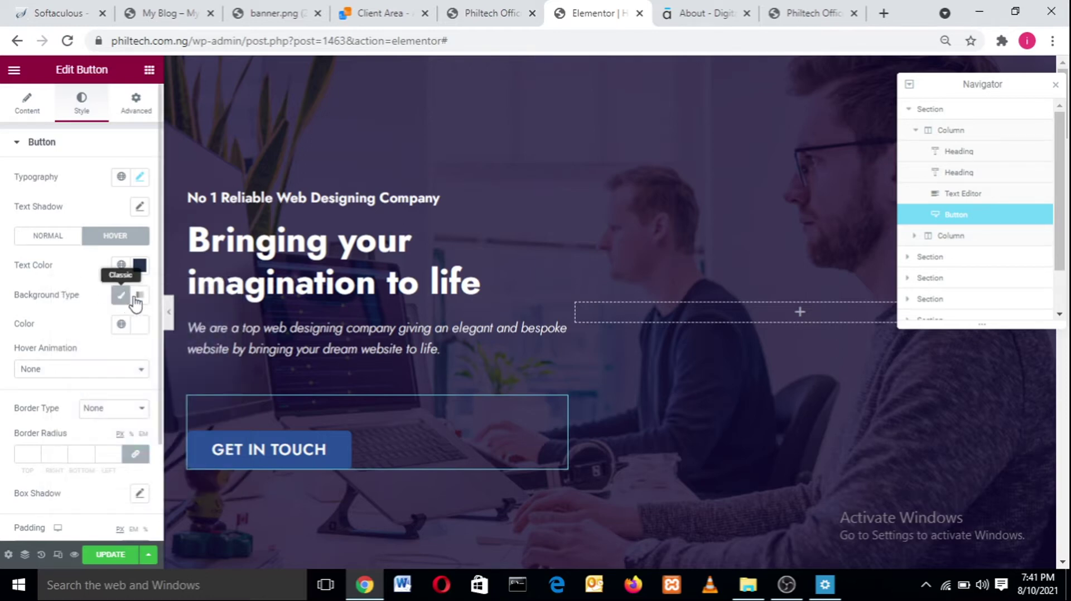
# - Set the button's hover background colour to white
pyautogui.click(141, 325)
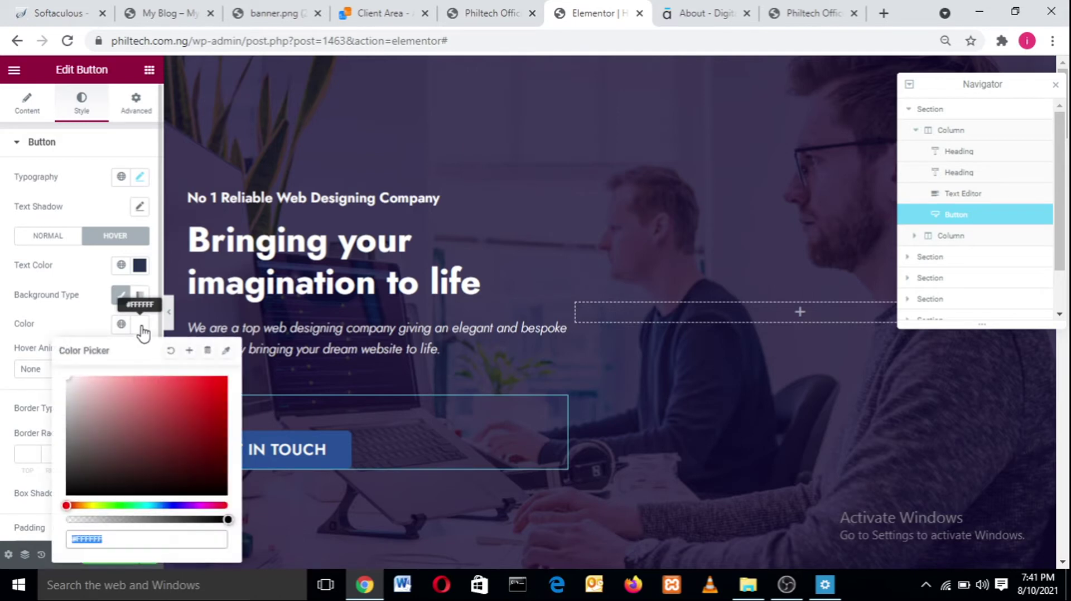
pyautogui.click(130, 413)
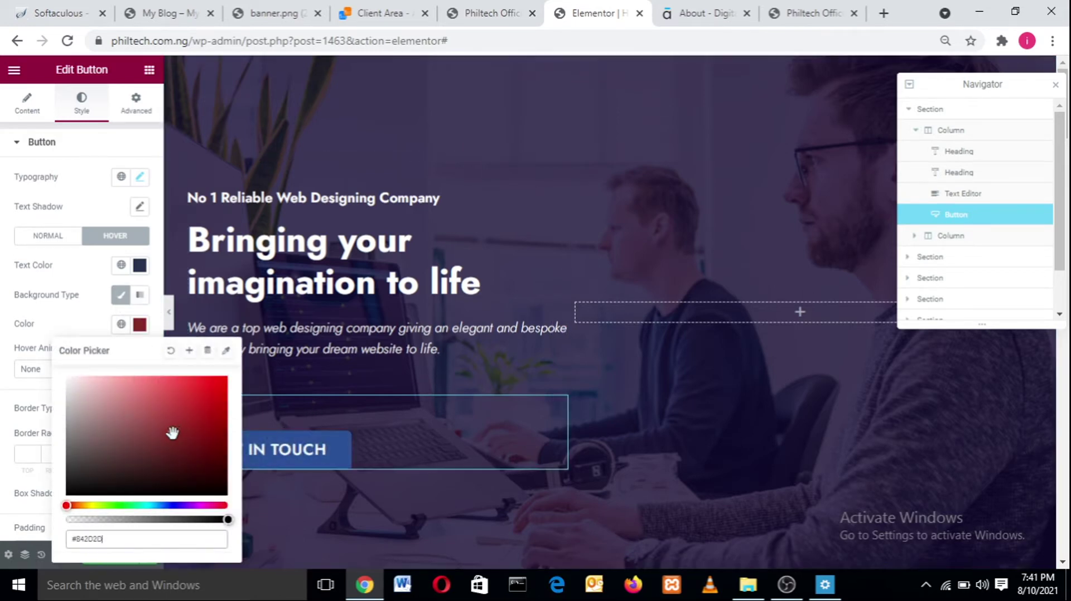
pyautogui.moveTo(171, 432); pyautogui.dragTo(222, 375)
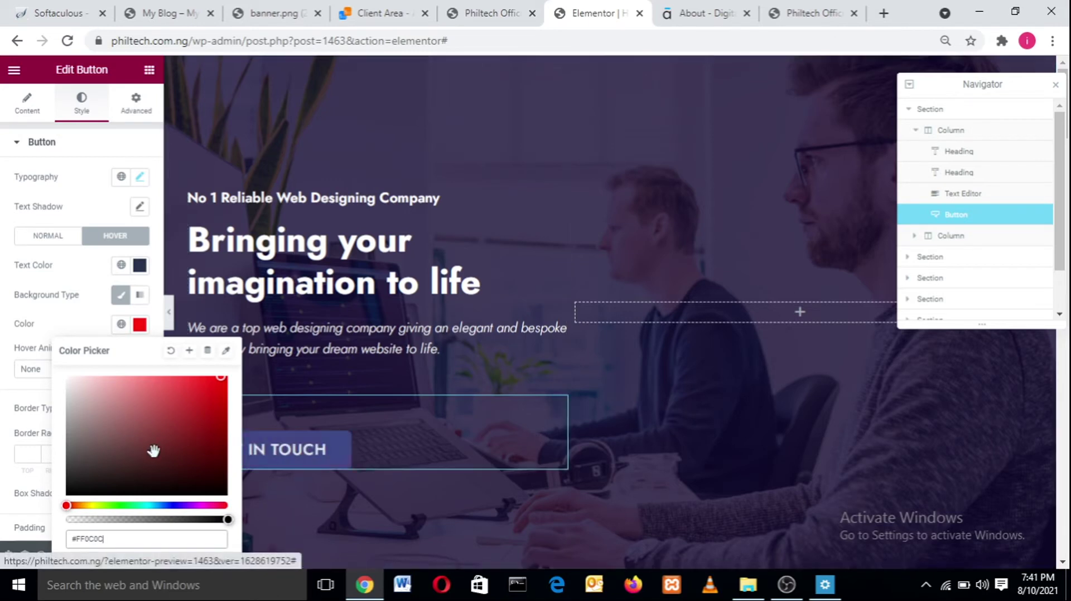
pyautogui.moveTo(151, 450); pyautogui.dragTo(61, 460)
pyautogui.click(89, 504)
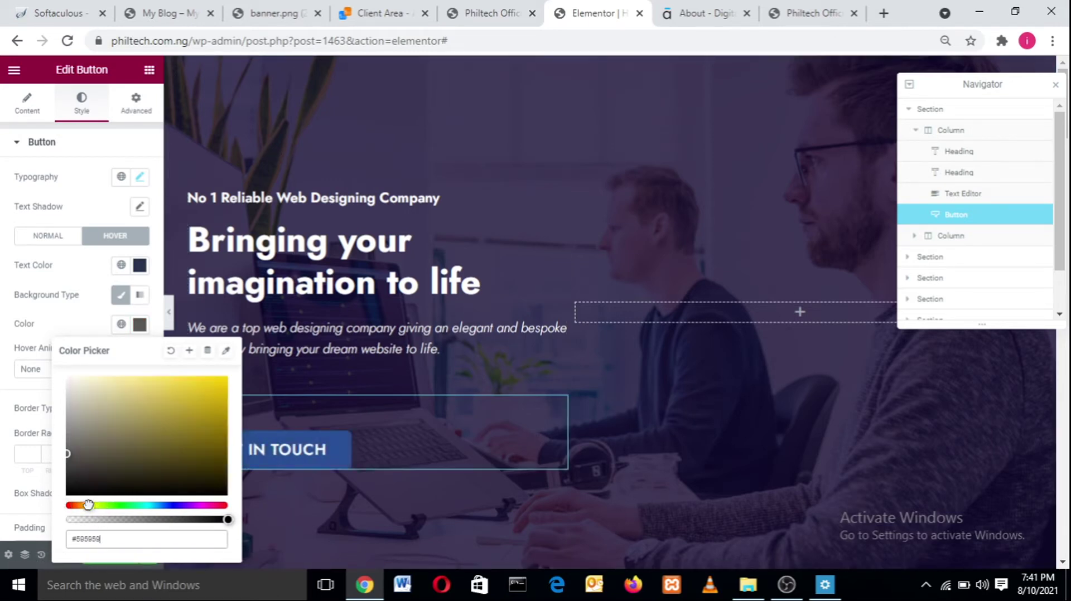
pyautogui.moveTo(213, 429); pyautogui.dragTo(223, 377)
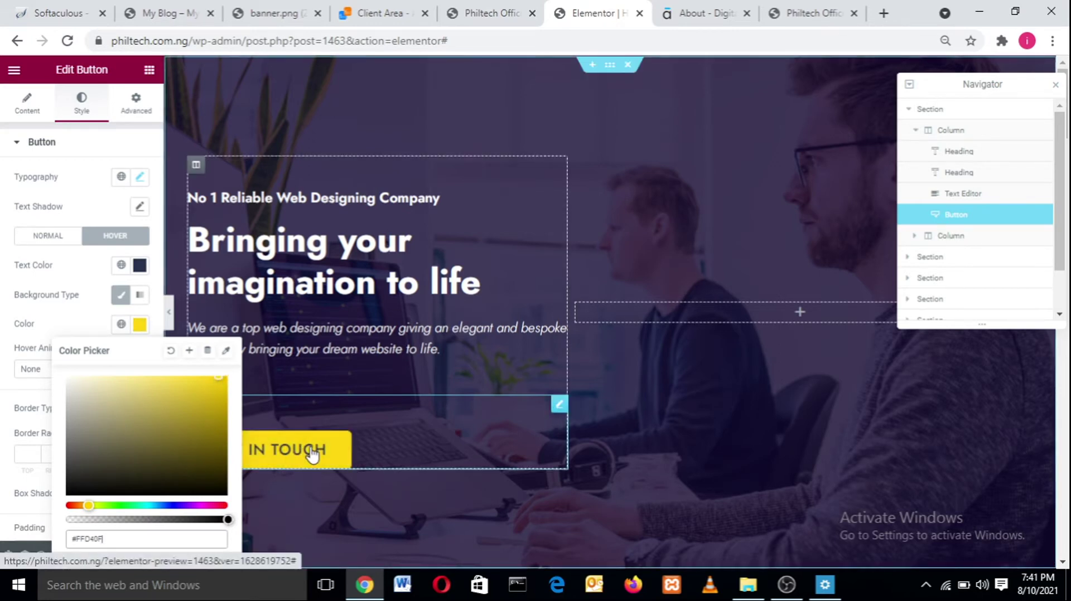
pyautogui.moveTo(201, 393); pyautogui.dragTo(47, 350)
pyautogui.click(66, 321)
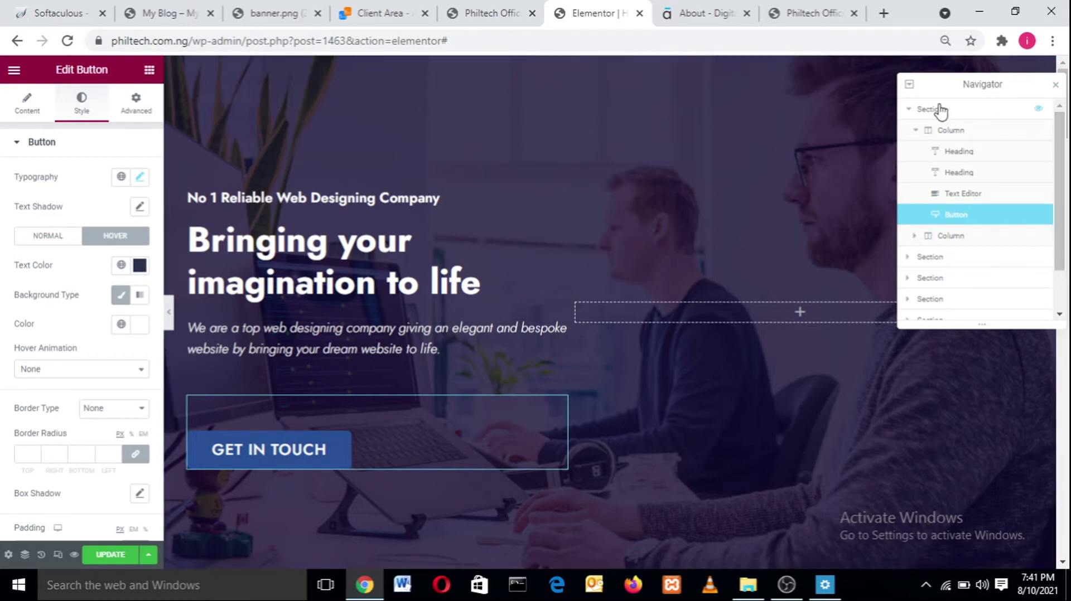
# - Select the services section, open the 'How can we help you?' heading's settings and select its title text
pyautogui.moveTo(956, 84); pyautogui.dragTo(876, 91)
pyautogui.moveTo(1068, 107); pyautogui.dragTo(1065, 158)
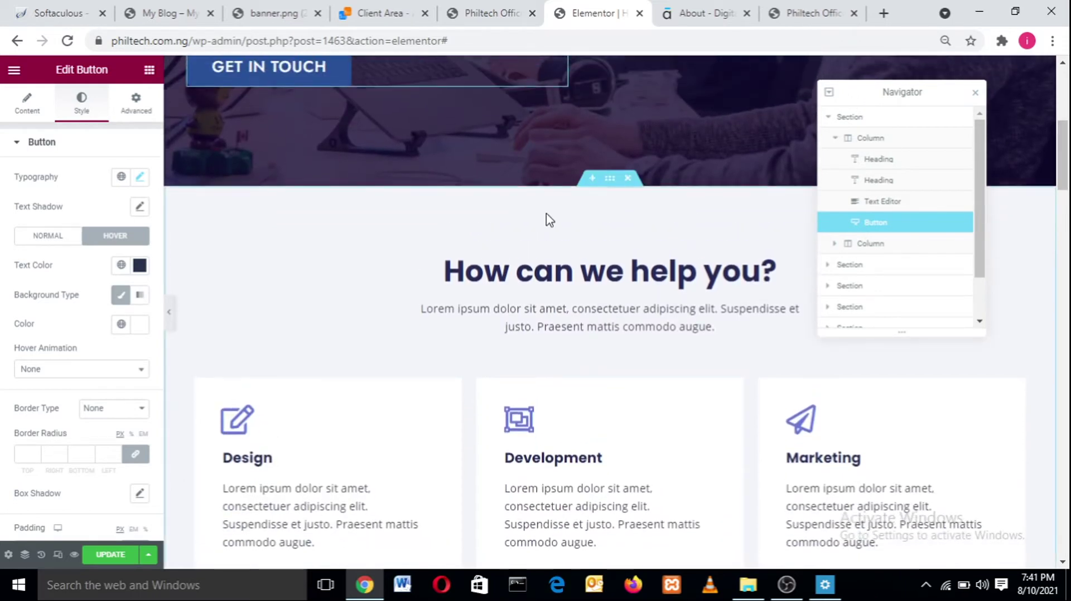
pyautogui.click(607, 182)
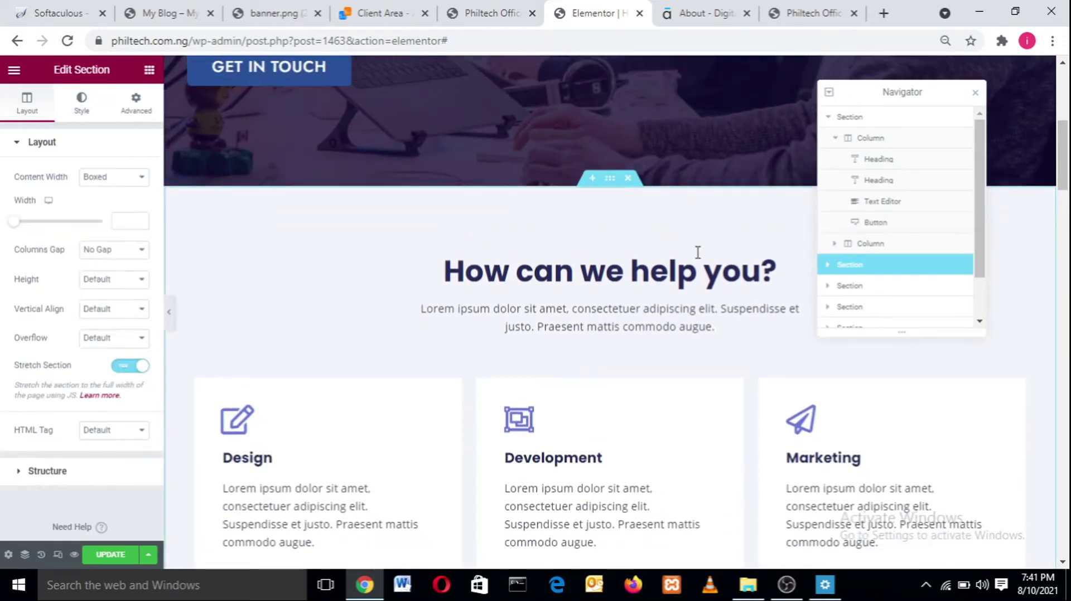
pyautogui.moveTo(775, 272); pyautogui.dragTo(416, 299)
pyautogui.click(524, 273)
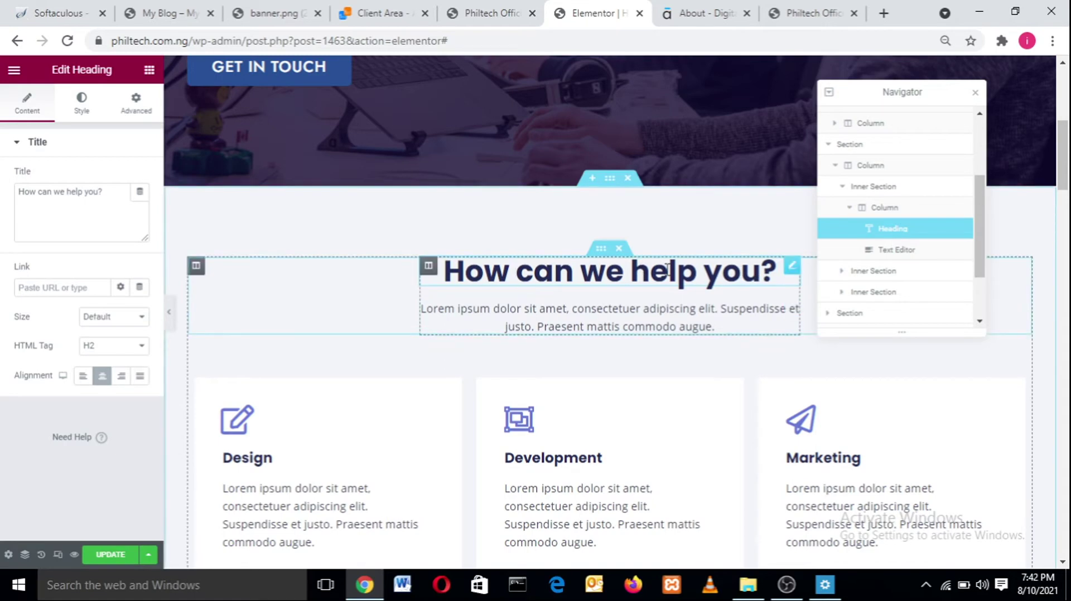
pyautogui.moveTo(113, 198); pyautogui.dragTo(4, 197)
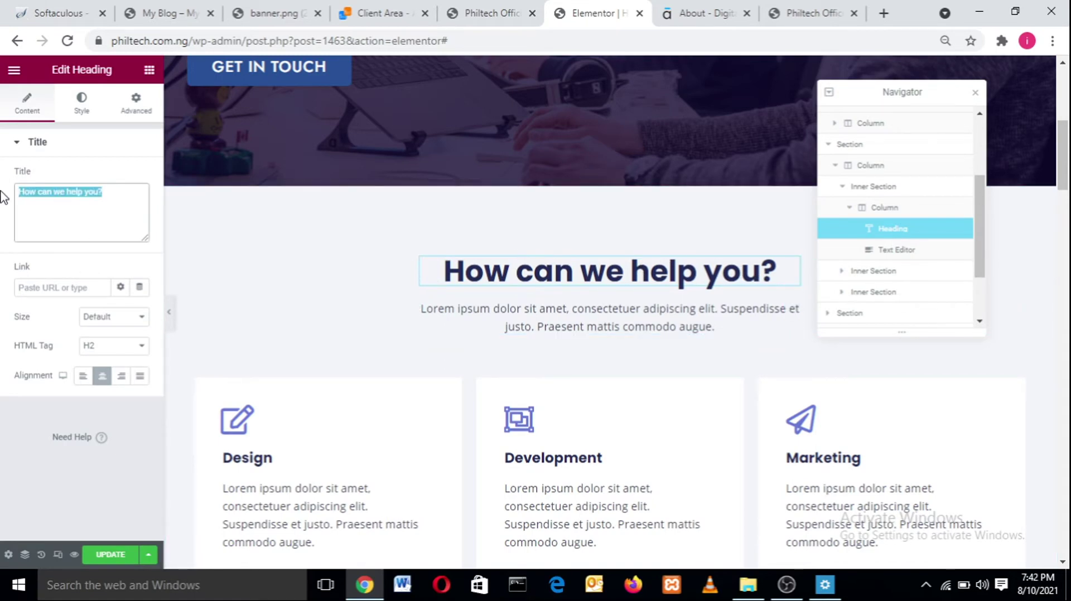
pyautogui.click(151, 6)
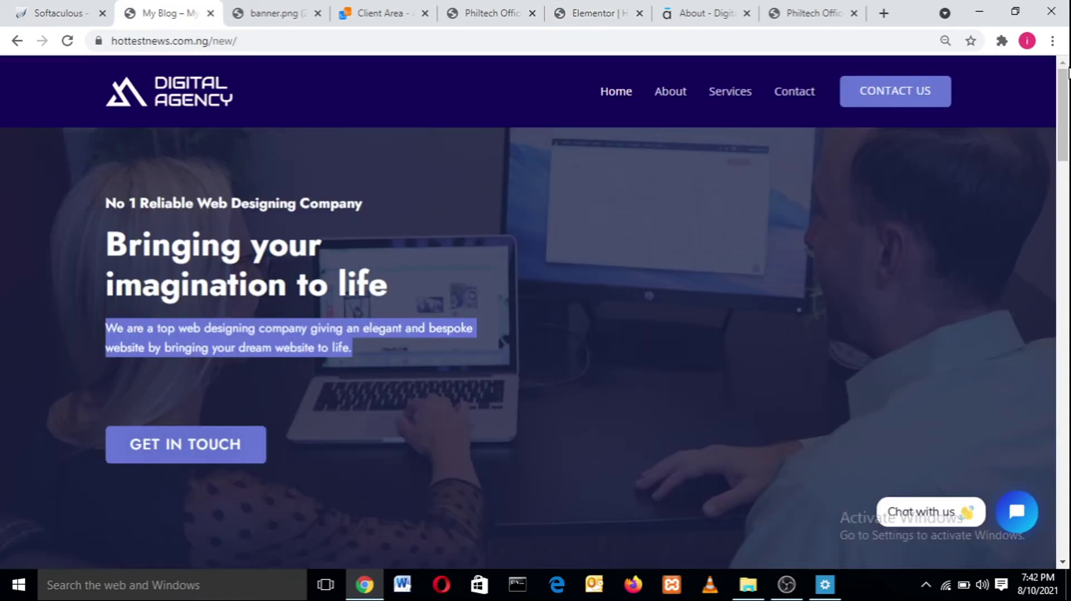
# - Scroll the live site to its service cards, glance at the other tabs, then return to Elementor
pyautogui.scroll(-8, 1062, 111)
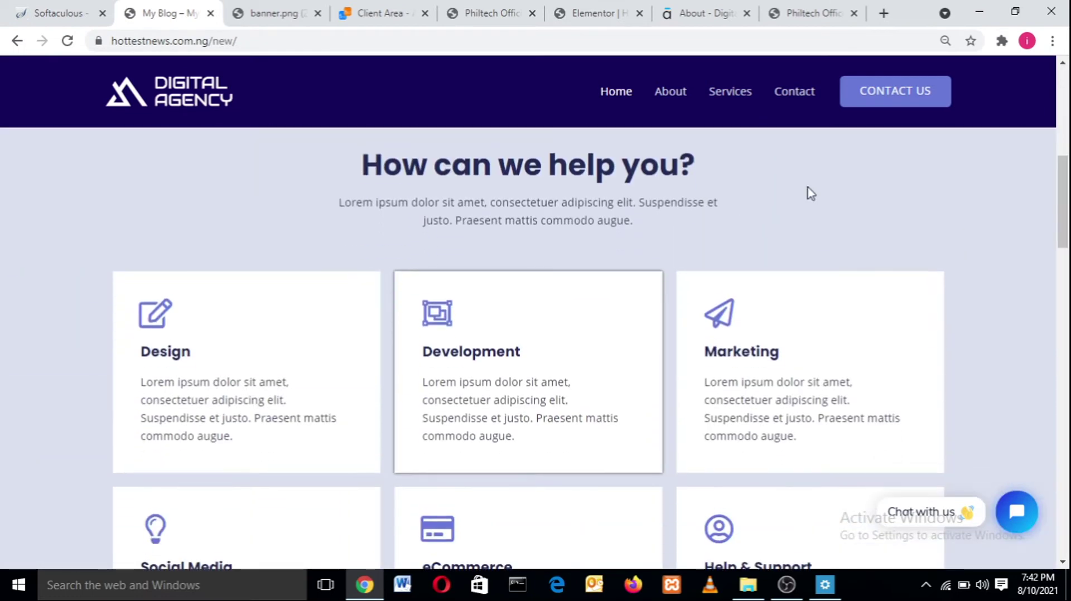
pyautogui.click(282, 11)
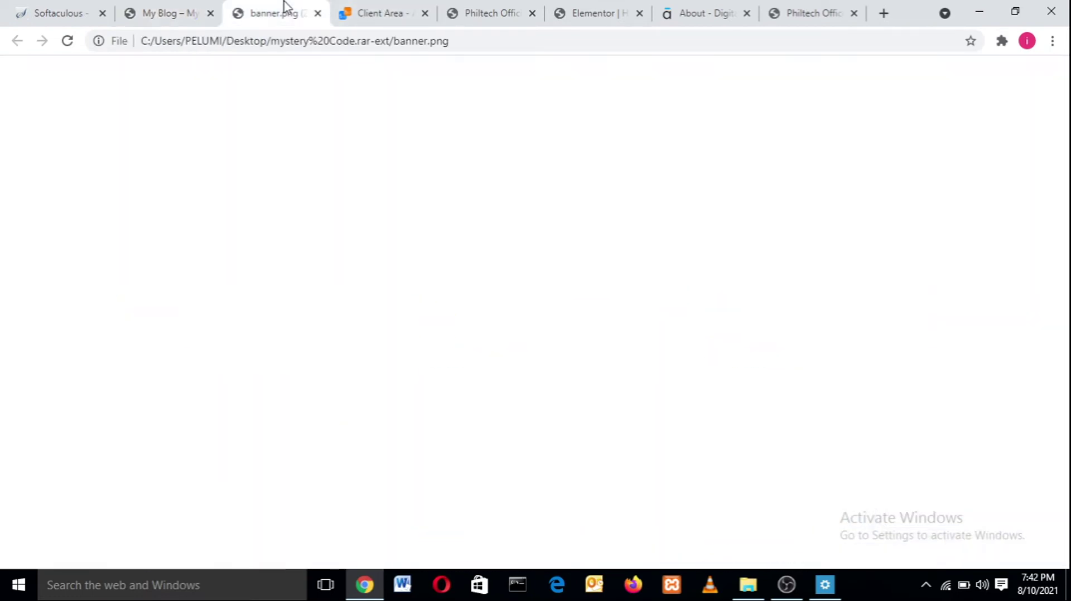
pyautogui.click(478, 11)
pyautogui.click(594, 11)
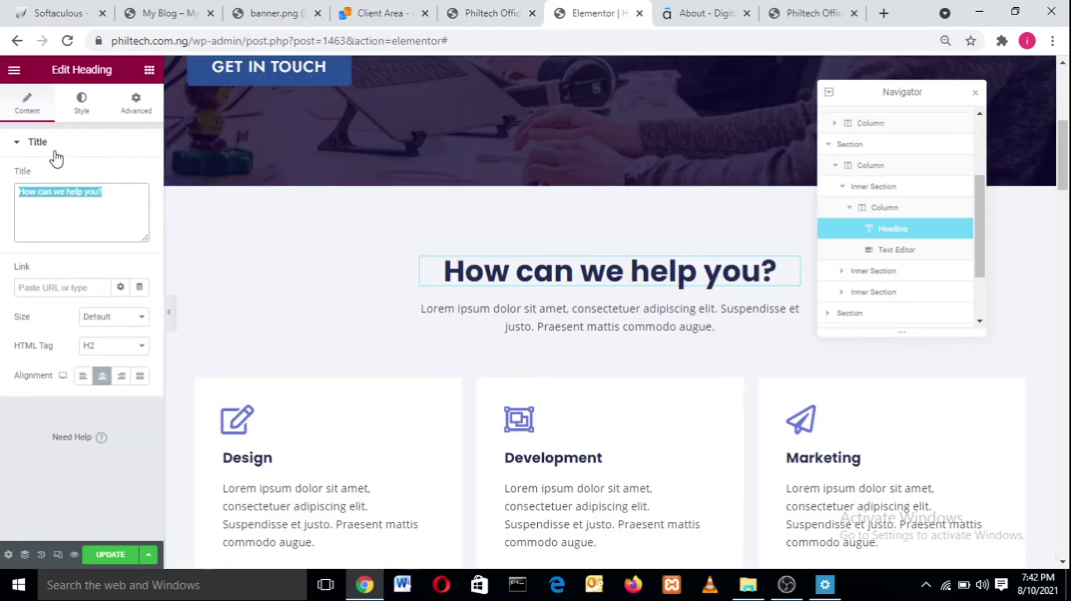
# - In the heading's Style settings, set the text colour to very dark green #142F2E
pyautogui.click(82, 104)
pyautogui.click(138, 177)
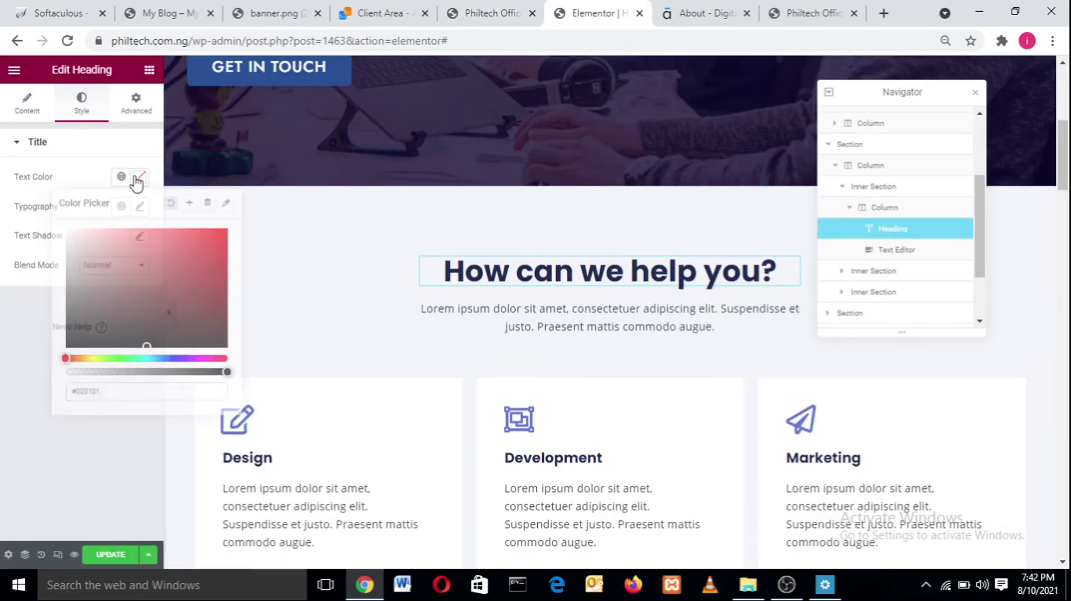
pyautogui.moveTo(126, 294); pyautogui.dragTo(161, 326)
pyautogui.click(146, 359)
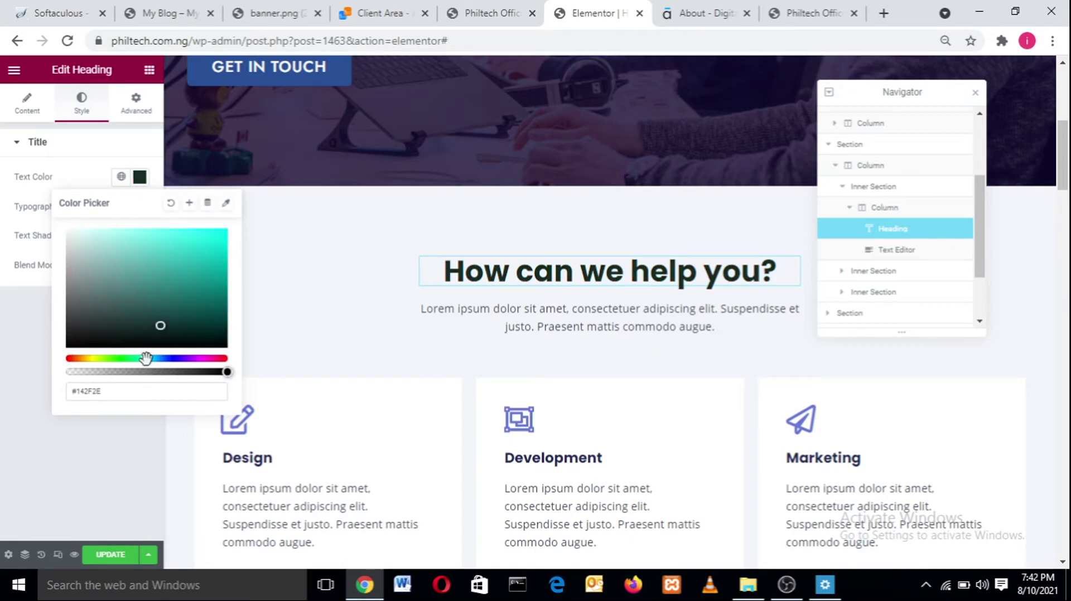
pyautogui.moveTo(181, 282); pyautogui.dragTo(244, 211)
# - Change the heading colour to dark teal #46706E and its font family to Jost
pyautogui.click(124, 291)
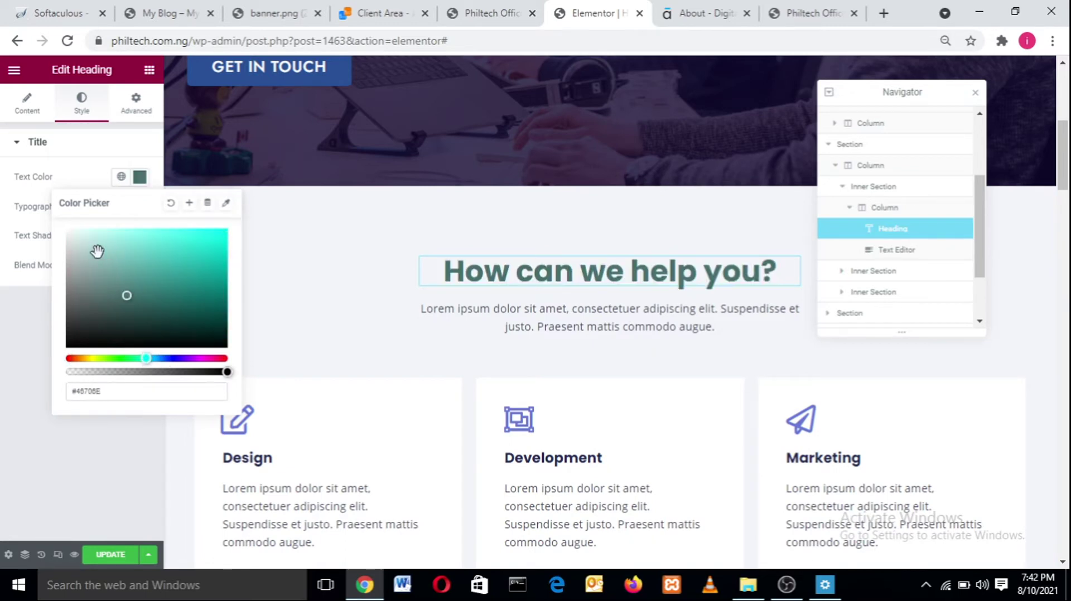
pyautogui.click(83, 179)
pyautogui.click(139, 207)
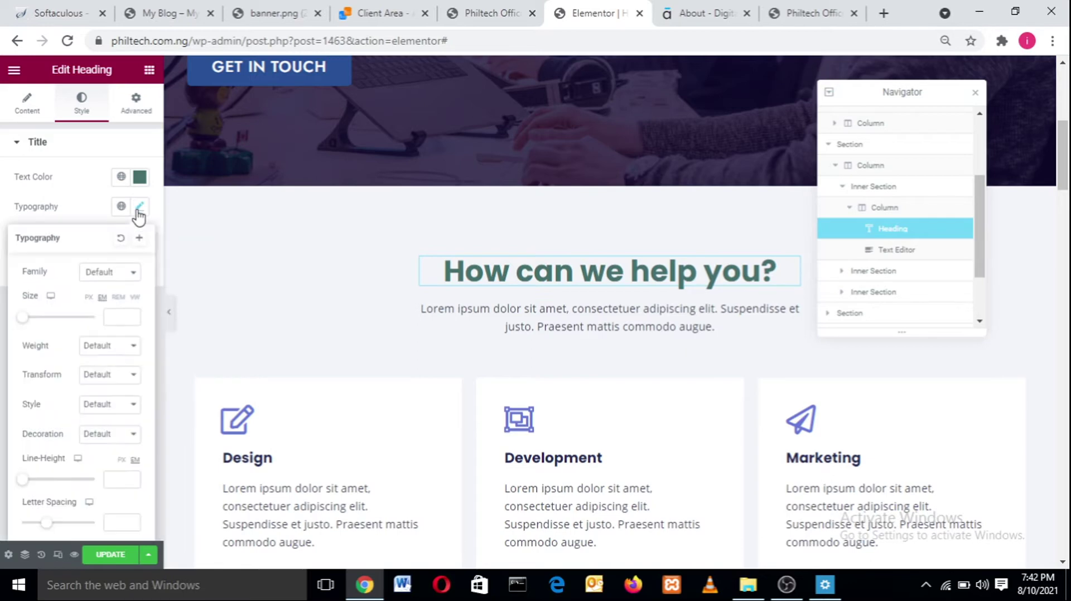
pyautogui.click(122, 273)
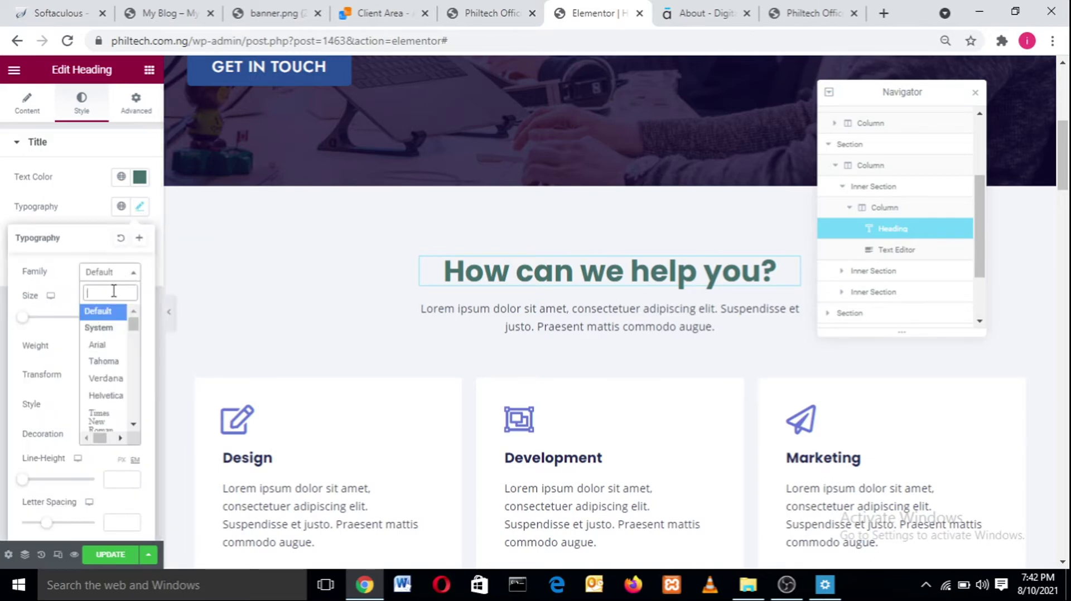
pyautogui.write('jost')
pyautogui.press('Return')
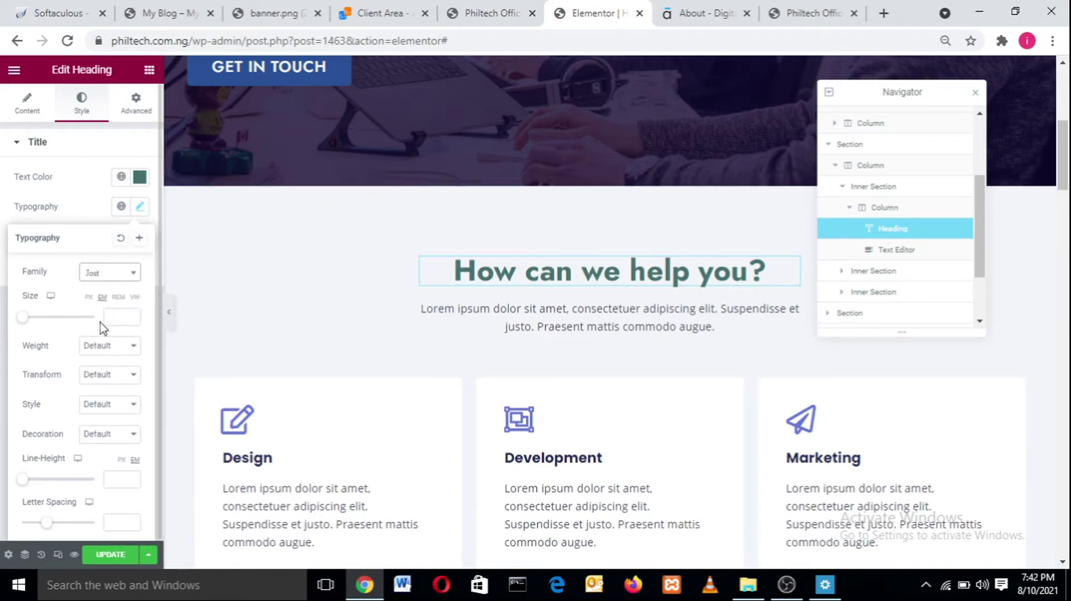
# - Set the heading size to 2.4 and weight to 600, leaving the text transform at Default
pyautogui.moveTo(22, 319)
pyautogui.mouseDown()
pyautogui.moveTo(106, 317)
pyautogui.moveTo(2, 314)
pyautogui.moveTo(39, 318)
pyautogui.mouseUp()
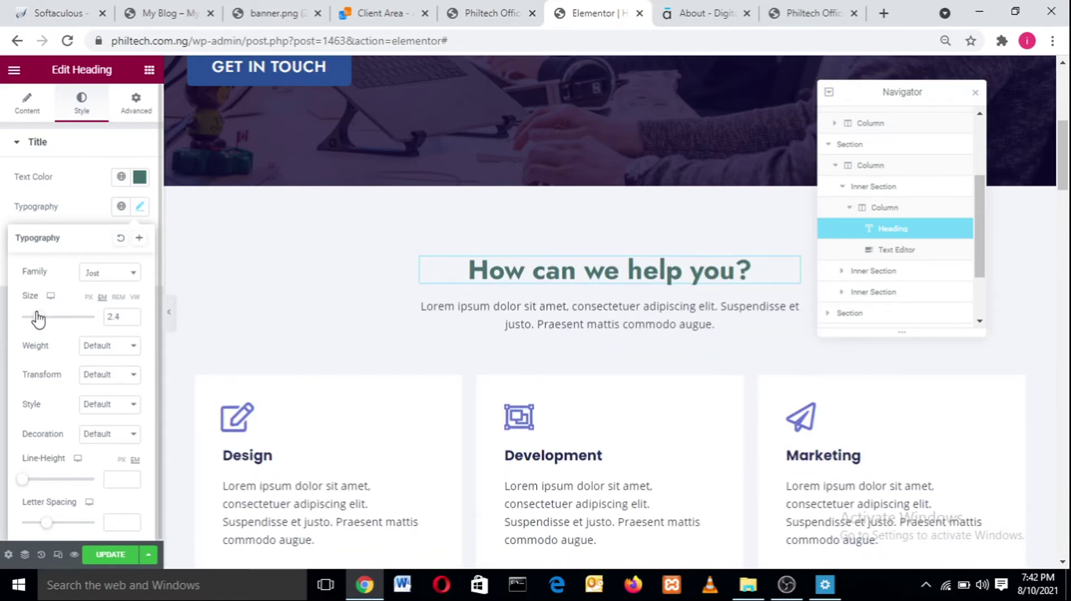
pyautogui.click(94, 351)
pyautogui.click(98, 412)
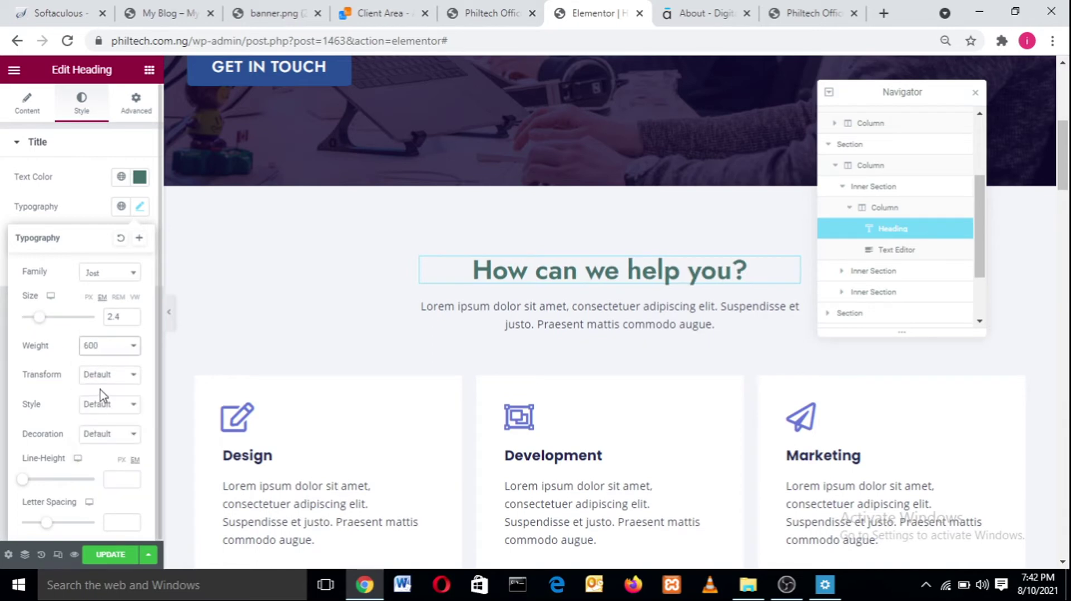
pyautogui.click(113, 353)
pyautogui.click(24, 385)
pyautogui.click(108, 374)
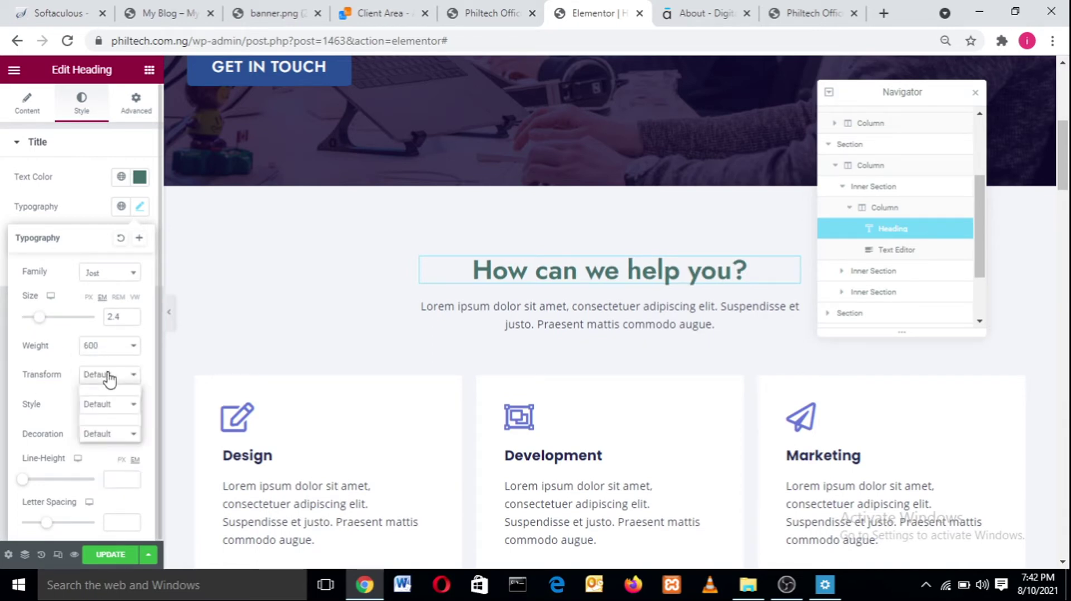
pyautogui.click(109, 401)
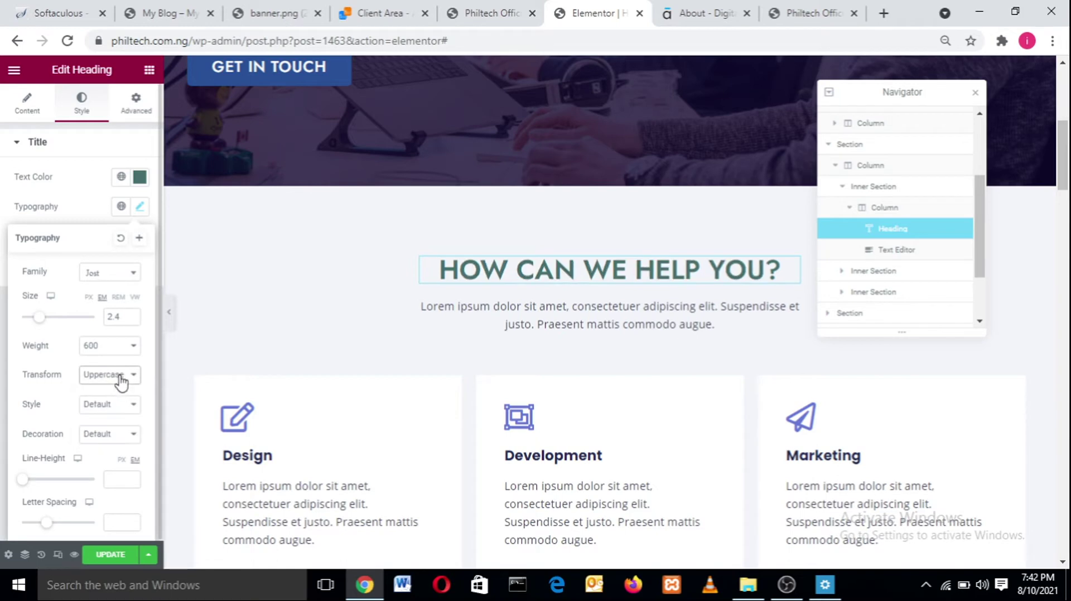
pyautogui.click(120, 379)
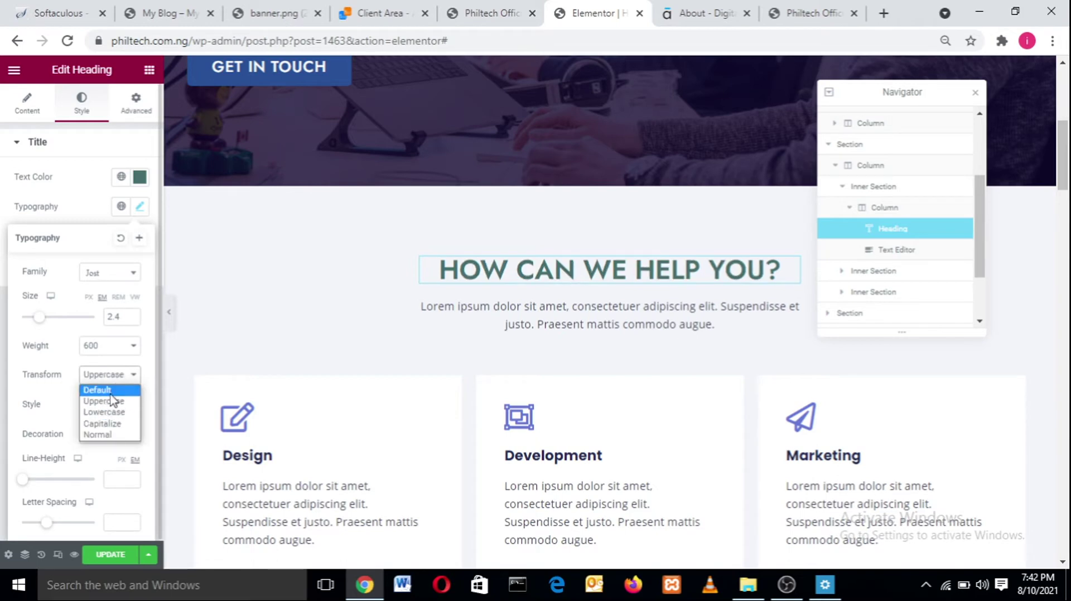
pyautogui.click(110, 393)
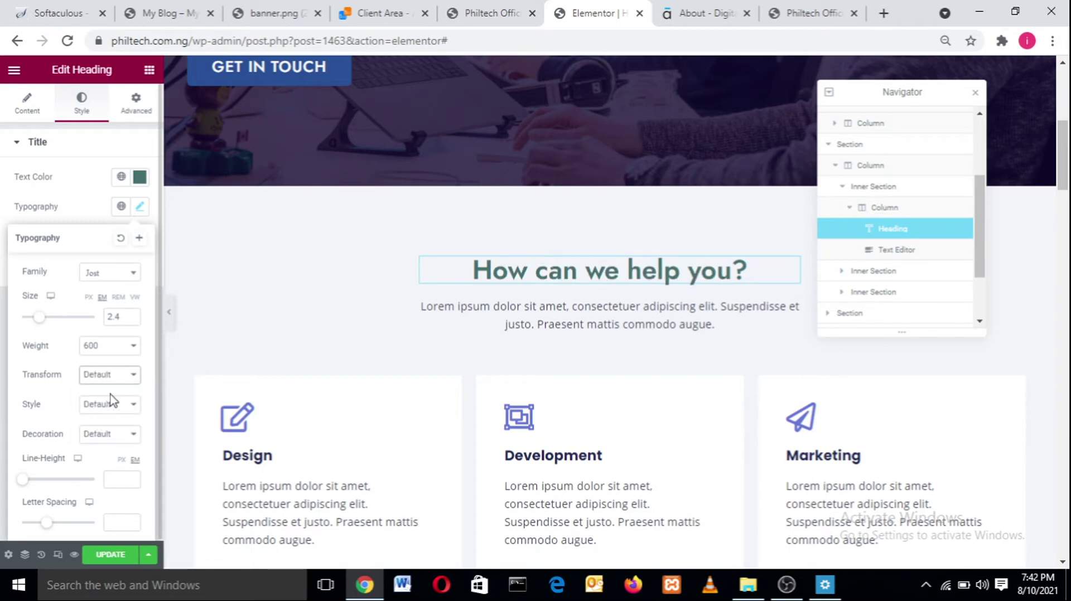
pyautogui.click(139, 206)
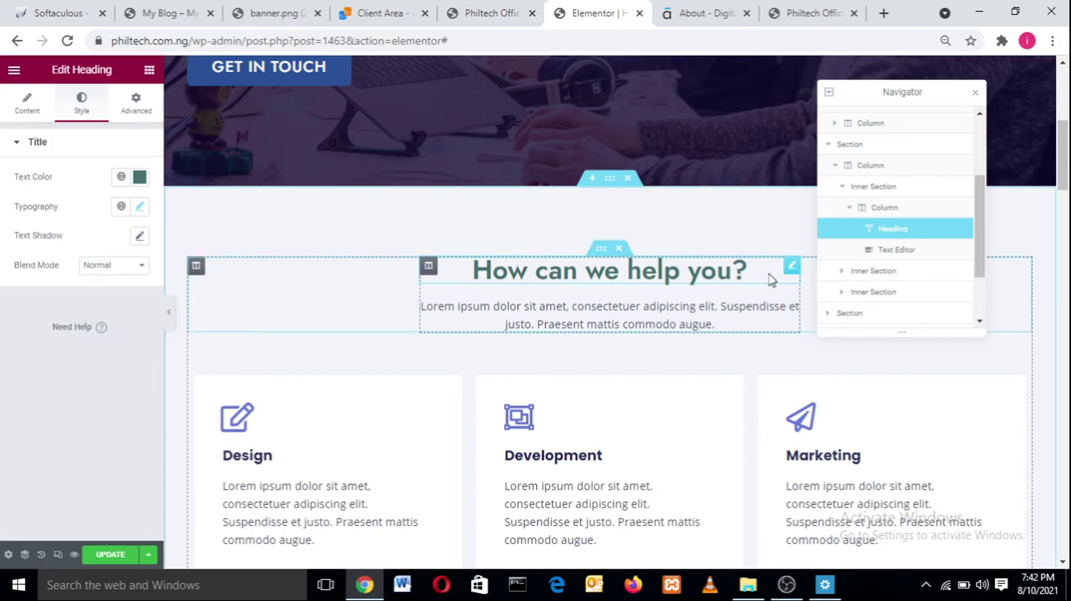
# - Select the description text and the service-card row, then switch to the live site to compare
pyautogui.click(683, 317)
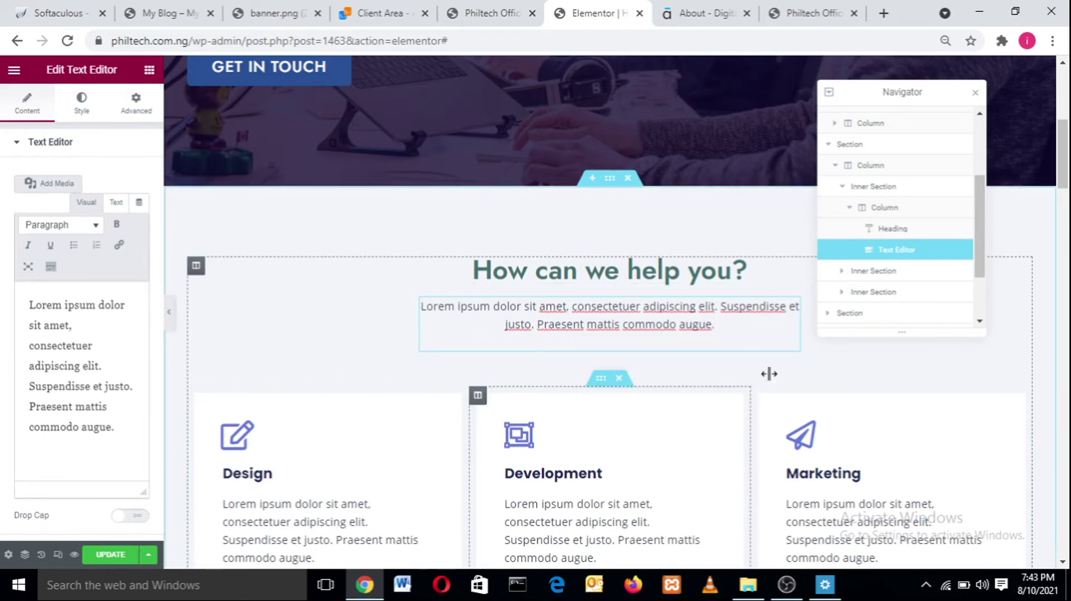
pyautogui.scroll(-4, 735, 167)
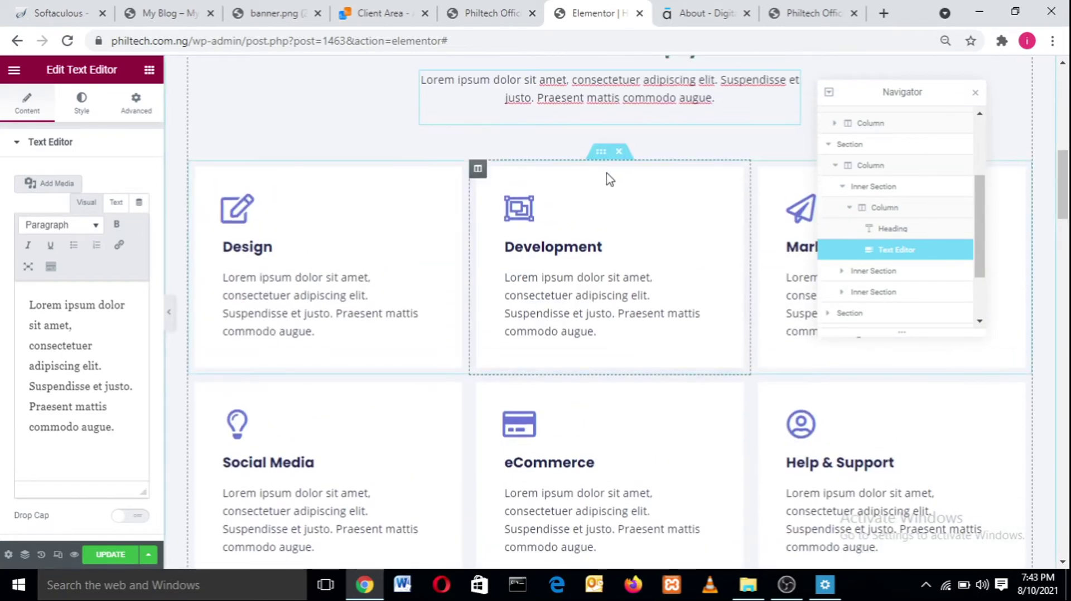
pyautogui.click(601, 153)
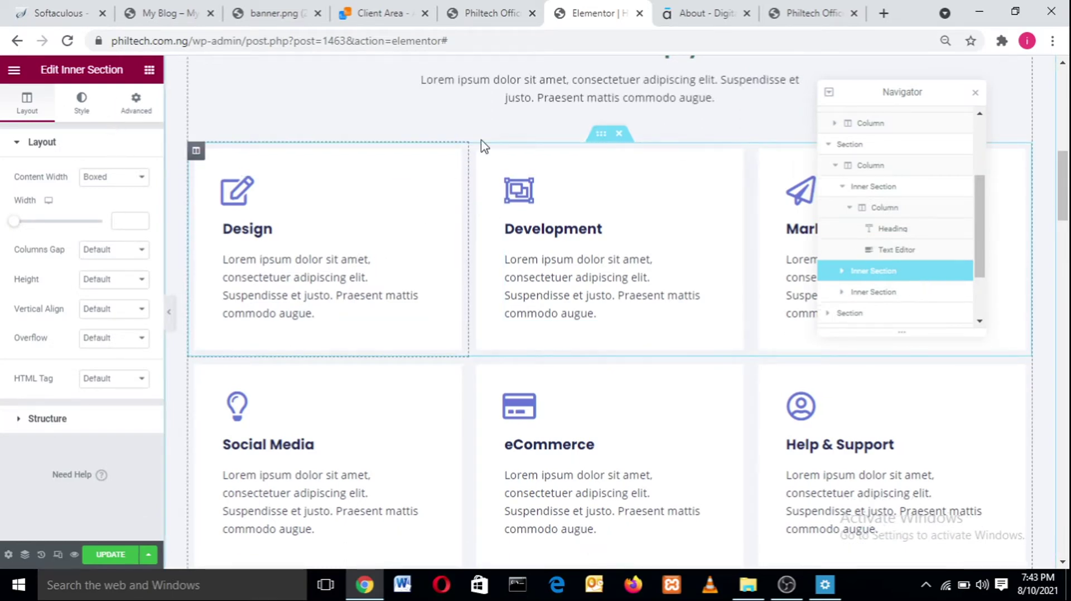
pyautogui.click(158, 7)
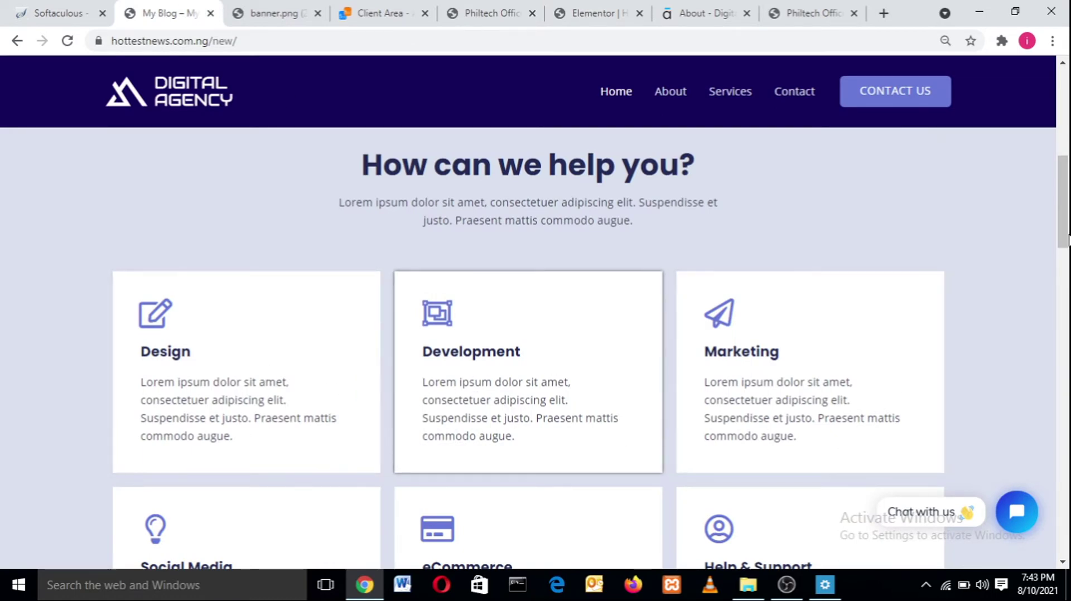
# - Scroll through the live site's service cards and return to the Elementor editor
pyautogui.scroll(-2, 762, 249)
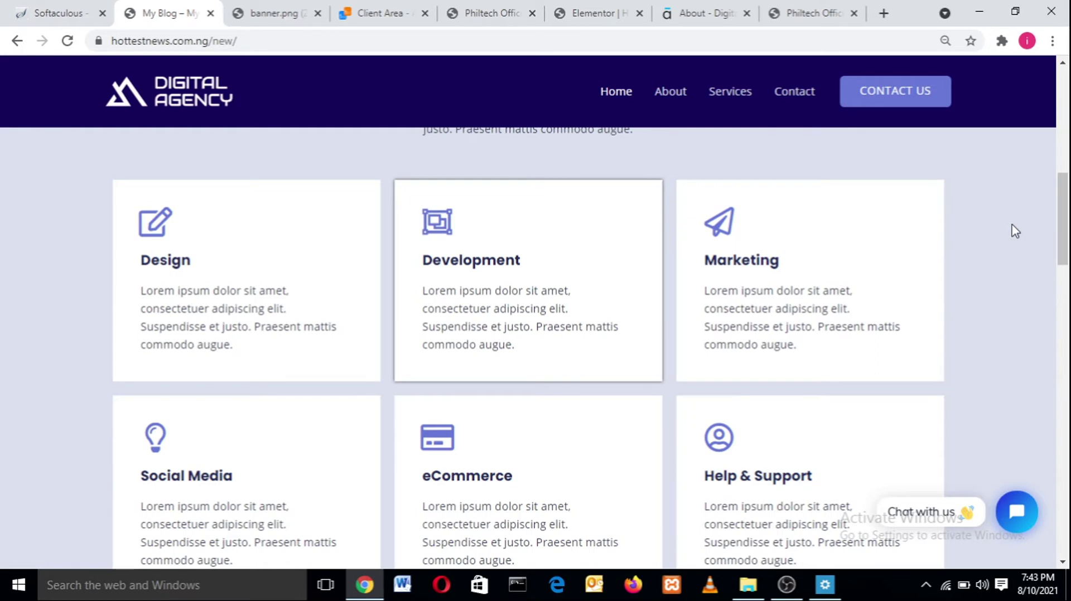
pyautogui.click(597, 12)
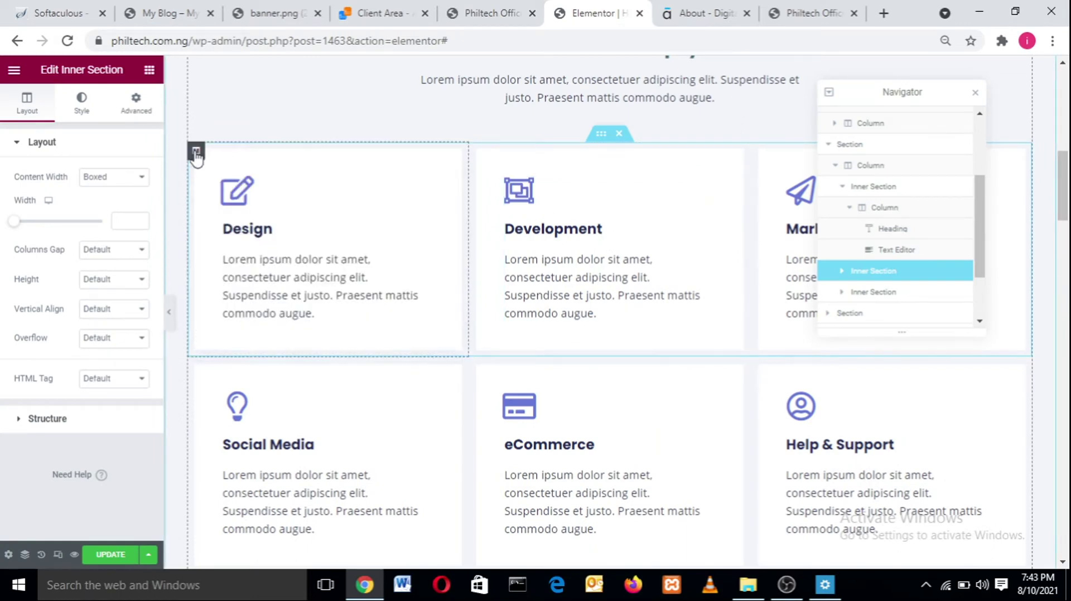
# - Select the Development card's column and open its Style > Border box shadow settings
pyautogui.click(196, 153)
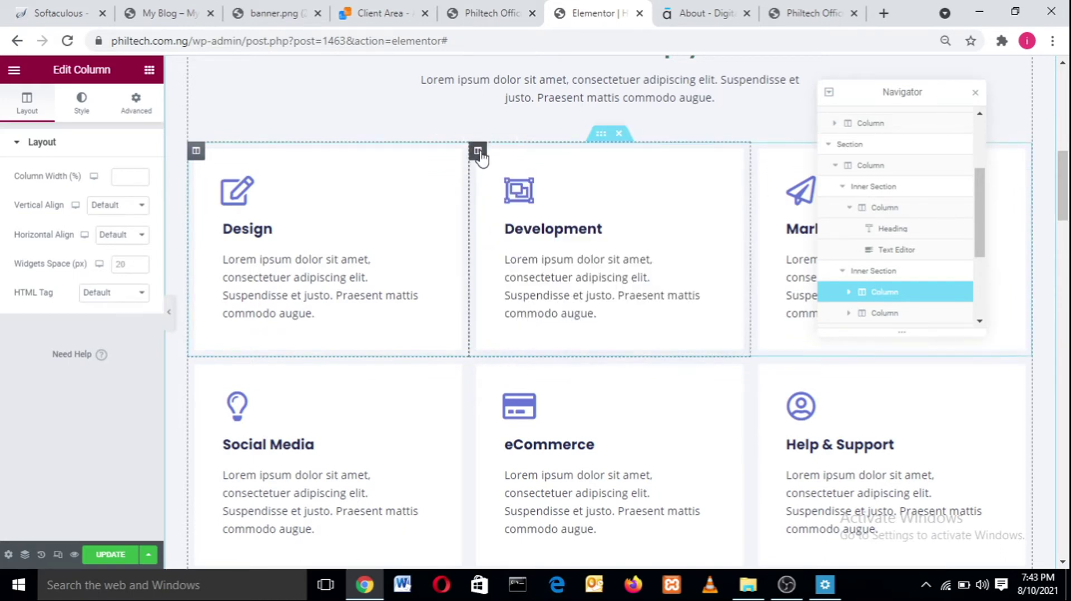
pyautogui.click(478, 154)
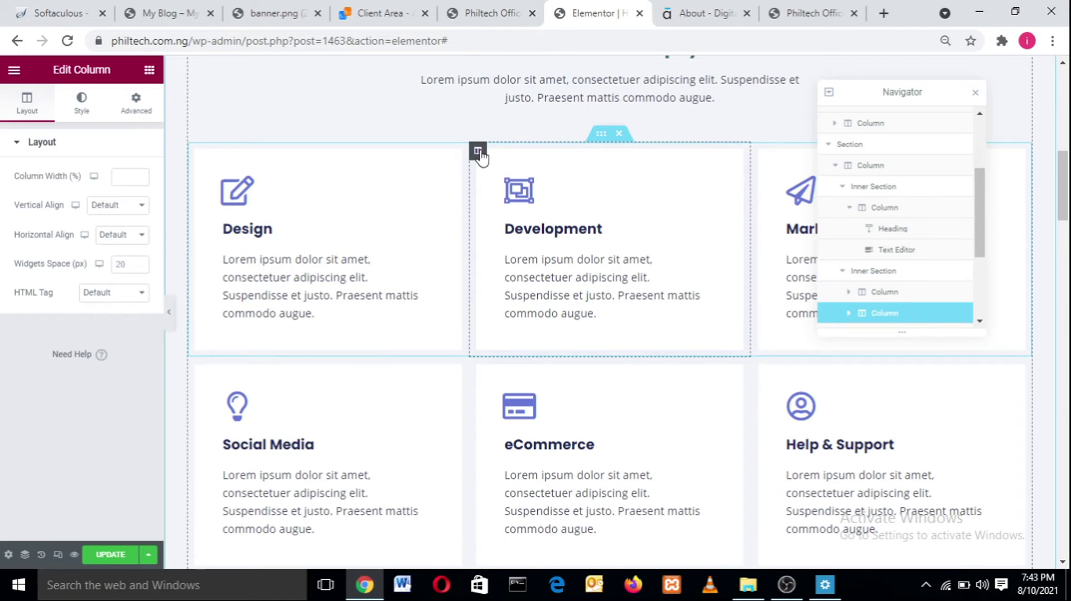
pyautogui.click(81, 106)
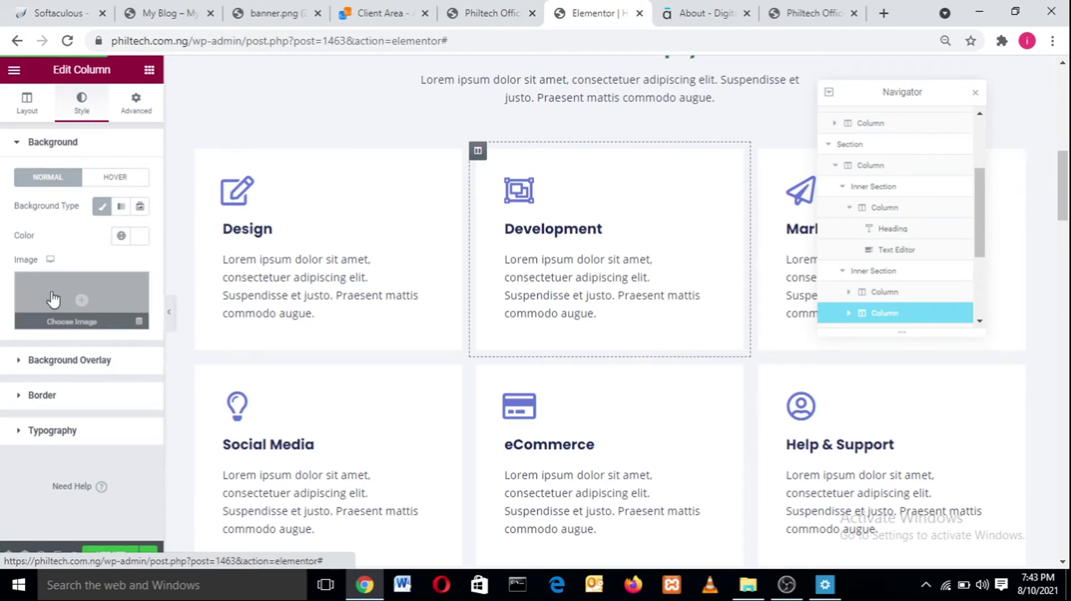
pyautogui.click(18, 398)
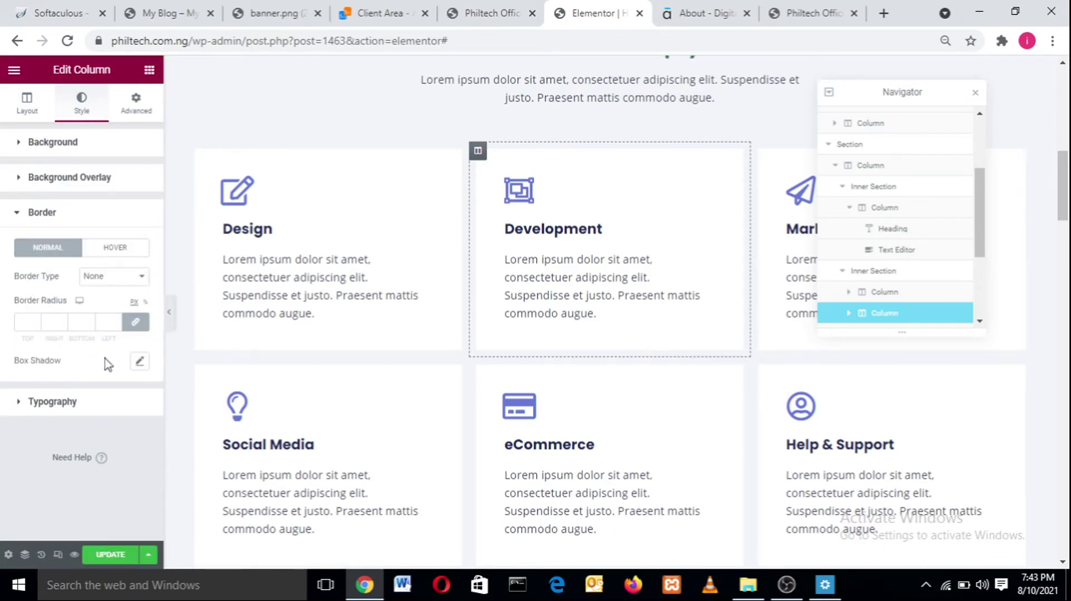
pyautogui.click(139, 363)
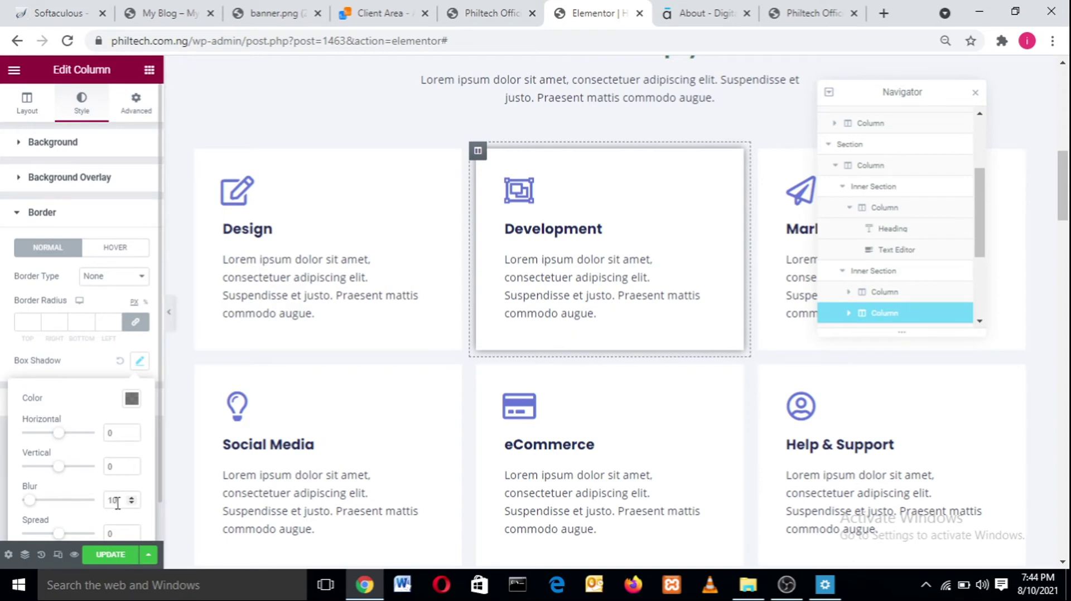
# - Set the normal shadow colour to black at about 0.83 opacity and reduce the blur to 4
pyautogui.click(131, 399)
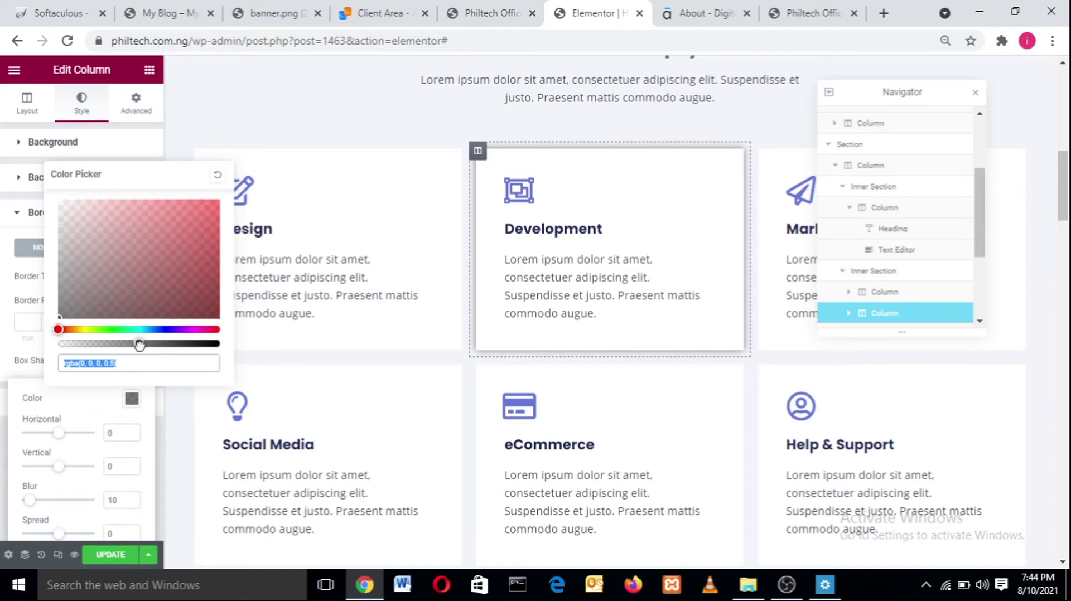
pyautogui.moveTo(140, 344); pyautogui.dragTo(256, 342)
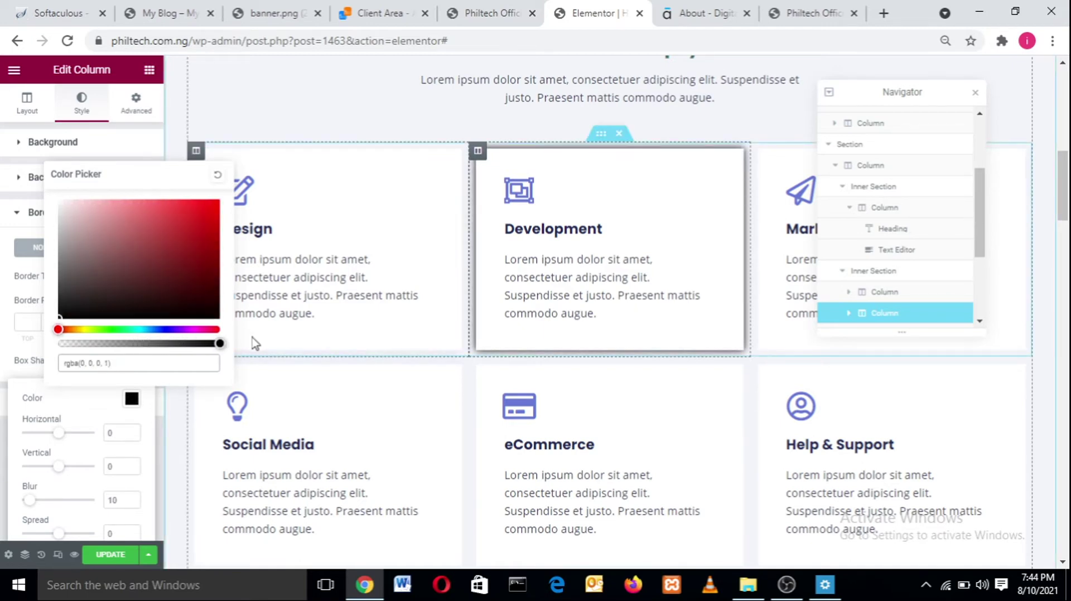
pyautogui.moveTo(255, 343); pyautogui.dragTo(198, 344)
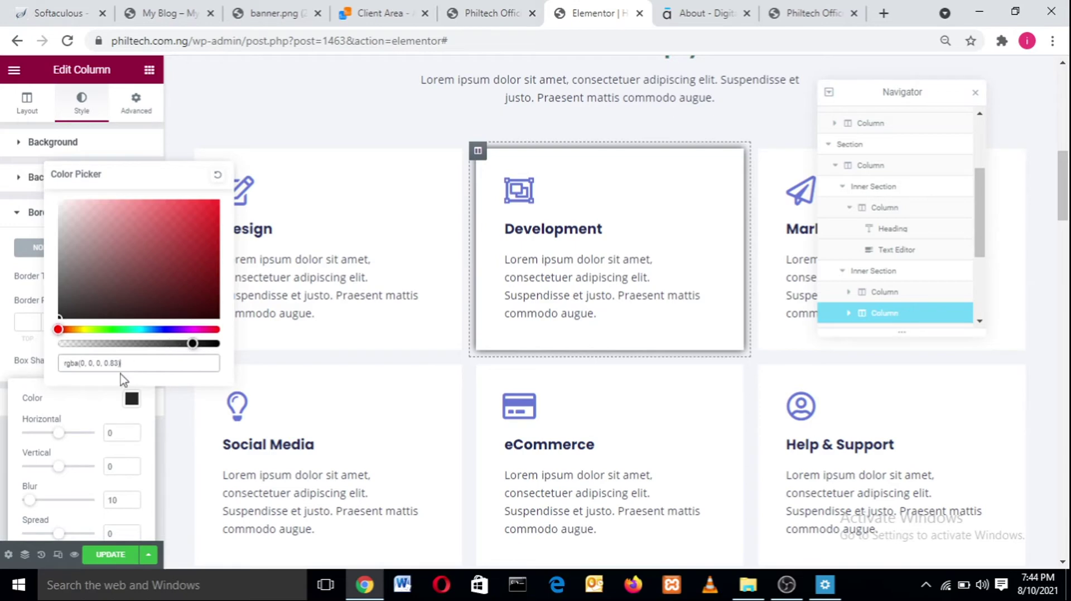
pyautogui.click(131, 504)
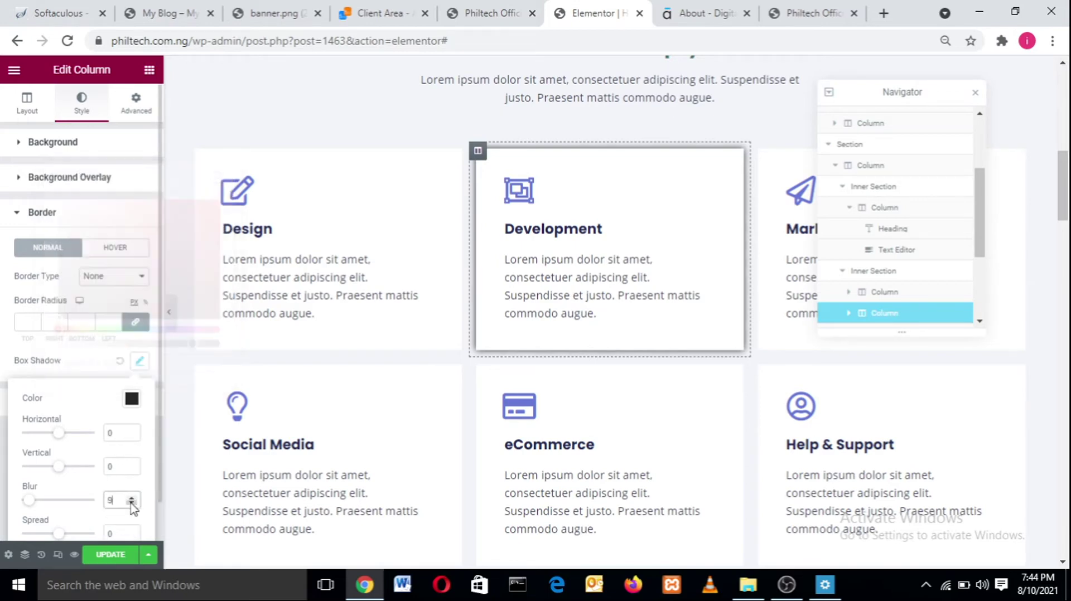
pyautogui.click(131, 503)
pyautogui.click(131, 503)
pyautogui.click(131, 504)
pyautogui.click(131, 503)
pyautogui.click(132, 504)
pyautogui.click(131, 504)
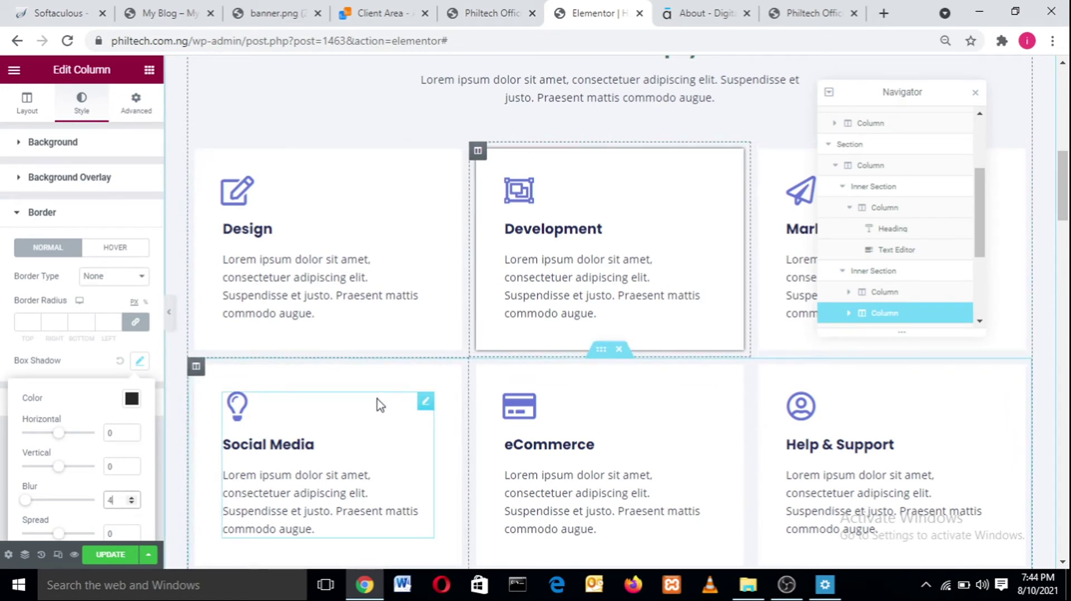
pyautogui.click(140, 365)
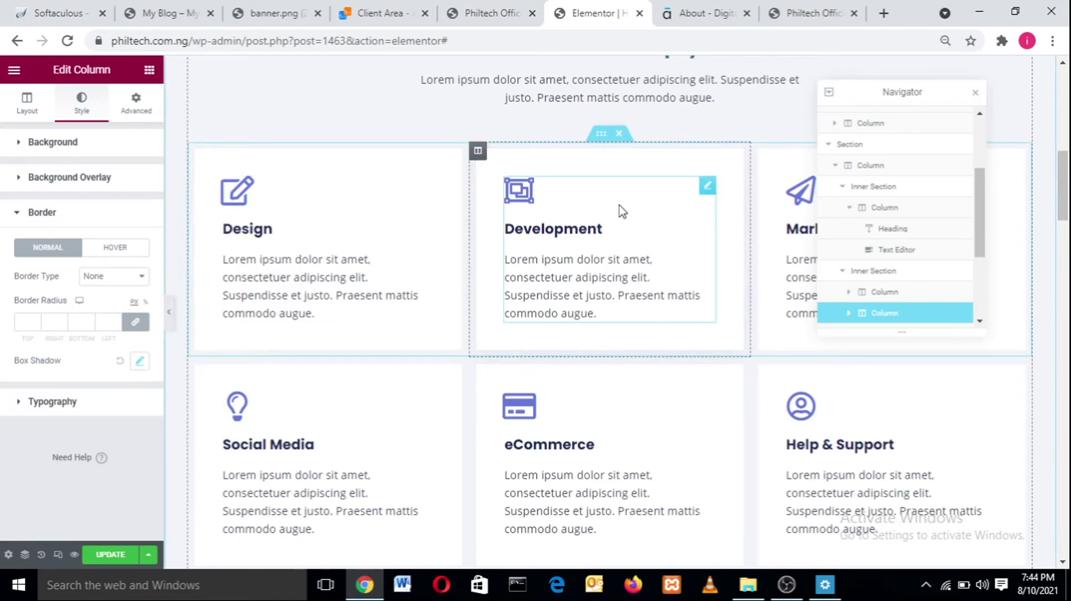
# - In the Hover border state, raise the pale blue box shadow colour to 0.92 alpha
pyautogui.click(106, 248)
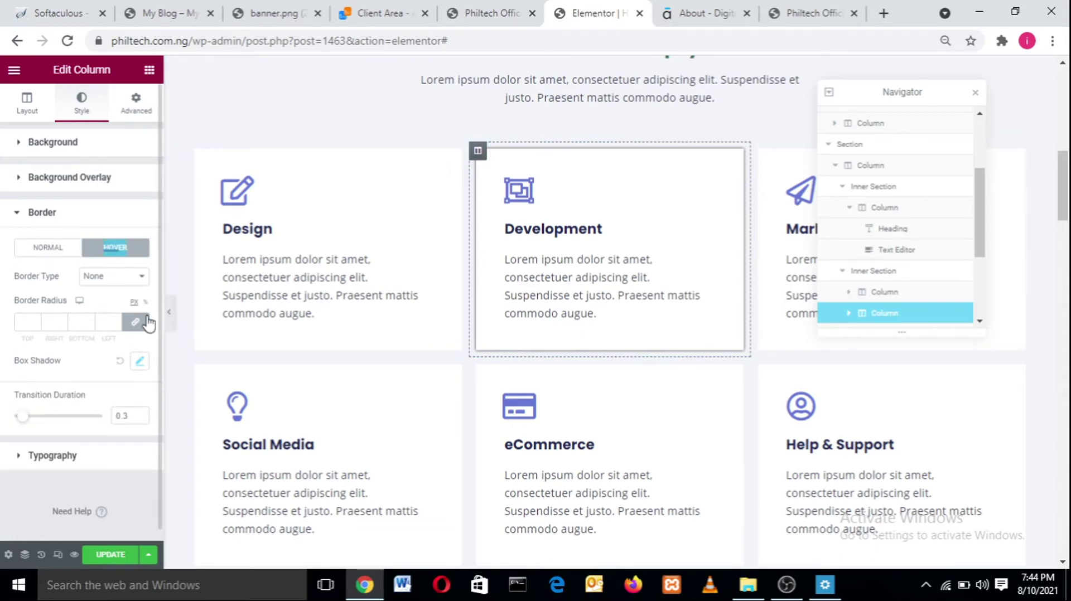
pyautogui.click(139, 361)
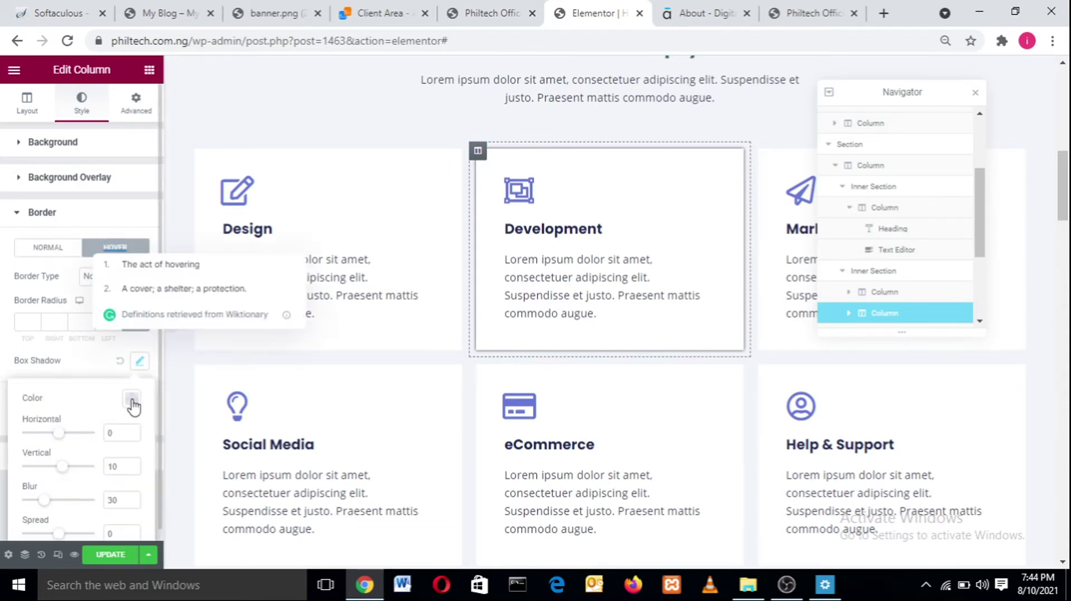
pyautogui.click(131, 399)
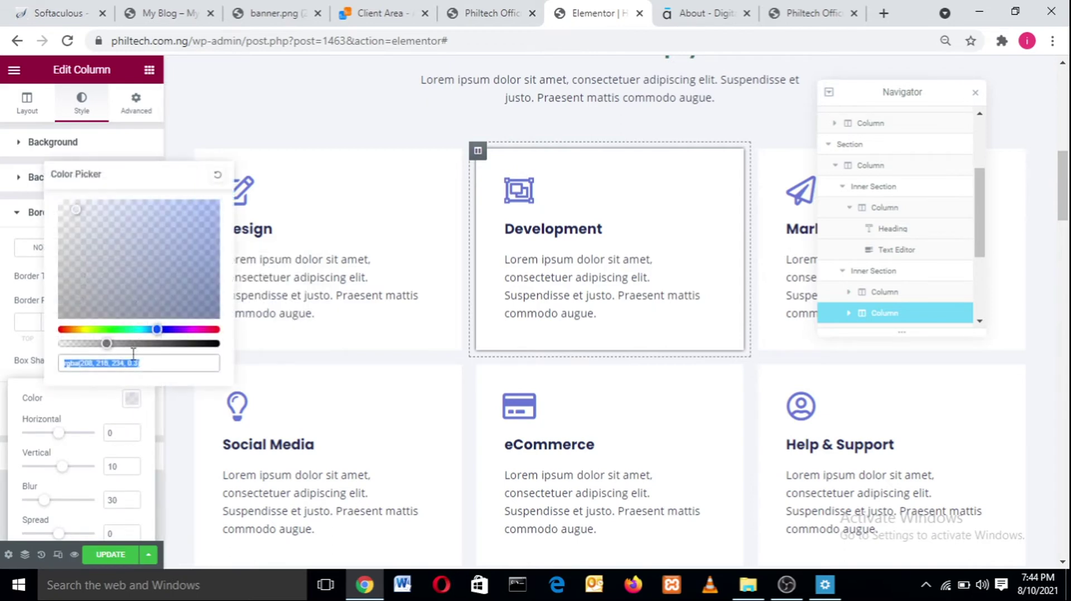
pyautogui.moveTo(107, 343); pyautogui.dragTo(238, 366)
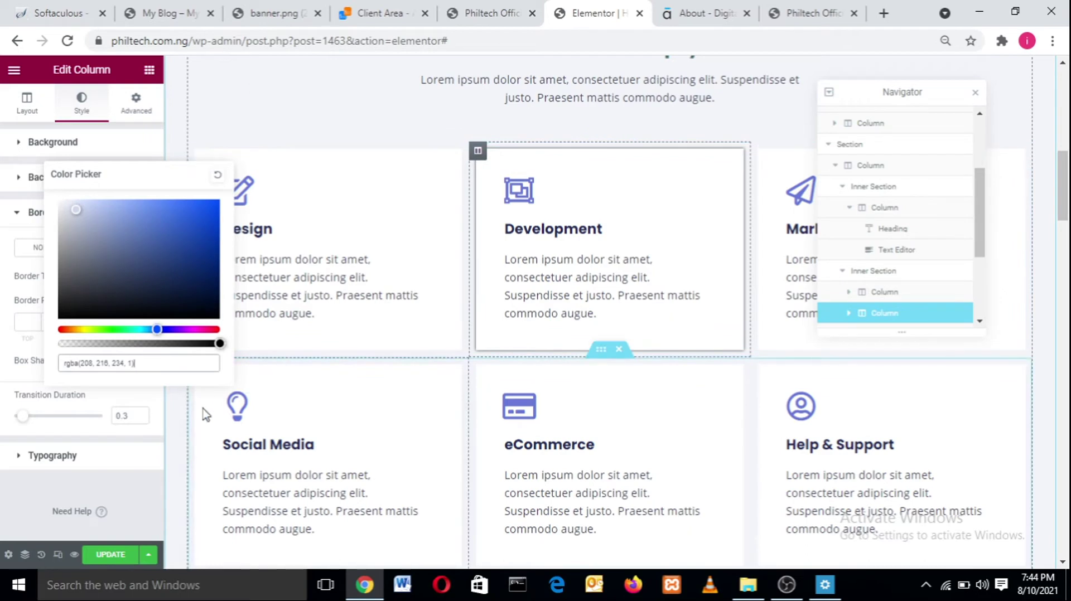
pyautogui.moveTo(219, 343); pyautogui.dragTo(206, 284)
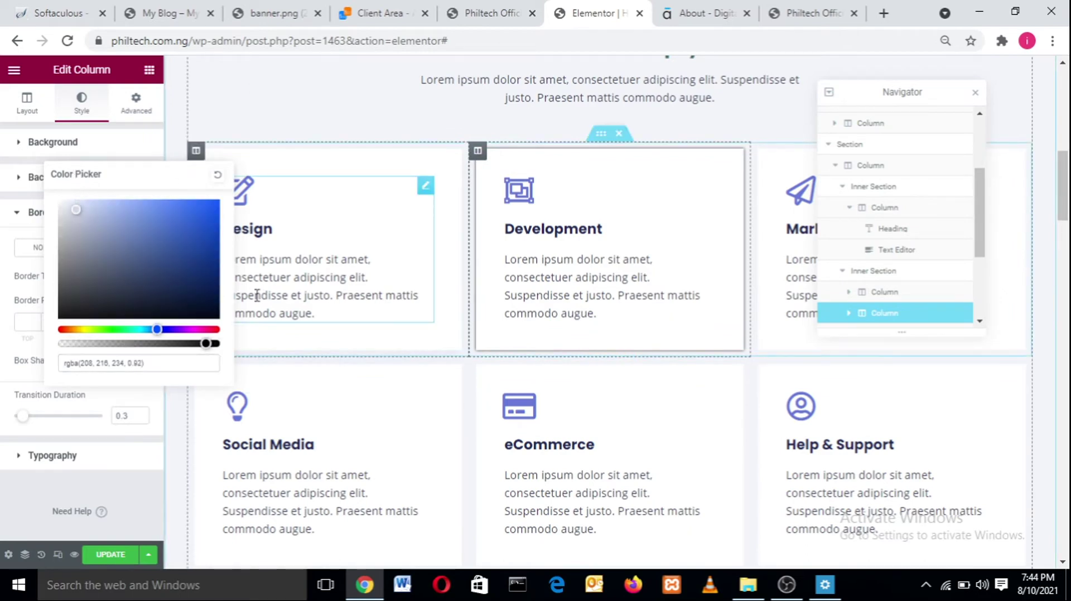
pyautogui.click(256, 295)
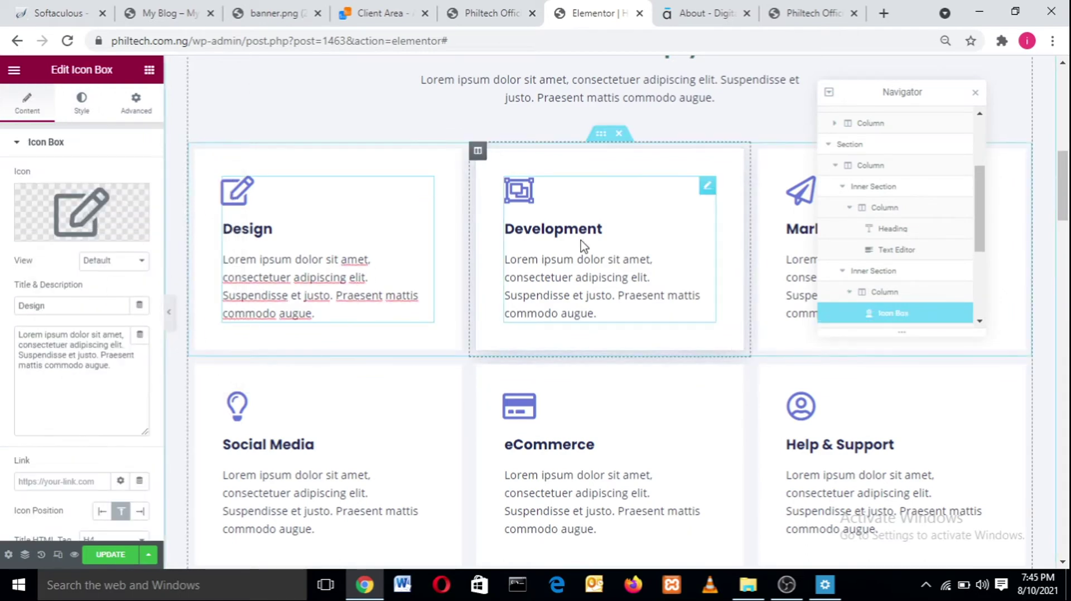
# - Make the Development column's normal box shadow almost opaque (alpha 0.98) and nudge its blur up
pyautogui.click(477, 152)
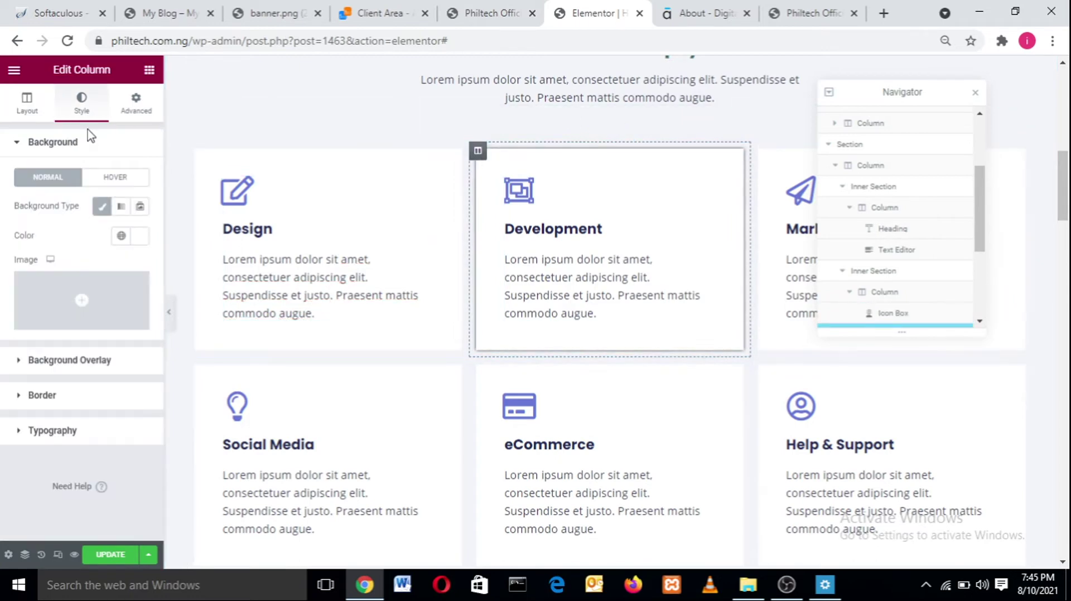
pyautogui.click(17, 397)
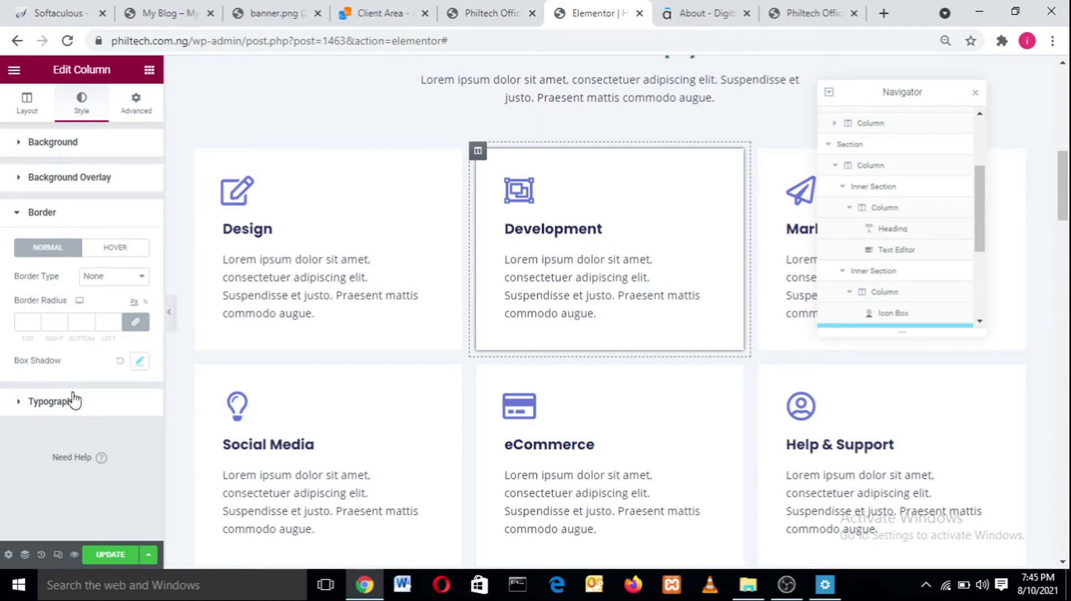
pyautogui.click(140, 360)
pyautogui.click(132, 398)
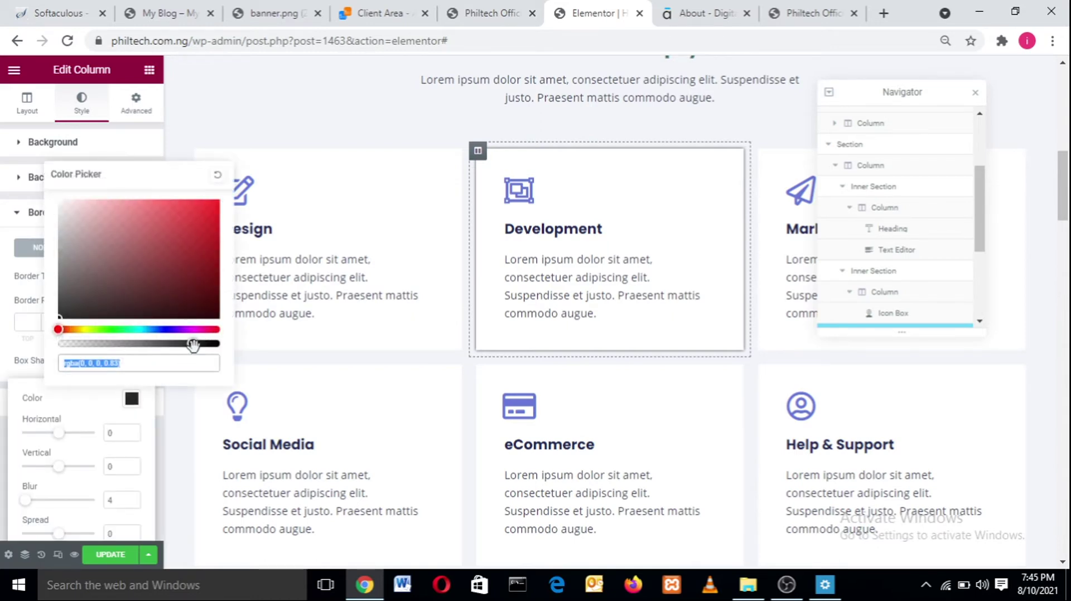
pyautogui.moveTo(193, 344); pyautogui.dragTo(216, 344)
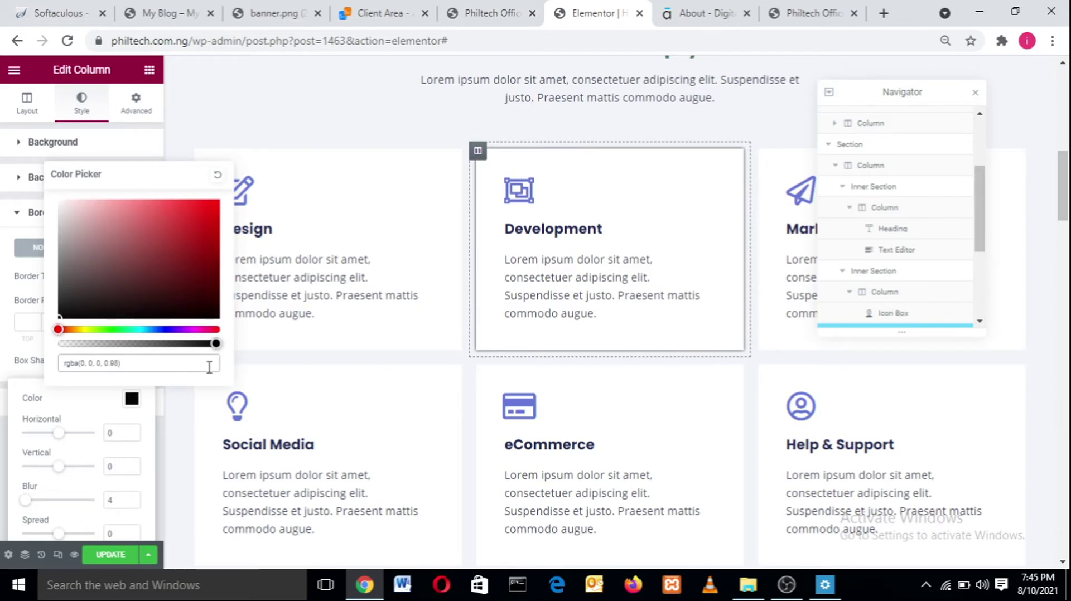
pyautogui.click(92, 403)
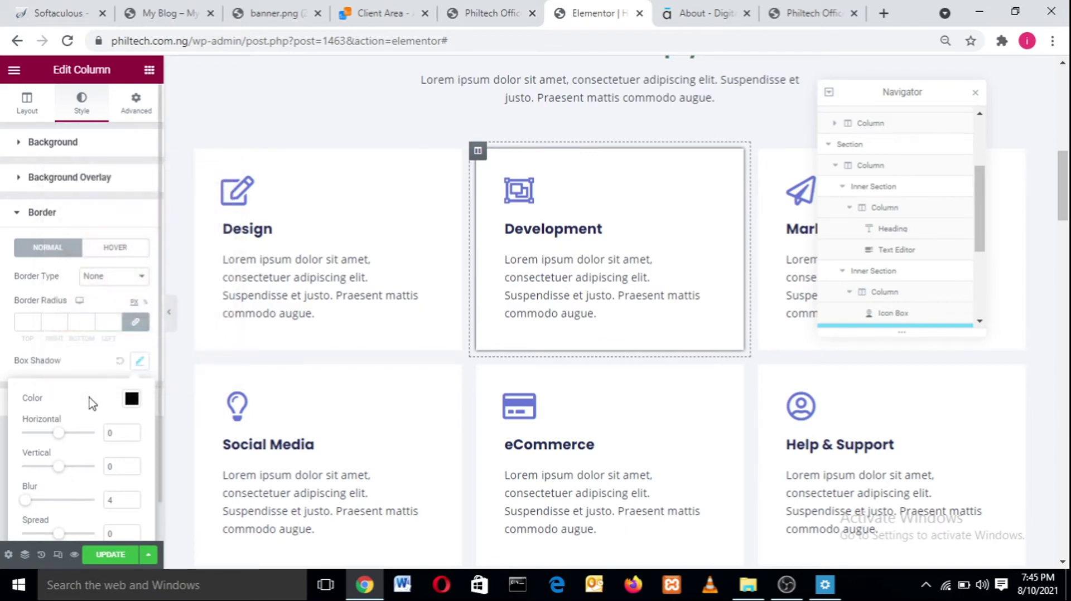
pyautogui.click(132, 497)
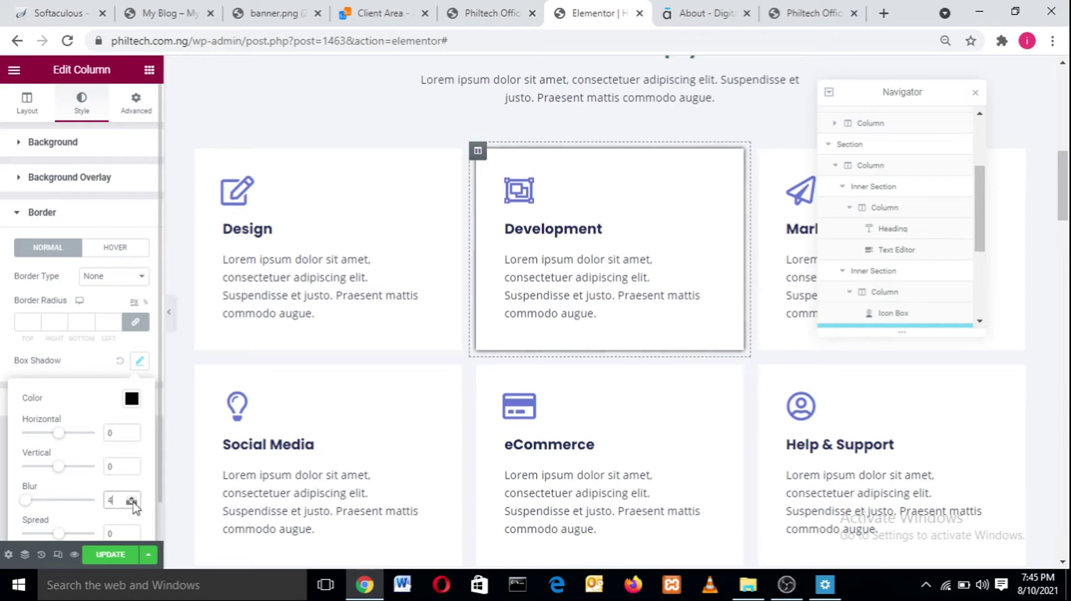
# - Set the column's hover box shadow to black, rgba(0, 0, 0, 0.82), with blur 22
pyautogui.click(111, 249)
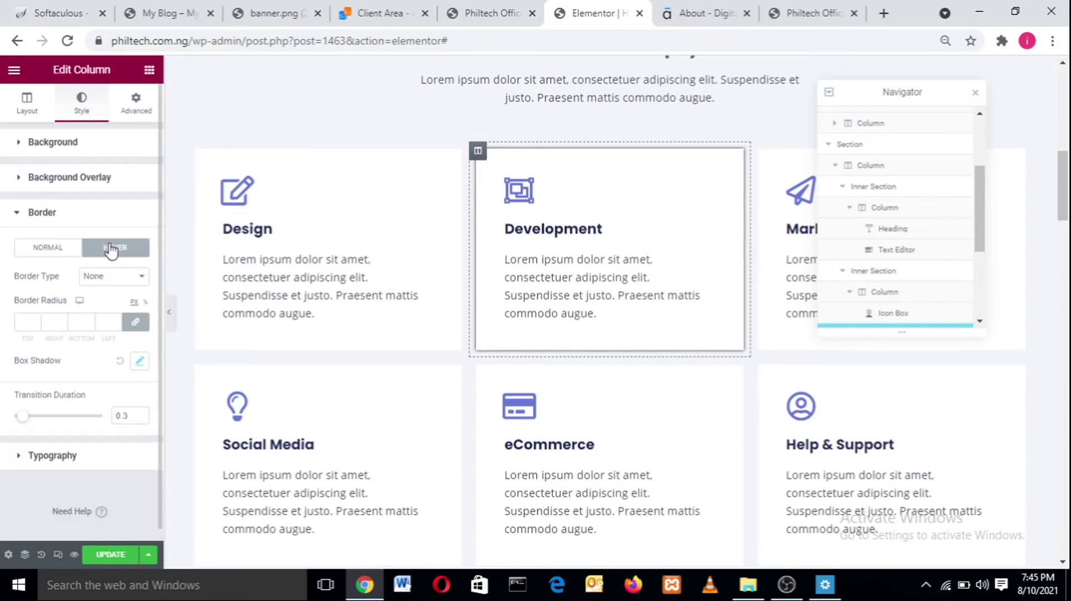
pyautogui.click(140, 360)
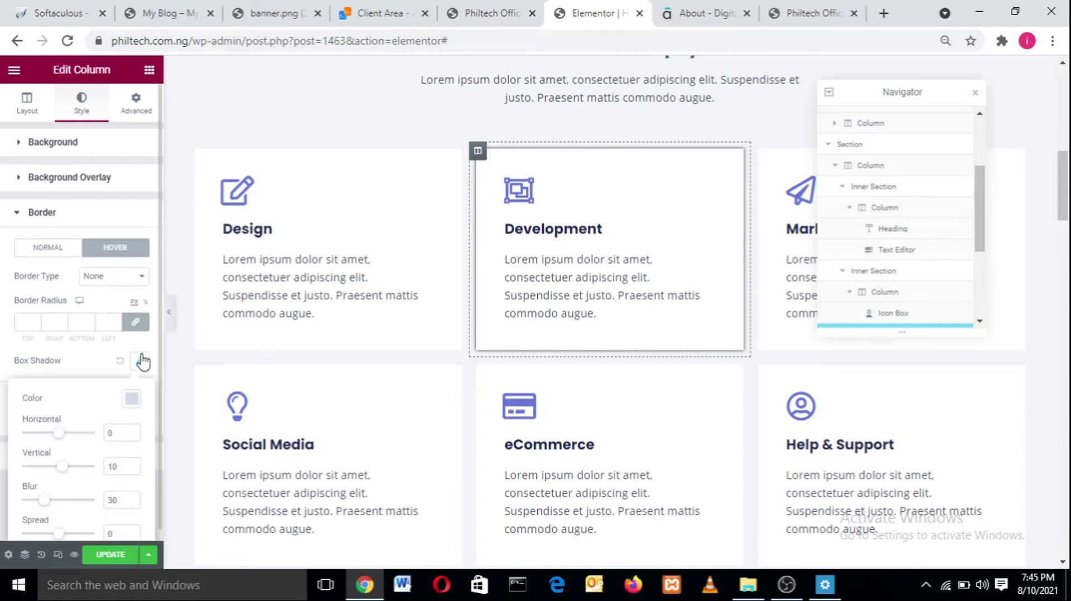
pyautogui.click(132, 399)
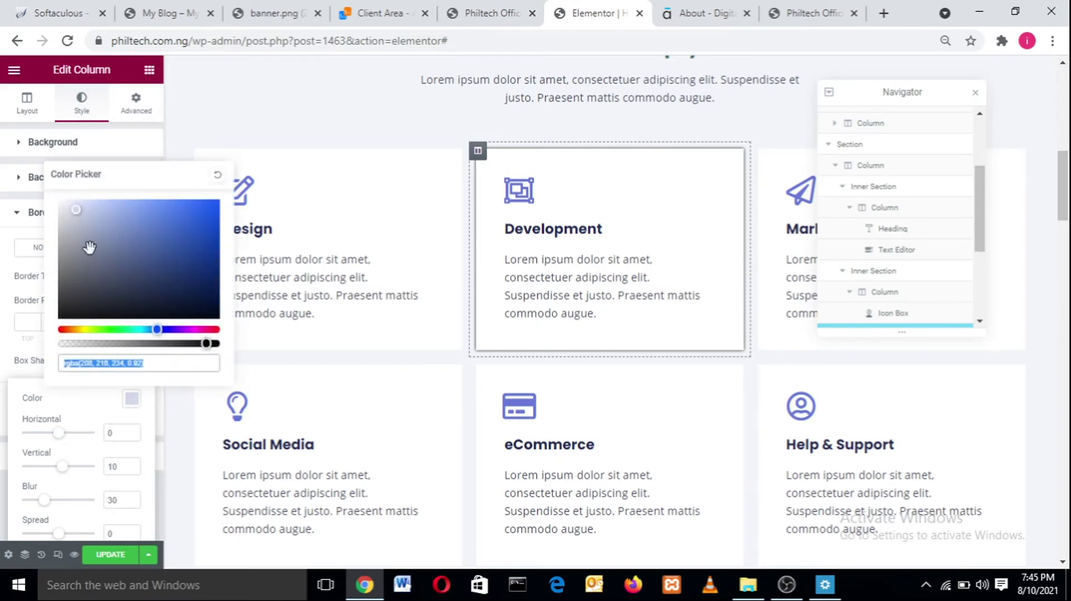
pyautogui.moveTo(75, 211); pyautogui.dragTo(136, 342)
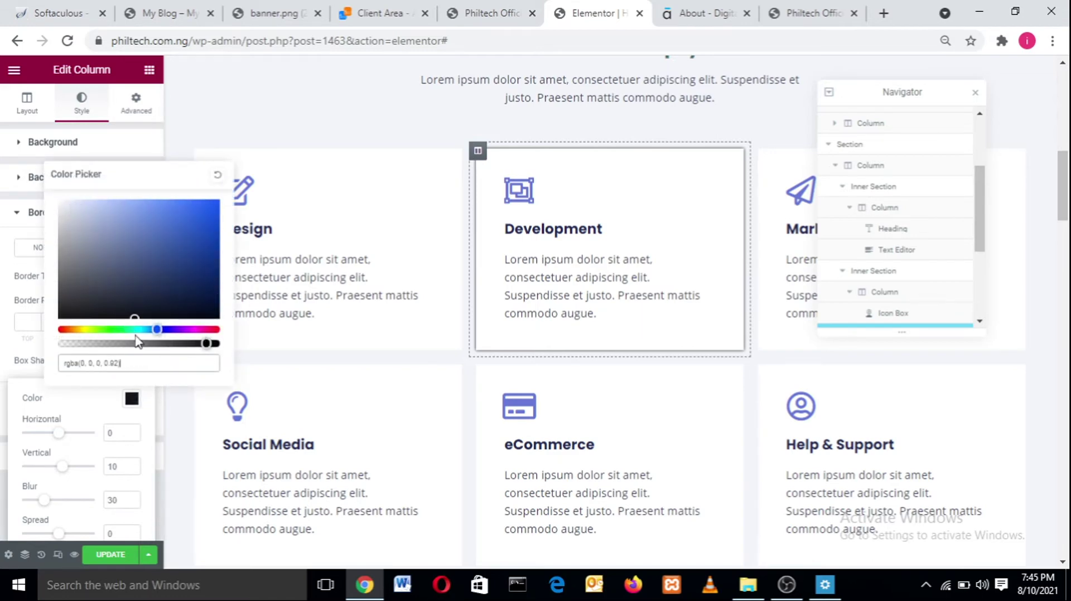
pyautogui.click(131, 503)
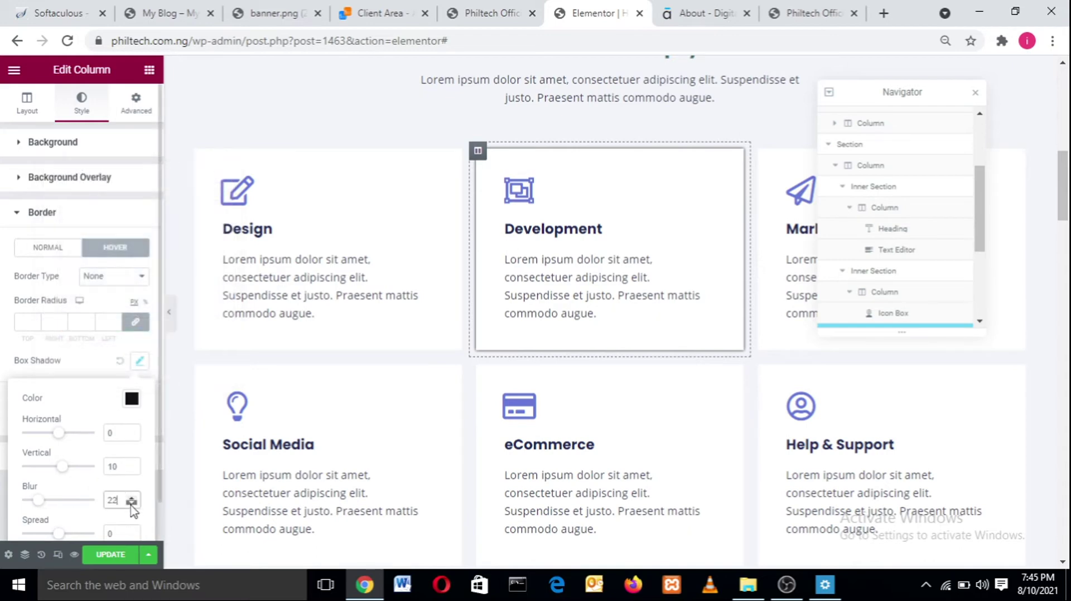
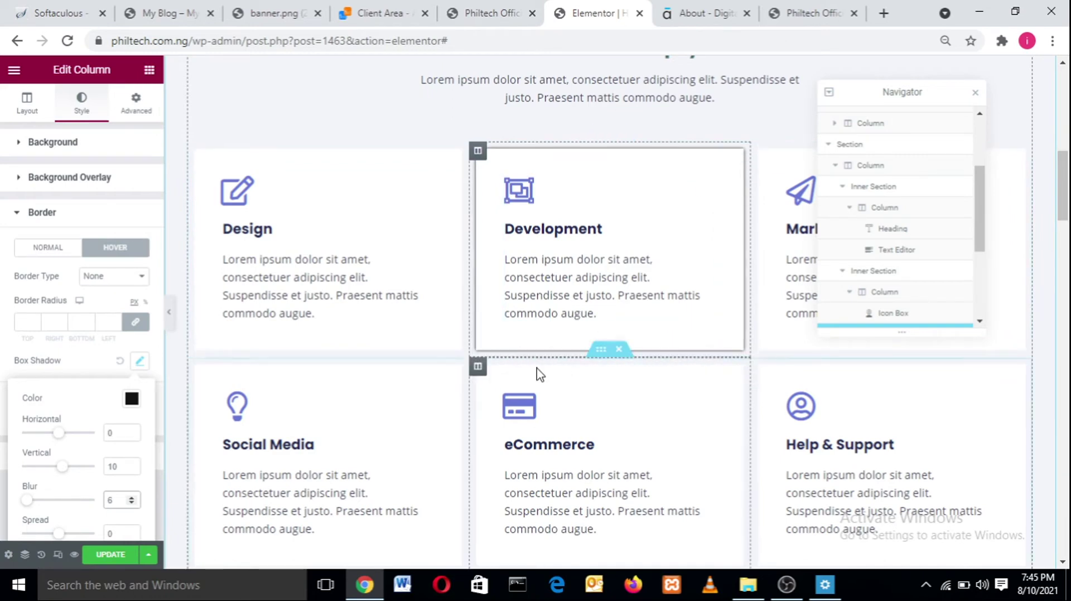
# - Change the Development card's hover box shadow to vertical offset 0 and blur 7
pyautogui.click(133, 464)
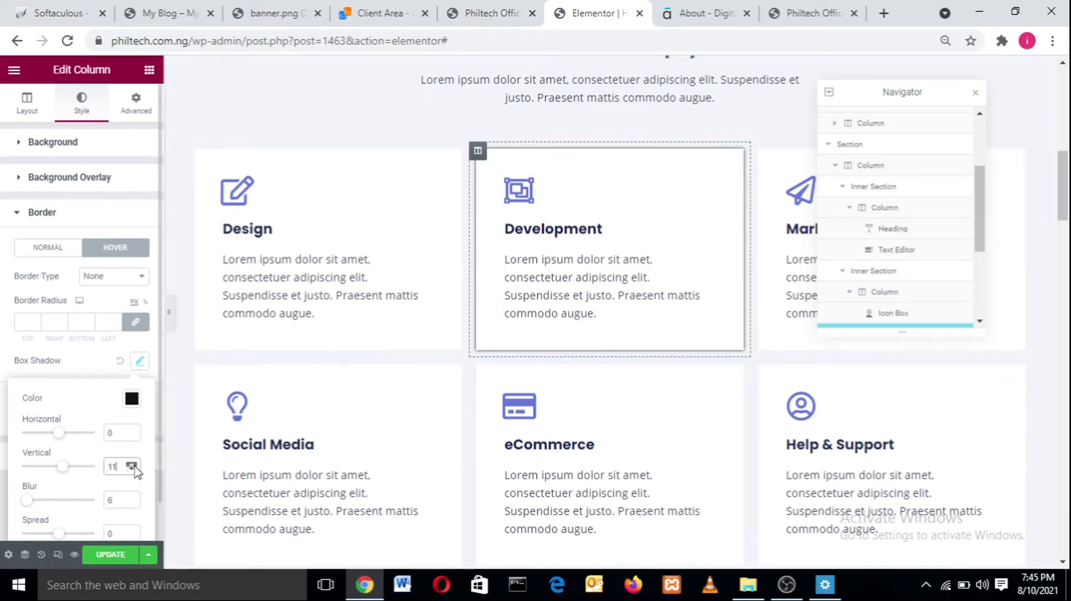
pyautogui.click(132, 464)
pyautogui.write('0')
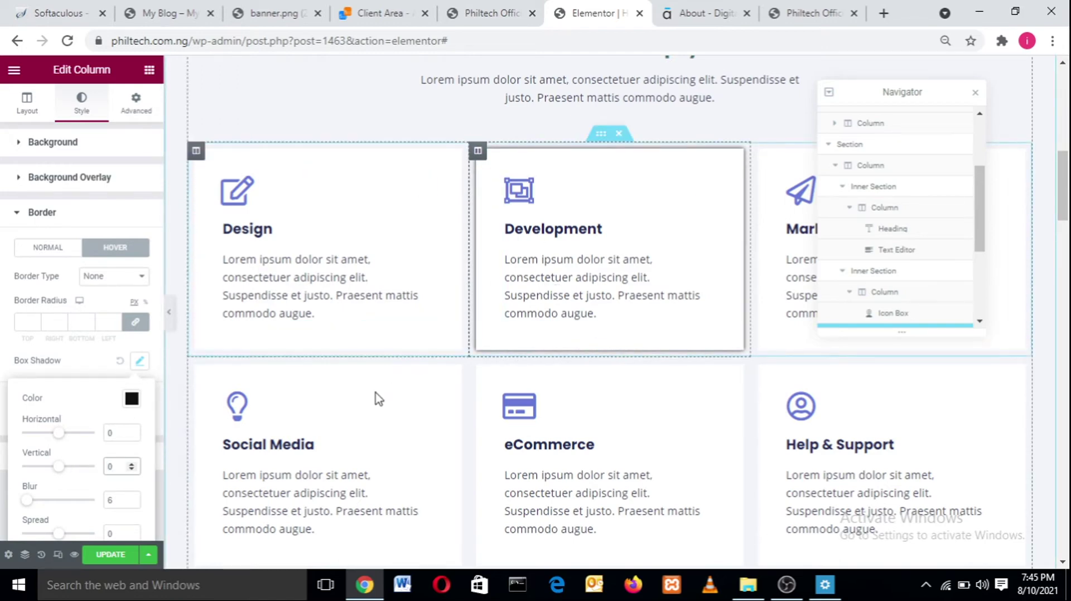
pyautogui.click(132, 498)
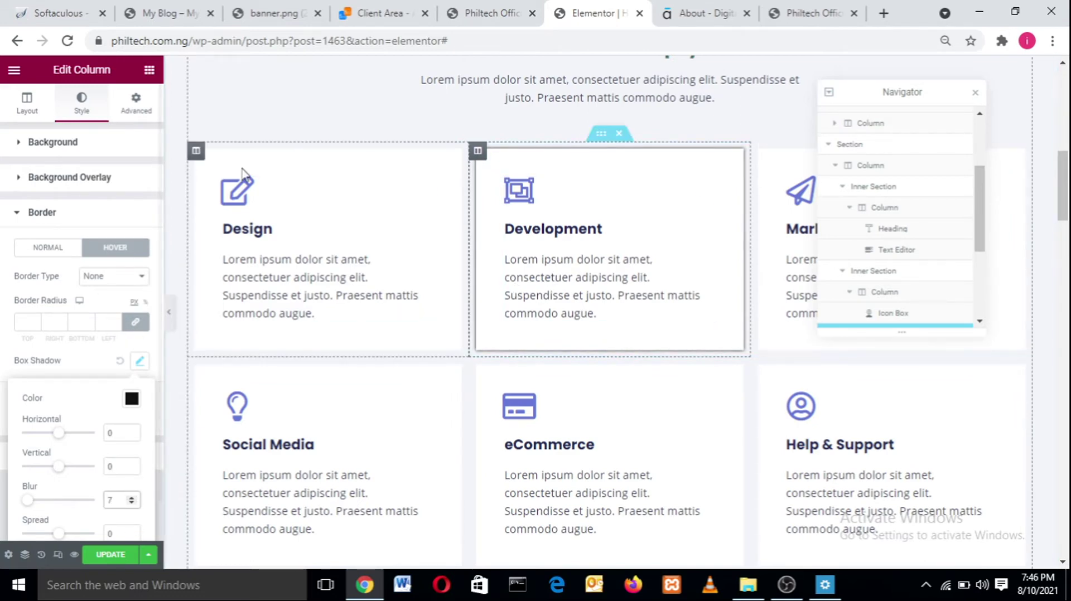
# - Select the Design column, show its Style settings, then view the live My Blog site
pyautogui.click(195, 155)
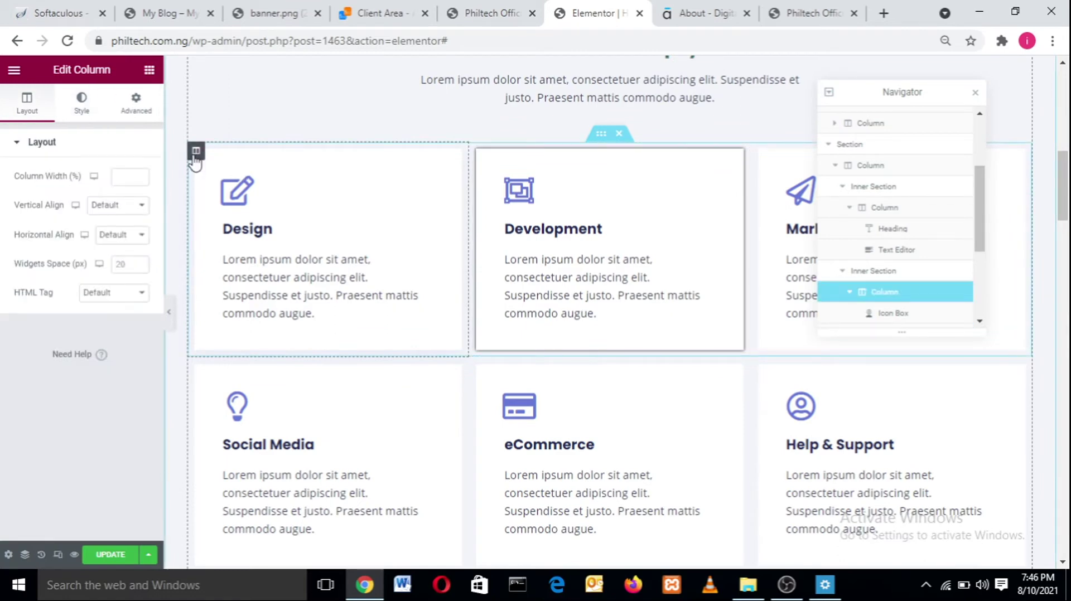
pyautogui.moveTo(196, 155); pyautogui.dragTo(290, 230)
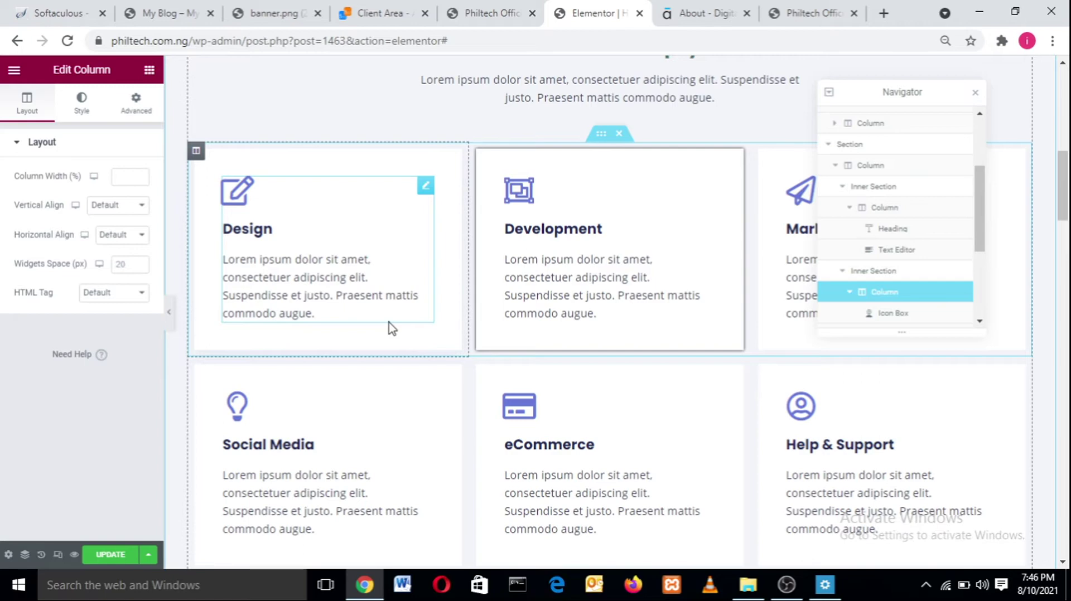
pyautogui.click(194, 155)
pyautogui.click(78, 106)
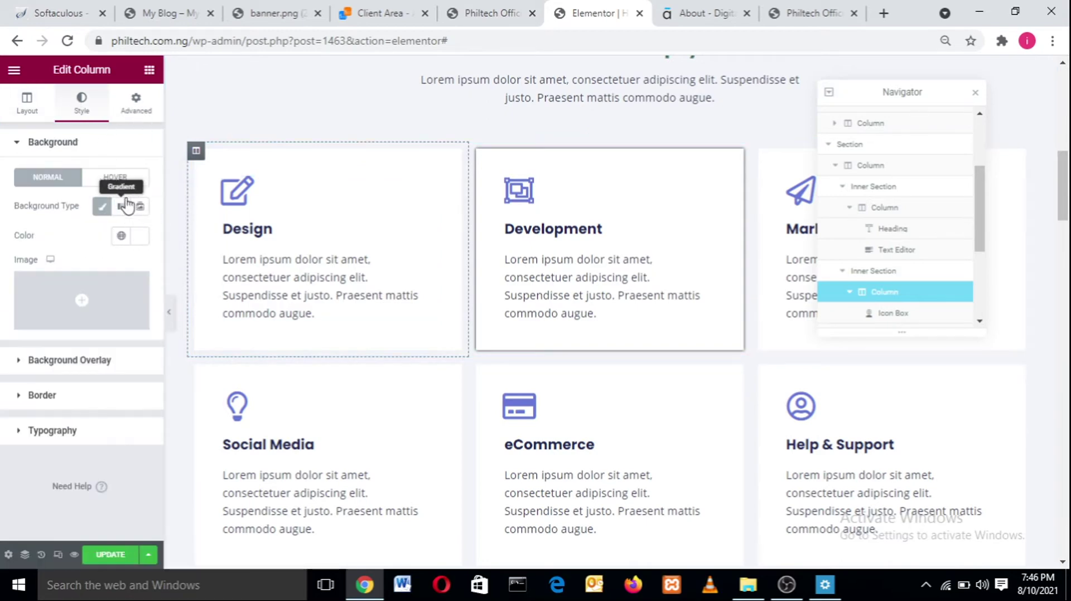
pyautogui.click(163, 12)
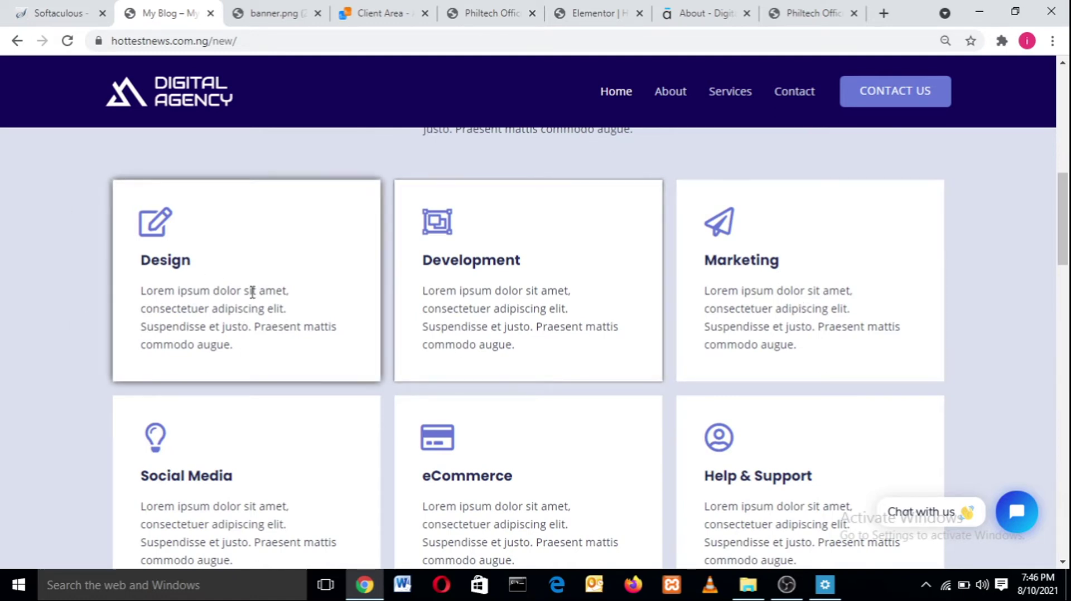
pyautogui.click(787, 585)
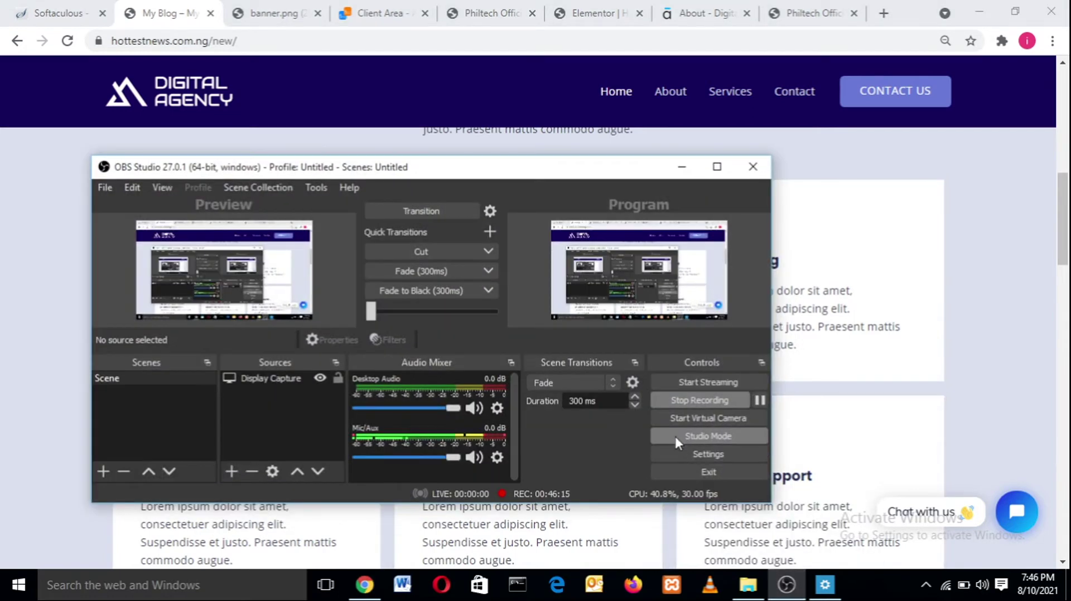
pyautogui.click(759, 400)
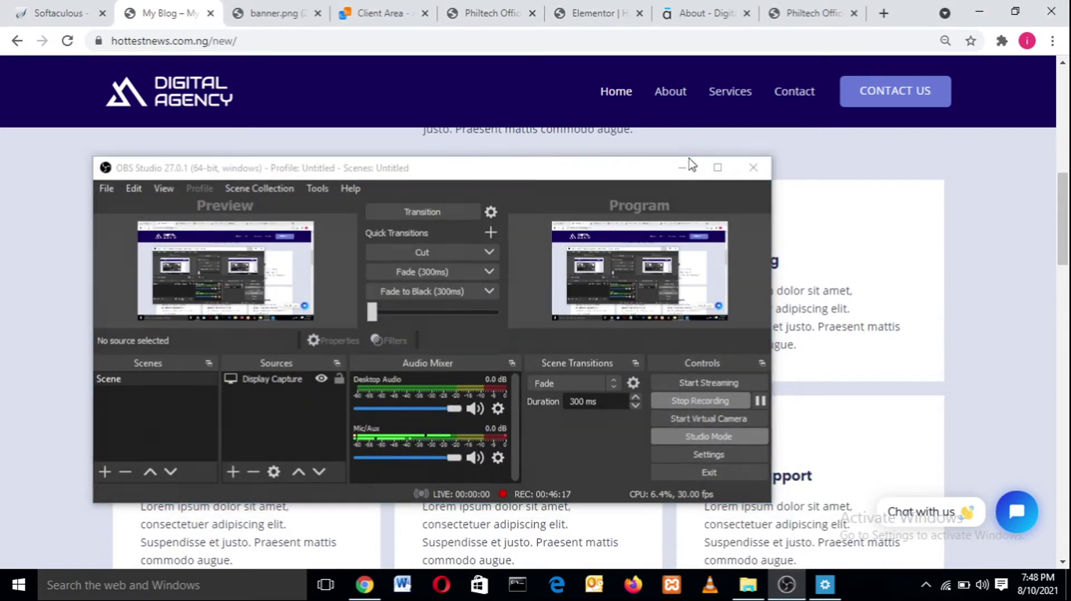
pyautogui.click(683, 166)
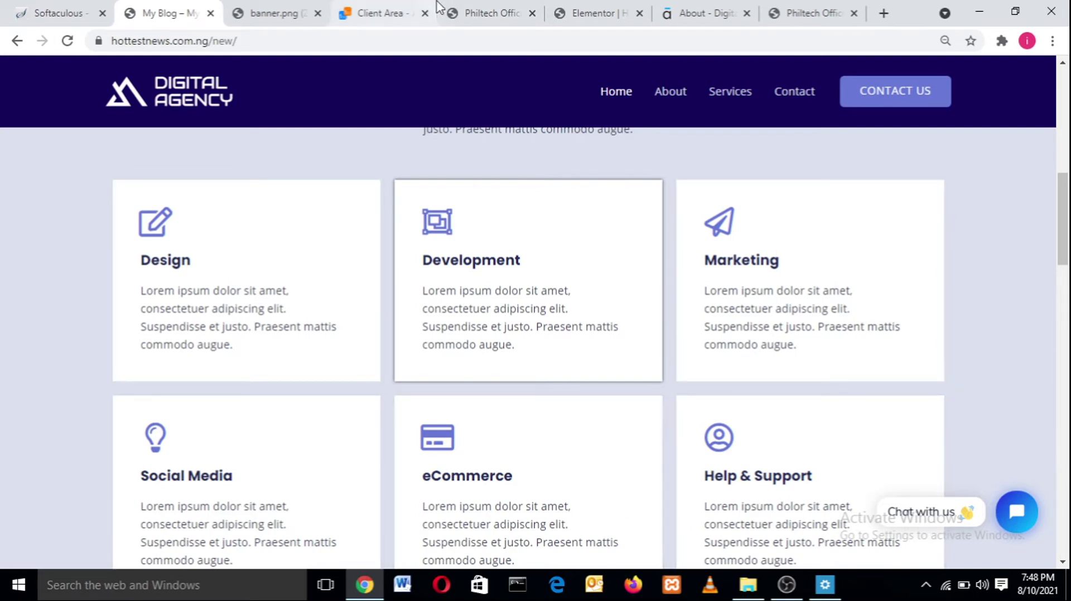
# - Back in Elementor, make the Design column's normal box shadow black at about 0.98 alpha
pyautogui.click(605, 12)
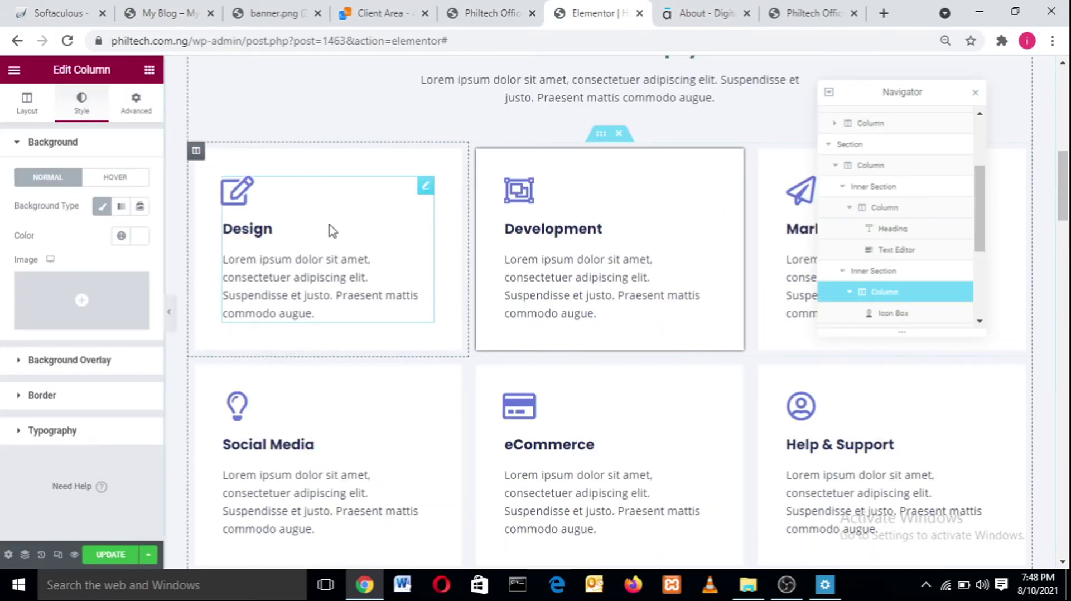
pyautogui.click(116, 177)
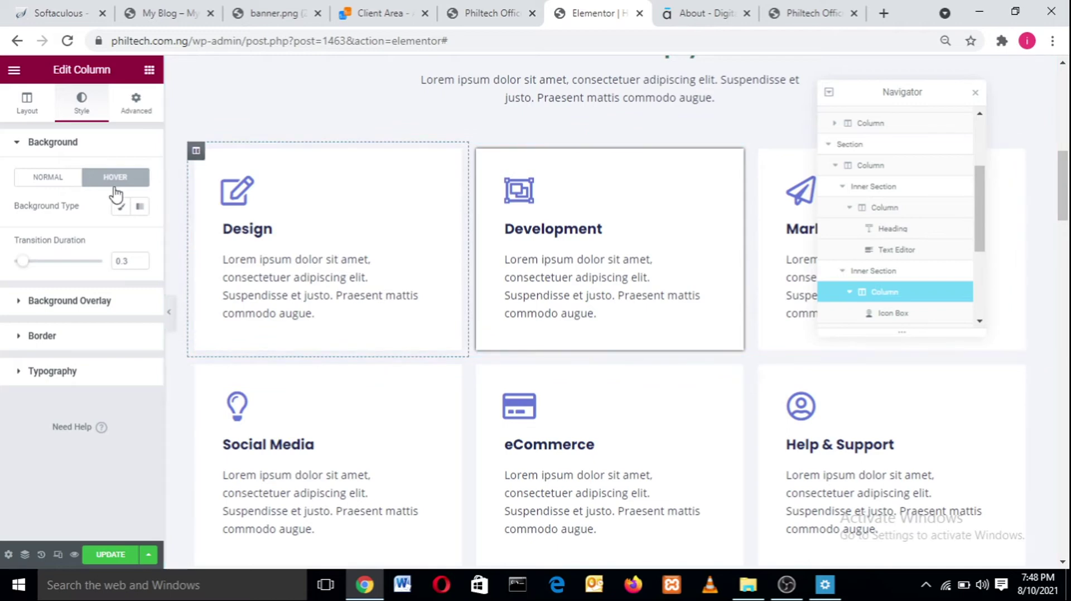
pyautogui.click(20, 338)
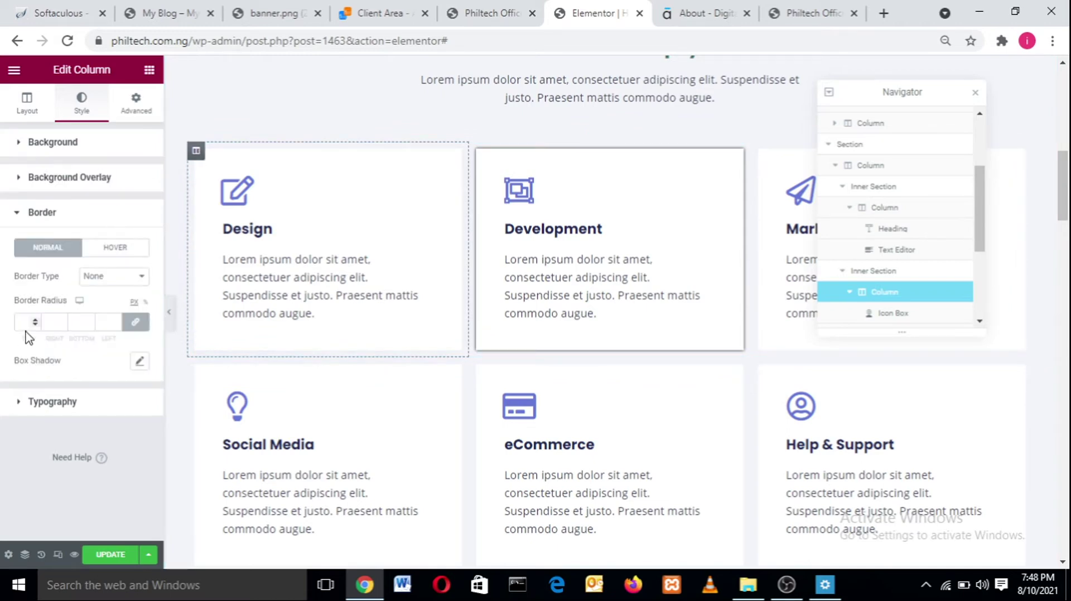
pyautogui.click(140, 362)
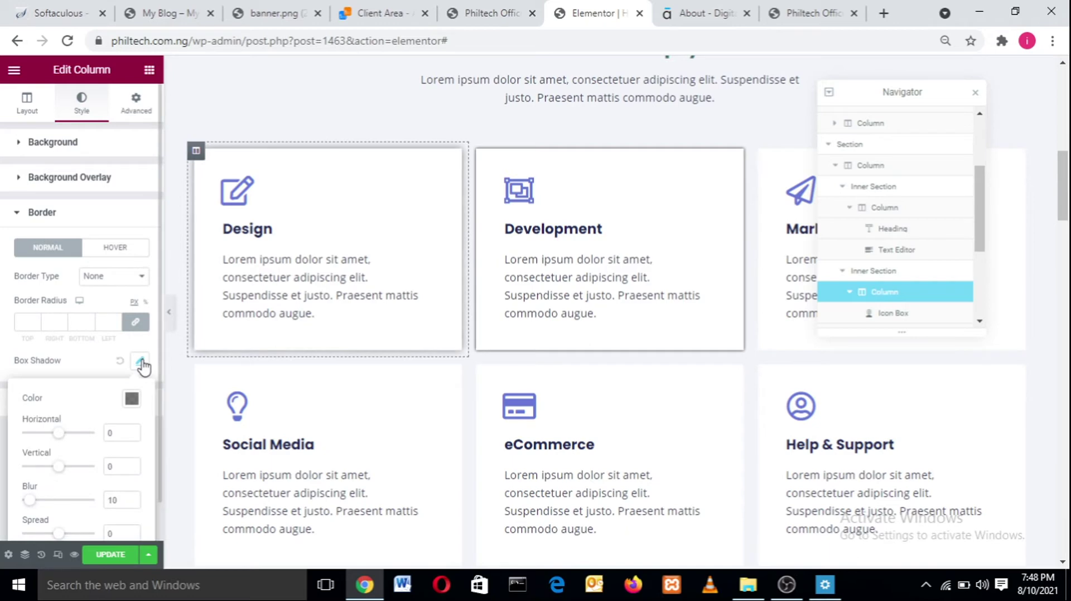
pyautogui.click(133, 400)
pyautogui.moveTo(140, 344); pyautogui.dragTo(224, 363)
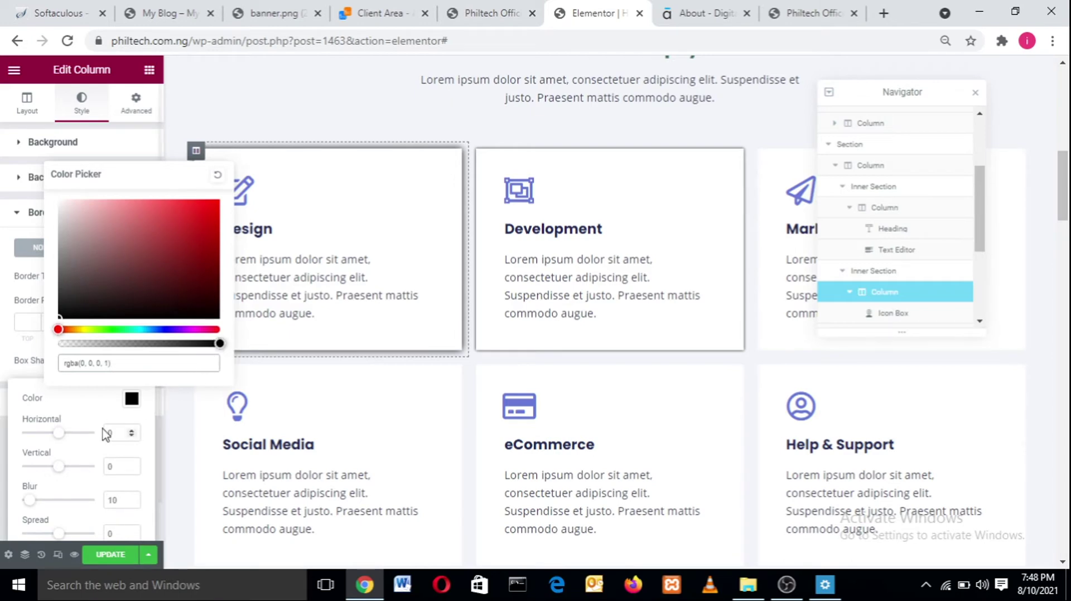
pyautogui.click(93, 418)
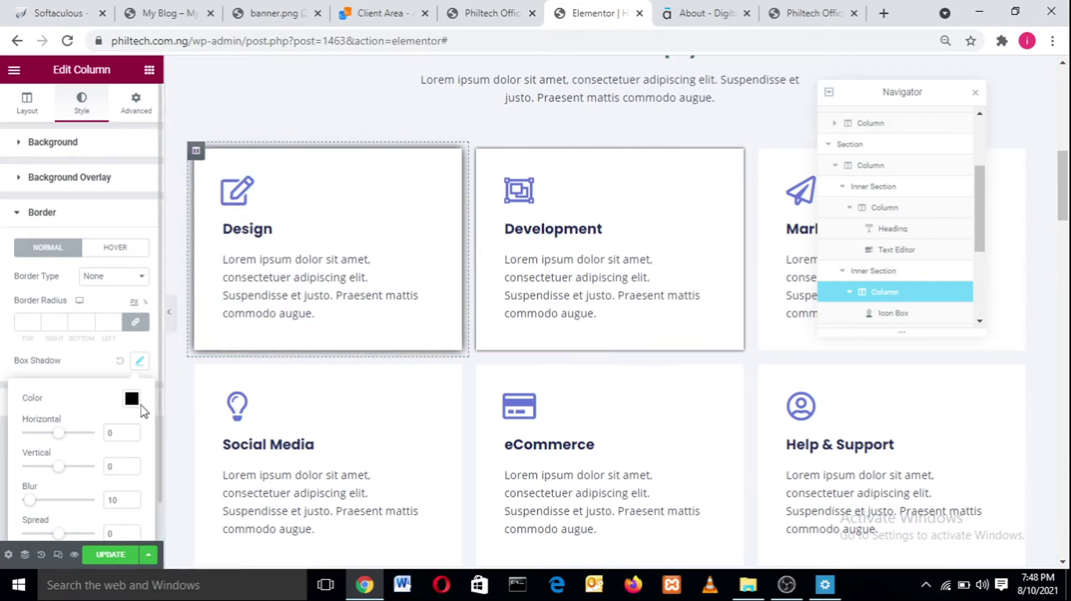
# - Reset the Design card's normal shadow and make its hover shadow colour opaque black
pyautogui.click(119, 366)
pyautogui.click(113, 246)
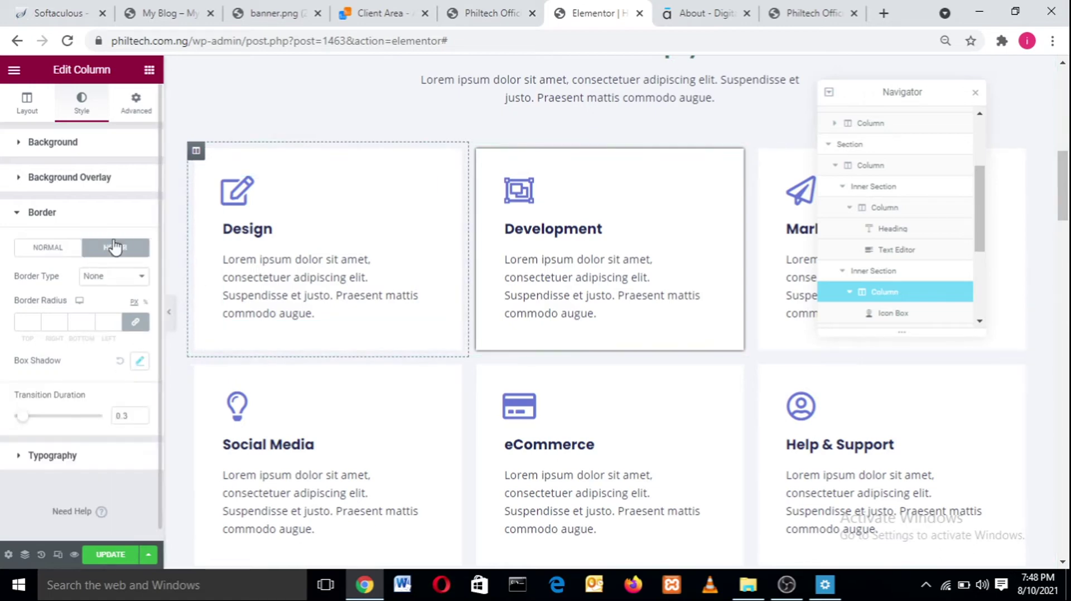
pyautogui.click(140, 362)
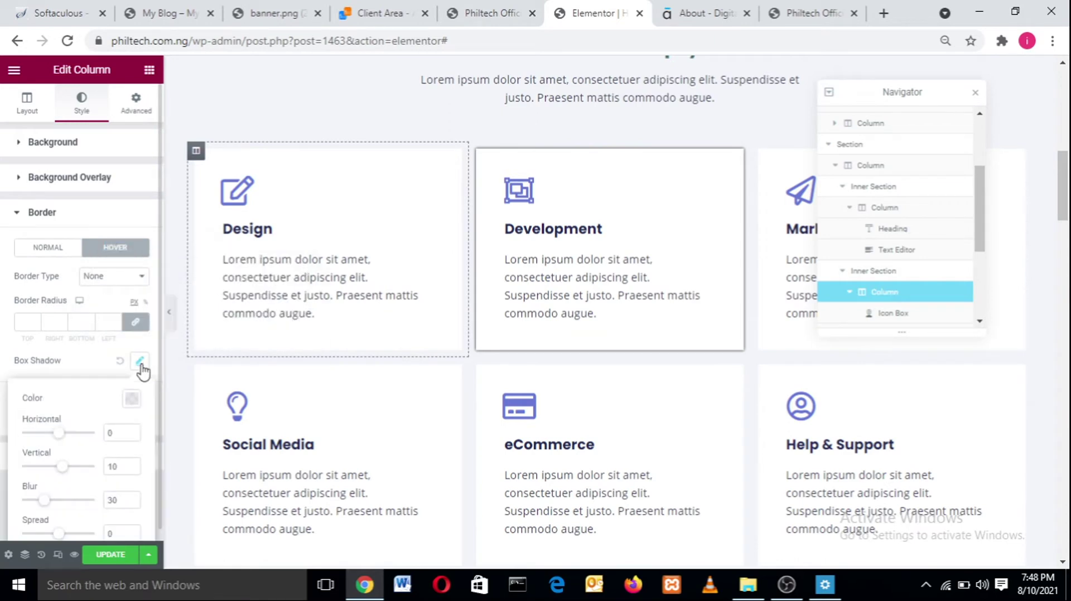
pyautogui.click(132, 400)
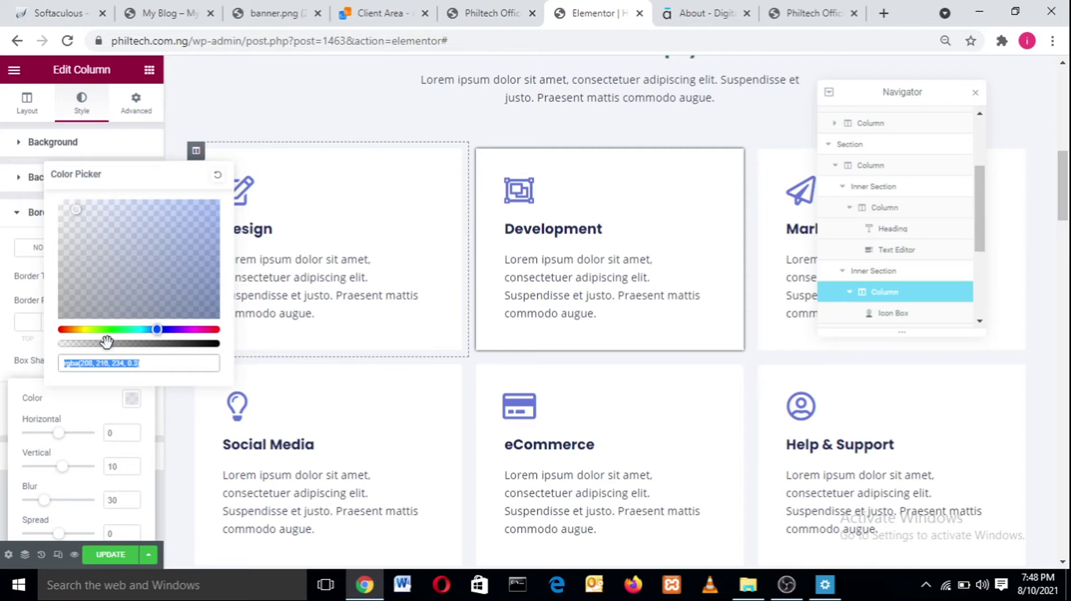
pyautogui.moveTo(106, 342); pyautogui.dragTo(215, 342)
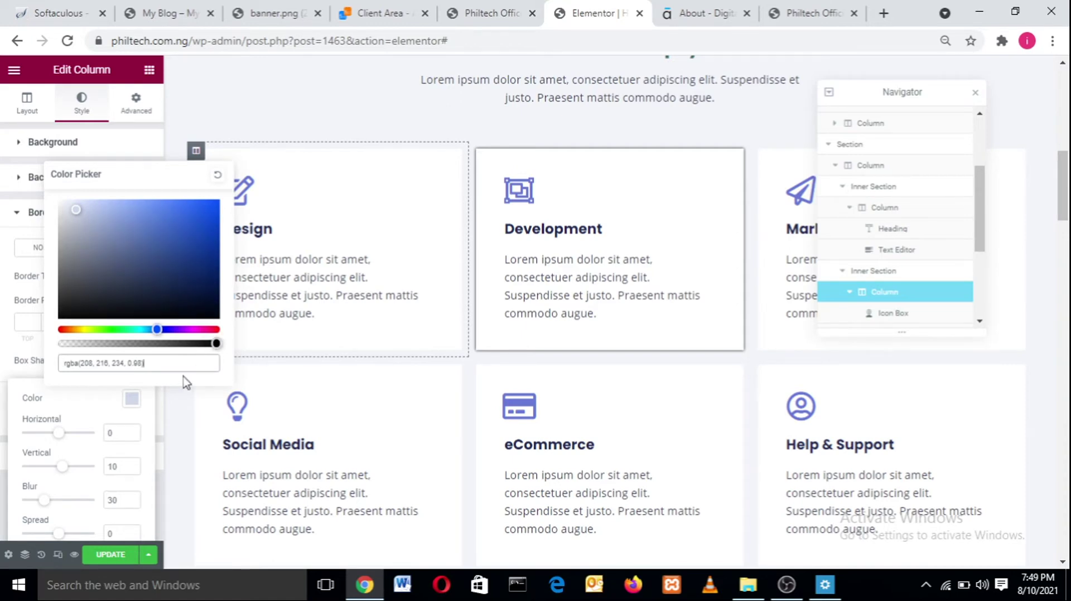
pyautogui.click(78, 234)
pyautogui.moveTo(88, 269); pyautogui.dragTo(101, 319)
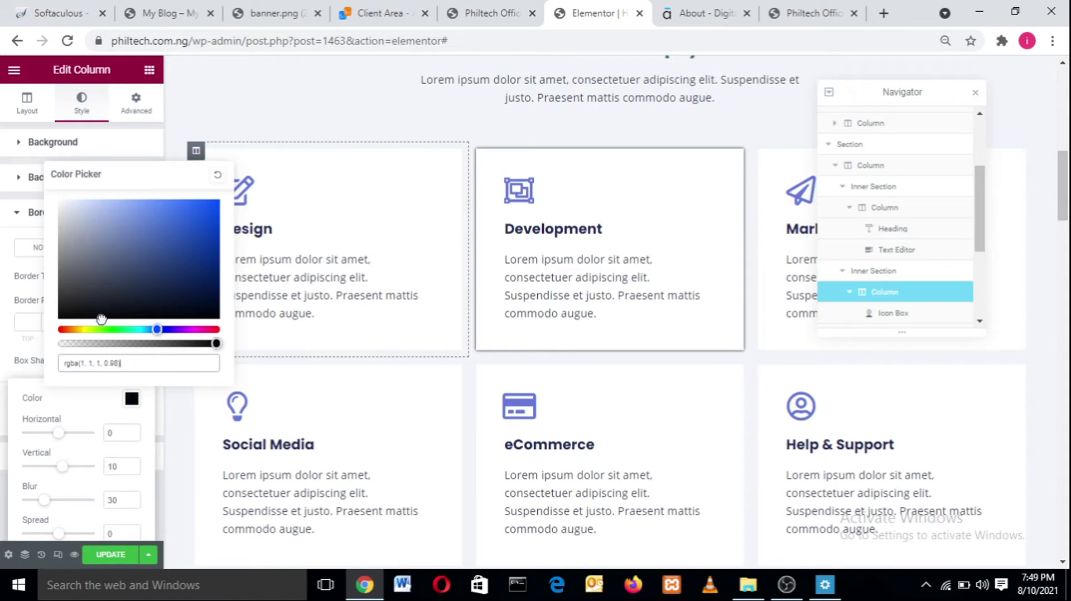
pyautogui.click(79, 402)
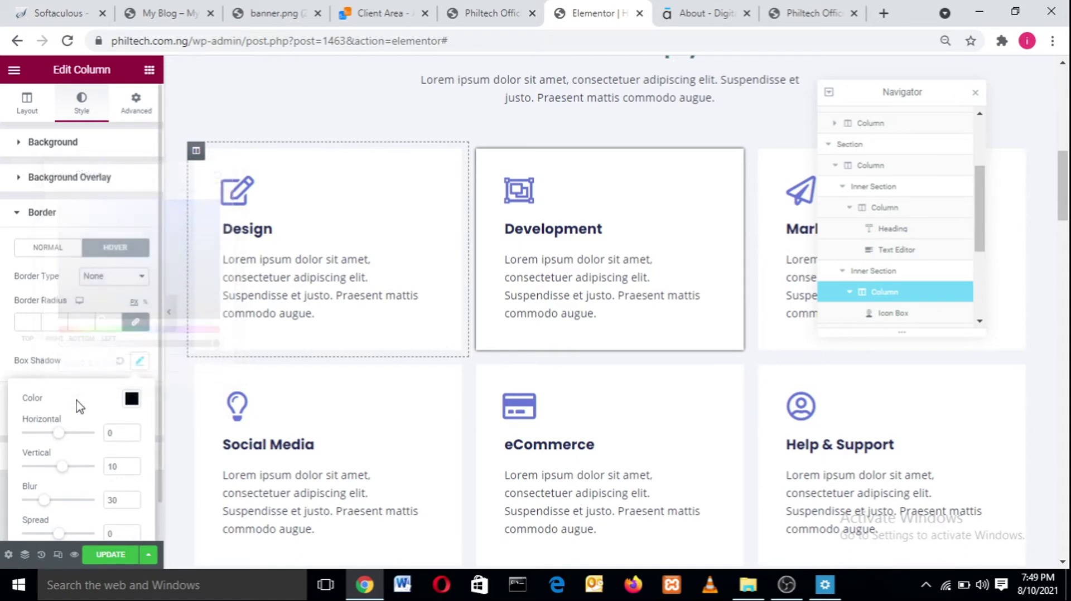
# - Set the Design card's hover shadow vertical offset to 0 and blur to 5
pyautogui.click(117, 466)
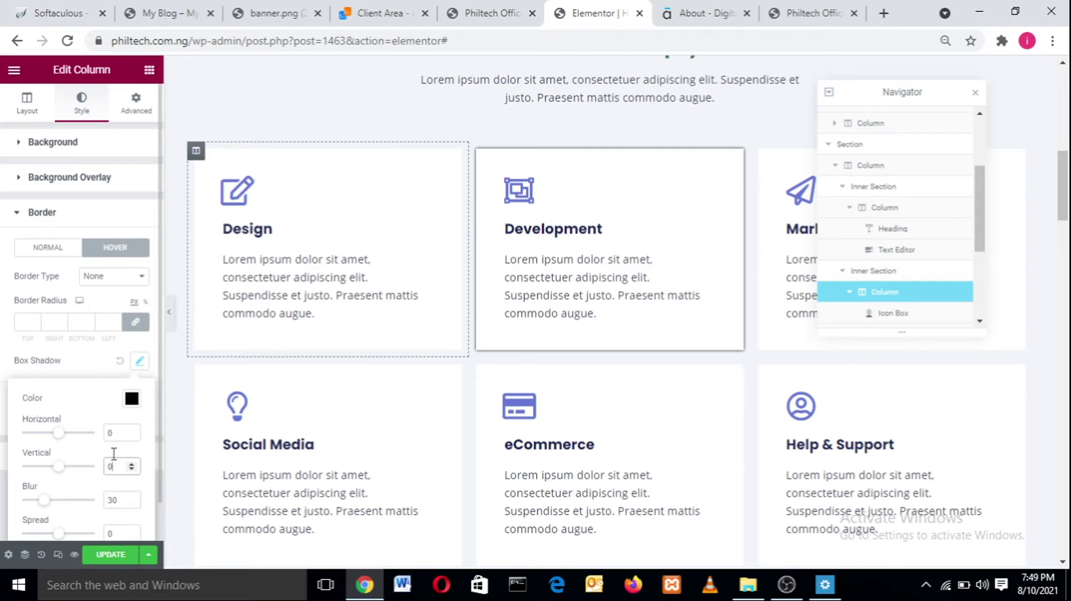
pyautogui.doubleClick(115, 500)
pyautogui.write('5')
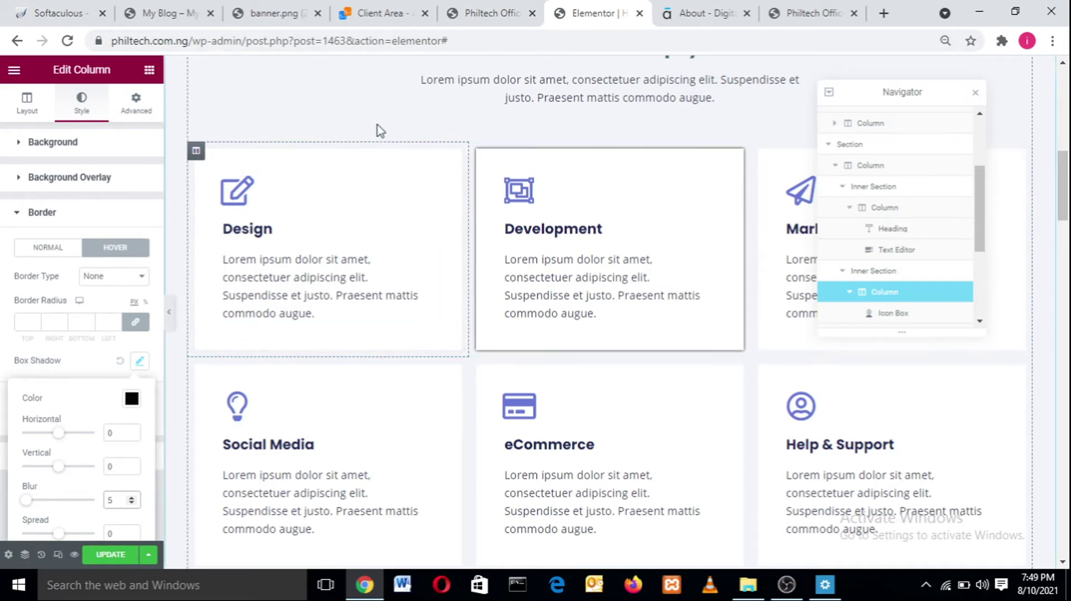
pyautogui.click(107, 250)
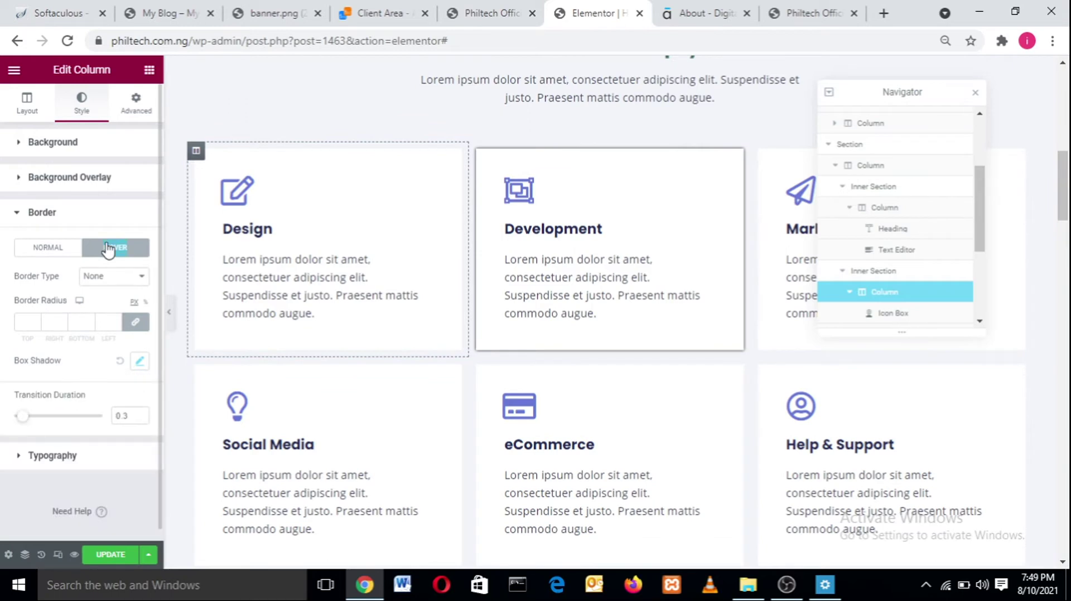
pyautogui.doubleClick(108, 250)
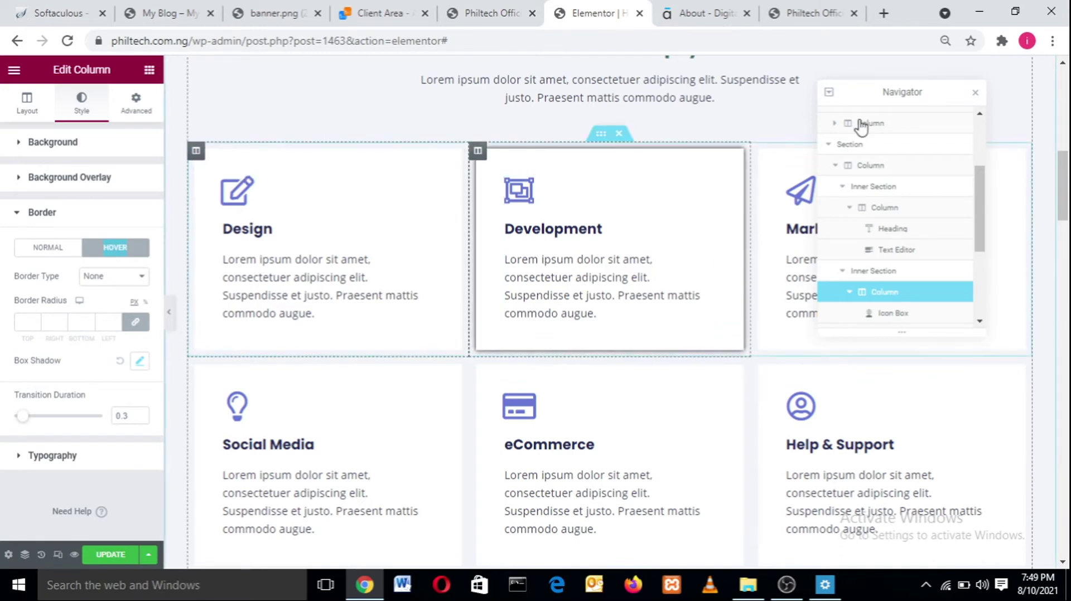
# - Copy the Design column and paste its style onto the Marketing column
pyautogui.moveTo(877, 94); pyautogui.dragTo(1020, 91)
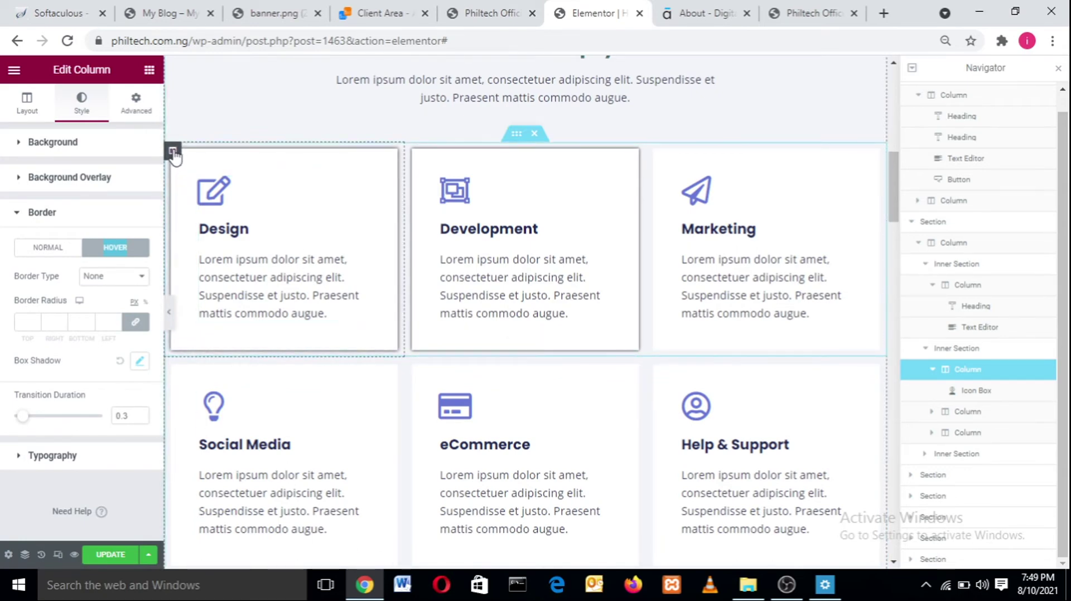
pyautogui.rightClick(173, 155)
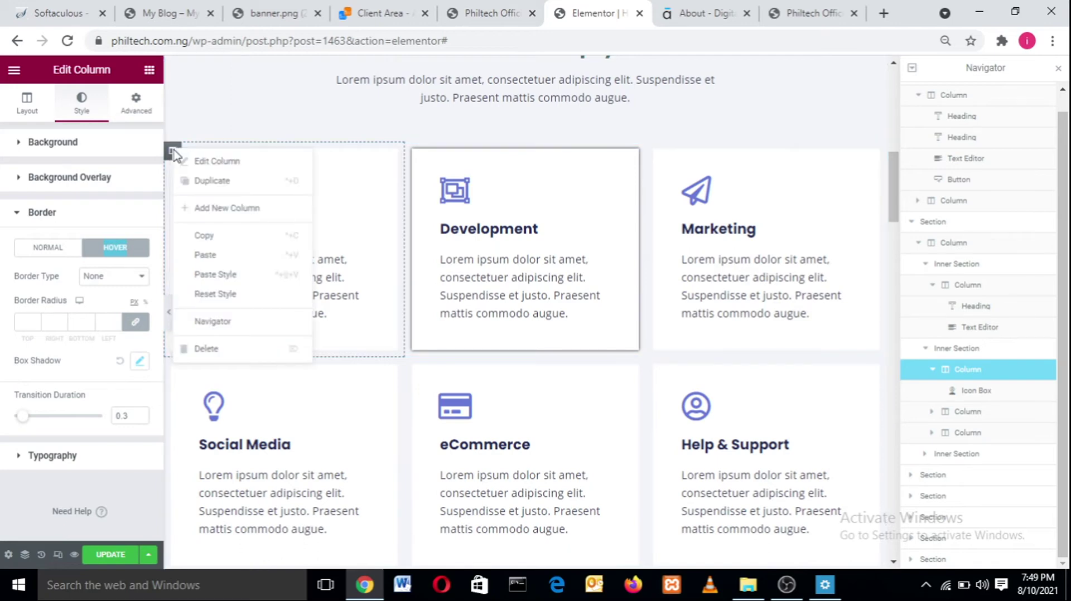
pyautogui.click(215, 236)
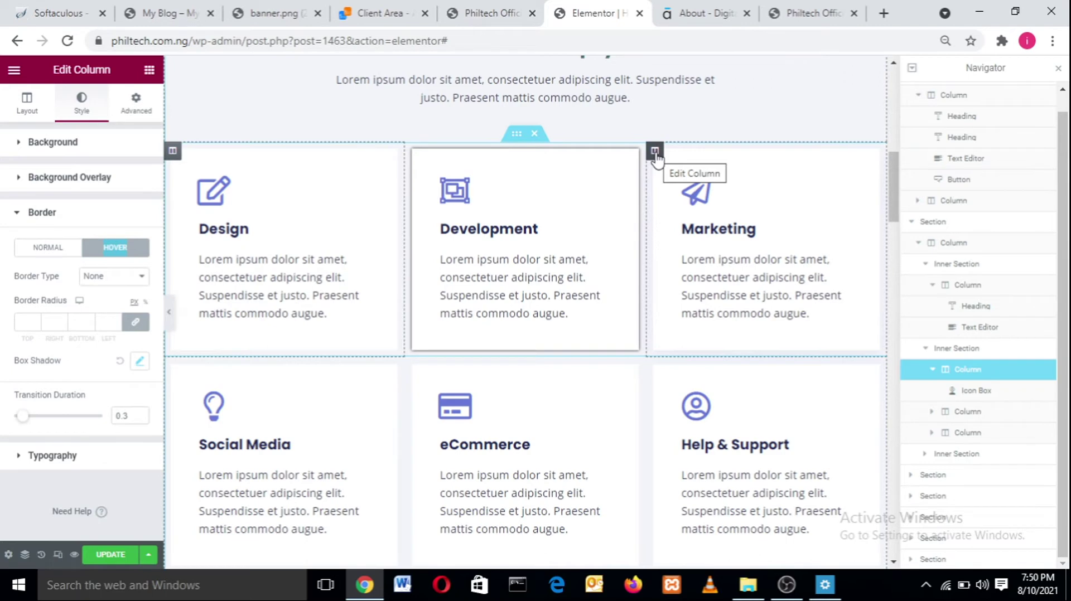
pyautogui.rightClick(655, 152)
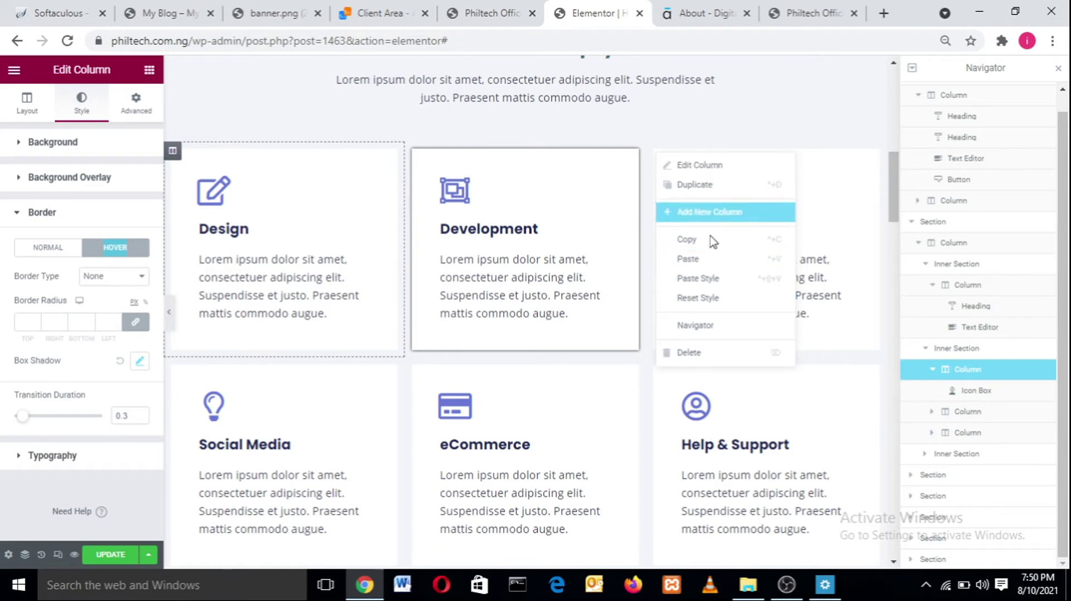
pyautogui.click(703, 286)
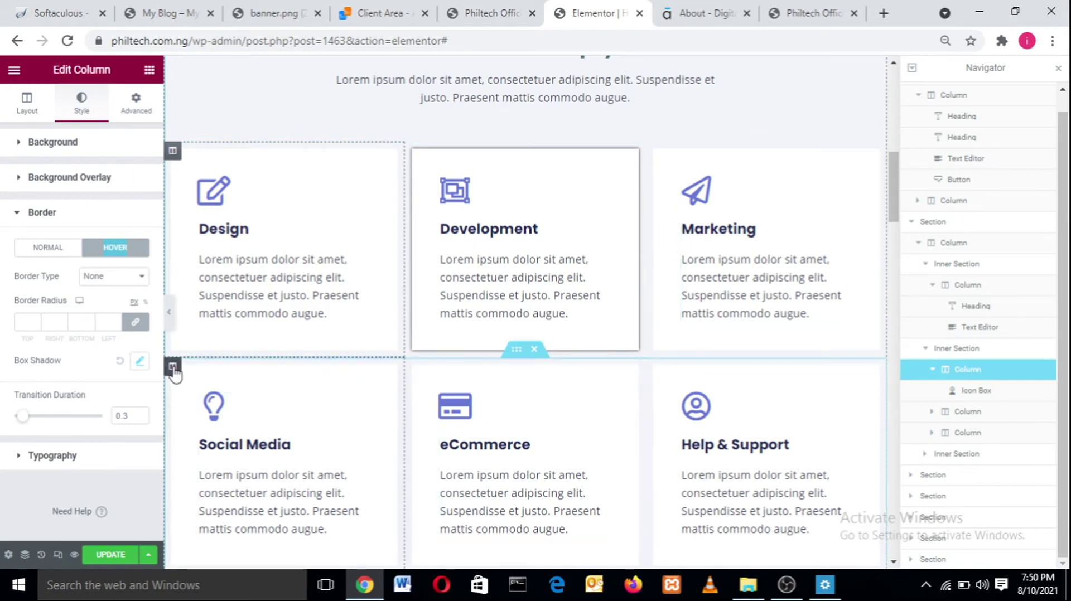
# - Paste the copied style onto the Social Media, eCommerce and Help & Support columns
pyautogui.rightClick(173, 368)
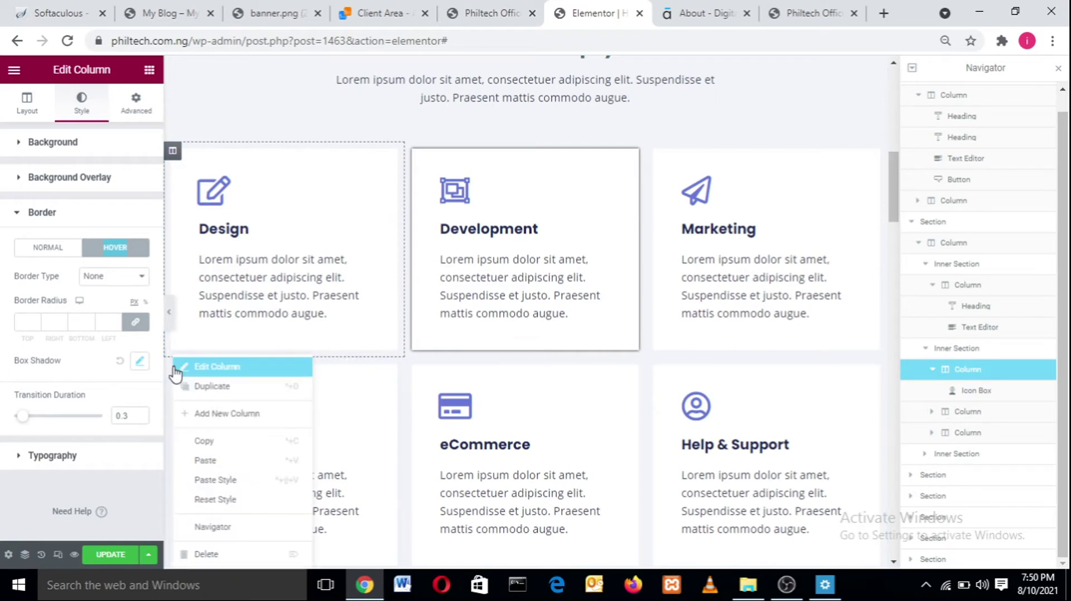
pyautogui.click(212, 482)
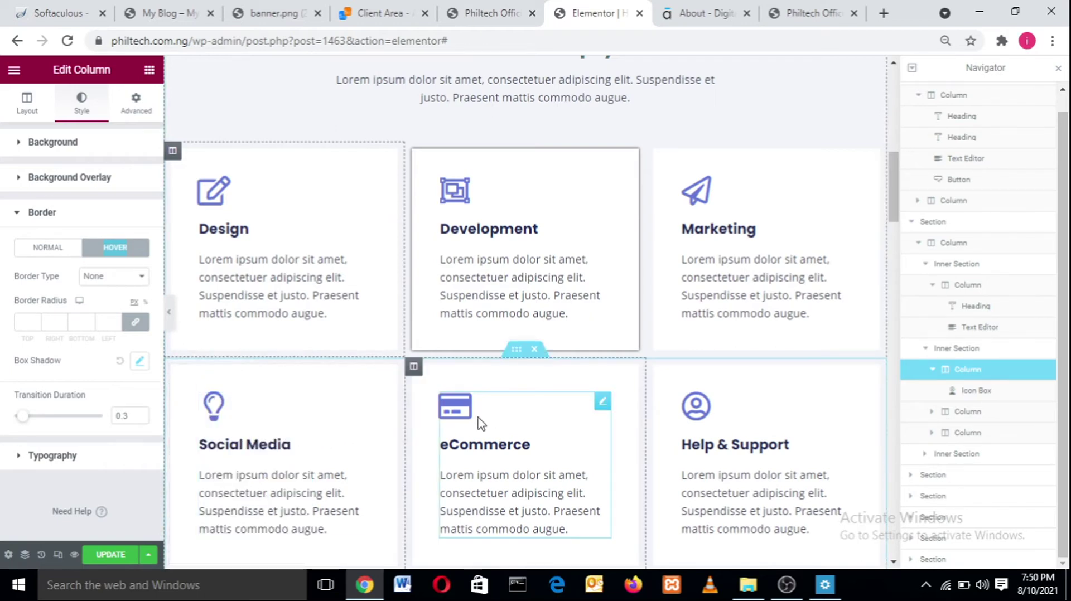
pyautogui.rightClick(413, 367)
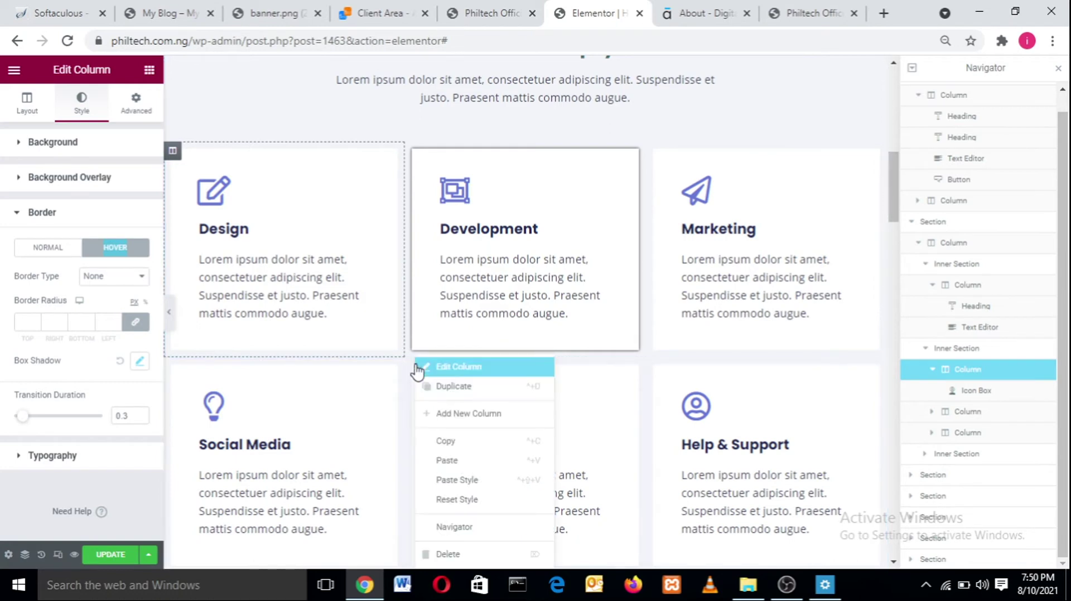
pyautogui.click(453, 479)
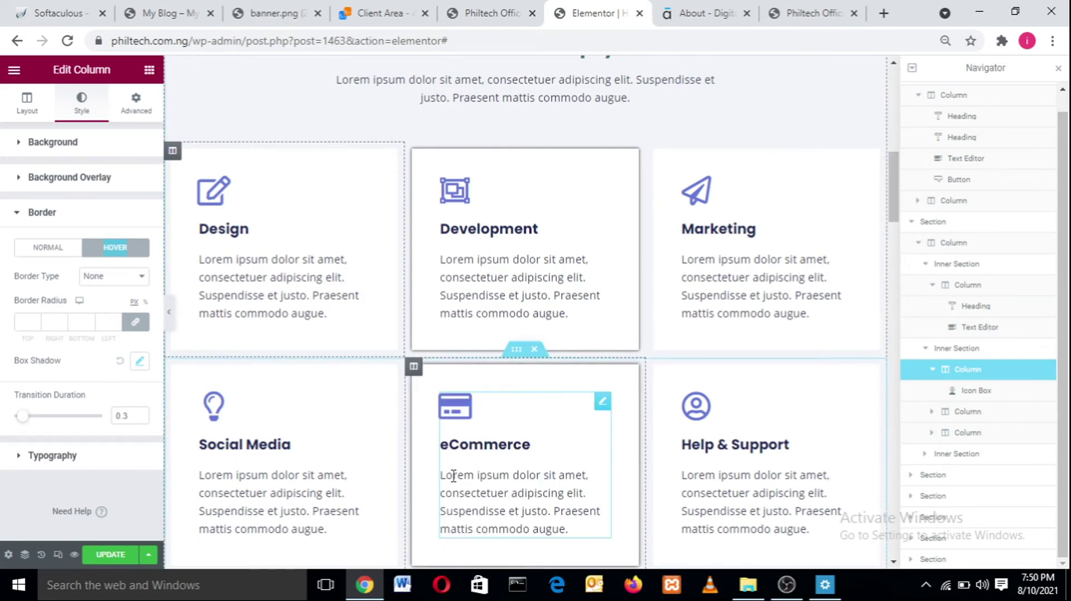
pyautogui.rightClick(655, 368)
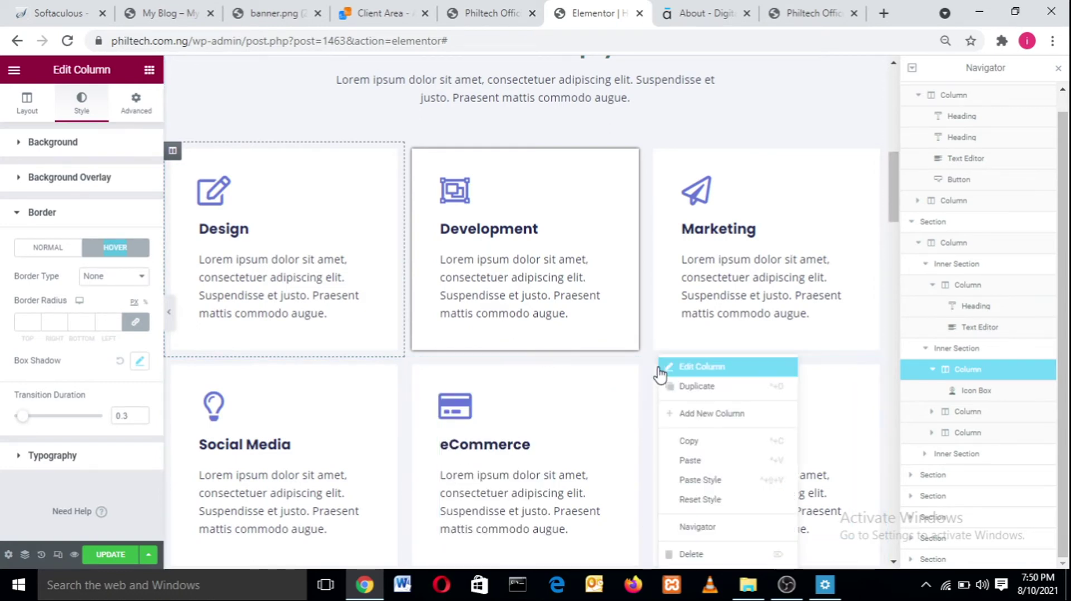
pyautogui.click(714, 485)
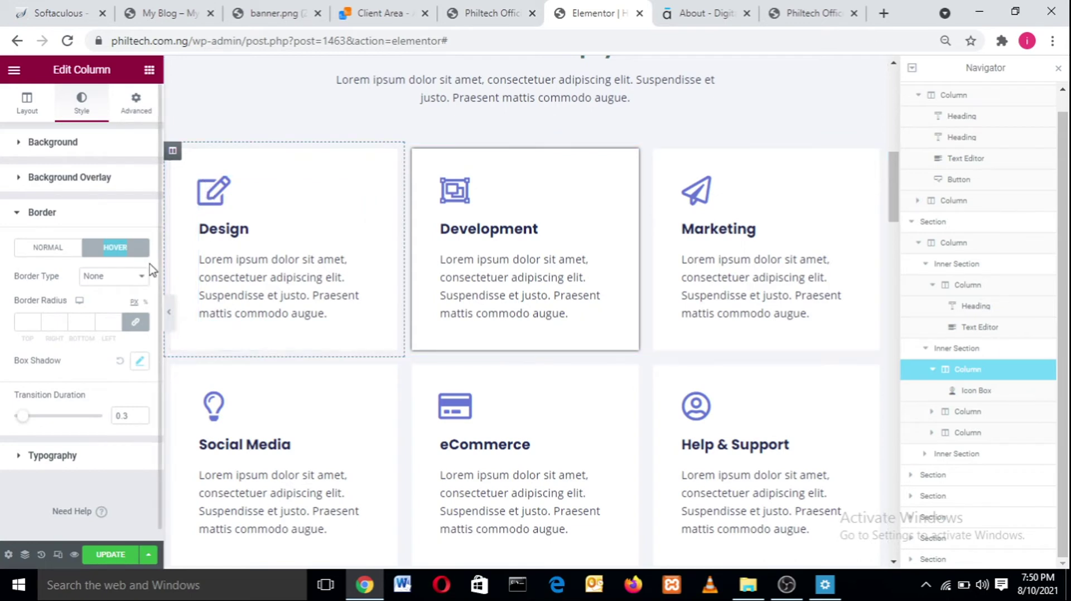
# - Open the Design icon's Icon Library, search 'locat' and browse the Regular icons
pyautogui.click(237, 237)
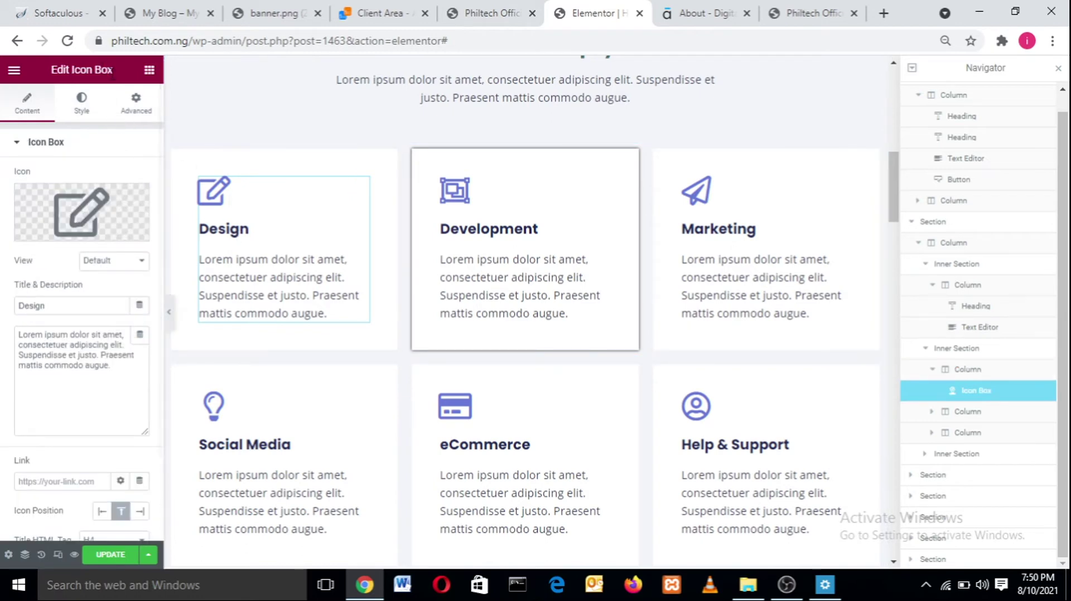
pyautogui.moveTo(121, 78); pyautogui.dragTo(61, 55)
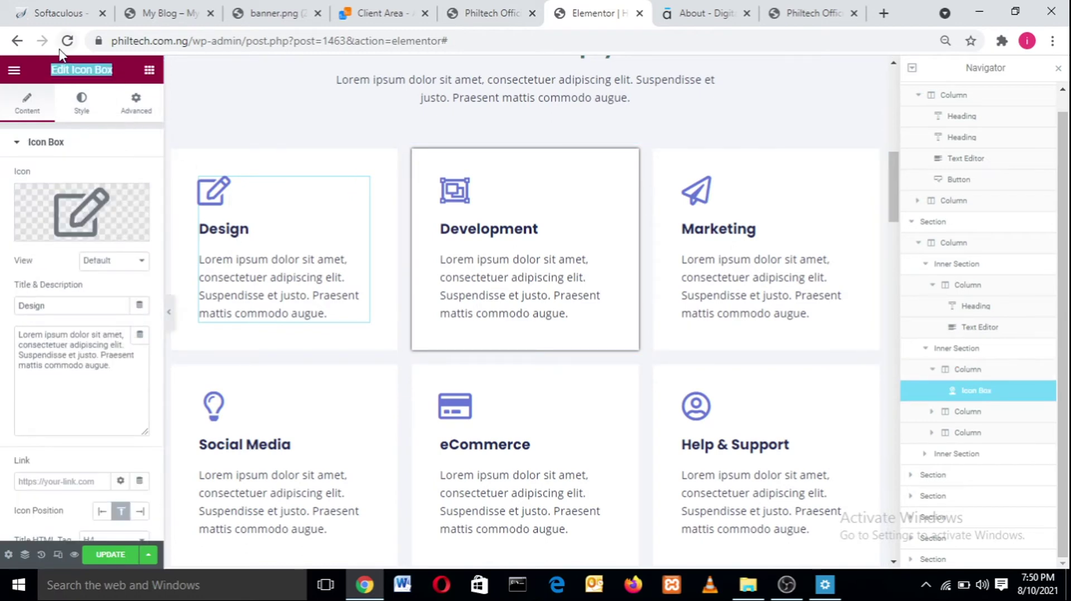
pyautogui.click(87, 206)
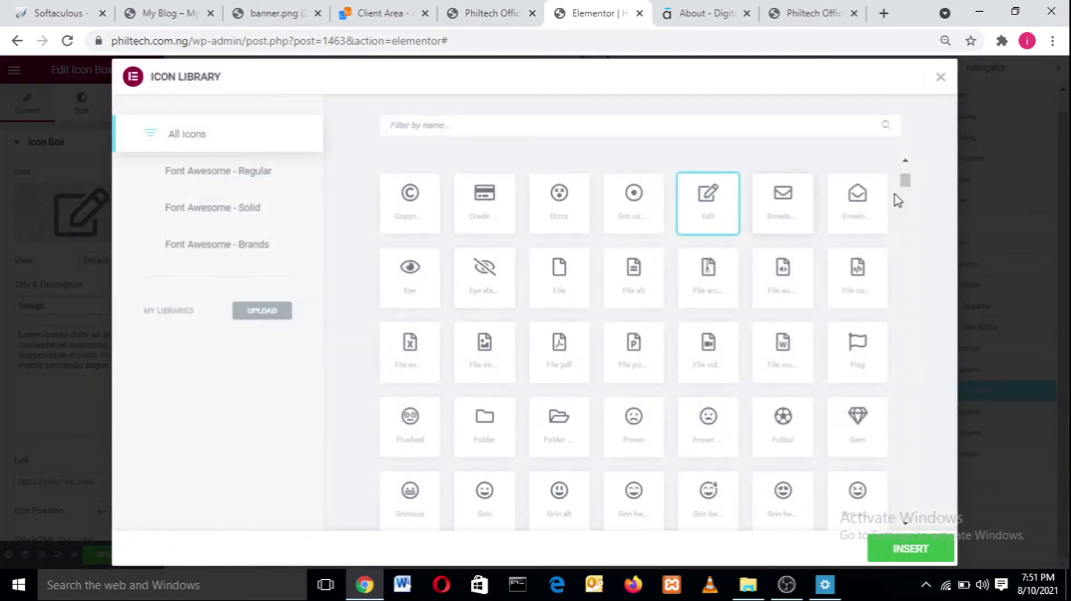
pyautogui.moveTo(904, 180); pyautogui.dragTo(905, 372)
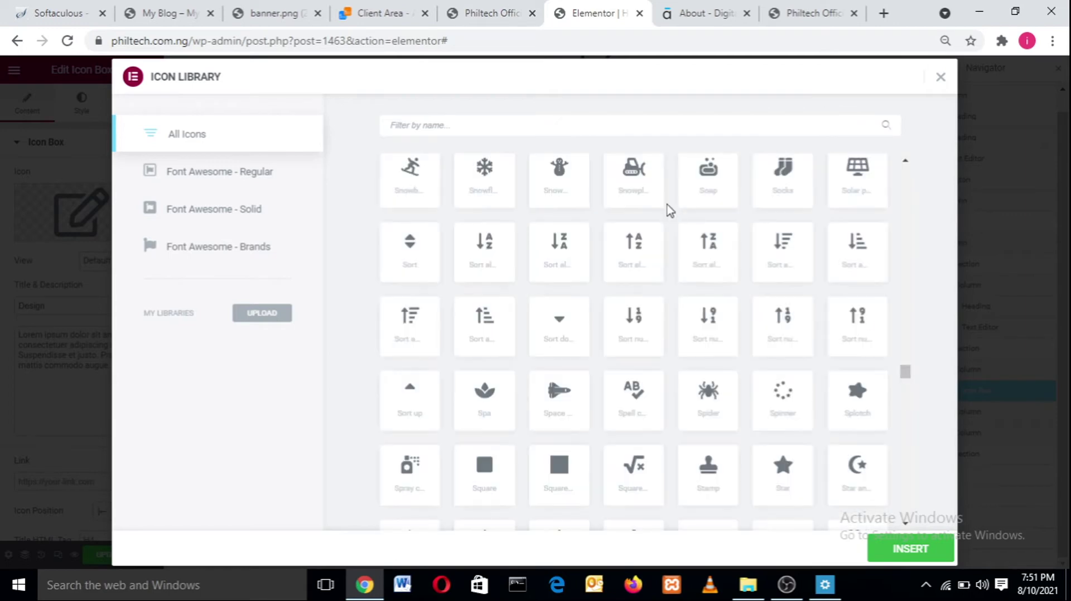
pyautogui.click(535, 131)
pyautogui.write('locat')
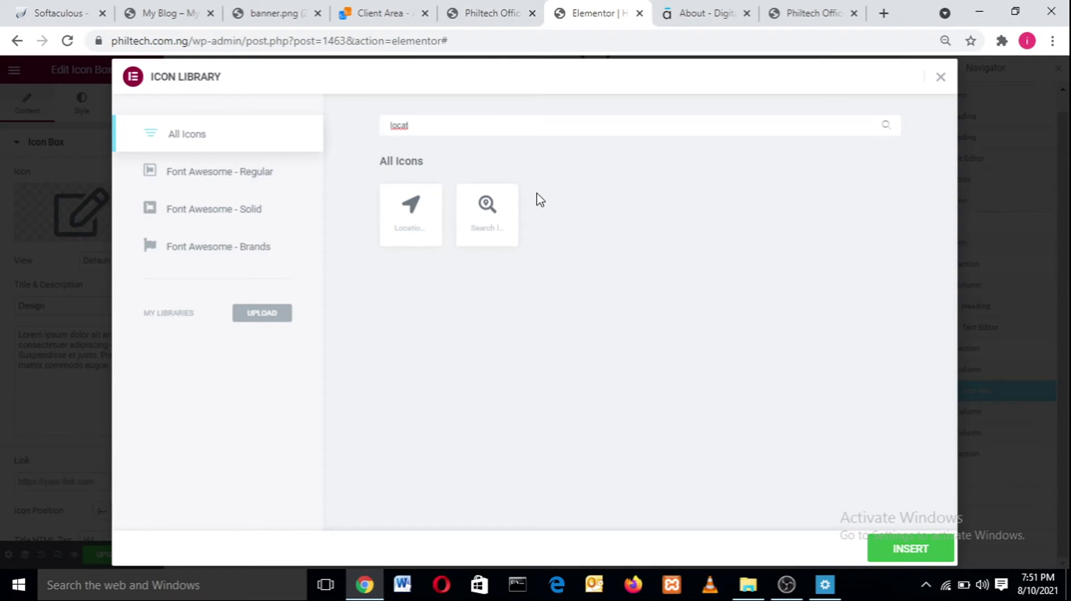
pyautogui.click(248, 174)
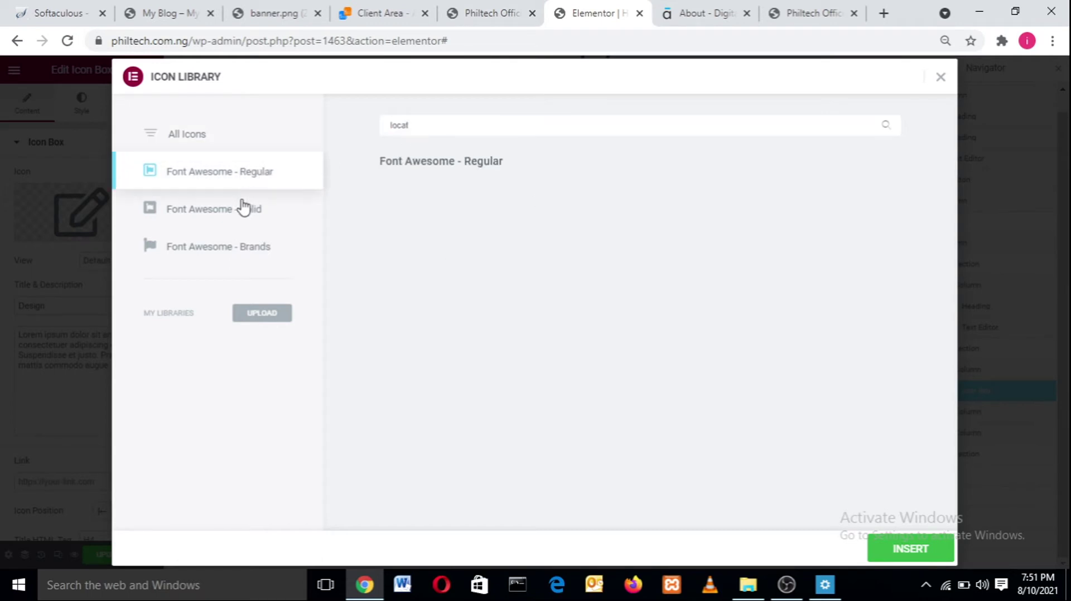
pyautogui.click(243, 208)
pyautogui.click(239, 244)
pyautogui.click(241, 174)
pyautogui.moveTo(408, 125); pyautogui.dragTo(345, 126)
pyautogui.press('BackSpace')
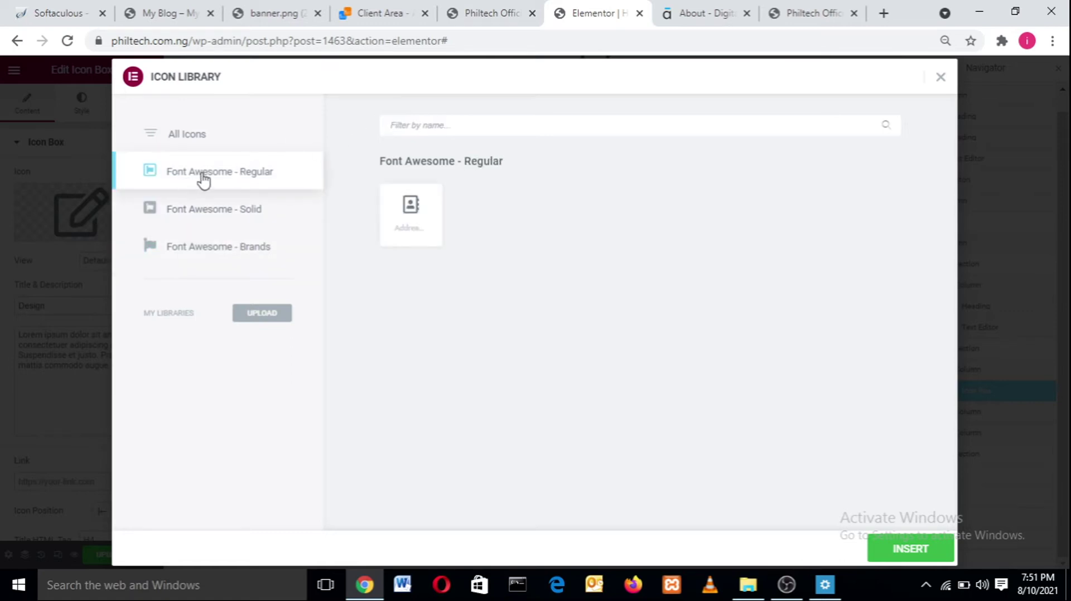
# - Browse the Solid and Brands sets, then insert the calendar-check icon into the Design card
pyautogui.click(215, 215)
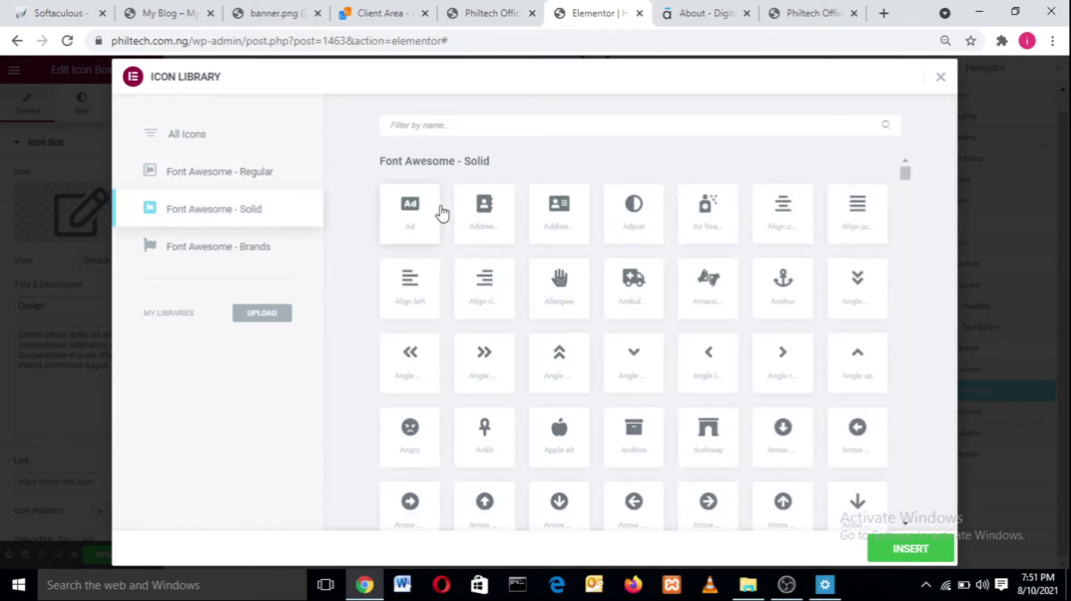
pyautogui.click(283, 244)
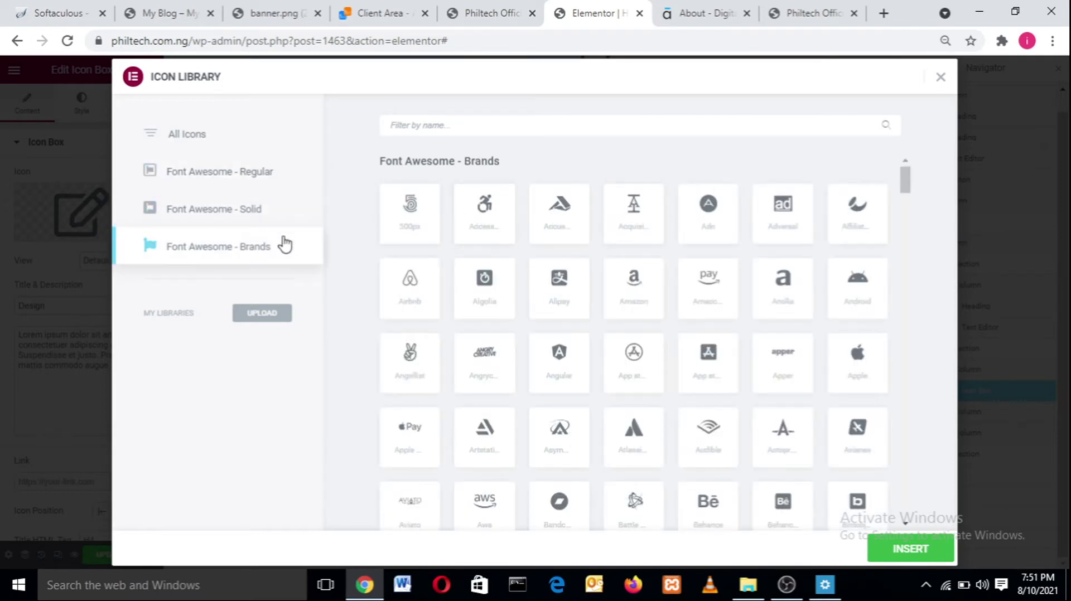
pyautogui.scroll(-2, 902, 313)
pyautogui.scroll(-15, 902, 312)
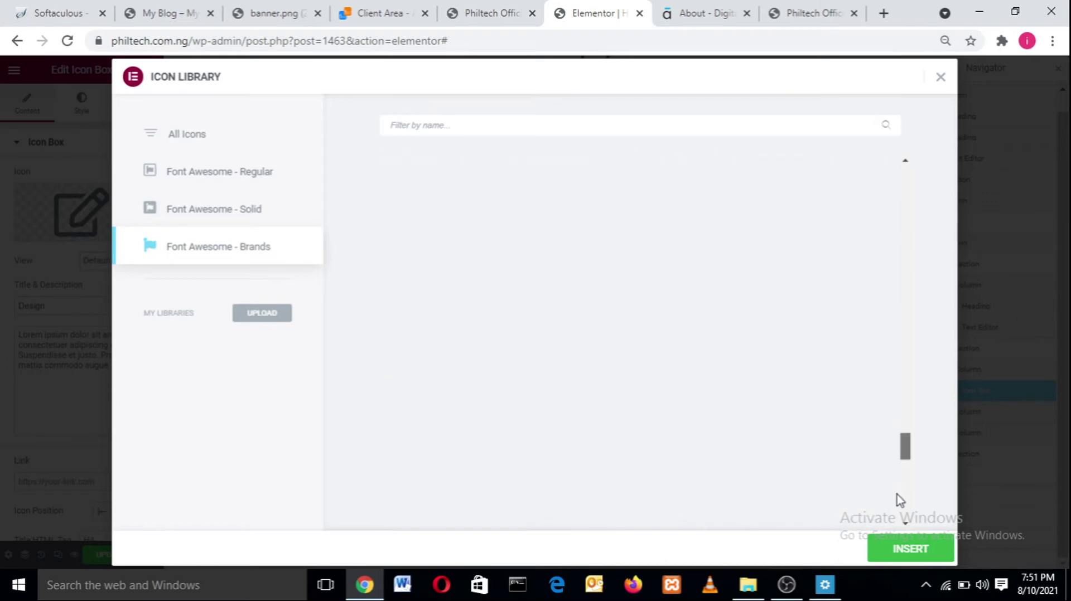
pyautogui.click(179, 146)
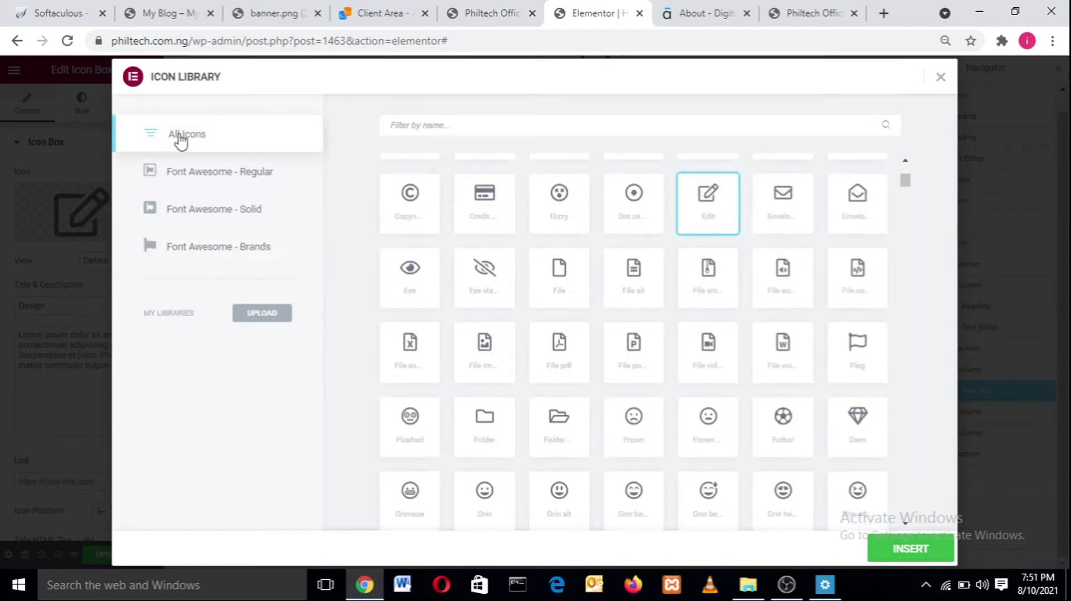
pyautogui.click(427, 130)
pyautogui.write('djd')
pyautogui.press('BackSpace')
pyautogui.press('BackSpace')
pyautogui.press('BackSpace')
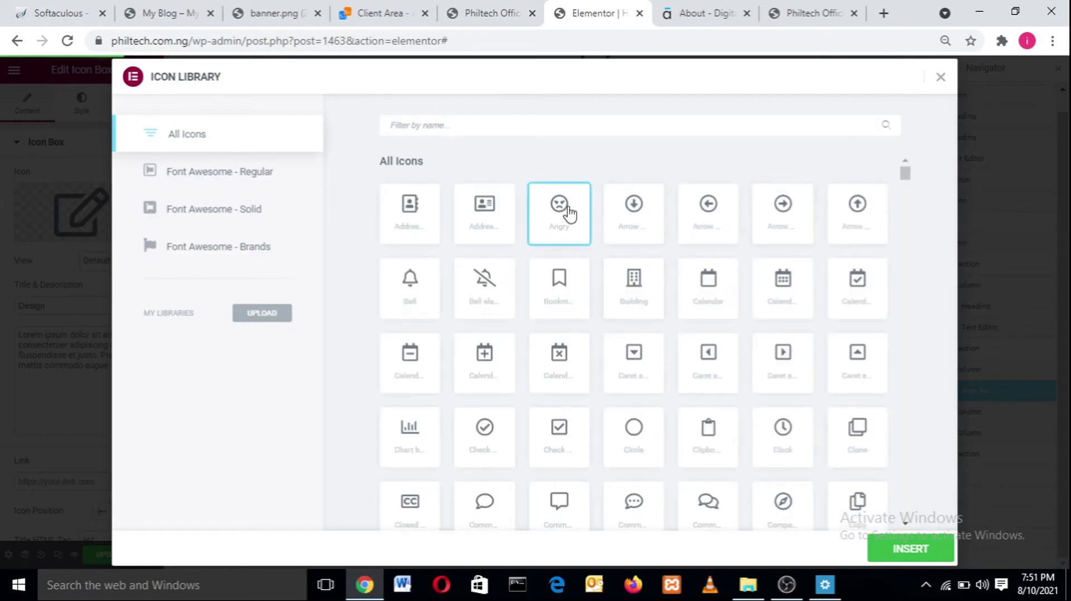
pyautogui.click(636, 207)
pyautogui.click(731, 210)
pyautogui.click(786, 215)
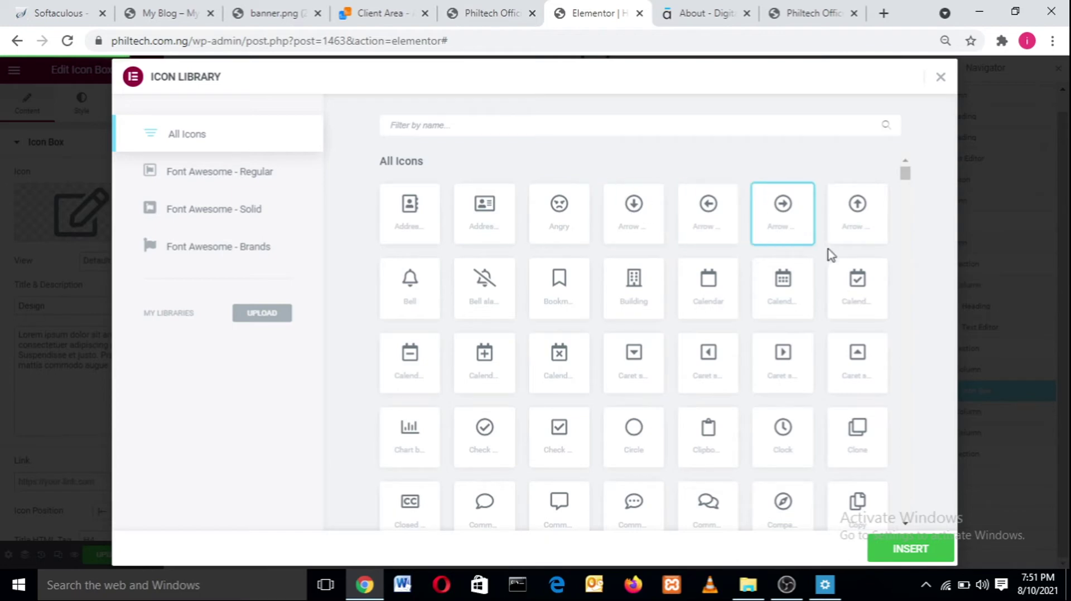
pyautogui.click(861, 304)
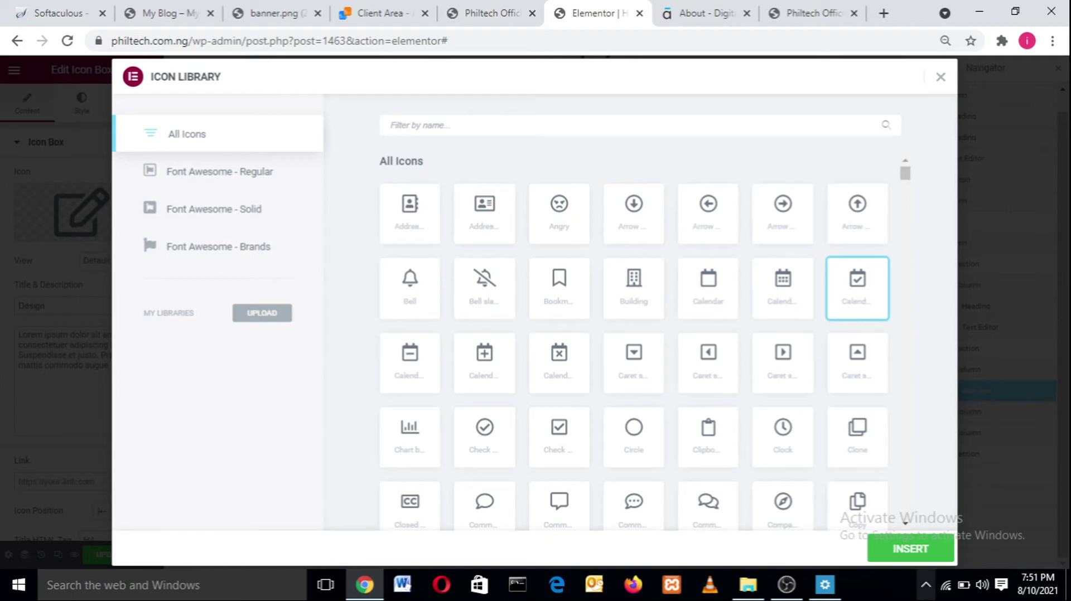
pyautogui.click(904, 550)
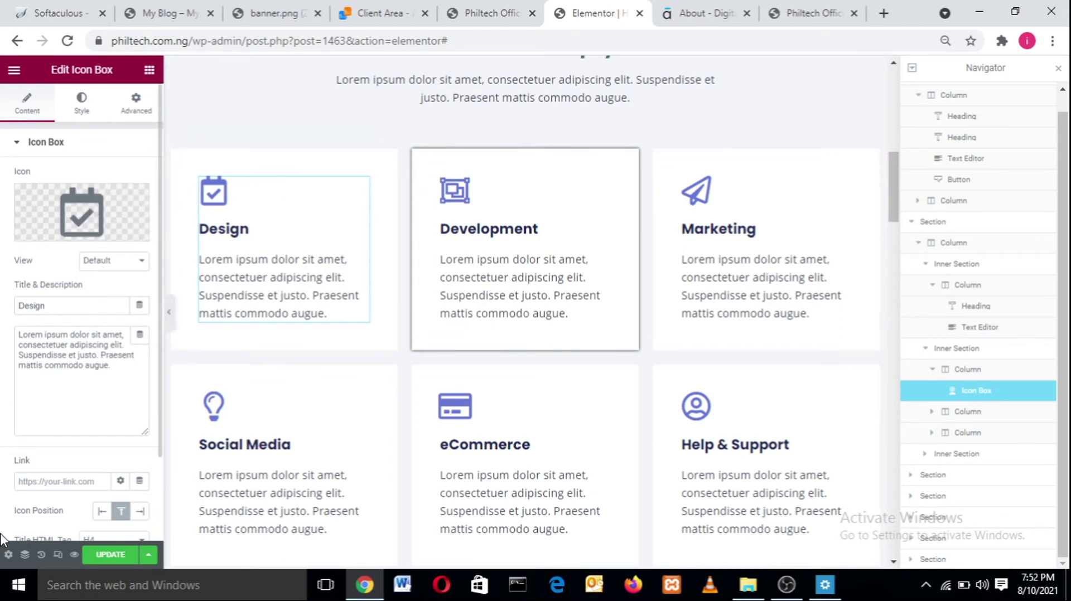
# - Retitle the first card from 'Design' to 'Calender' and select its description text
pyautogui.moveTo(61, 303); pyautogui.dragTo(1, 314)
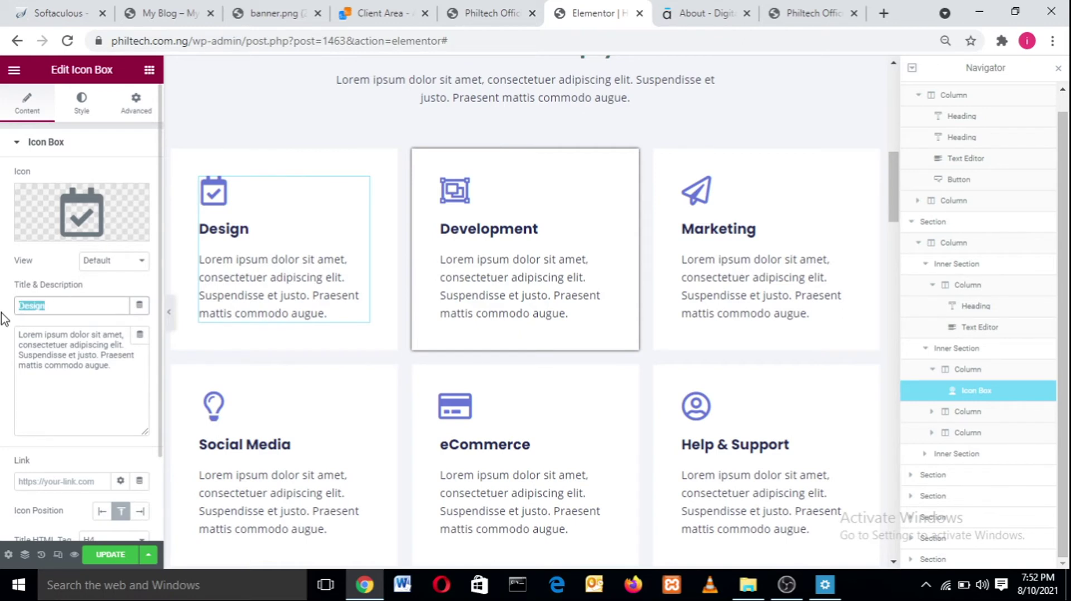
pyautogui.write('Calender')
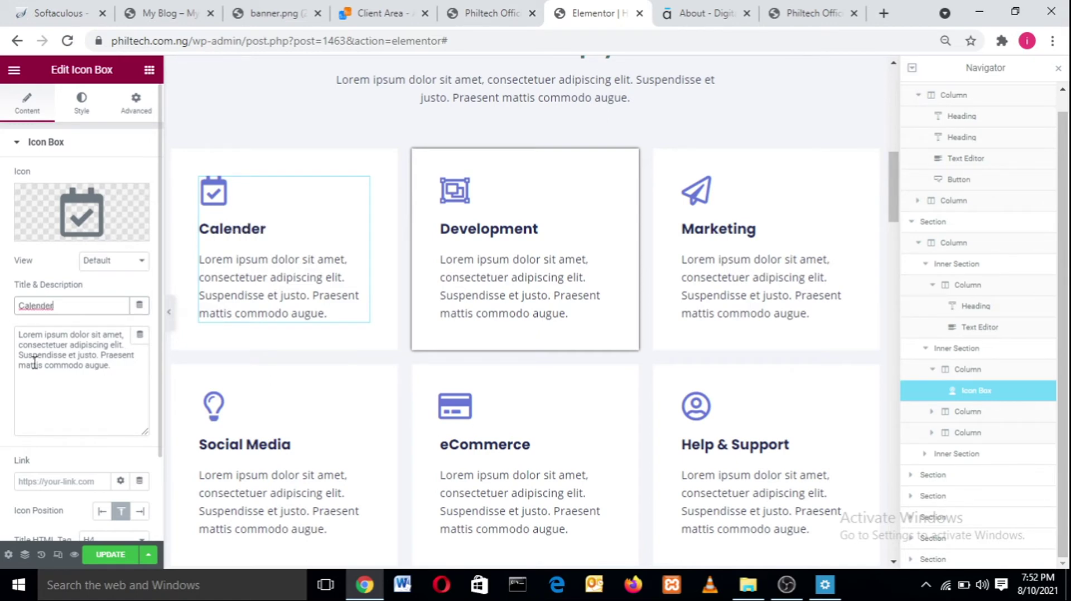
pyautogui.moveTo(111, 366); pyautogui.dragTo(12, 337)
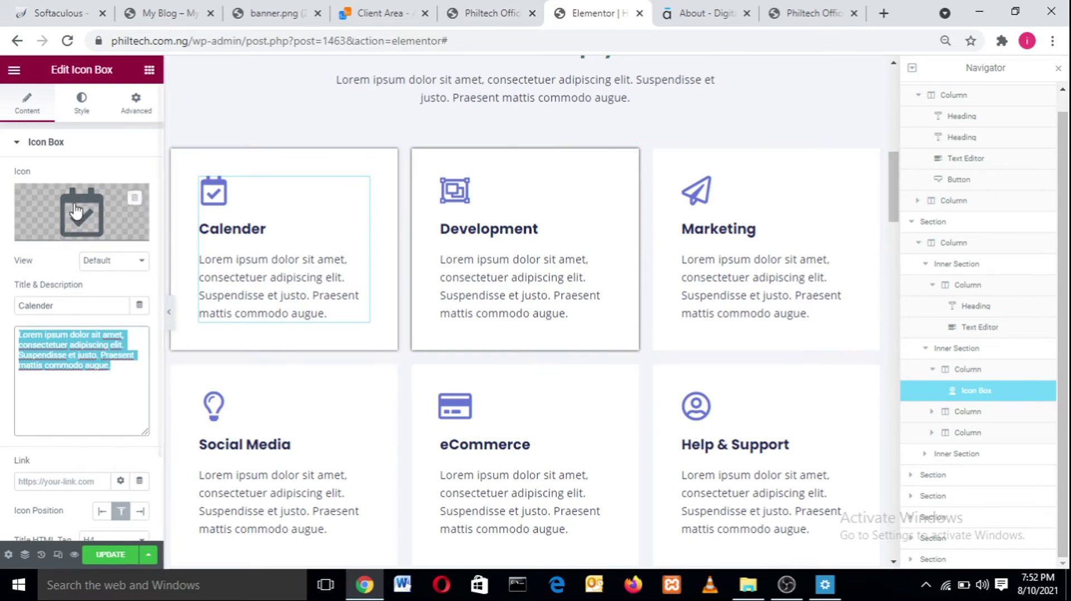
pyautogui.click(83, 104)
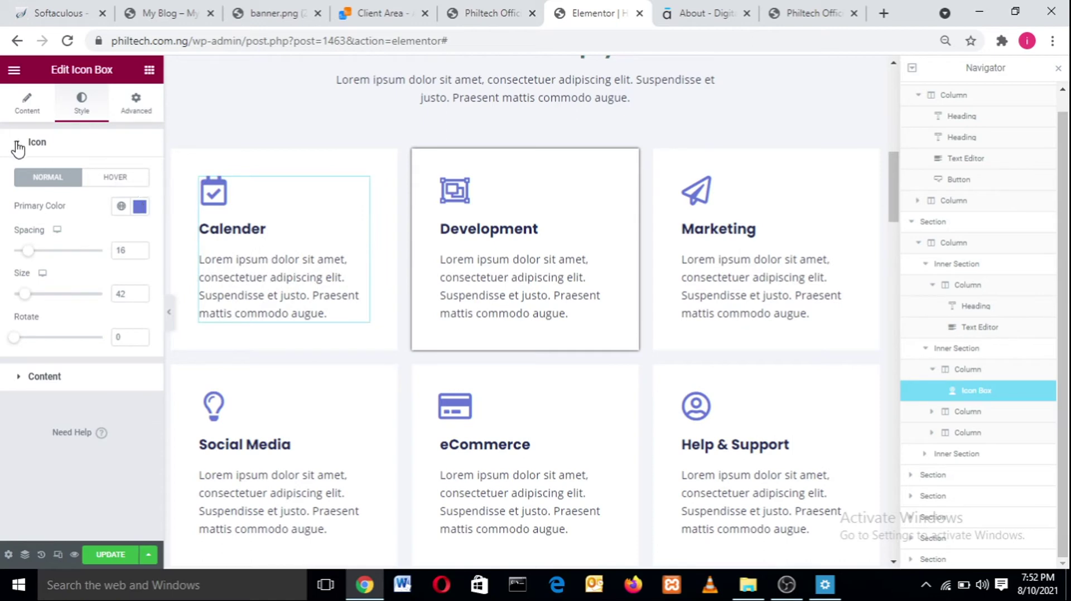
# - Try black, dark blue and dark purple as the Calender icon's primary colour
pyautogui.click(18, 147)
pyautogui.click(18, 145)
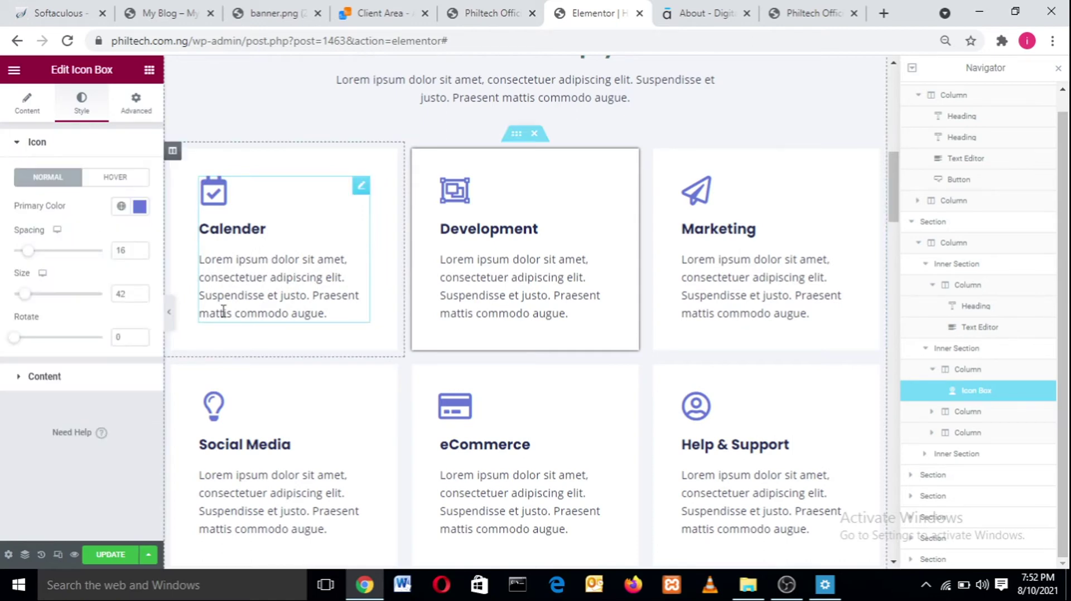
pyautogui.click(140, 207)
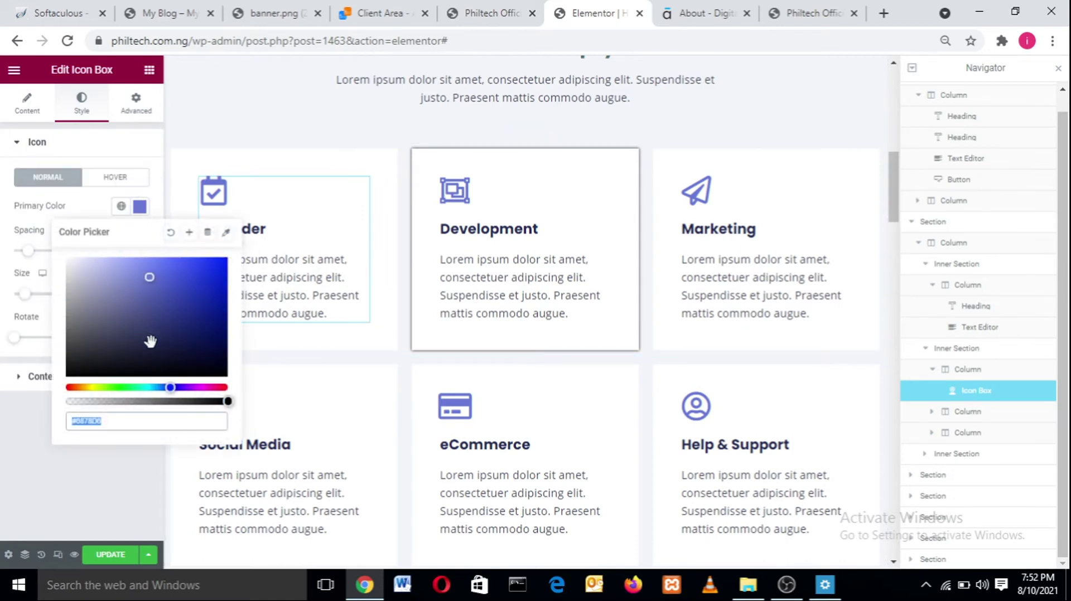
pyautogui.moveTo(148, 342); pyautogui.dragTo(239, 413)
pyautogui.moveTo(202, 377); pyautogui.dragTo(114, 331)
pyautogui.click(199, 387)
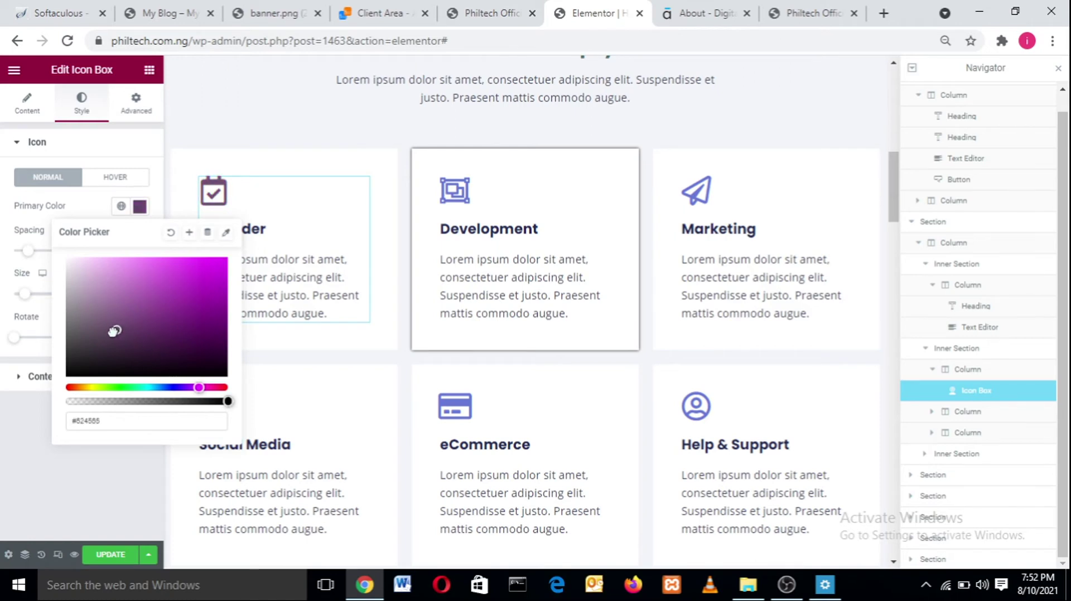
pyautogui.click(39, 447)
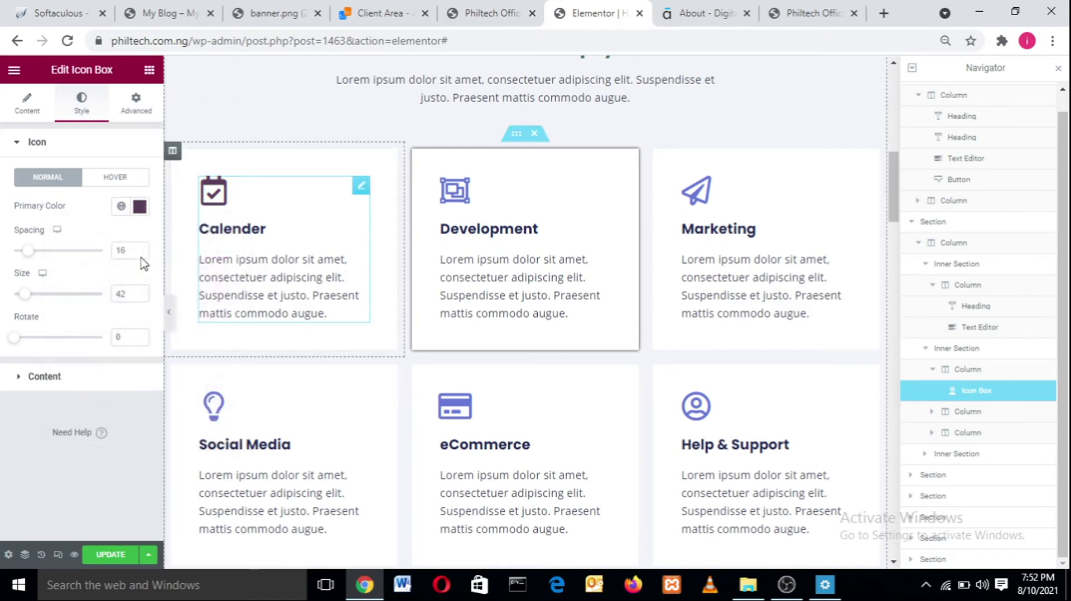
# - Change the Calender icon's primary colour to a bright blue
pyautogui.click(140, 207)
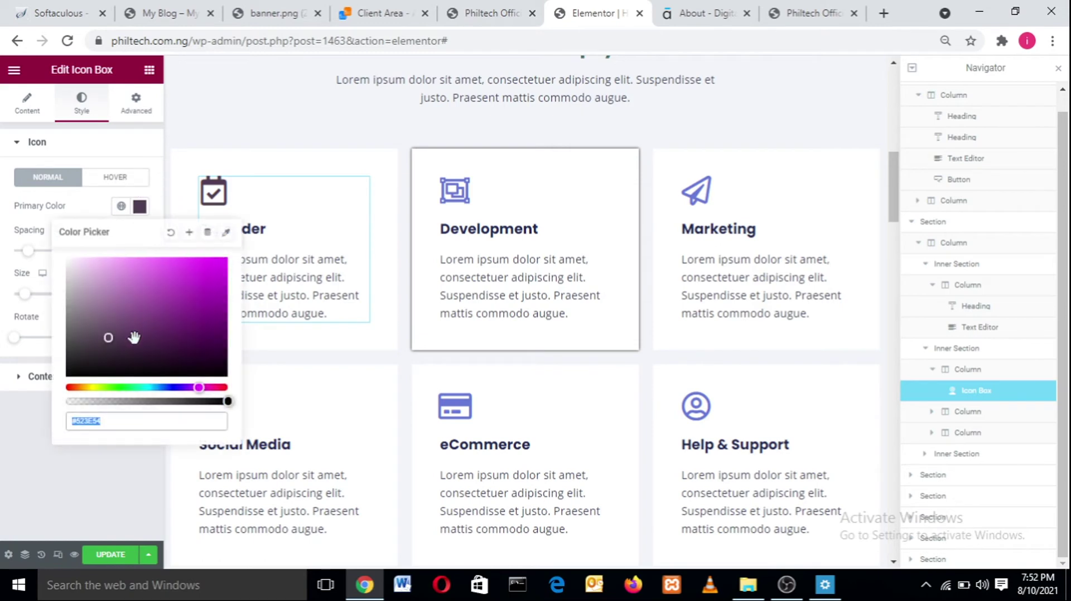
pyautogui.moveTo(154, 387); pyautogui.dragTo(159, 386)
pyautogui.moveTo(119, 344); pyautogui.dragTo(160, 354)
pyautogui.click(164, 386)
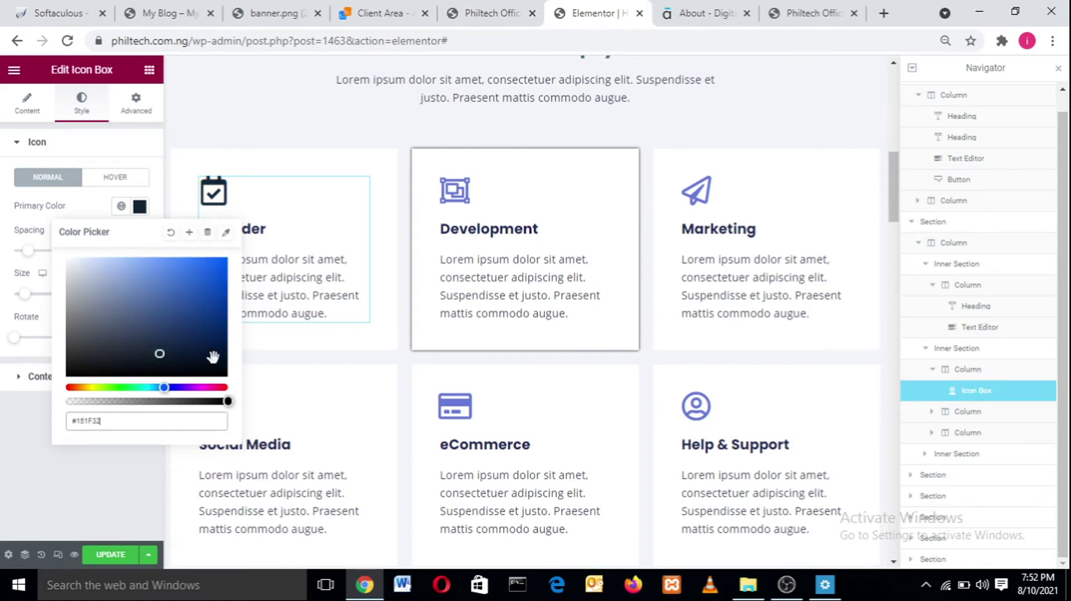
pyautogui.click(174, 386)
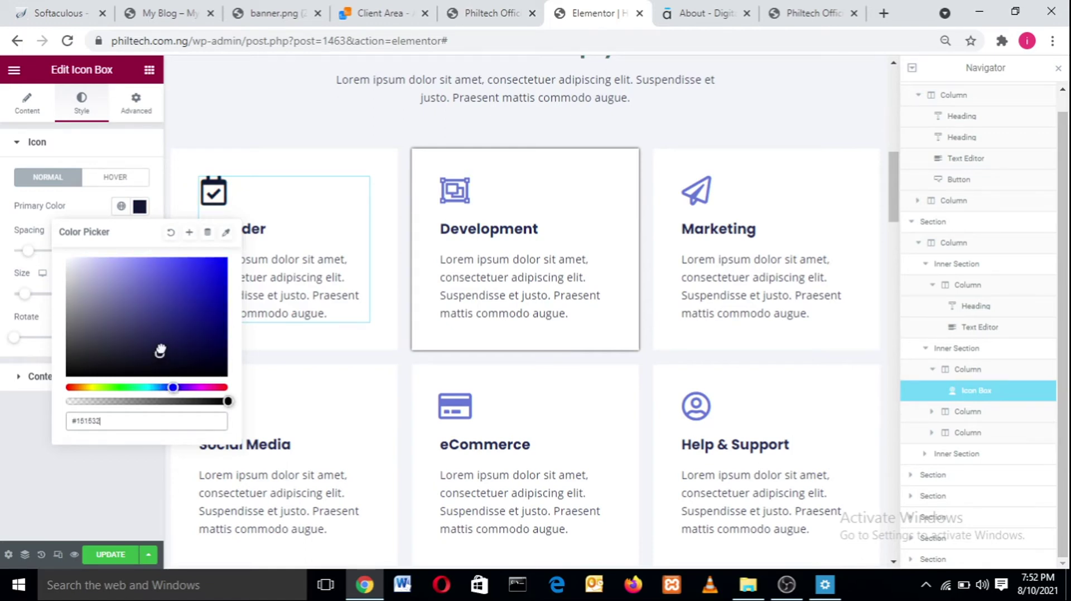
pyautogui.moveTo(160, 350); pyautogui.dragTo(227, 288)
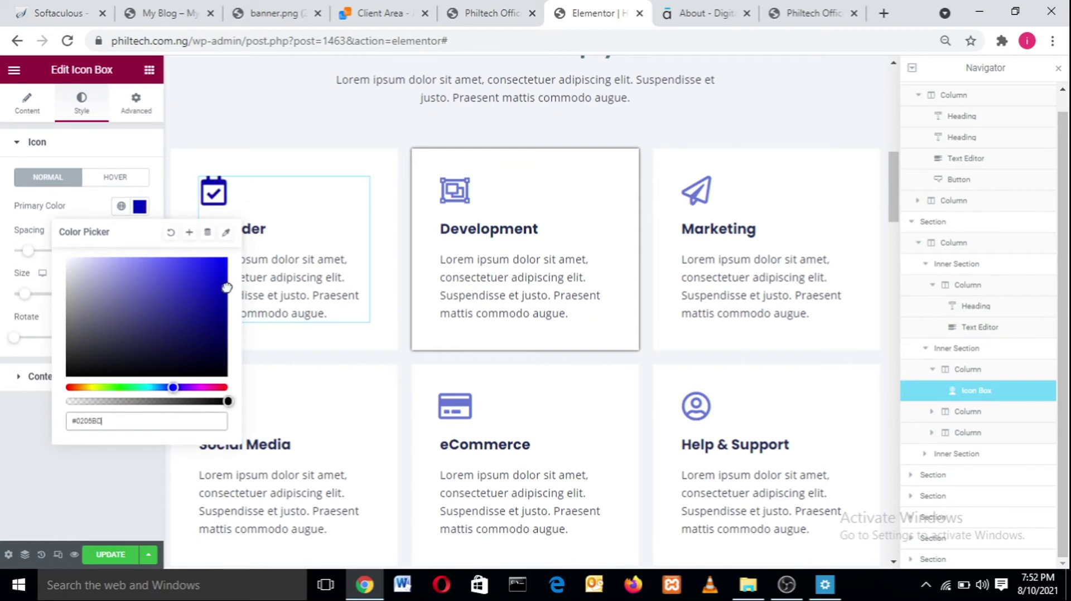
pyautogui.click(21, 419)
# - Set the icon's spacing to 13 and its size to 37
pyautogui.moveTo(30, 252); pyautogui.dragTo(105, 267)
pyautogui.moveTo(25, 274)
pyautogui.mouseDown()
pyautogui.moveTo(3, 278)
pyautogui.moveTo(31, 297)
pyautogui.moveTo(110, 296)
pyautogui.moveTo(22, 281)
pyautogui.mouseUp()
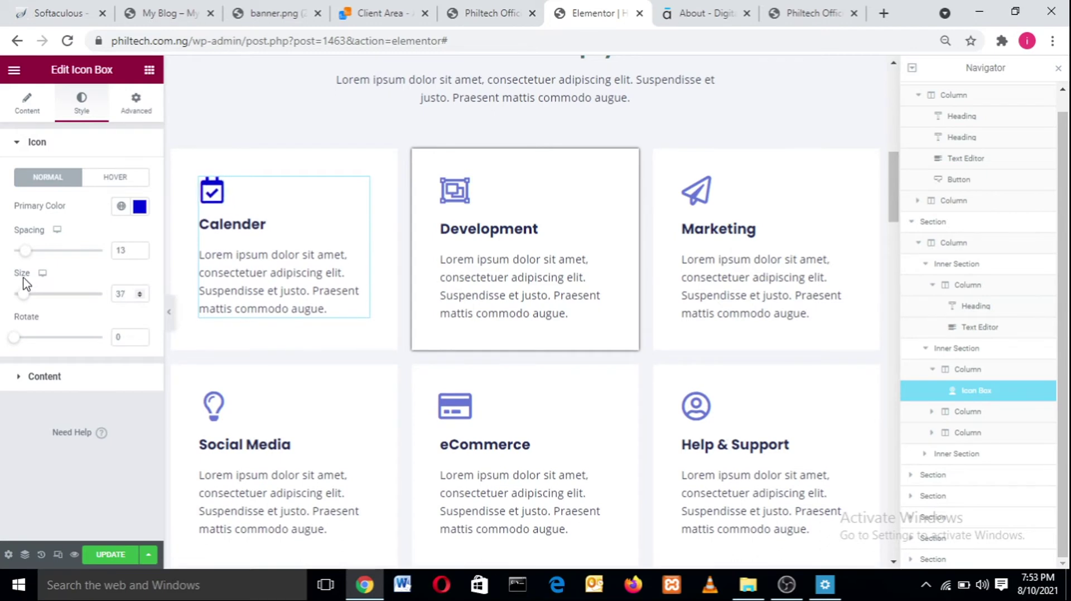
pyautogui.moveTo(12, 339); pyautogui.dragTo(4, 319)
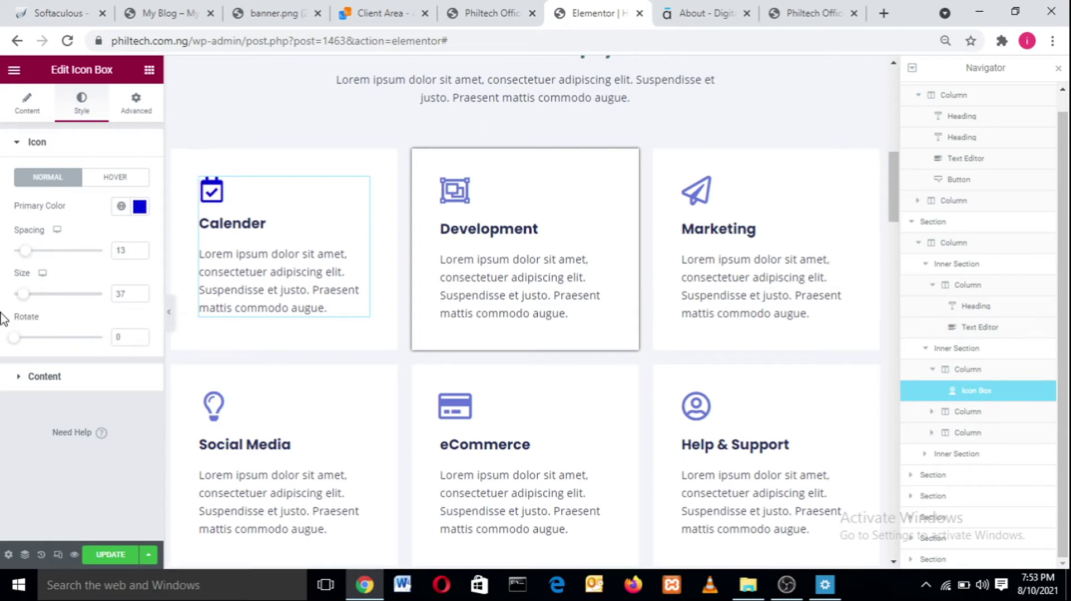
# - Set the Calender card's title colour to black (#000000)
pyautogui.click(21, 143)
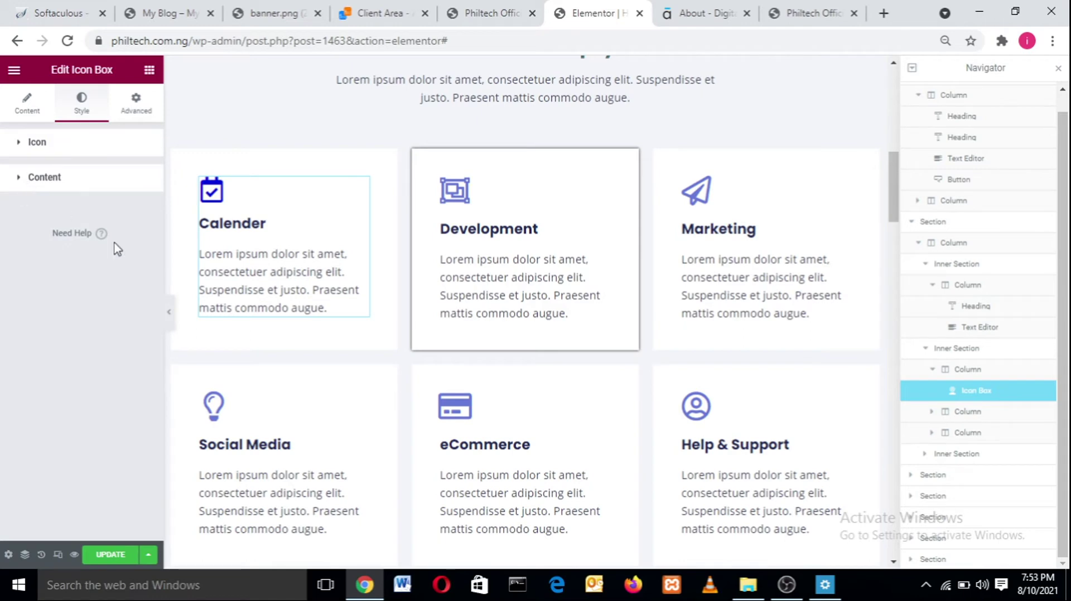
pyautogui.doubleClick(241, 219)
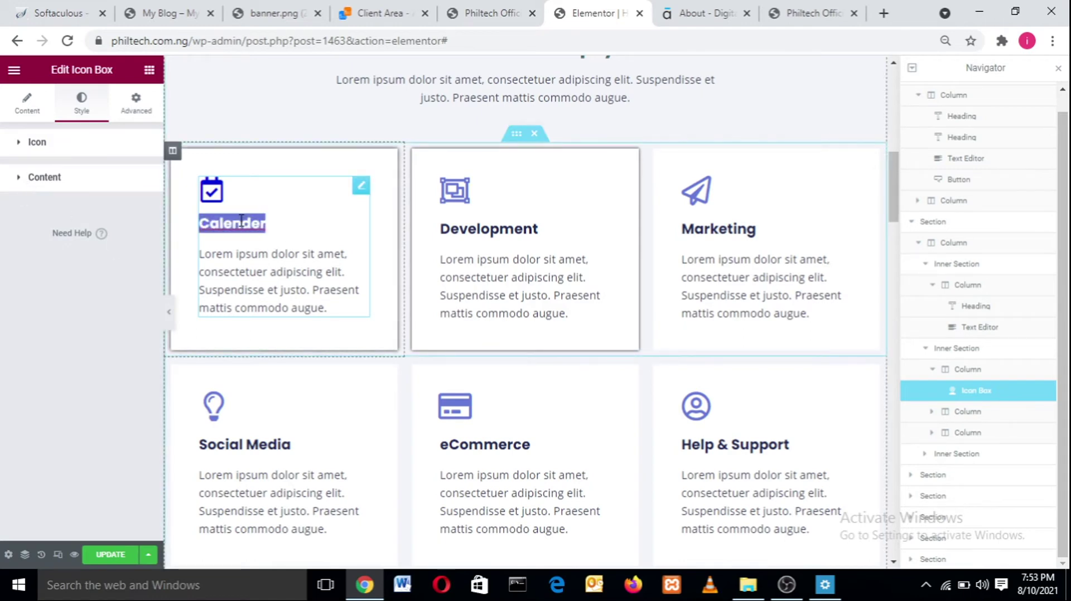
pyautogui.click(248, 284)
pyautogui.doubleClick(234, 290)
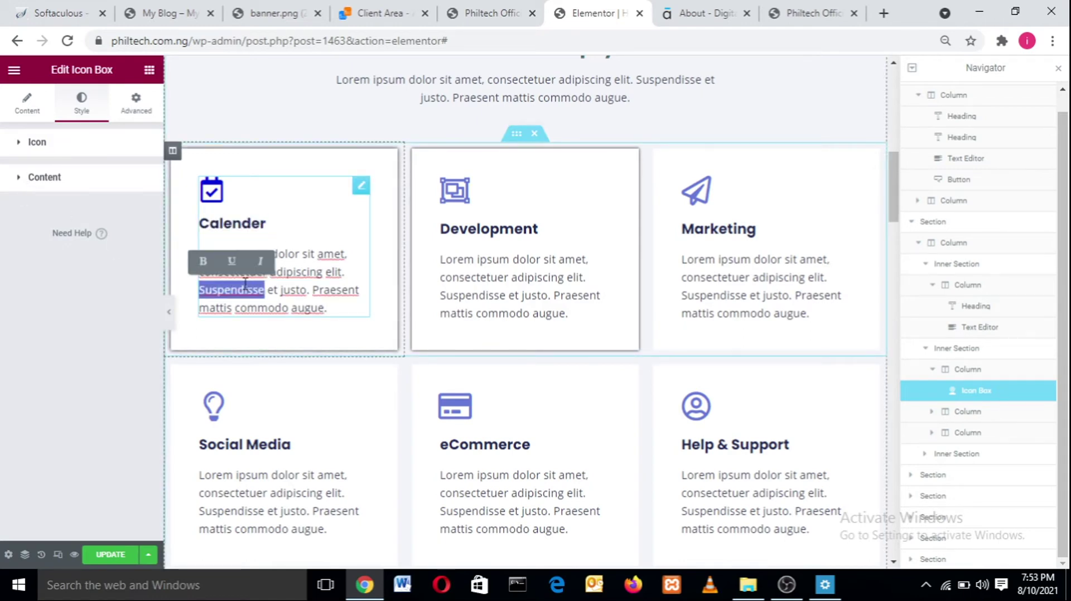
pyautogui.click(18, 177)
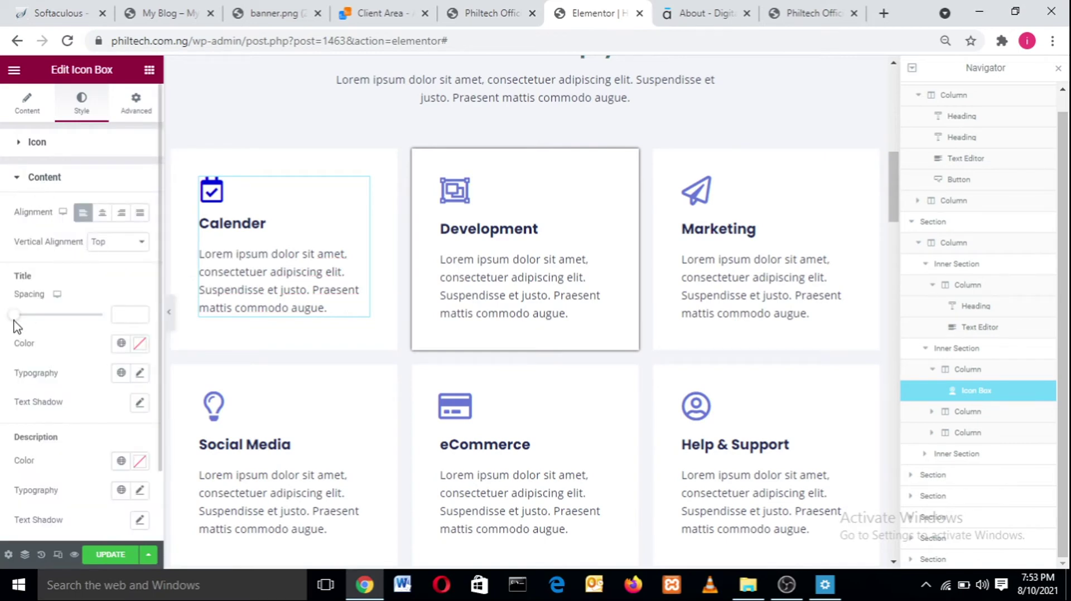
pyautogui.click(140, 346)
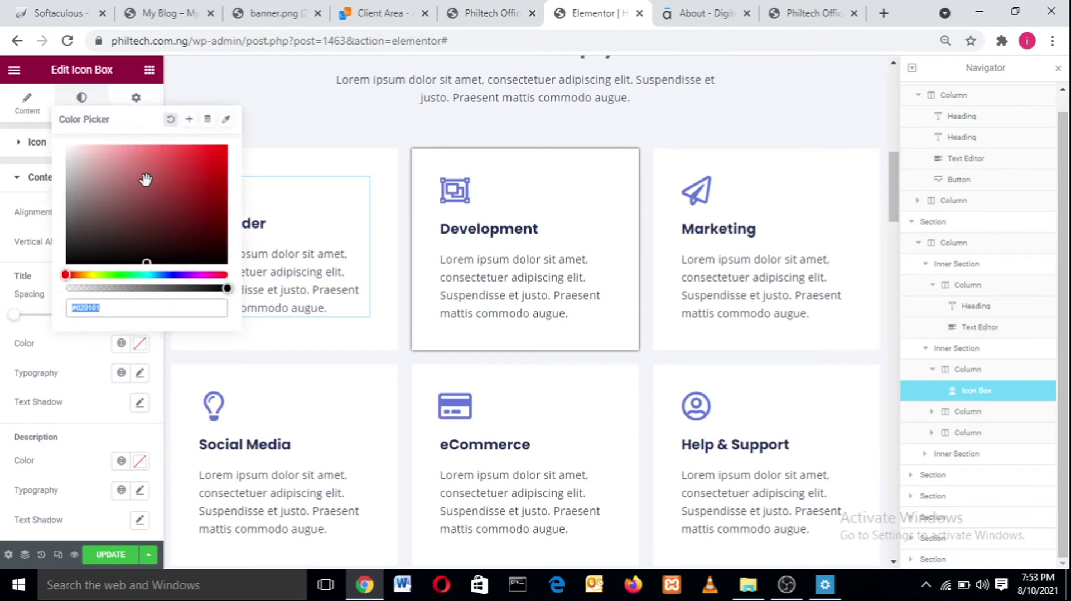
pyautogui.click(218, 146)
pyautogui.moveTo(218, 146)
pyautogui.mouseDown()
pyautogui.moveTo(148, 182)
pyautogui.moveTo(214, 160)
pyautogui.mouseUp()
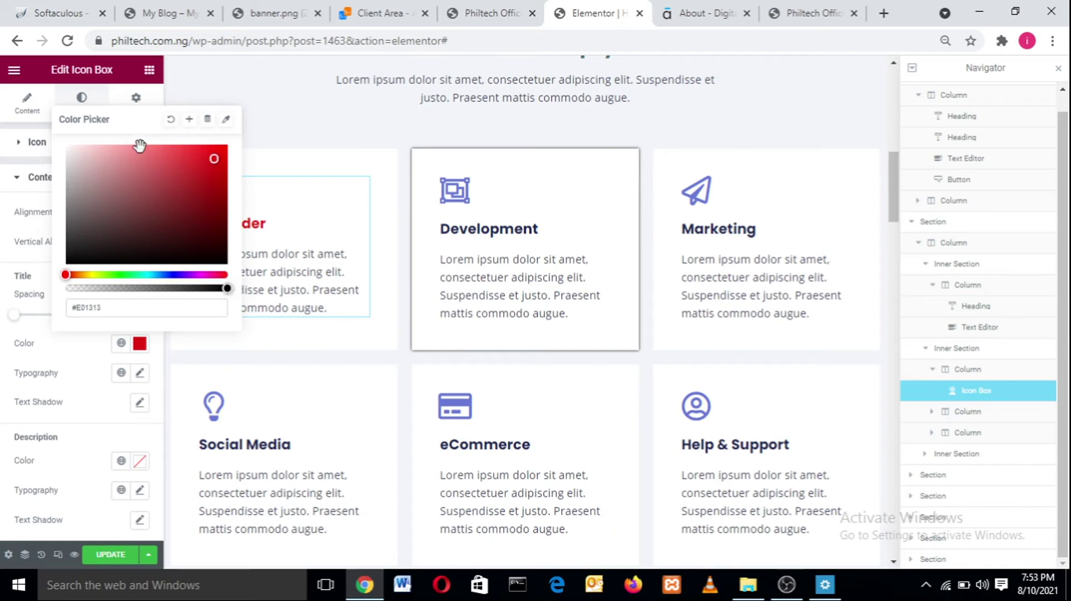
pyautogui.moveTo(189, 170); pyautogui.dragTo(220, 177)
pyautogui.moveTo(133, 223); pyautogui.dragTo(38, 263)
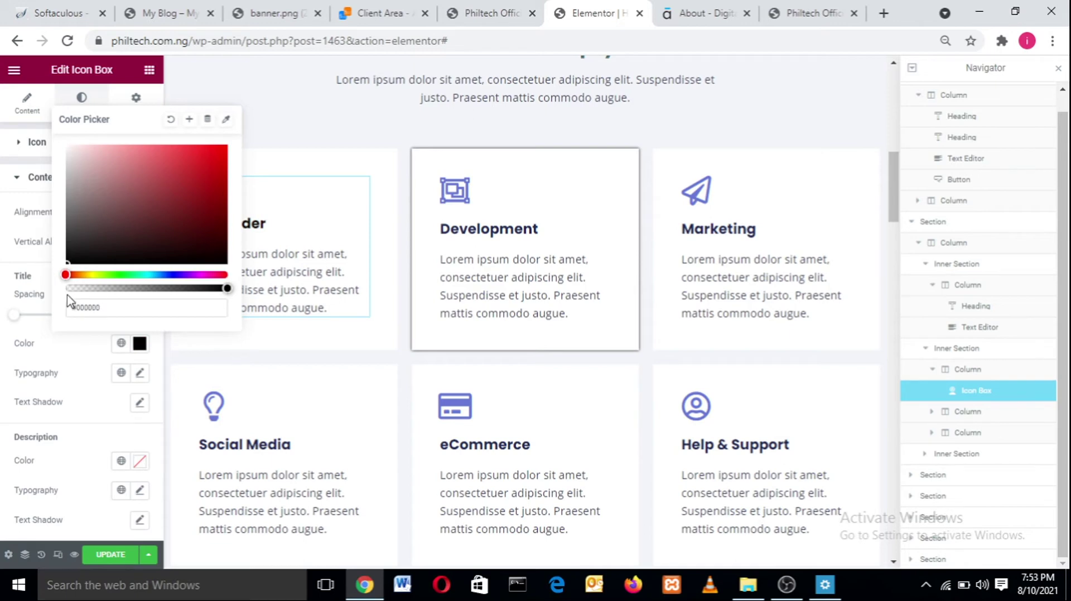
pyautogui.click(72, 351)
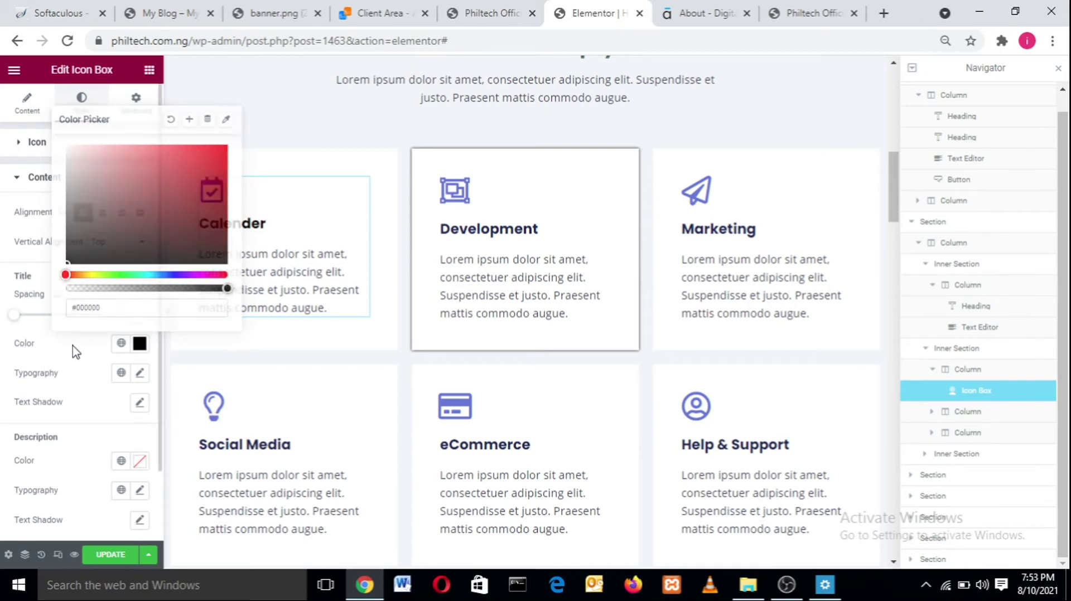
# - Give the title Jost typography at size 23 with weight 600
pyautogui.click(143, 373)
pyautogui.click(105, 440)
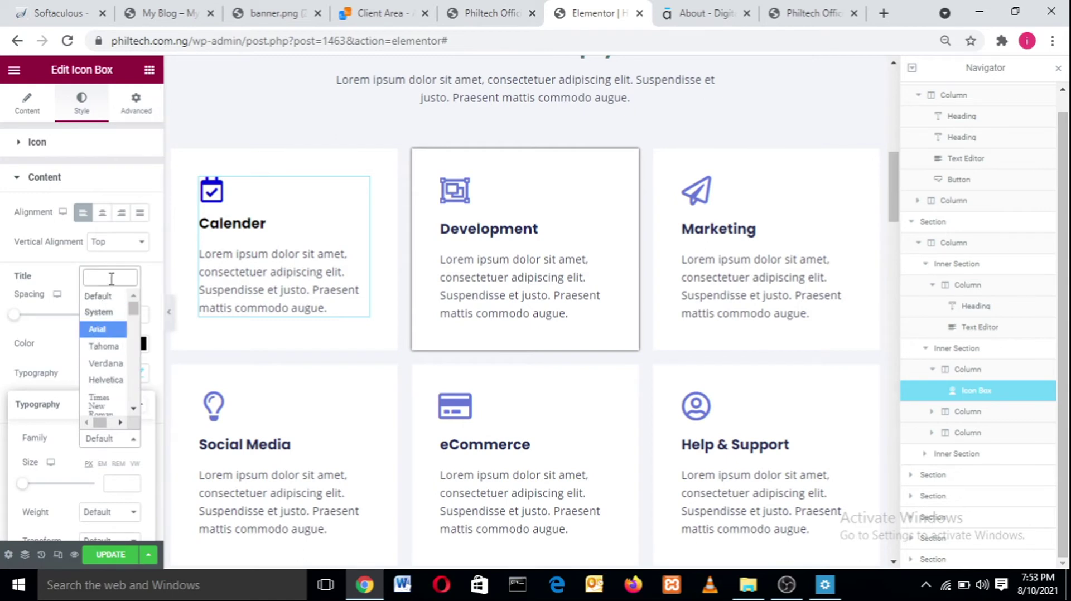
pyautogui.write('jost')
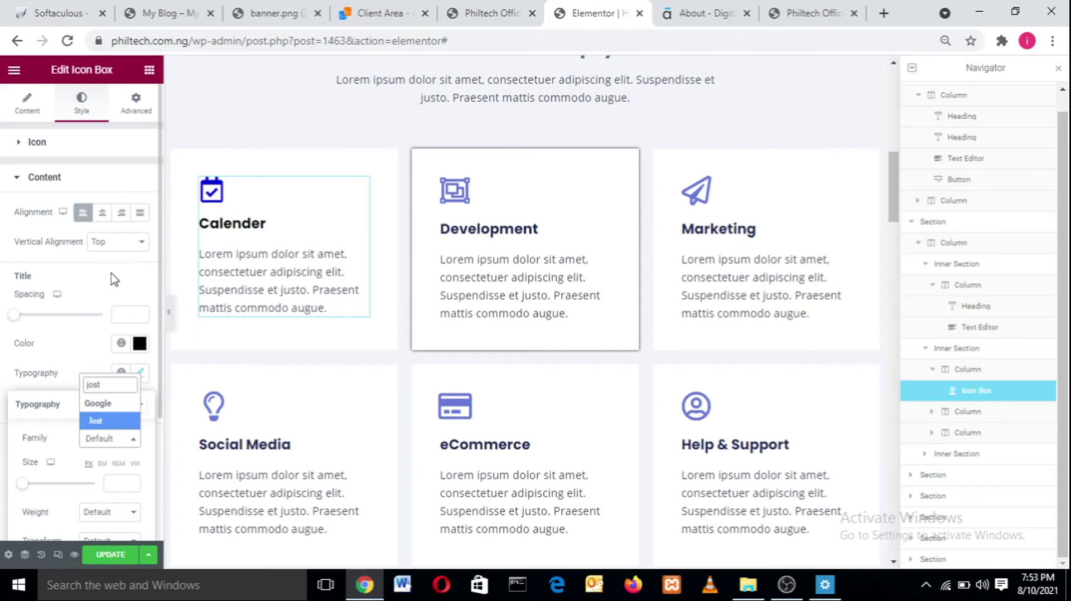
pyautogui.press('Return')
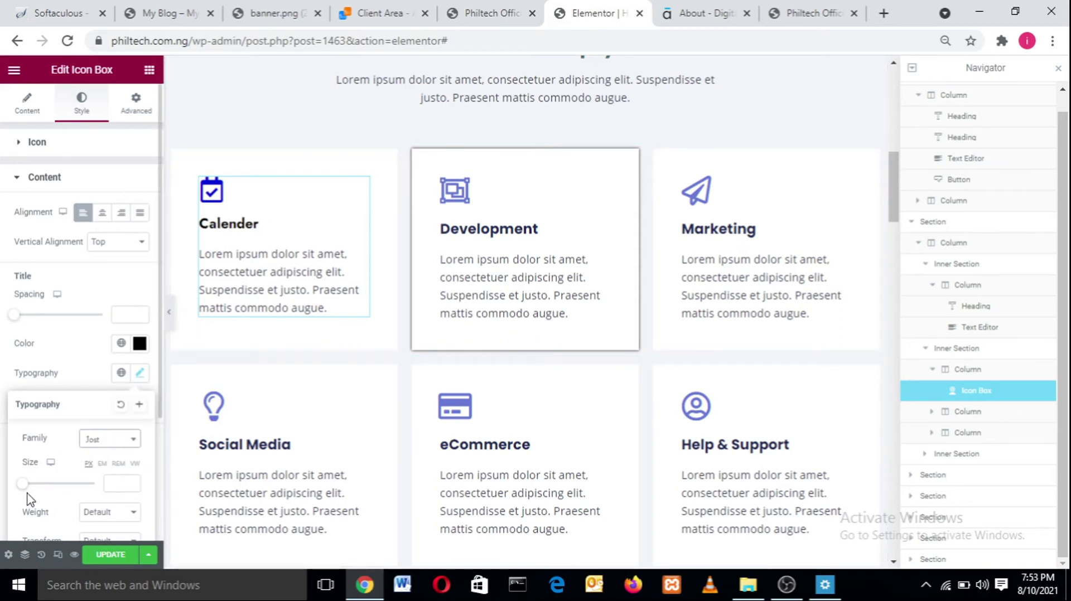
pyautogui.moveTo(34, 490)
pyautogui.mouseDown()
pyautogui.moveTo(61, 484)
pyautogui.moveTo(34, 495)
pyautogui.mouseUp()
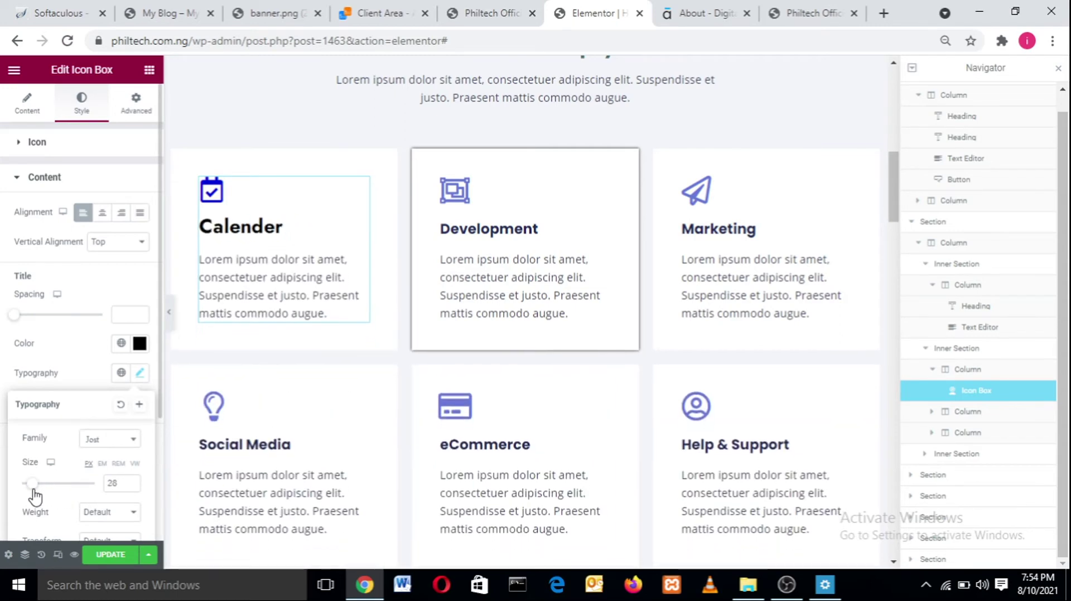
pyautogui.click(118, 517)
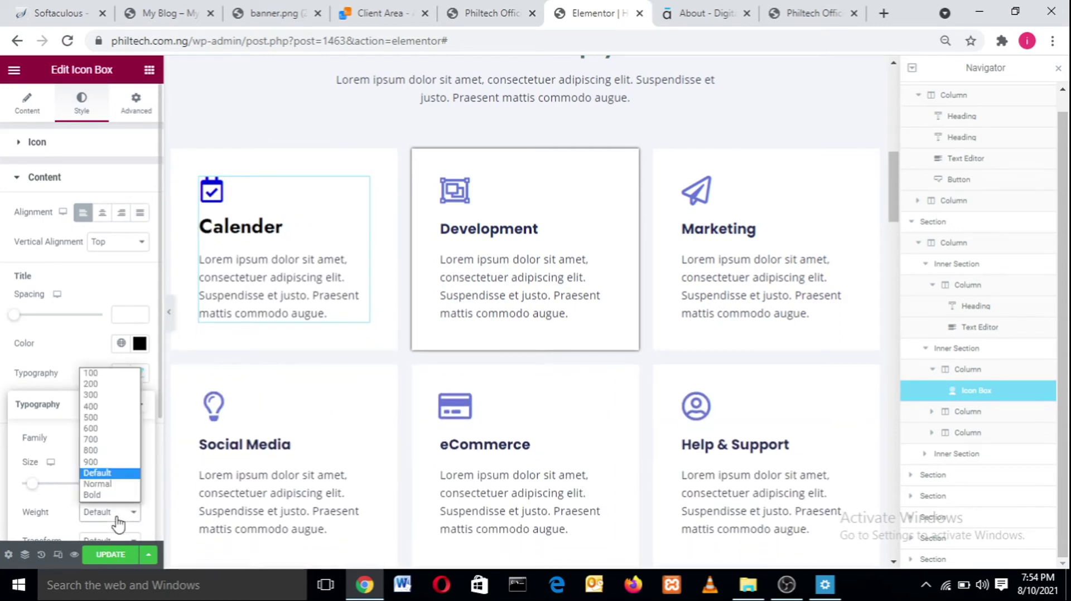
pyautogui.click(112, 440)
pyautogui.moveTo(34, 490); pyautogui.dragTo(33, 490)
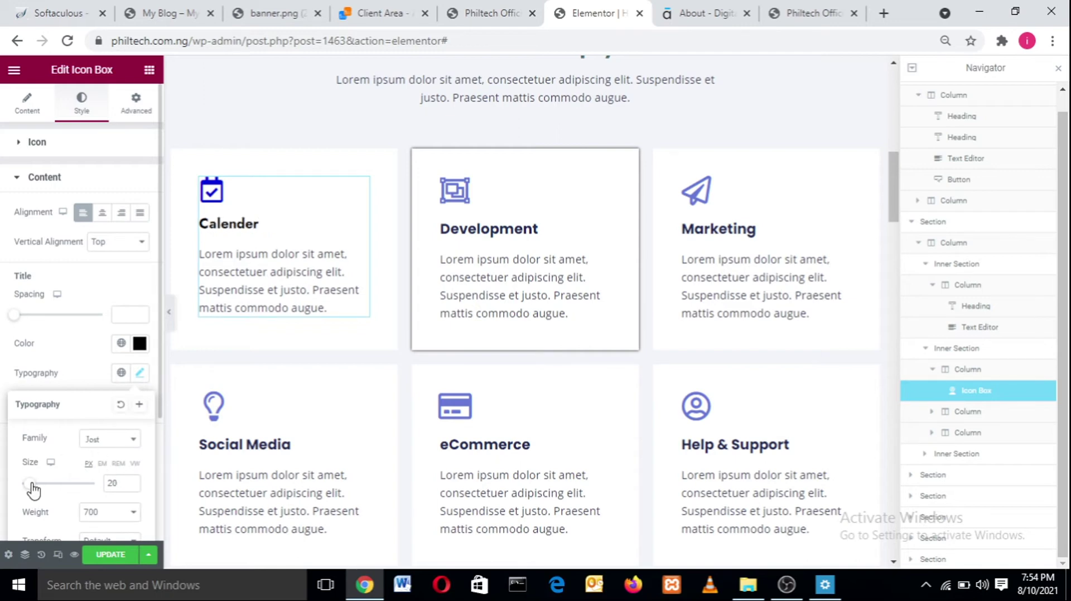
pyautogui.click(132, 481)
pyautogui.click(109, 514)
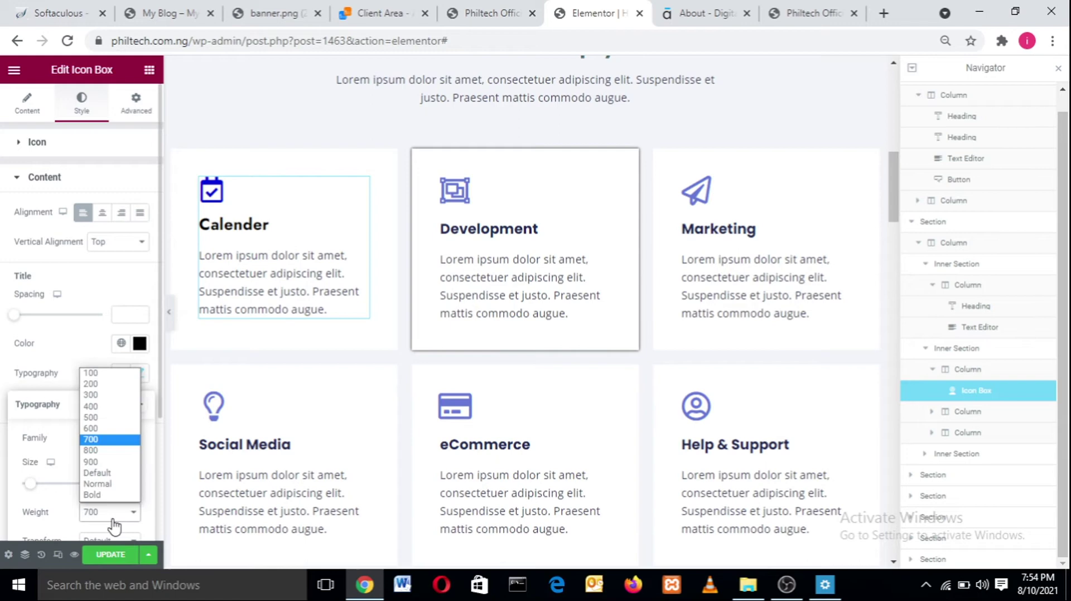
pyautogui.click(108, 428)
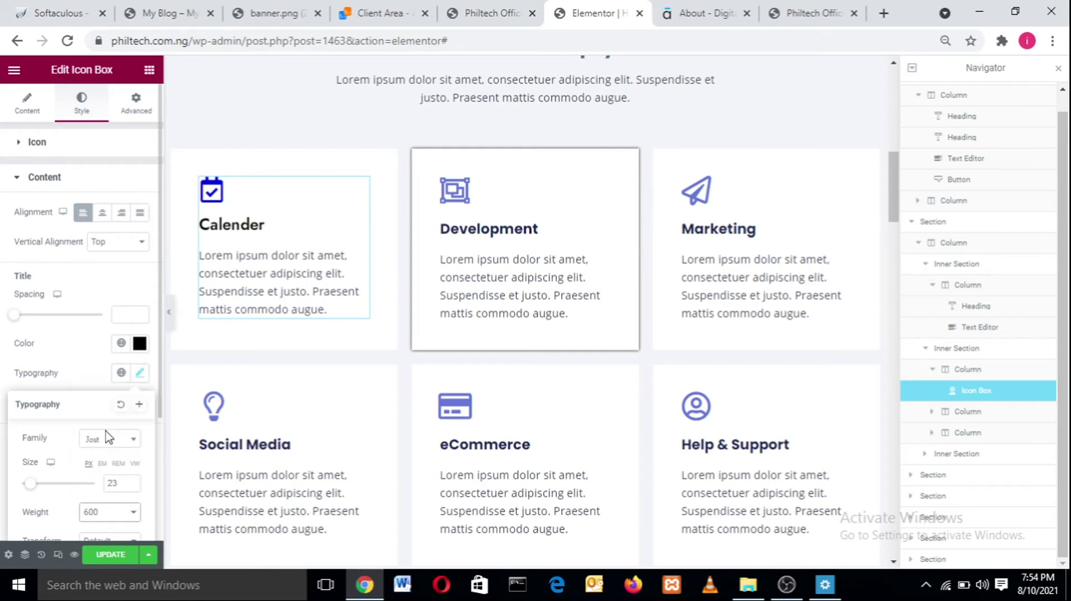
pyautogui.click(95, 356)
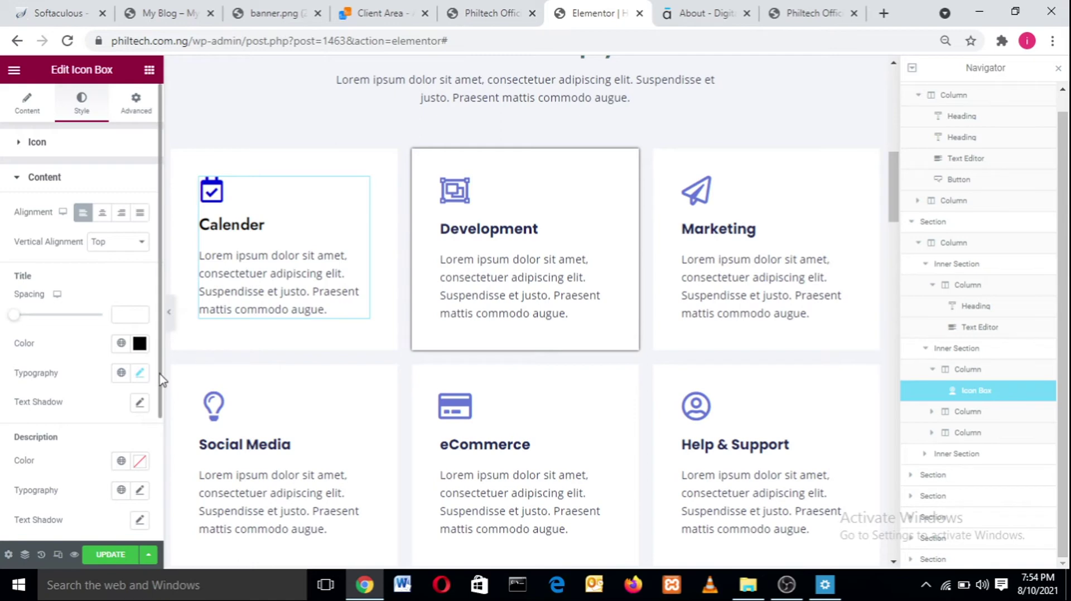
# - Set the Calender card's description text colour to black
pyautogui.moveTo(161, 379); pyautogui.dragTo(156, 437)
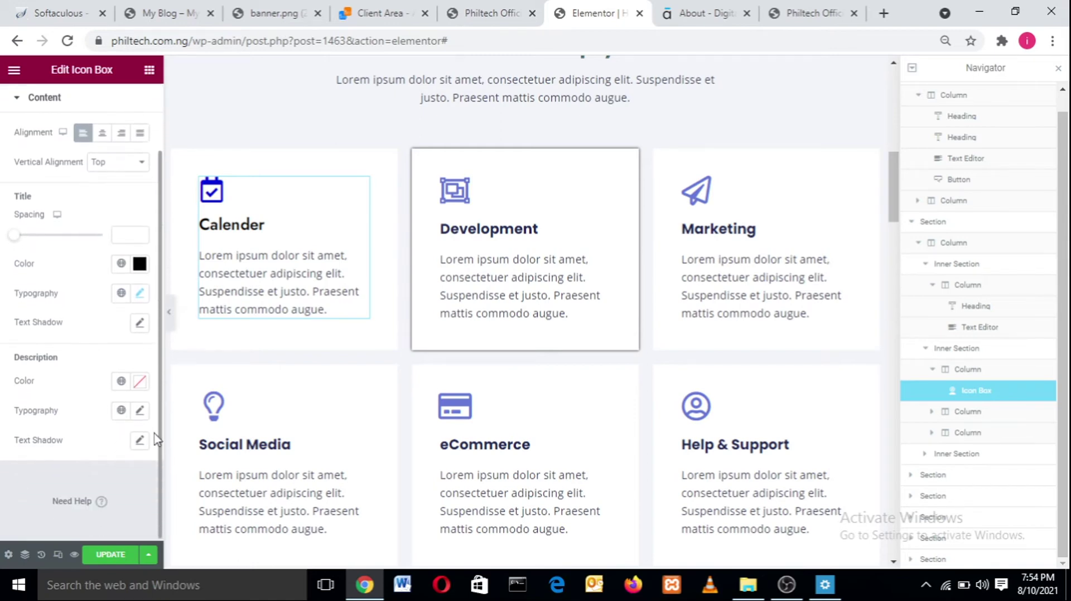
pyautogui.click(140, 380)
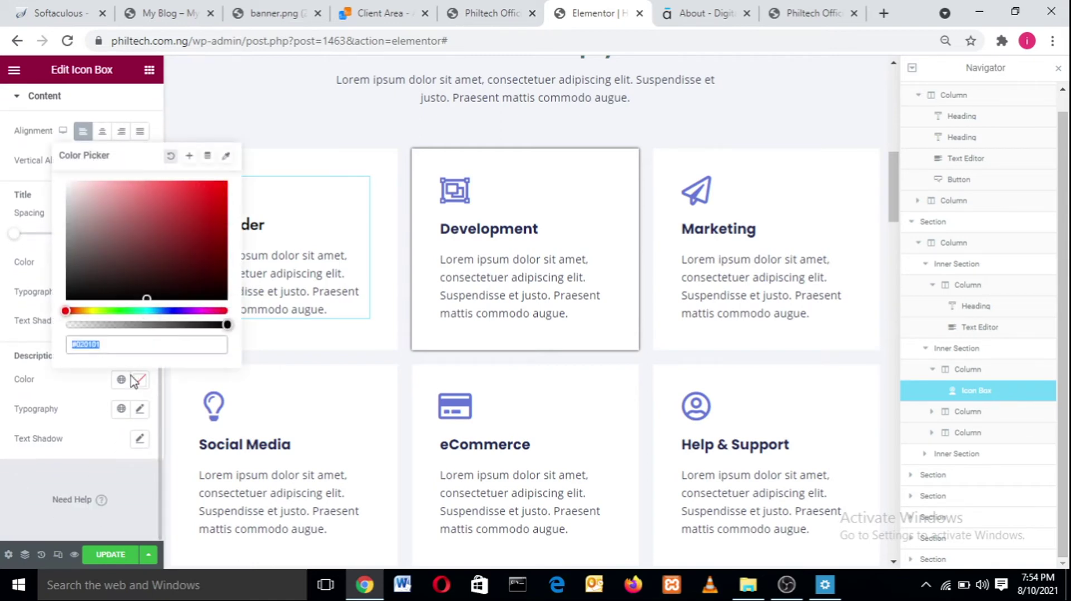
pyautogui.moveTo(138, 246); pyautogui.dragTo(42, 307)
pyautogui.click(127, 310)
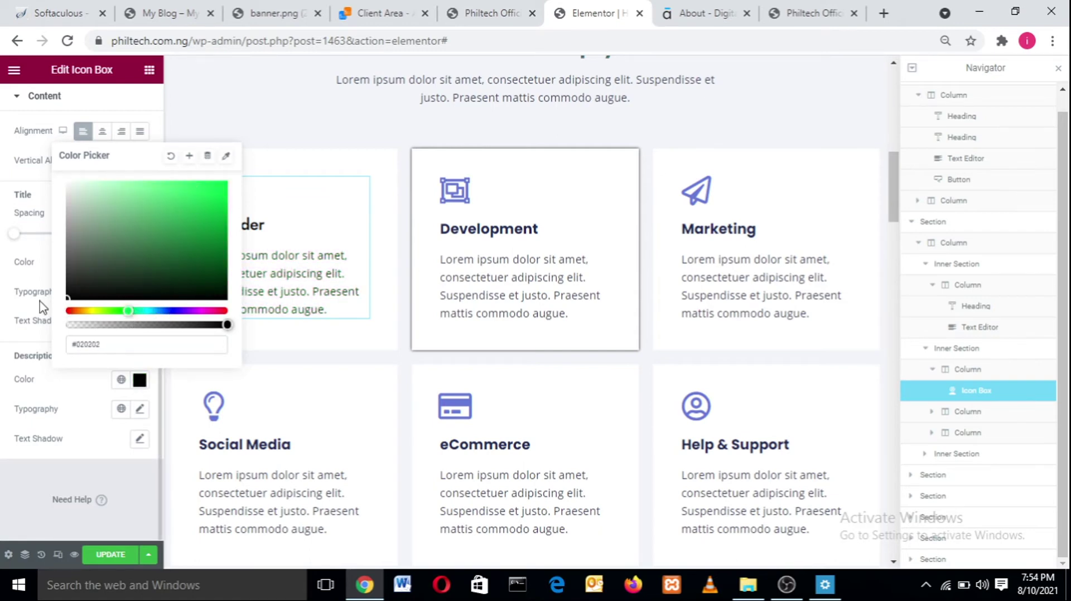
pyautogui.click(96, 396)
# - Give the description Jost typography at size 1.1 em
pyautogui.click(139, 409)
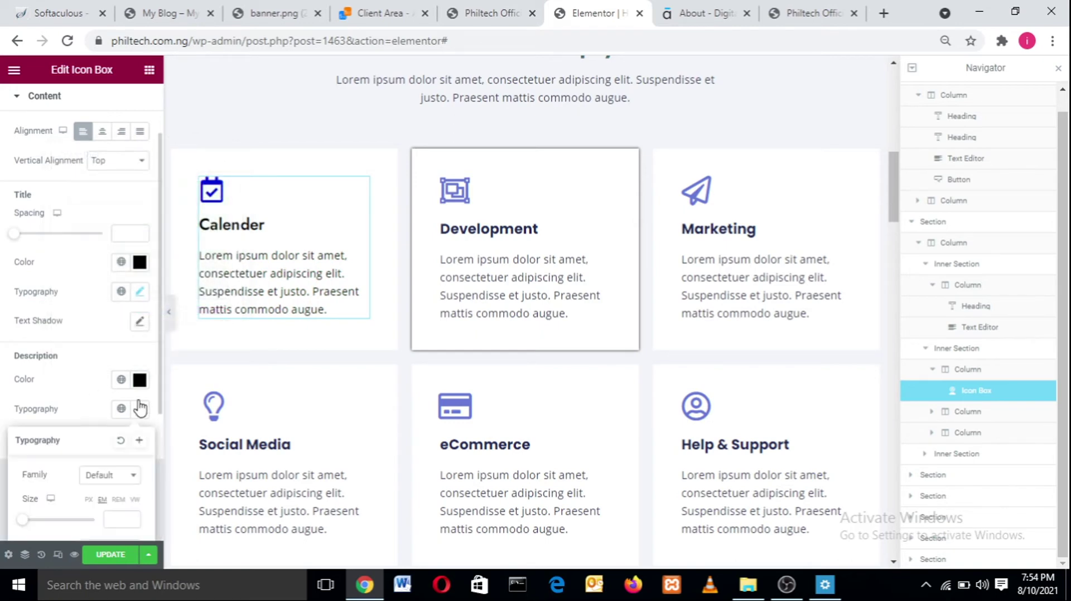
pyautogui.click(108, 478)
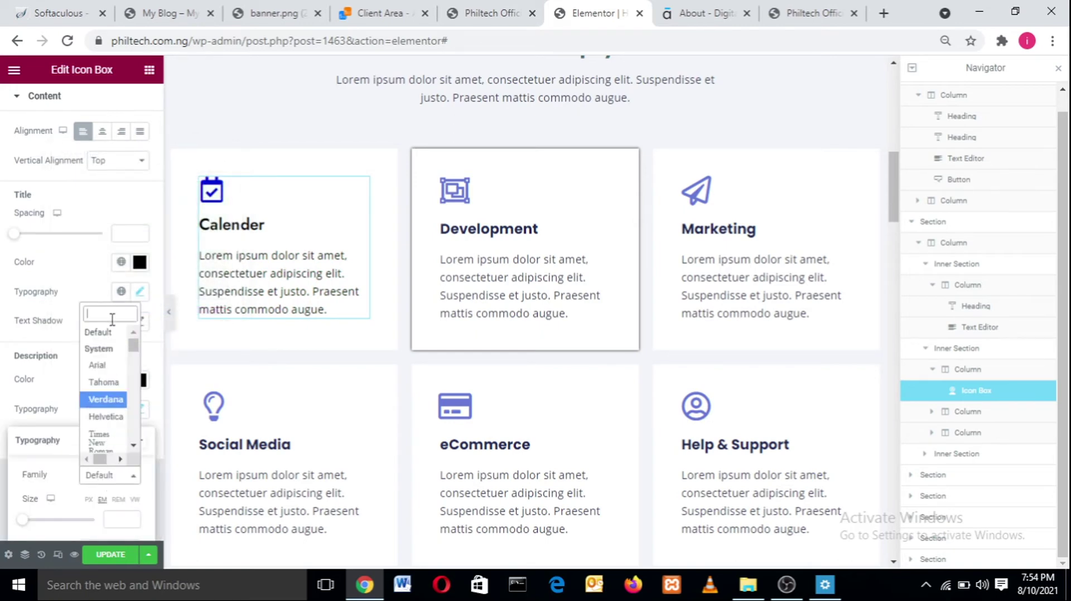
pyautogui.write('jost')
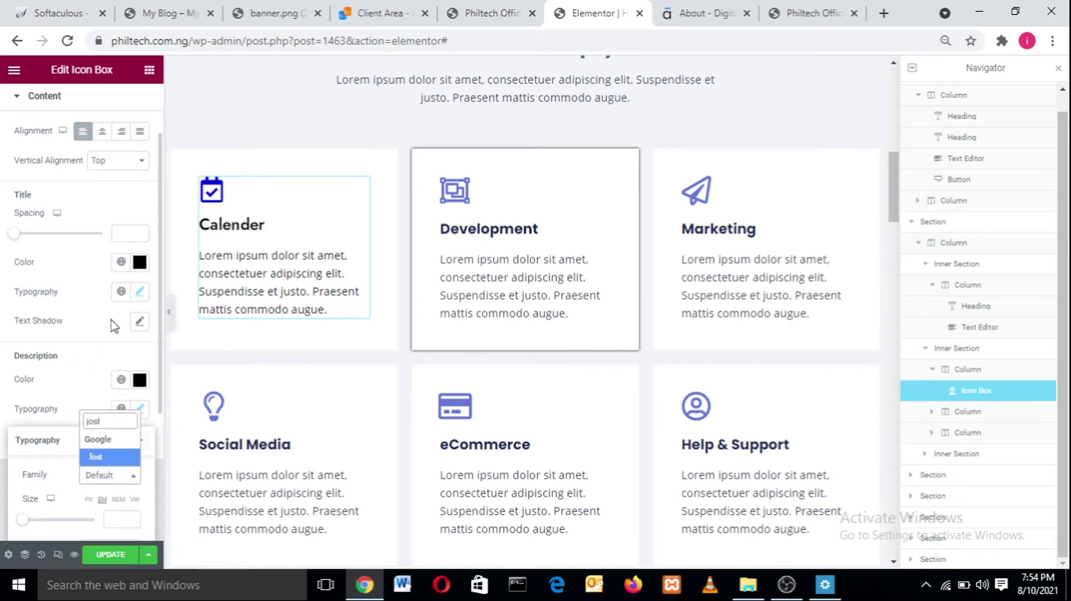
pyautogui.press('Return')
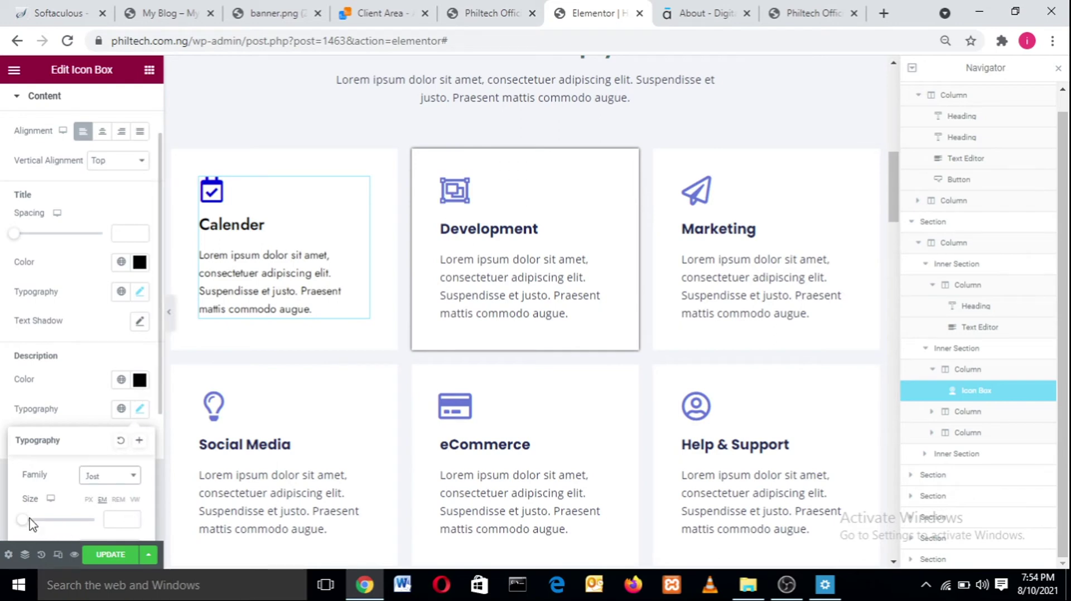
pyautogui.moveTo(33, 521); pyautogui.dragTo(31, 521)
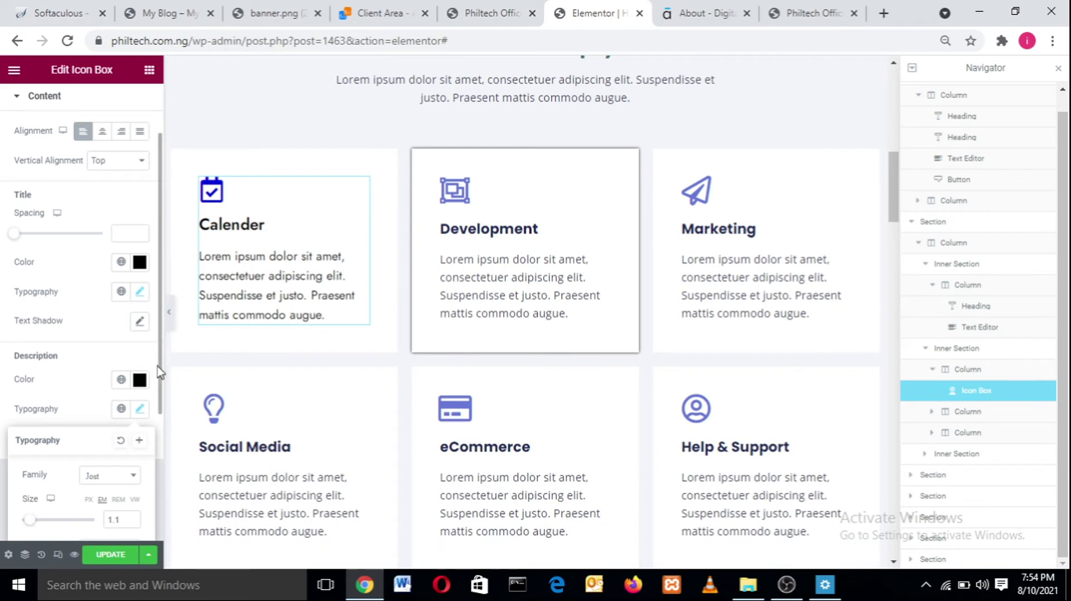
pyautogui.moveTo(160, 372); pyautogui.dragTo(155, 499)
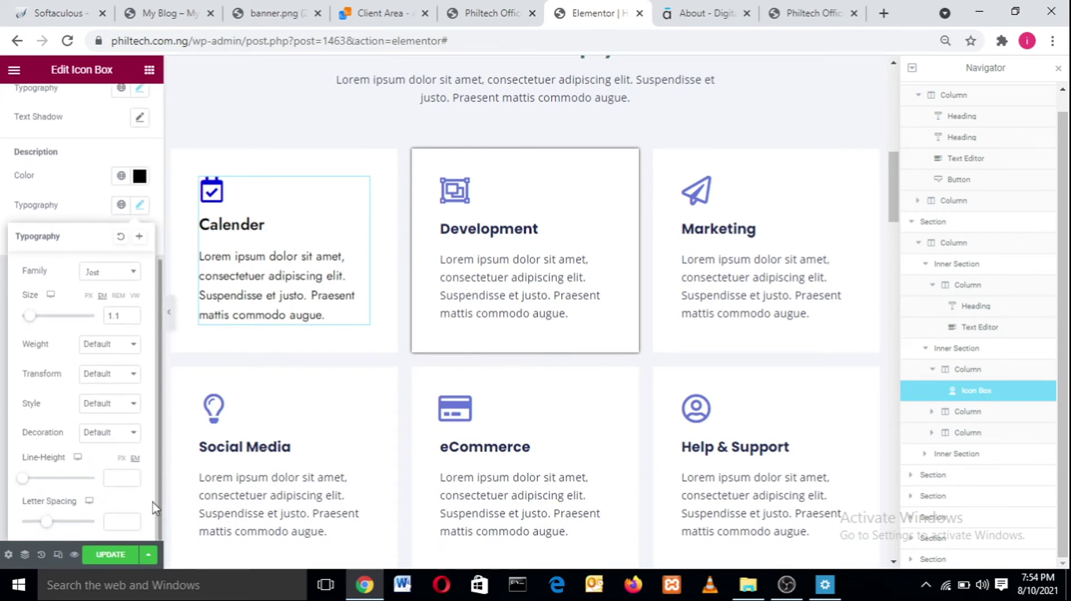
pyautogui.click(153, 503)
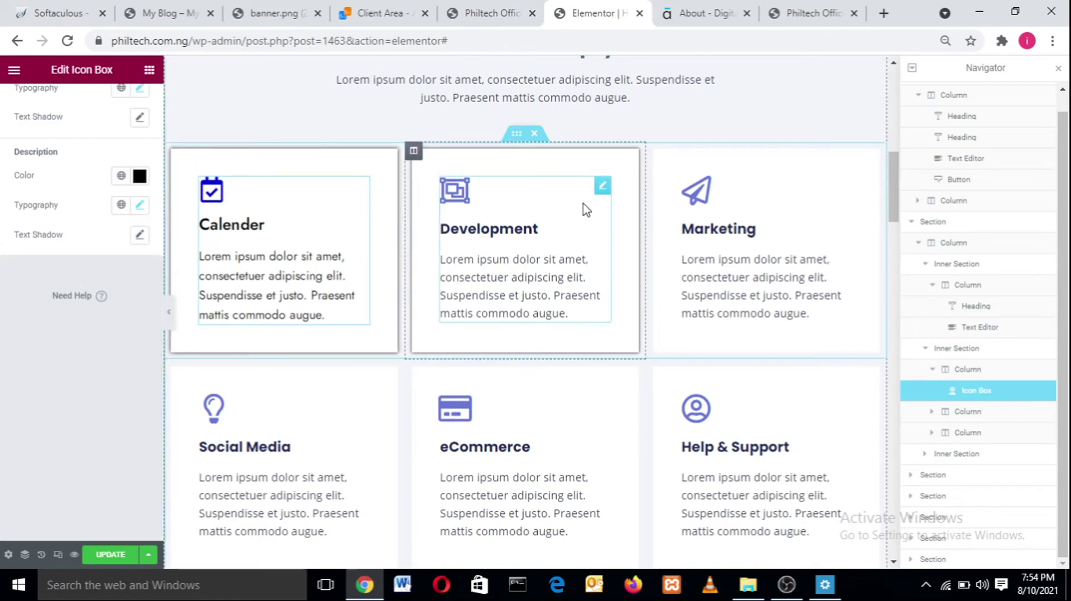
# - Review the reference site's Our Customers section, then open the Portfolio section's settings in Elementor
pyautogui.moveTo(898, 187); pyautogui.dragTo(891, 265)
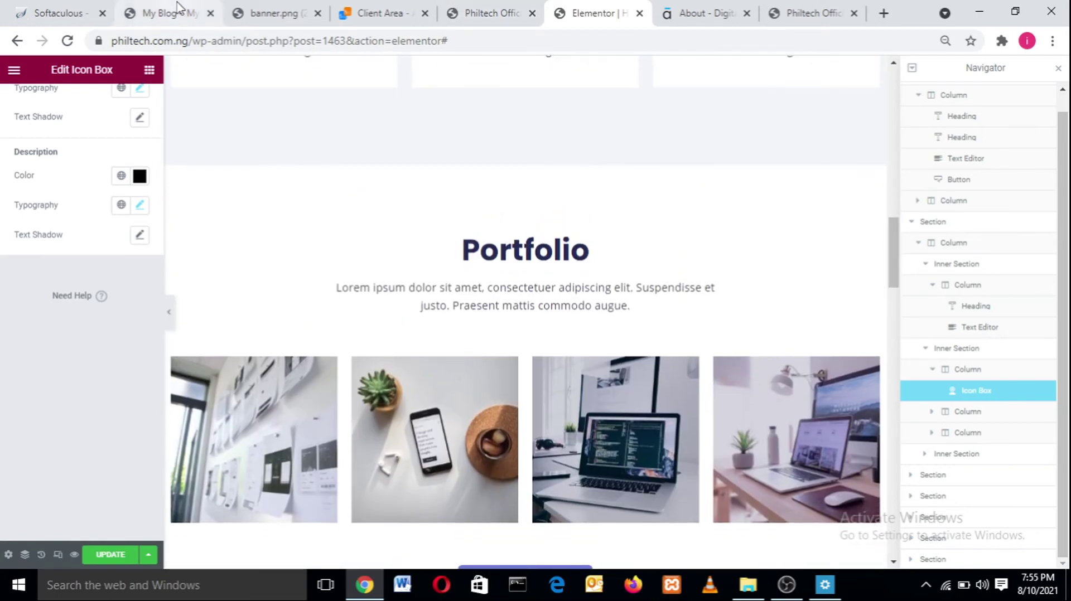
pyautogui.moveTo(178, 9); pyautogui.dragTo(312, 50)
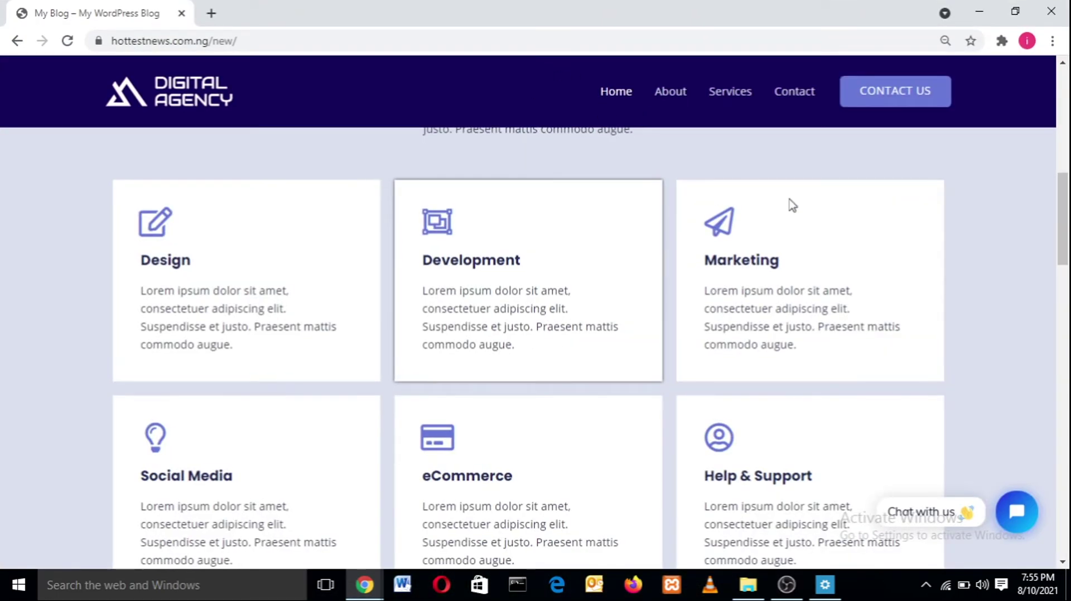
pyautogui.moveTo(1064, 251); pyautogui.dragTo(1066, 333)
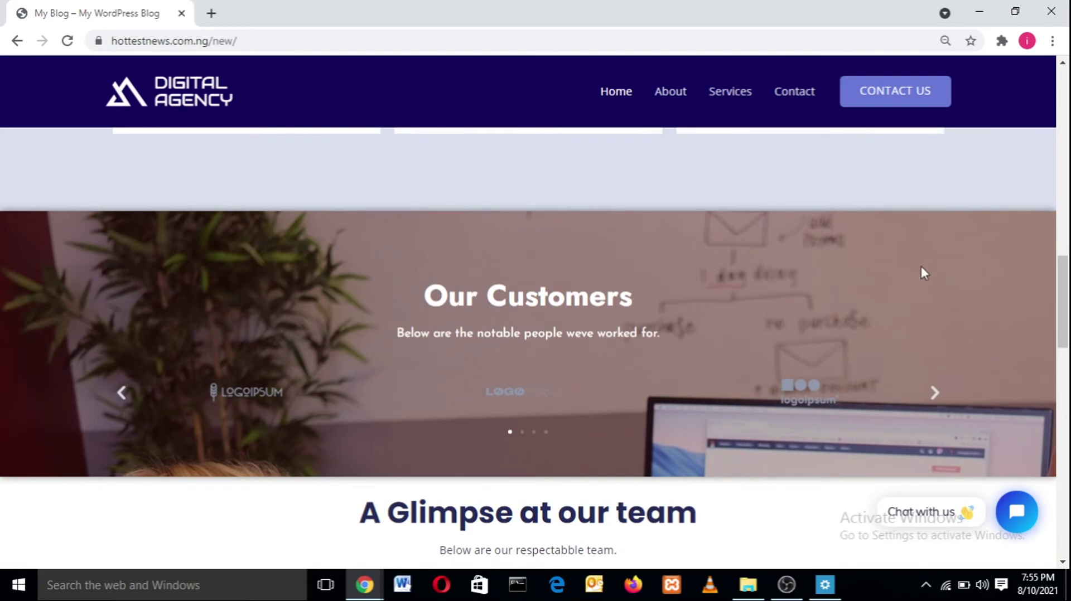
pyautogui.moveTo(445, 333); pyautogui.dragTo(422, 332)
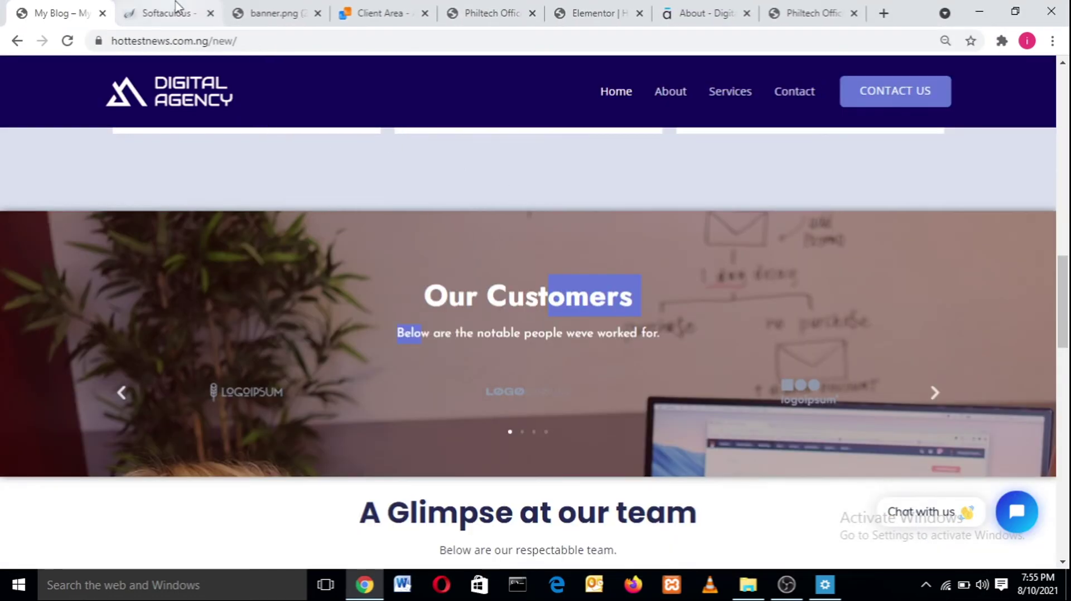
pyautogui.click(583, 11)
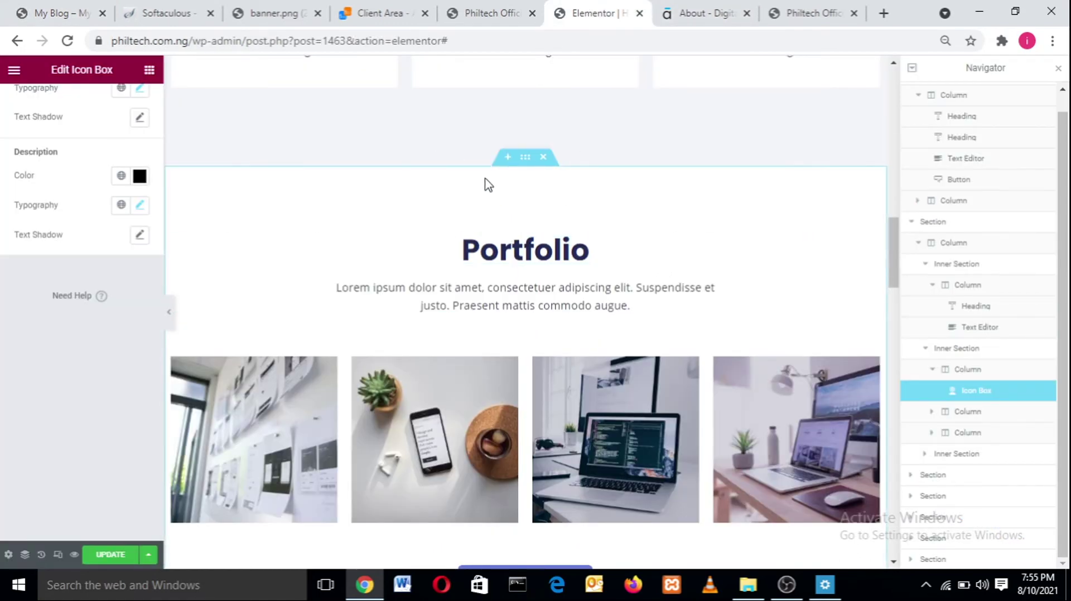
pyautogui.click(524, 159)
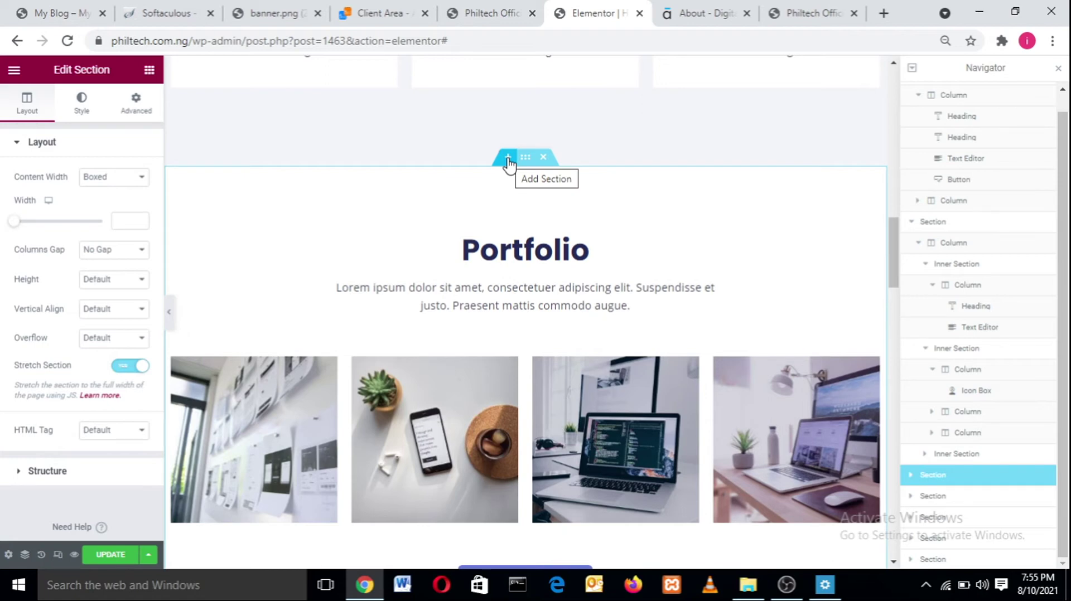
# - Discard a trial empty section above Portfolio, then delete the Portfolio section
pyautogui.click(508, 163)
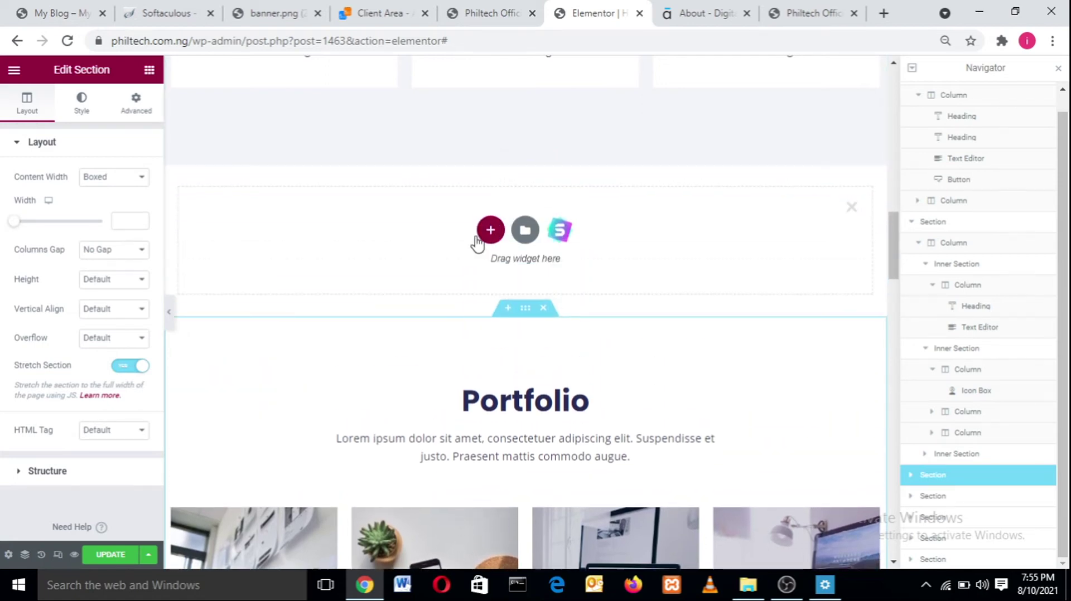
pyautogui.click(491, 230)
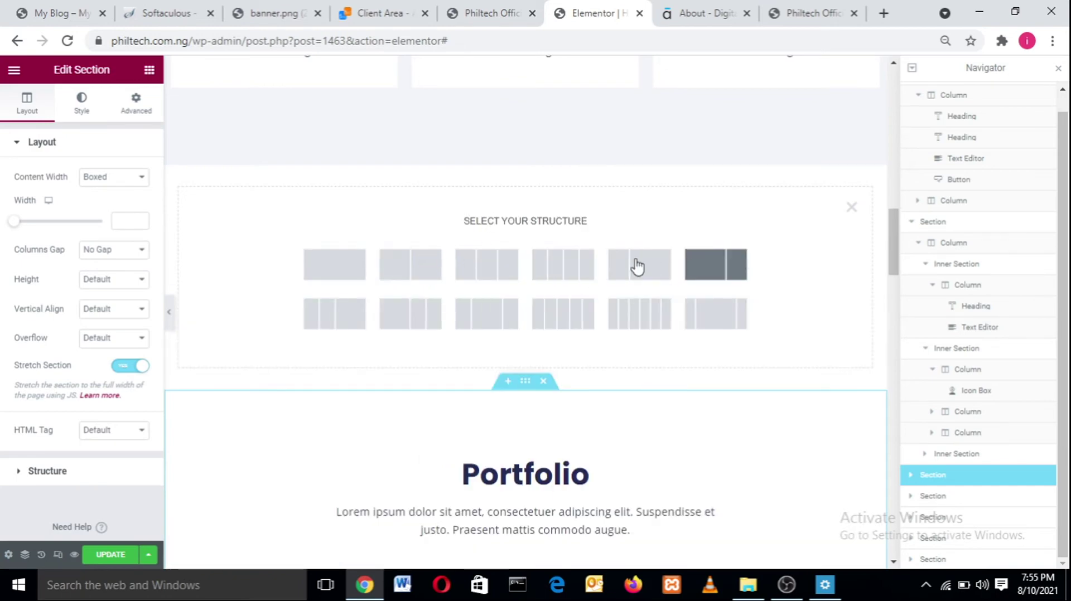
pyautogui.click(851, 208)
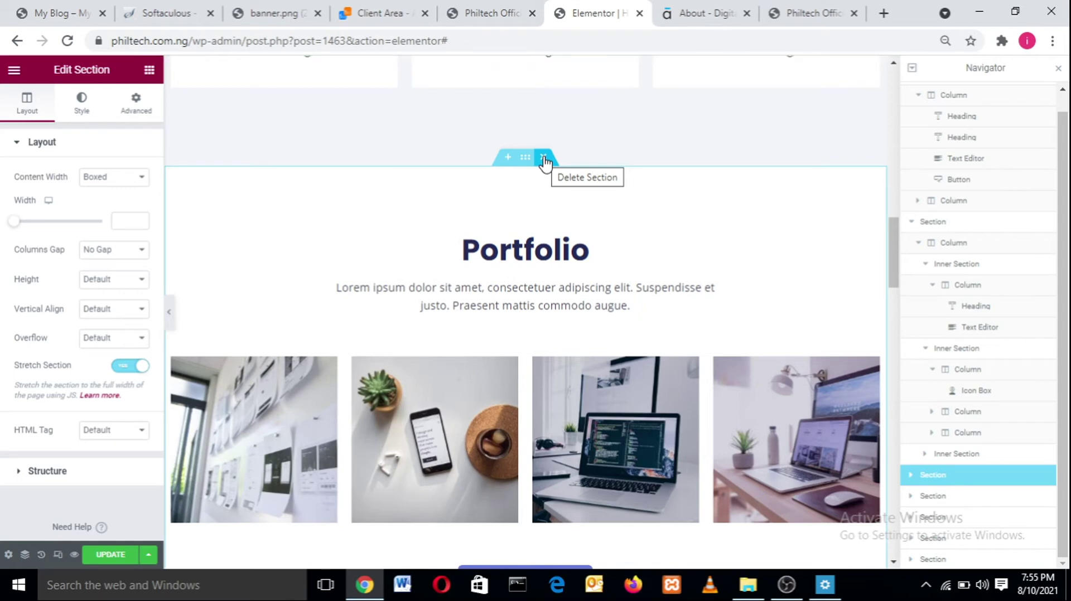
pyautogui.click(543, 158)
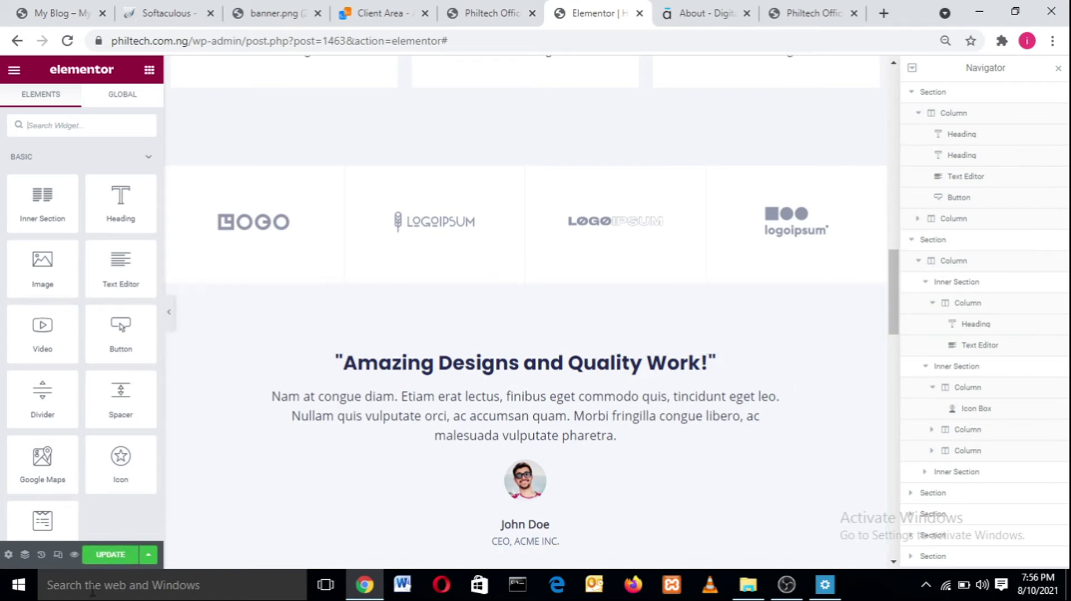
# - Save the page and reload the live Philtech home page to check the result
pyautogui.click(111, 554)
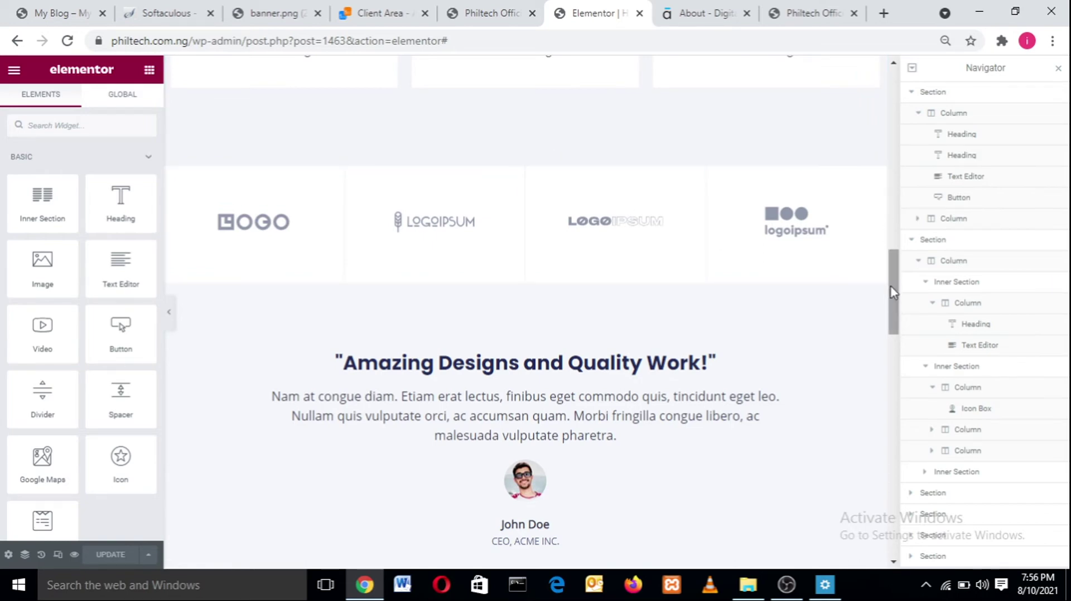
pyautogui.click(772, 12)
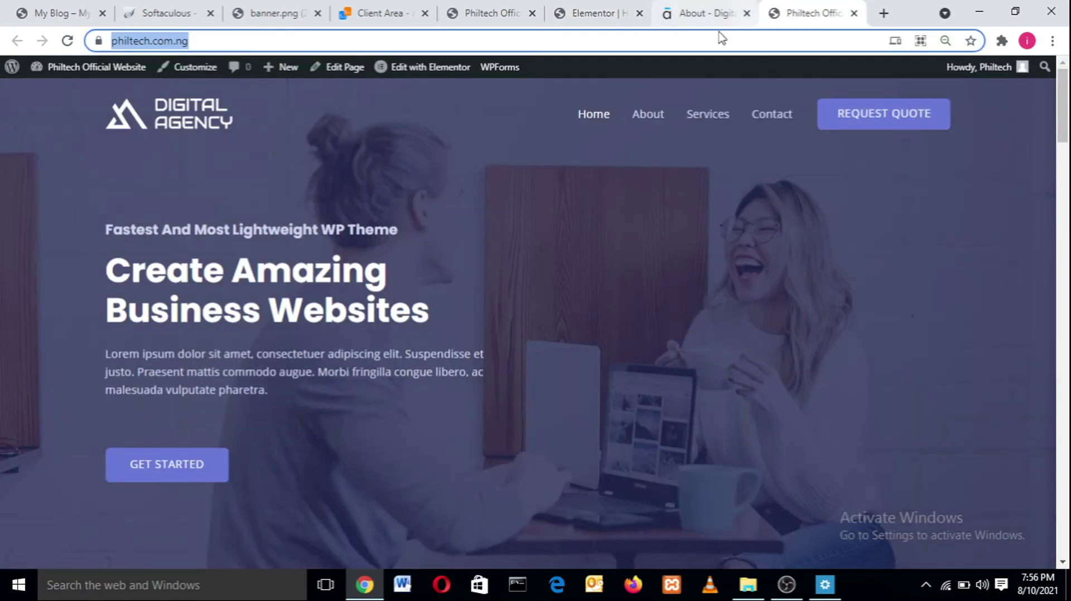
pyautogui.click(67, 41)
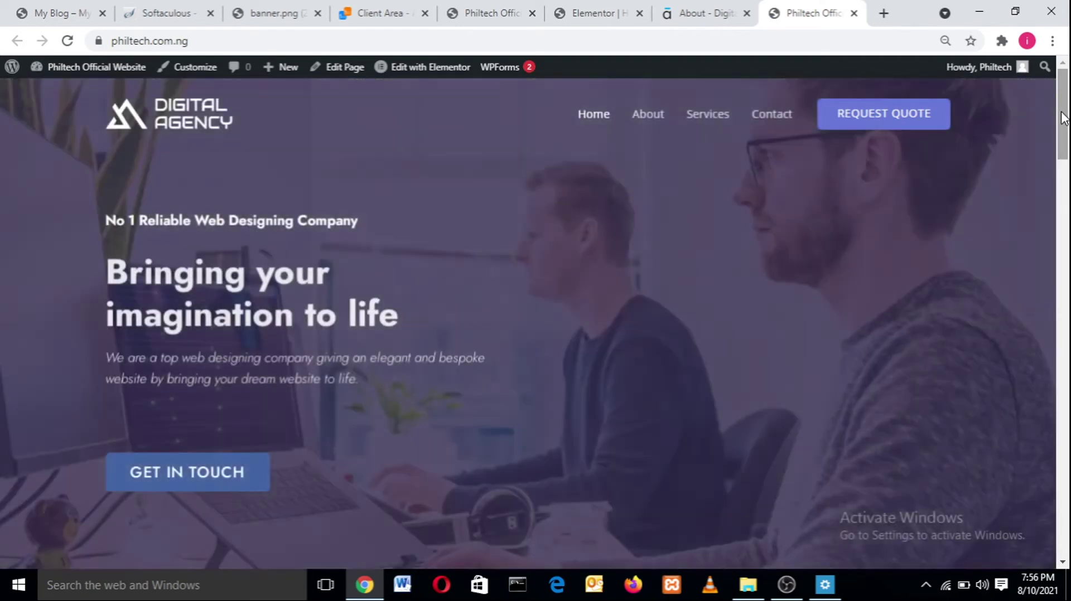
pyautogui.moveTo(1061, 114); pyautogui.dragTo(1062, 253)
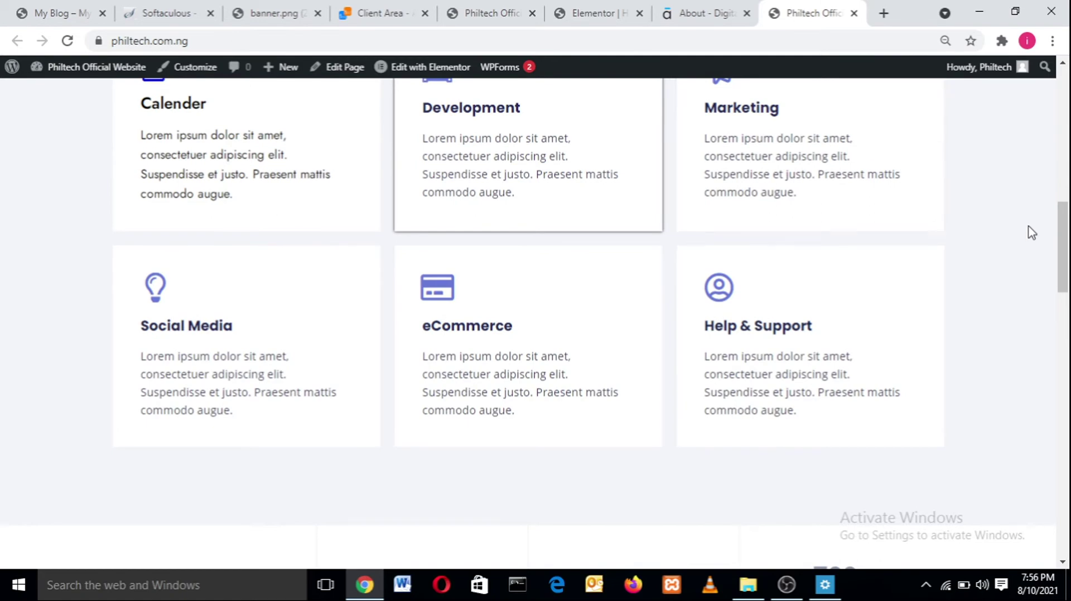
pyautogui.moveTo(1062, 251); pyautogui.dragTo(1020, 175)
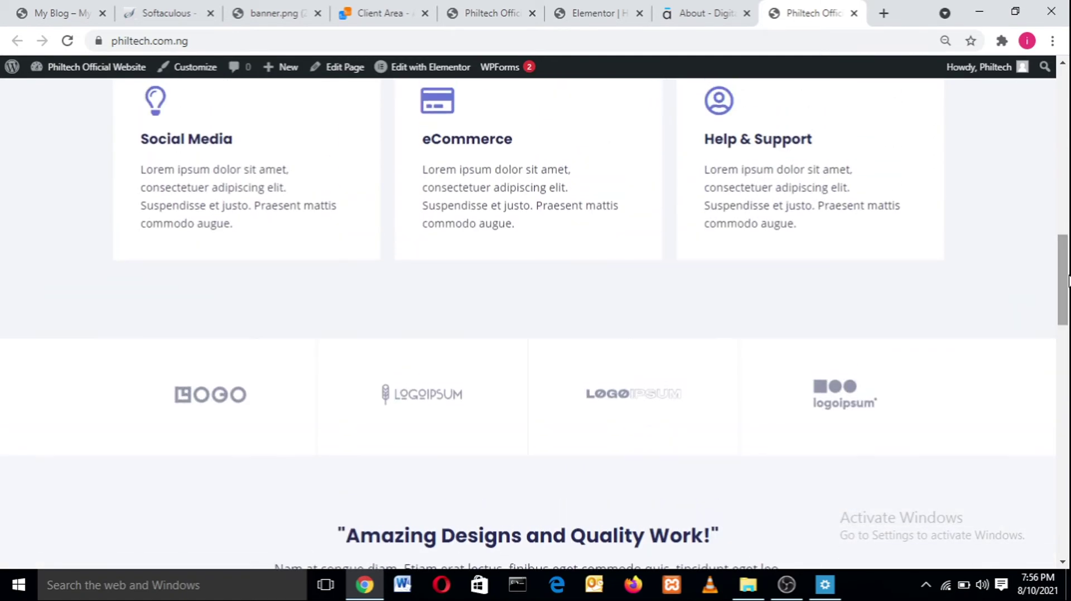
# - Glance at the reference About page and the live site, then return to the Elementor editor
pyautogui.click(669, 9)
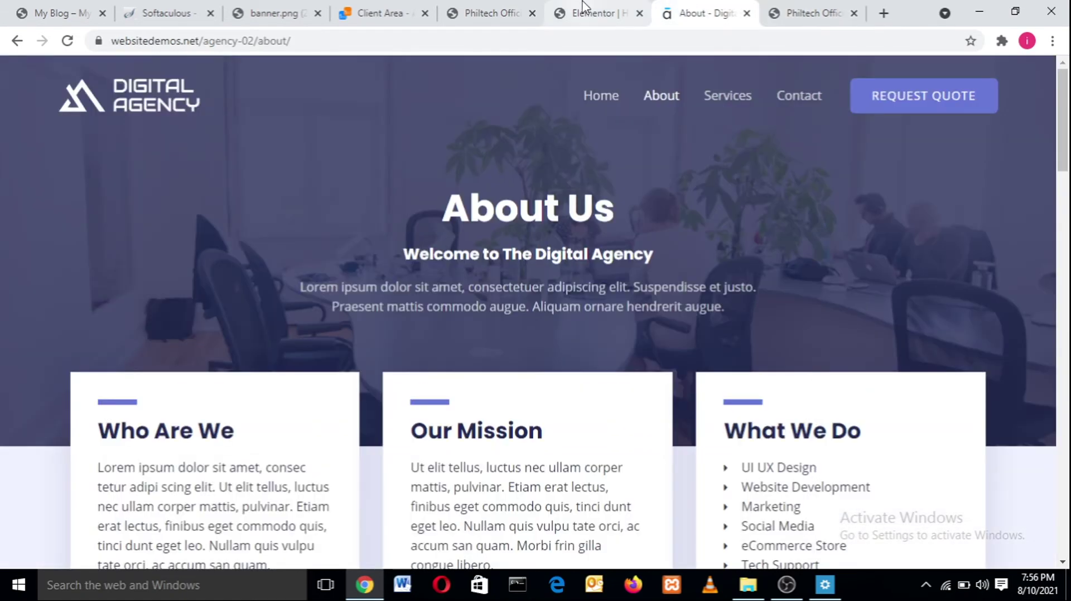
pyautogui.click(589, 10)
pyautogui.click(486, 10)
pyautogui.click(579, 9)
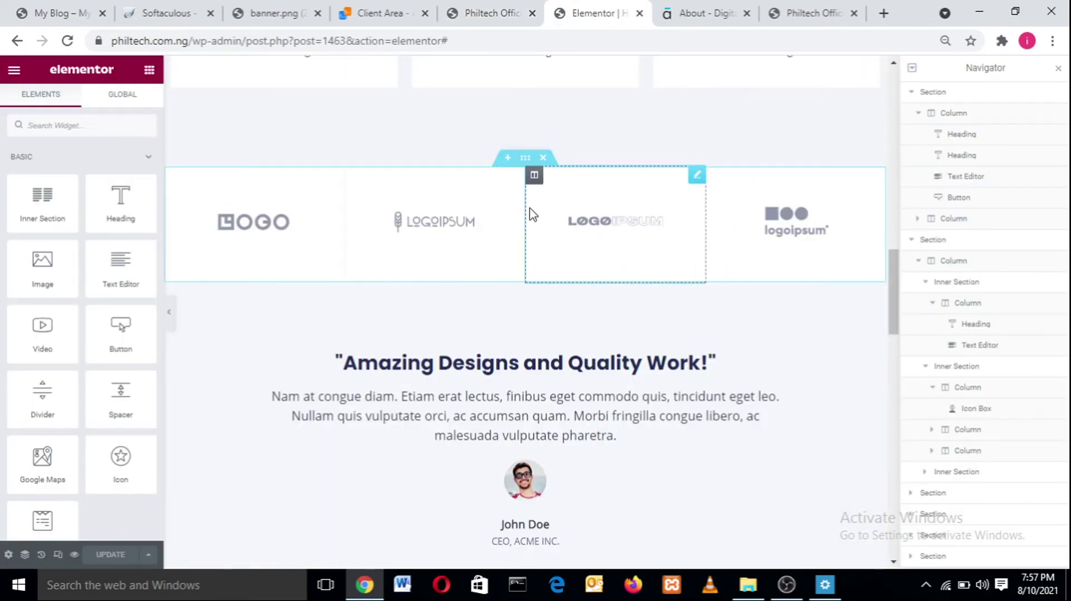
# - Delete the four-logo strip section after comparing it with the reference Our Customers section
pyautogui.click(542, 161)
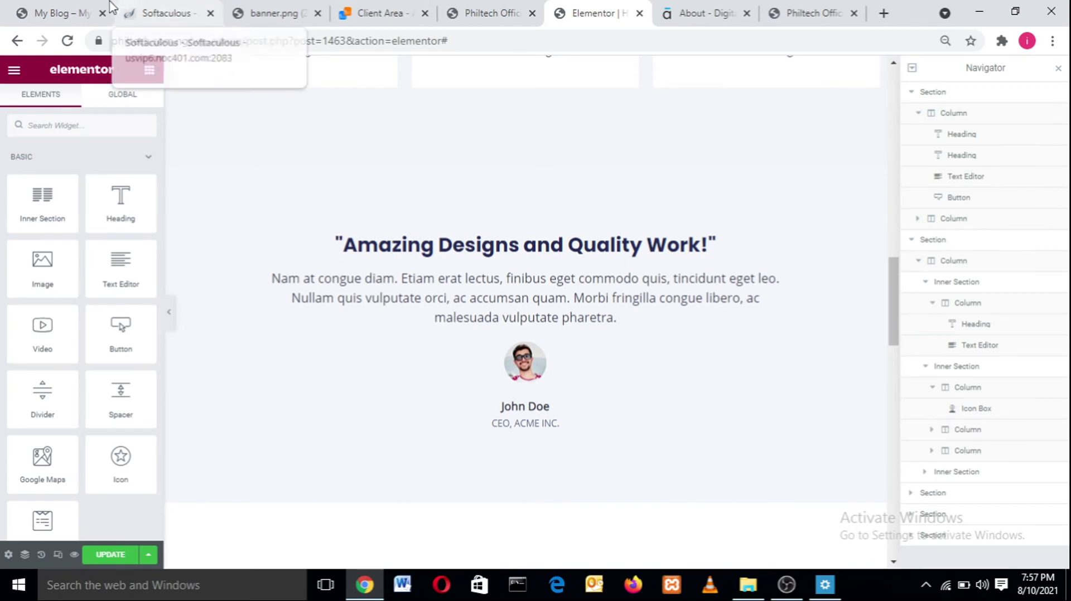
pyautogui.click(70, 11)
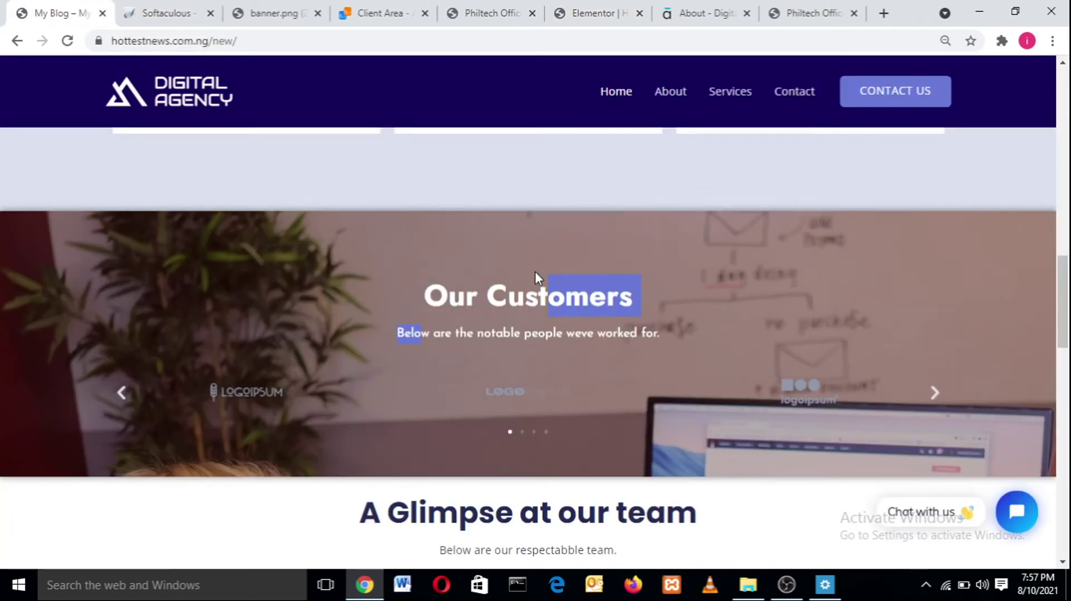
pyautogui.click(483, 308)
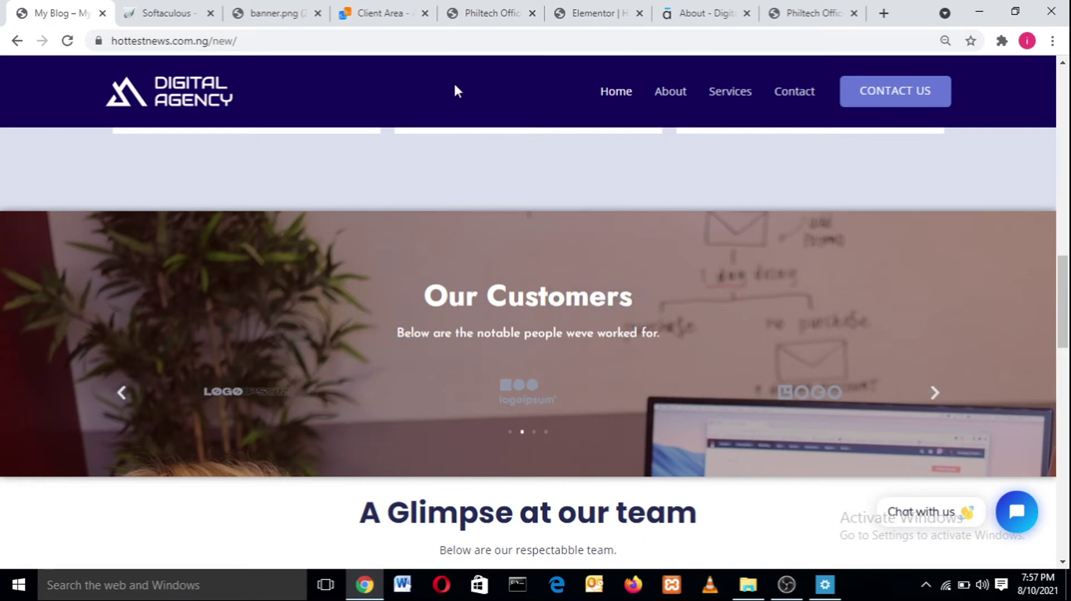
pyautogui.click(586, 11)
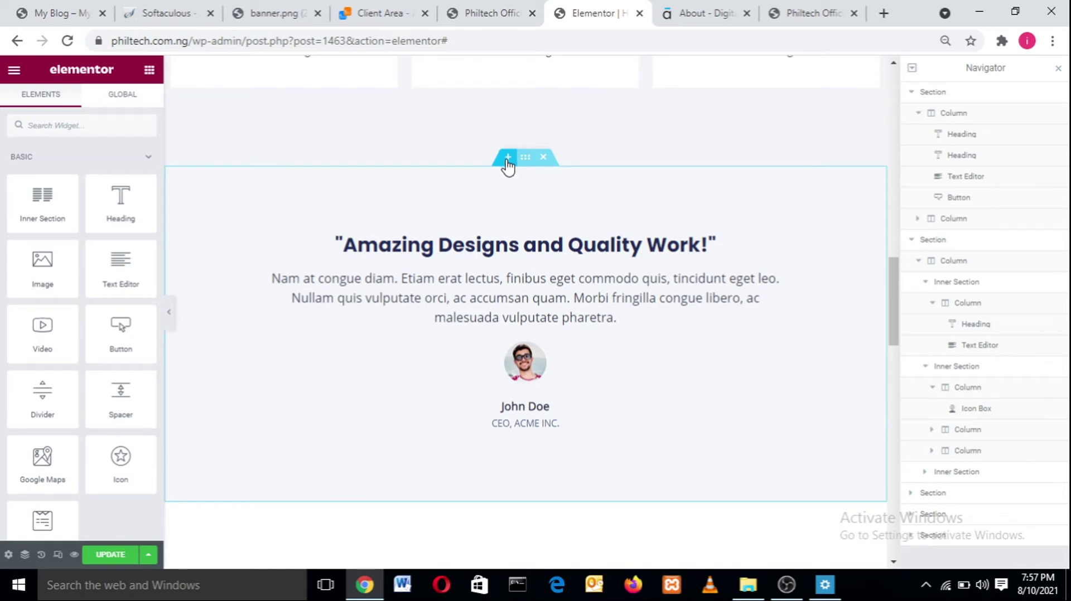
# - Insert a single-column empty section above the testimonial, checking the reference Our Customers section
pyautogui.click(507, 159)
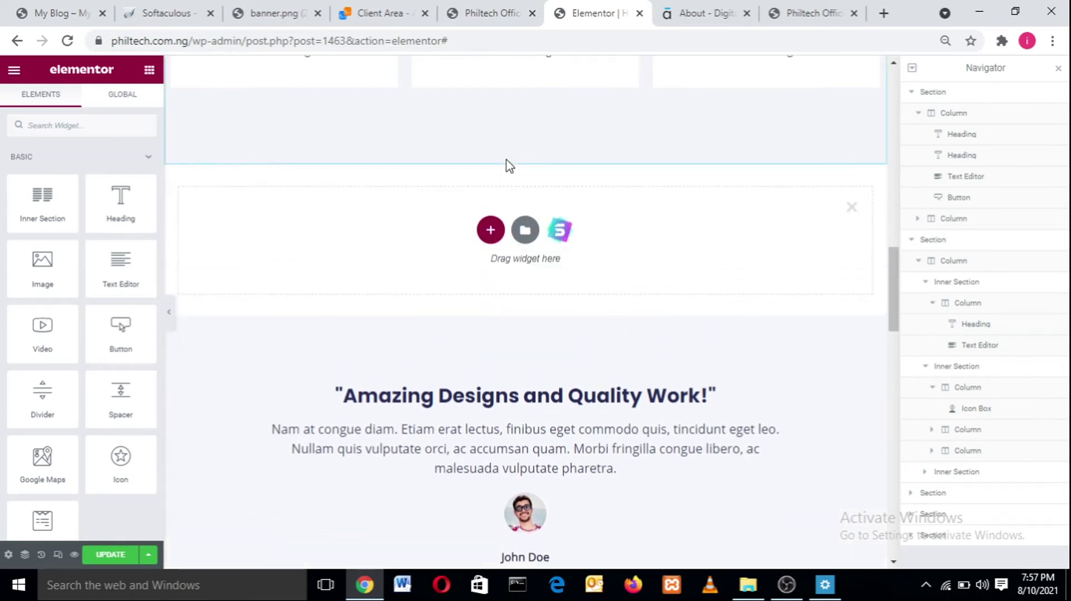
pyautogui.click(490, 231)
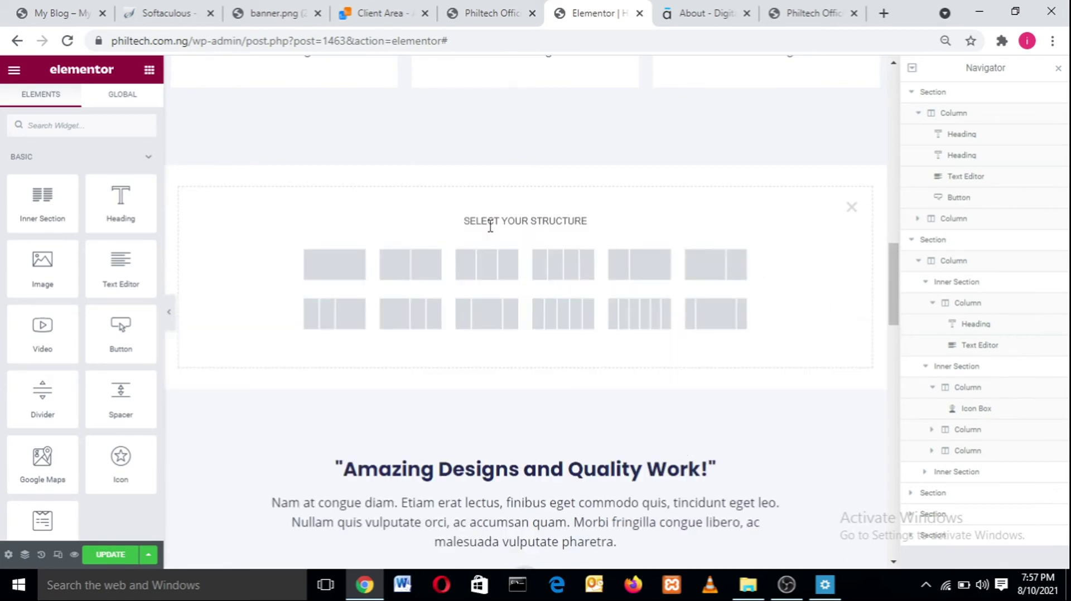
pyautogui.click(284, 12)
pyautogui.click(165, 13)
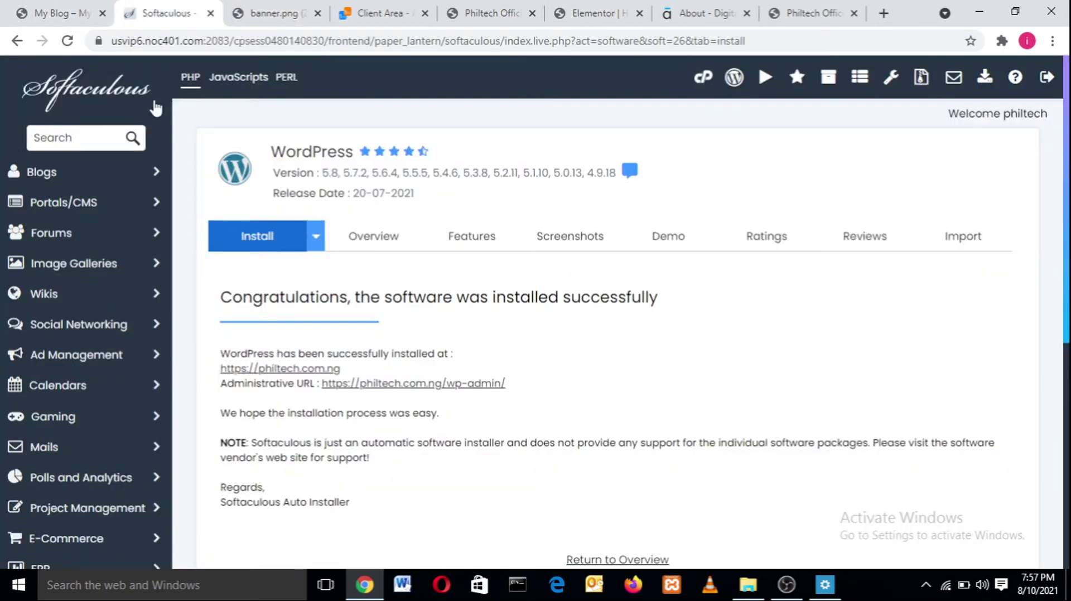
pyautogui.click(59, 13)
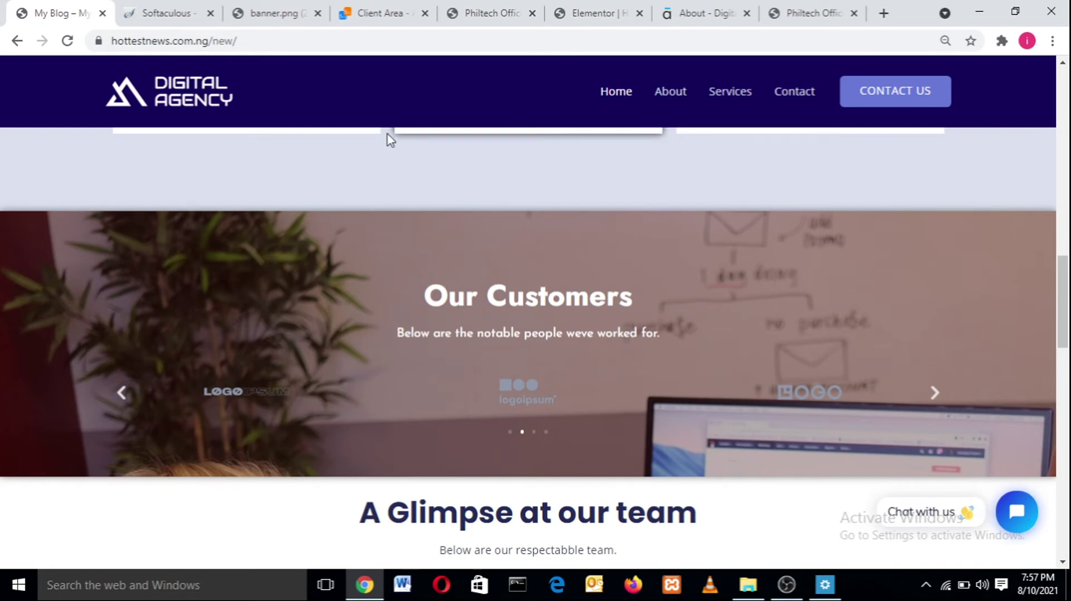
pyautogui.click(585, 7)
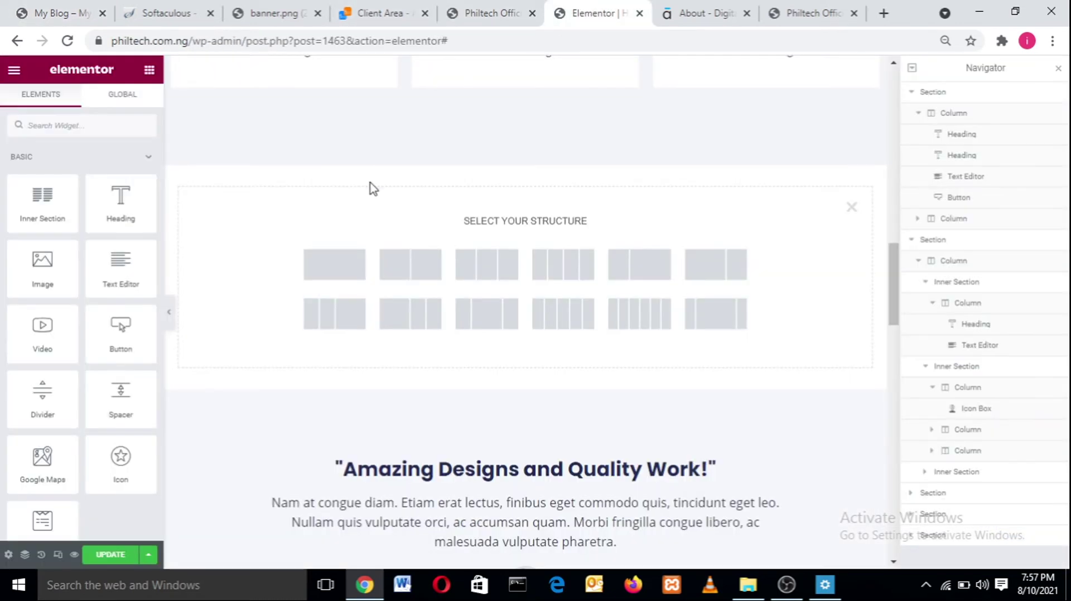
pyautogui.click(330, 266)
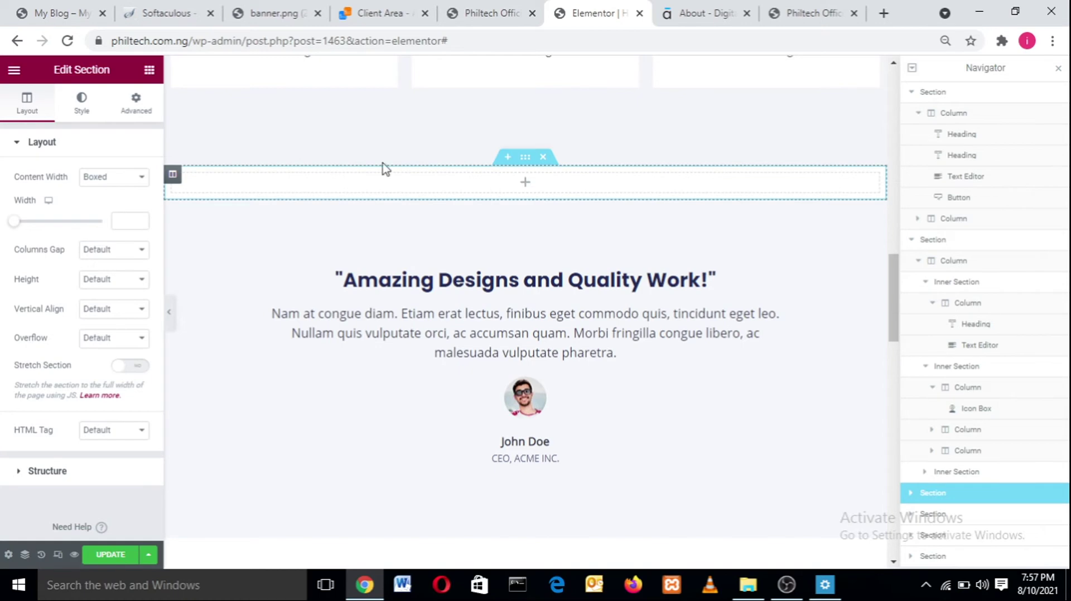
pyautogui.click(47, 8)
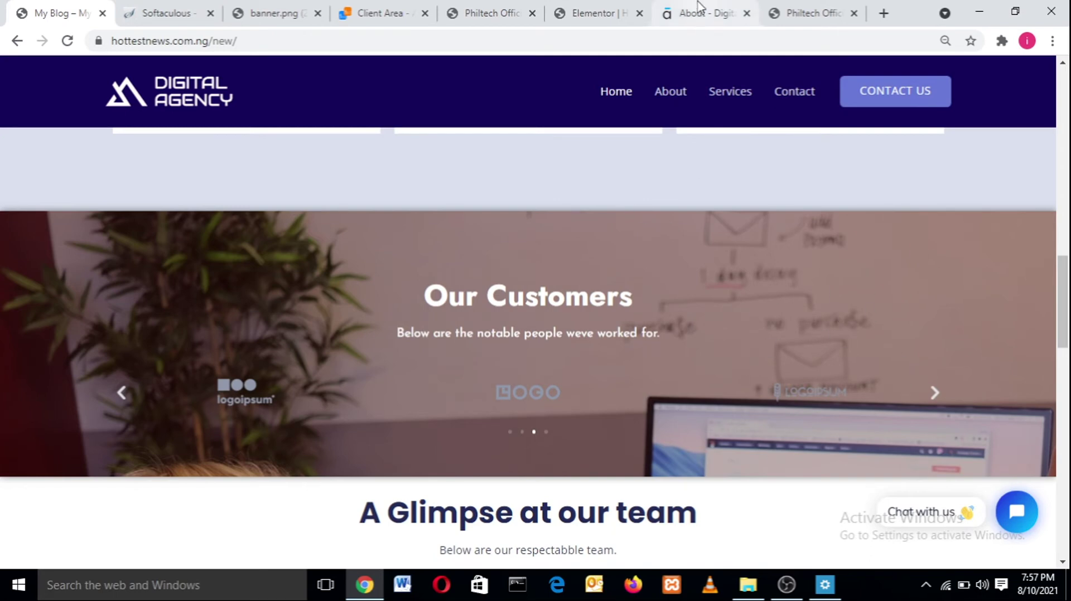
pyautogui.click(577, 11)
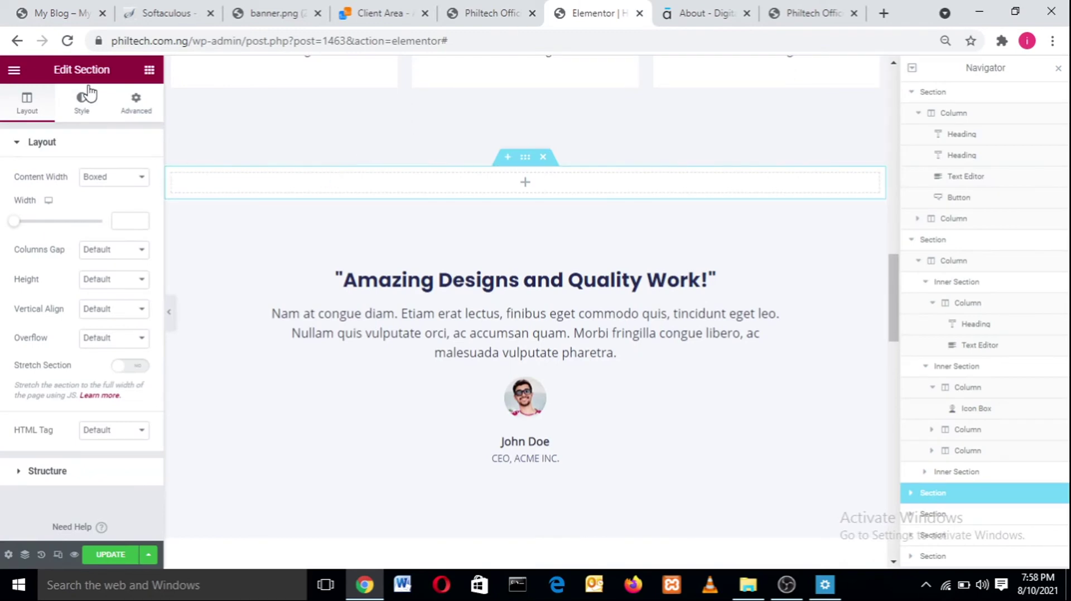
# - Select the new empty section and set its Style background type to Classic
pyautogui.click(149, 70)
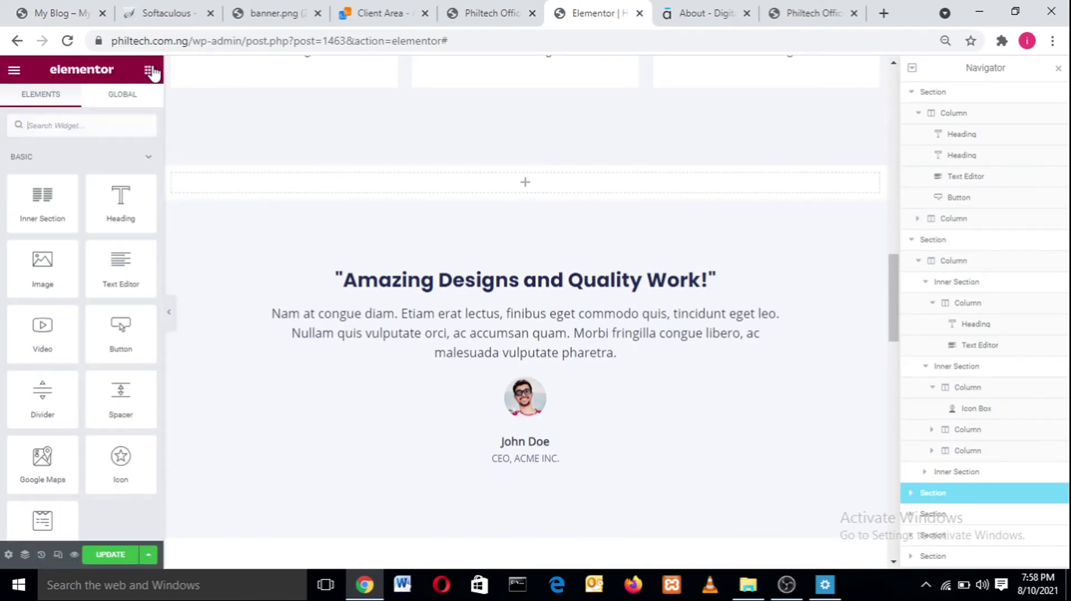
pyautogui.moveTo(491, 190)
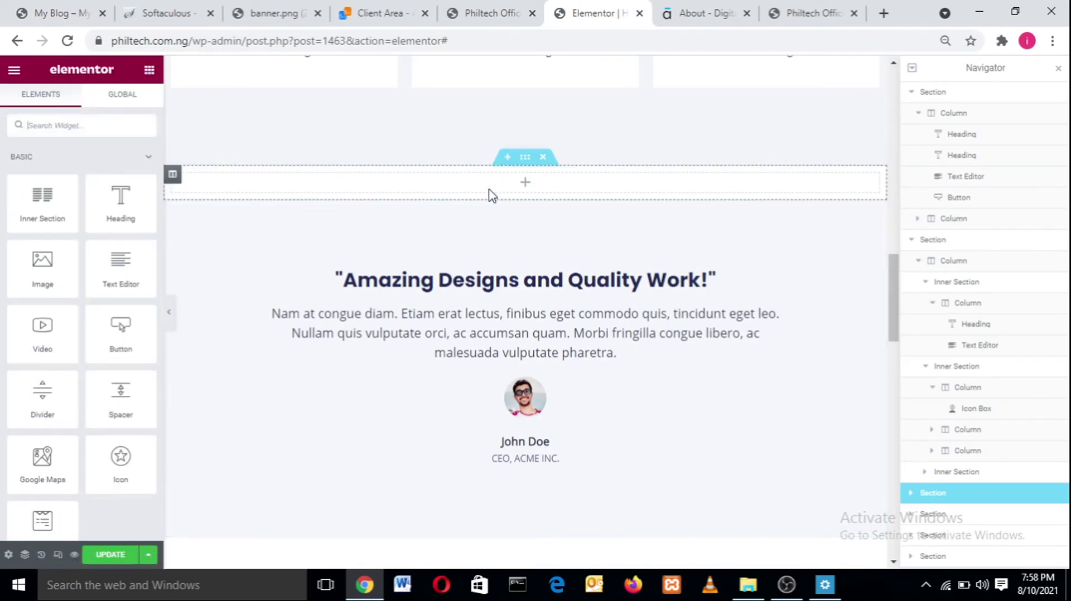
pyautogui.moveTo(520, 168)
pyautogui.mouseDown()
pyautogui.moveTo(536, 170)
pyautogui.moveTo(526, 178)
pyautogui.mouseUp()
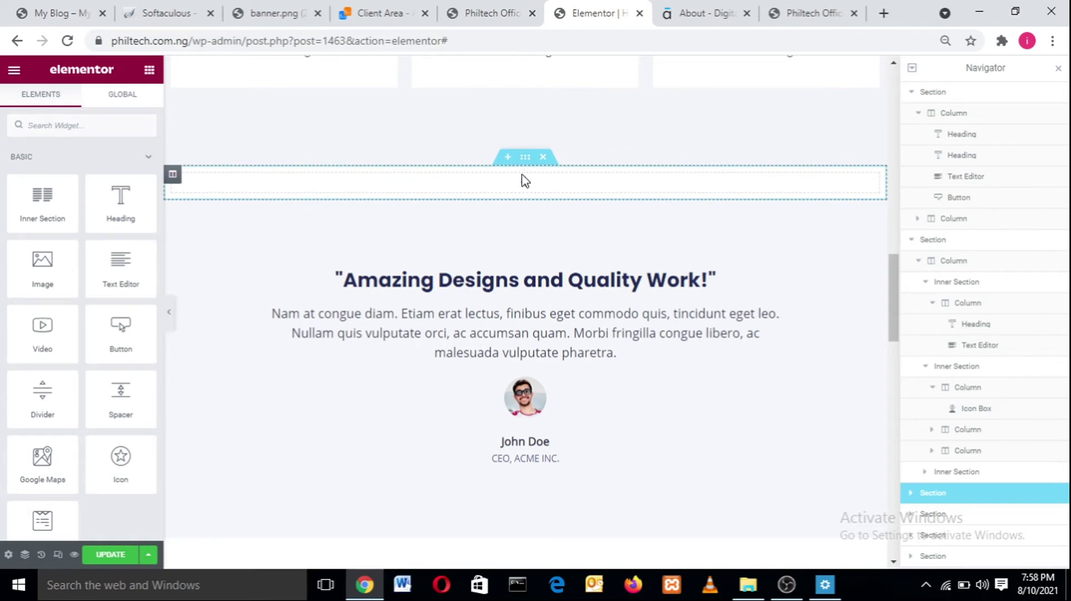
pyautogui.moveTo(524, 163); pyautogui.dragTo(525, 168)
pyautogui.click(526, 161)
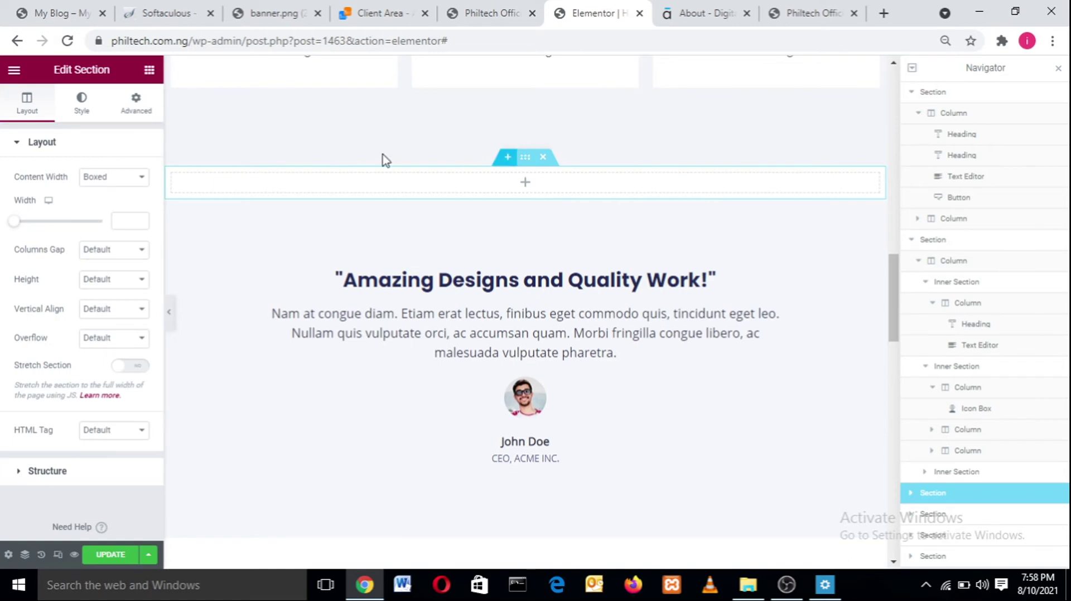
pyautogui.click(81, 112)
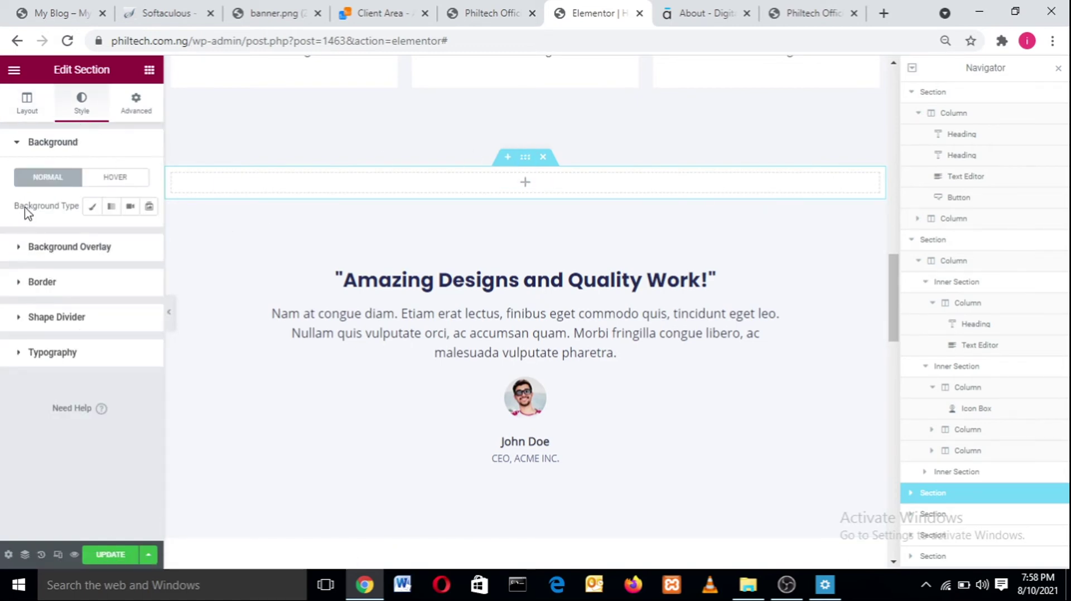
pyautogui.click(93, 208)
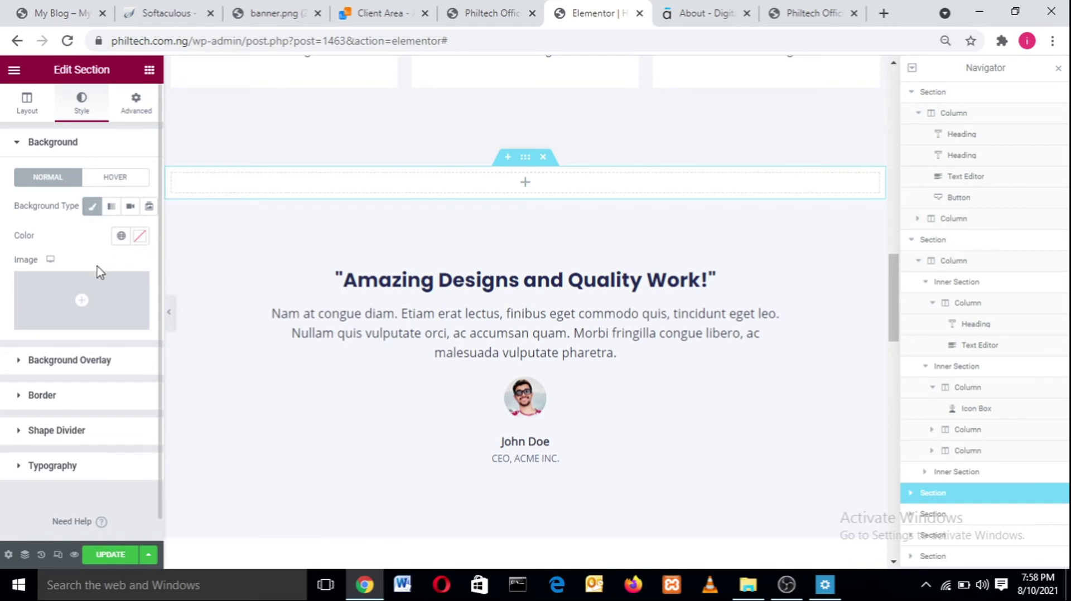
# - Open Choose Image's Upload files panel, browse local folders, then cancel the file dialog
pyautogui.click(67, 306)
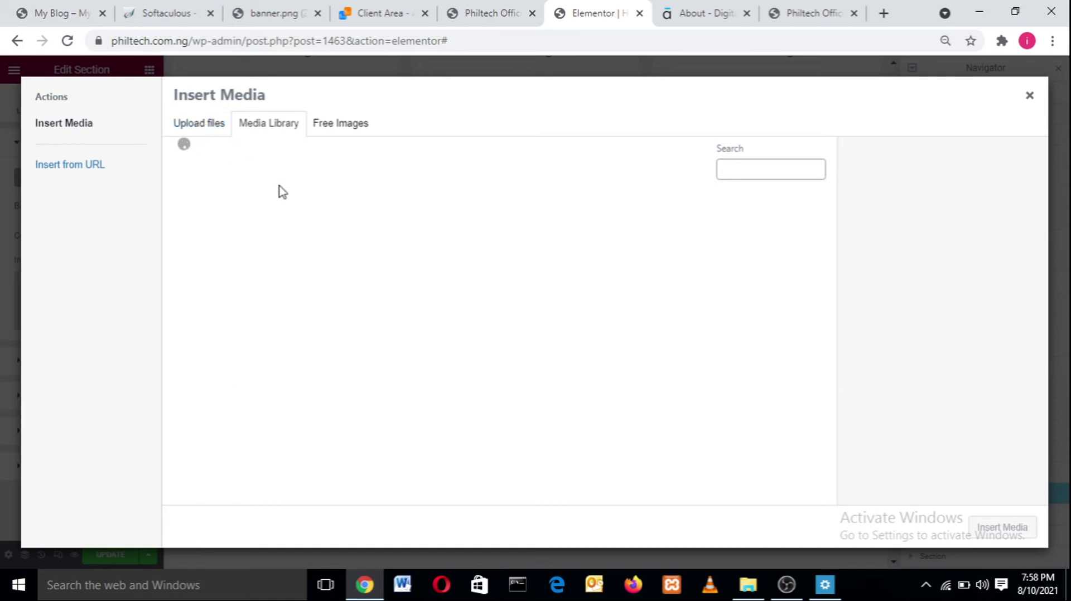
pyautogui.click(194, 127)
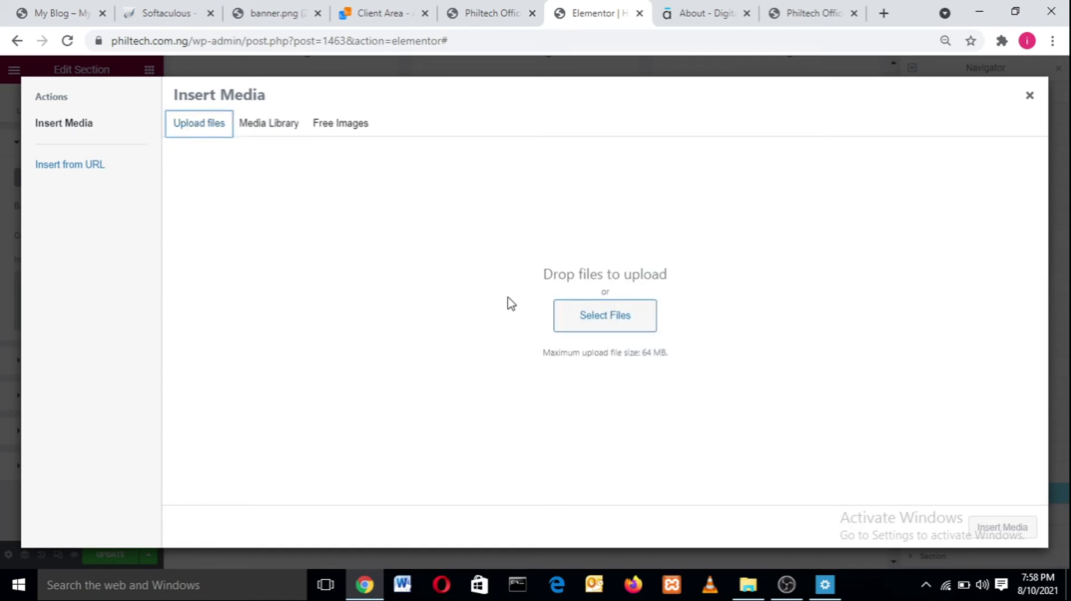
pyautogui.click(599, 326)
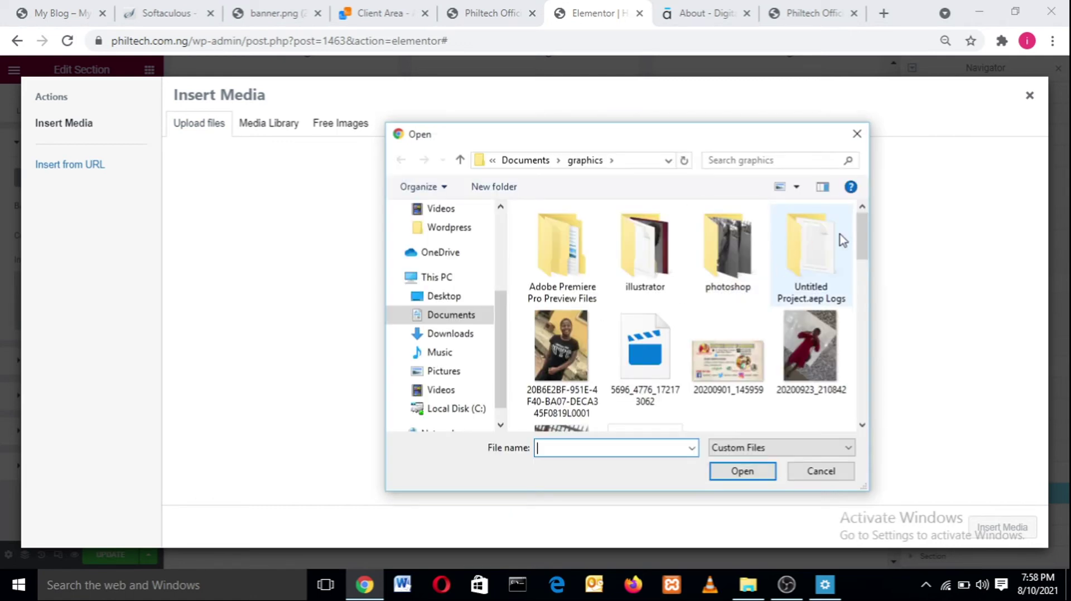
pyautogui.moveTo(863, 237); pyautogui.dragTo(866, 389)
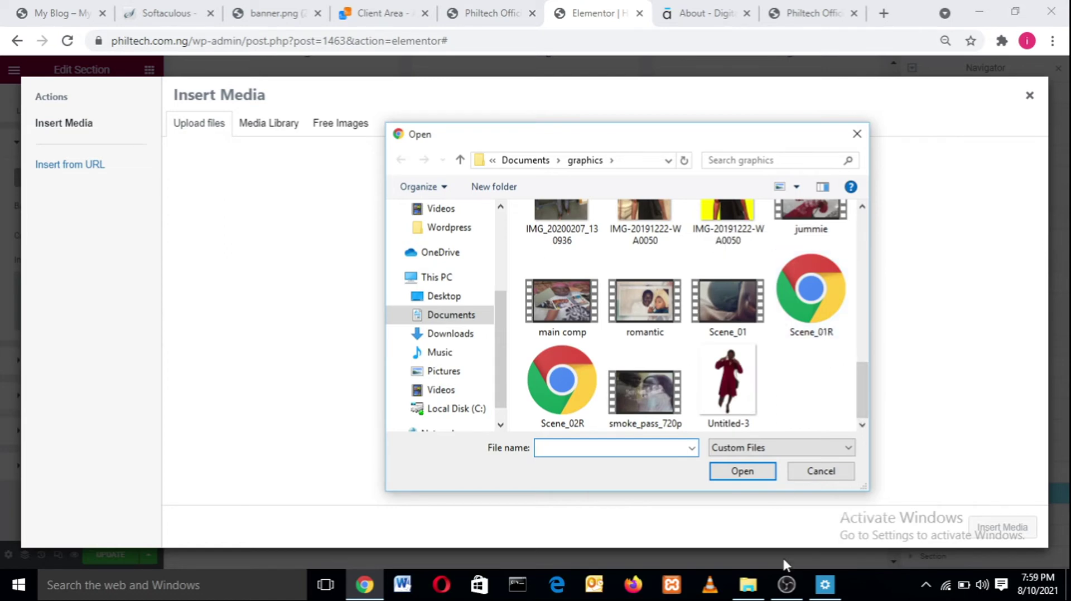
pyautogui.click(786, 584)
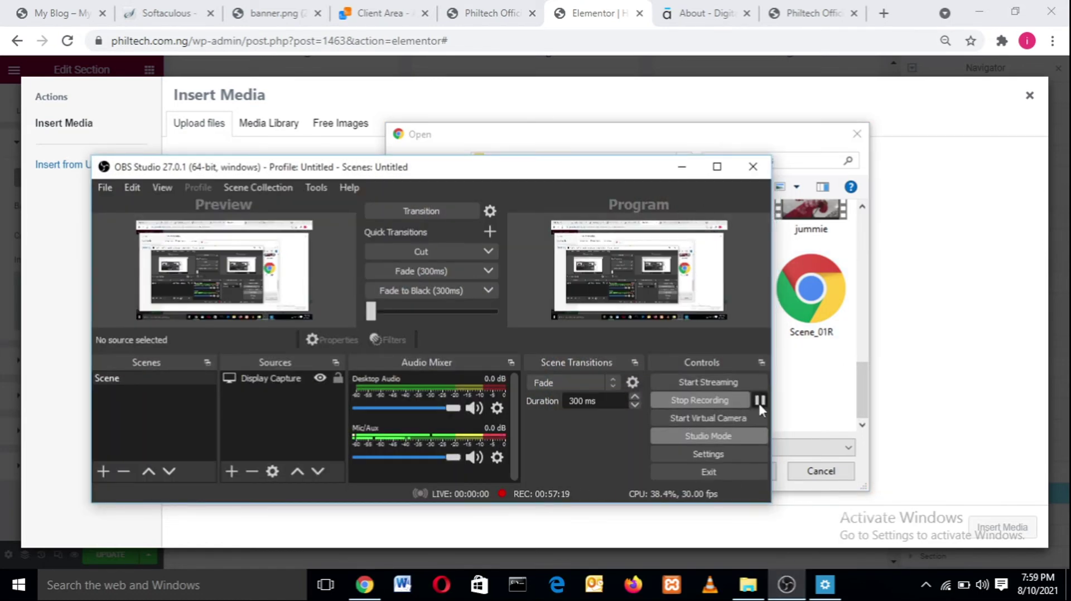
pyautogui.click(681, 166)
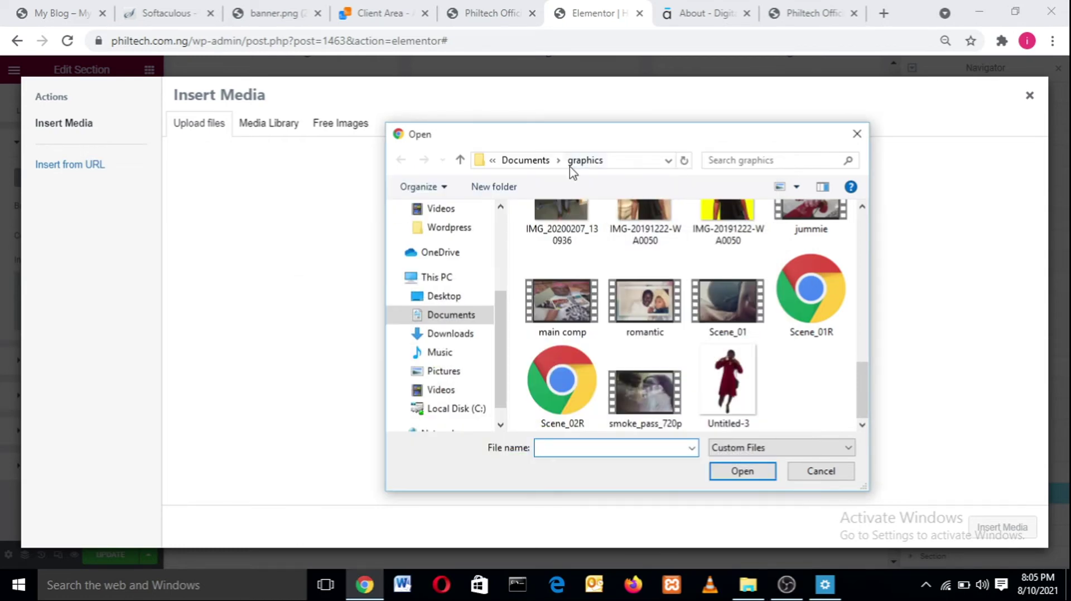
pyautogui.click(453, 237)
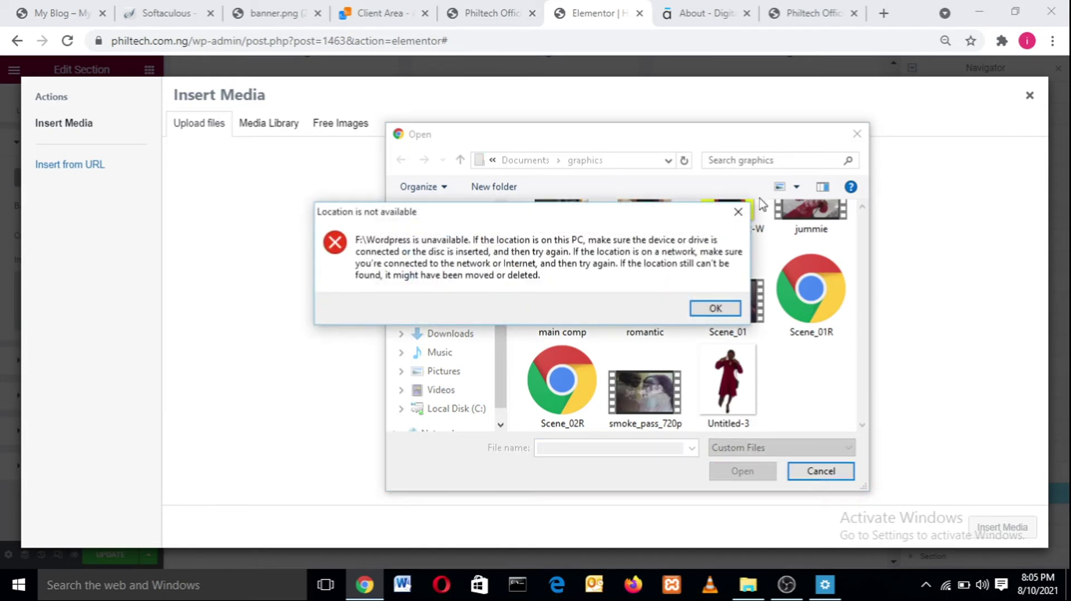
pyautogui.click(737, 213)
pyautogui.moveTo(863, 399); pyautogui.dragTo(868, 240)
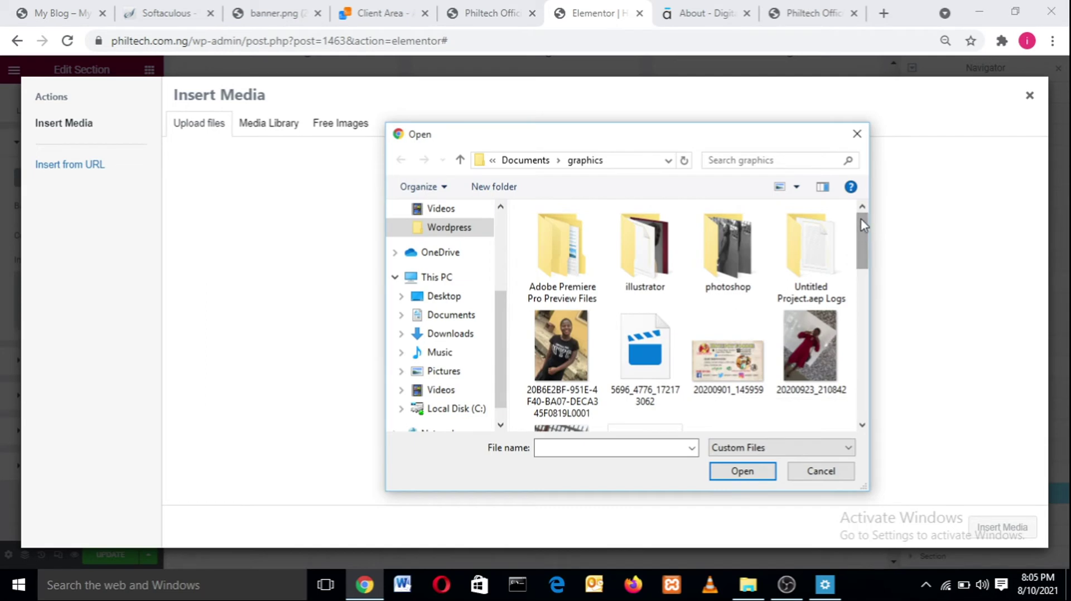
pyautogui.click(857, 133)
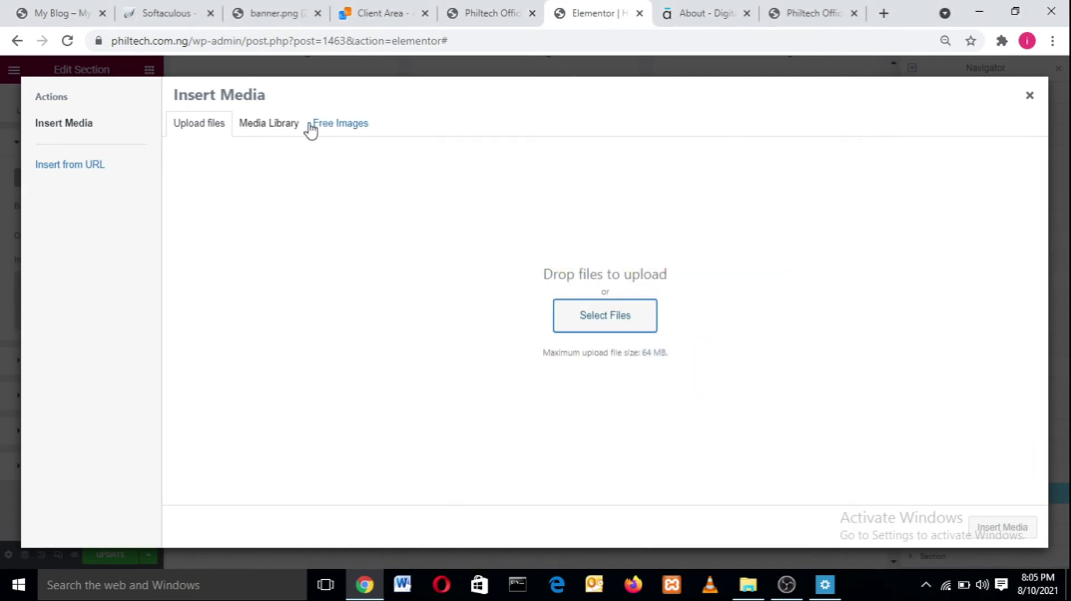
# - Browse the Media Library and Pixabay Free Images, then open the castle-on-phone photo
pyautogui.click(273, 132)
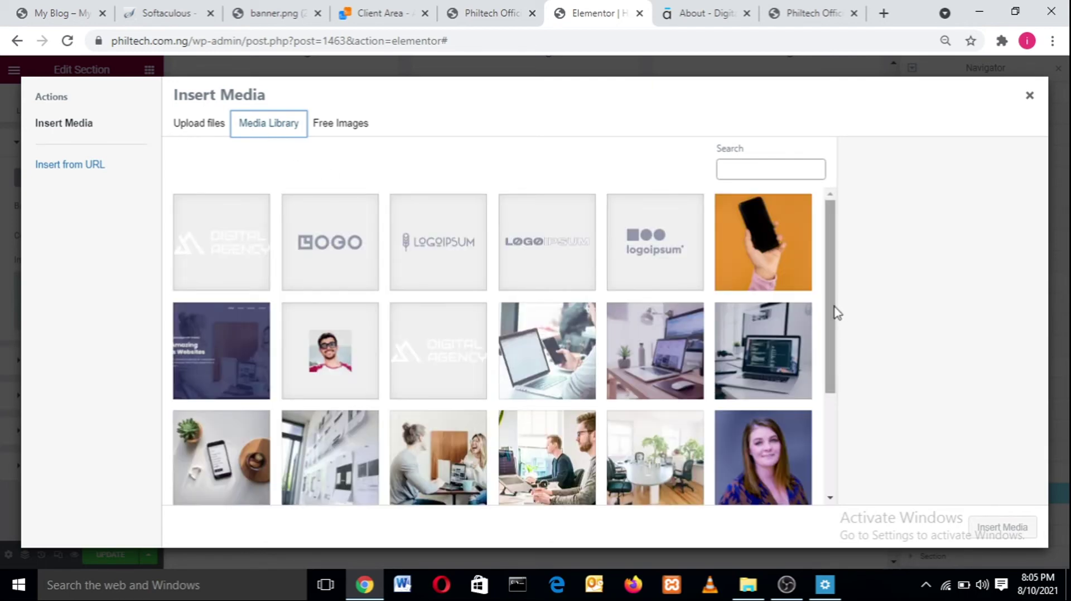
pyautogui.moveTo(835, 310); pyautogui.dragTo(835, 200)
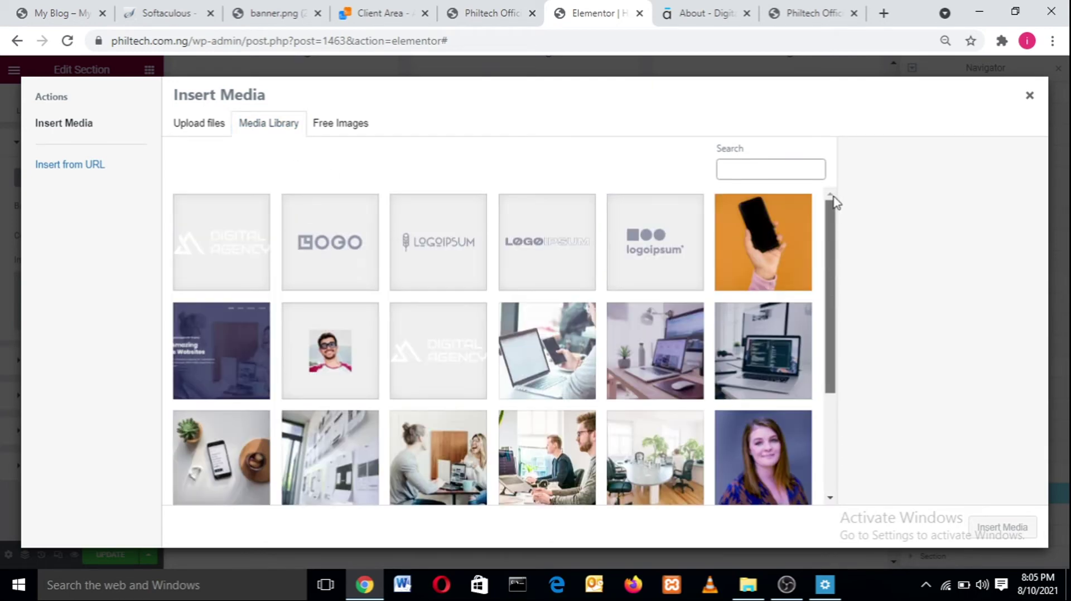
pyautogui.click(347, 127)
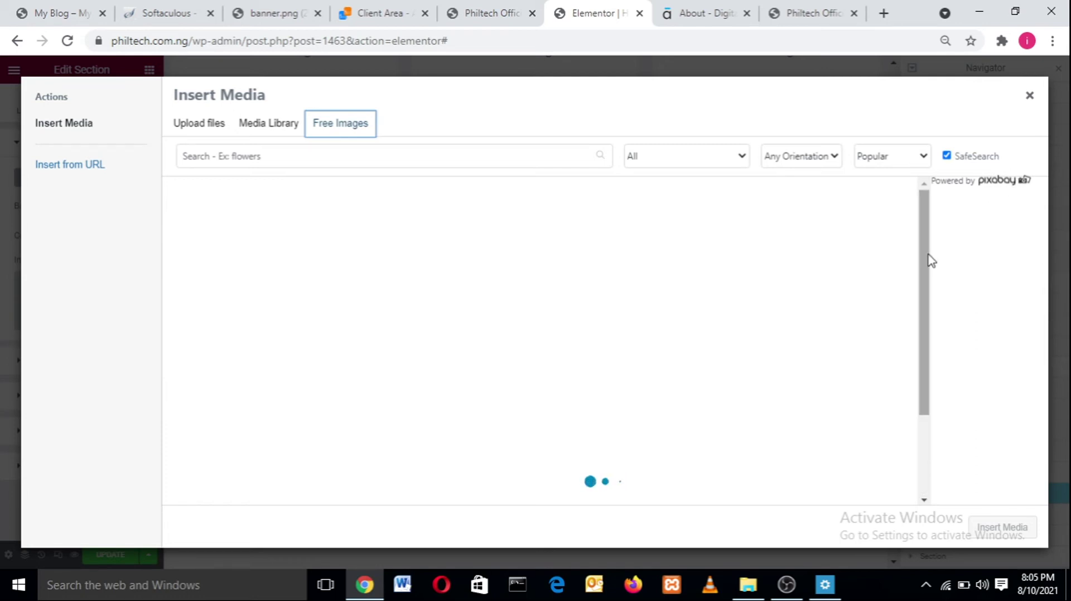
pyautogui.rightClick(930, 261)
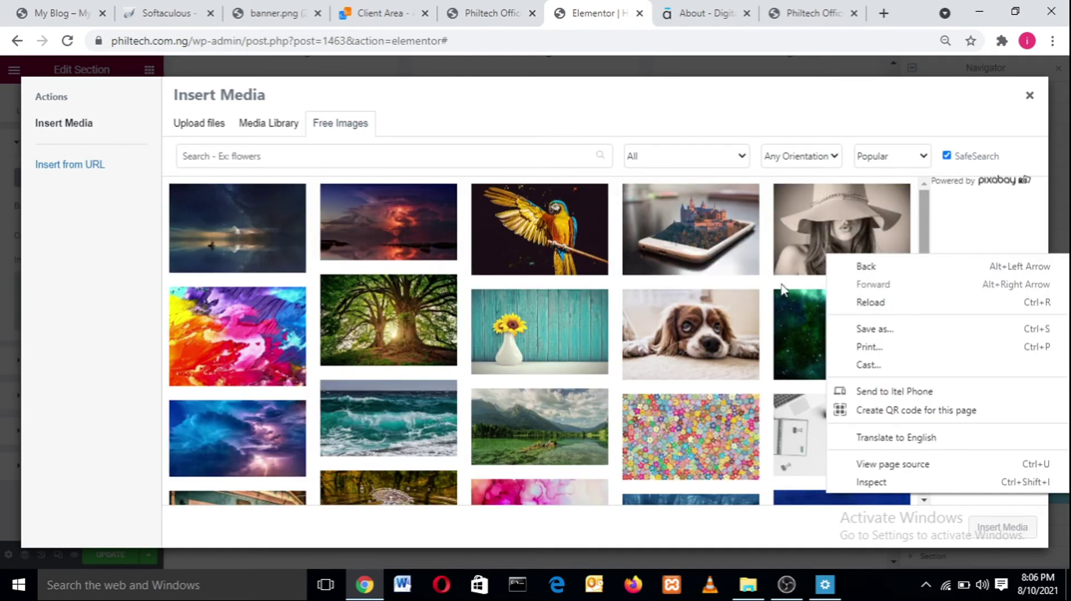
pyautogui.click(928, 232)
pyautogui.moveTo(927, 232)
pyautogui.mouseDown()
pyautogui.moveTo(923, 433)
pyautogui.moveTo(929, 252)
pyautogui.mouseUp()
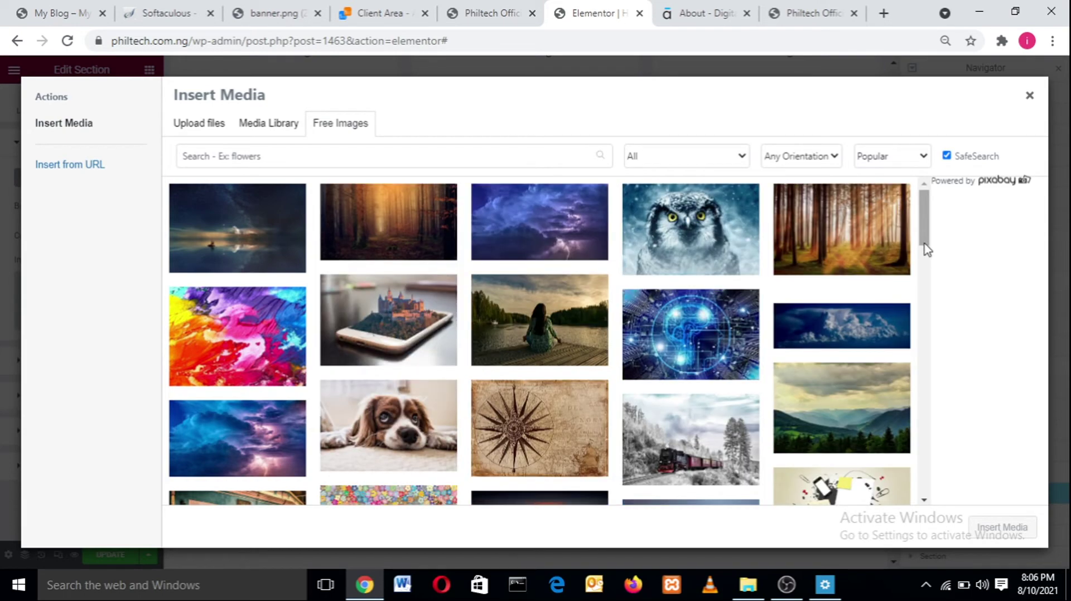
pyautogui.click(421, 306)
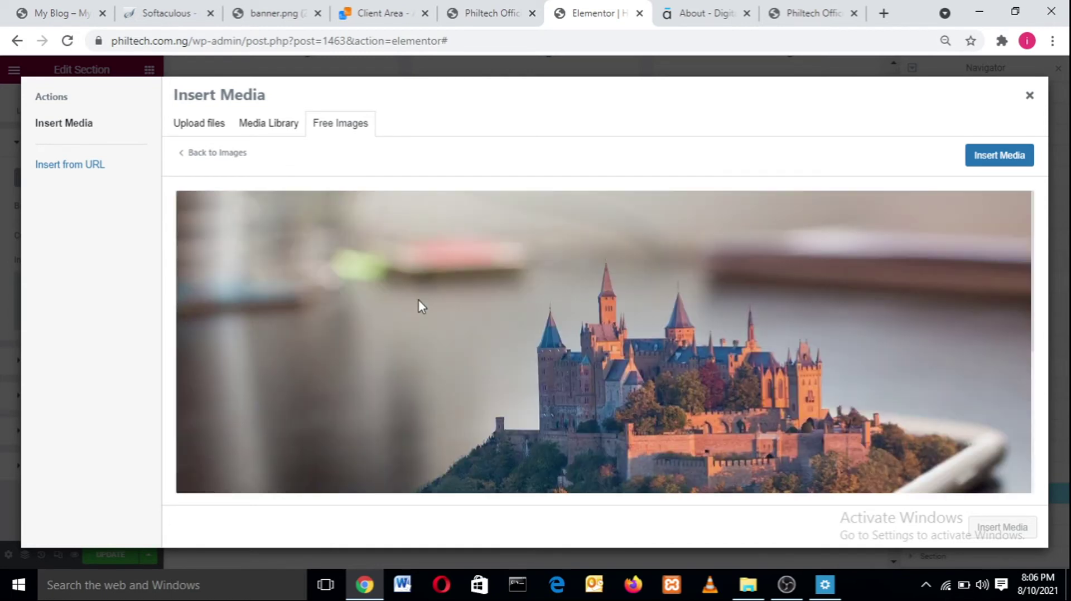
# - Insert the castle photo as background with Center Center position, No-repeat and Cover size
pyautogui.click(997, 161)
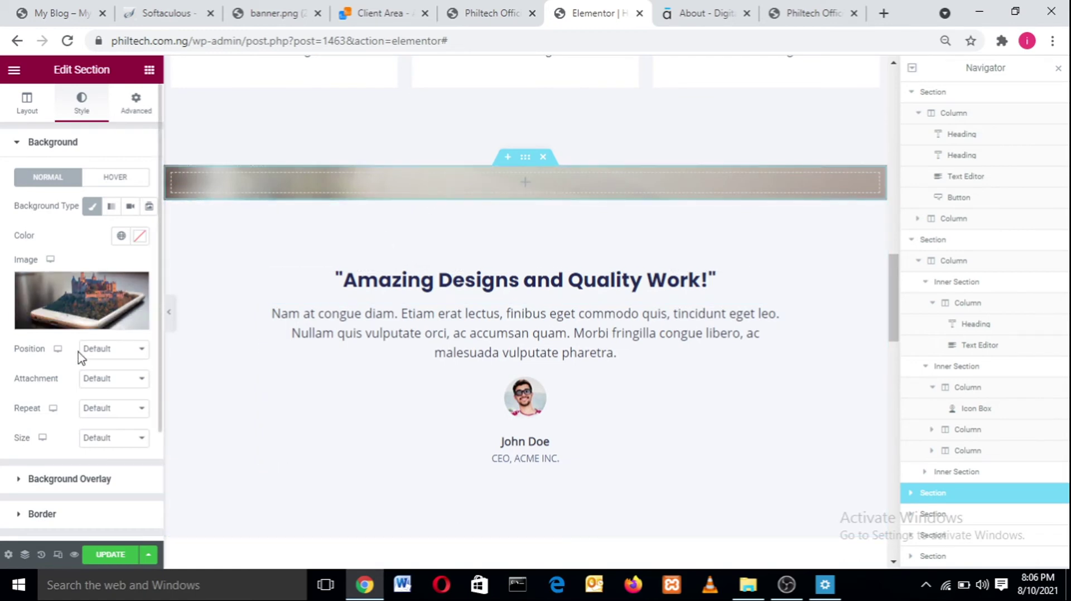
pyautogui.click(107, 351)
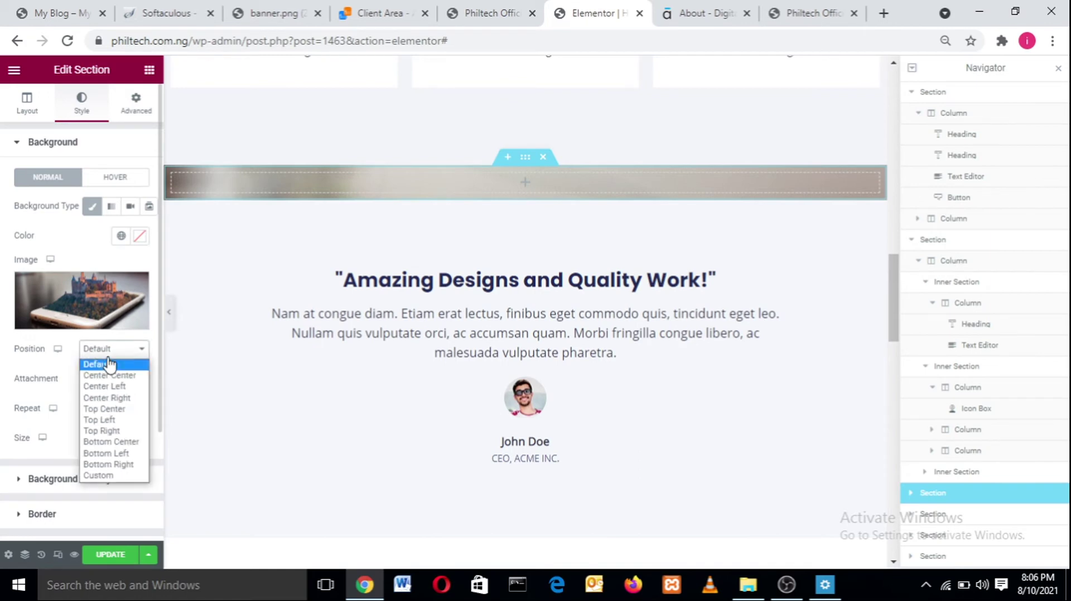
pyautogui.click(109, 375)
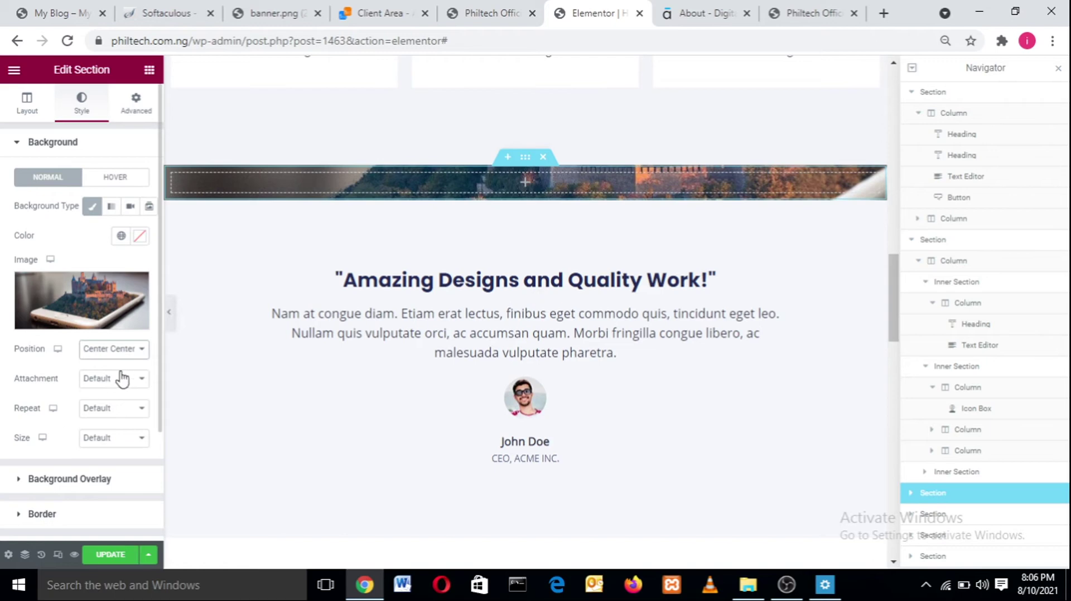
pyautogui.click(98, 384)
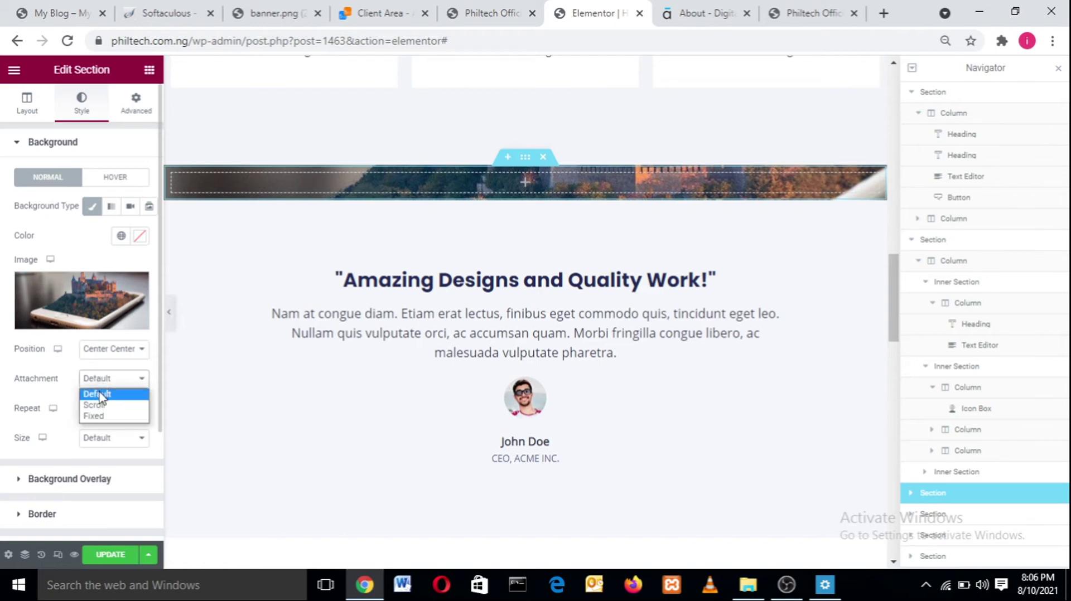
pyautogui.click(100, 395)
pyautogui.click(101, 412)
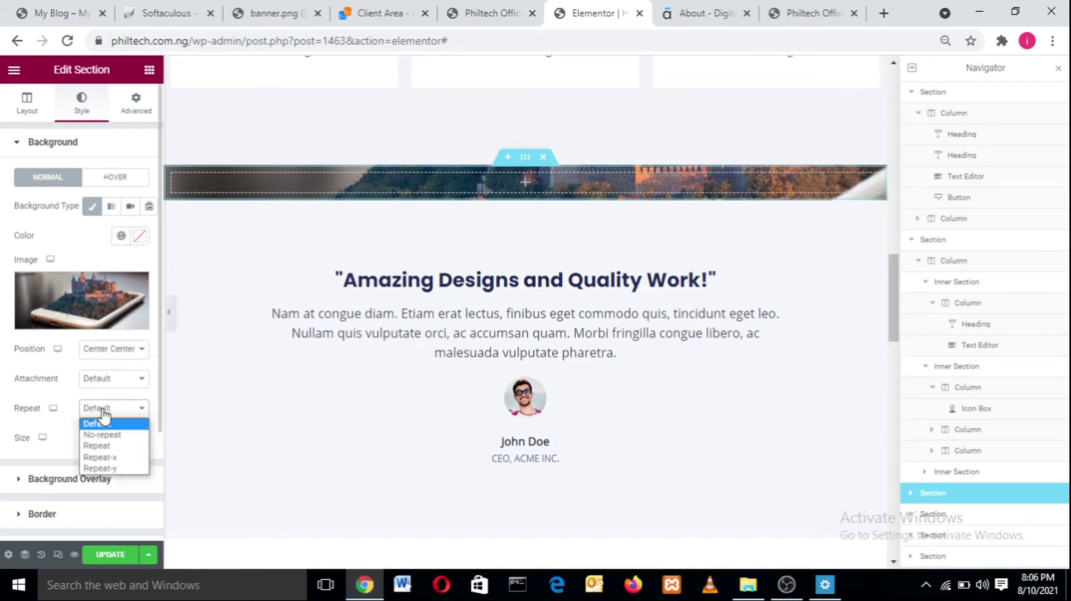
pyautogui.click(106, 435)
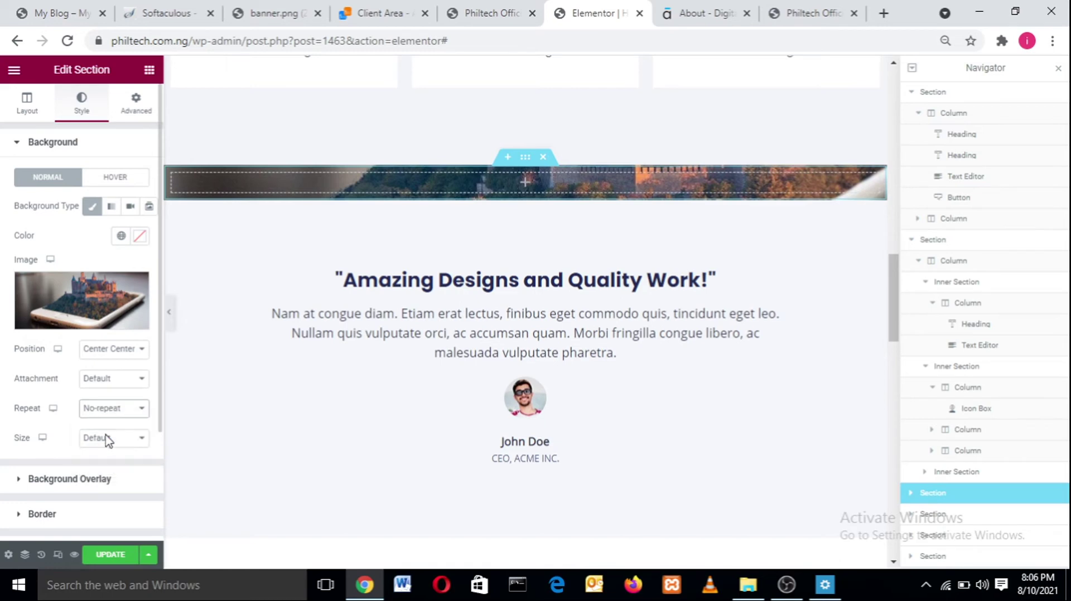
pyautogui.click(104, 442)
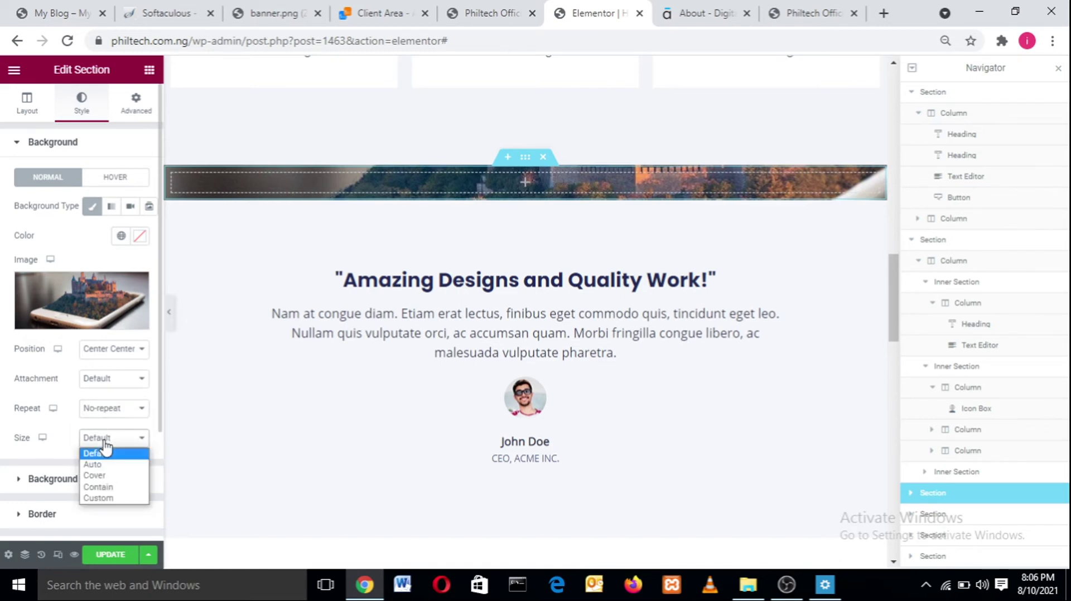
pyautogui.click(99, 476)
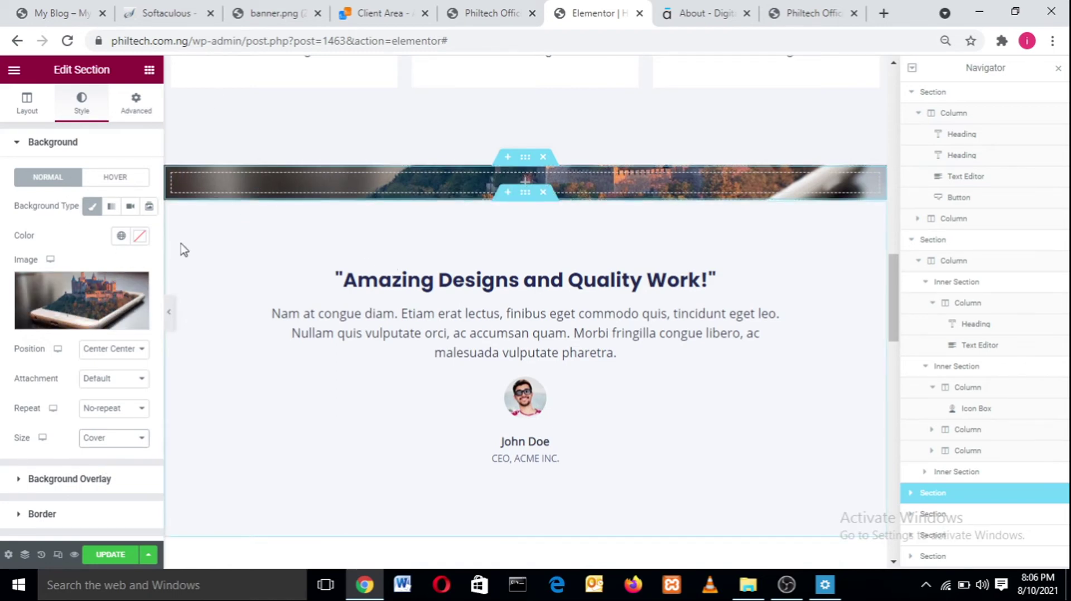
pyautogui.click(162, 10)
# - Select the Our Customers heading on the reference My Blog site, then return to Elementor
pyautogui.click(281, 7)
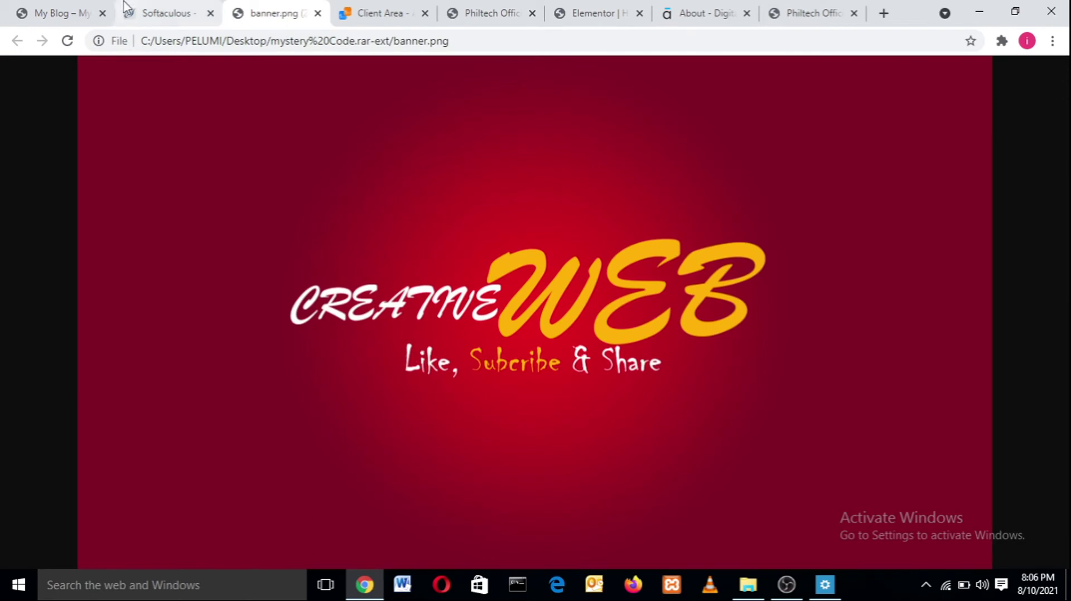
pyautogui.click(53, 12)
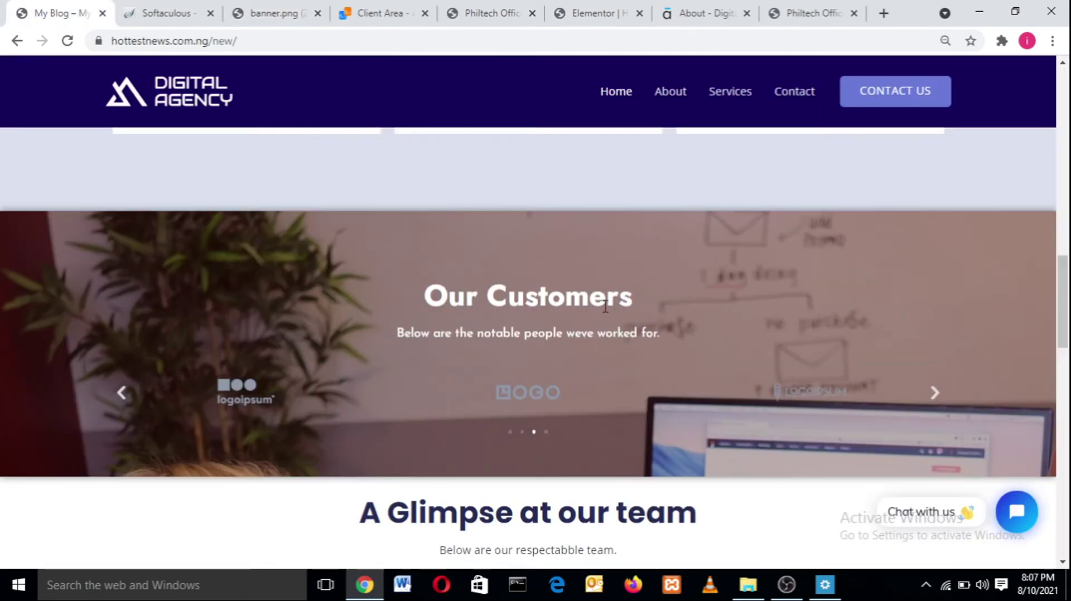
pyautogui.moveTo(619, 301); pyautogui.dragTo(381, 335)
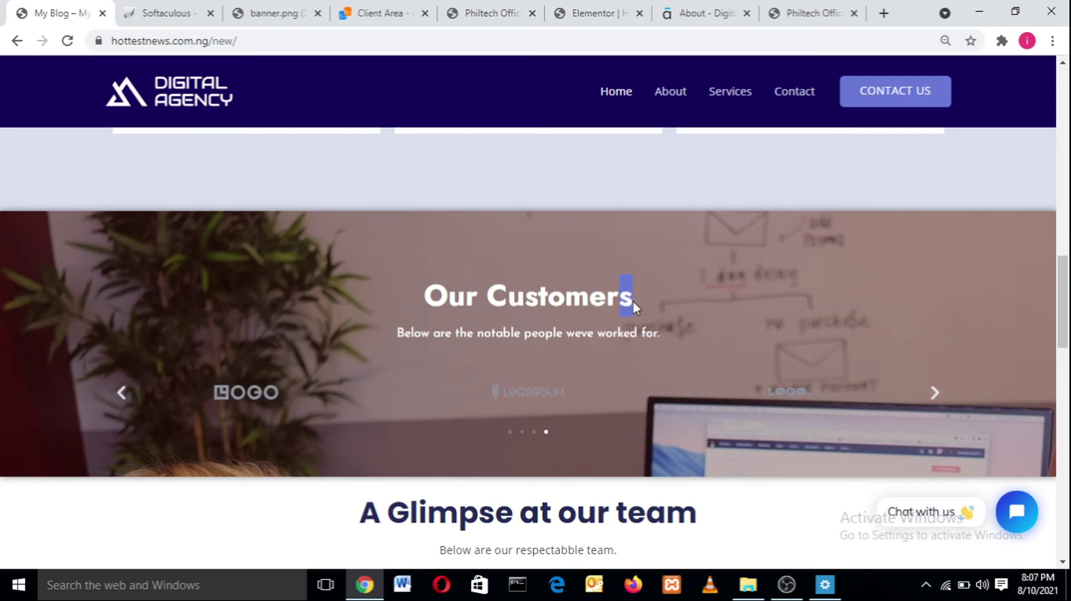
pyautogui.moveTo(633, 302); pyautogui.dragTo(404, 302)
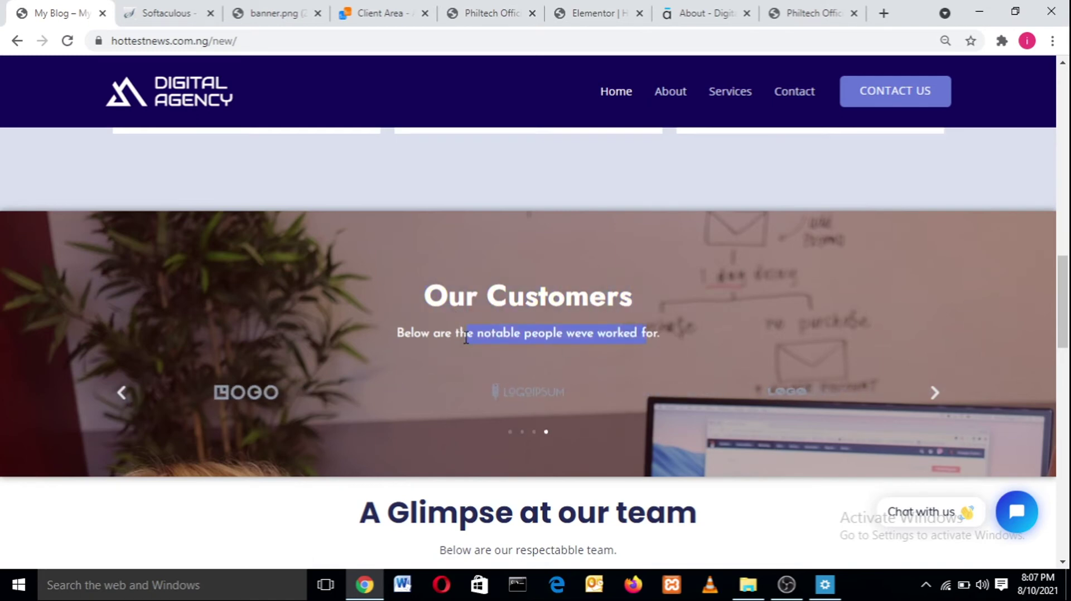
pyautogui.click(588, 8)
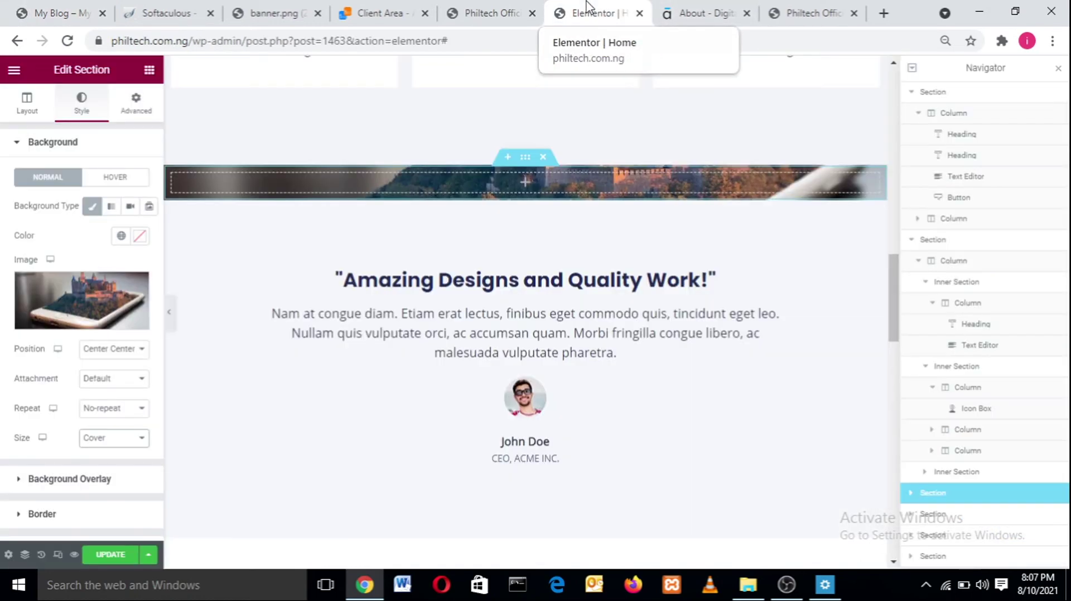
# - Drag a Heading widget into the castle banner and set its title to 'Our Customer'
pyautogui.click(150, 72)
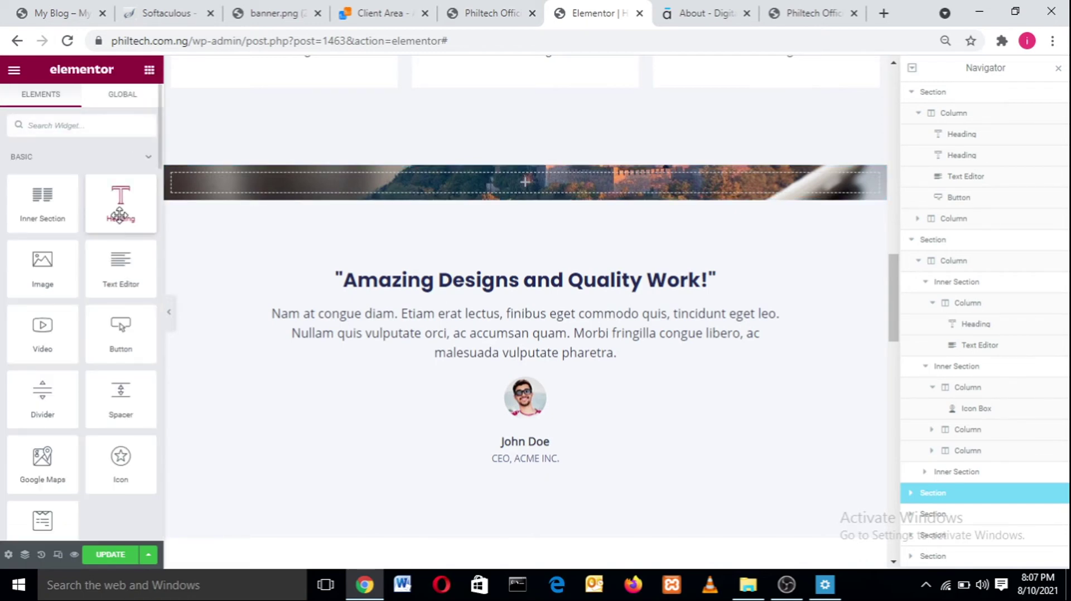
pyautogui.moveTo(117, 213); pyautogui.dragTo(386, 172)
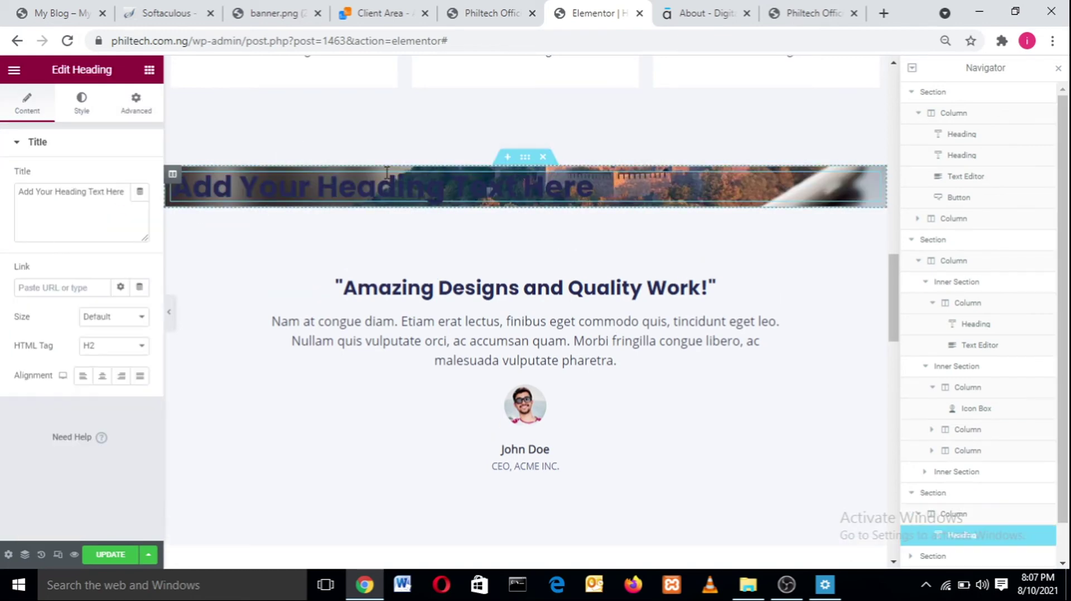
pyautogui.moveTo(126, 190); pyautogui.dragTo(17, 189)
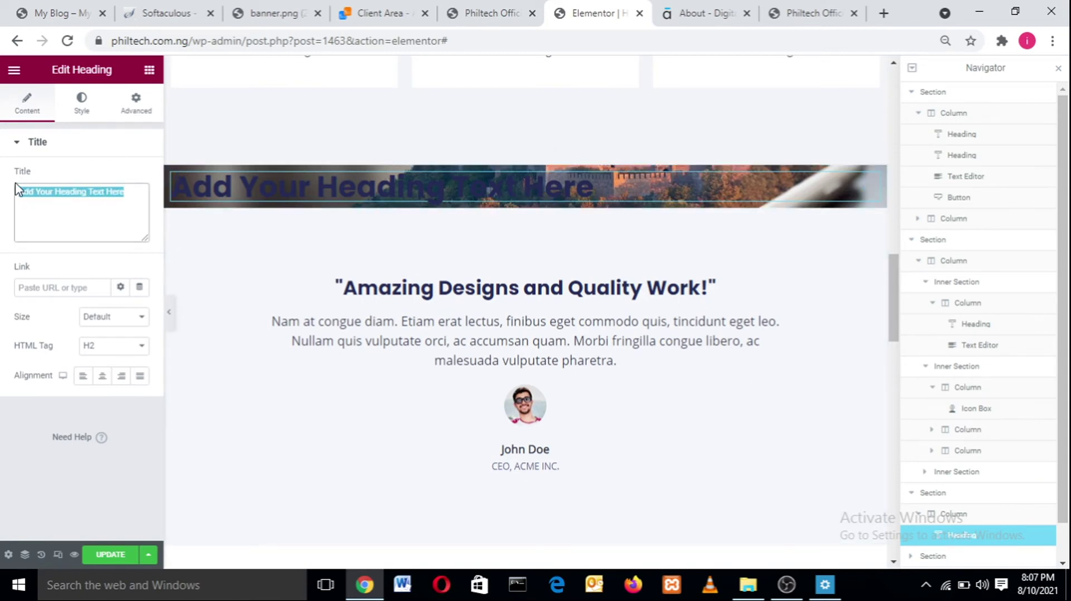
pyautogui.write('Ou')
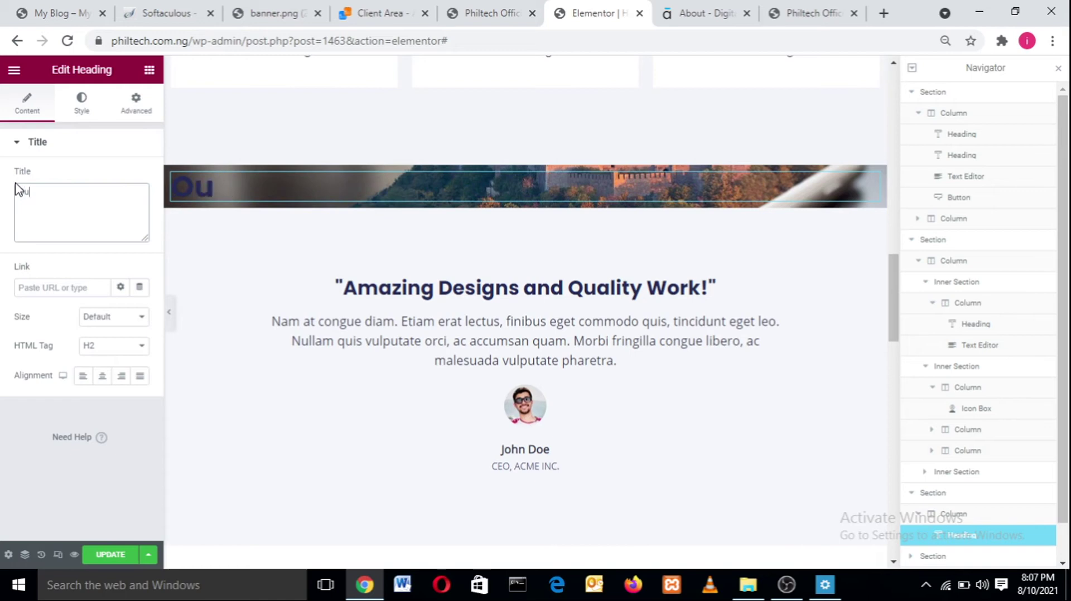
pyautogui.write('r Customer')
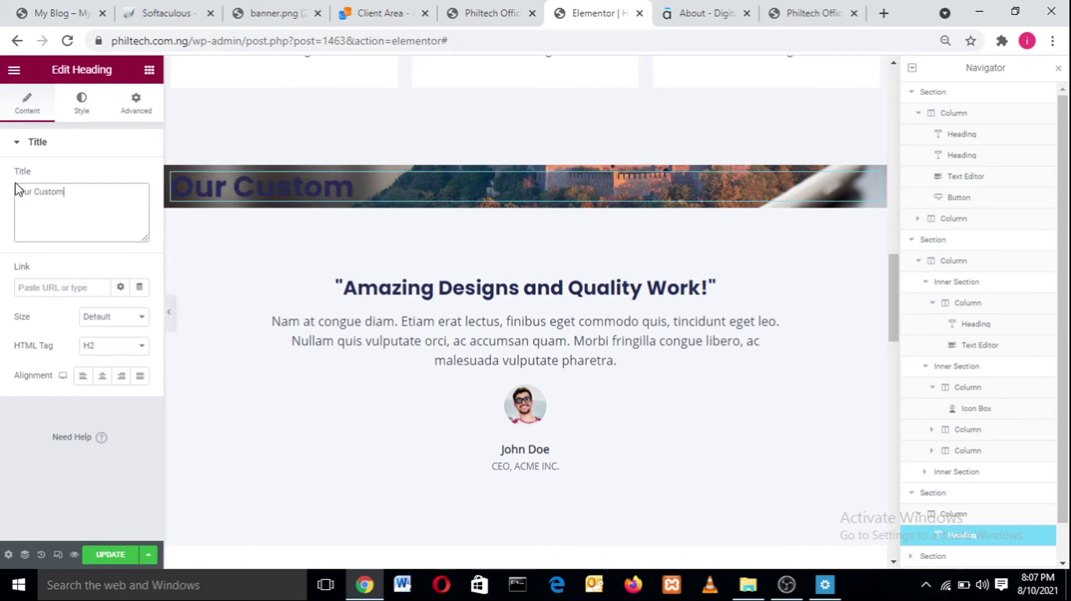
# - Center the Our Customer heading and set its text colour to white #FFFFFF
pyautogui.click(82, 108)
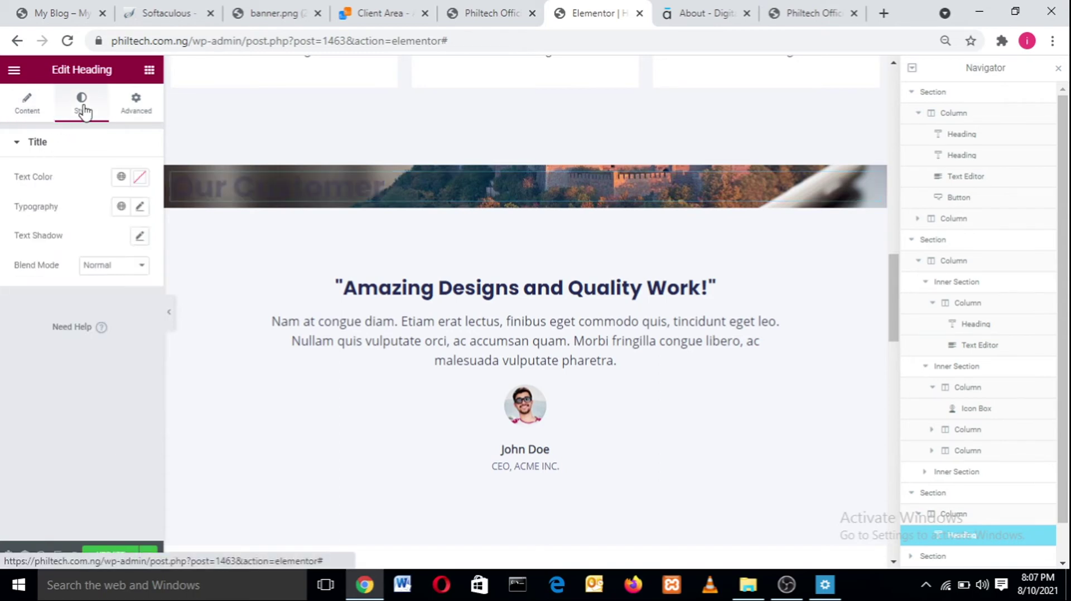
pyautogui.click(25, 105)
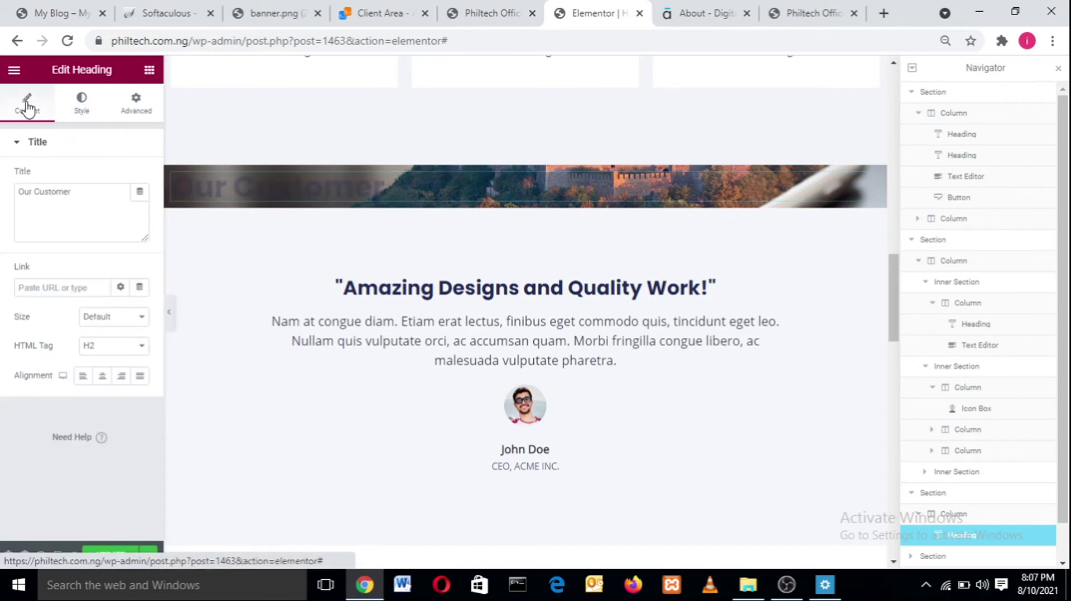
pyautogui.click(103, 377)
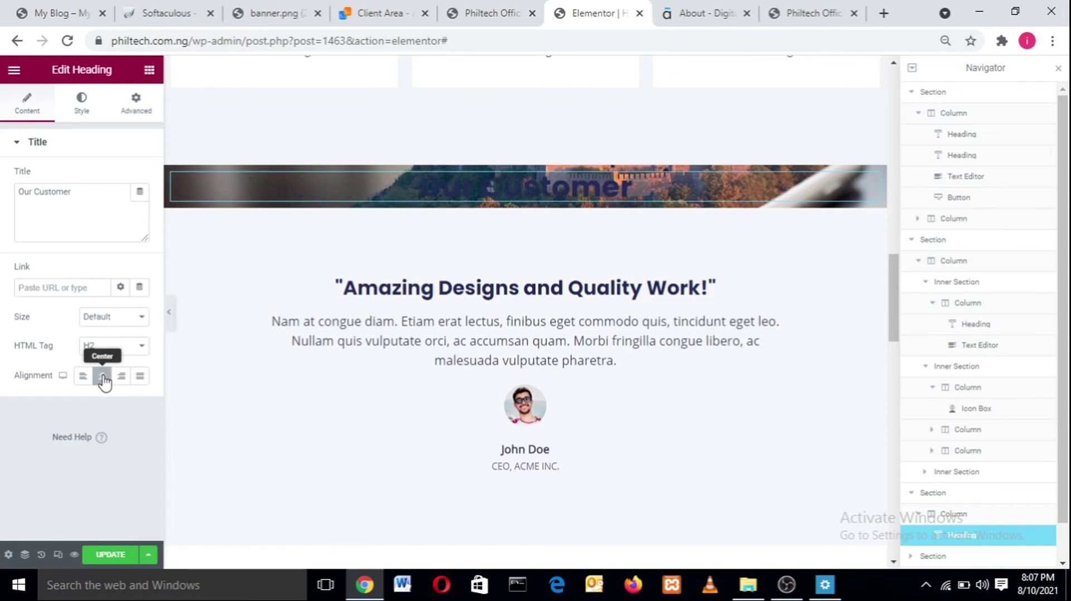
pyautogui.click(81, 102)
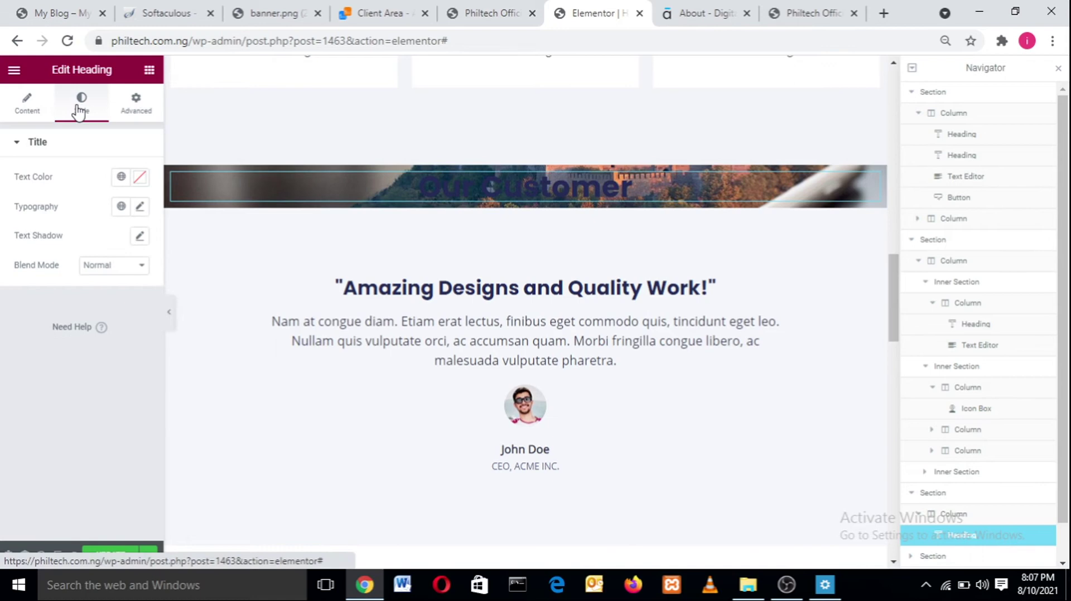
pyautogui.click(139, 180)
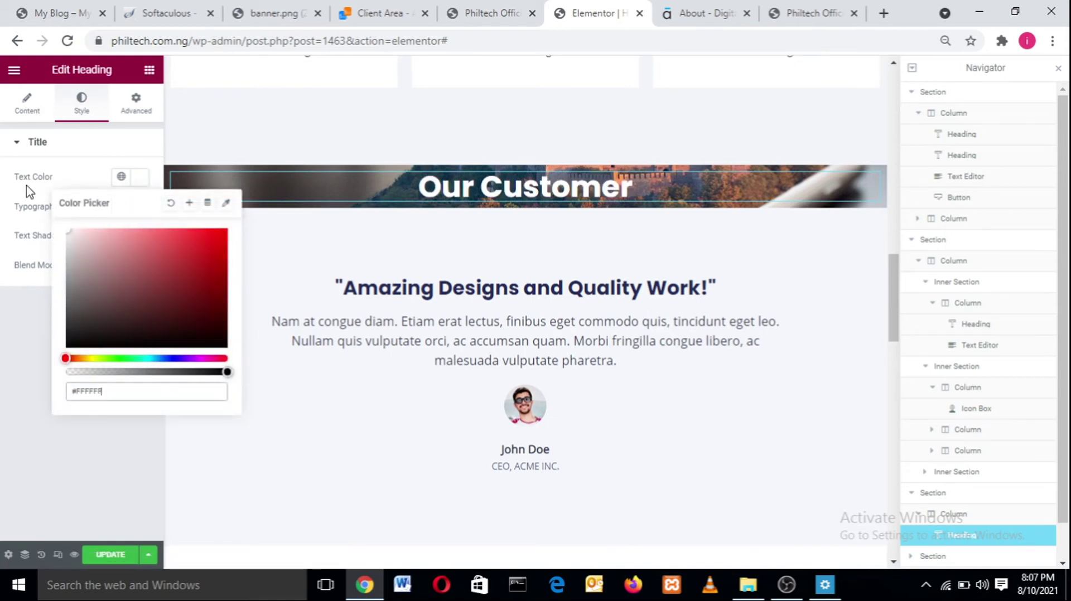
pyautogui.click(8, 389)
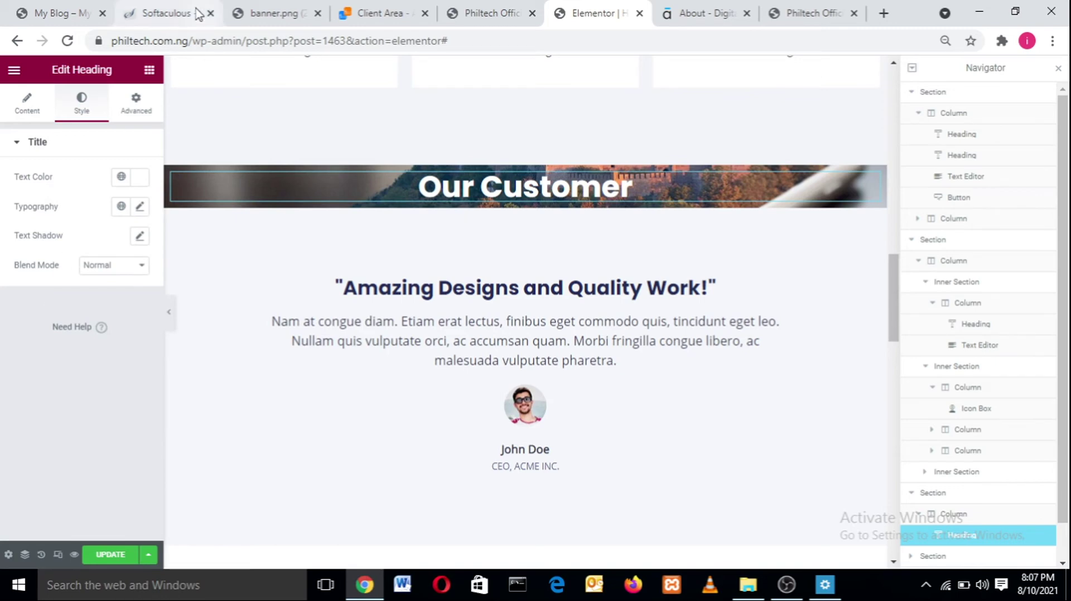
# - Select the subtitle sentence on the reference Digital Agency site
pyautogui.click(65, 8)
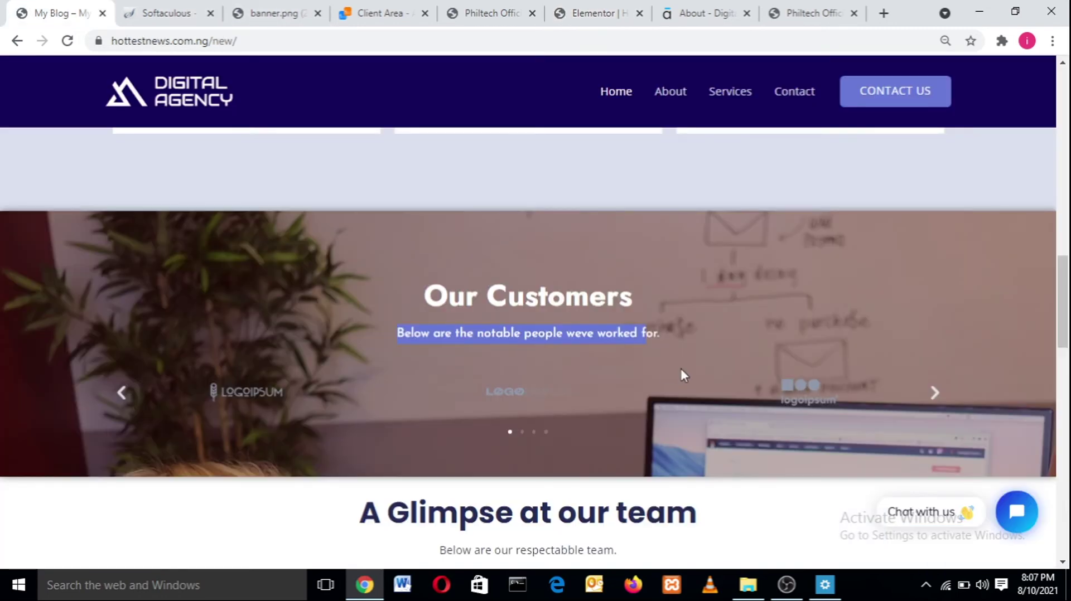
pyautogui.moveTo(667, 333); pyautogui.dragTo(564, 338)
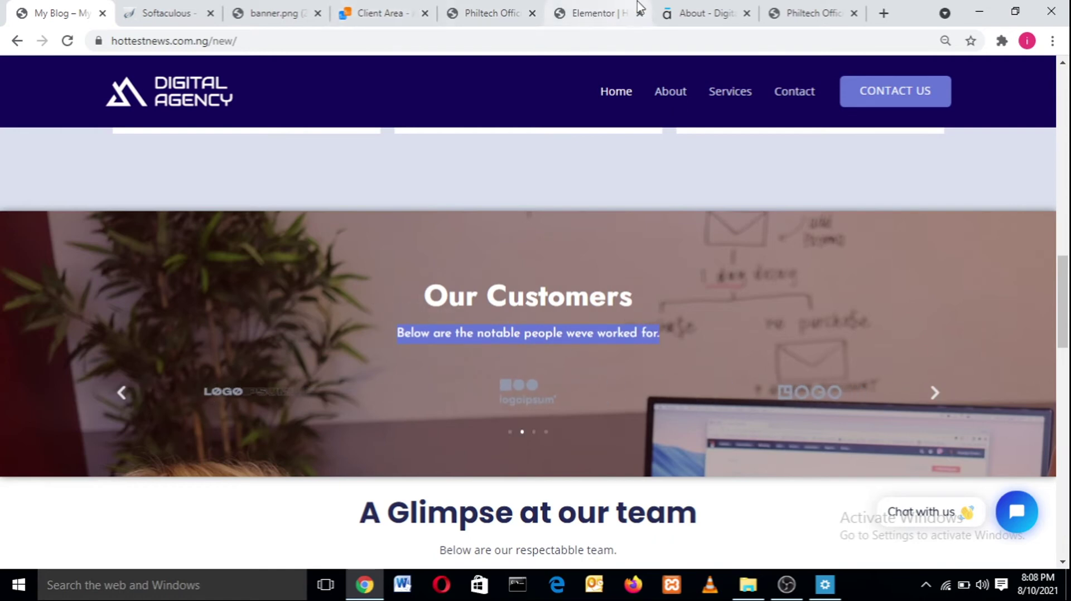
pyautogui.click(605, 11)
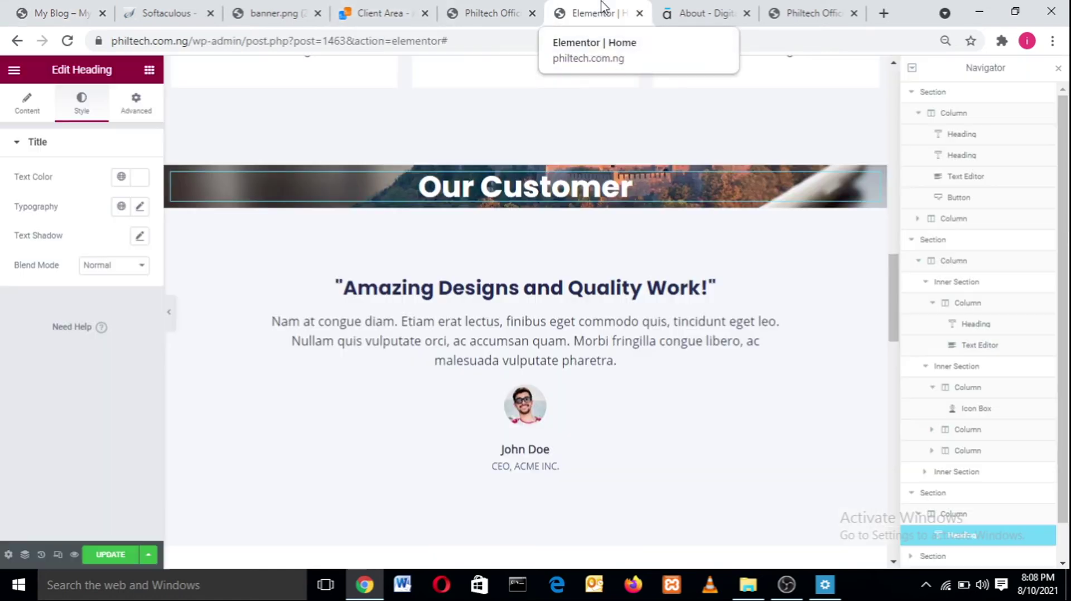
# - Add a Text Editor block under the heading and paste the copied reference subtitle into it
pyautogui.click(149, 72)
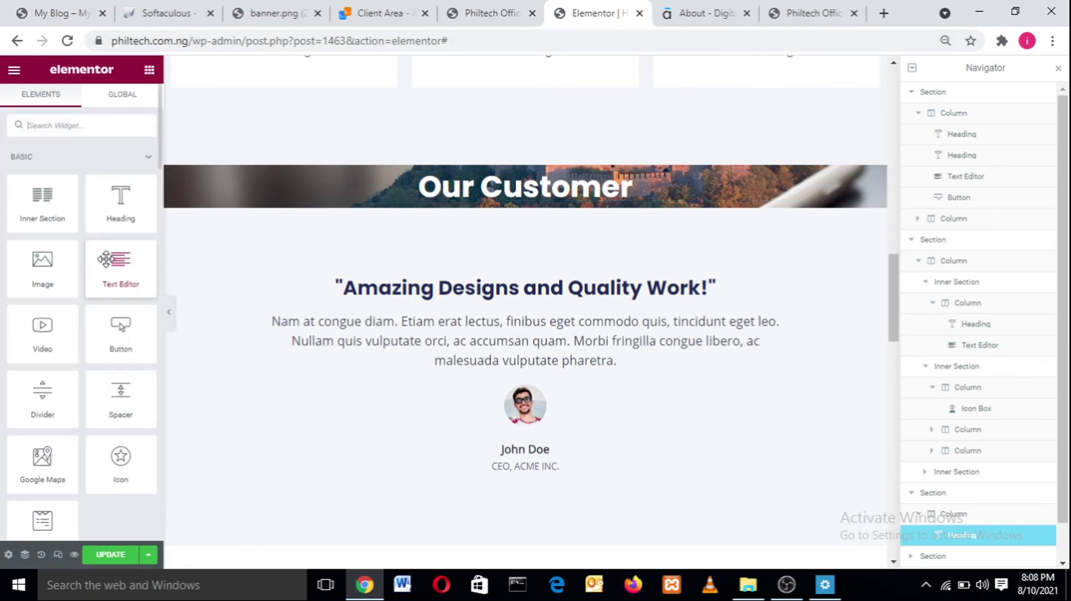
pyautogui.moveTo(114, 259); pyautogui.dragTo(484, 189)
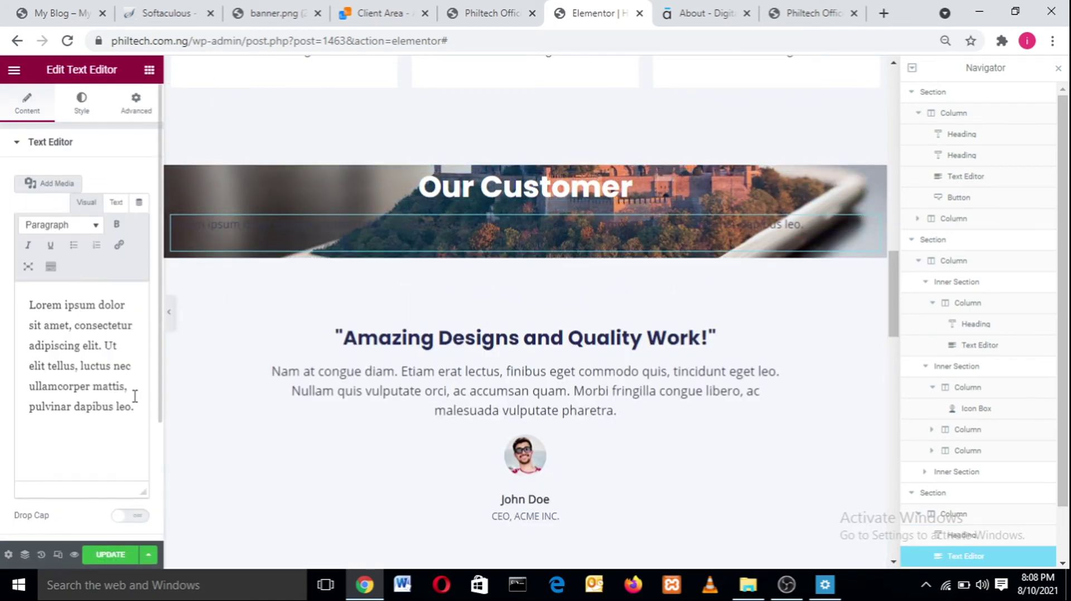
pyautogui.click(84, 10)
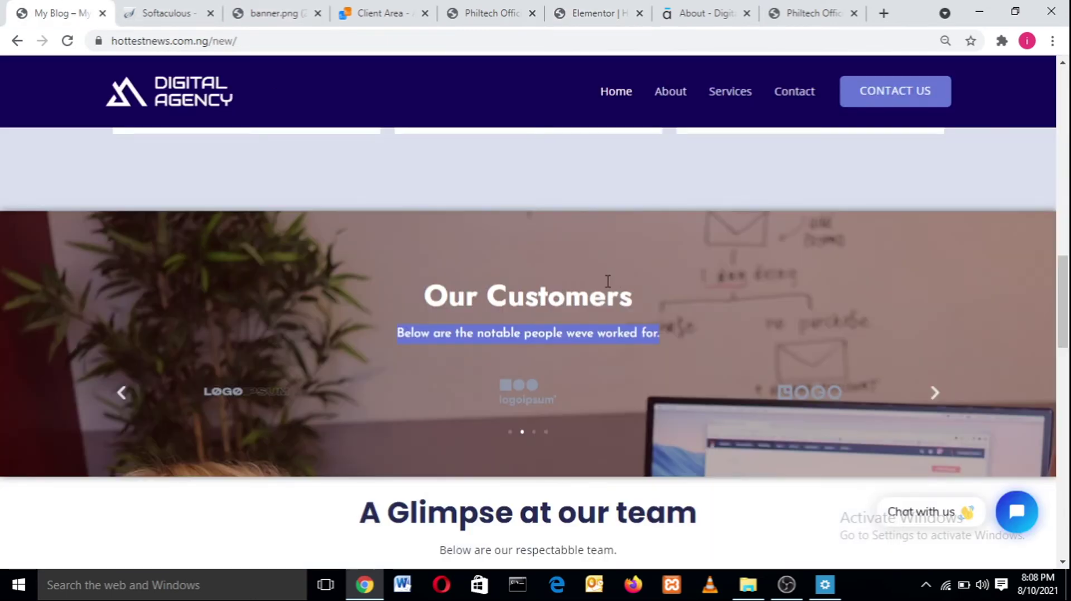
pyautogui.rightClick(572, 337)
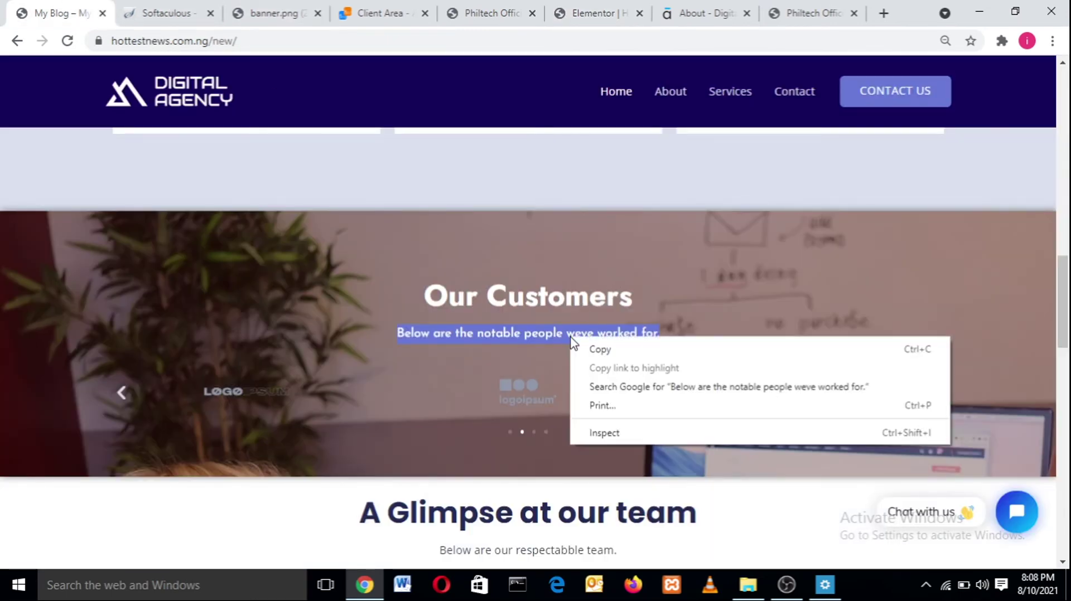
pyautogui.click(587, 349)
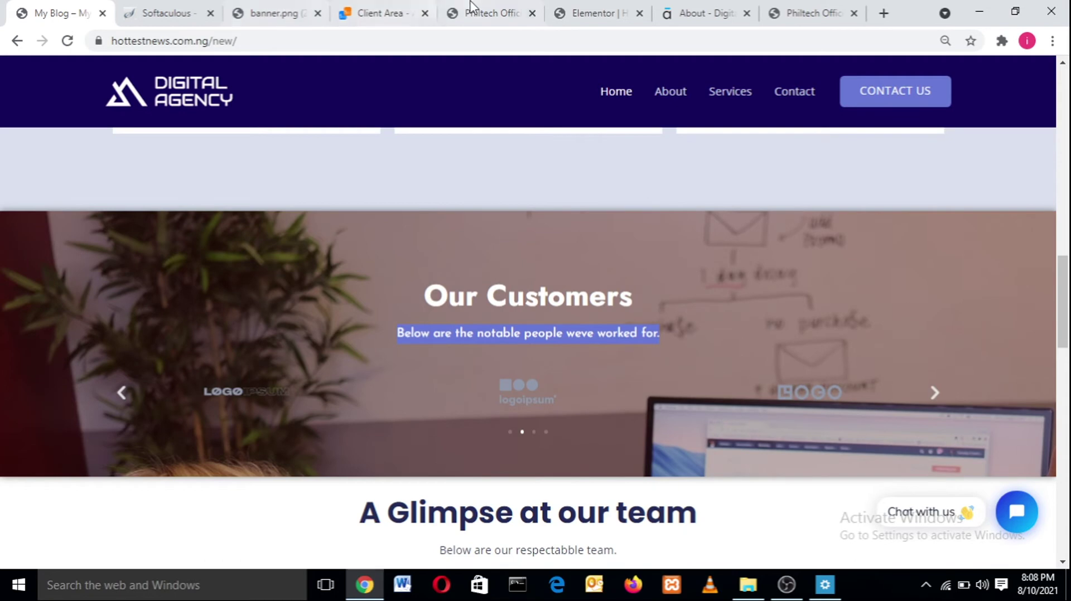
pyautogui.click(594, 11)
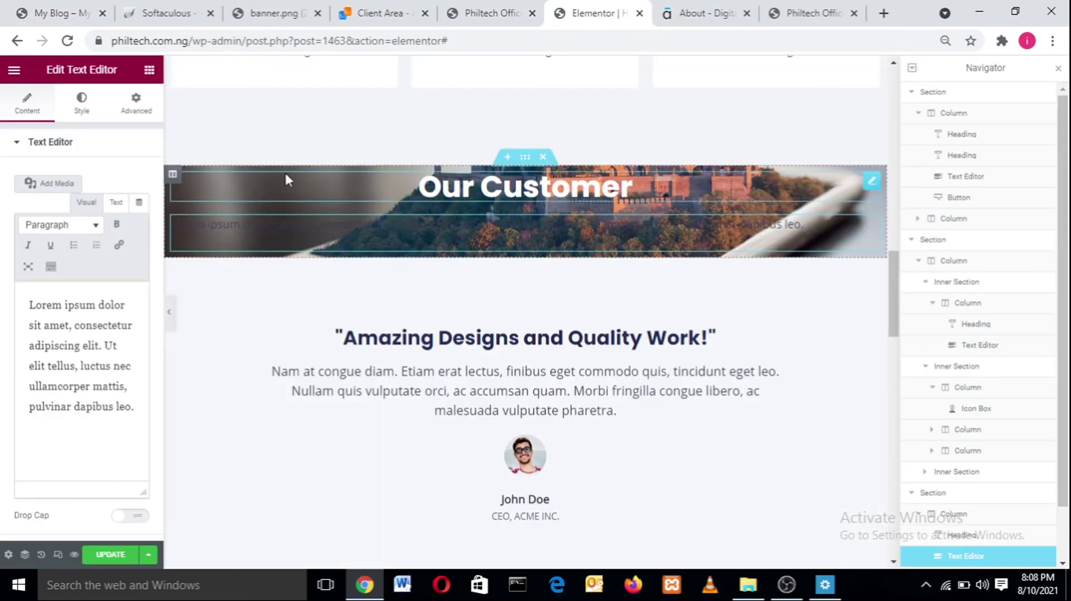
pyautogui.moveTo(143, 406); pyautogui.dragTo(2, 312)
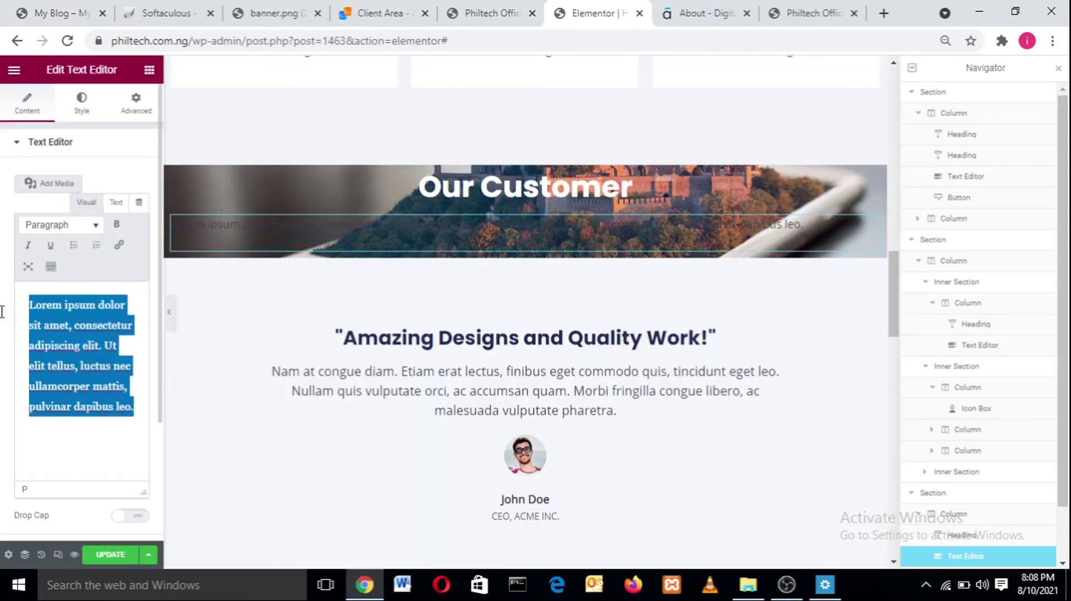
pyautogui.hotkey('ctrl', 'v')
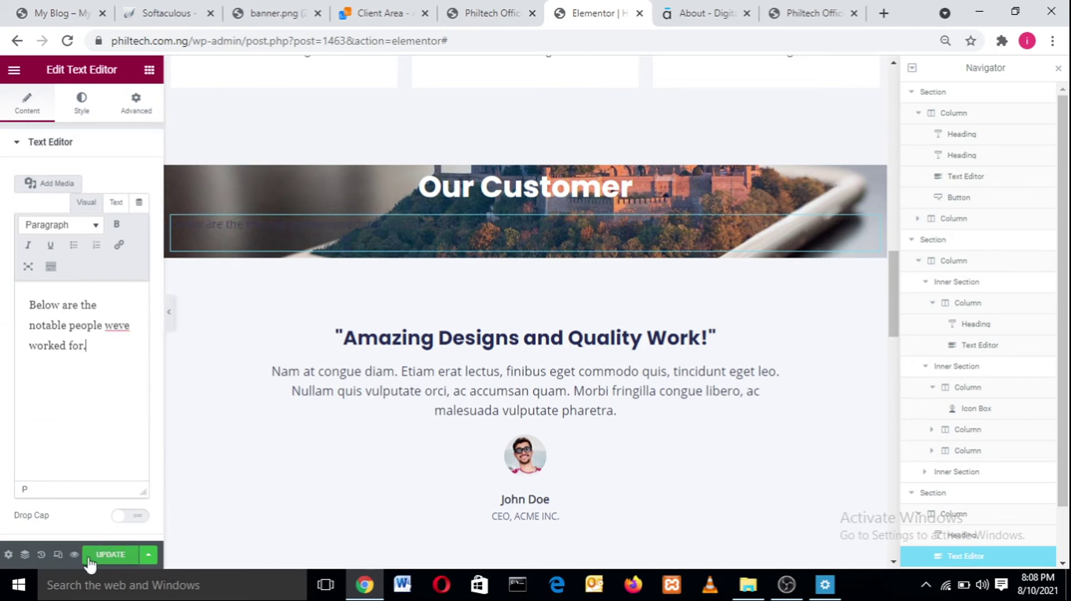
# - Save the page and correct 'weve' to 'we've' in the subtitle
pyautogui.click(107, 554)
pyautogui.rightClick(118, 324)
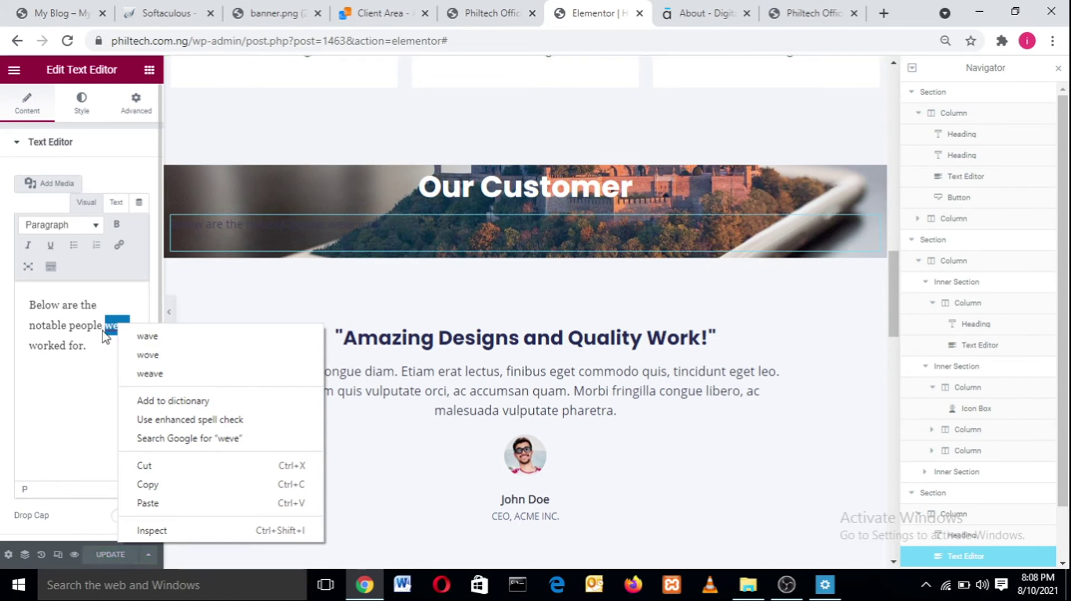
pyautogui.click(106, 329)
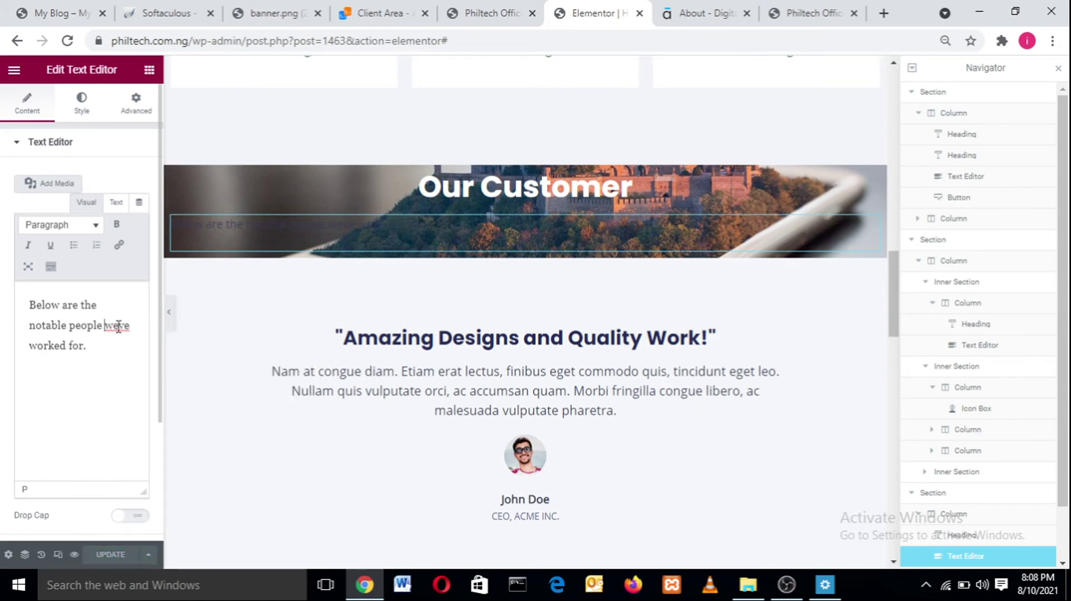
pyautogui.write("'v")
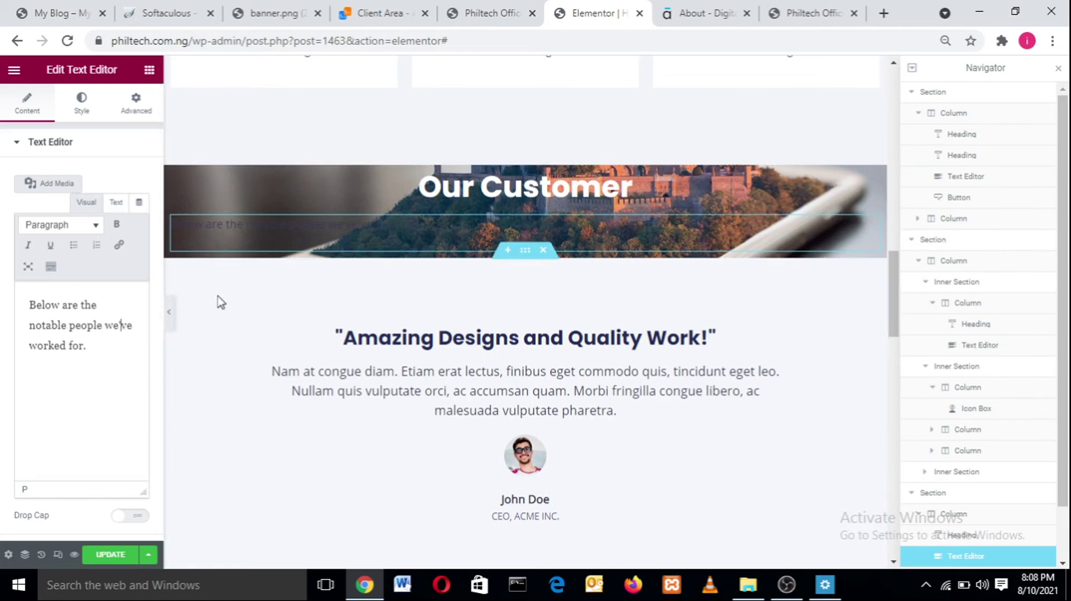
# - Center-align the subtitle text
pyautogui.click(81, 107)
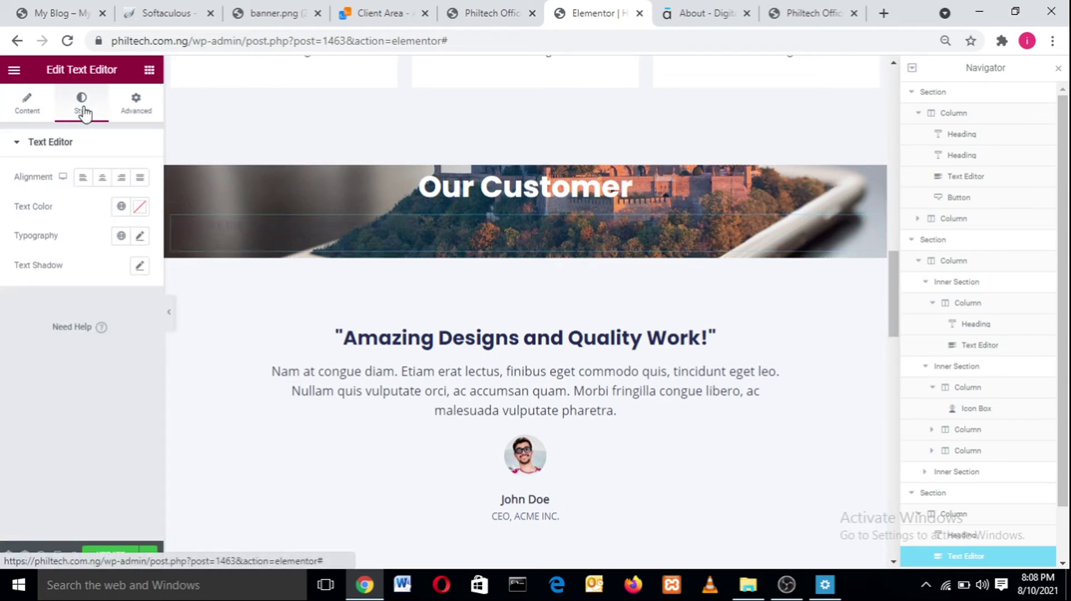
pyautogui.click(102, 179)
pyautogui.click(102, 180)
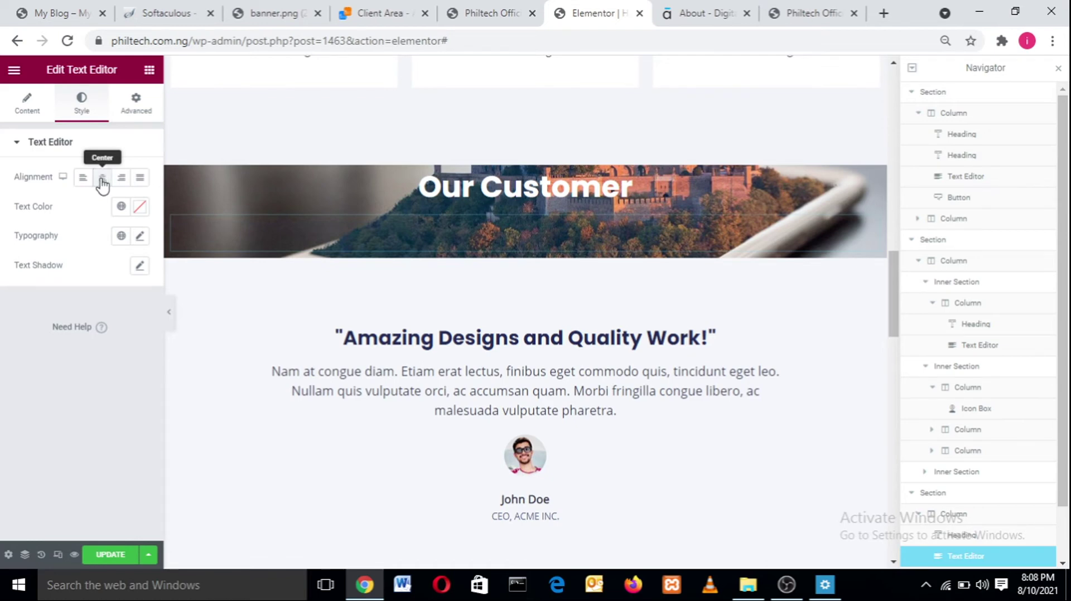
pyautogui.click(102, 180)
pyautogui.click(102, 180)
pyautogui.click(102, 180)
pyautogui.click(102, 180)
pyautogui.click(102, 180)
pyautogui.click(102, 179)
pyautogui.click(102, 180)
# - Set the subtitle text colour to white #FFFFFF and update the page
pyautogui.click(139, 207)
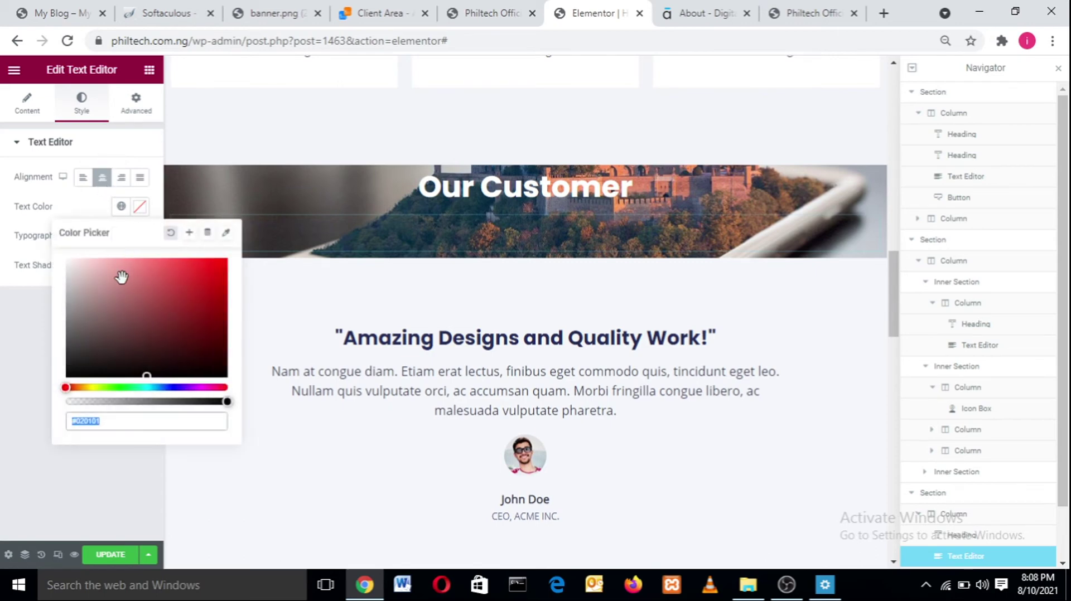
pyautogui.write('#FFFFFF')
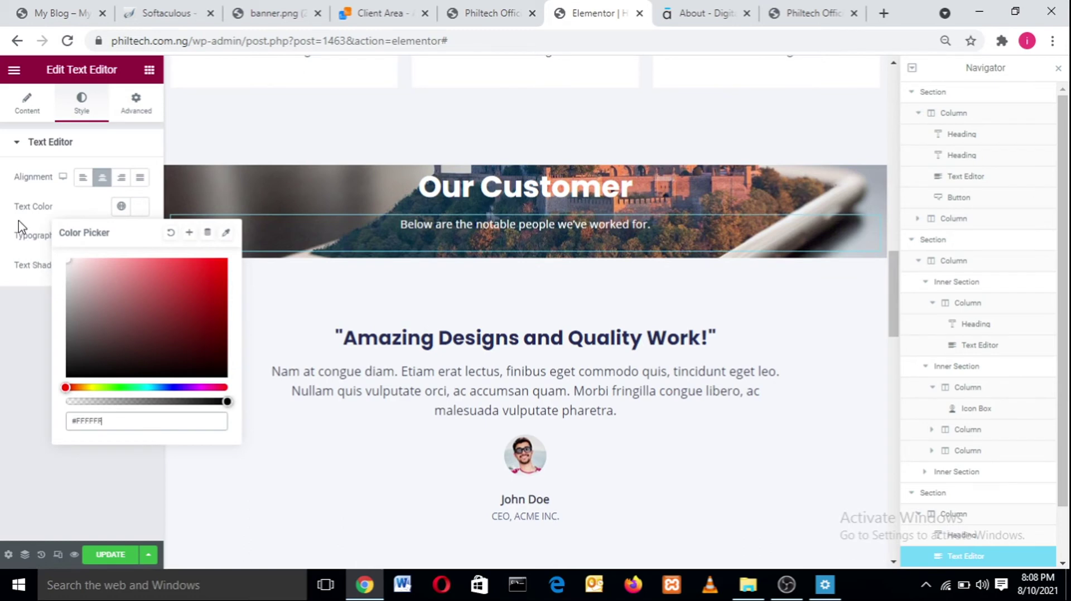
pyautogui.click(21, 334)
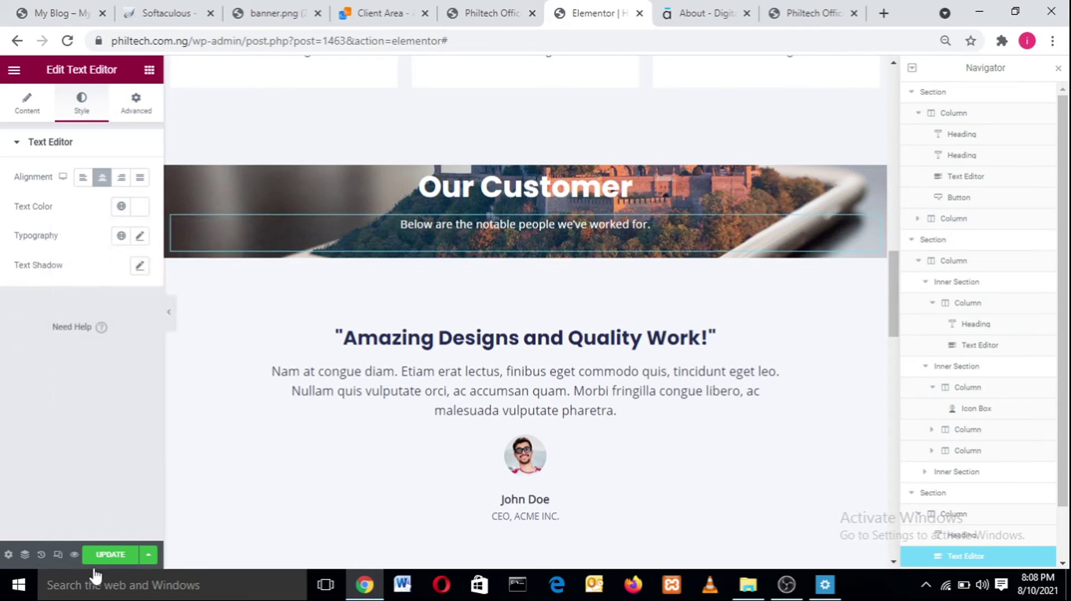
pyautogui.click(104, 558)
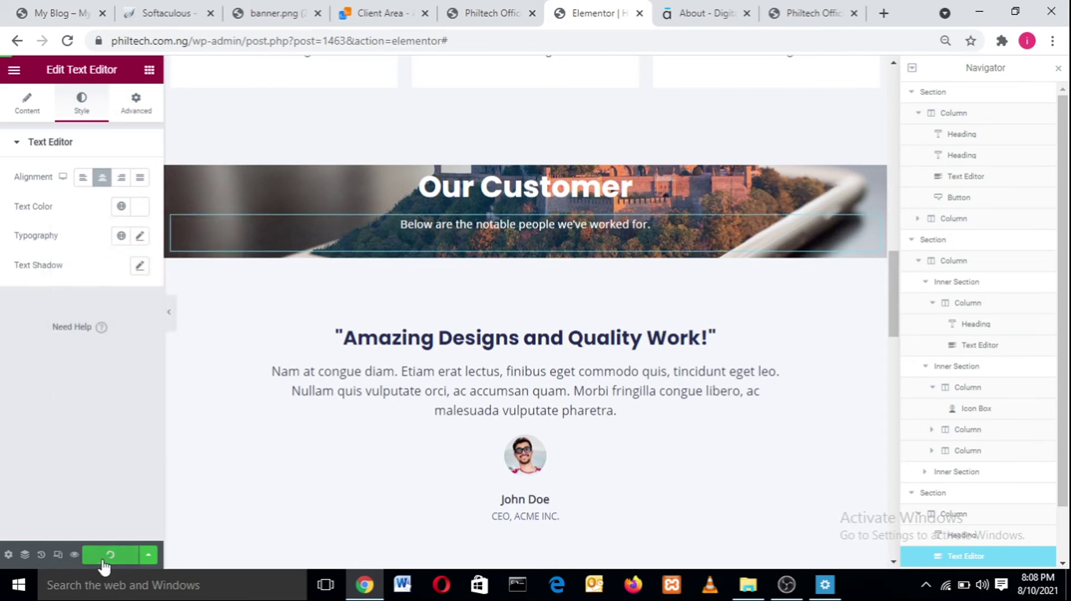
# - Set the subtitle's typography to the Jost font at size 24
pyautogui.click(139, 236)
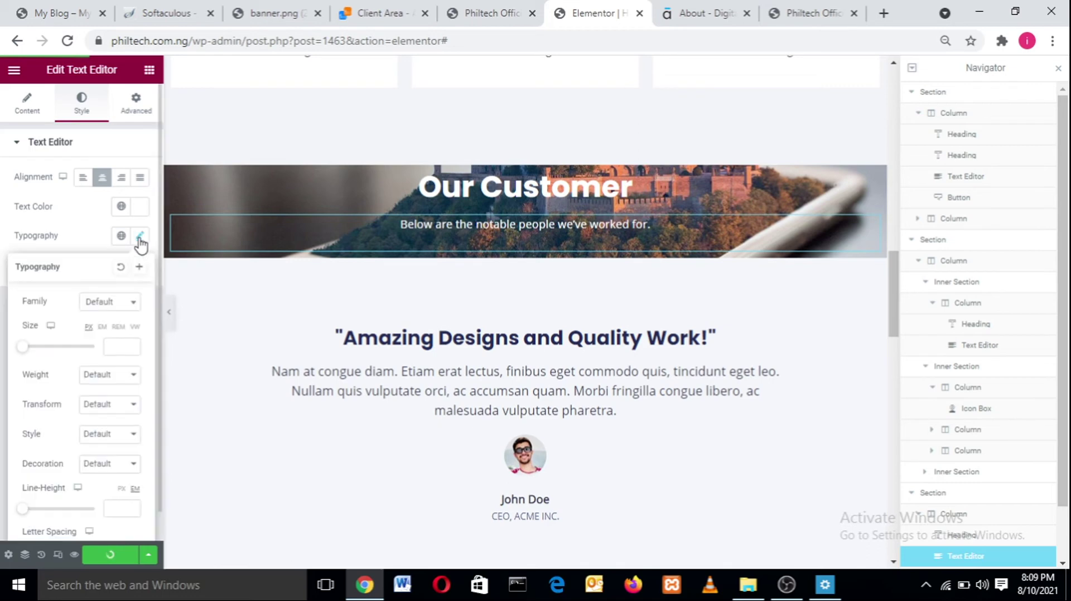
pyautogui.click(119, 303)
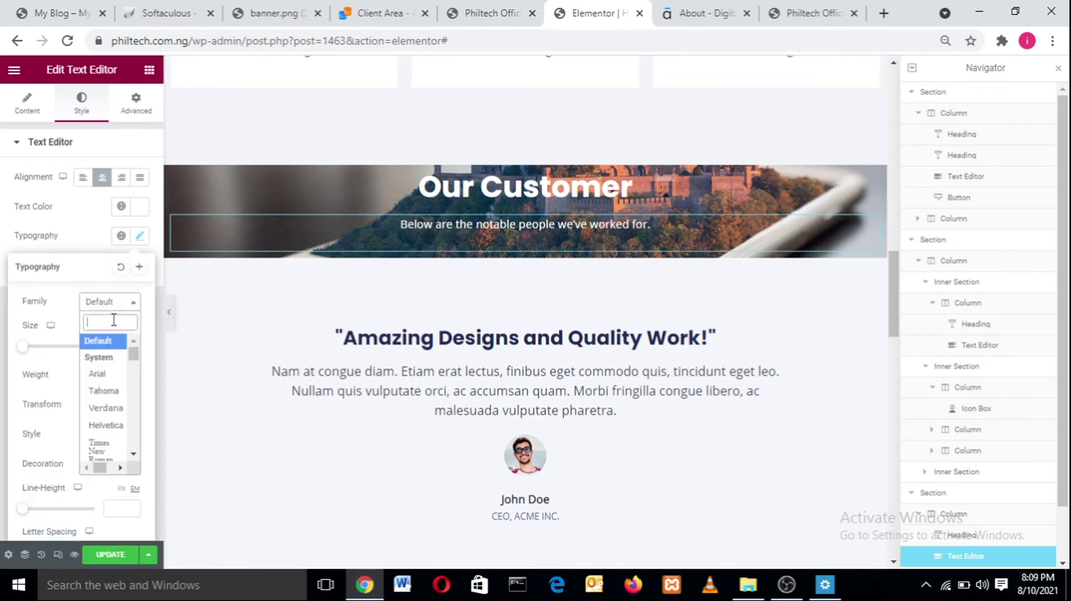
pyautogui.write('jost')
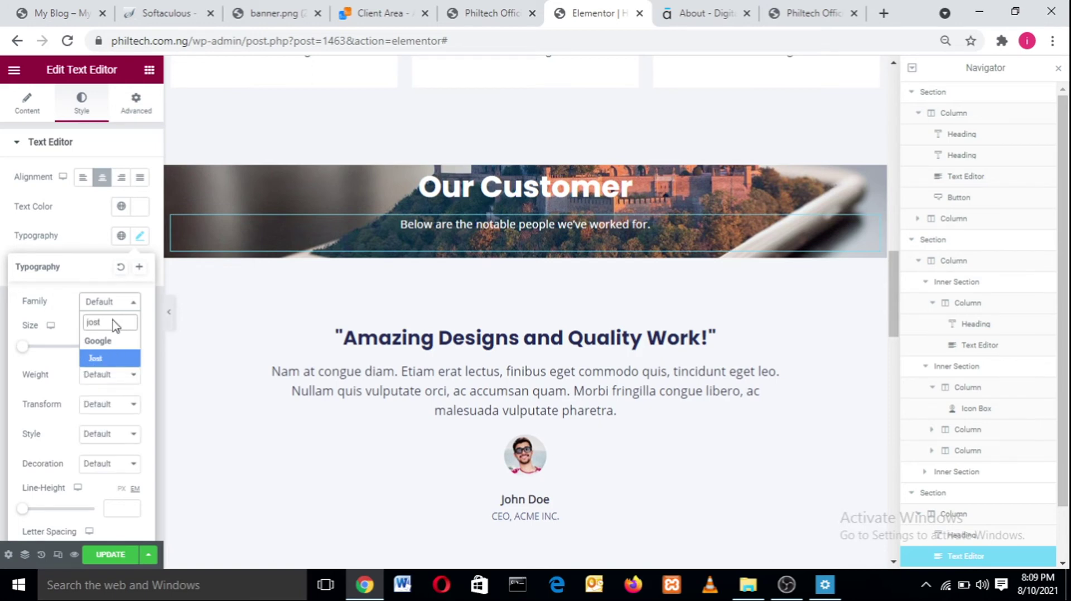
pyautogui.press('Return')
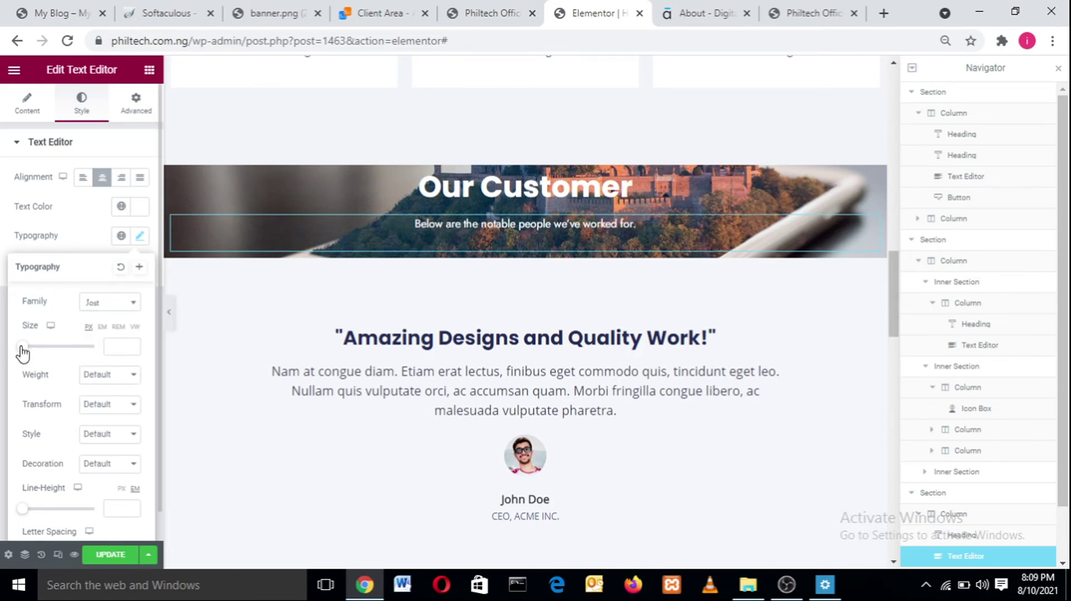
pyautogui.moveTo(22, 347); pyautogui.dragTo(30, 352)
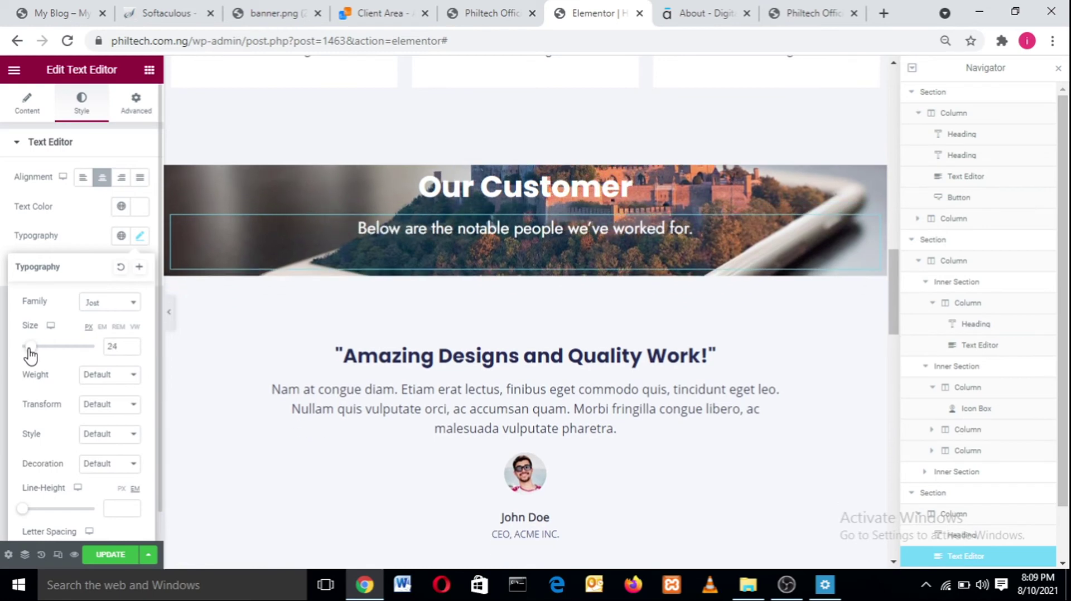
# - Set the Our Customer heading's font family to Jost, comparing against the live site
pyautogui.click(468, 189)
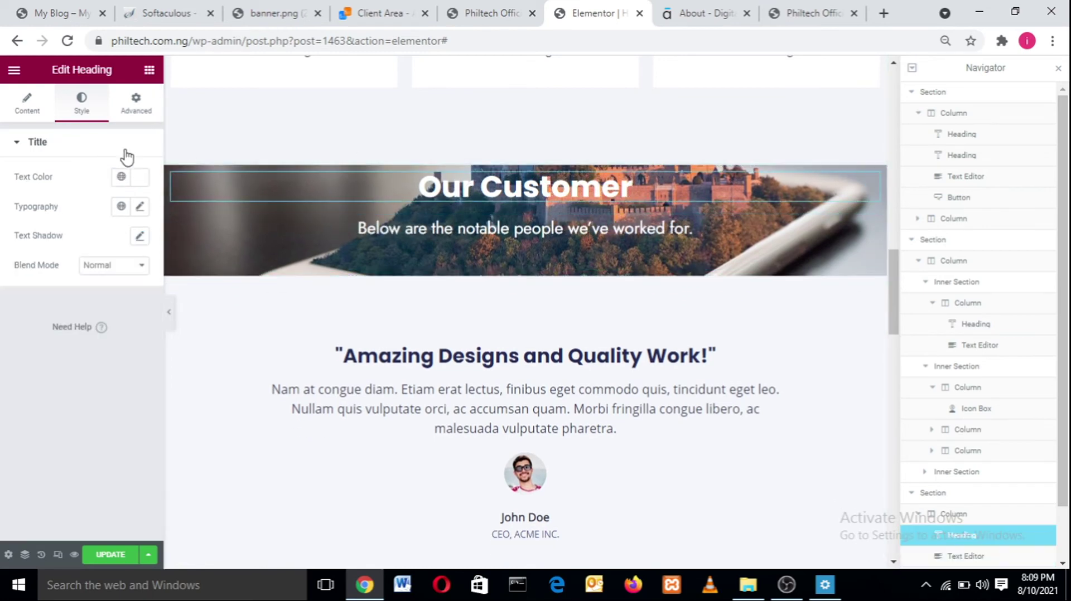
pyautogui.click(141, 207)
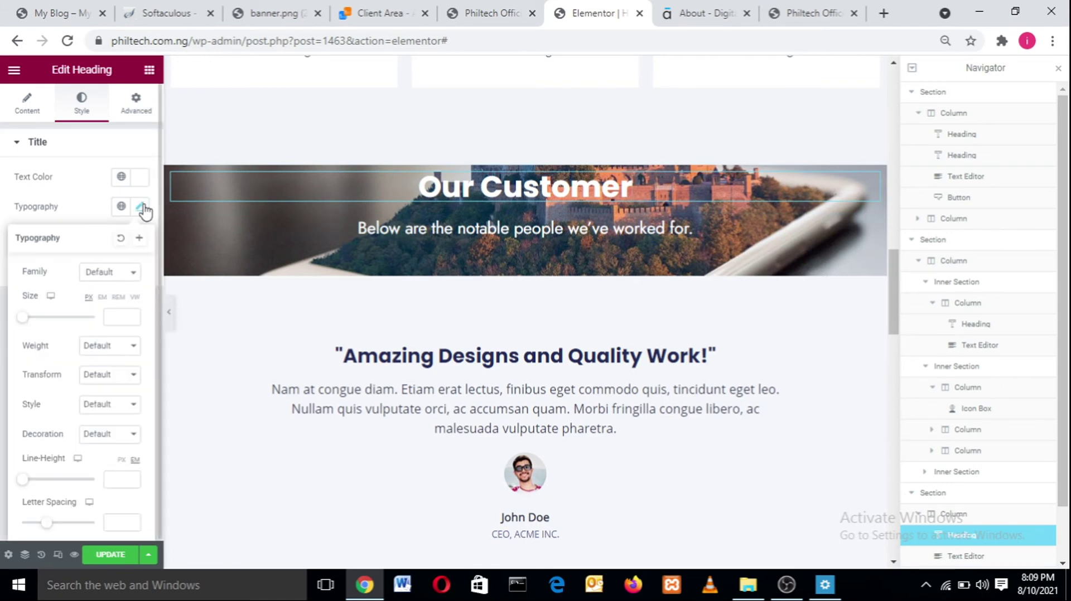
pyautogui.click(114, 275)
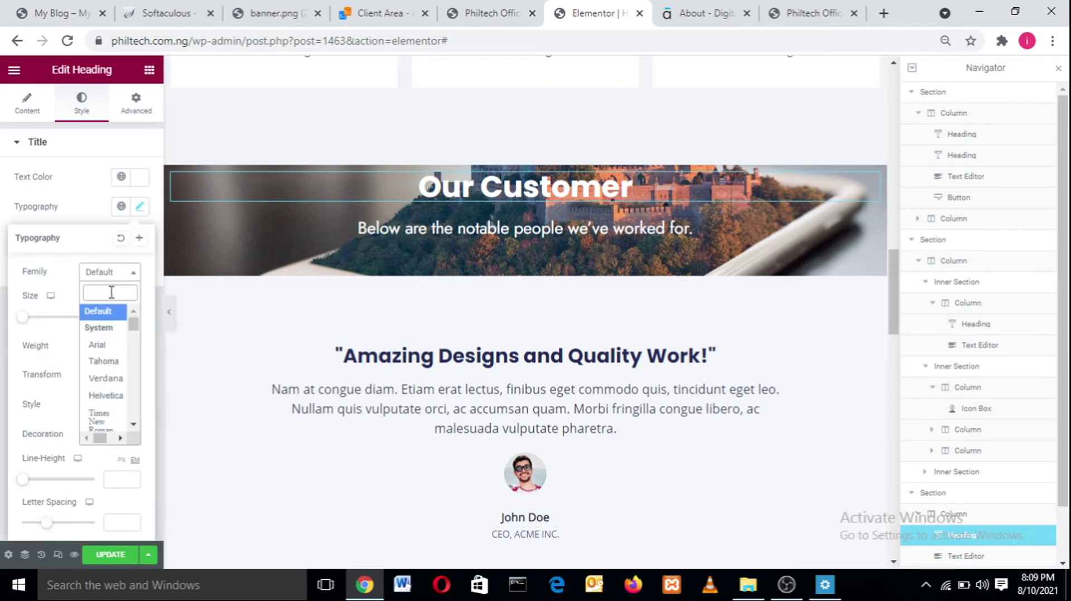
pyautogui.write('jost')
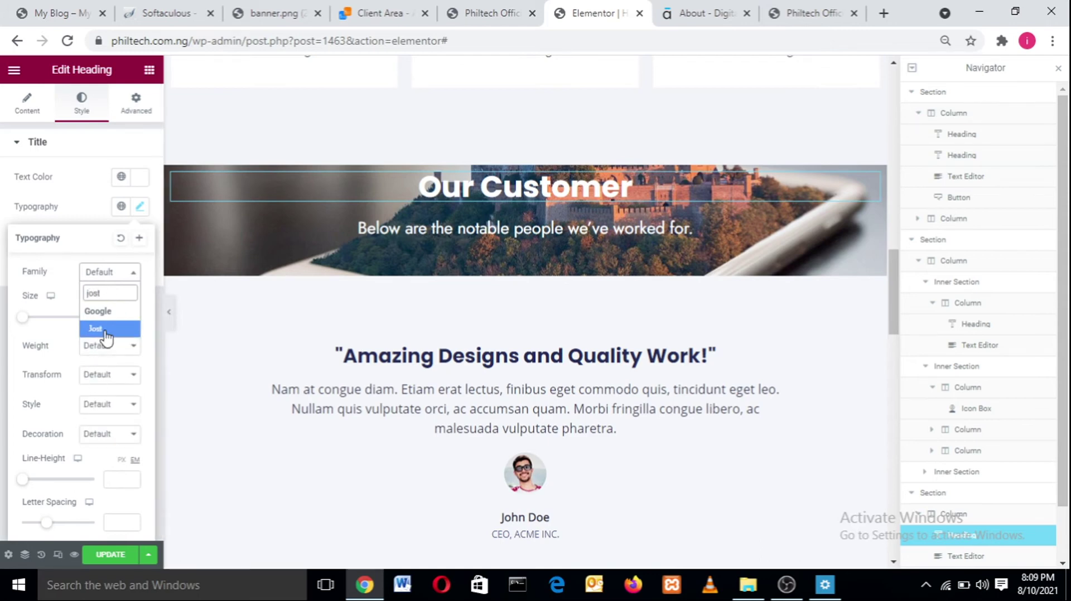
pyautogui.click(95, 329)
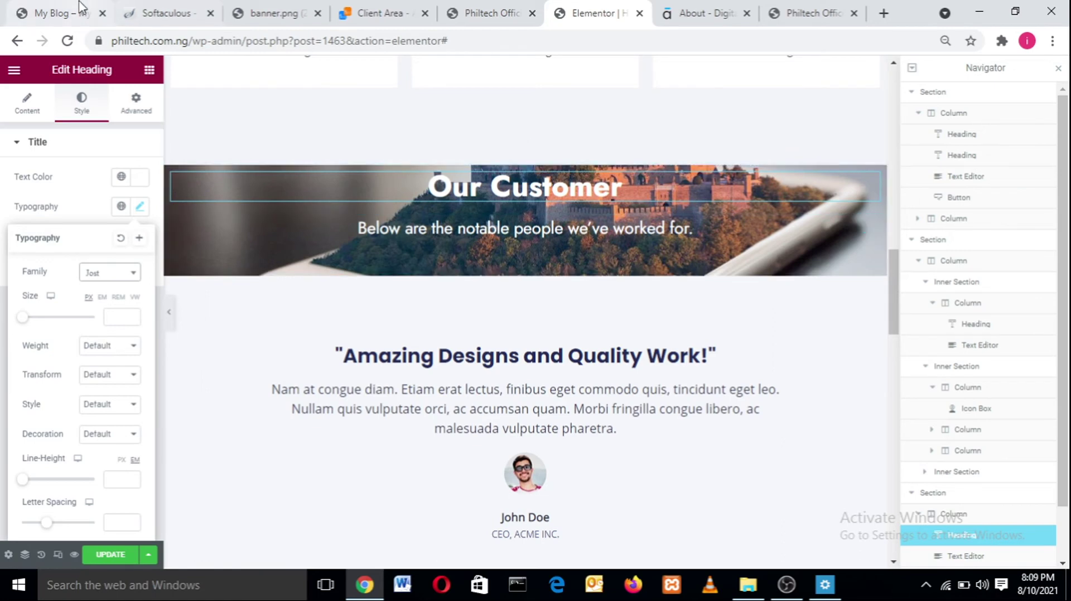
pyautogui.click(42, 11)
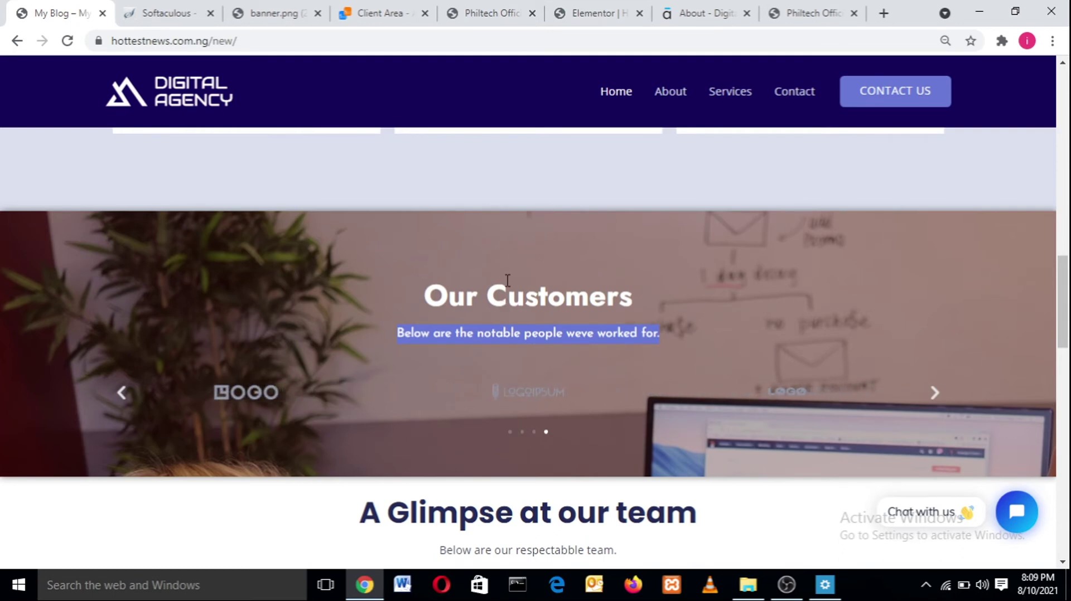
pyautogui.click(596, 13)
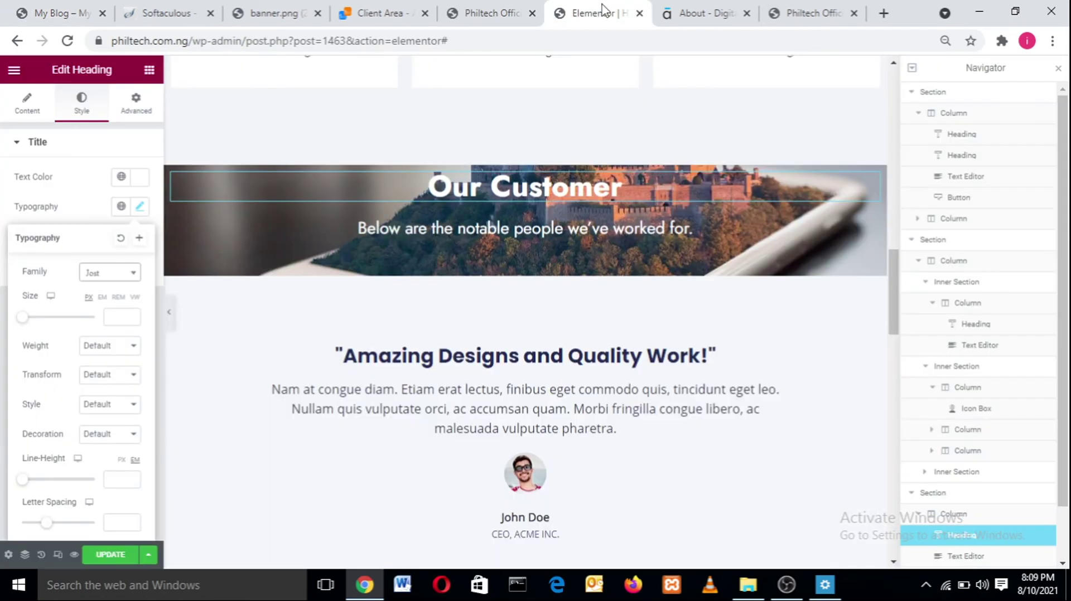
pyautogui.click(514, 188)
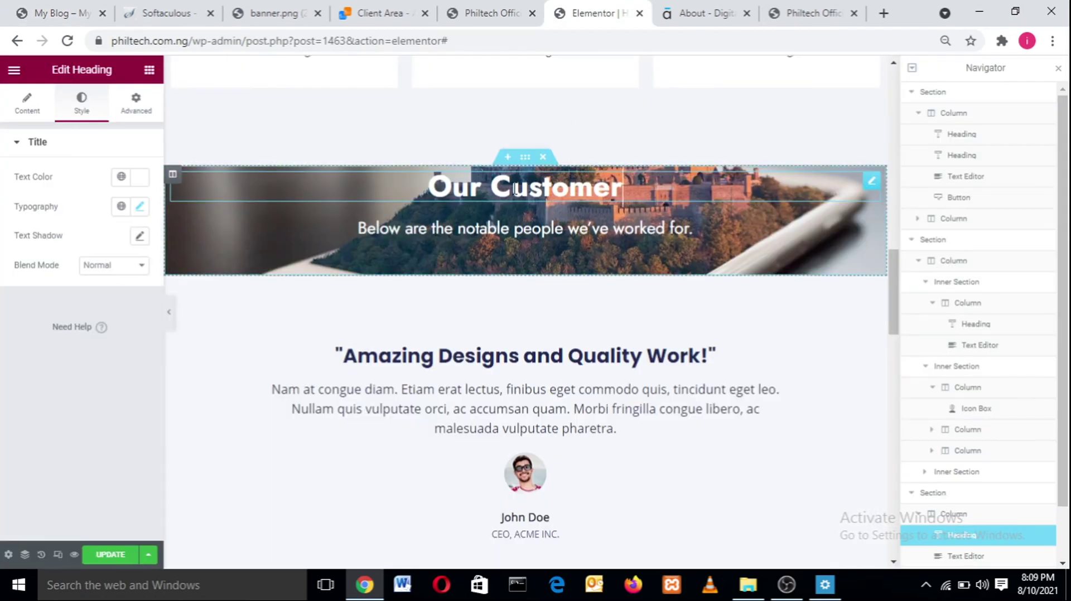
pyautogui.click(514, 188)
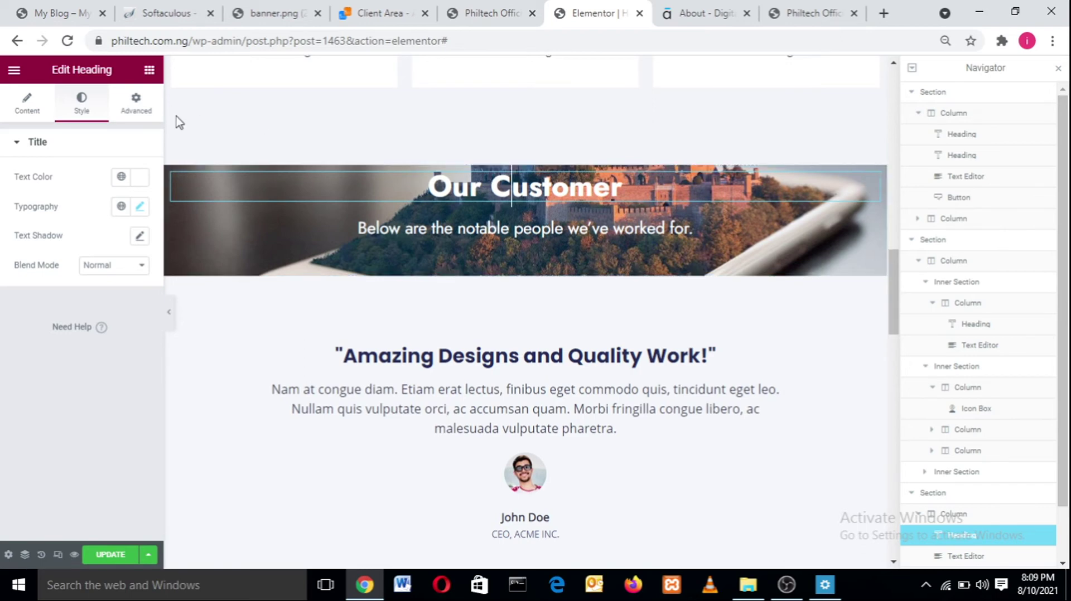
# - In the heading's Advanced tab, link all margin sides and try values like 1000, 100 and 97
pyautogui.click(133, 106)
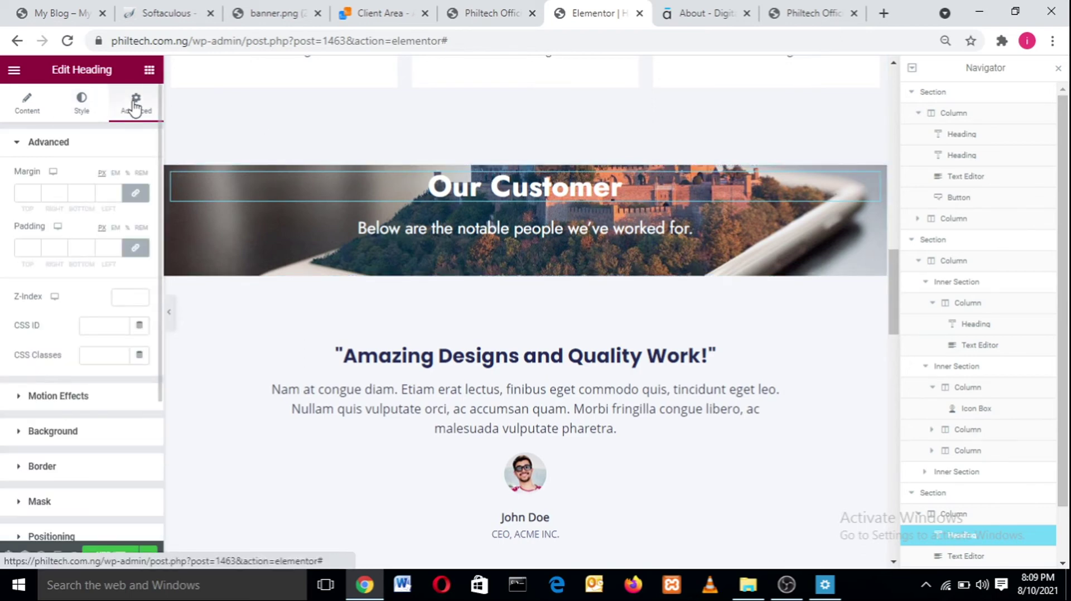
pyautogui.click(137, 195)
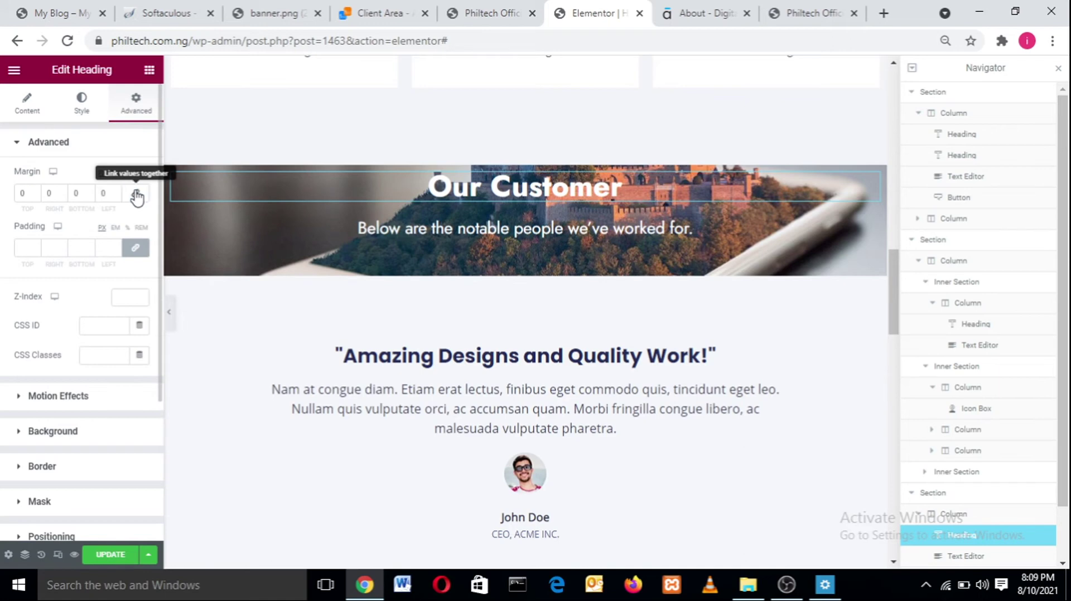
pyautogui.click(136, 196)
pyautogui.click(21, 194)
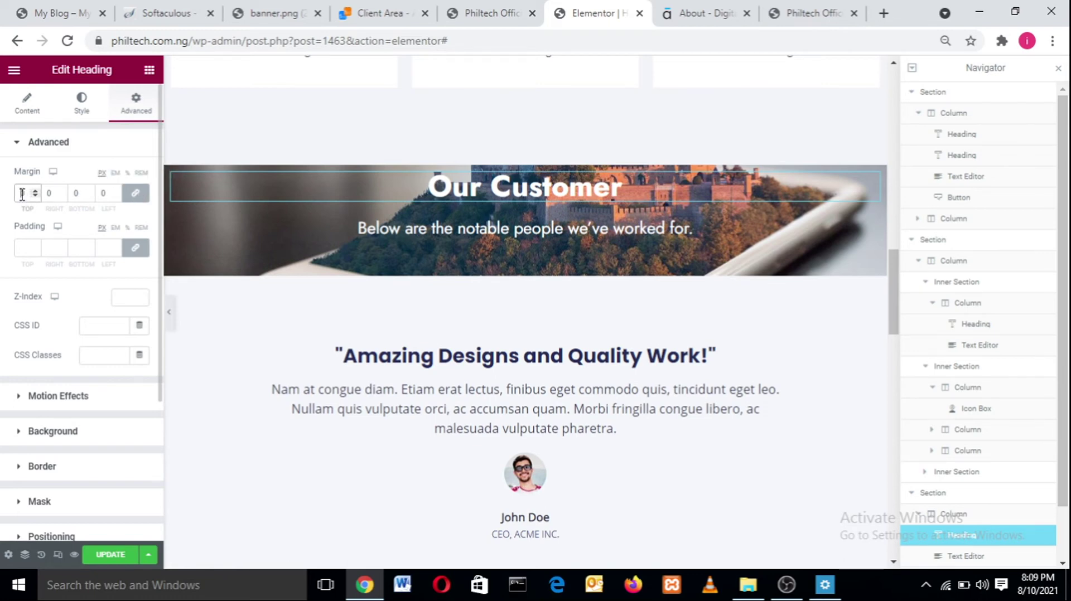
pyautogui.write('20')
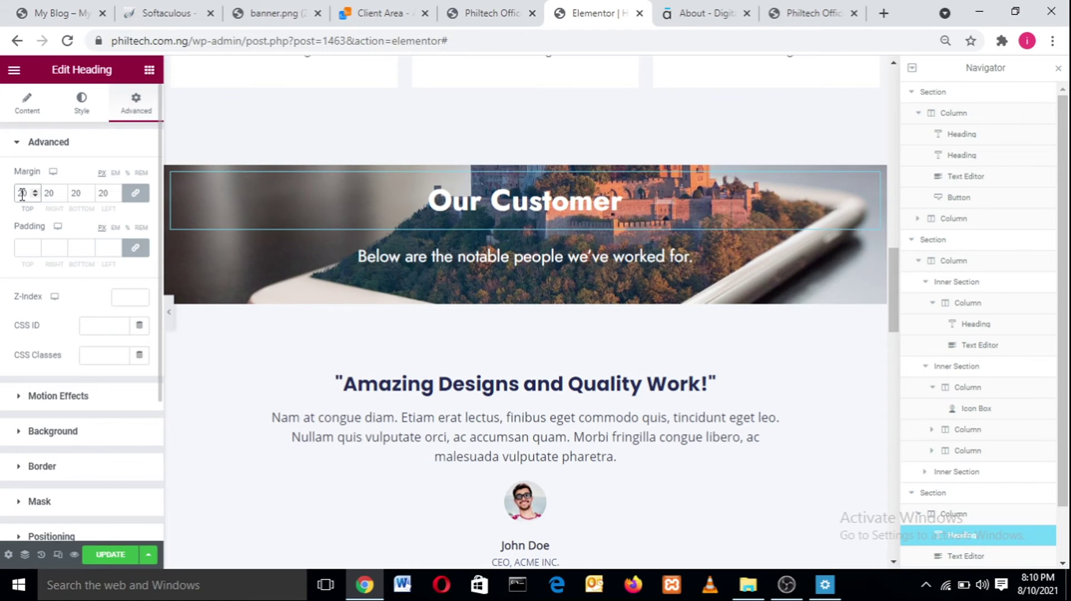
pyautogui.press('BackSpace')
pyautogui.press('BackSpace')
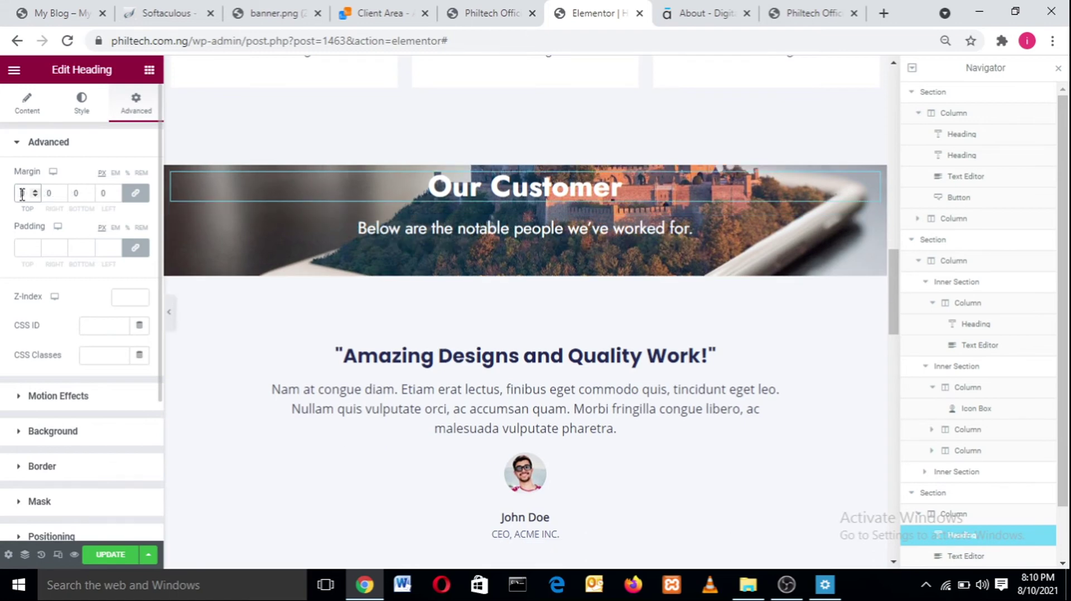
pyautogui.write('1000')
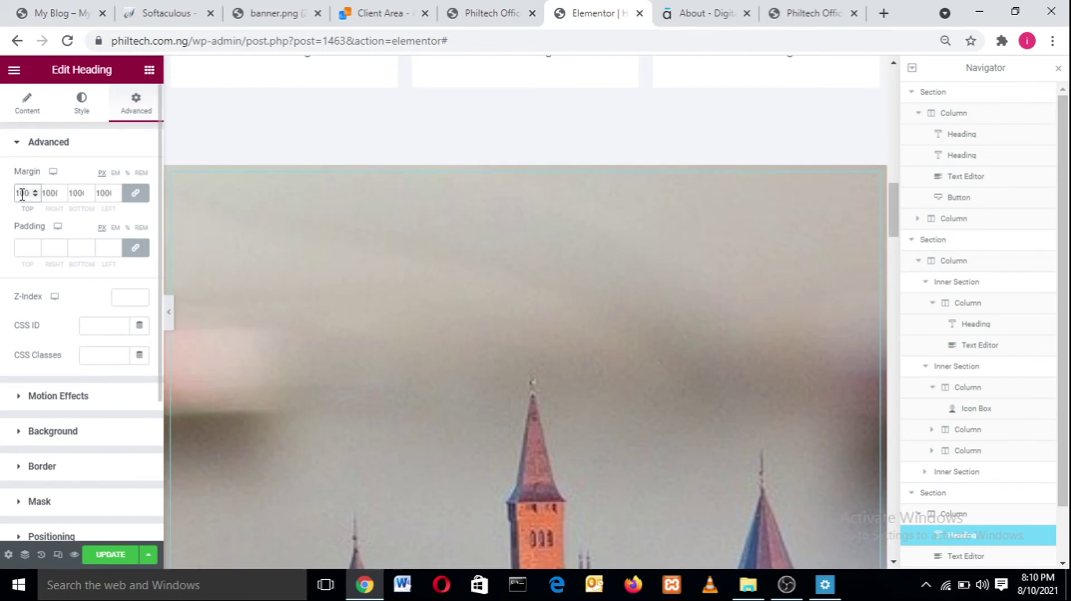
pyautogui.press('BackSpace')
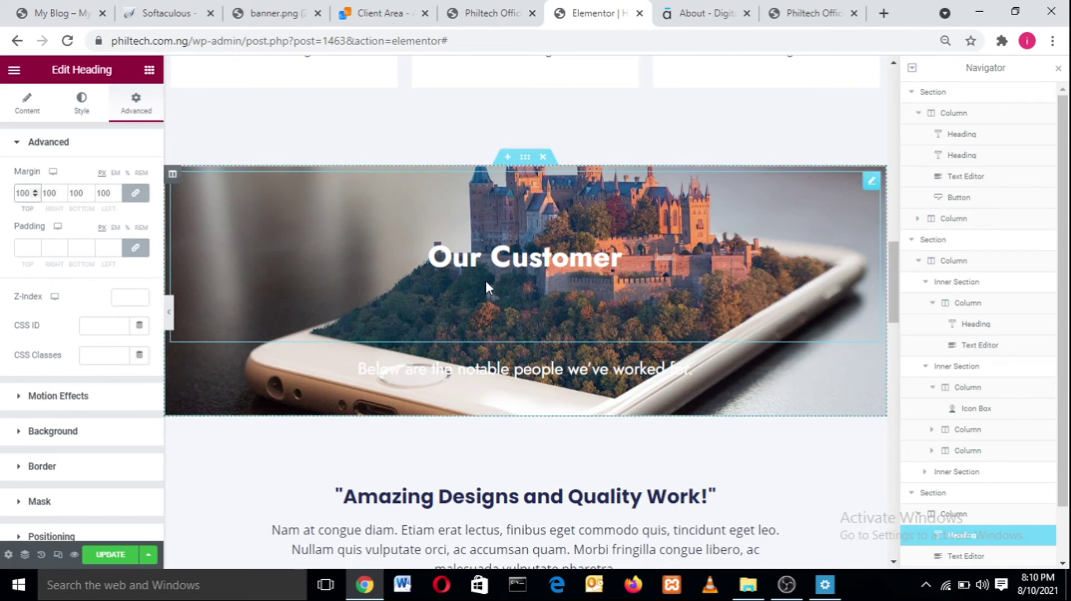
pyautogui.click(134, 195)
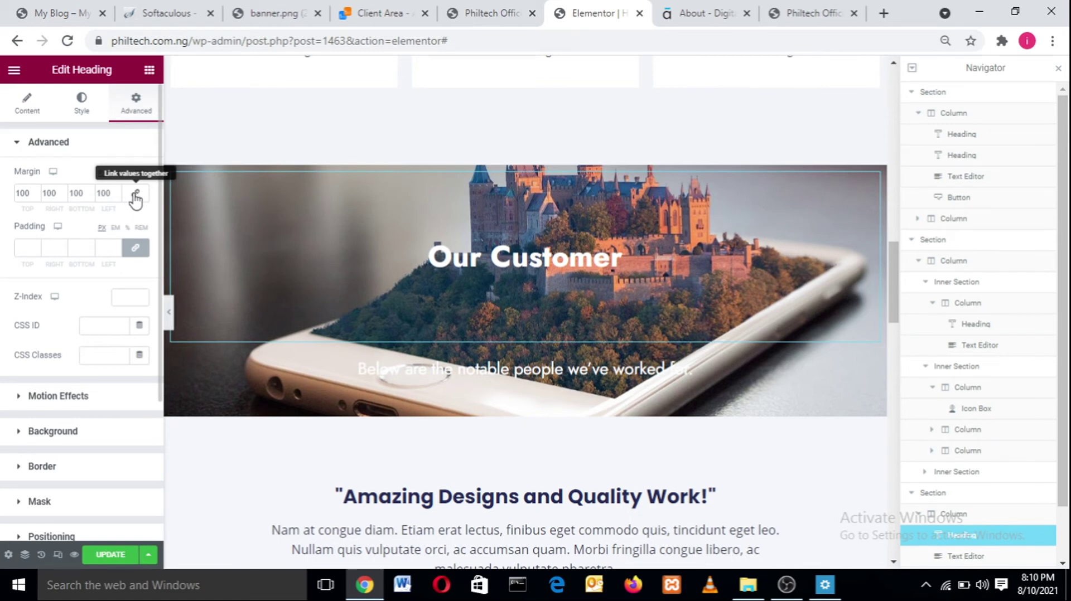
pyautogui.click(135, 194)
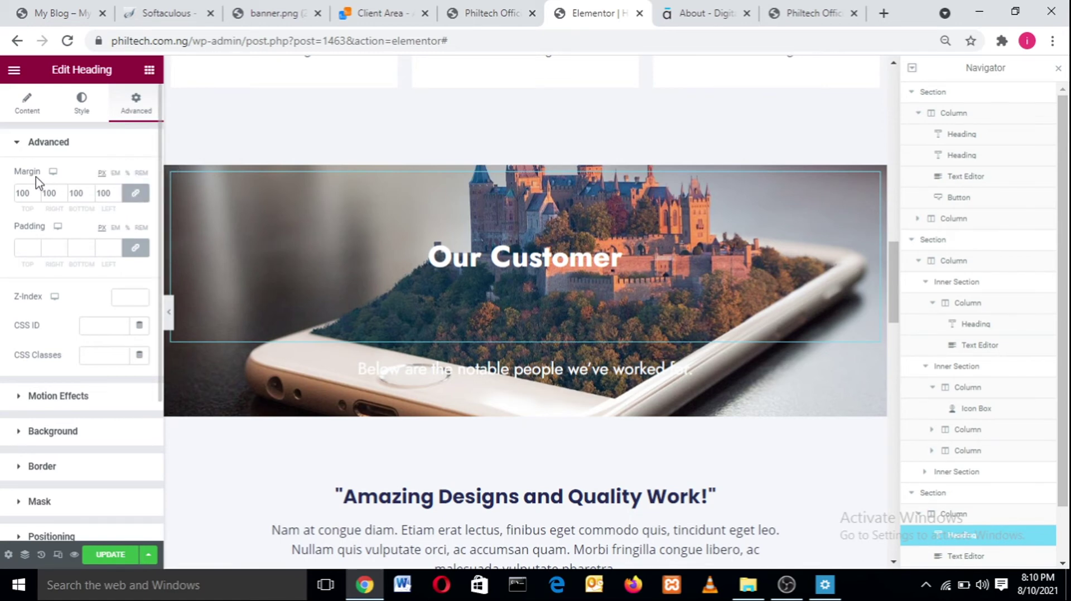
pyautogui.moveTo(32, 194); pyautogui.dragTo(15, 201)
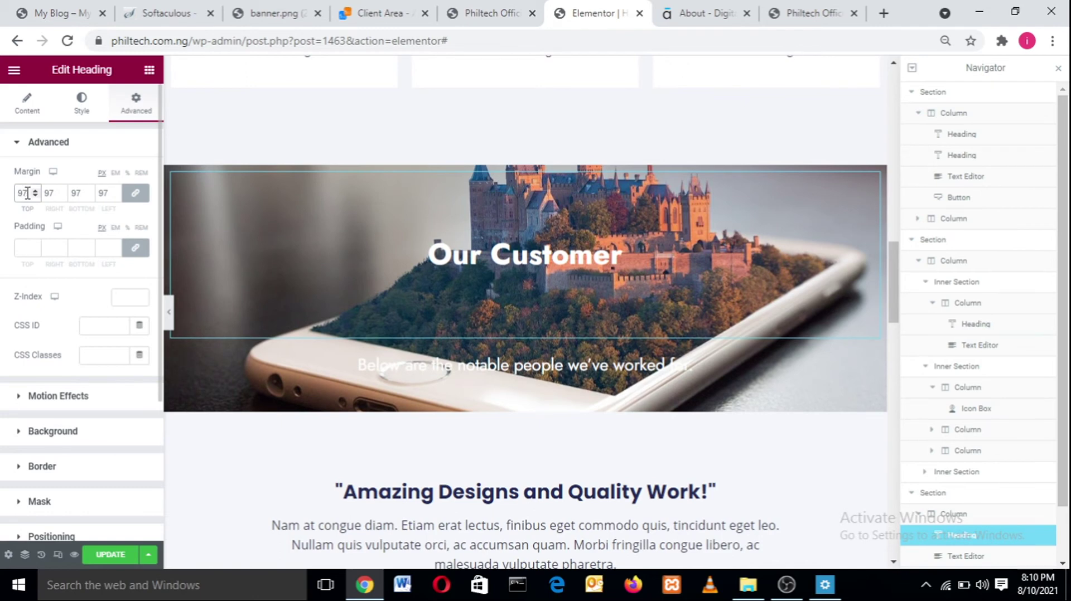
pyautogui.write('0')
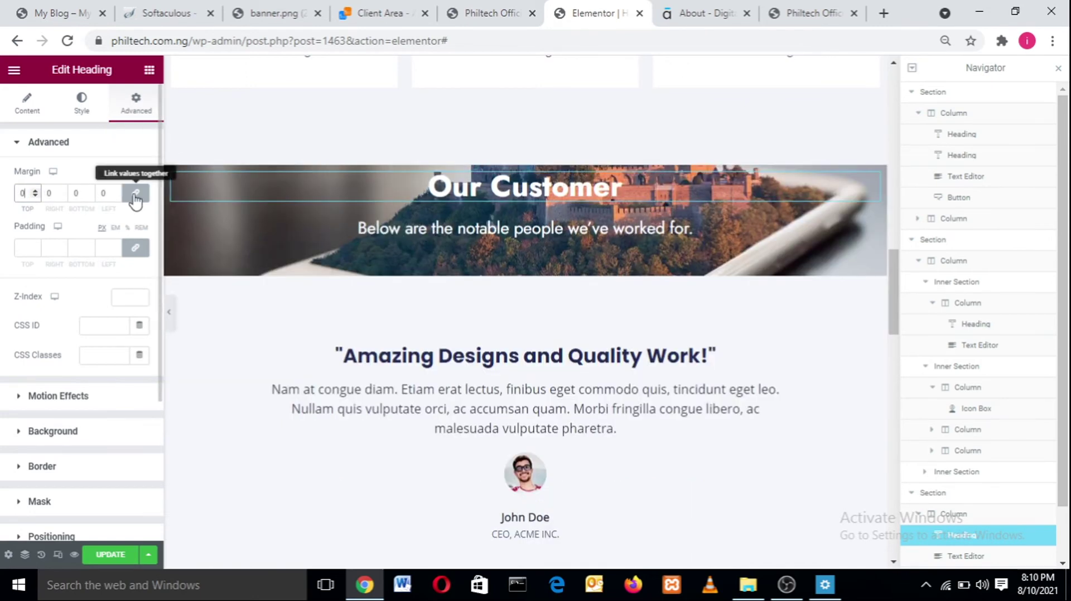
# - Unlink the margins and set only the heading's top margin to 60
pyautogui.click(135, 195)
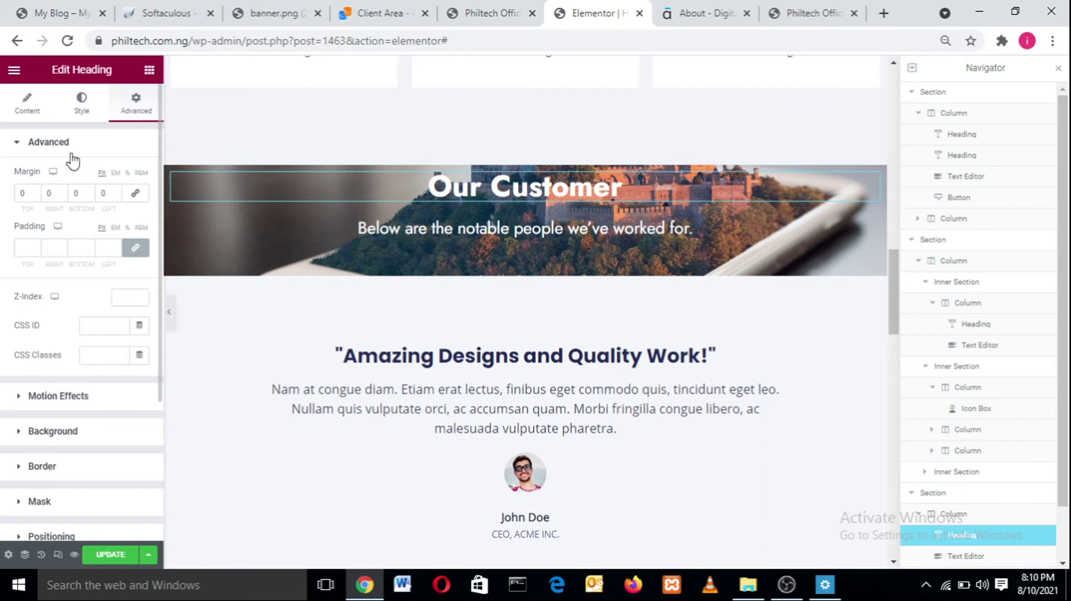
pyautogui.click(20, 194)
pyautogui.write('2')
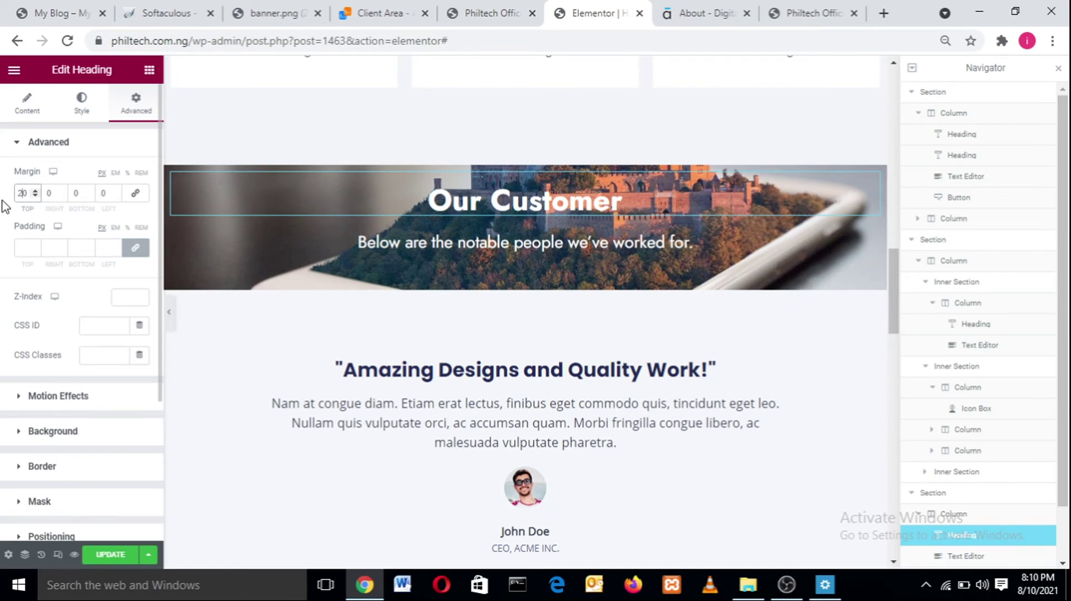
pyautogui.press('BackSpace')
pyautogui.press('BackSpace')
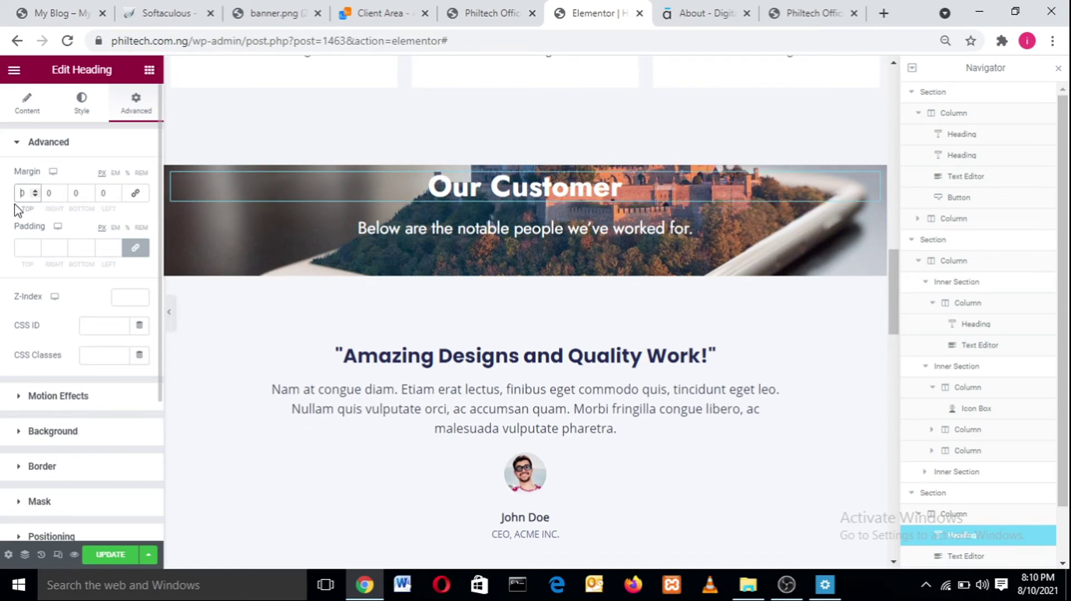
pyautogui.write('50')
pyautogui.press('BackSpace')
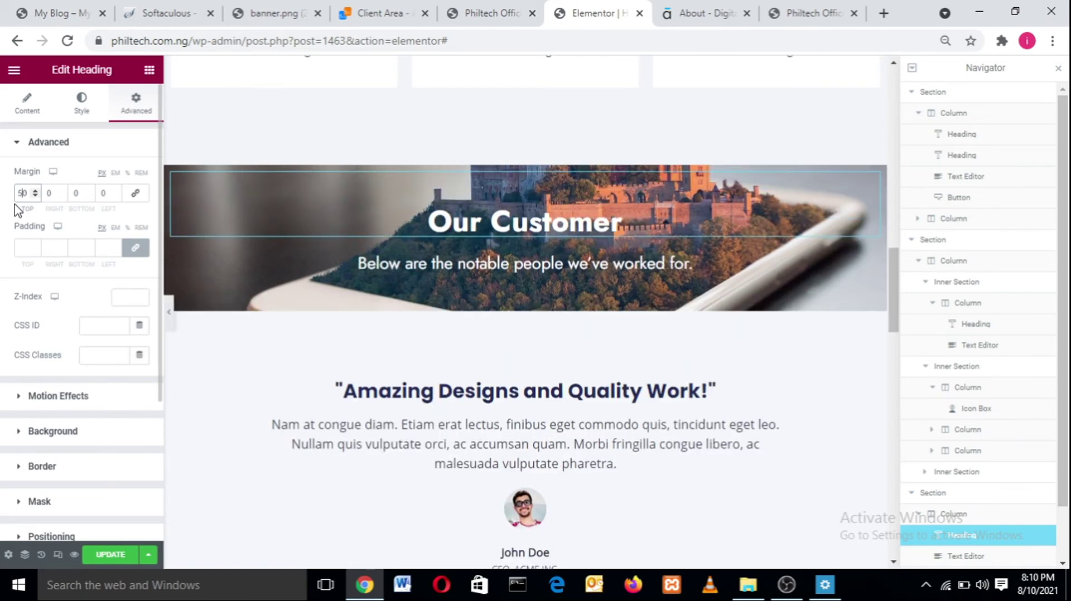
pyautogui.write('8')
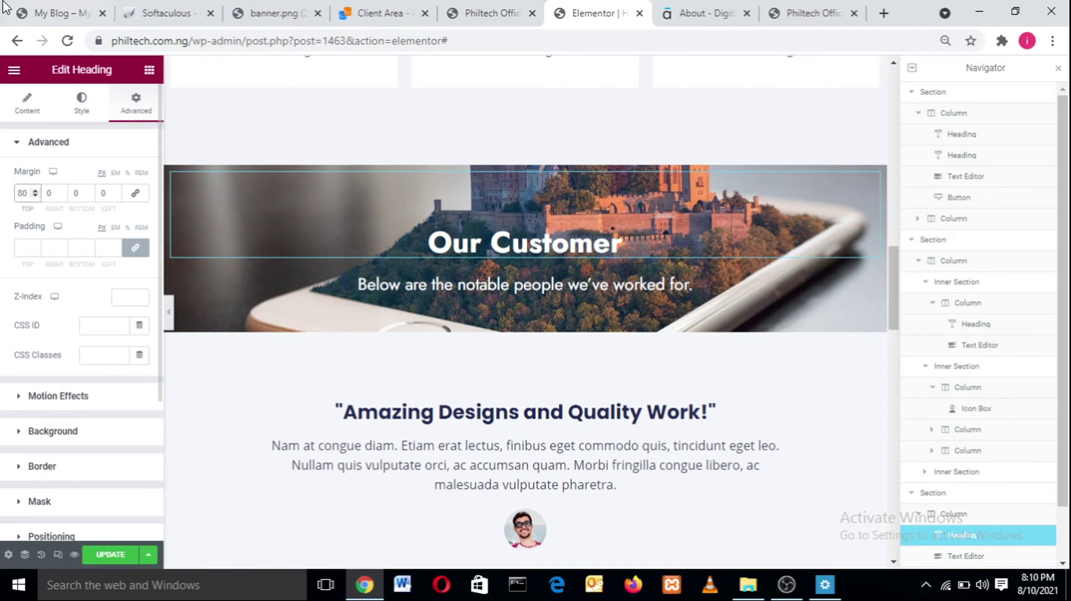
pyautogui.press('BackSpace')
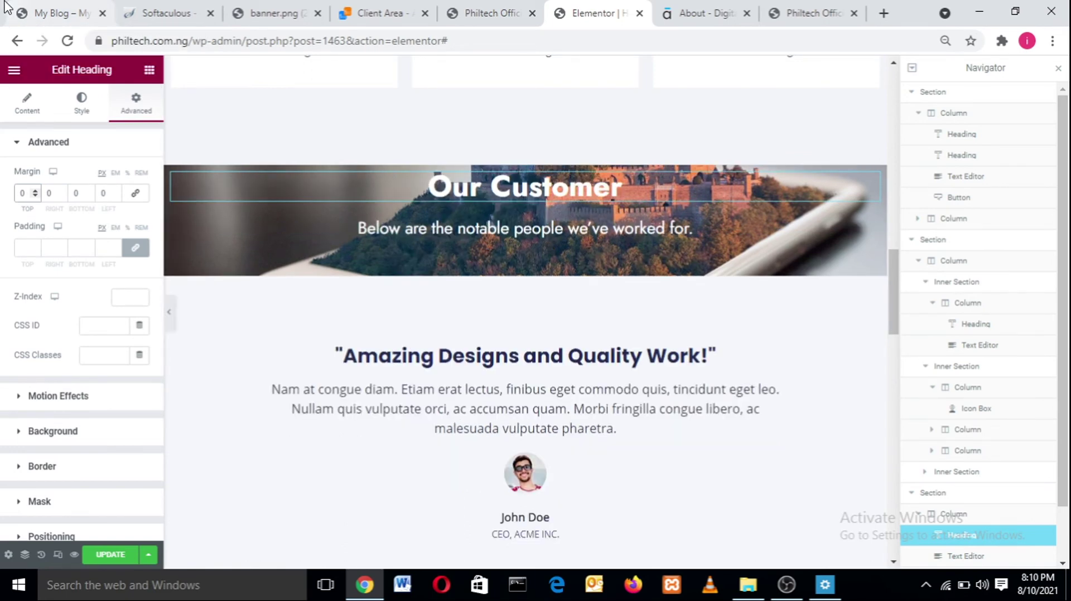
pyautogui.write('6')
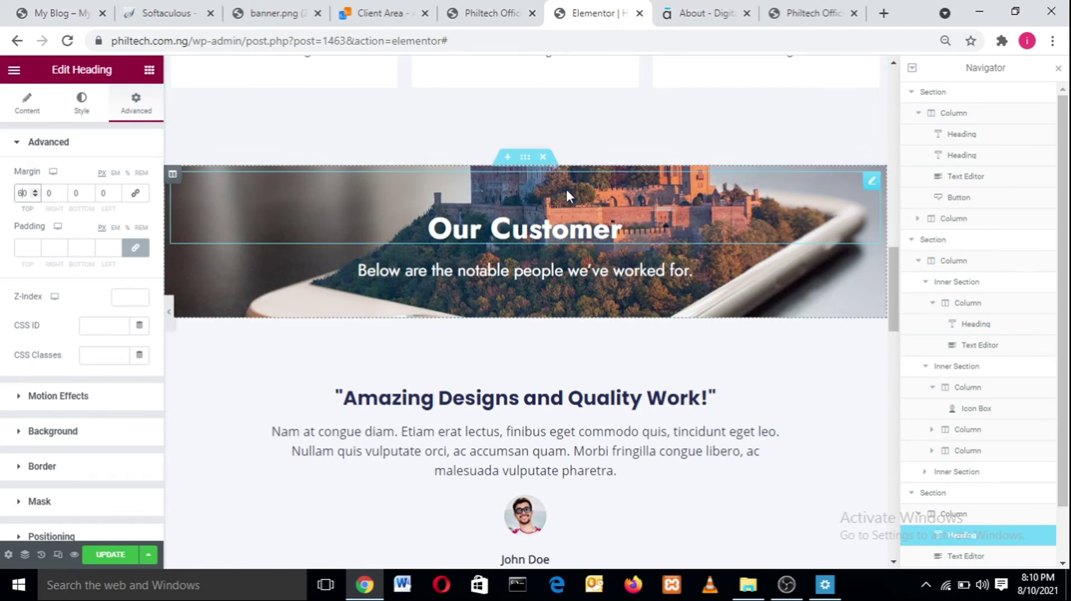
pyautogui.click(483, 353)
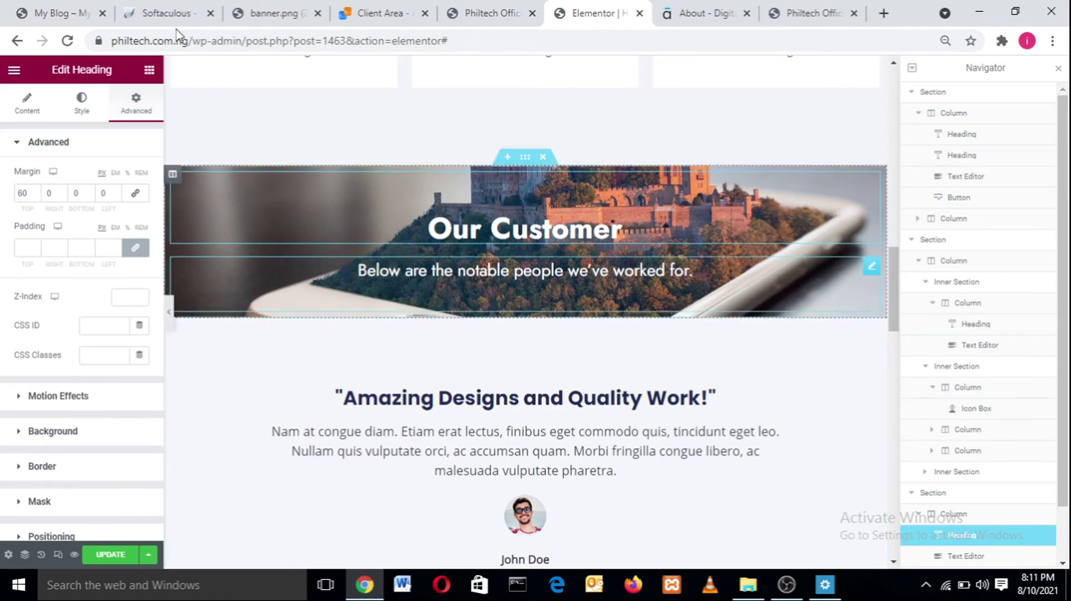
# - Check the live site's customer logo carousel, then return to the Elementor editor tab
pyautogui.click(32, 8)
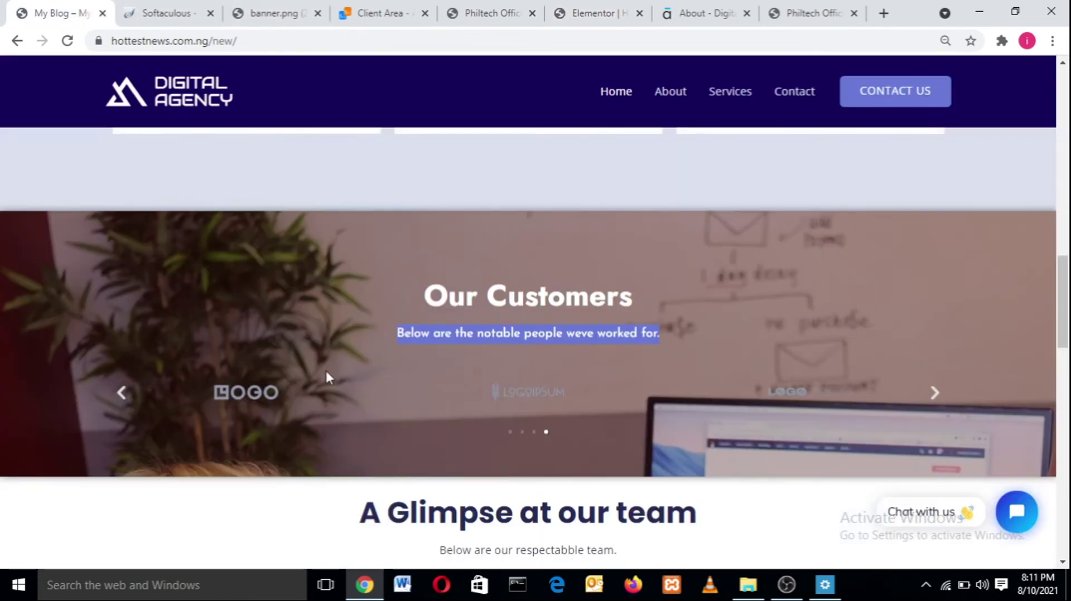
pyautogui.click(122, 393)
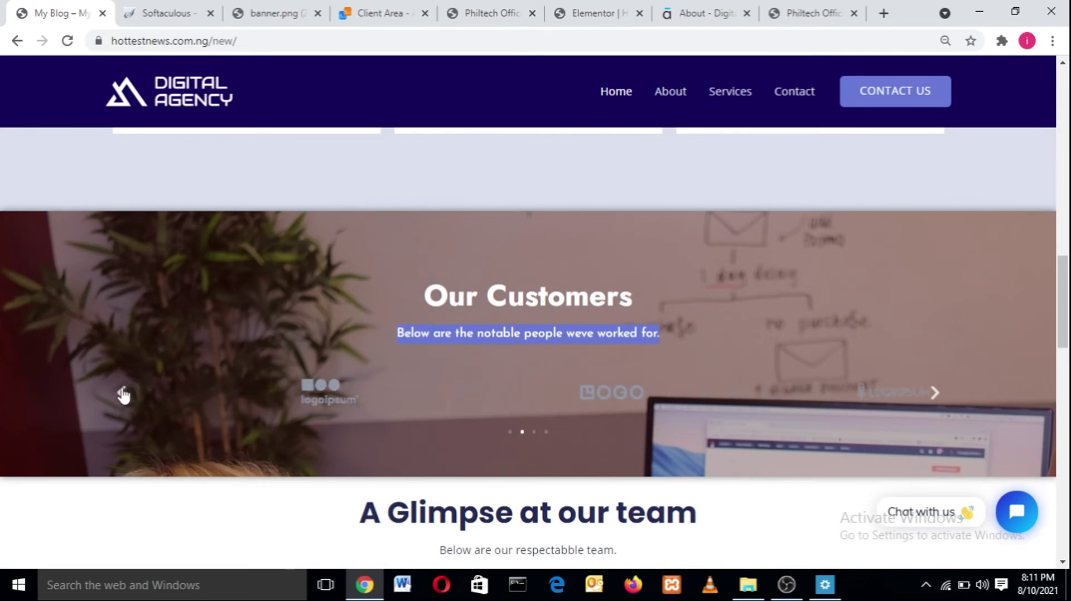
pyautogui.click(595, 10)
pyautogui.moveTo(593, 3); pyautogui.dragTo(188, 200)
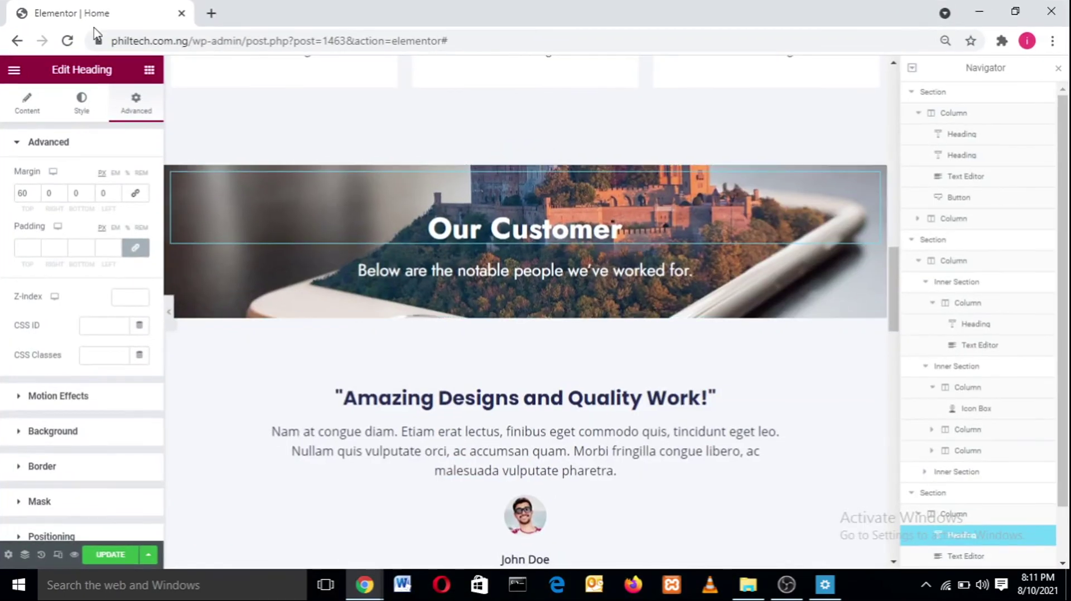
pyautogui.moveTo(71, 5); pyautogui.dragTo(36, 12)
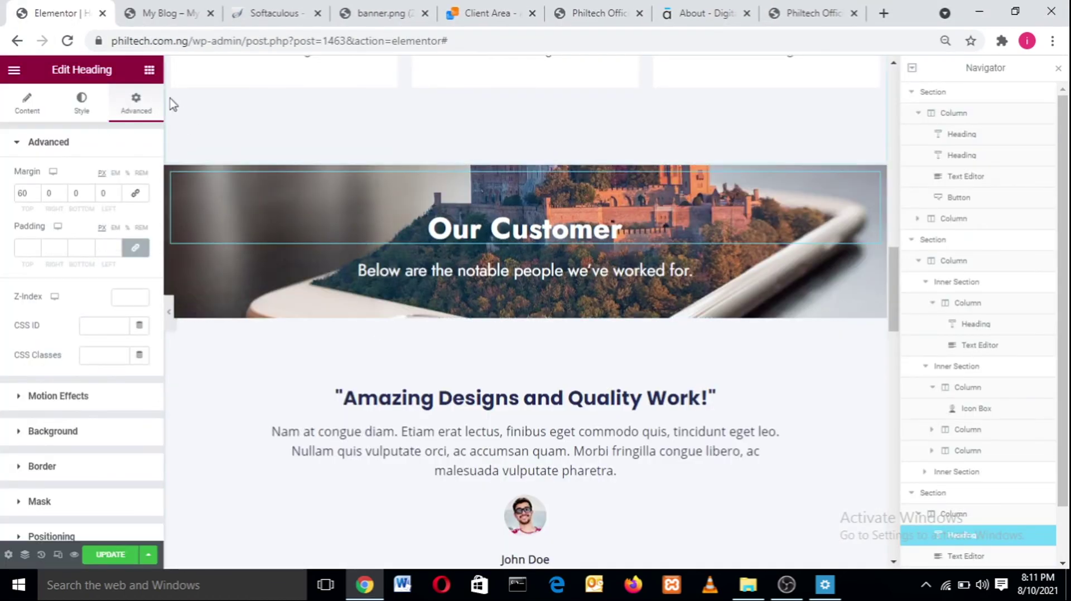
# - Search widgets for 'imag' and drag an Image Carousel under the banner subtitle
pyautogui.click(147, 78)
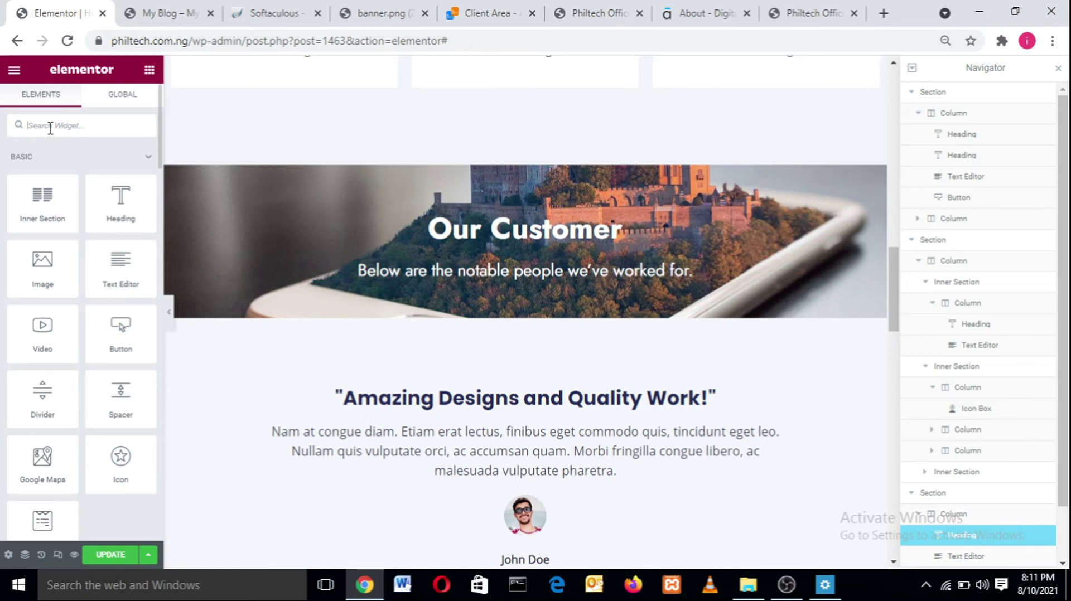
pyautogui.write('image')
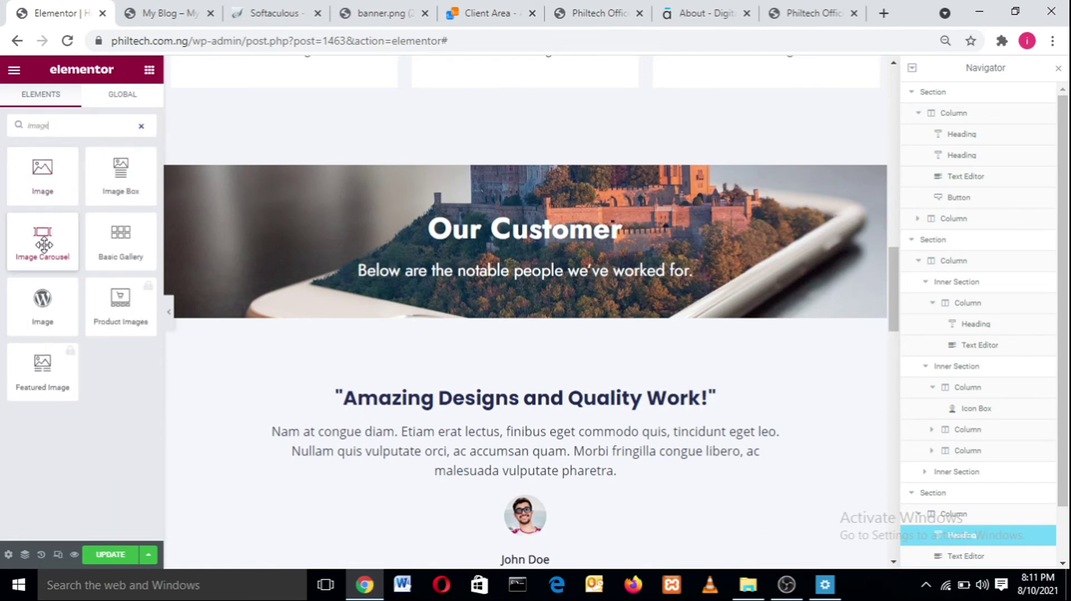
pyautogui.moveTo(43, 244); pyautogui.dragTo(386, 299)
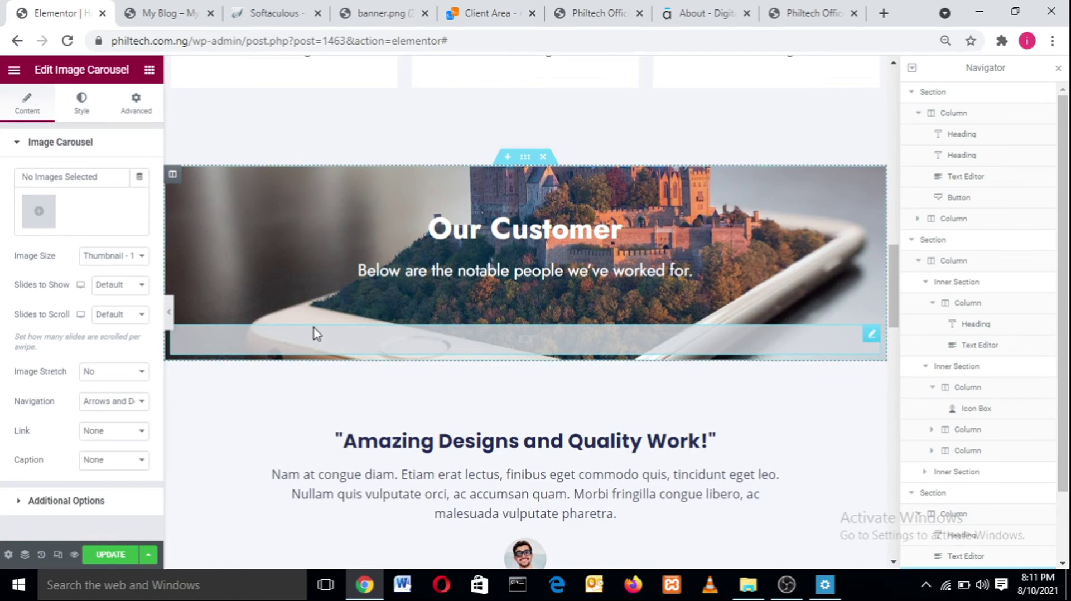
# - Pick four logo images (LOGO, LOGOIPSUM and two others), clear a stray caption, and insert the gallery
pyautogui.click(39, 214)
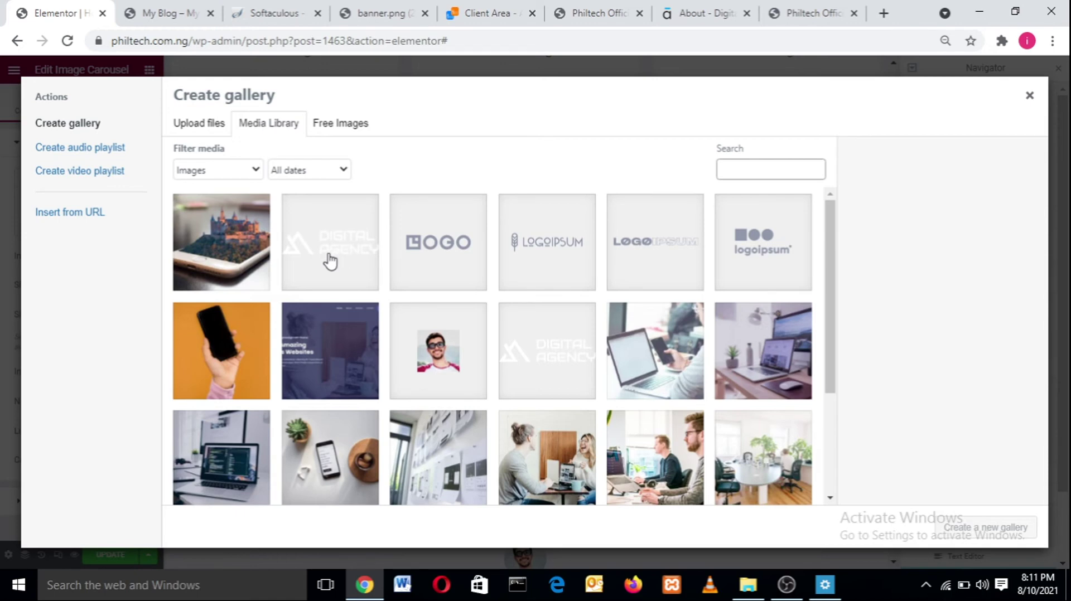
pyautogui.click(429, 247)
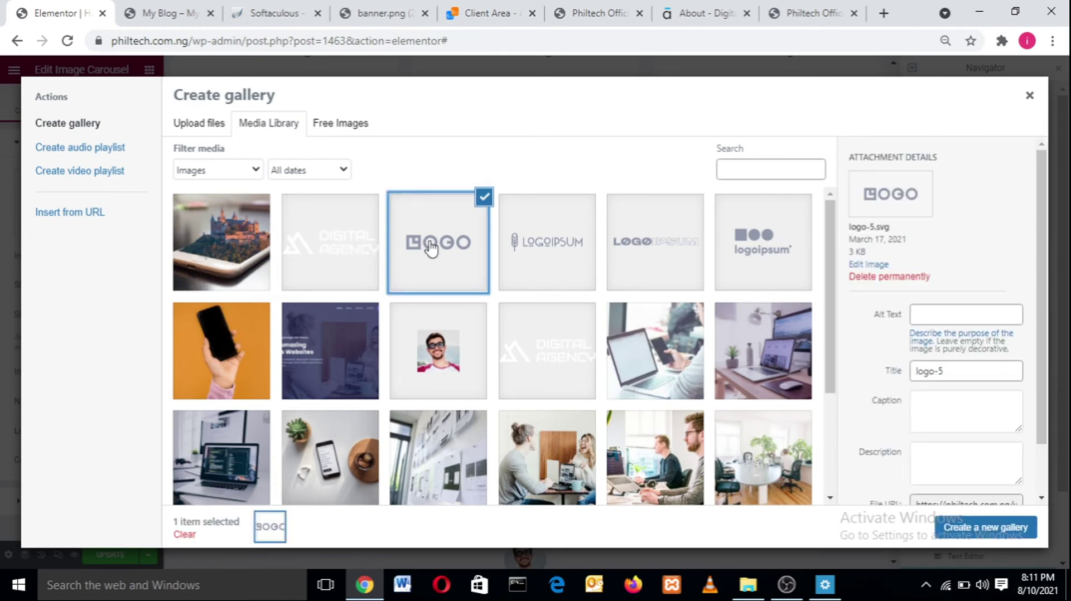
pyautogui.click(558, 227)
pyautogui.click(642, 231)
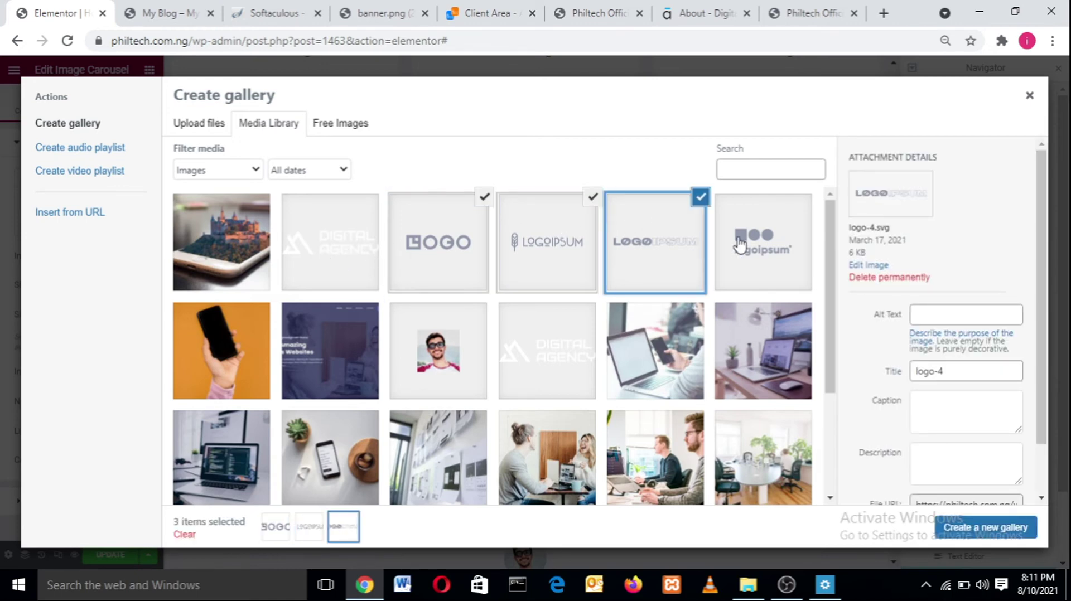
pyautogui.click(747, 244)
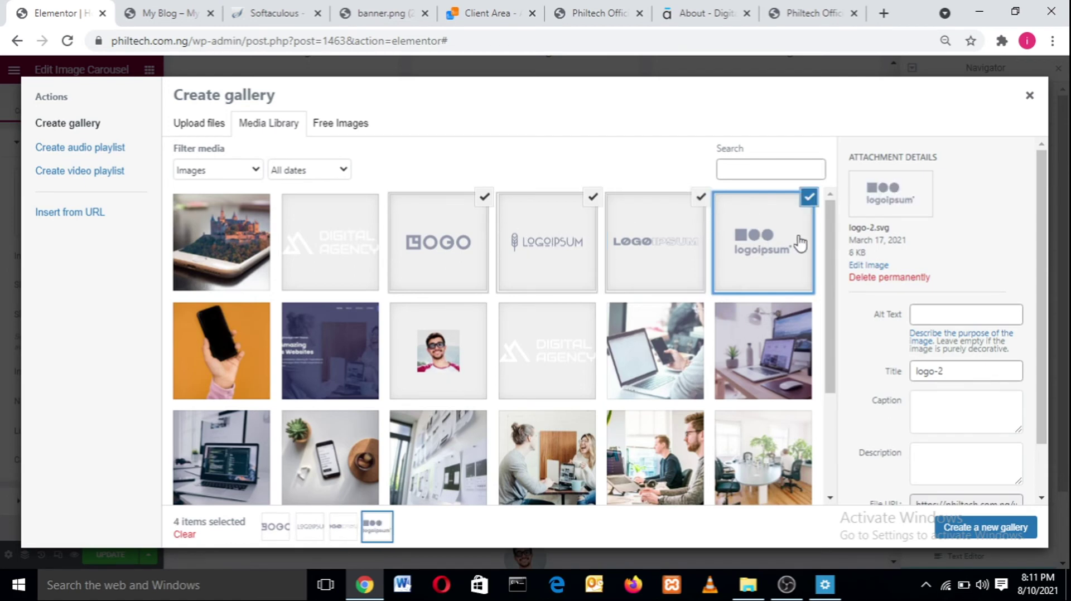
pyautogui.click(971, 533)
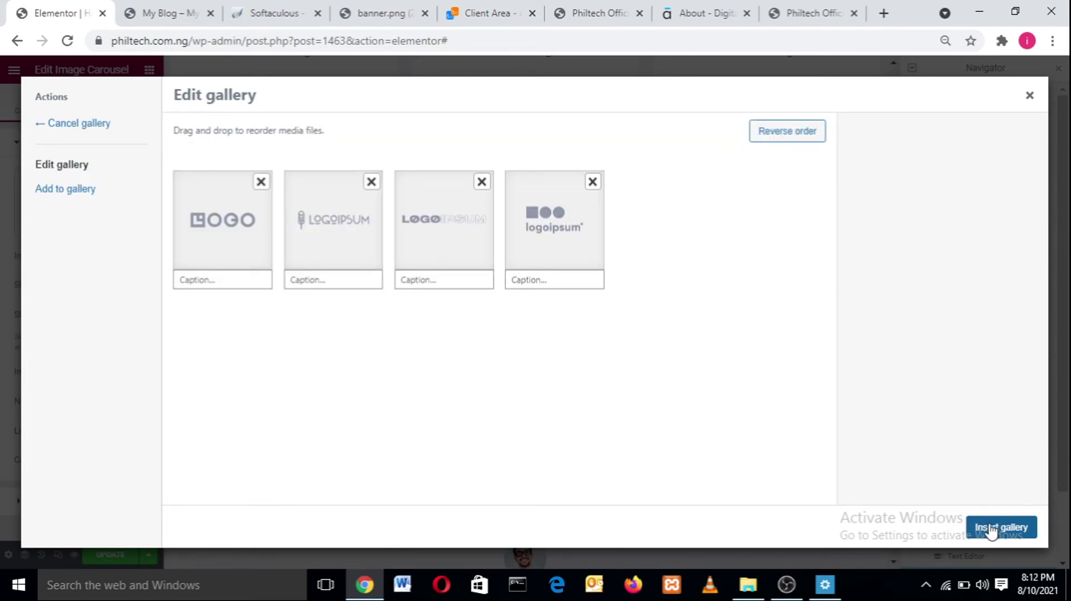
pyautogui.click(427, 286)
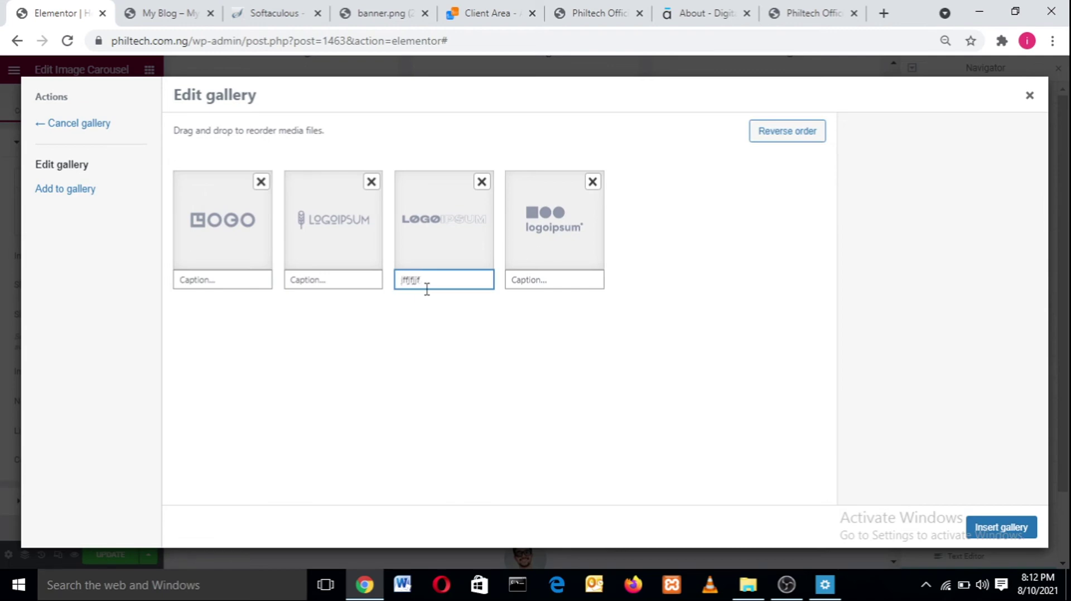
pyautogui.press('BackSpace')
pyautogui.press('BackSpace')
pyautogui.press('BackSpace')
pyautogui.press('BackSpace')
pyautogui.click(1002, 528)
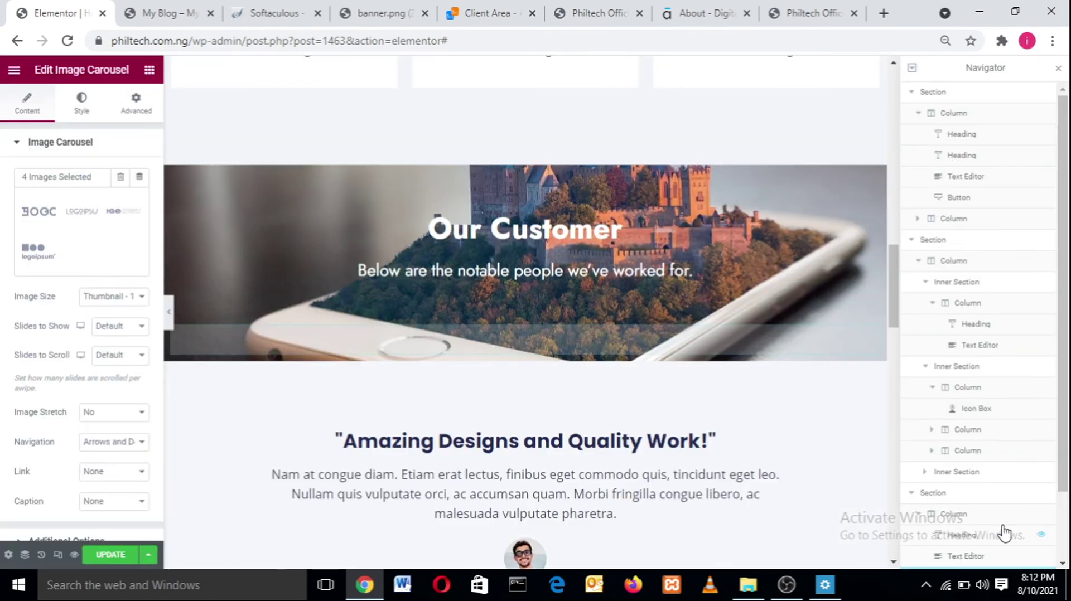
# - Hide the Navigator panel and update the page with the new carousel
pyautogui.moveTo(47, 215)
pyautogui.click(1058, 70)
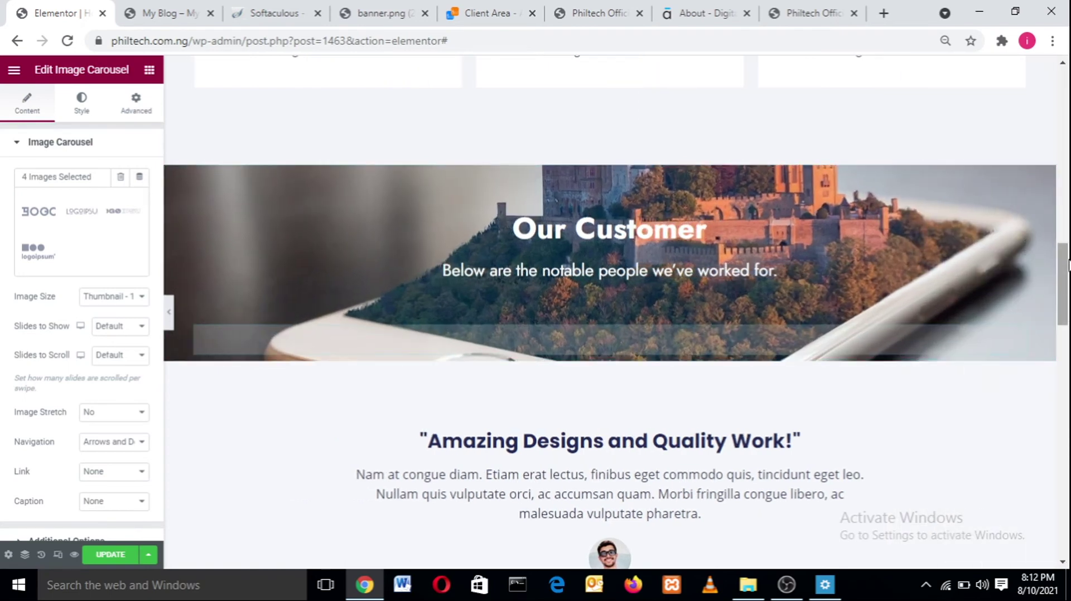
pyautogui.scroll(-3, 1066, 284)
pyautogui.scroll(3, 1066, 285)
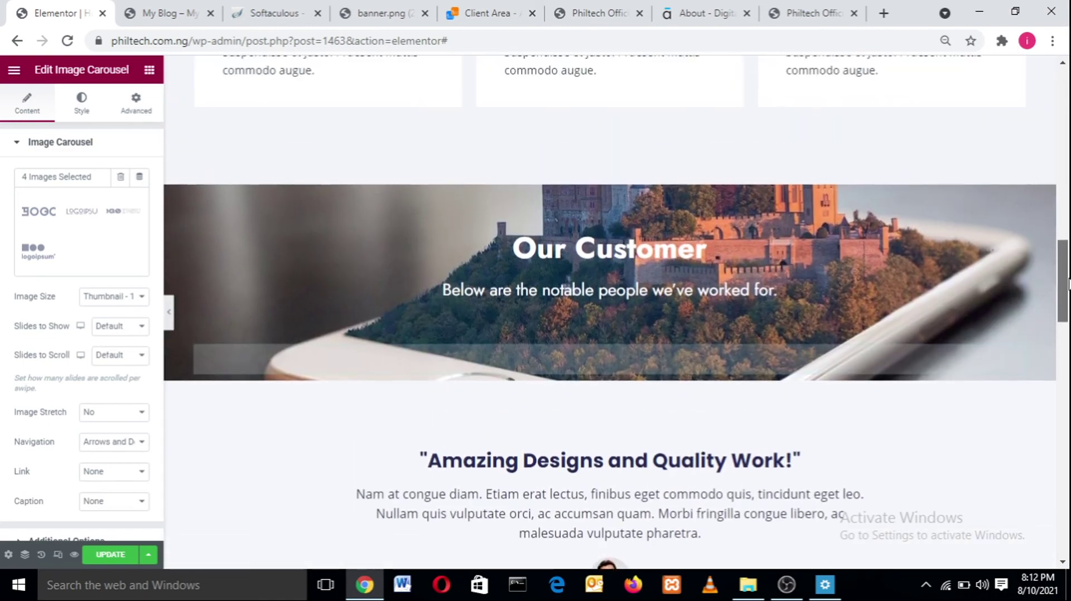
pyautogui.scroll(-3, 1066, 285)
pyautogui.scroll(3, 1067, 284)
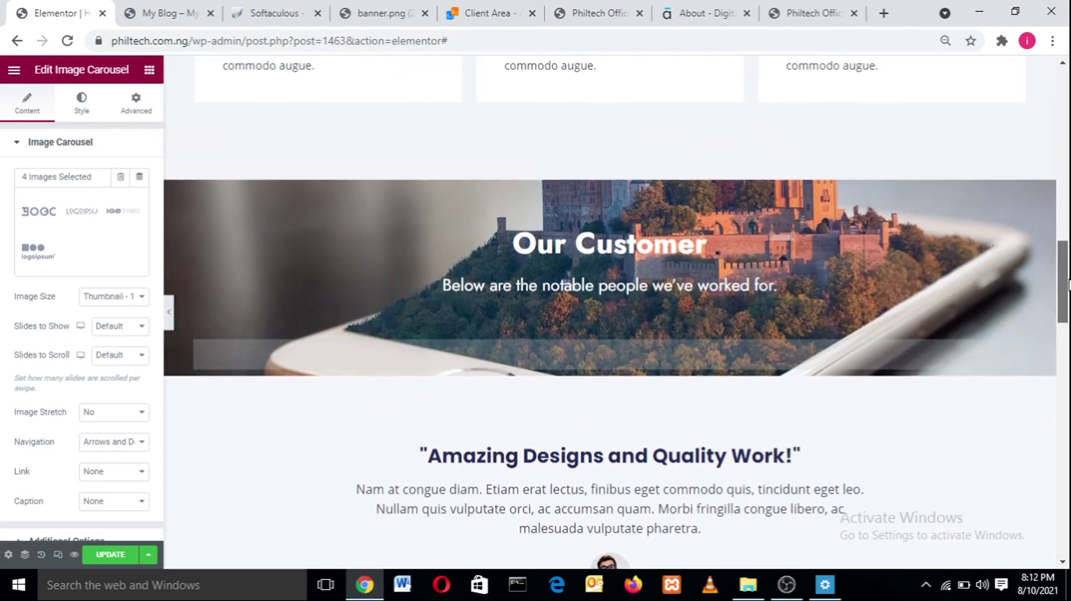
pyautogui.click(110, 555)
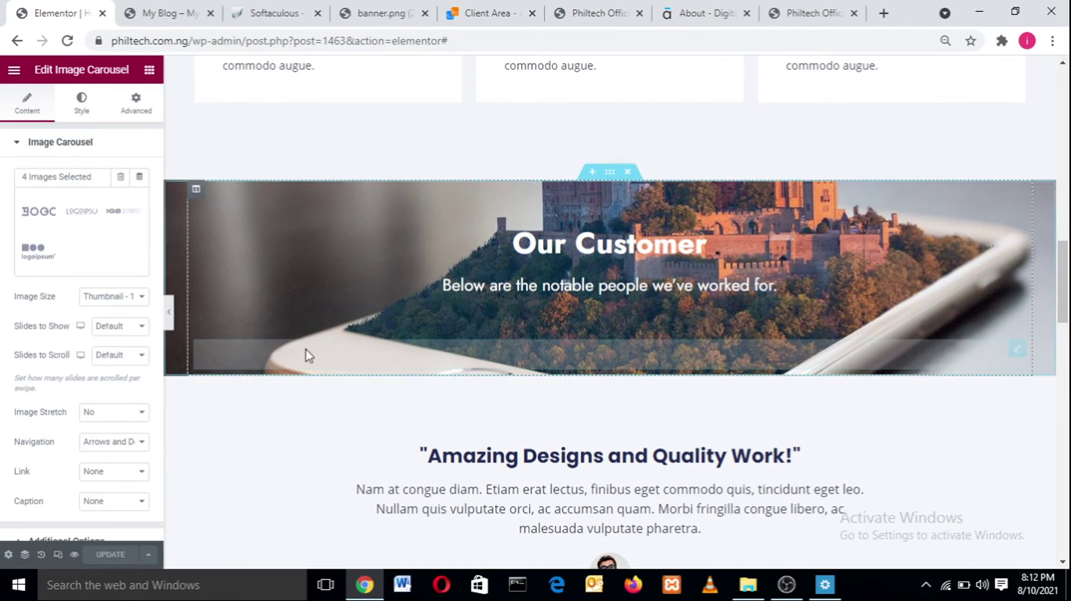
# - Reopen the carousel gallery to verify it, close it unchanged, and reload the editor
pyautogui.click(55, 236)
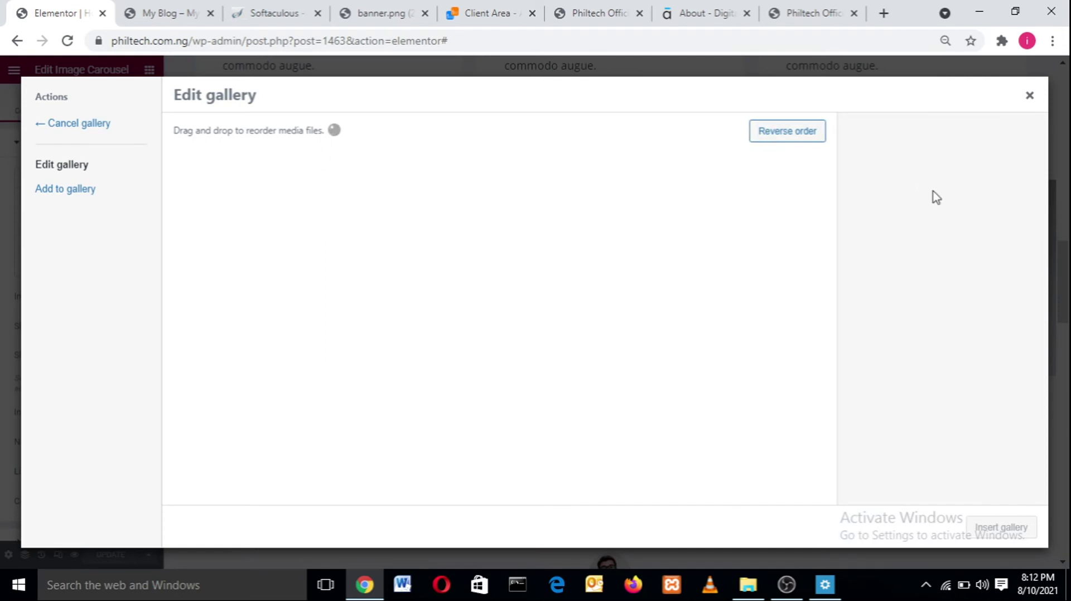
pyautogui.click(1029, 95)
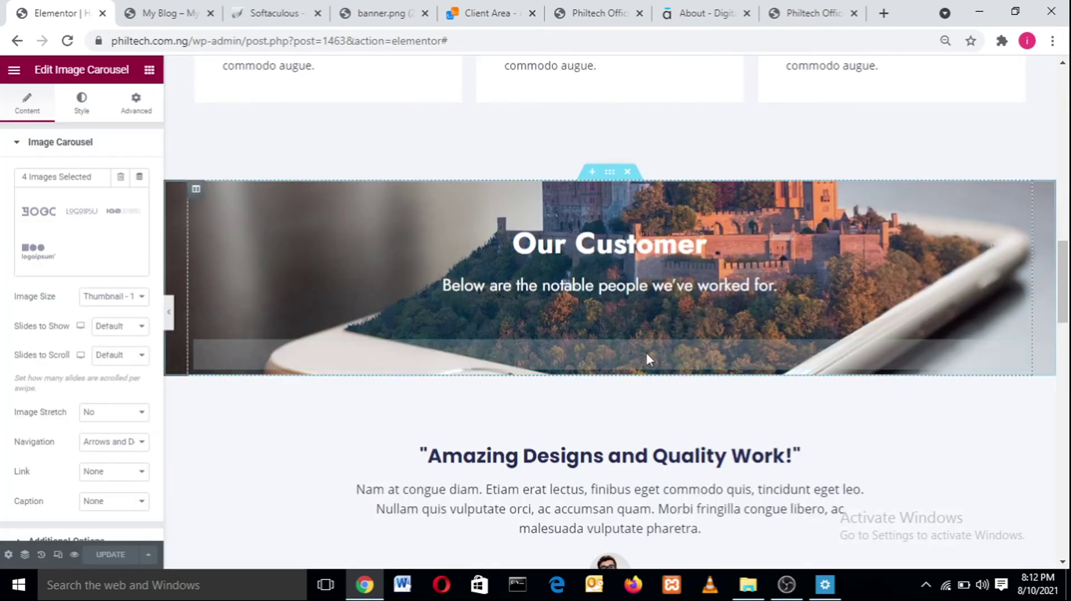
pyautogui.click(65, 44)
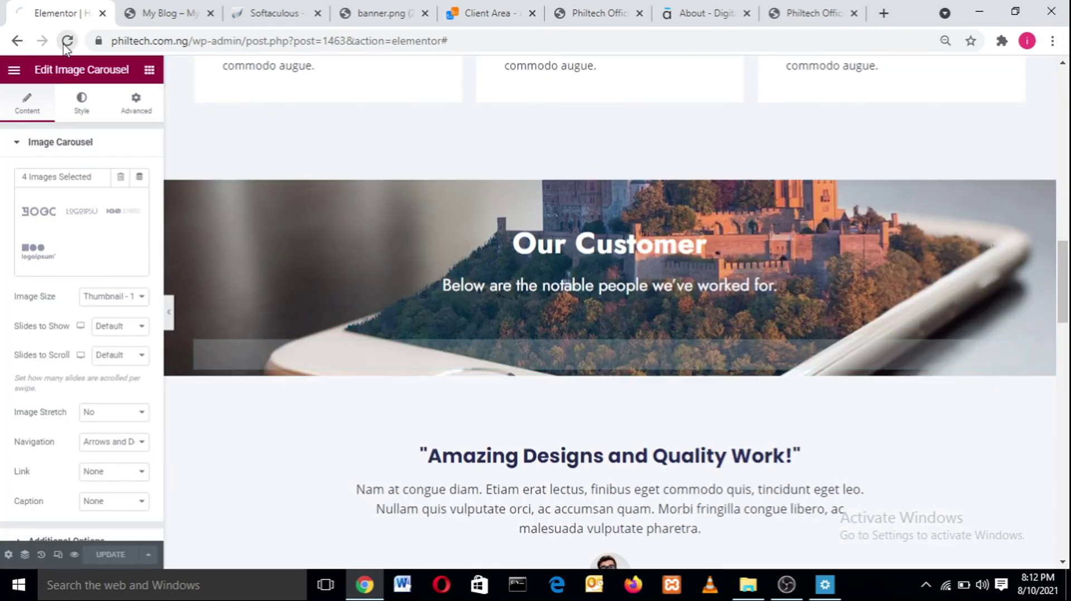
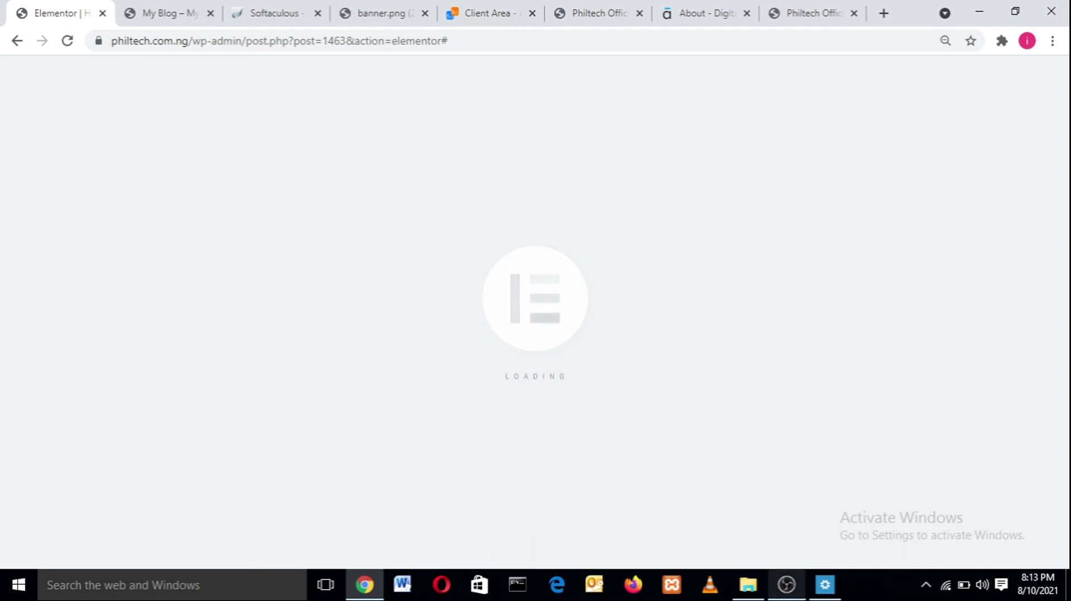
# - Scroll to the Our Customer banner, view the logo carousel's Style options, then select the whole section
pyautogui.moveTo(786, 584)
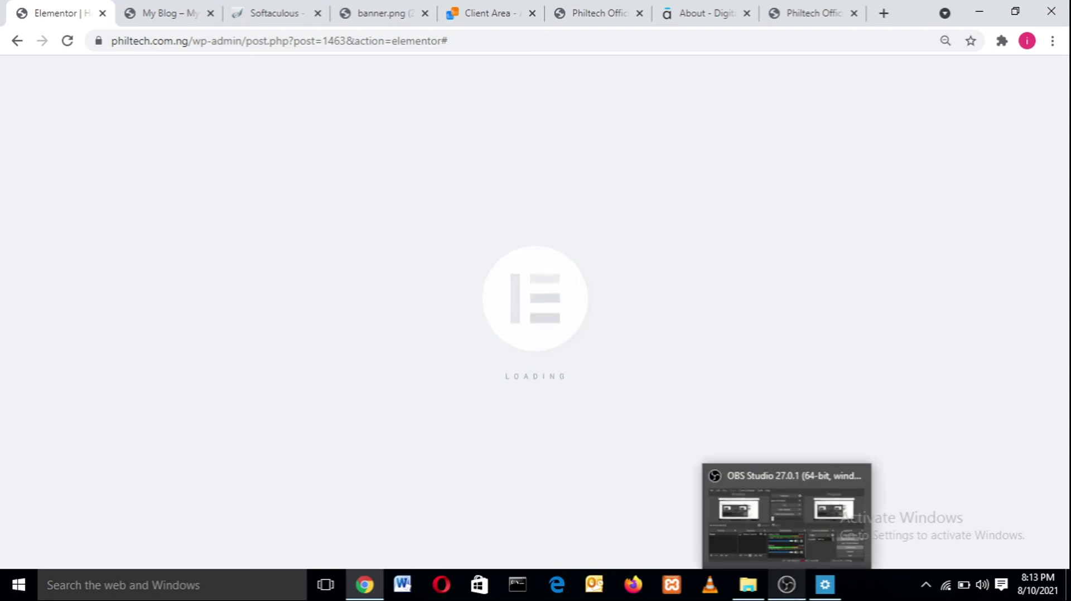
pyautogui.click(786, 584)
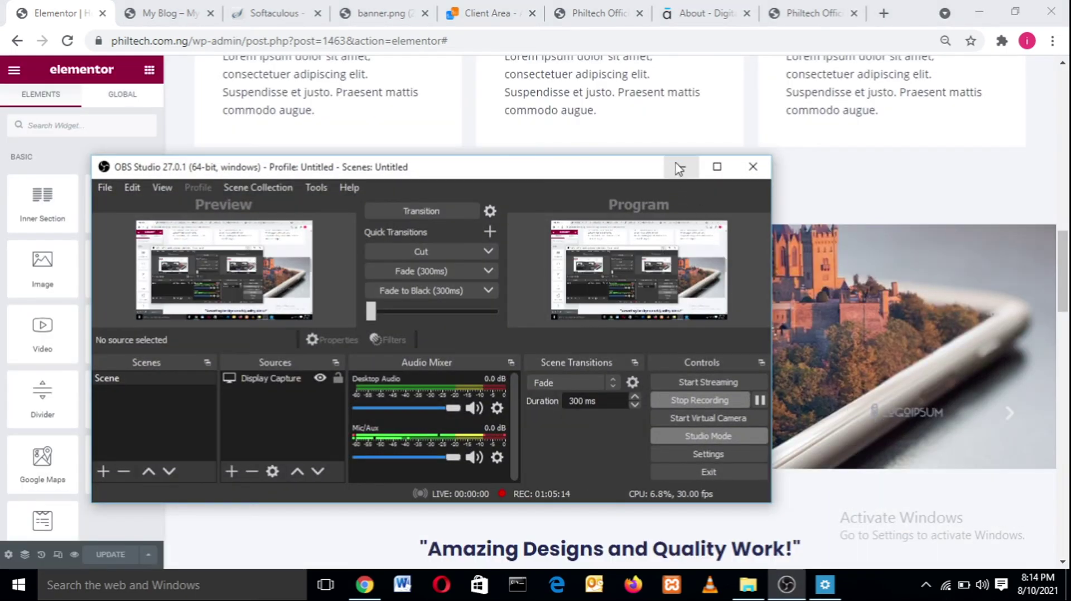
pyautogui.click(681, 166)
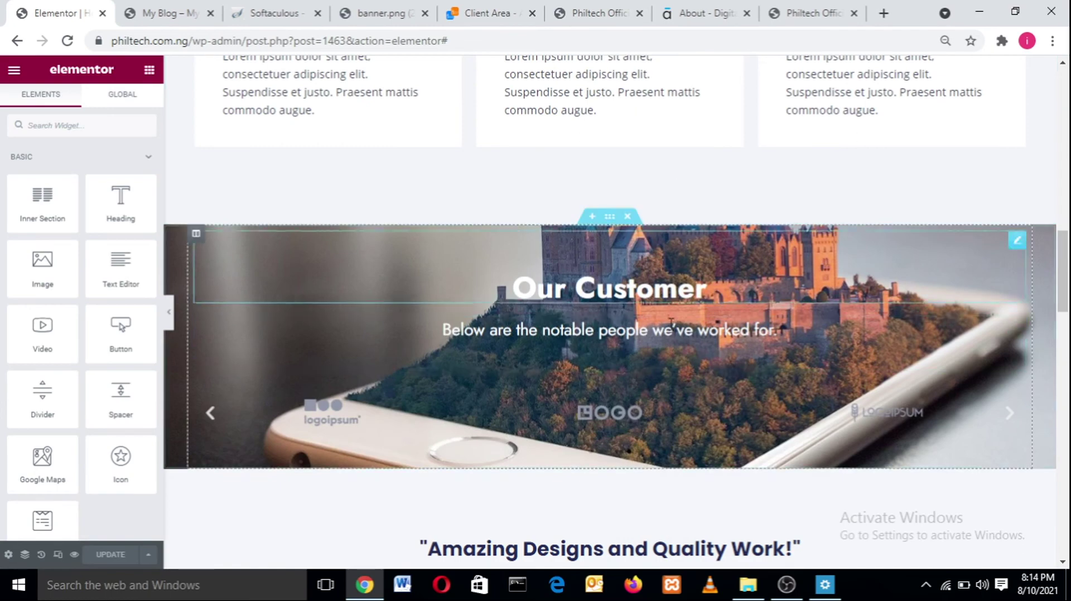
pyautogui.moveTo(1064, 245); pyautogui.dragTo(1066, 277)
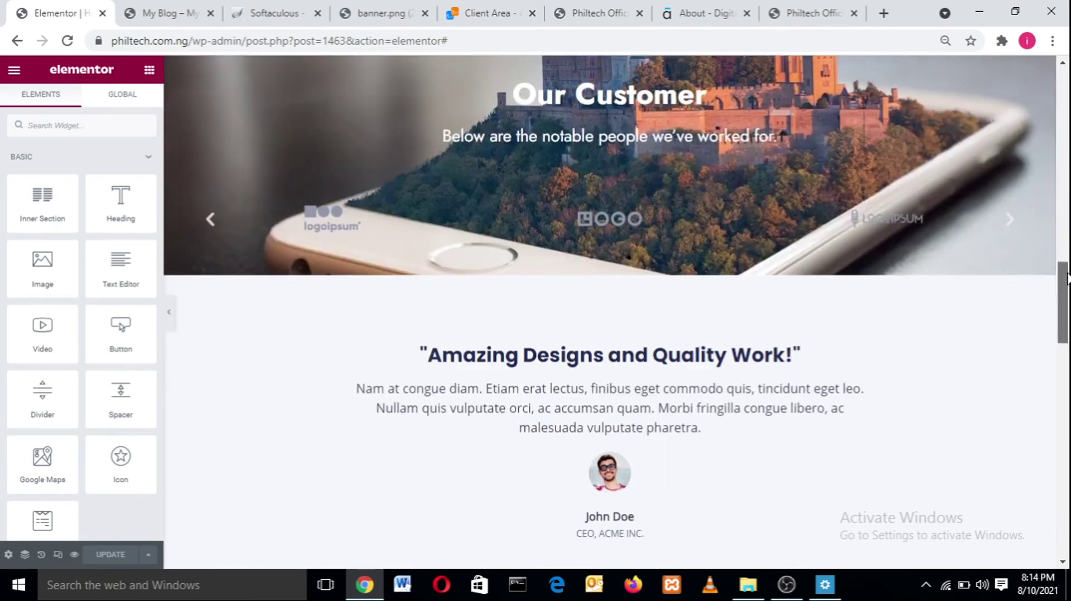
pyautogui.click(1012, 253)
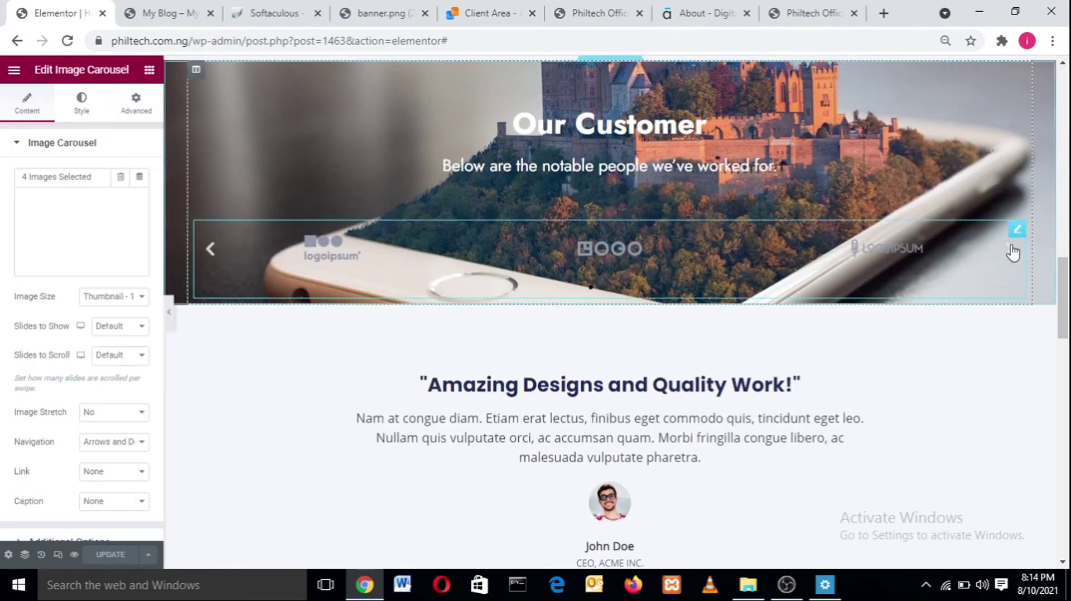
pyautogui.moveTo(1065, 316); pyautogui.dragTo(1066, 290)
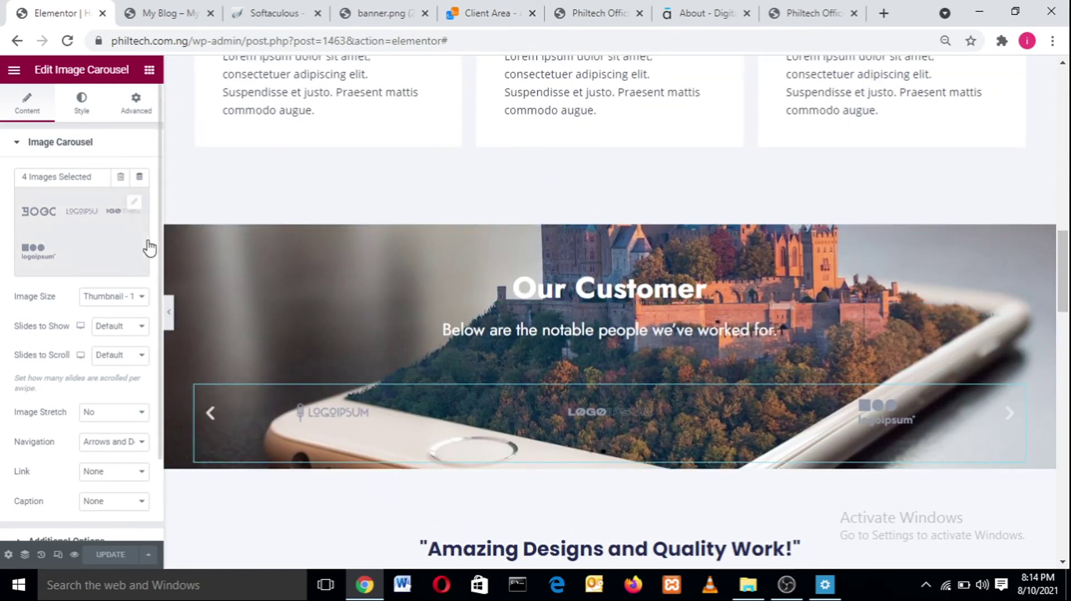
pyautogui.click(88, 109)
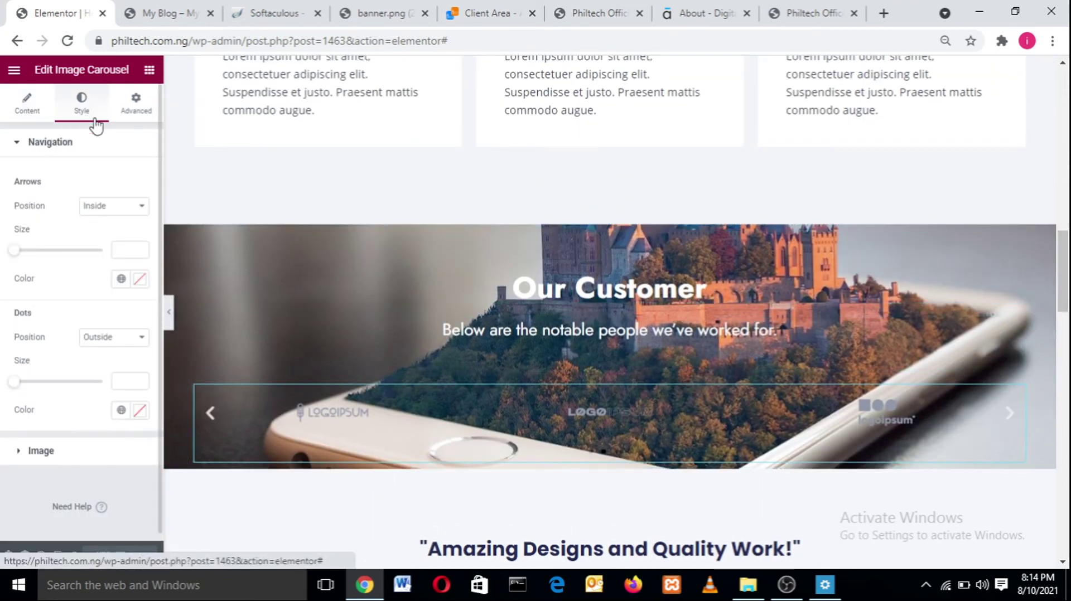
pyautogui.click(610, 222)
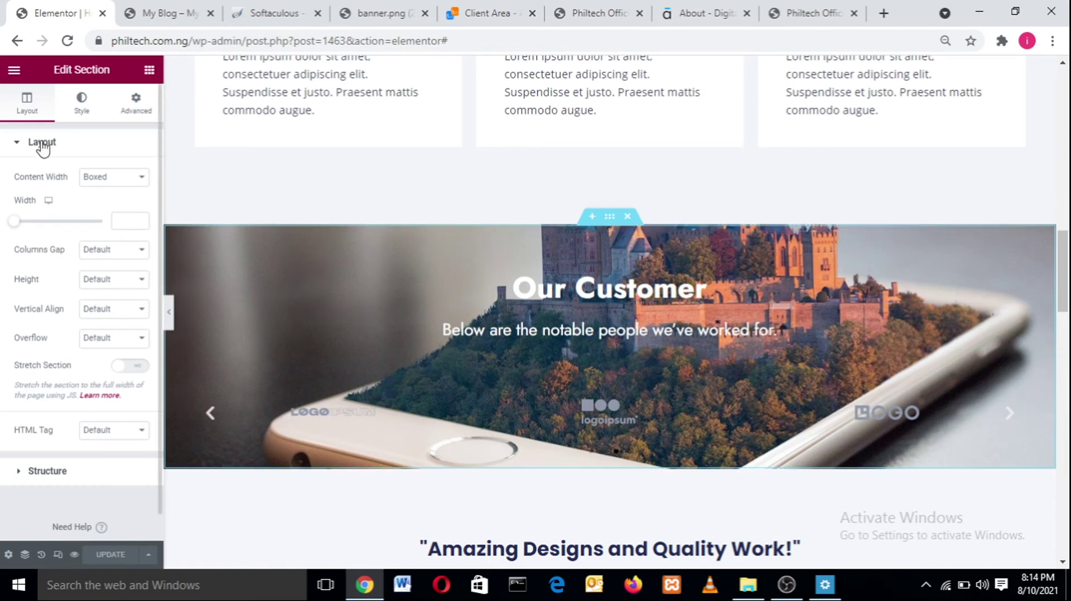
# - Set the section's Classic background overlay to black #000000 at 0.5 opacity
pyautogui.click(75, 102)
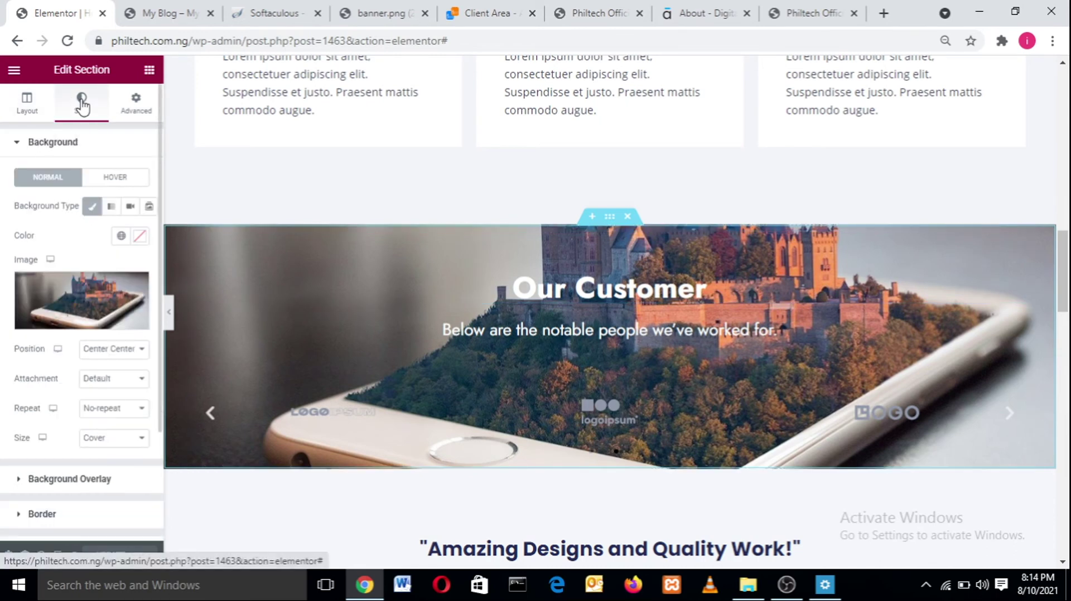
pyautogui.click(19, 483)
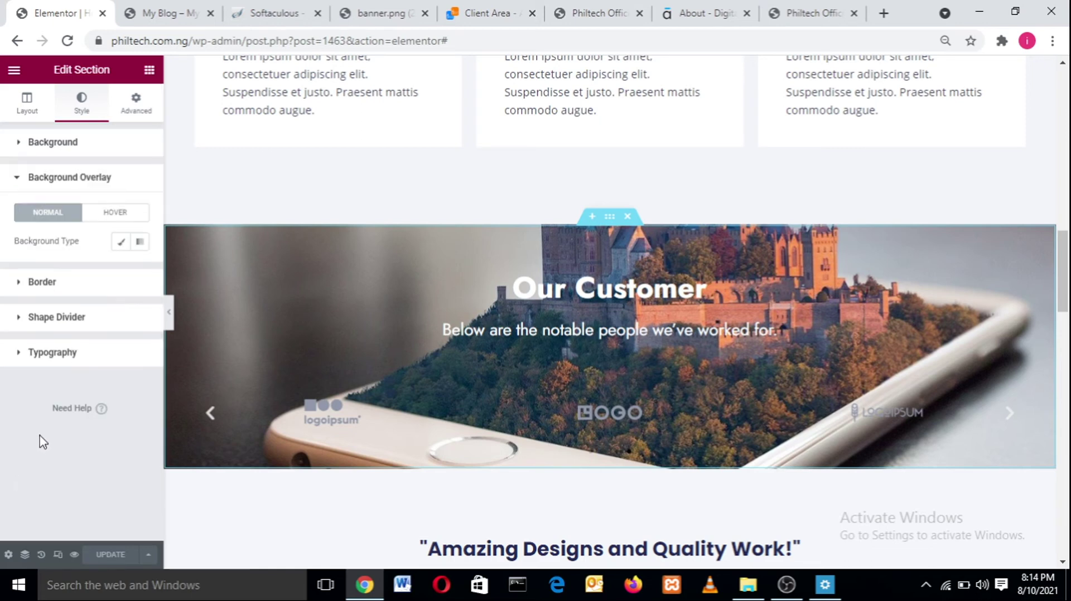
pyautogui.click(120, 242)
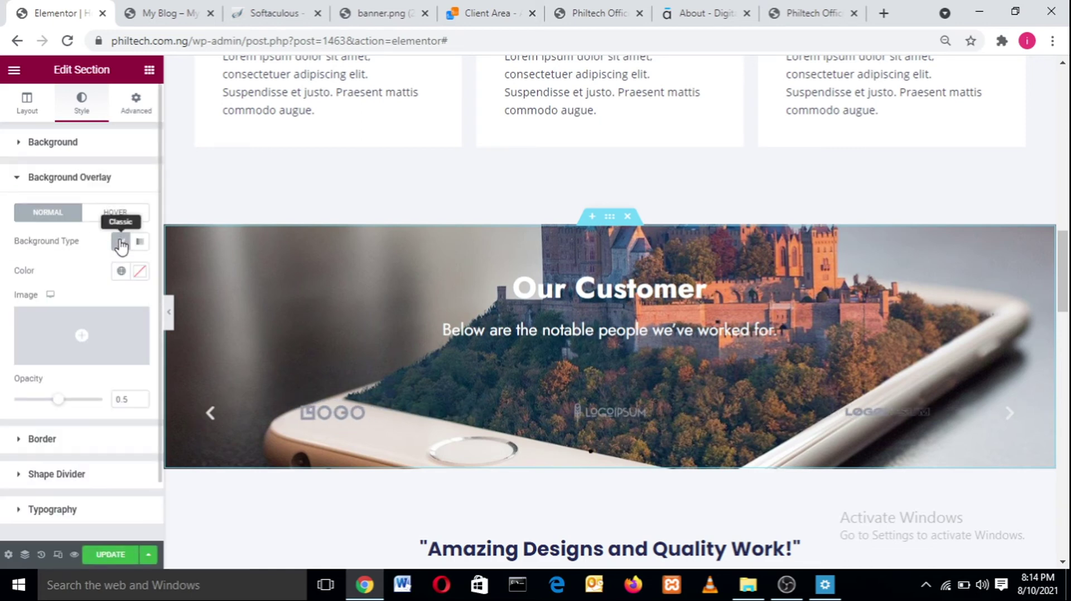
pyautogui.click(141, 271)
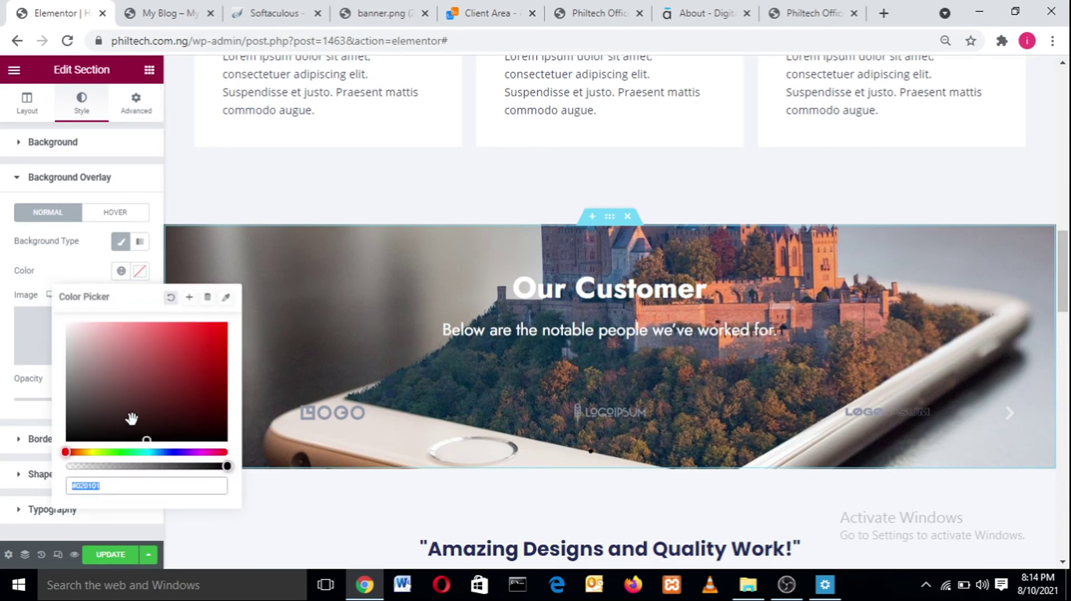
pyautogui.click(67, 397)
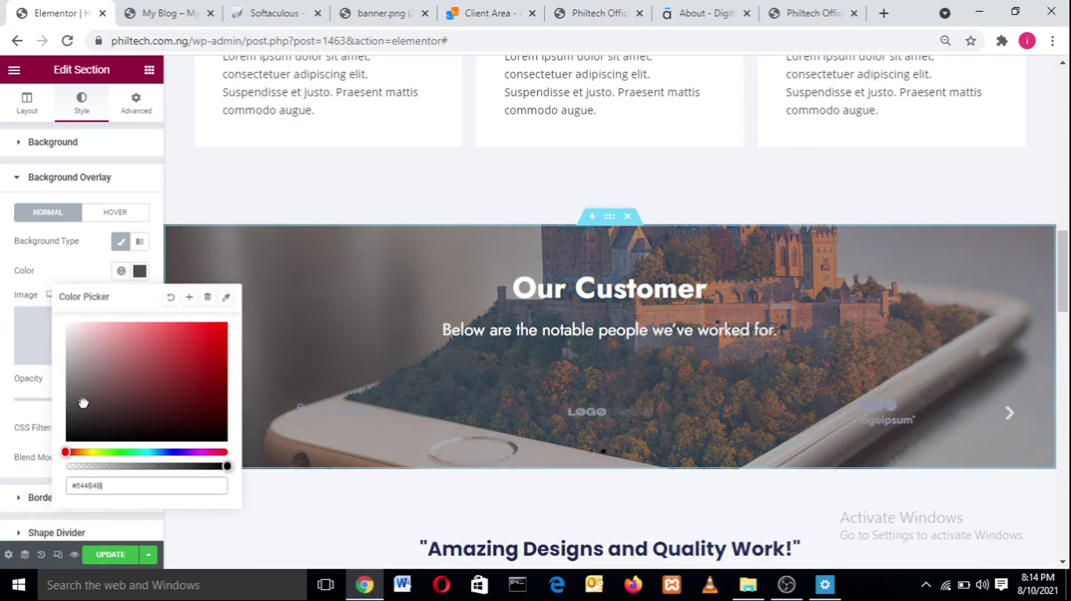
pyautogui.click(188, 345)
pyautogui.moveTo(187, 344); pyautogui.dragTo(237, 462)
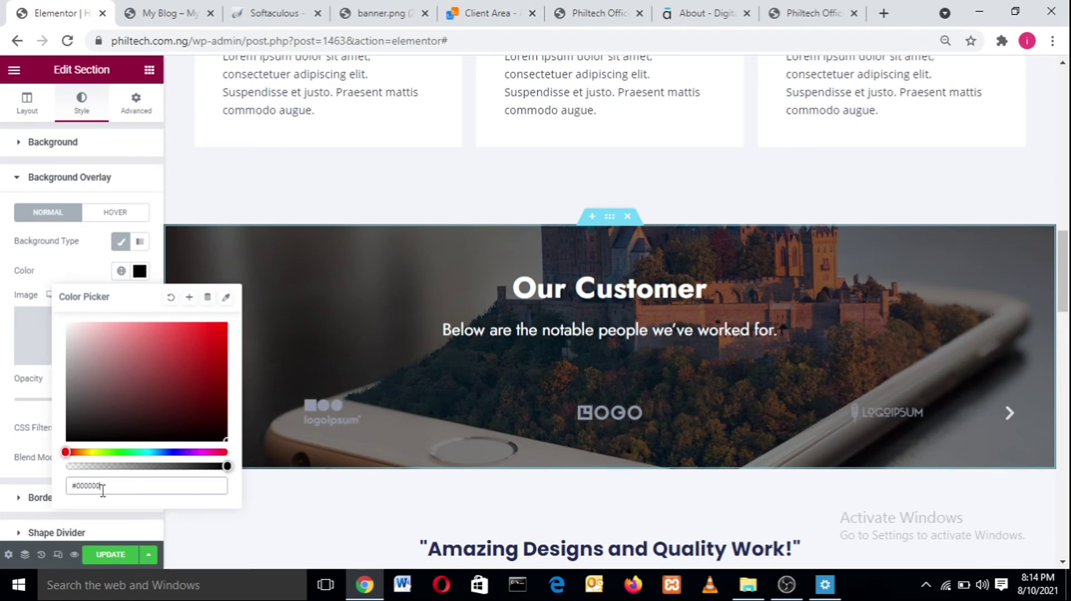
pyautogui.moveTo(100, 486); pyautogui.dragTo(60, 491)
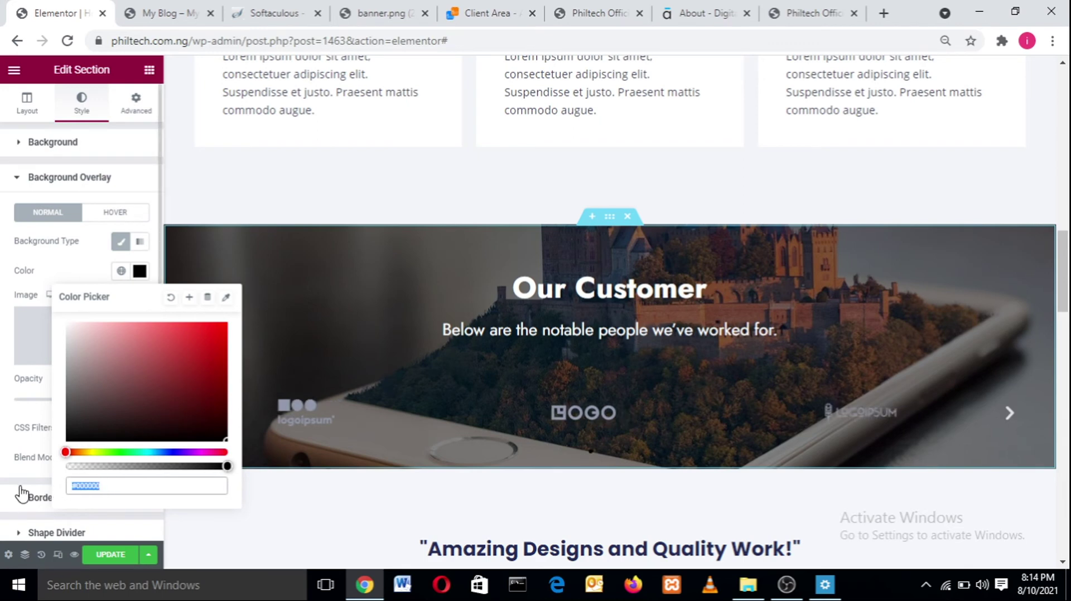
pyautogui.click(92, 274)
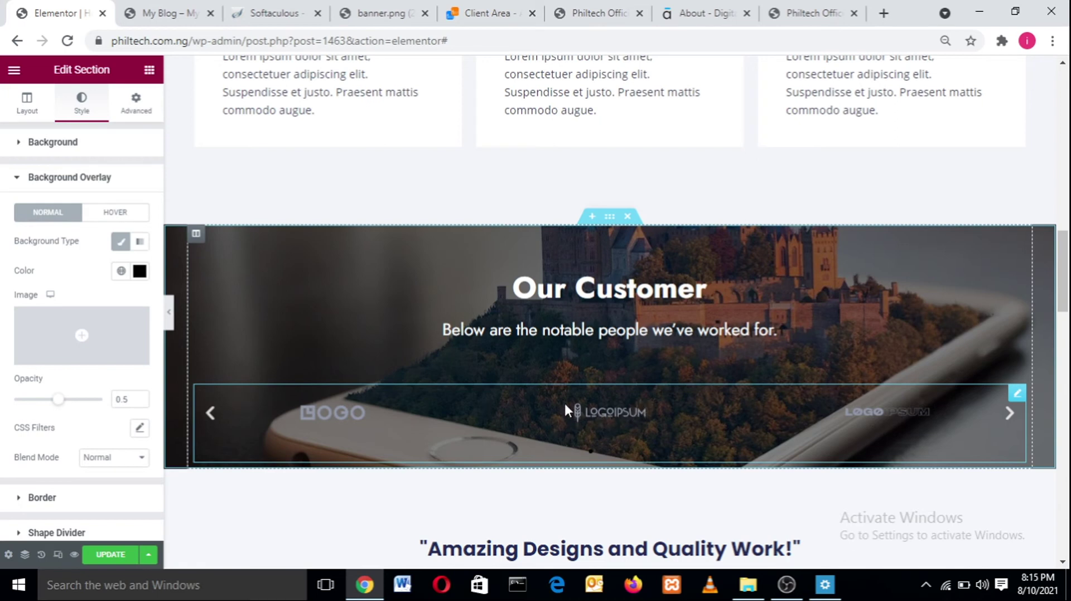
# - Select the logo carousel and set its navigation arrows position to Inside
pyautogui.click(595, 397)
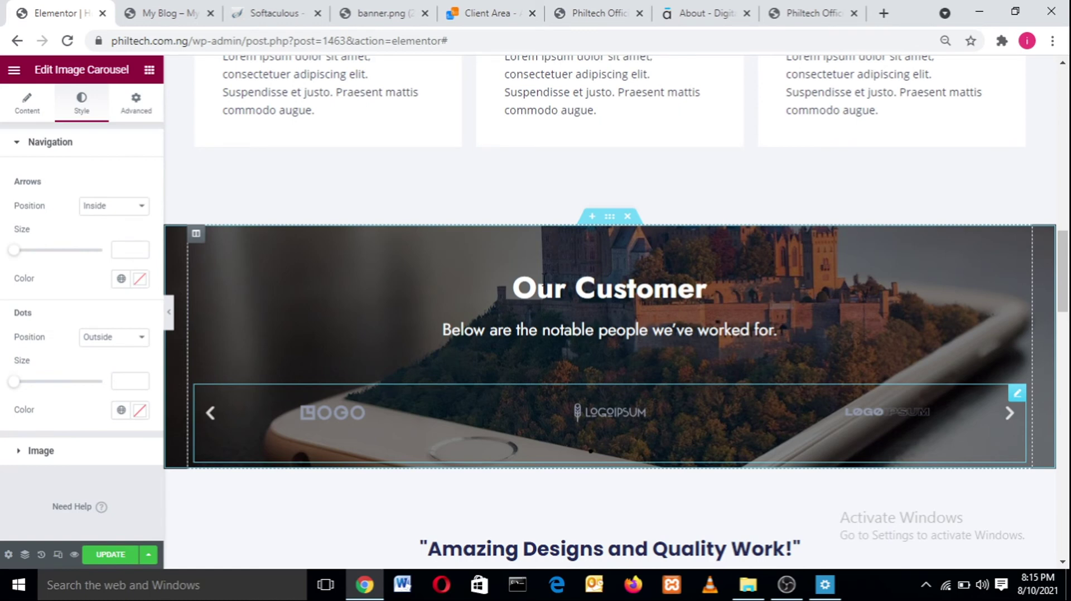
pyautogui.click(90, 208)
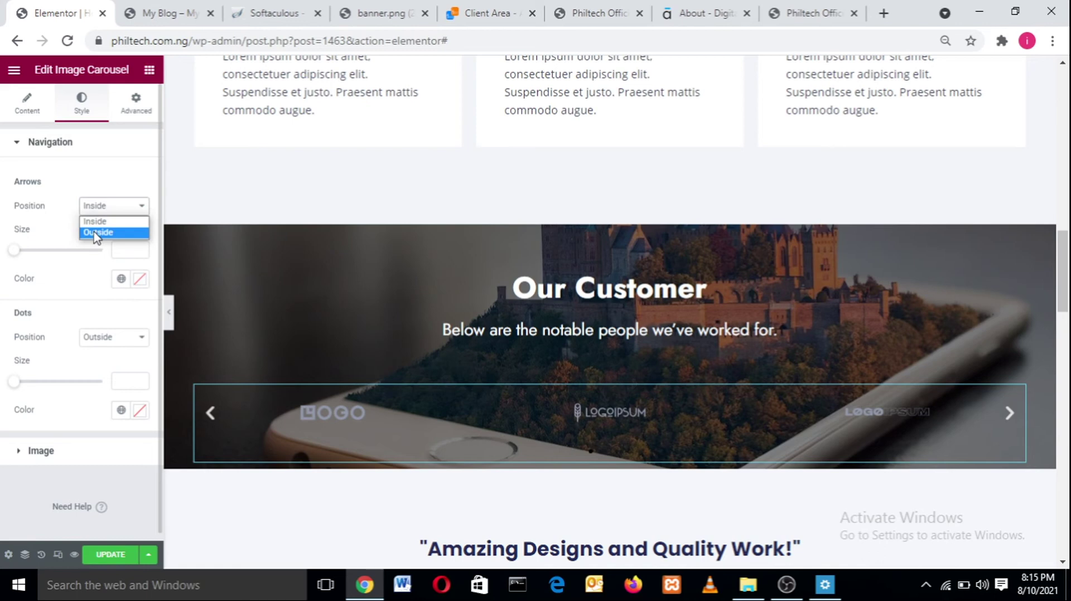
pyautogui.click(96, 233)
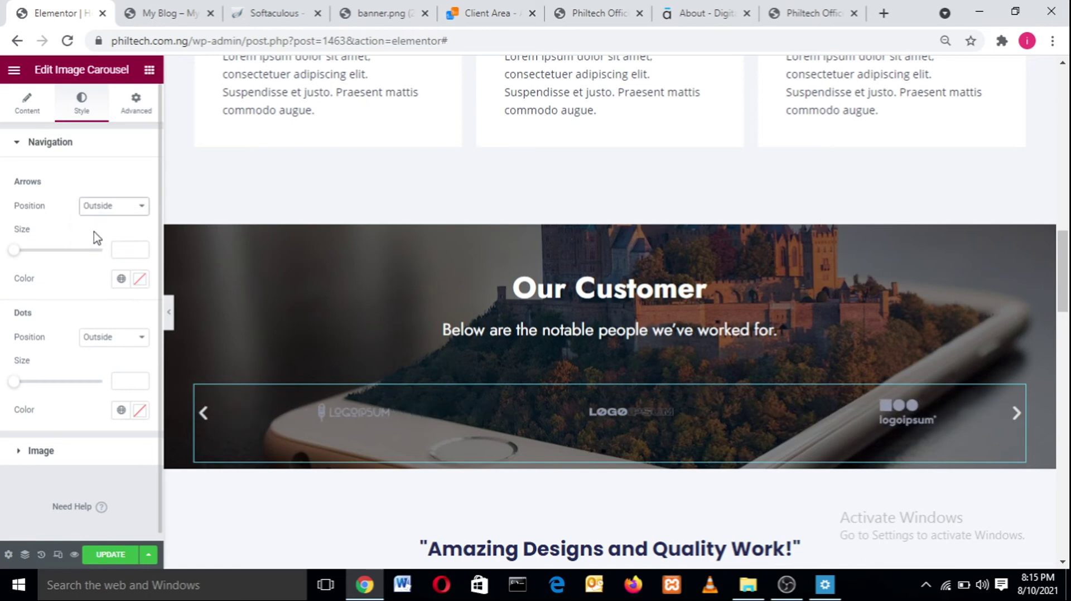
pyautogui.click(96, 206)
pyautogui.click(108, 223)
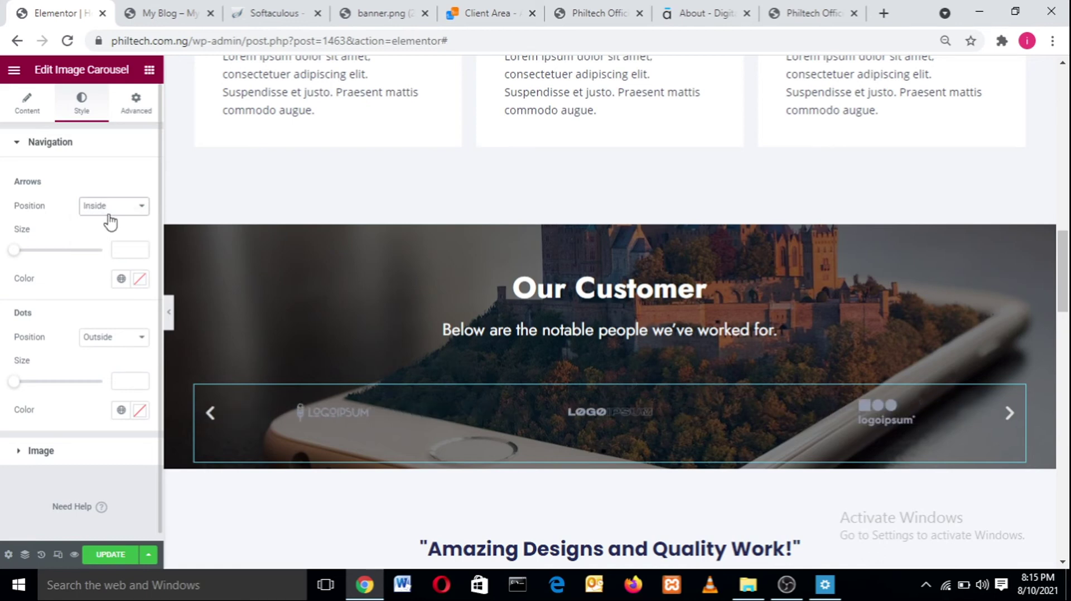
pyautogui.click(111, 208)
pyautogui.click(112, 232)
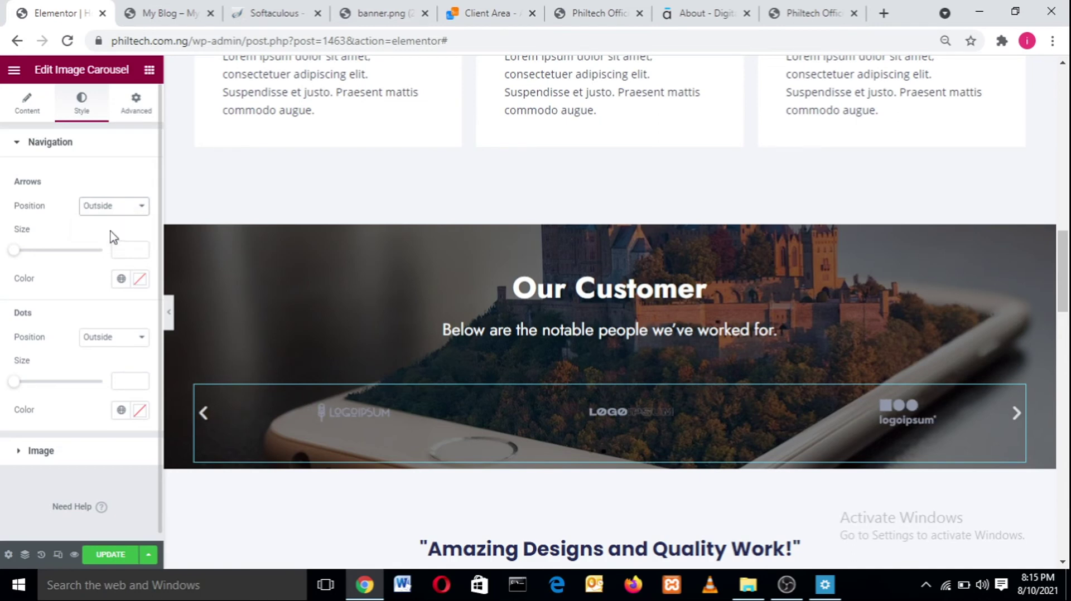
pyautogui.click(112, 210)
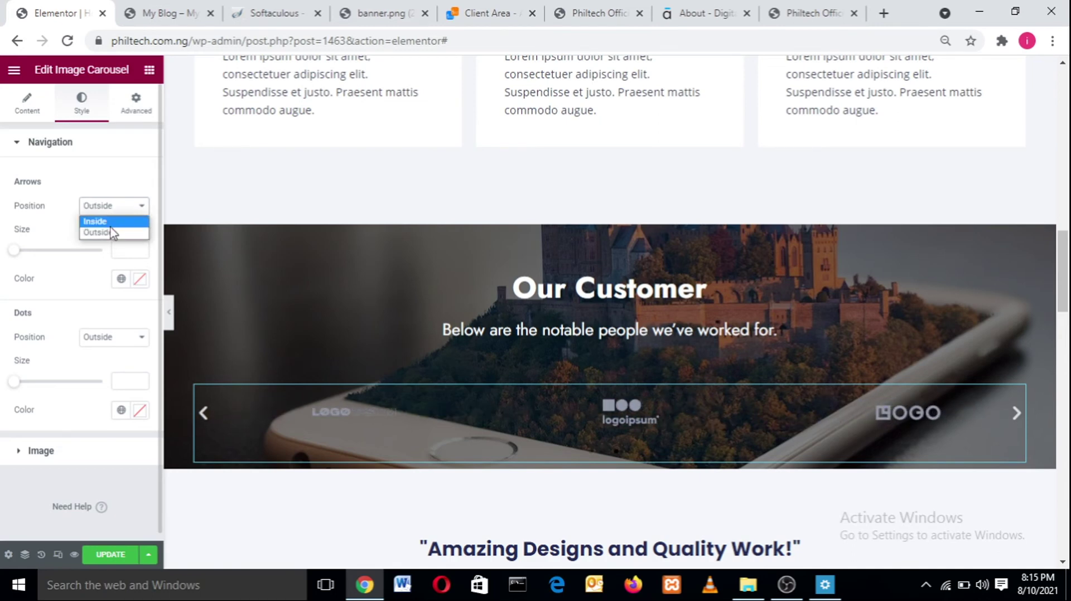
pyautogui.click(111, 225)
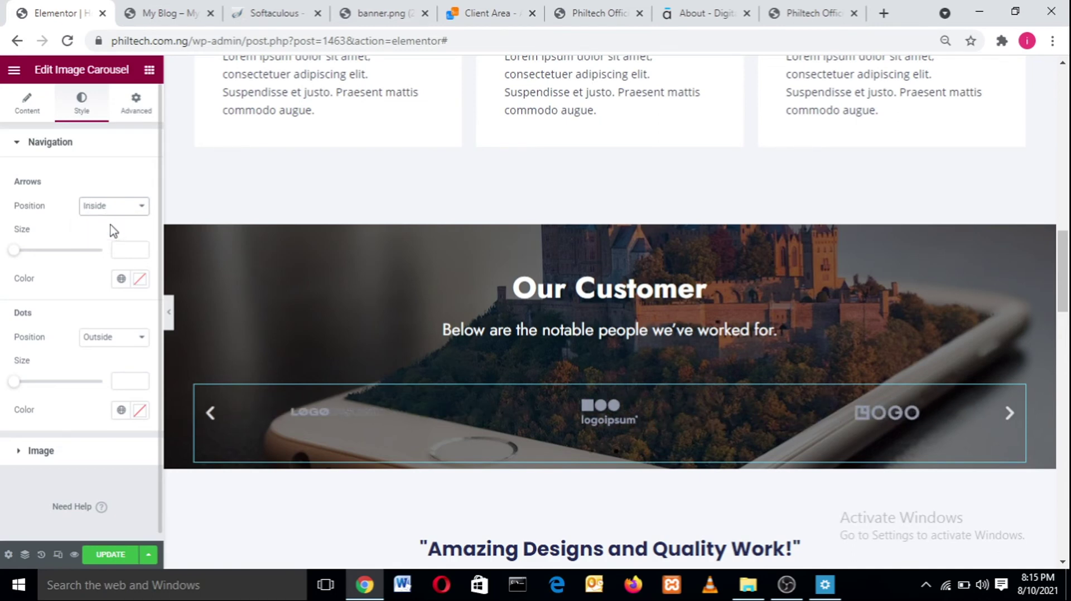
# - Set the carousel arrows to size 22 in white #FFFFFF
pyautogui.click(21, 251)
pyautogui.moveTo(23, 258)
pyautogui.mouseDown()
pyautogui.moveTo(157, 258)
pyautogui.moveTo(22, 269)
pyautogui.mouseUp()
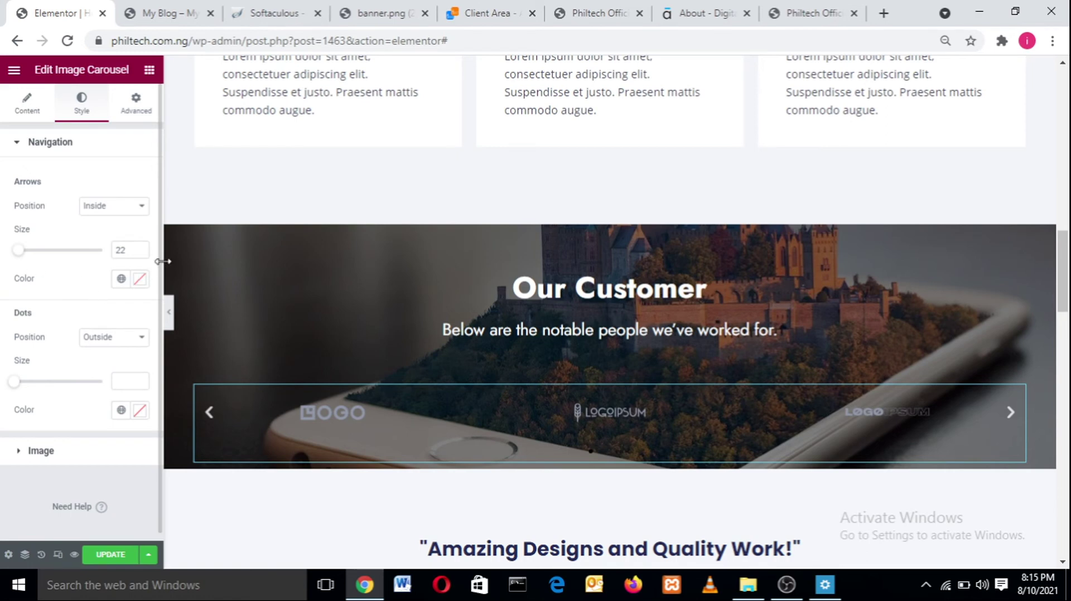
pyautogui.click(139, 279)
pyautogui.moveTo(144, 346); pyautogui.dragTo(42, 325)
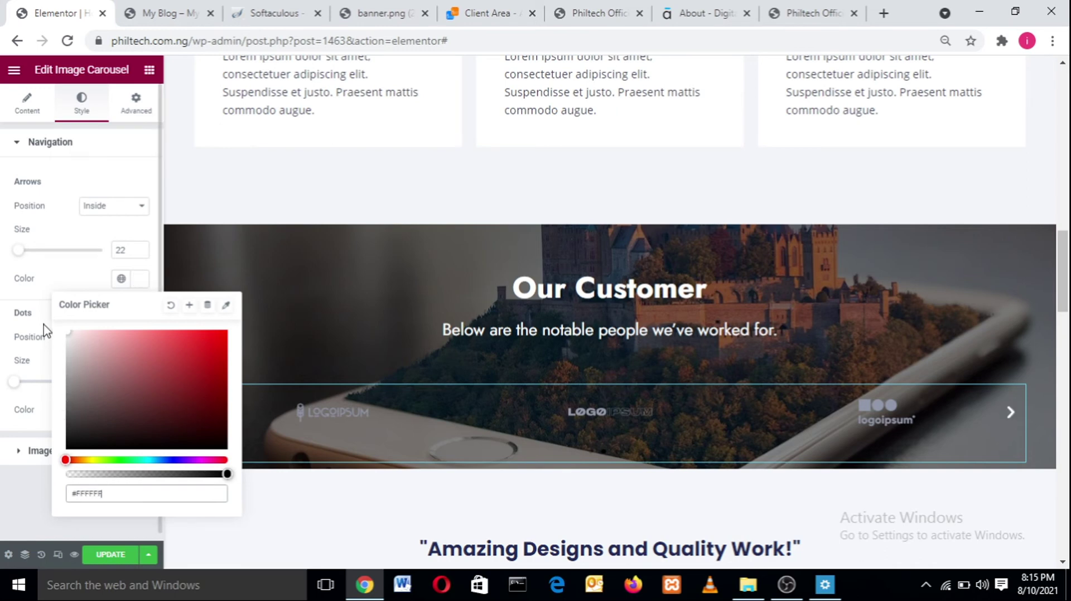
pyautogui.click(45, 276)
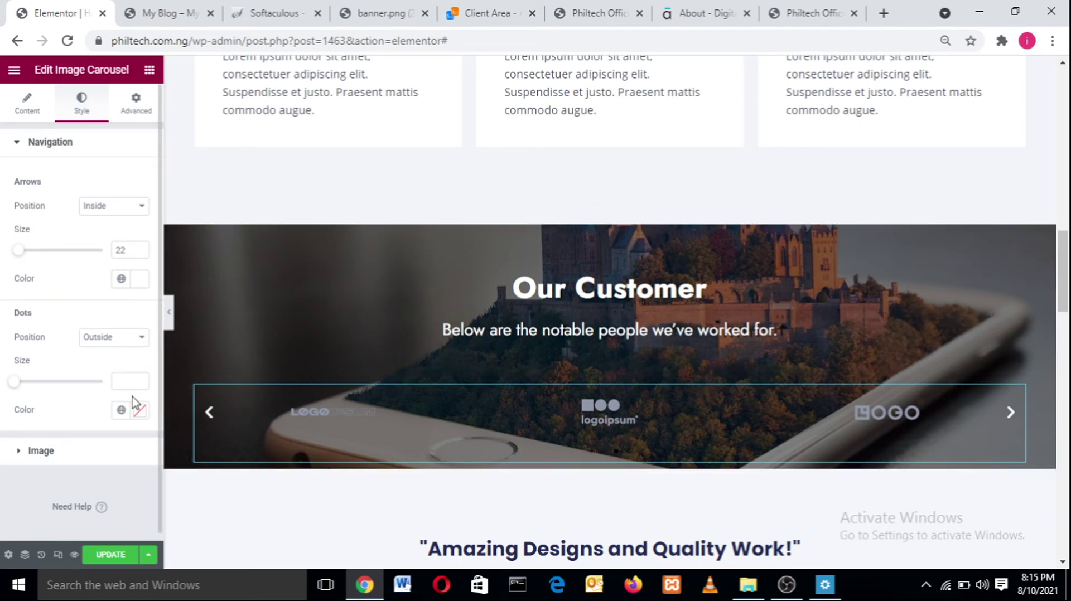
# - Make the carousel navigation dots white #FFFFFF at size 8
pyautogui.click(137, 413)
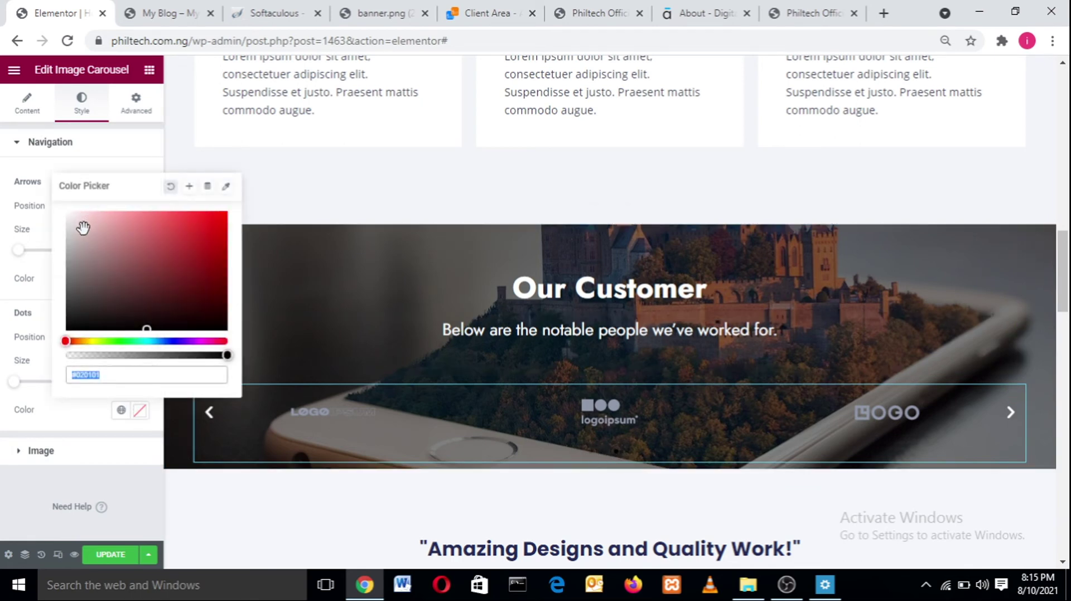
pyautogui.write('#FFFFFF')
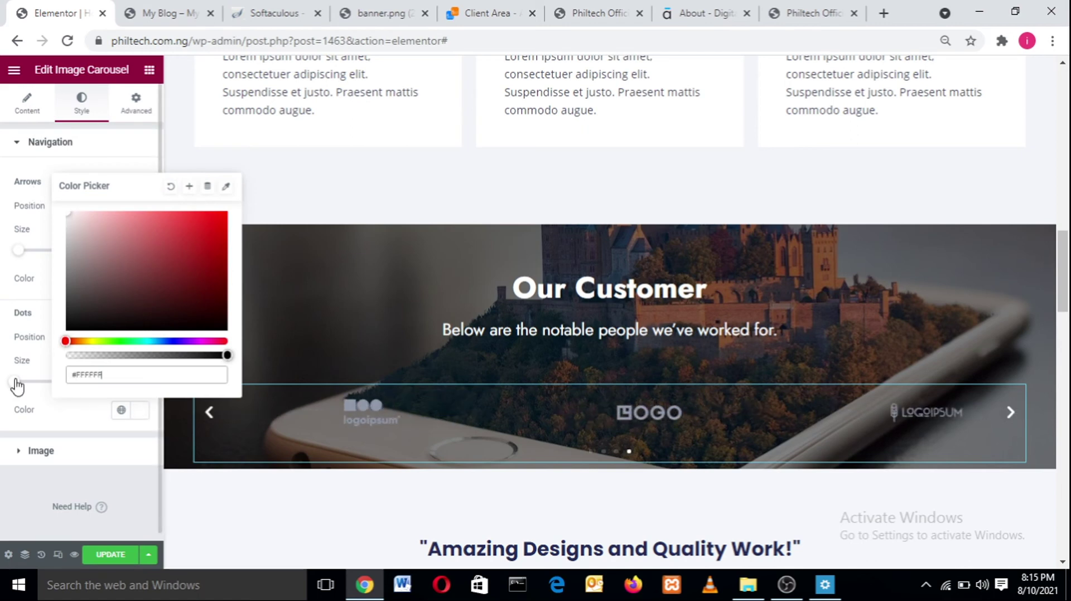
pyautogui.click(53, 409)
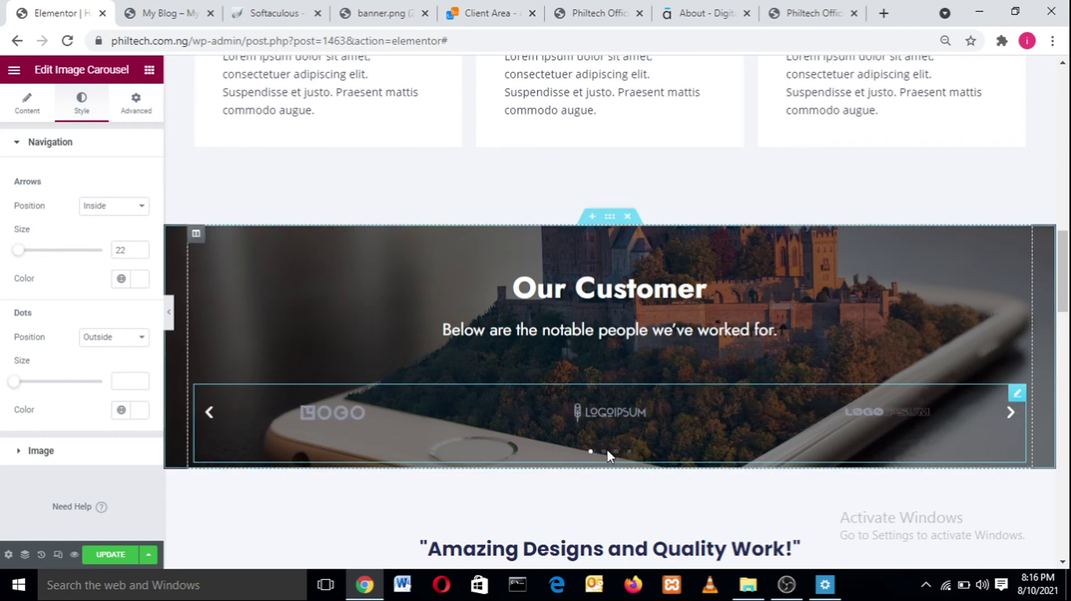
pyautogui.click(604, 452)
pyautogui.click(616, 452)
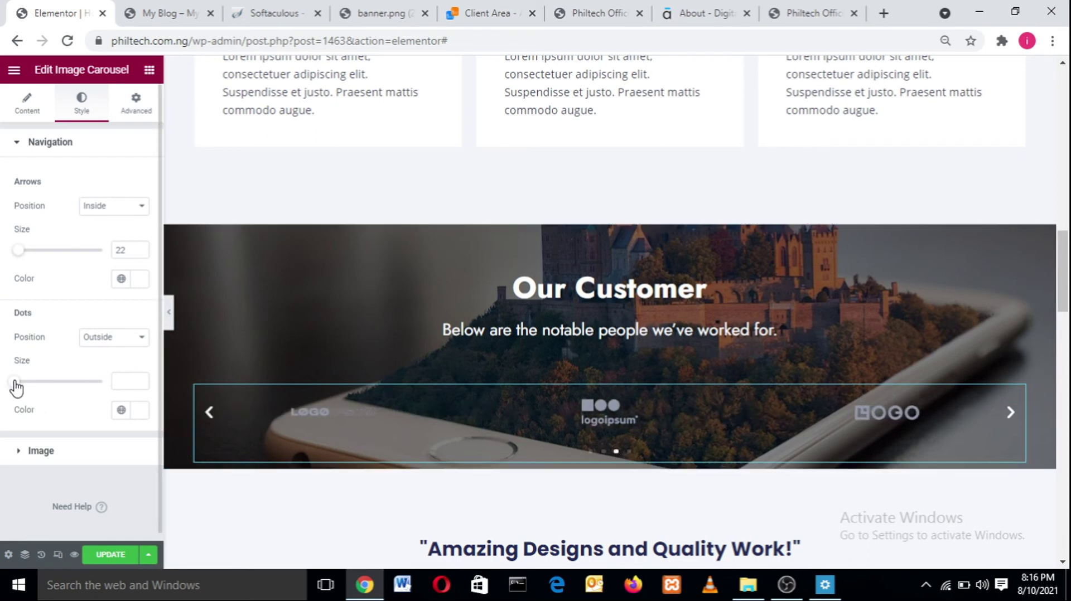
pyautogui.moveTo(15, 385); pyautogui.dragTo(66, 393)
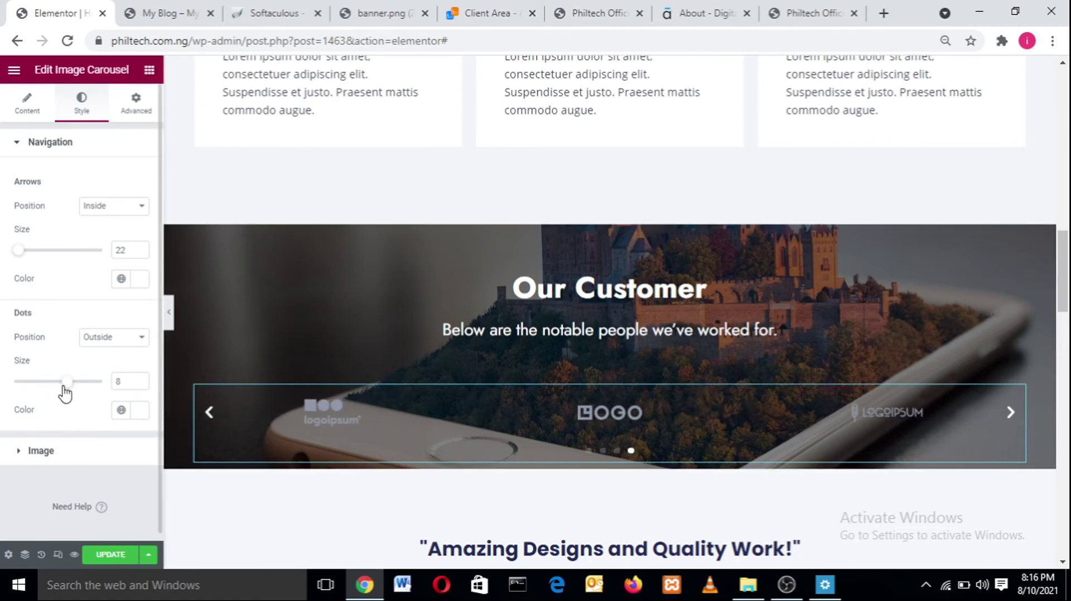
pyautogui.click(19, 453)
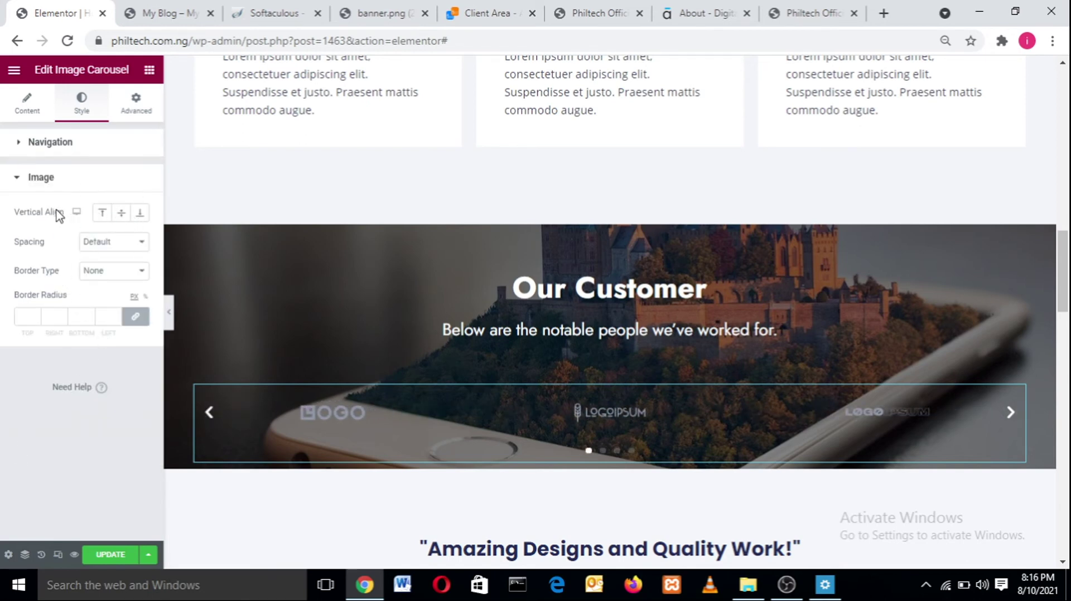
# - In the carousel's Content settings, set Slides to Show to 3
pyautogui.click(19, 180)
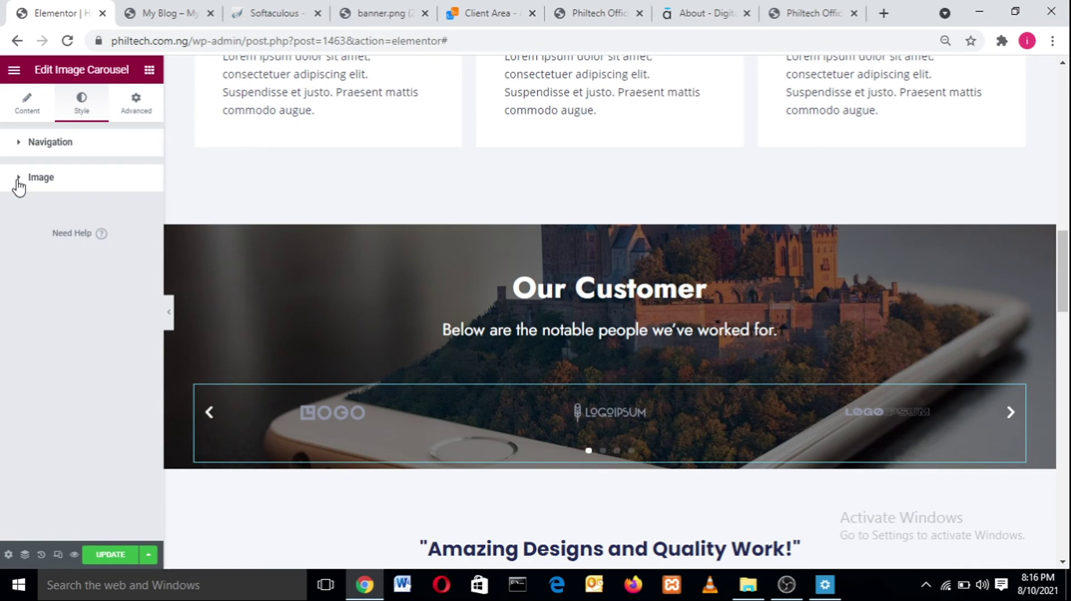
pyautogui.click(28, 108)
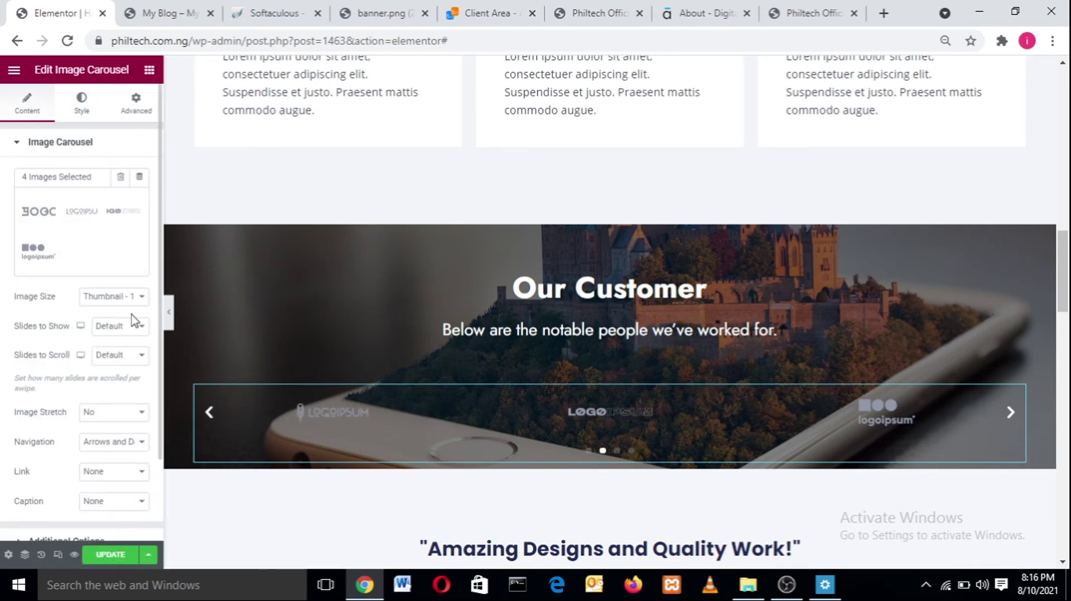
pyautogui.click(135, 298)
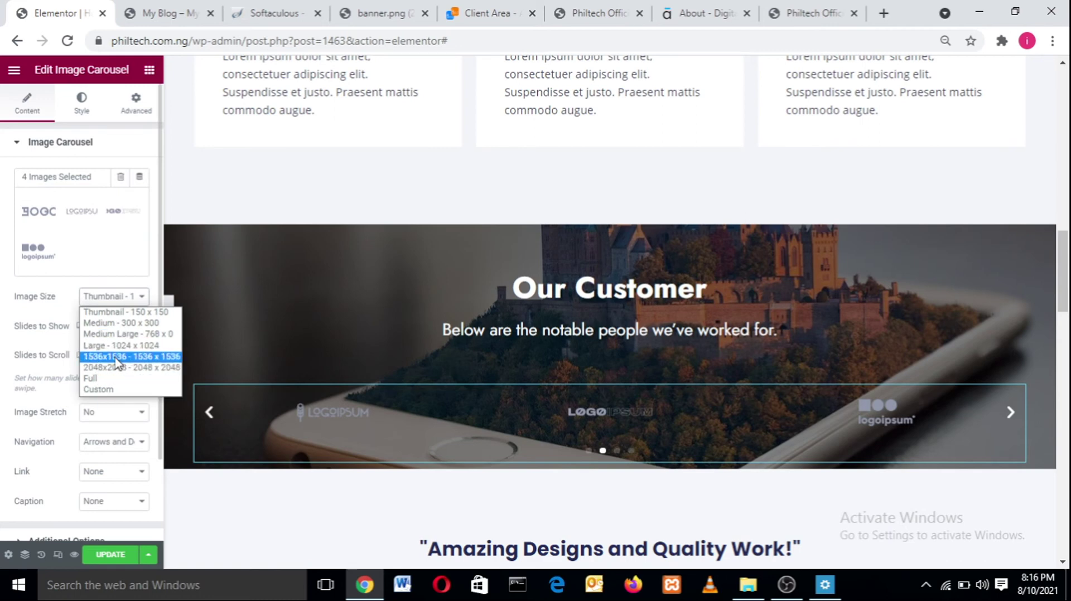
pyautogui.click(56, 300)
pyautogui.click(115, 329)
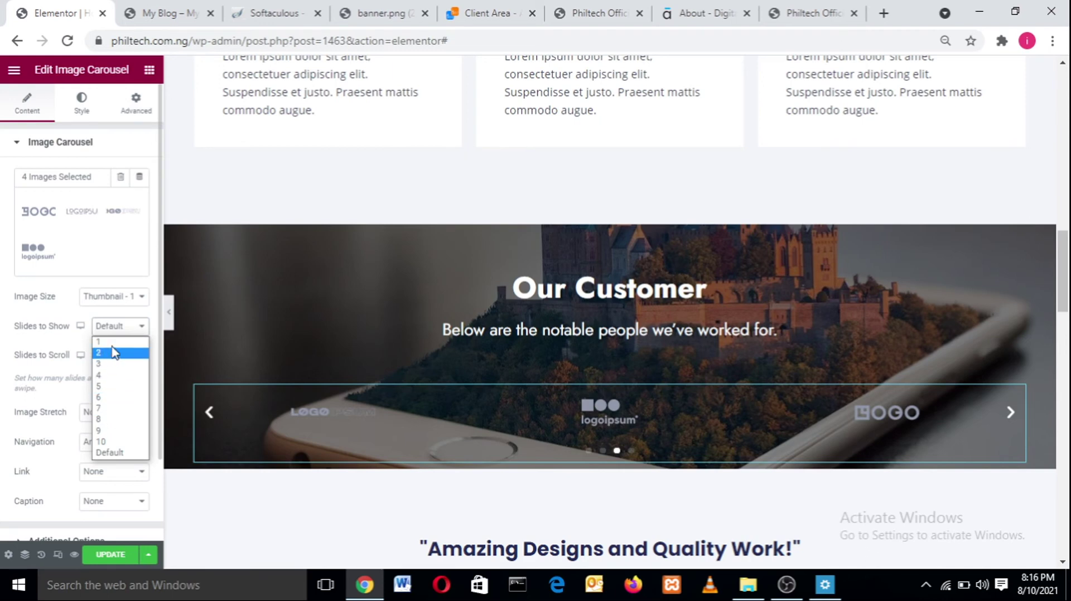
pyautogui.click(112, 344)
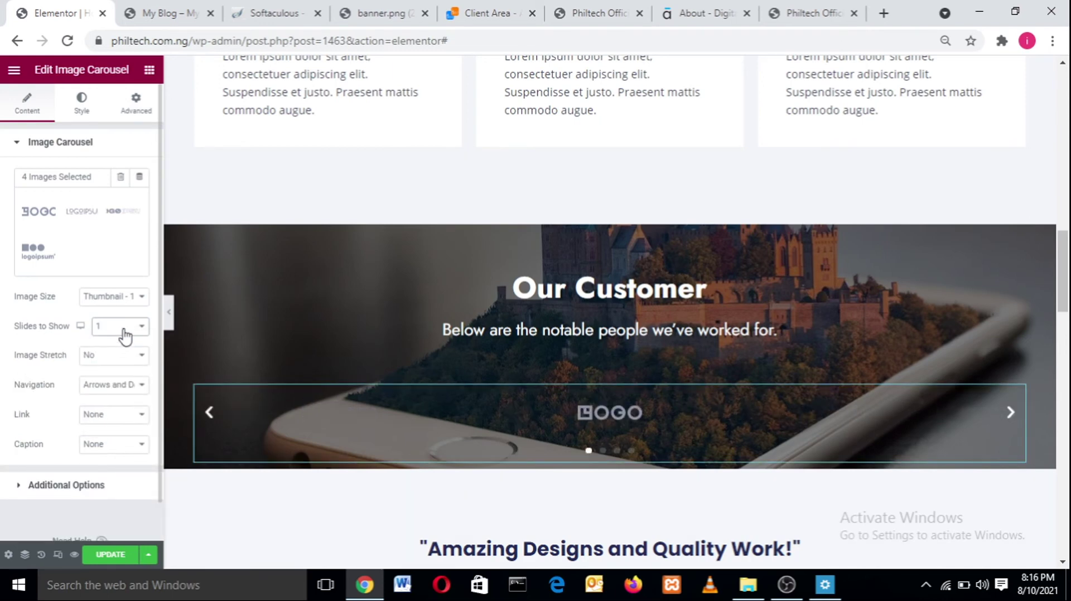
pyautogui.click(124, 330)
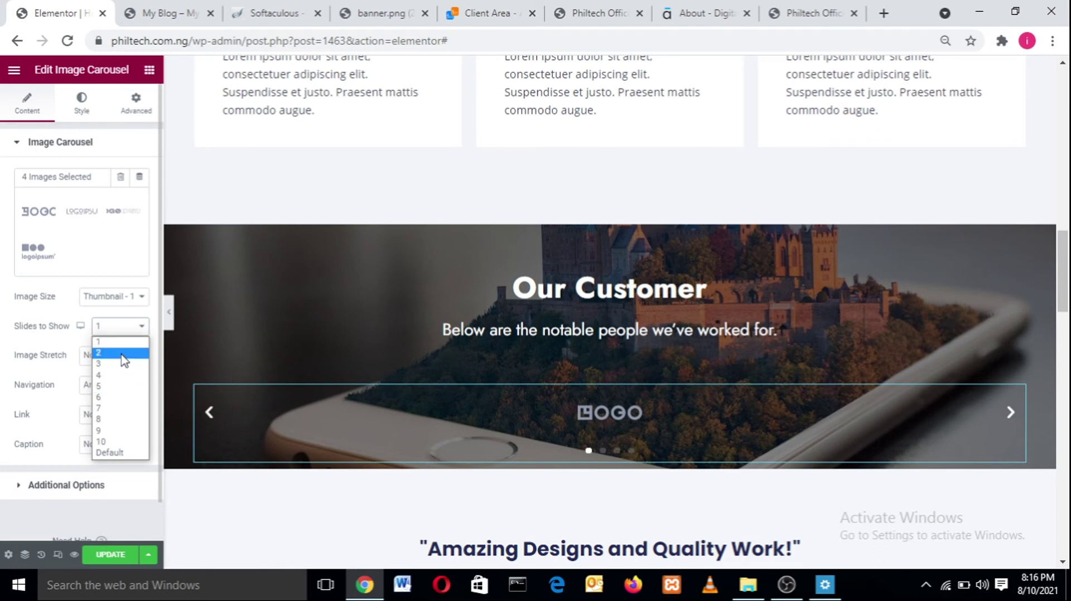
pyautogui.click(122, 377)
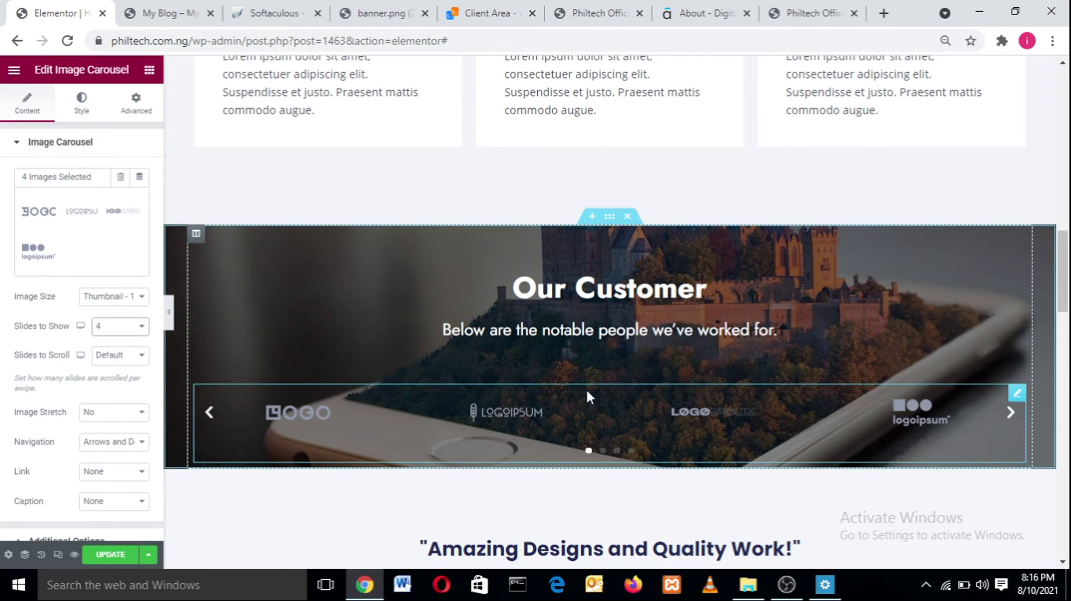
pyautogui.click(111, 326)
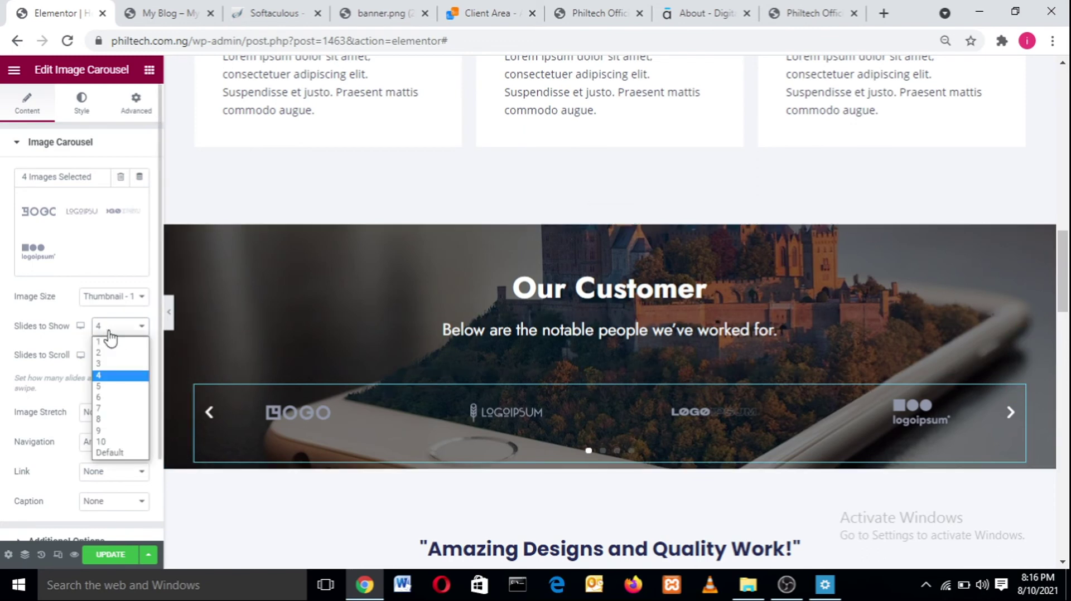
pyautogui.click(106, 364)
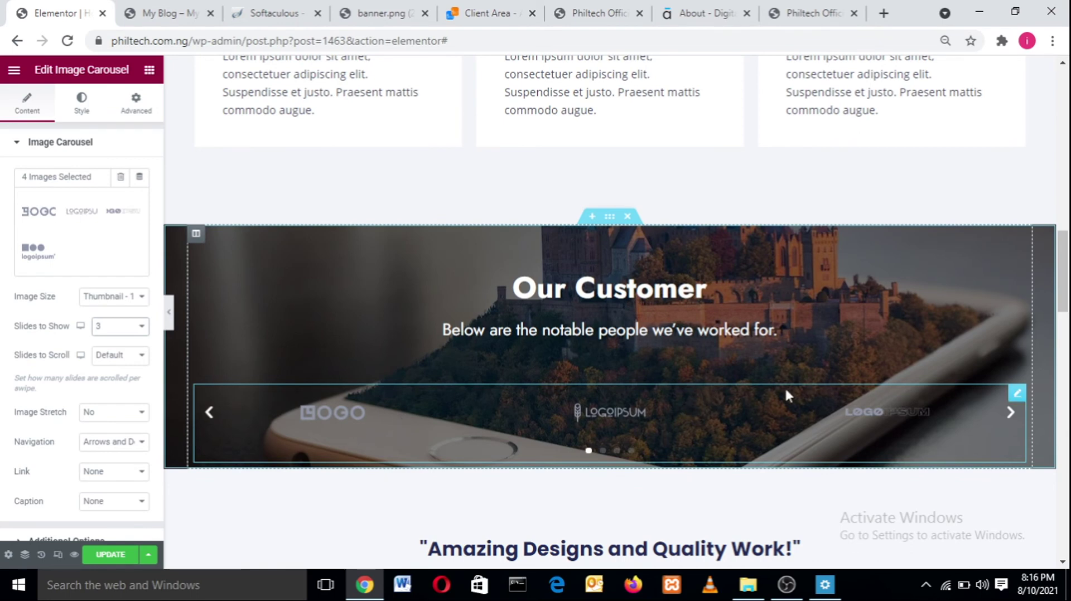
# - Set Slides to Scroll to 1 after previewing the carousel advancing
pyautogui.click(116, 360)
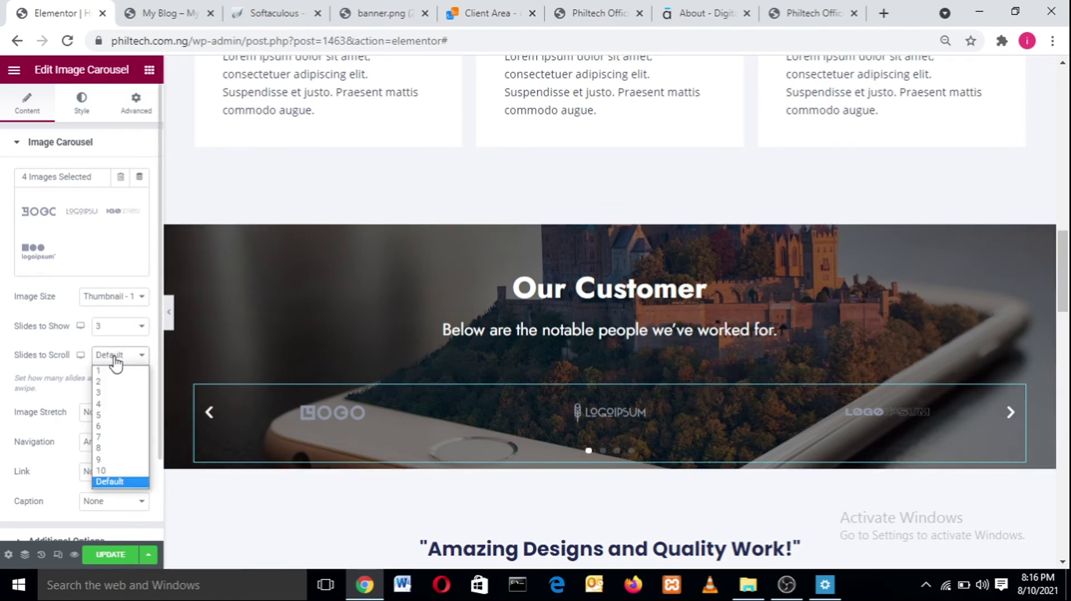
pyautogui.click(116, 393)
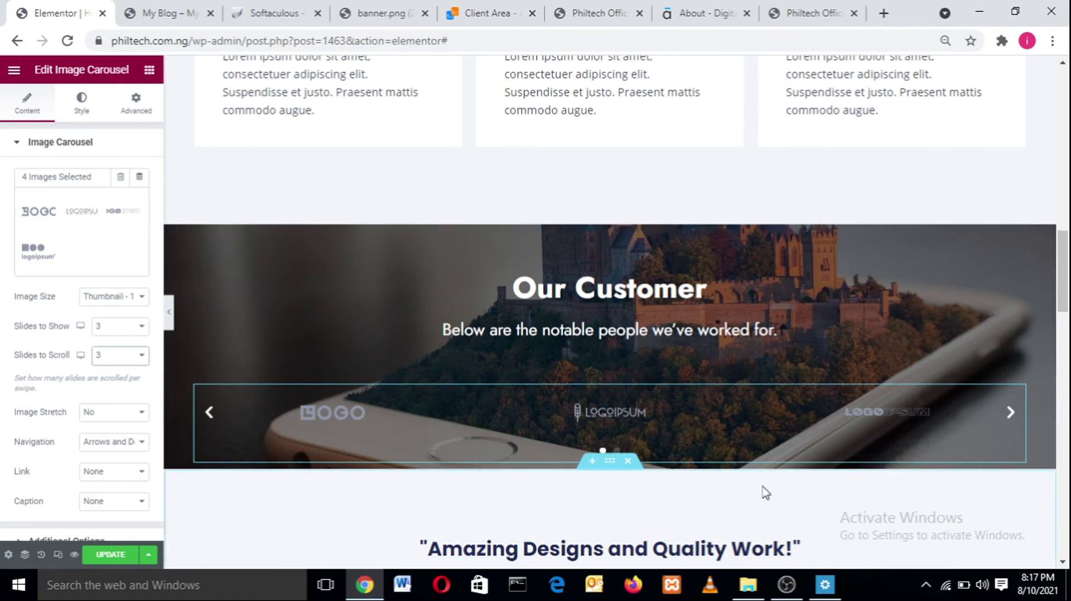
pyautogui.click(1011, 413)
pyautogui.click(1011, 412)
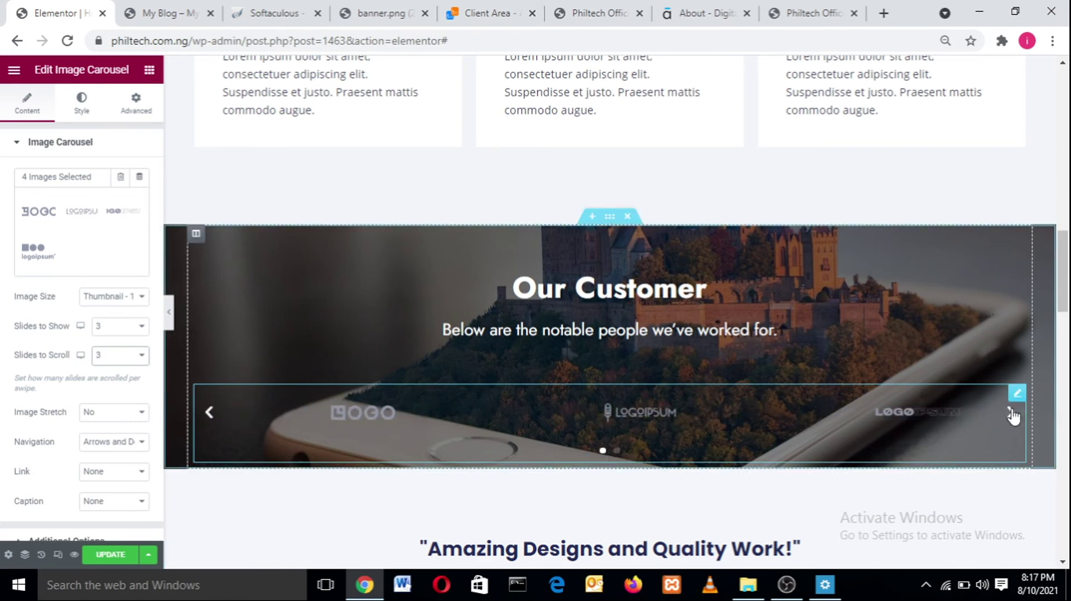
pyautogui.click(1011, 413)
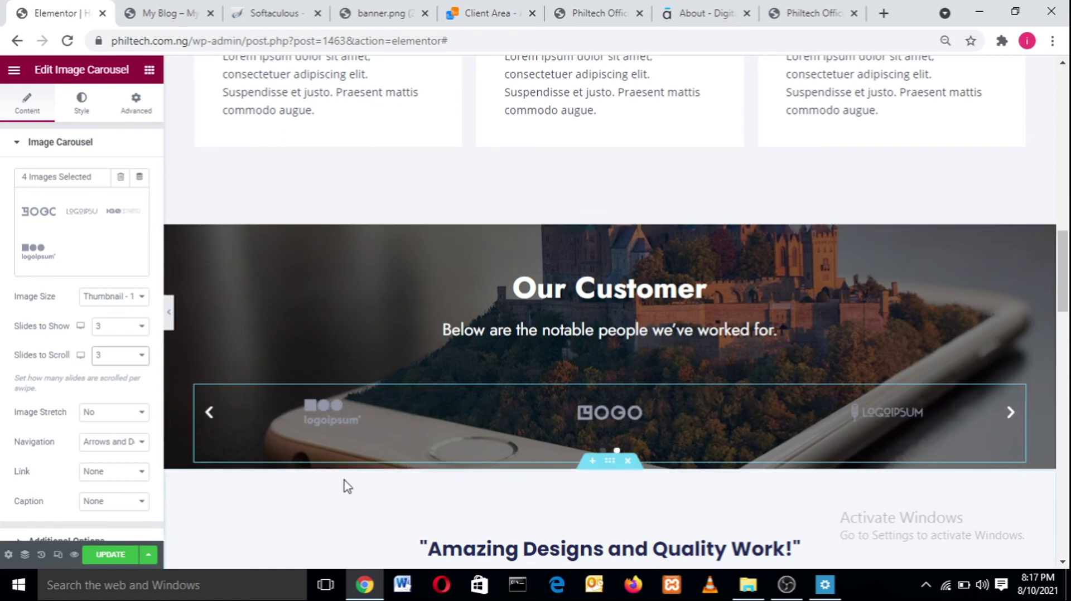
pyautogui.click(139, 358)
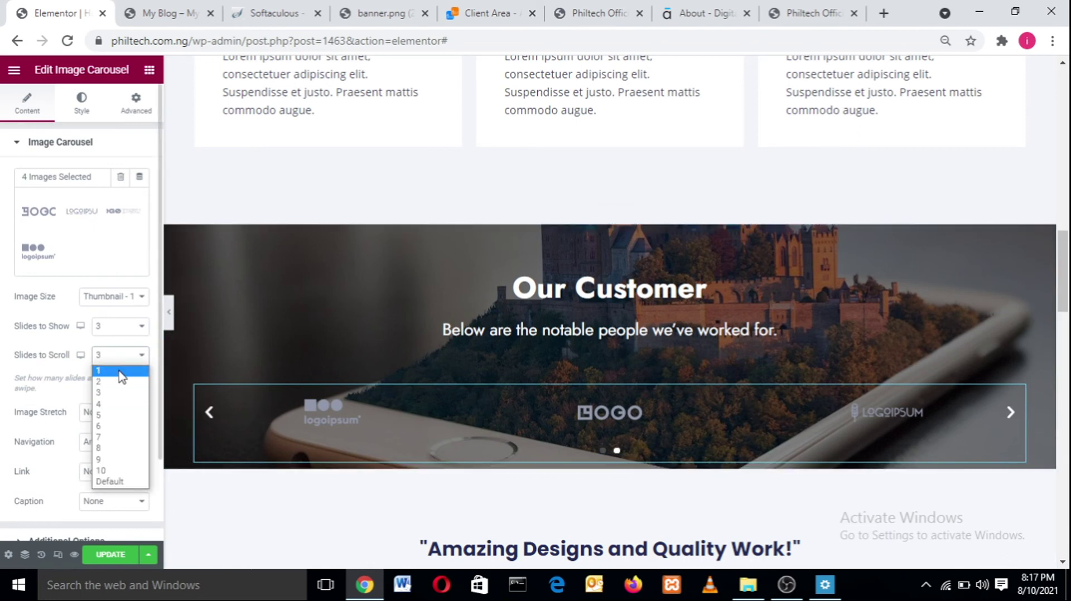
pyautogui.click(120, 371)
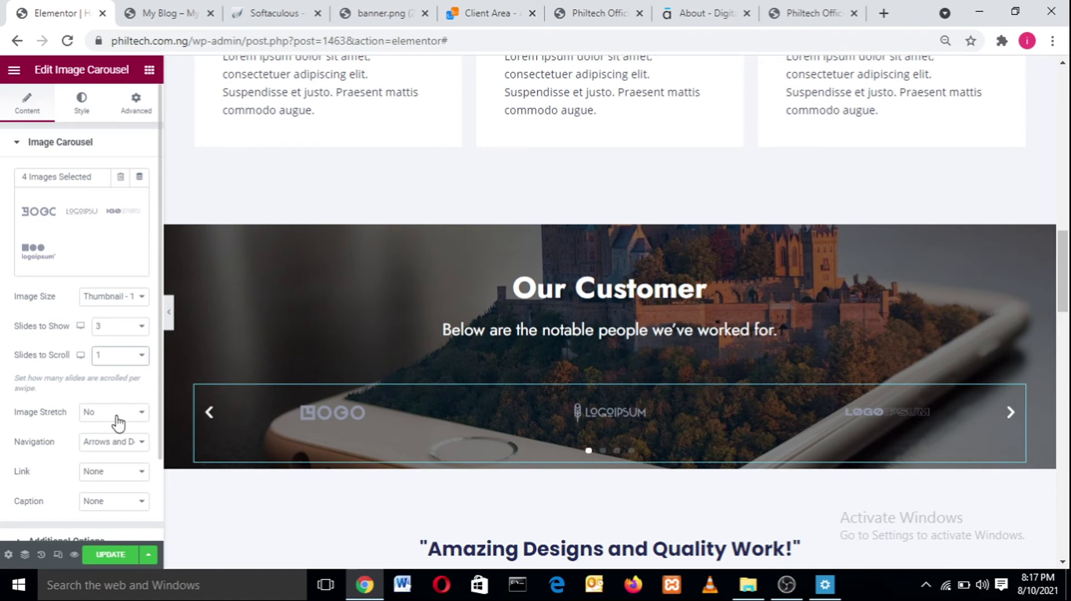
# - Set the carousel's Image Stretch option to No
pyautogui.click(109, 417)
pyautogui.click(110, 419)
pyautogui.click(109, 417)
pyautogui.click(107, 441)
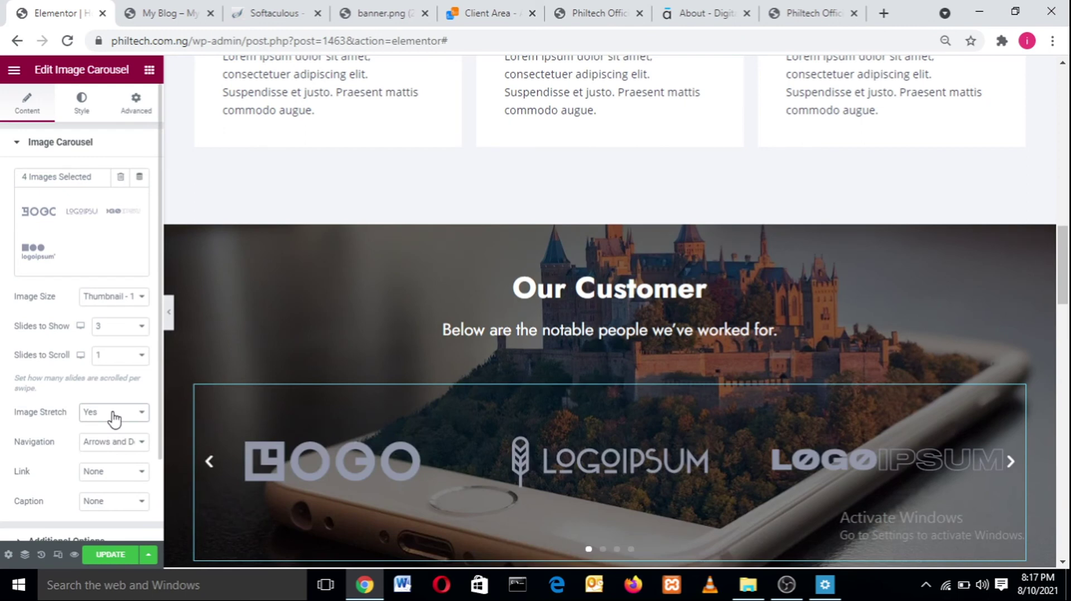
pyautogui.click(114, 418)
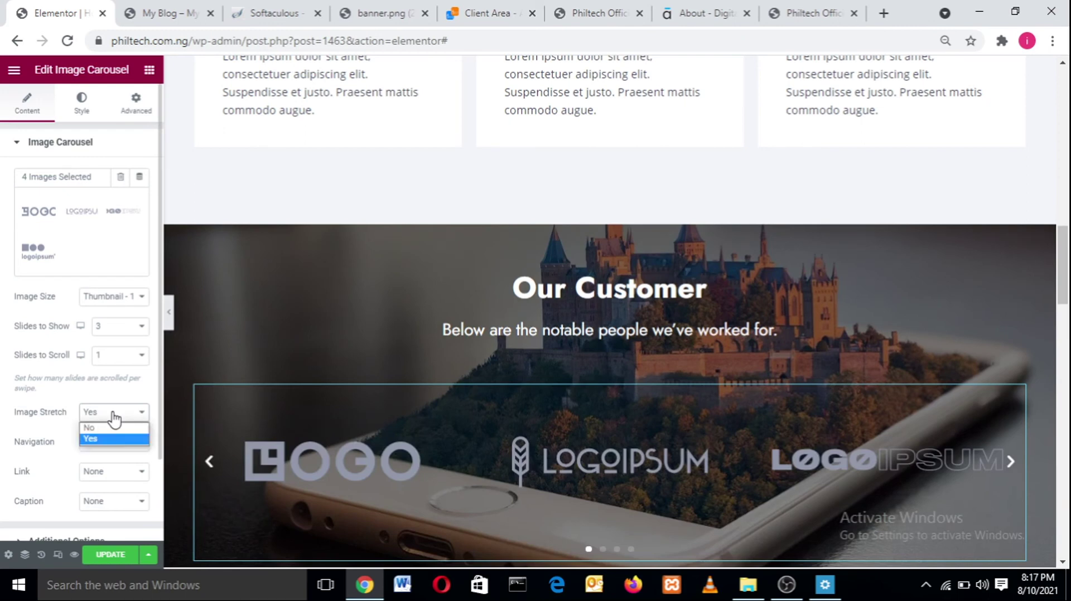
pyautogui.click(109, 427)
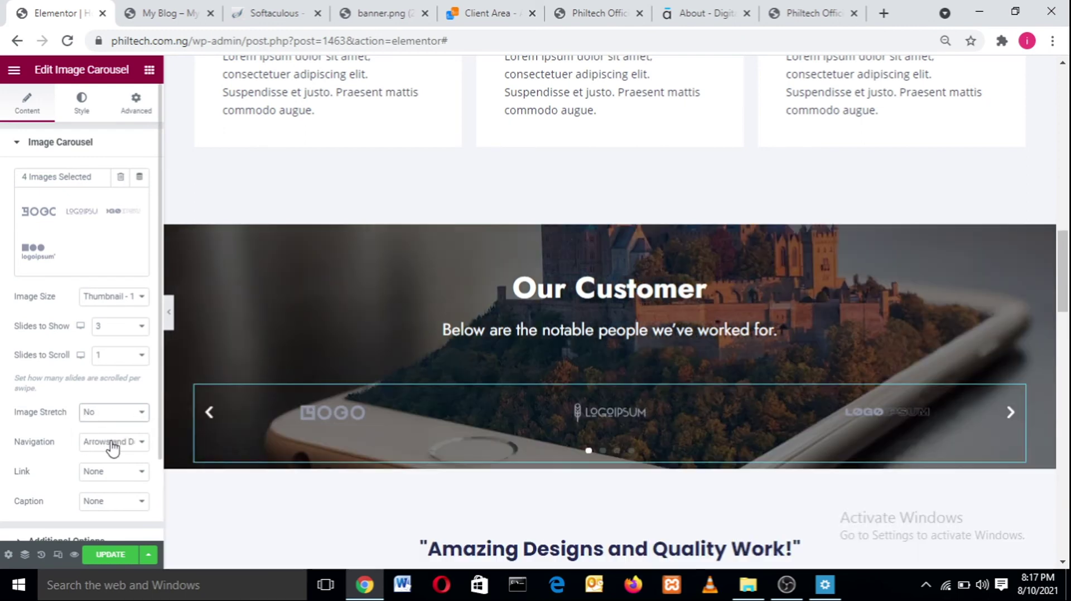
# - Set carousel Navigation to Arrows and Dots
pyautogui.click(110, 442)
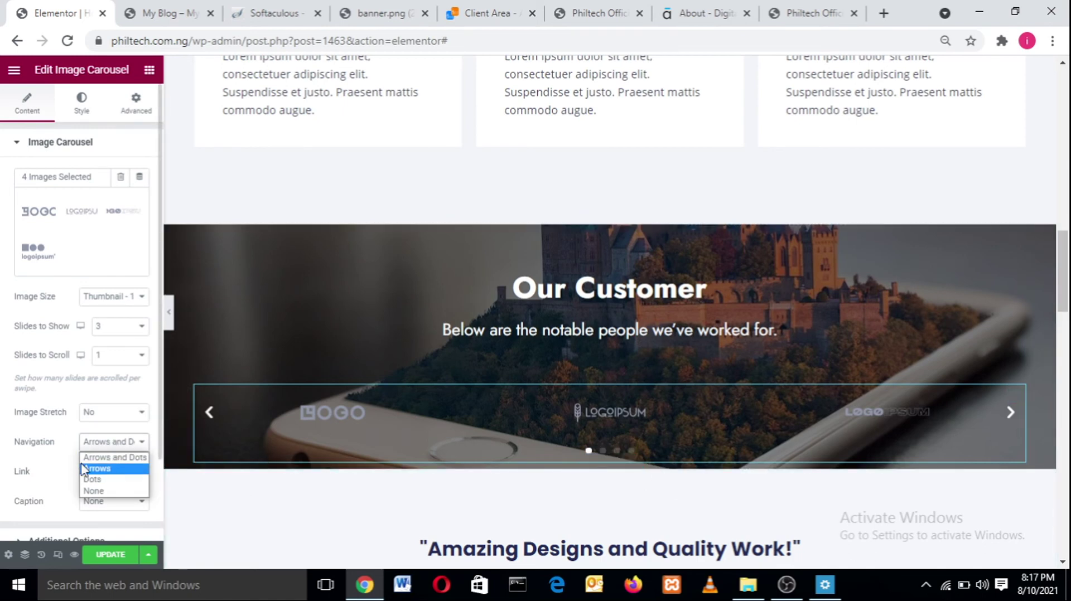
pyautogui.click(93, 471)
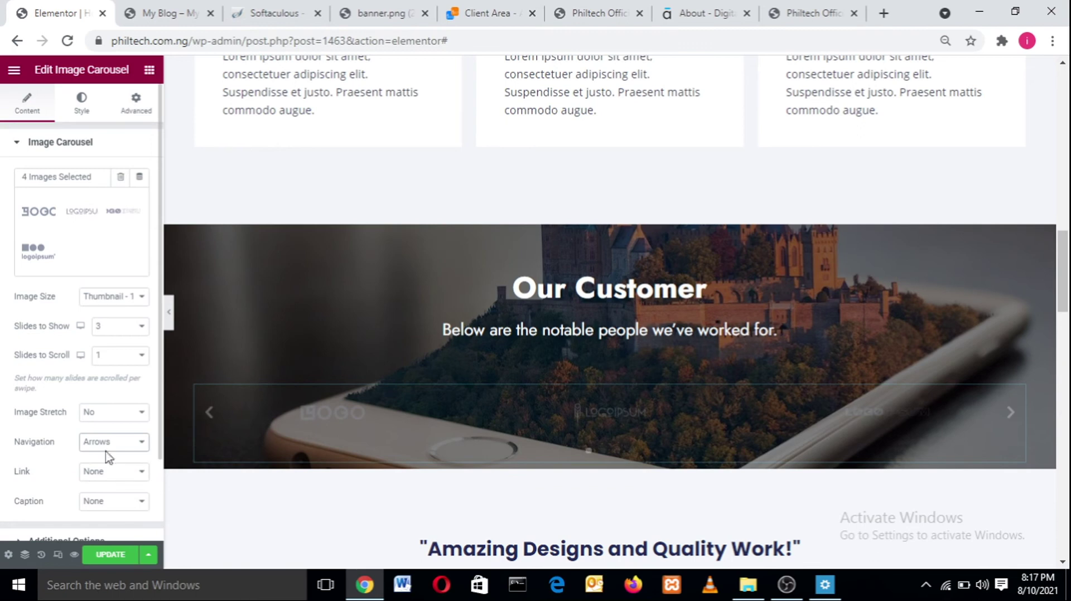
pyautogui.click(114, 442)
pyautogui.click(114, 481)
pyautogui.click(123, 444)
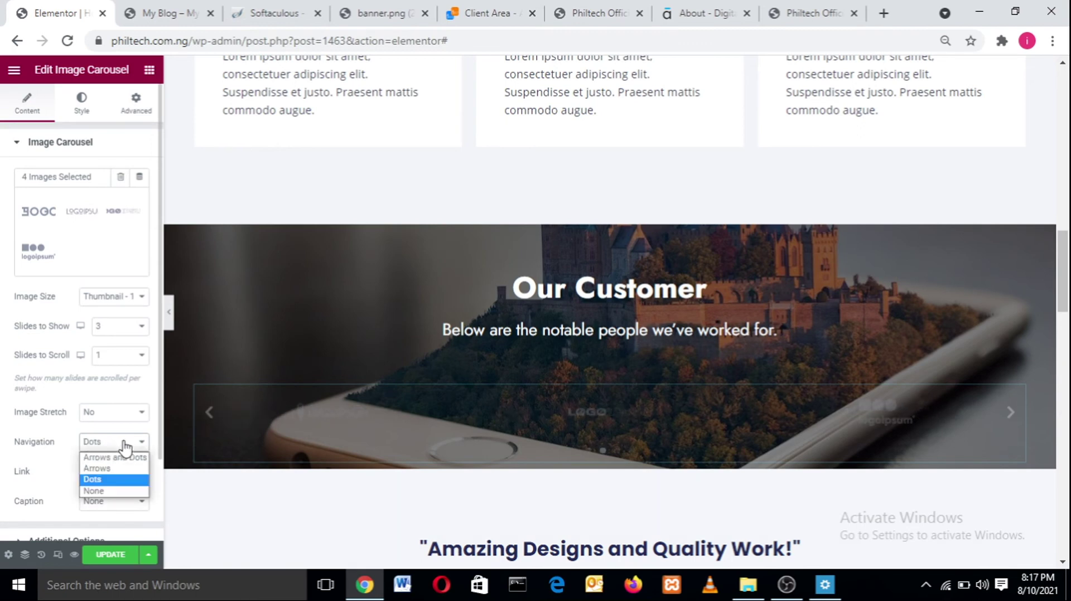
pyautogui.click(115, 493)
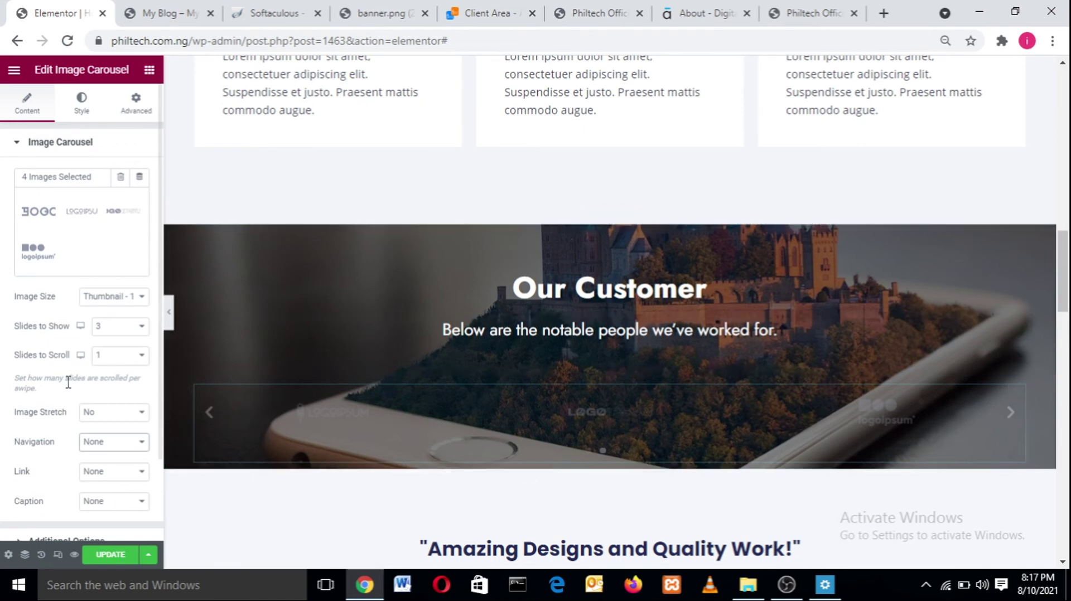
pyautogui.click(91, 444)
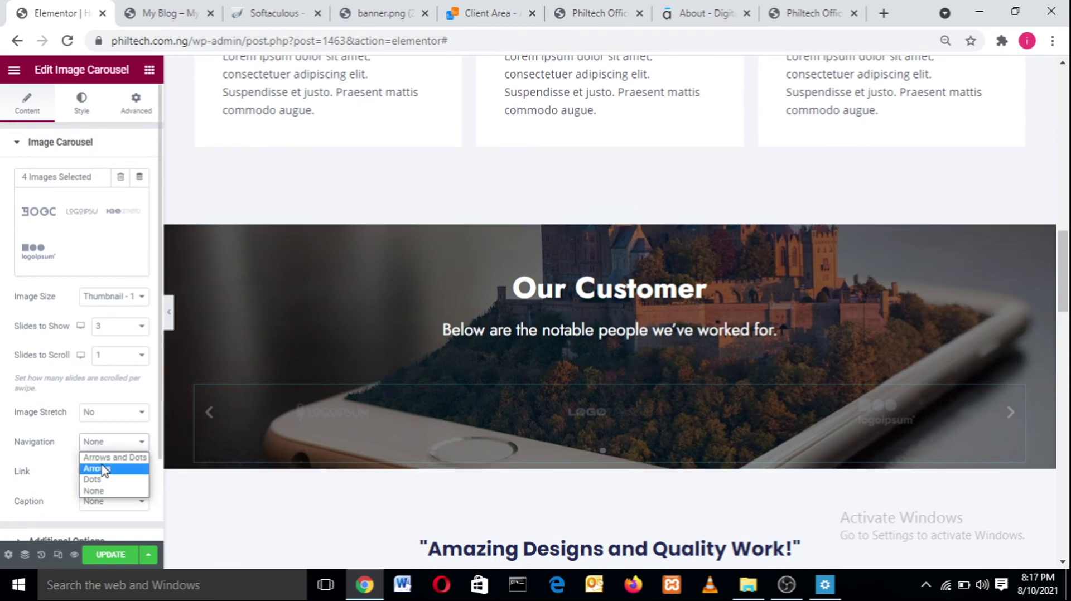
pyautogui.click(103, 467)
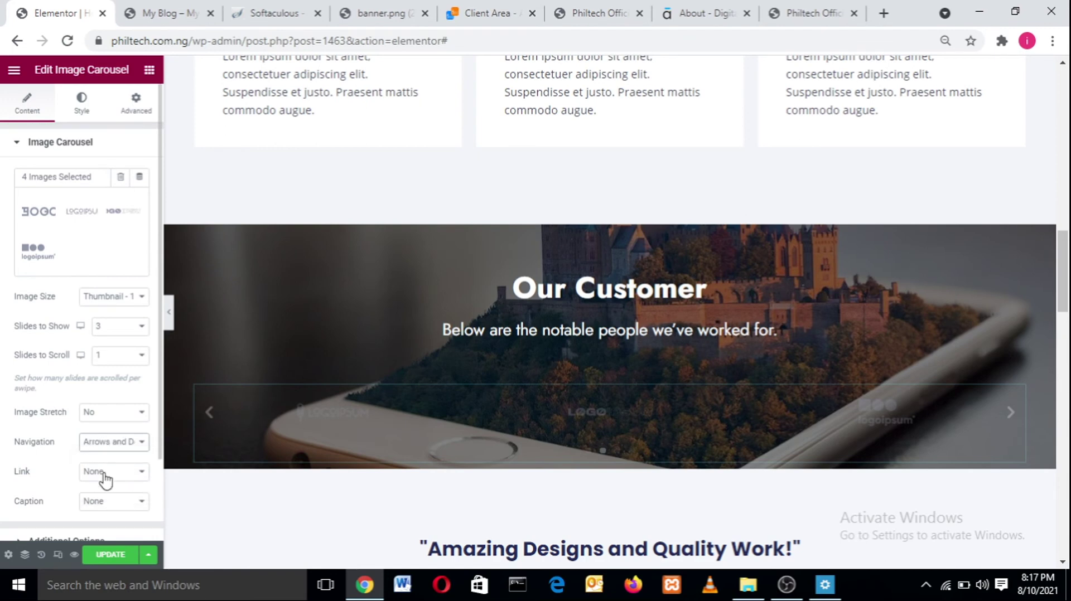
# - Leave Link and Caption at None and update the page
pyautogui.click(104, 474)
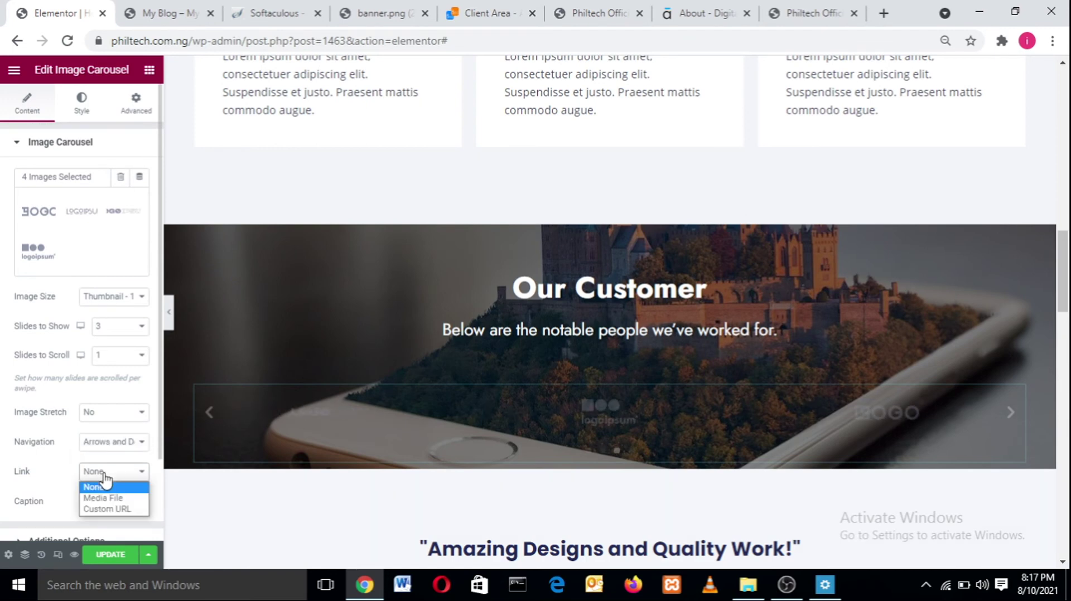
pyautogui.click(123, 472)
pyautogui.click(109, 504)
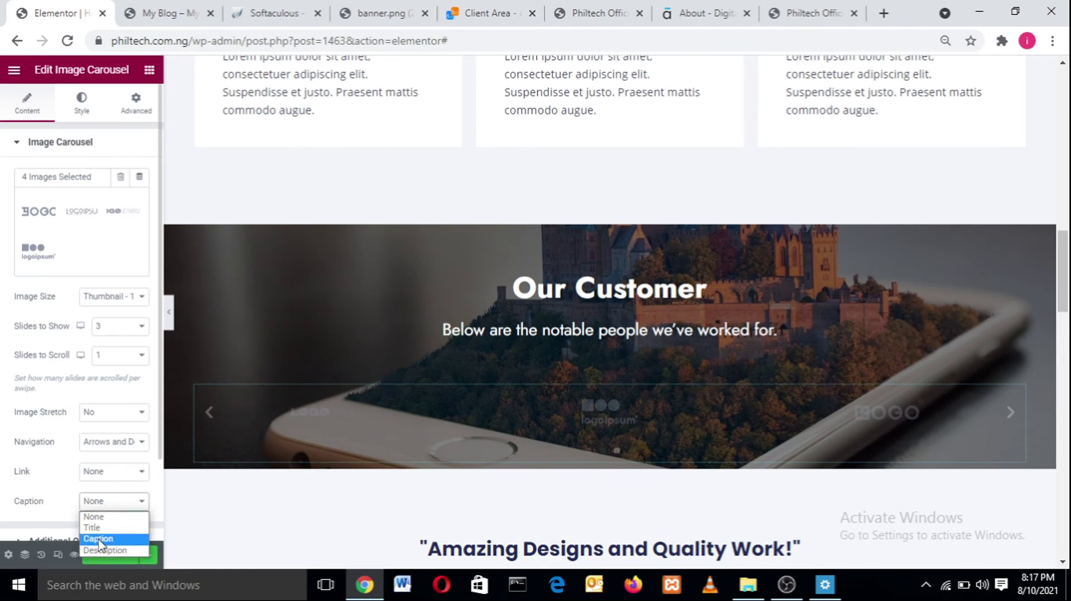
pyautogui.click(90, 505)
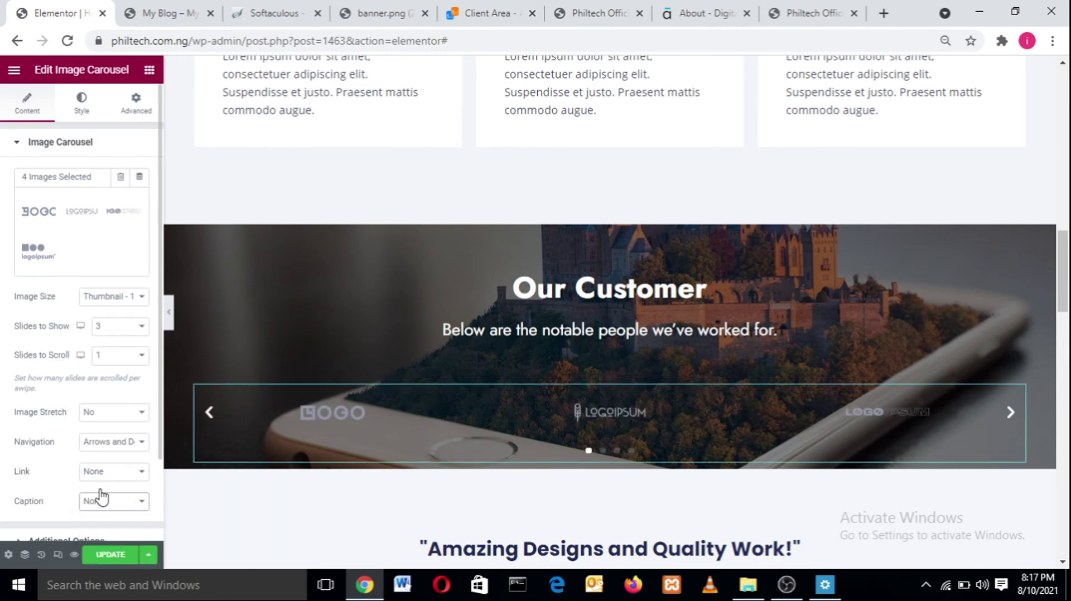
pyautogui.click(108, 556)
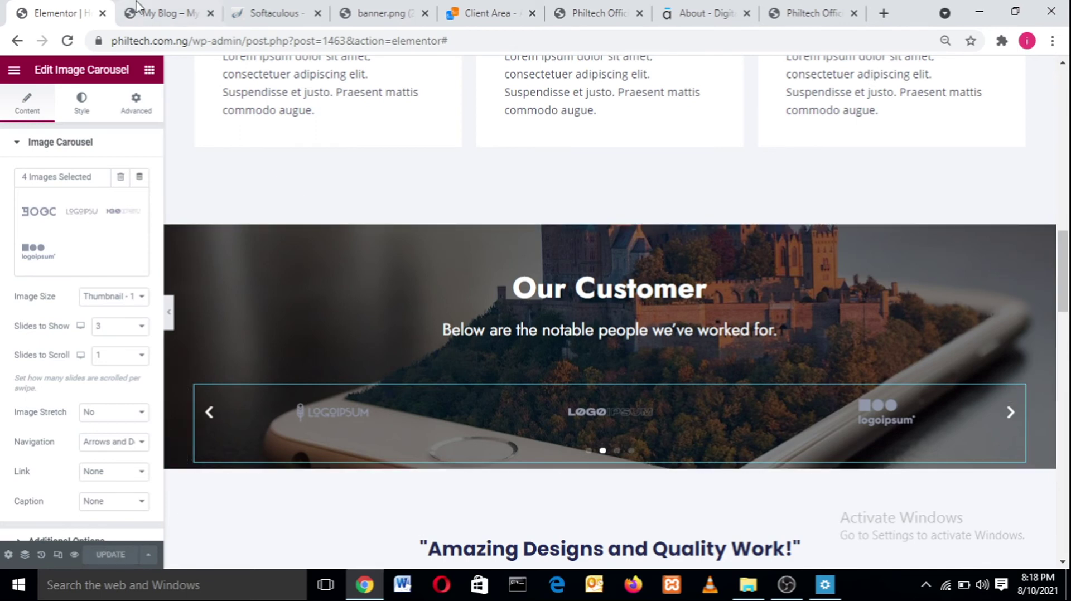
# - Compare with the live site, then return and open the carousel's Advanced settings
pyautogui.click(152, 11)
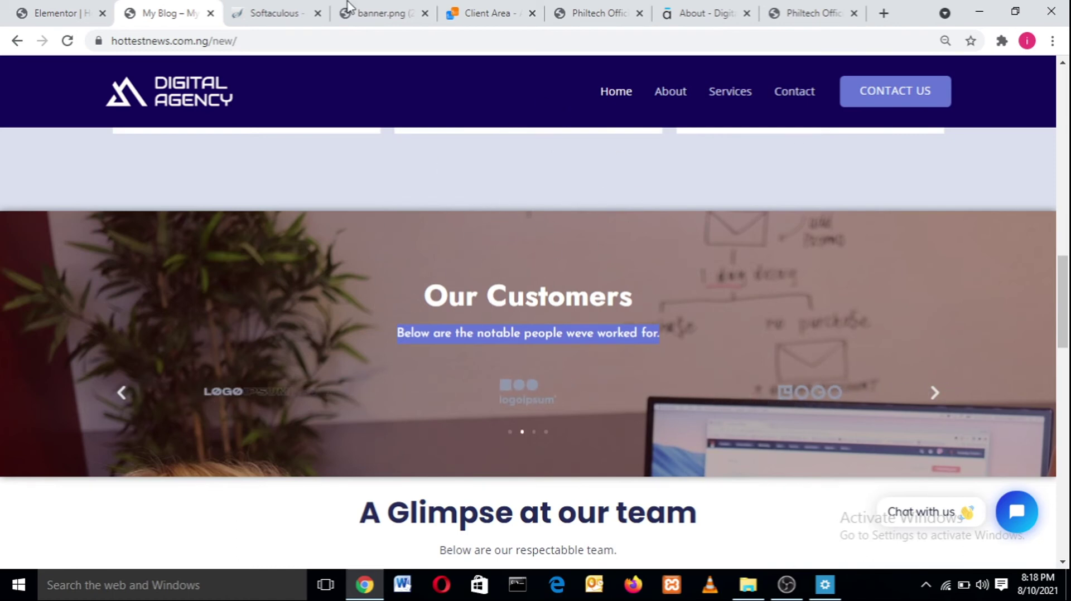
pyautogui.click(23, 10)
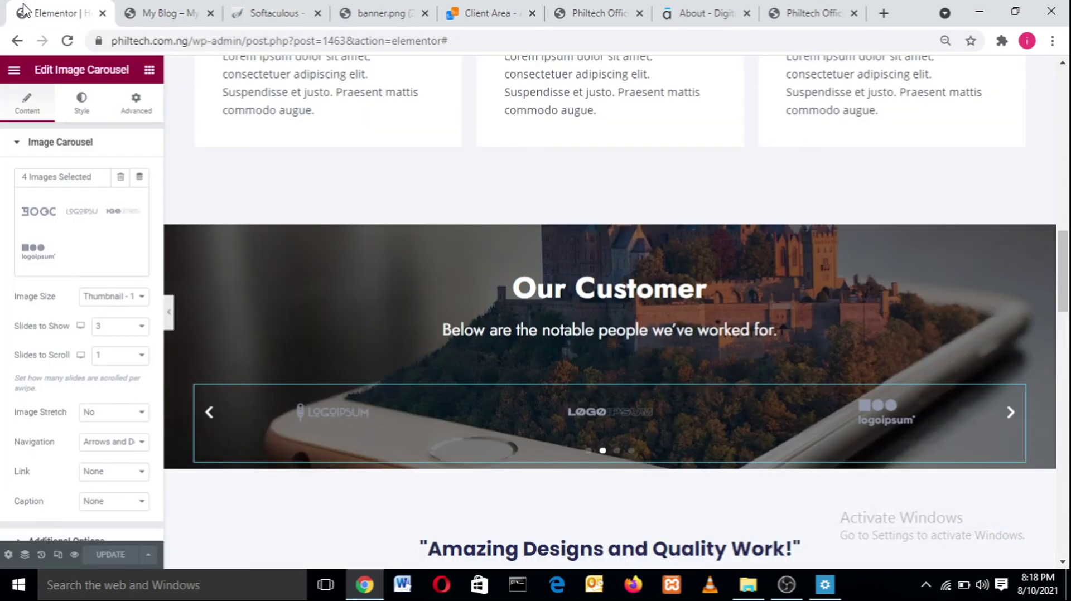
pyautogui.click(82, 109)
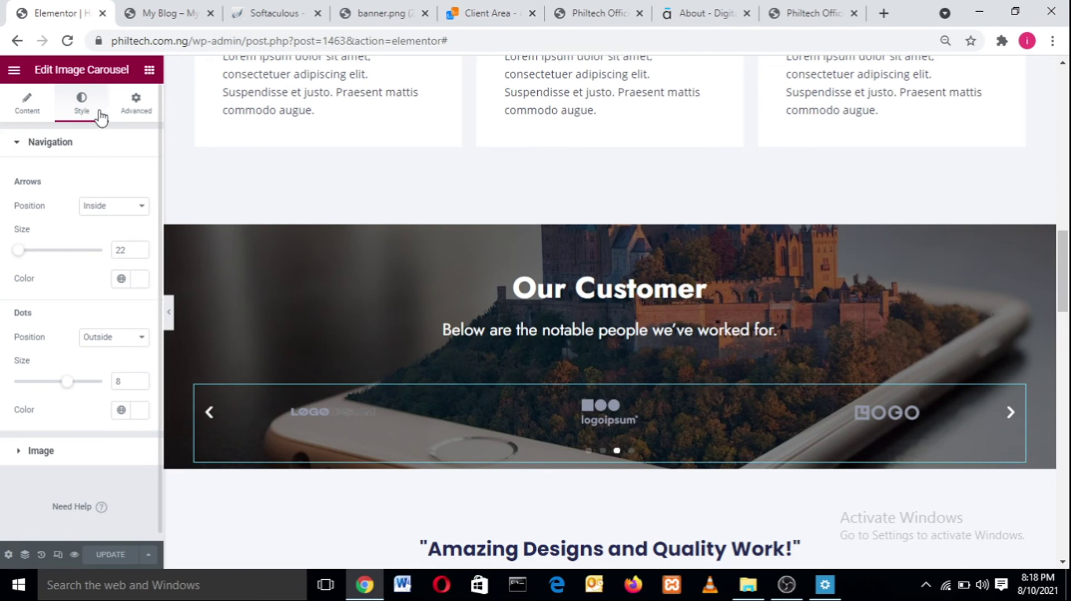
pyautogui.click(138, 104)
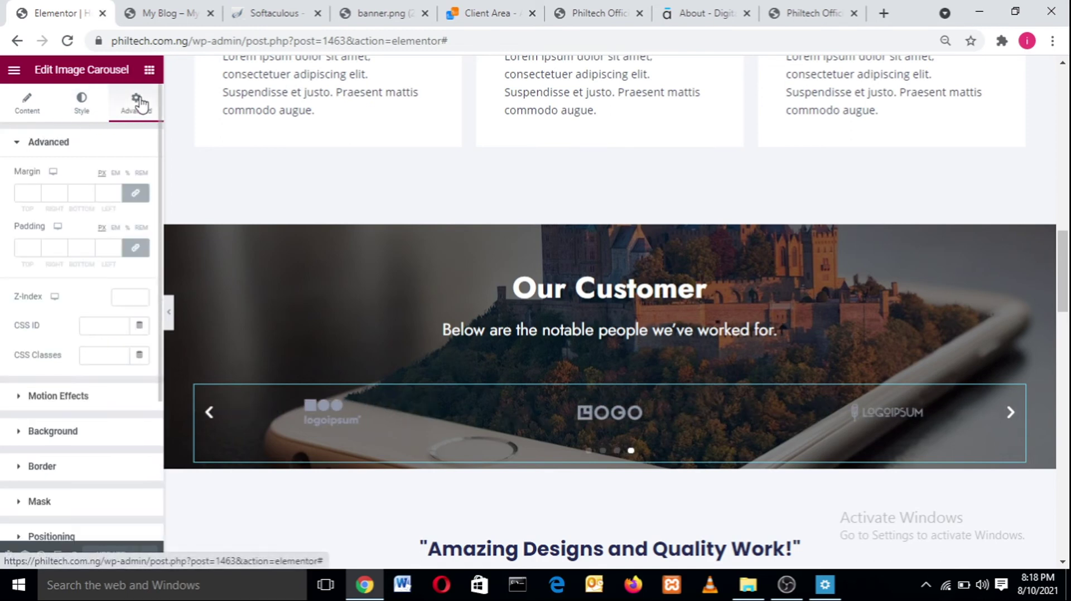
# - Give the carousel a black box shadow with colour opacity 0.65
pyautogui.click(17, 468)
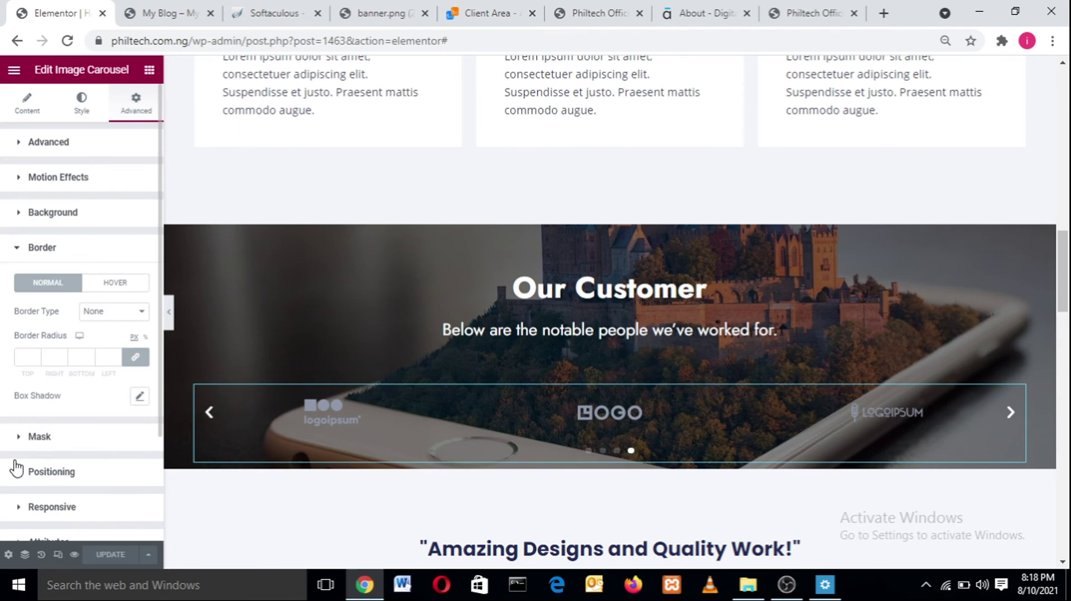
pyautogui.click(140, 397)
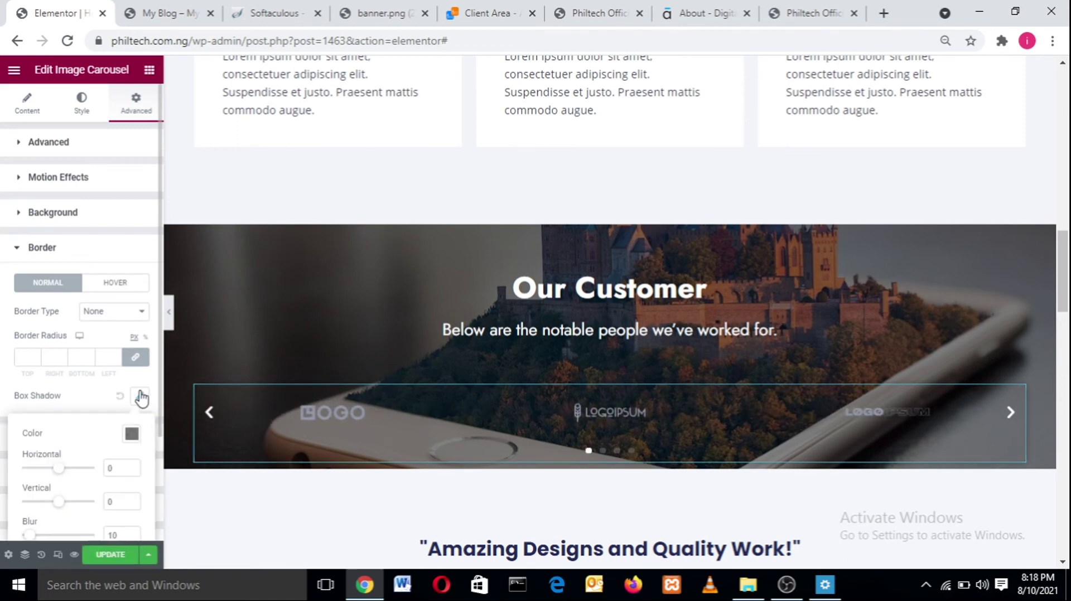
pyautogui.click(132, 436)
pyautogui.moveTo(137, 381); pyautogui.dragTo(220, 379)
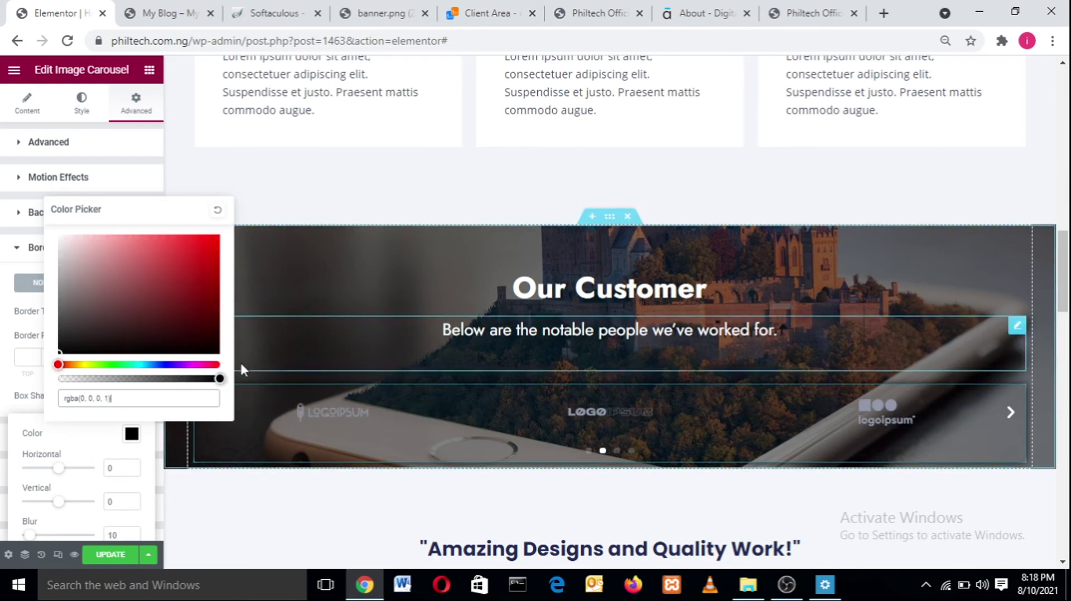
pyautogui.moveTo(174, 497); pyautogui.dragTo(238, 373)
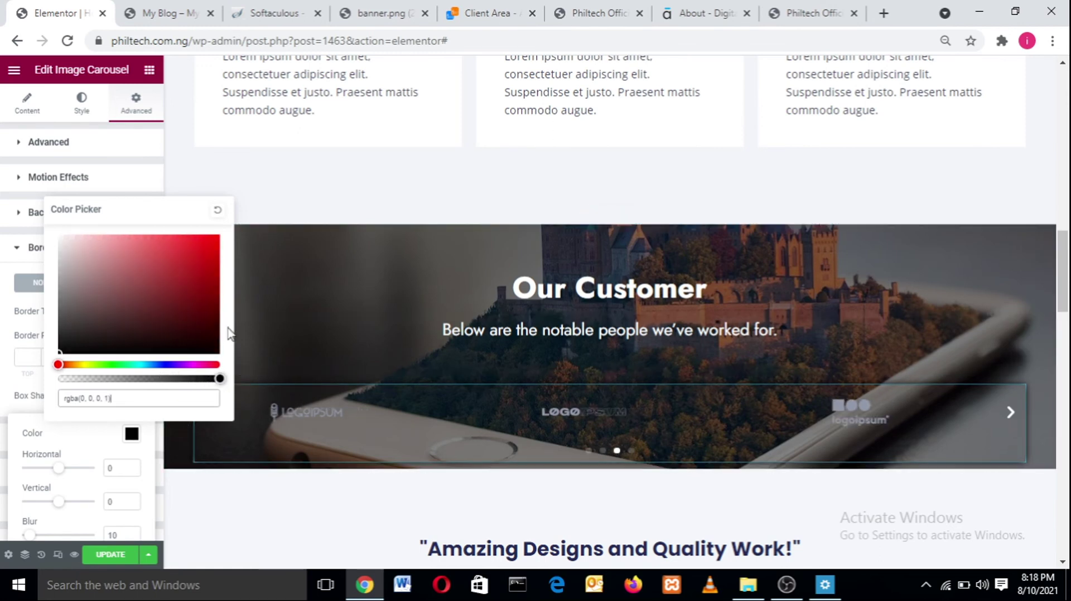
pyautogui.click(92, 445)
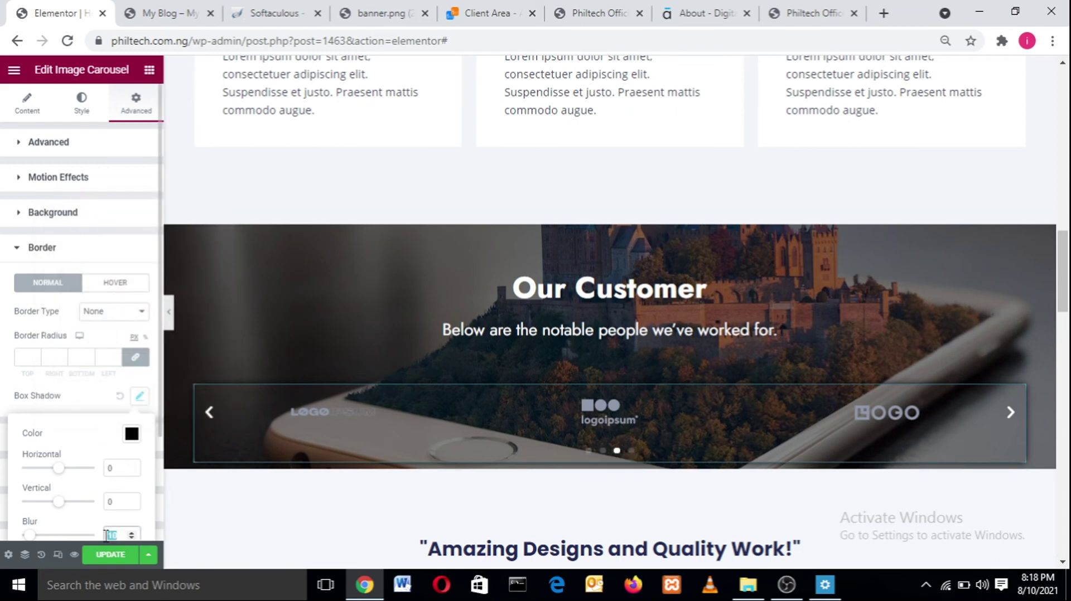
# - Set the carousel shadow blur to 4, recheck it, and select the Our Customer section
pyautogui.write('3')
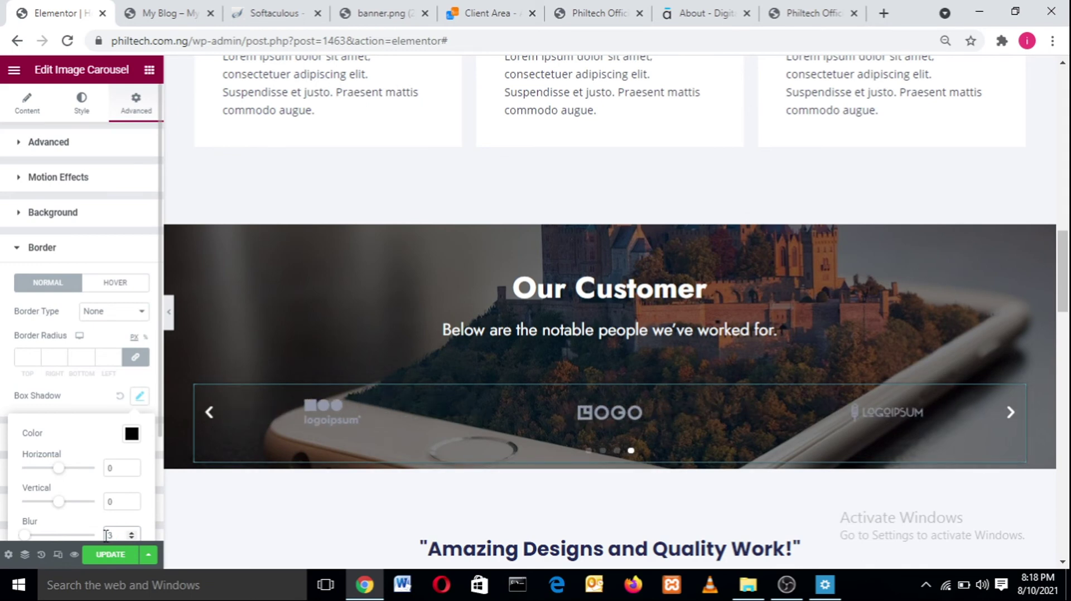
pyautogui.press('BackSpace')
pyautogui.write('4')
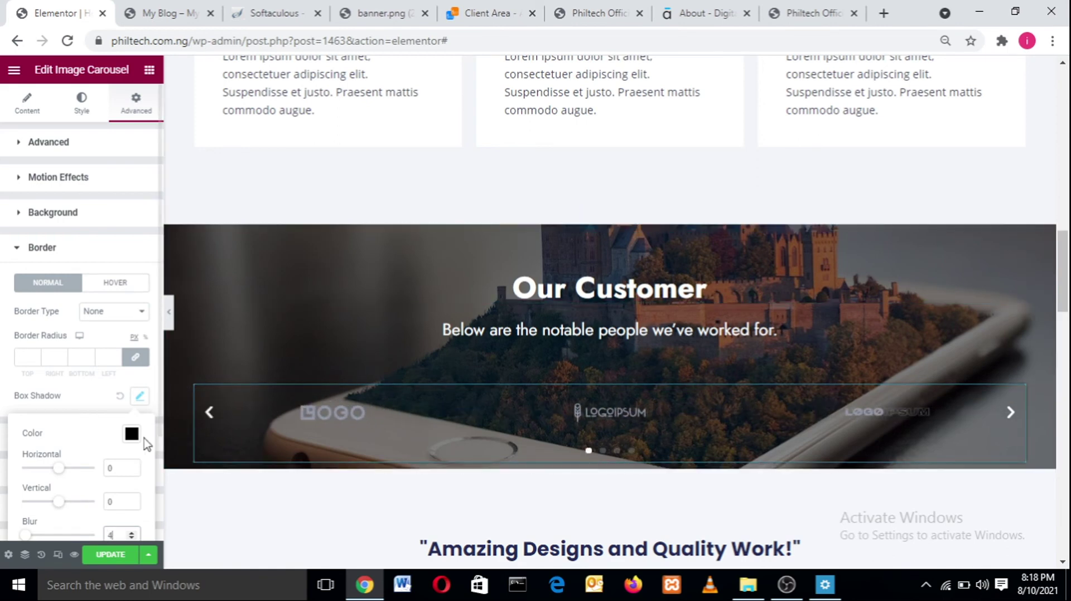
pyautogui.click(140, 396)
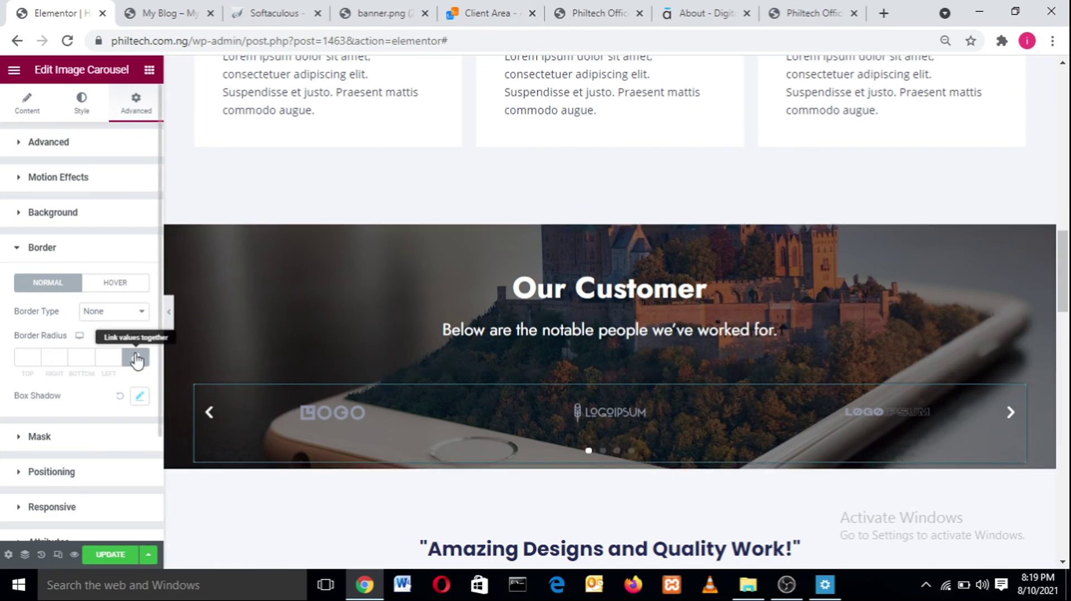
pyautogui.click(140, 399)
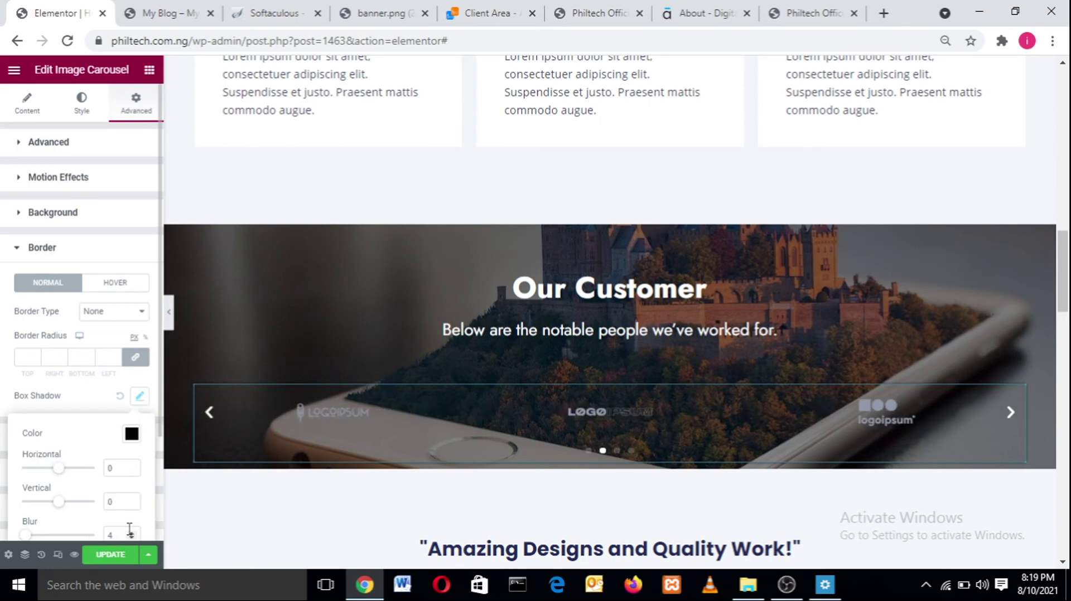
pyautogui.click(119, 548)
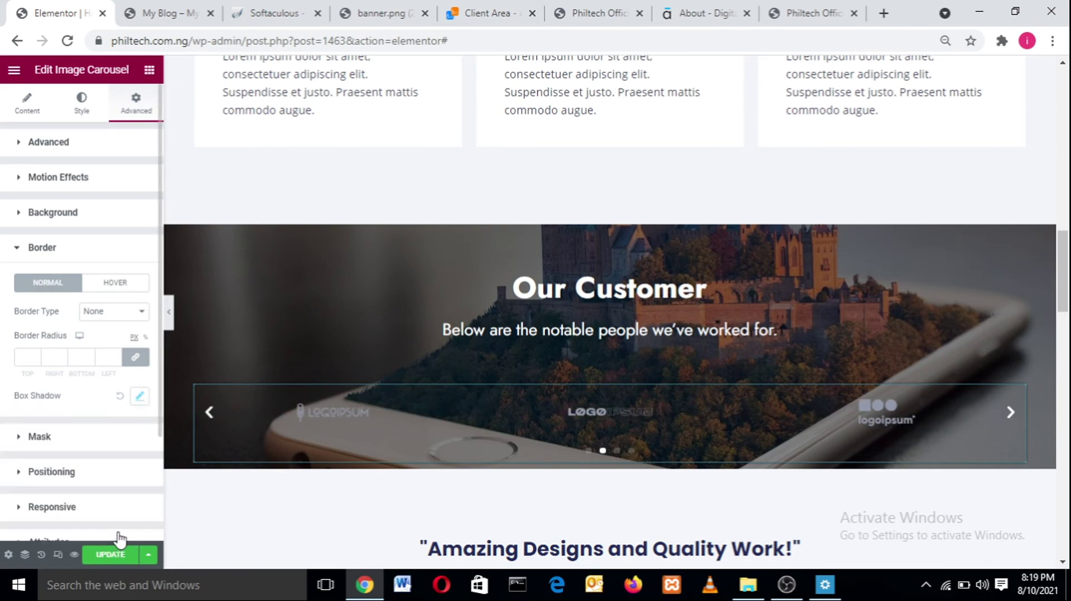
pyautogui.click(140, 398)
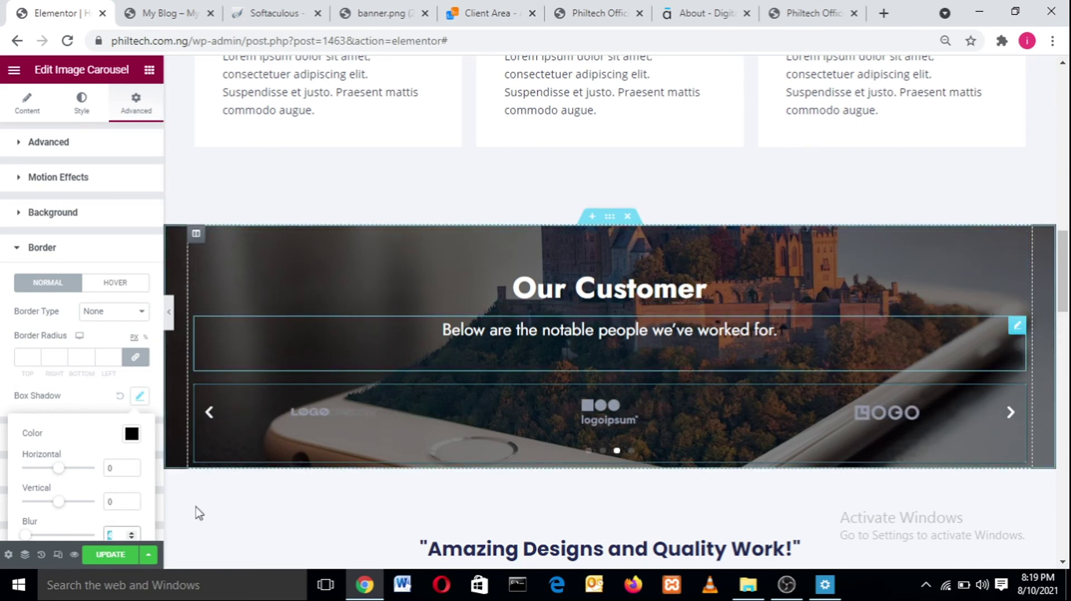
pyautogui.click(610, 218)
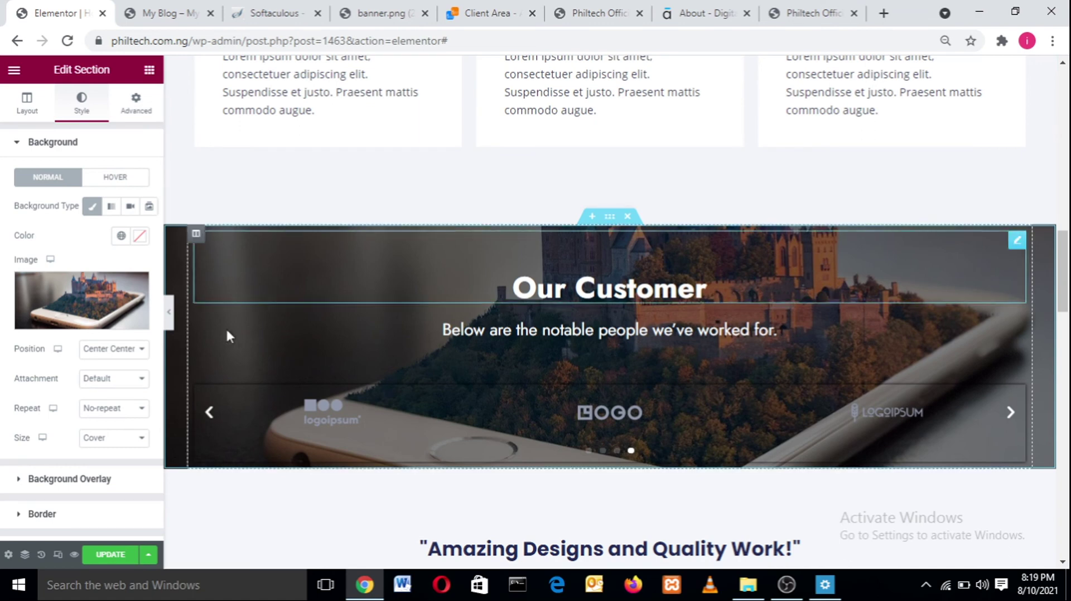
# - Give the section an rgba(0,0,0,1) box shadow with blur 5, then hide the panel to preview
pyautogui.click(18, 518)
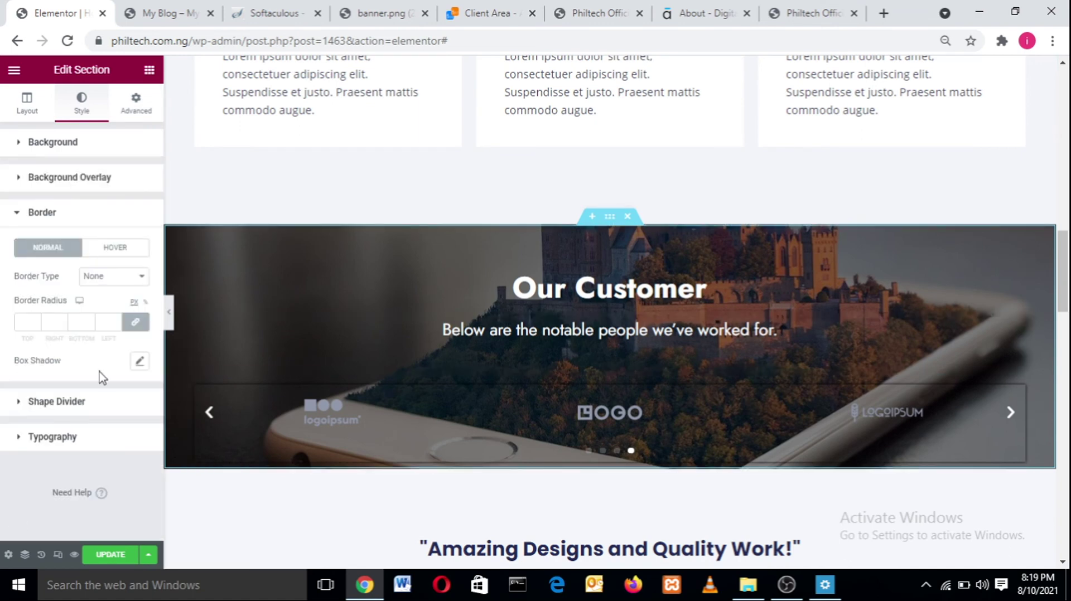
pyautogui.click(140, 361)
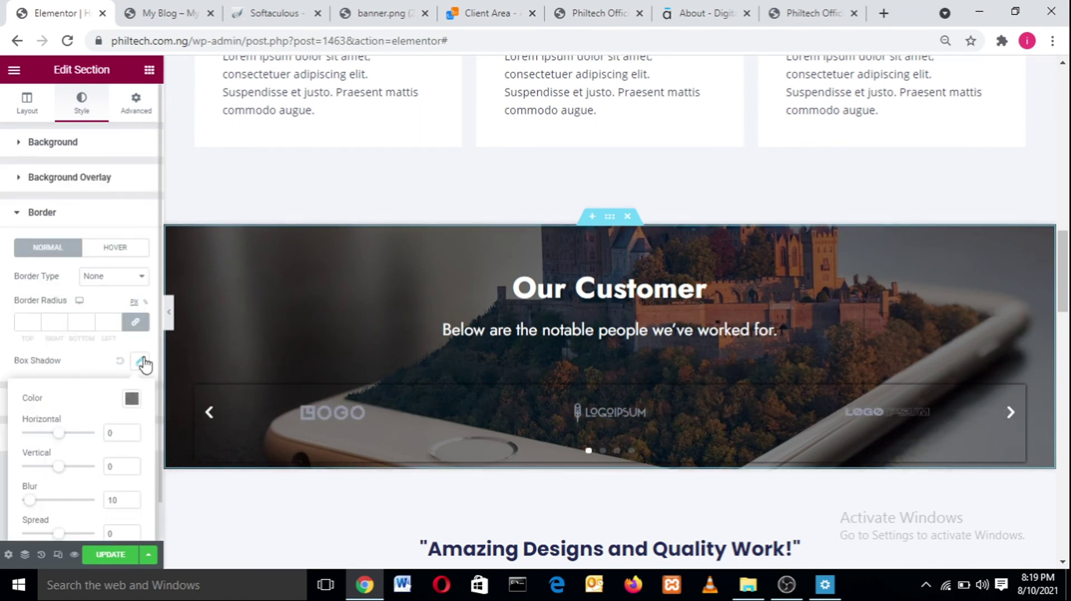
pyautogui.click(132, 398)
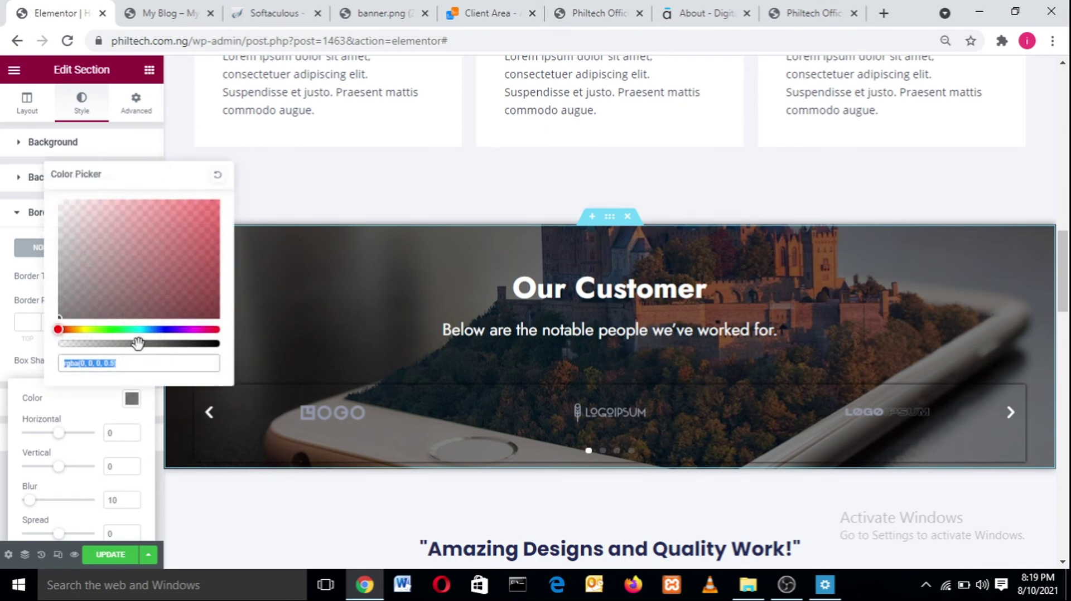
pyautogui.moveTo(138, 343); pyautogui.dragTo(233, 348)
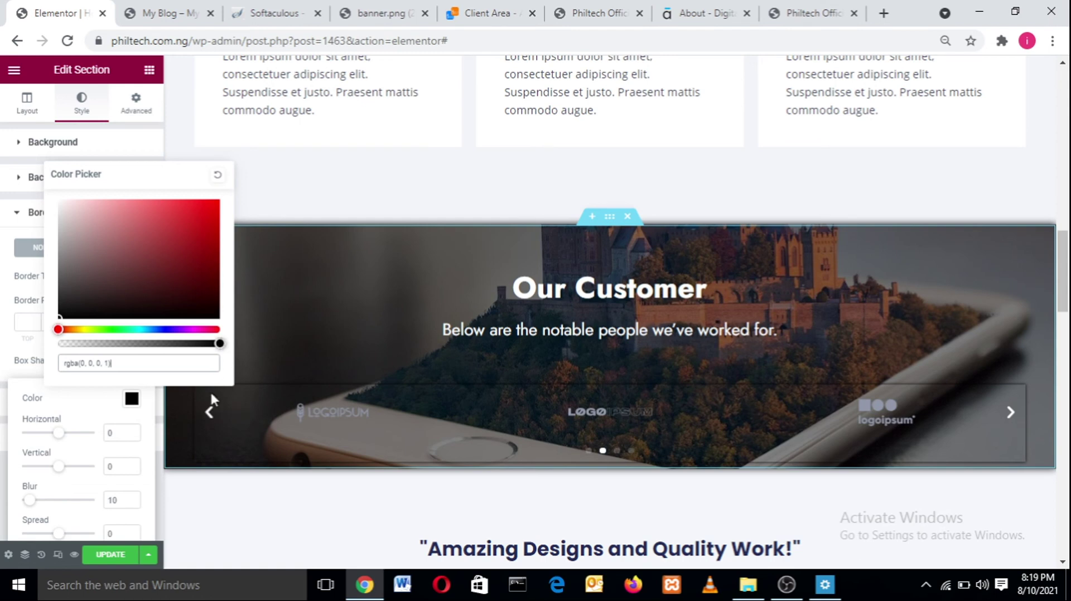
pyautogui.click(131, 504)
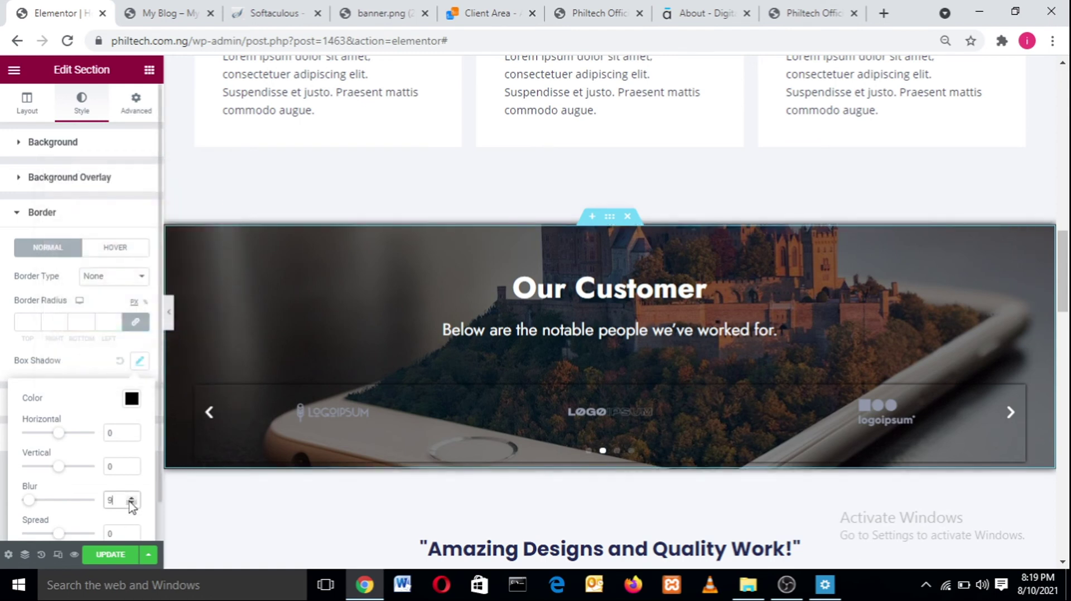
pyautogui.doubleClick(131, 503)
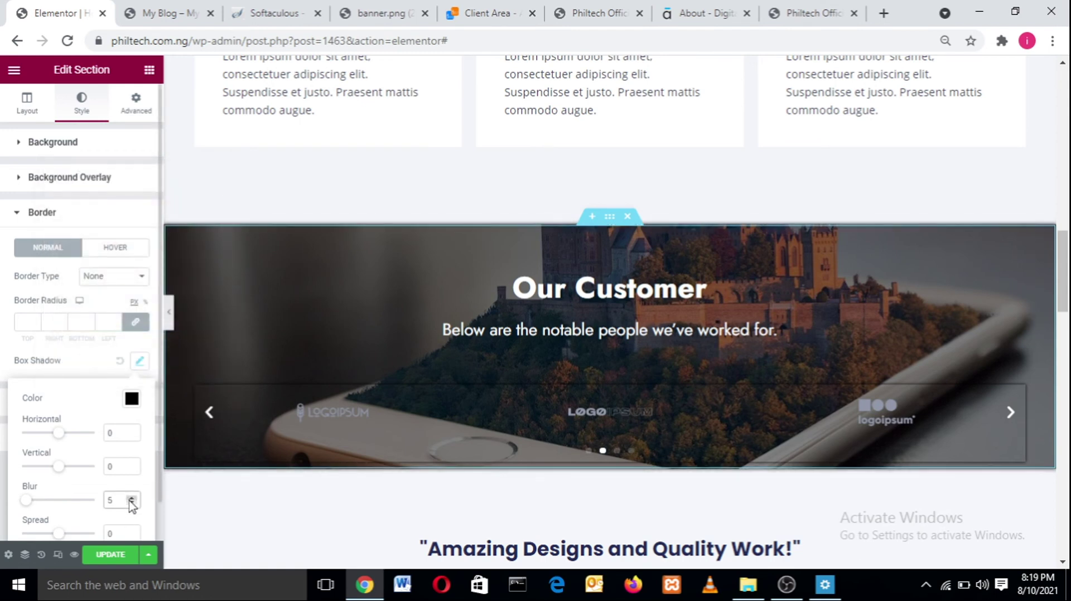
pyautogui.click(168, 315)
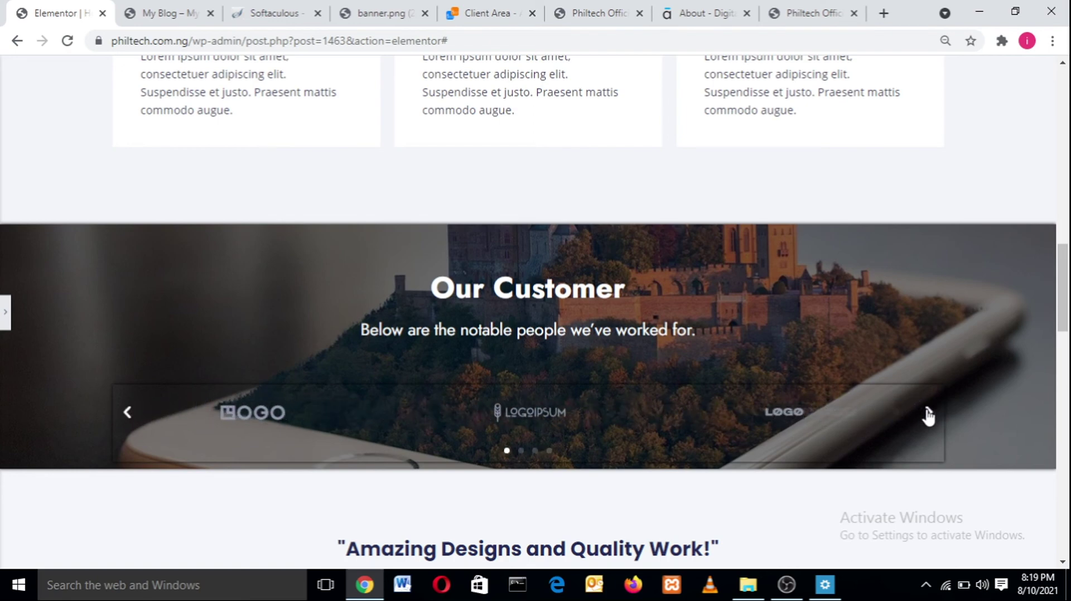
# - Compare with the live site, then delete the 'Amazing Designs and Quality Work!' testimonial section
pyautogui.scroll(-5, 1068, 351)
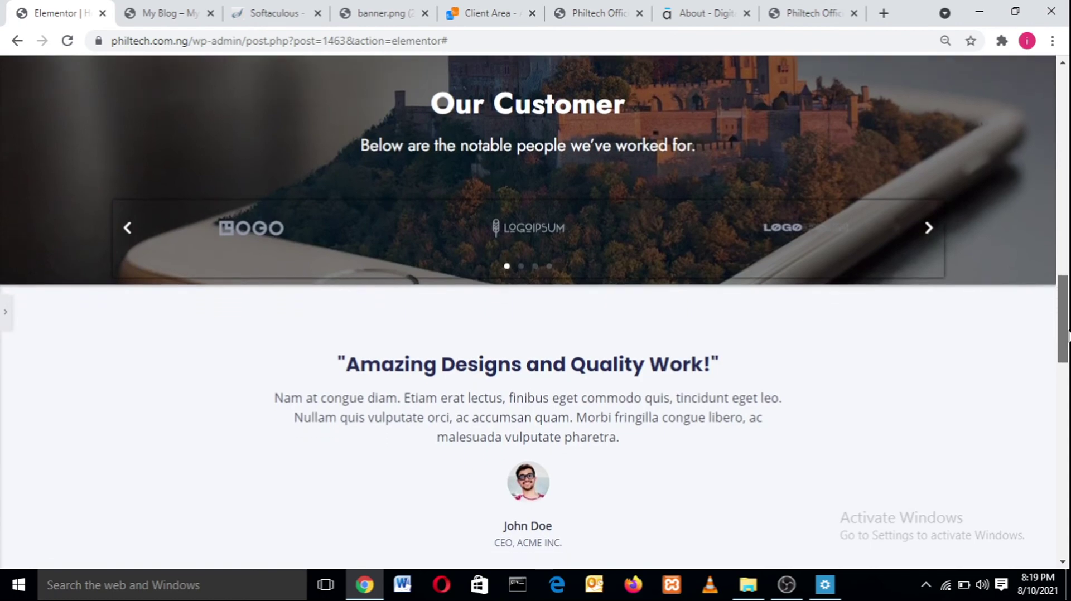
pyautogui.scroll(6, 1068, 329)
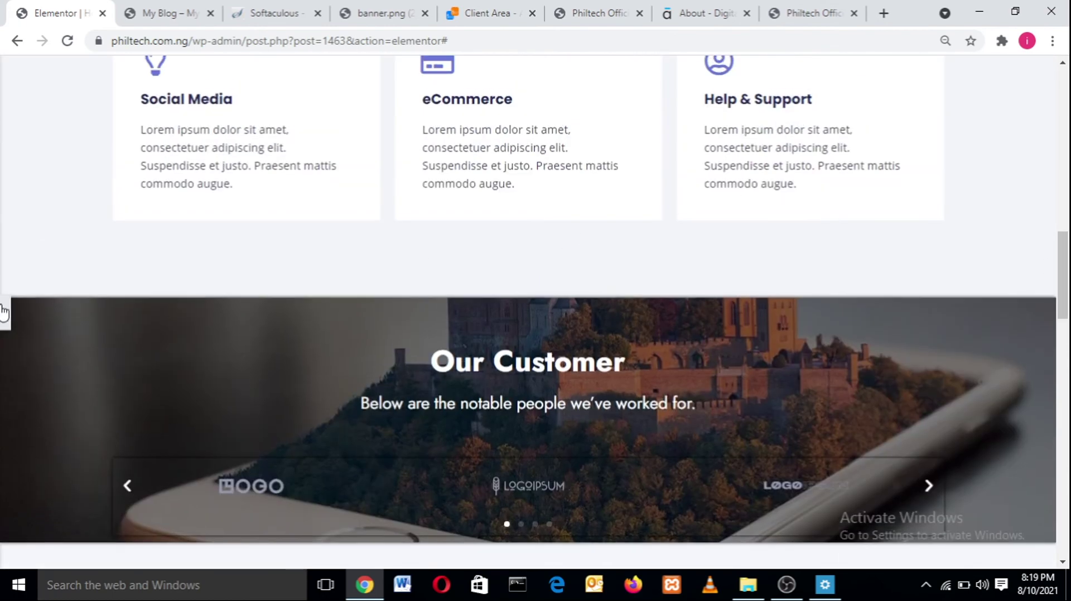
pyautogui.click(3, 304)
pyautogui.click(167, 13)
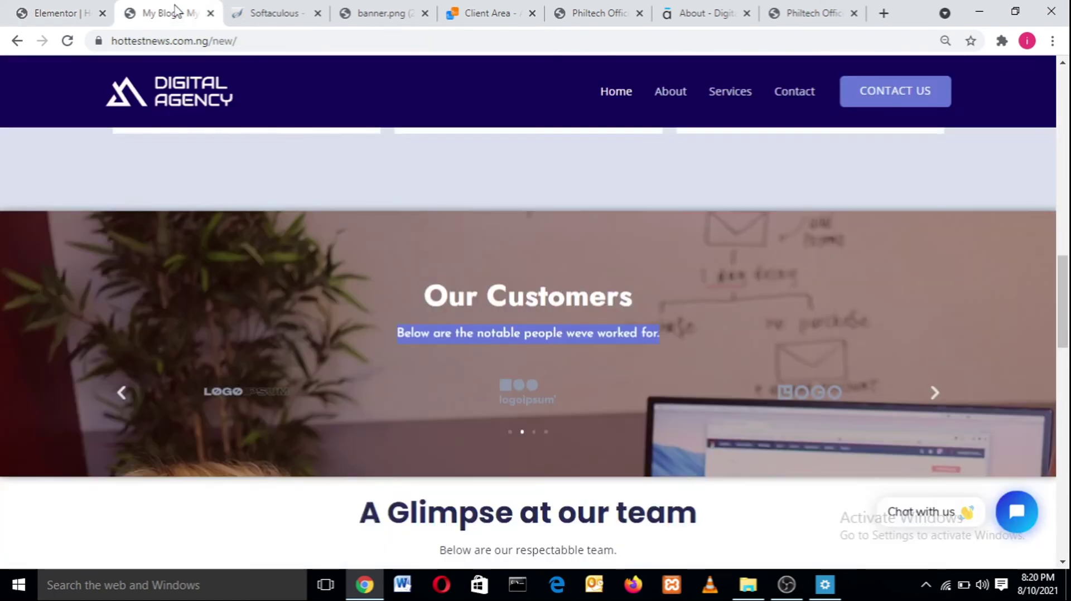
pyautogui.scroll(-6, 1068, 357)
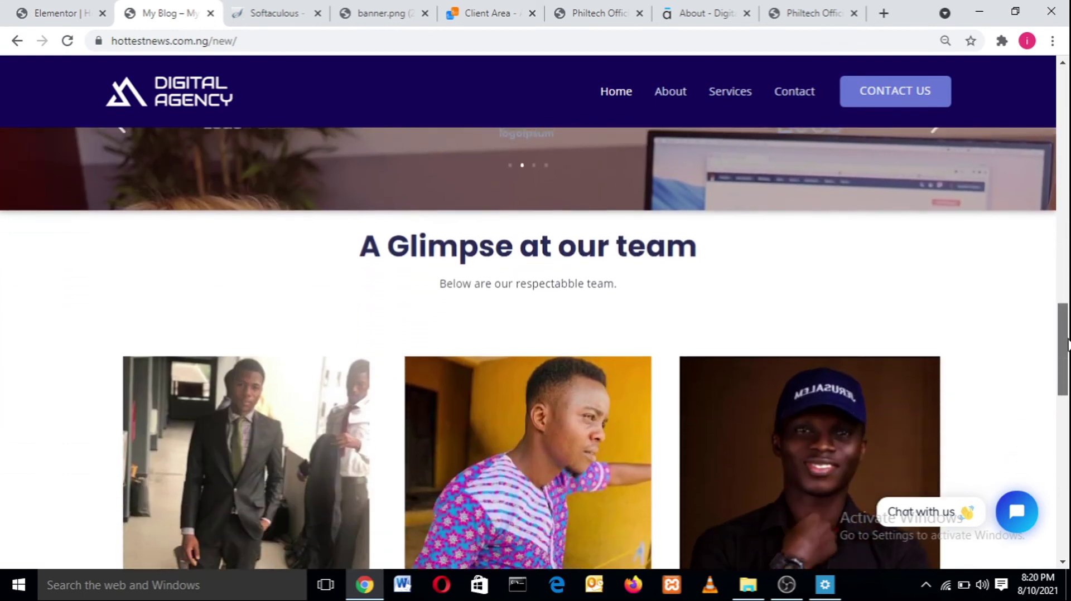
pyautogui.scroll(-4, 641, 316)
pyautogui.scroll(3, 641, 316)
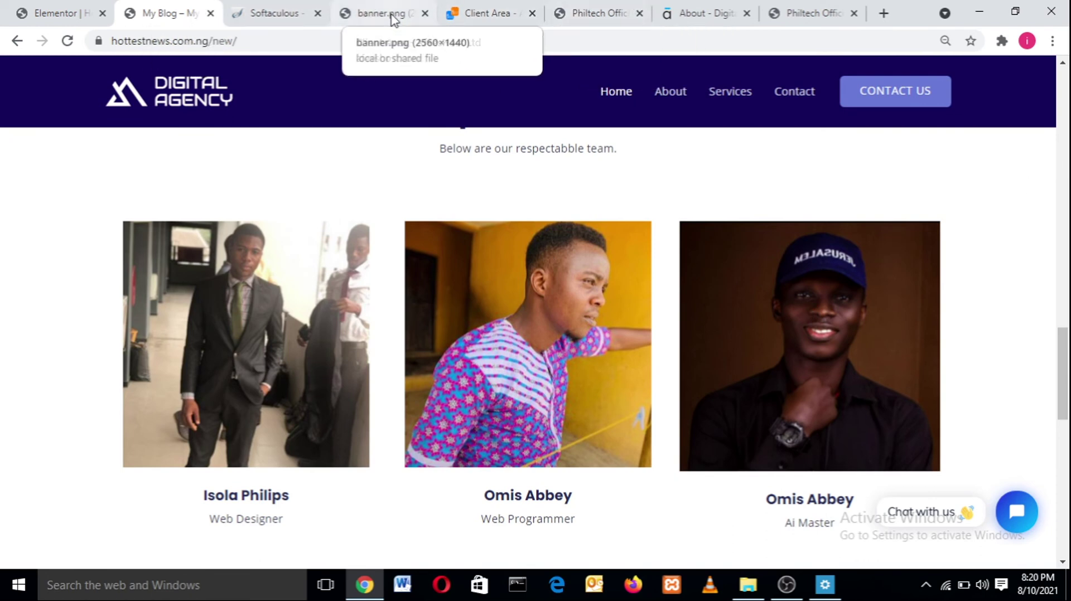
pyautogui.click(55, 13)
pyautogui.moveTo(1068, 302); pyautogui.dragTo(1068, 341)
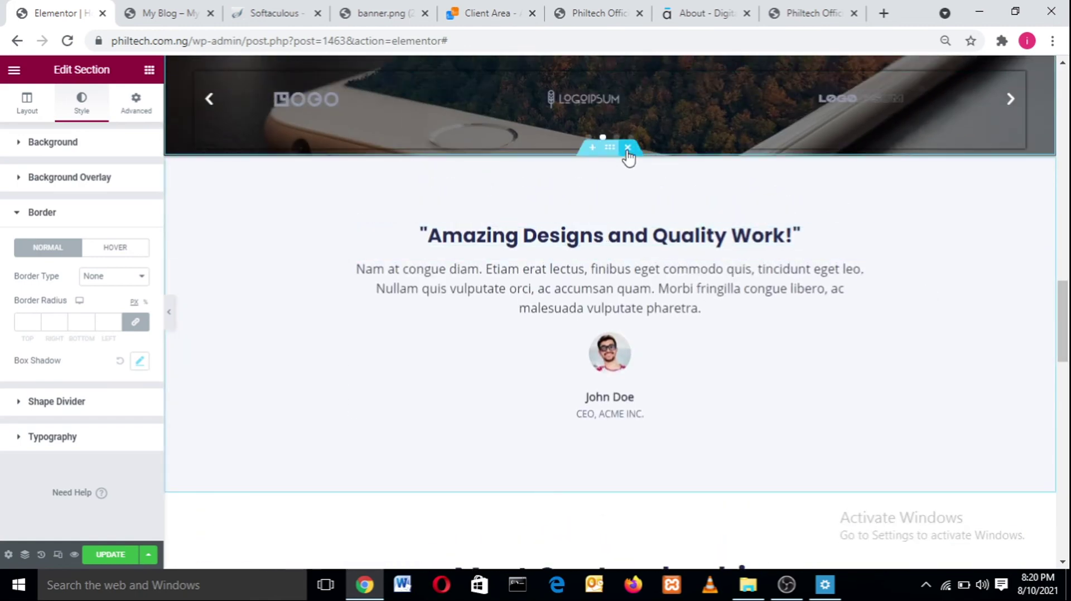
pyautogui.click(627, 147)
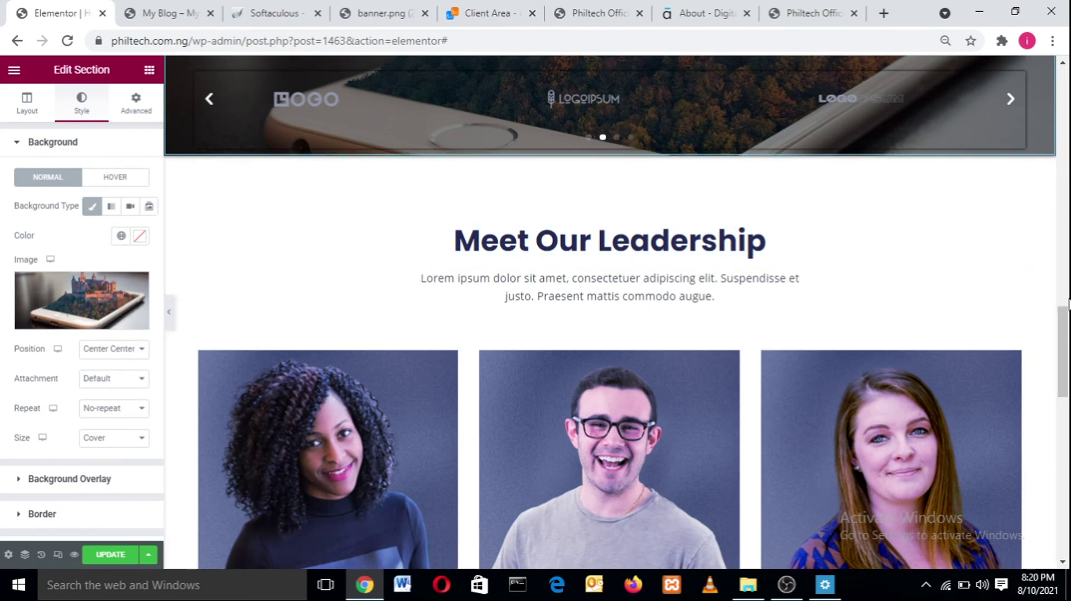
# - Select the first leadership member's image box and check its title and description text
pyautogui.click(1068, 299)
pyautogui.moveTo(1069, 258); pyautogui.dragTo(1068, 367)
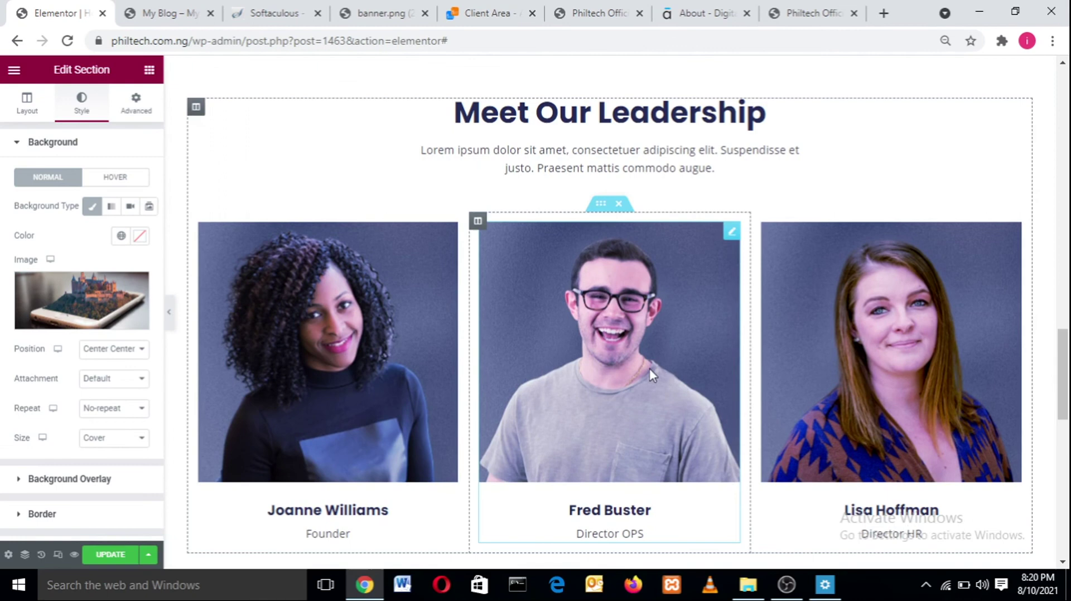
pyautogui.click(322, 370)
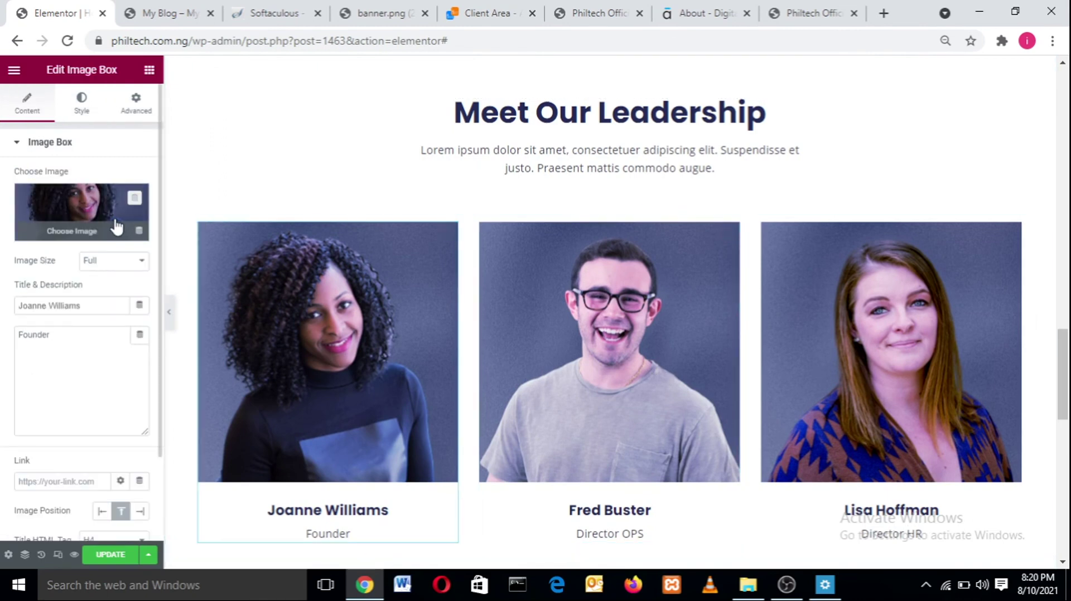
pyautogui.moveTo(95, 308); pyautogui.dragTo(2, 338)
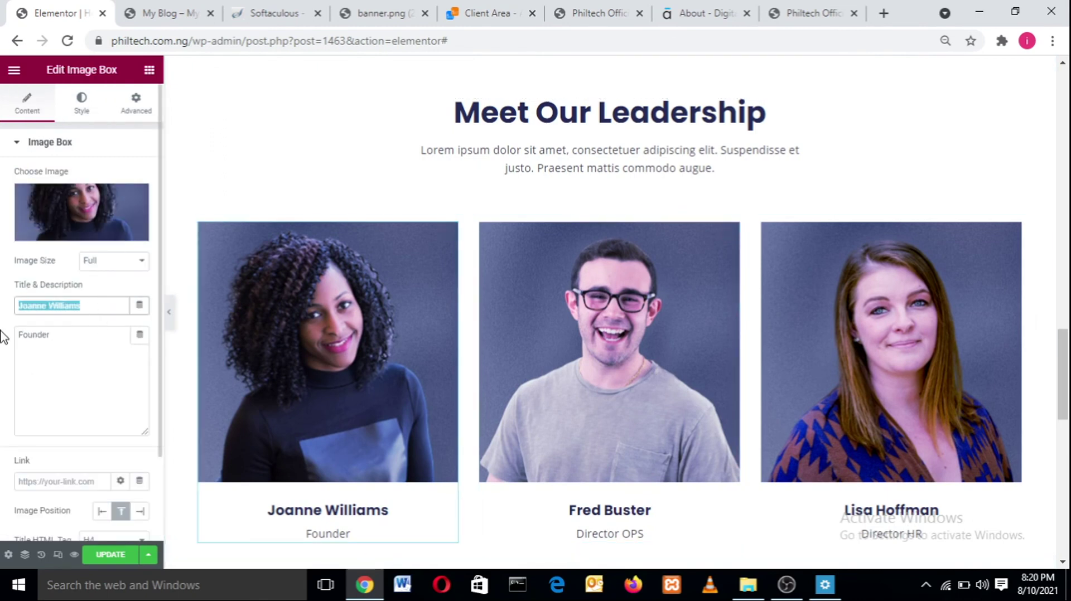
pyautogui.click(95, 330)
pyautogui.moveTo(101, 333); pyautogui.dragTo(5, 333)
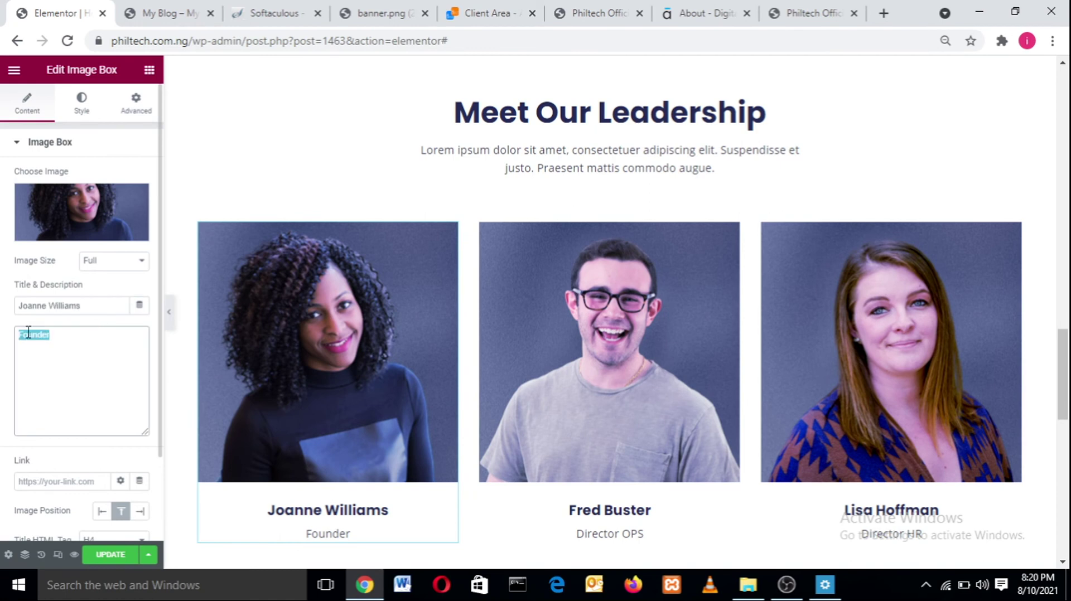
pyautogui.click(66, 327)
pyautogui.click(76, 330)
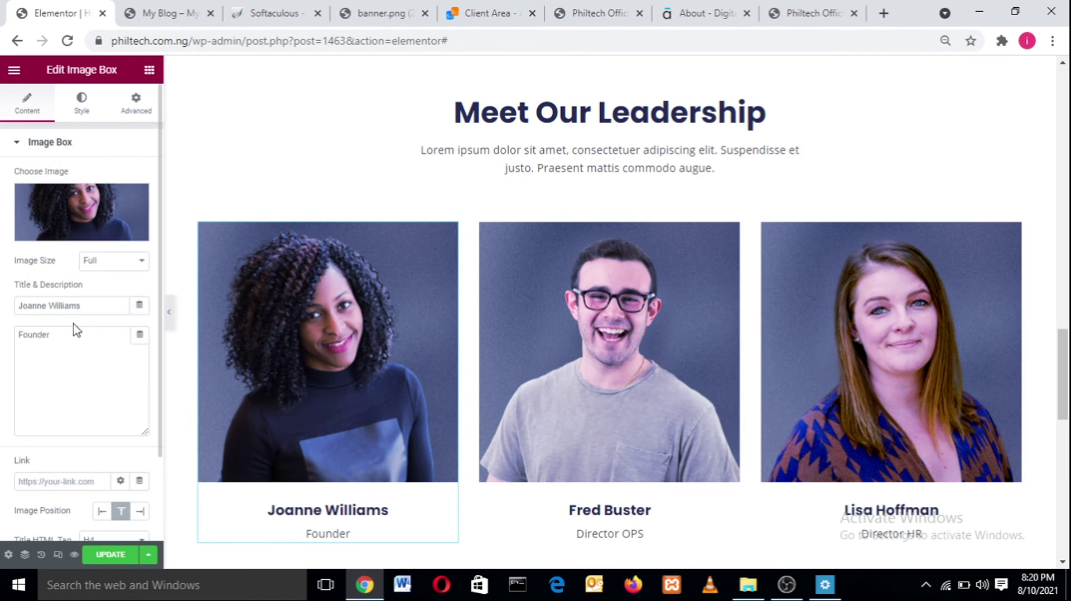
# - Set the photo's hover animation to Push after trying Shrink and Pulse Grow
pyautogui.click(89, 111)
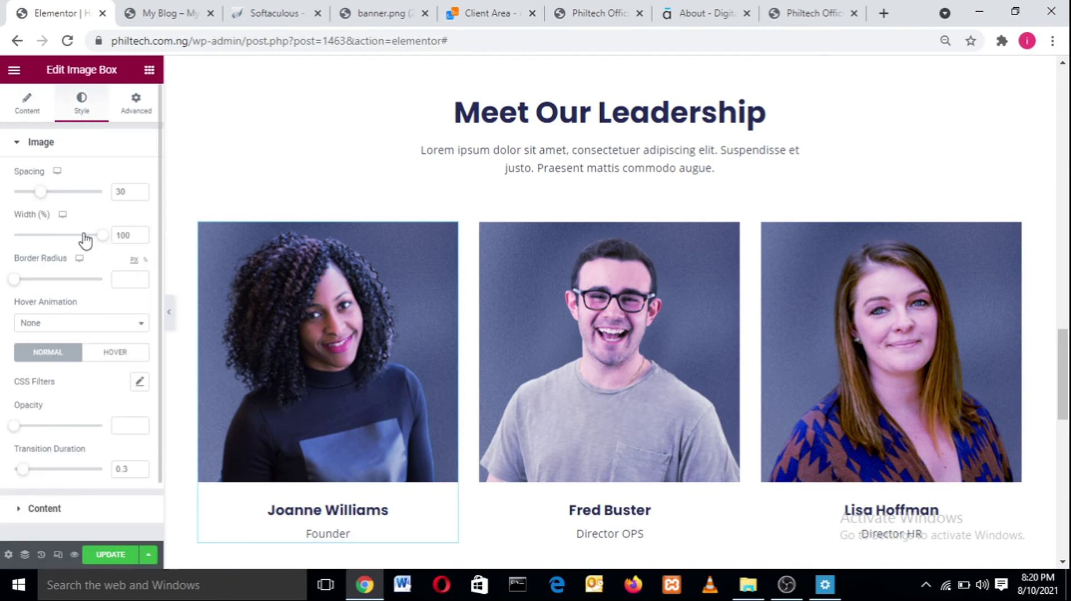
pyautogui.click(56, 324)
pyautogui.click(55, 378)
pyautogui.click(109, 324)
pyautogui.click(70, 411)
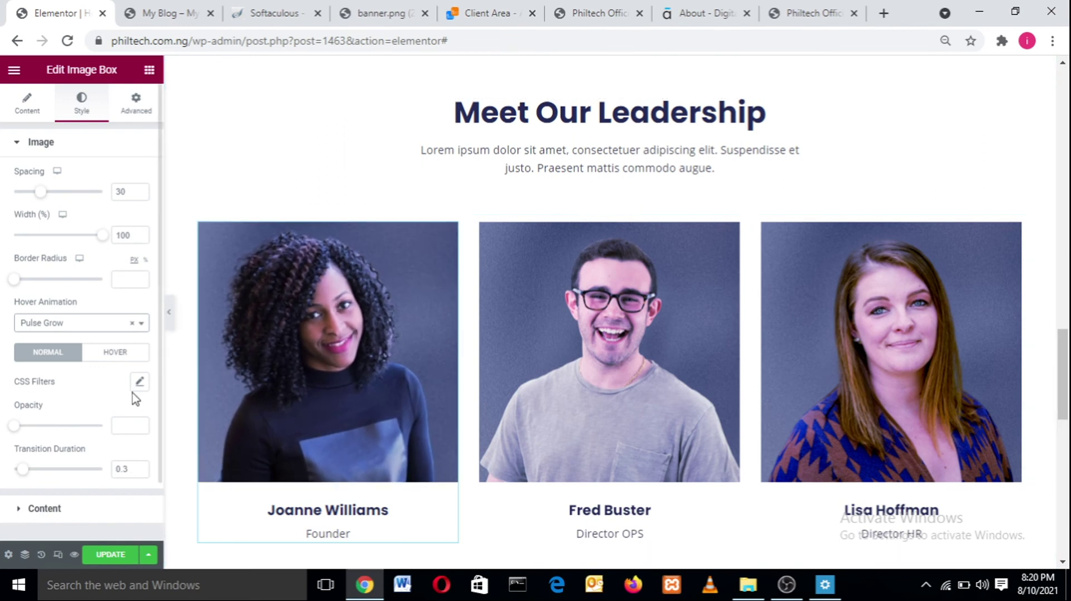
pyautogui.moveTo(134, 397); pyautogui.dragTo(100, 337)
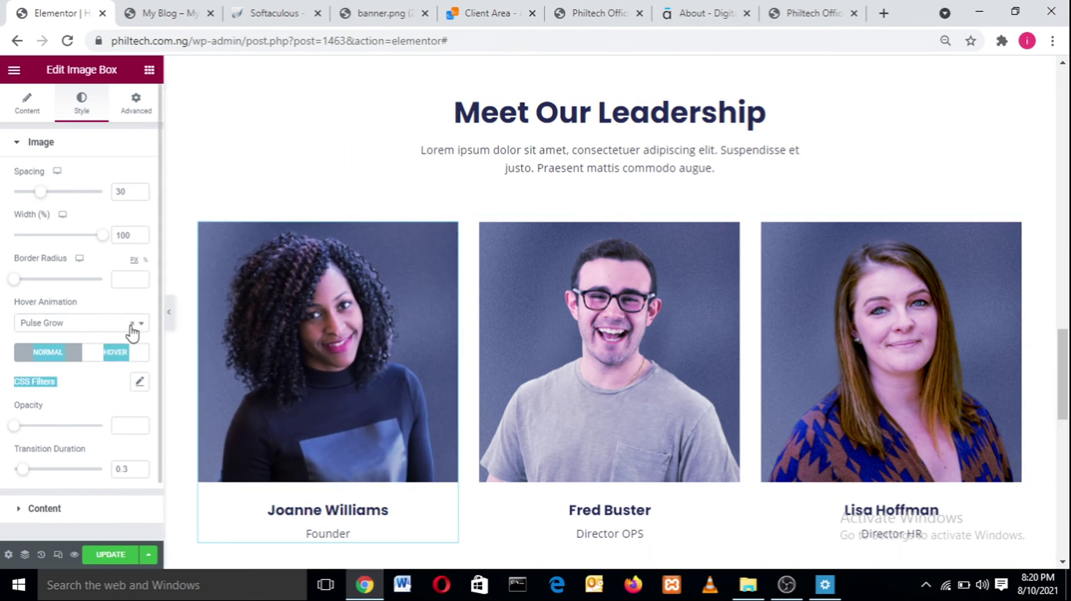
pyautogui.click(132, 324)
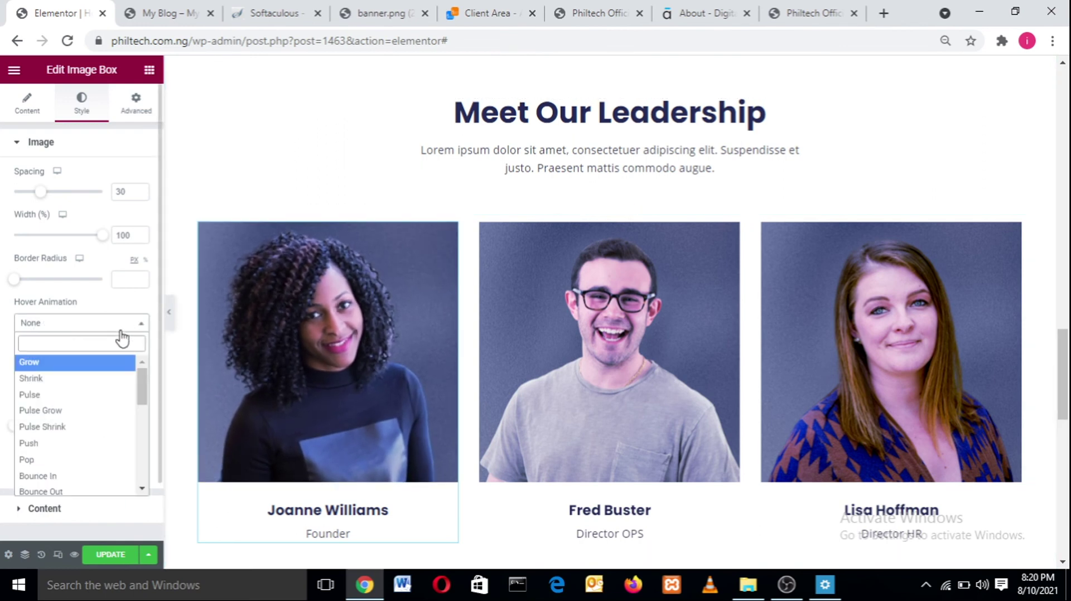
pyautogui.click(70, 449)
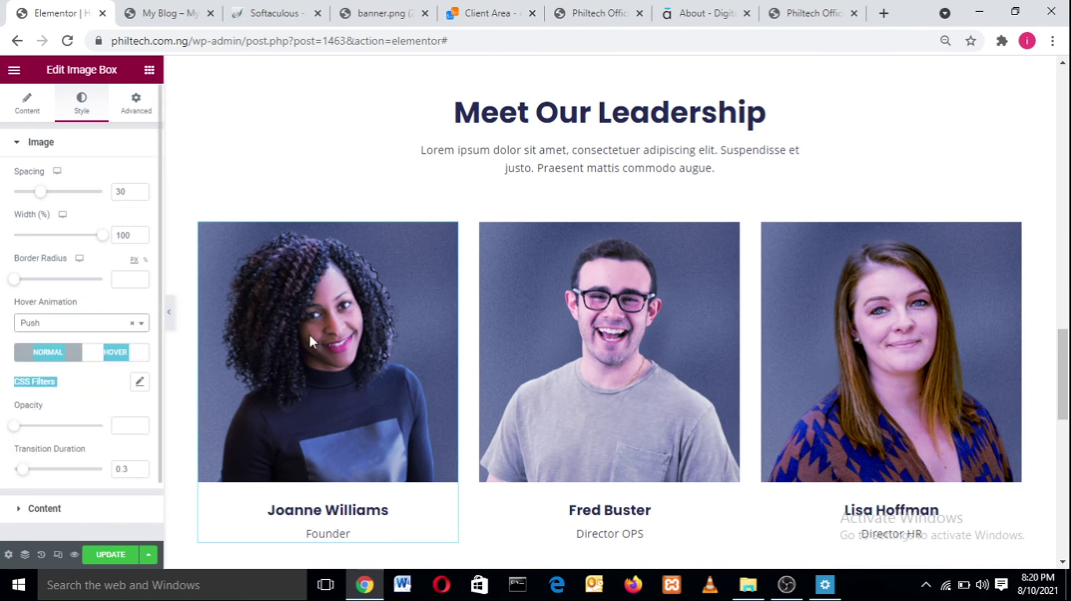
# - Round the photo's corners with a border radius of 40
pyautogui.click(114, 322)
pyautogui.click(101, 318)
pyautogui.moveTo(14, 280); pyautogui.dragTo(53, 286)
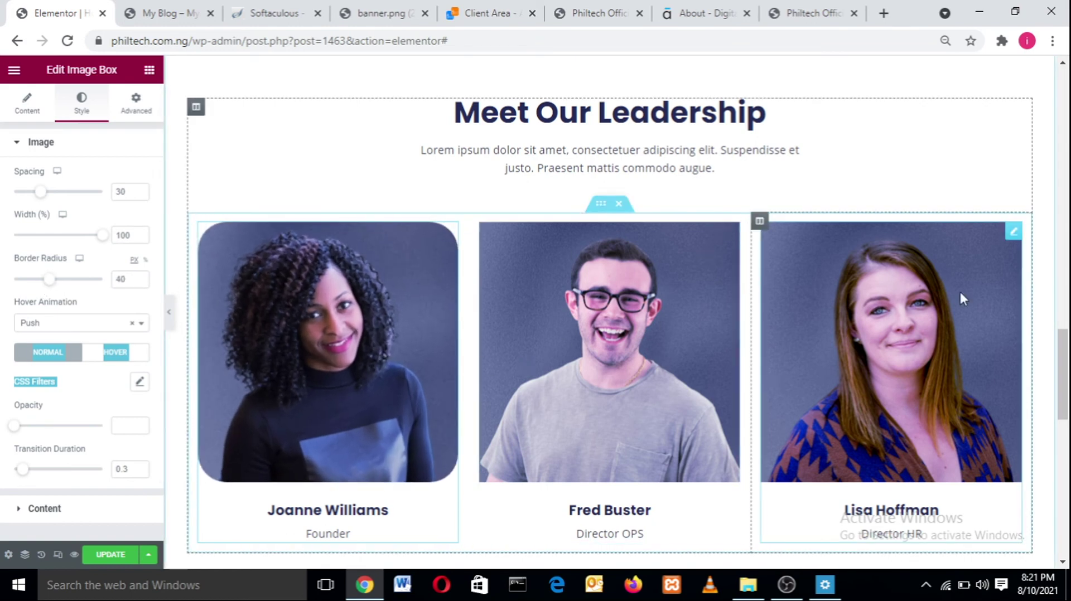
pyautogui.moveTo(1062, 383); pyautogui.dragTo(1068, 341)
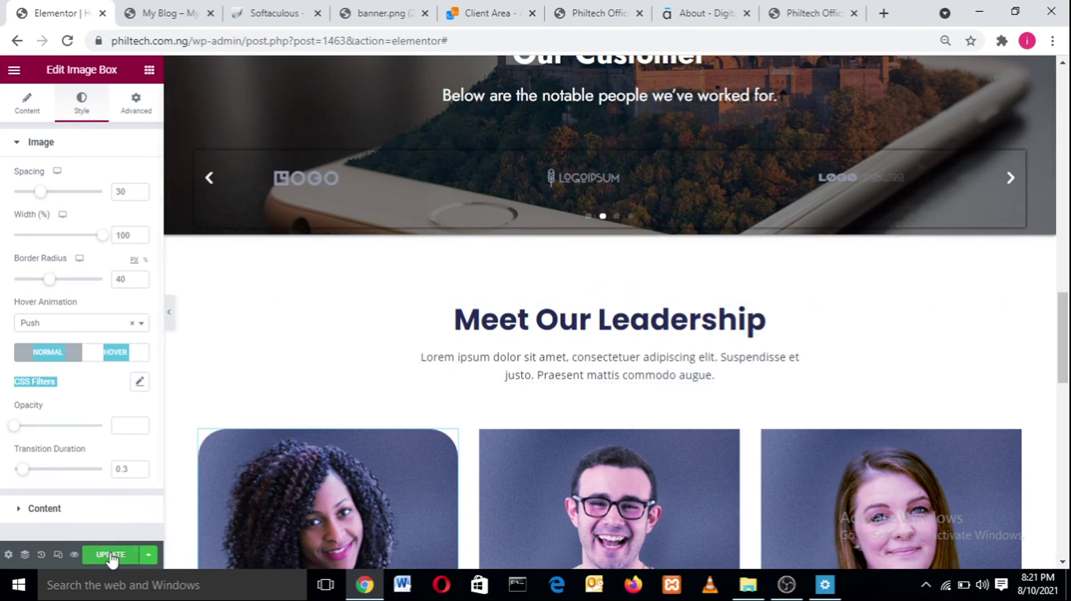
# - Cycle through the slides of the reference site's testimonial carousel on the My Blog tab
pyautogui.click(135, 8)
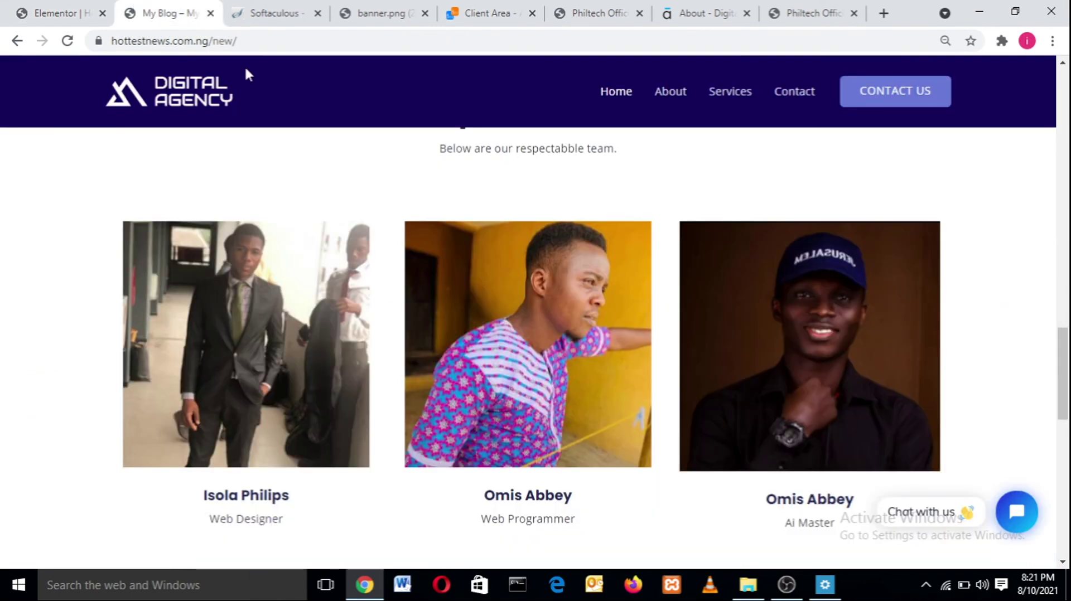
pyautogui.moveTo(1063, 354); pyautogui.dragTo(1068, 410)
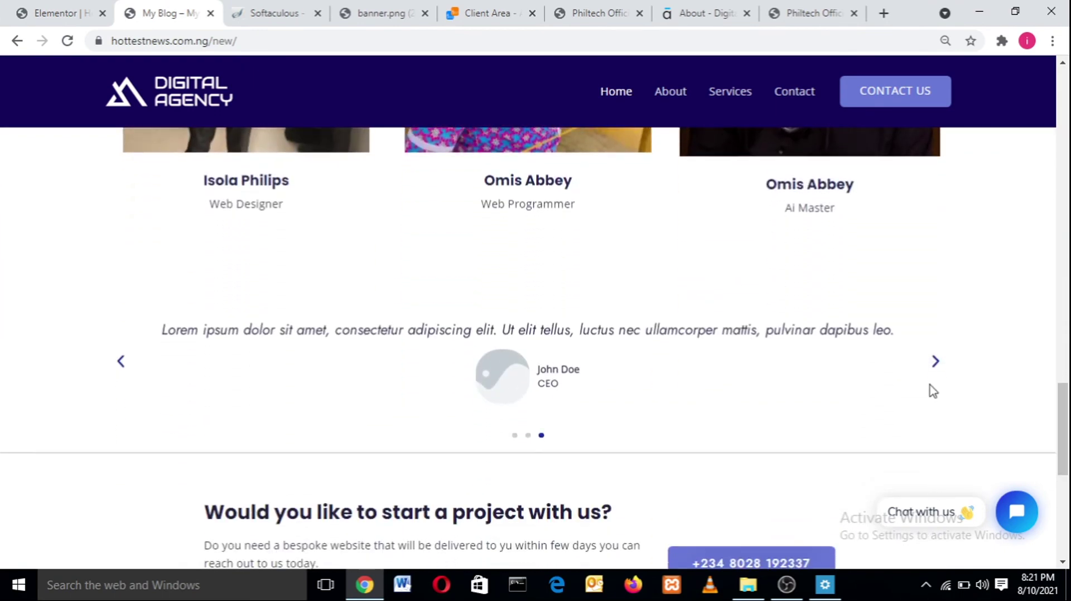
pyautogui.click(935, 361)
pyautogui.click(935, 361)
pyautogui.click(935, 362)
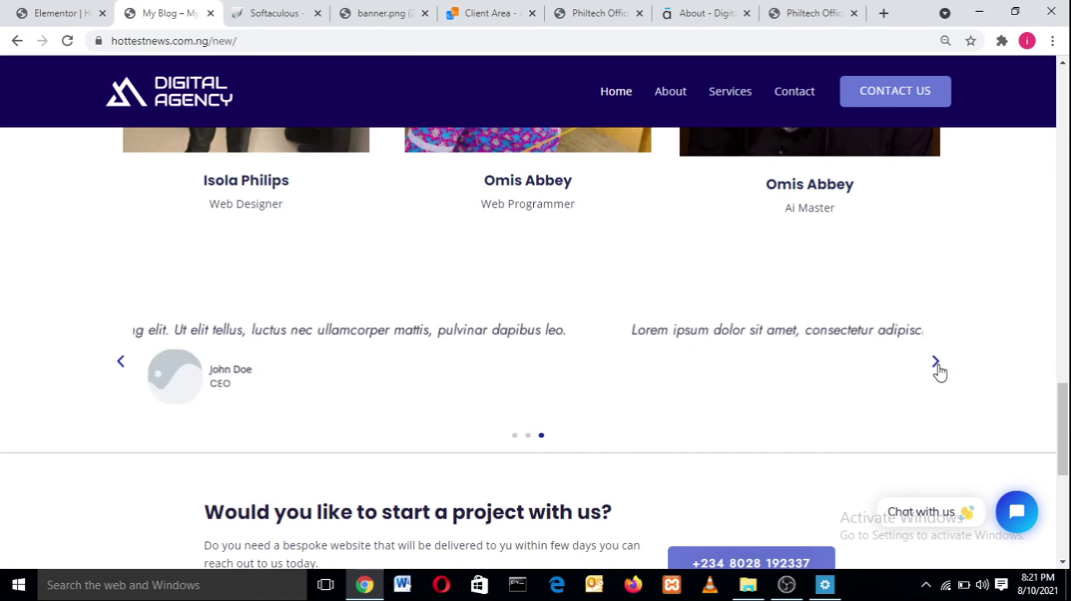
pyautogui.click(935, 361)
pyautogui.click(936, 361)
pyautogui.click(935, 361)
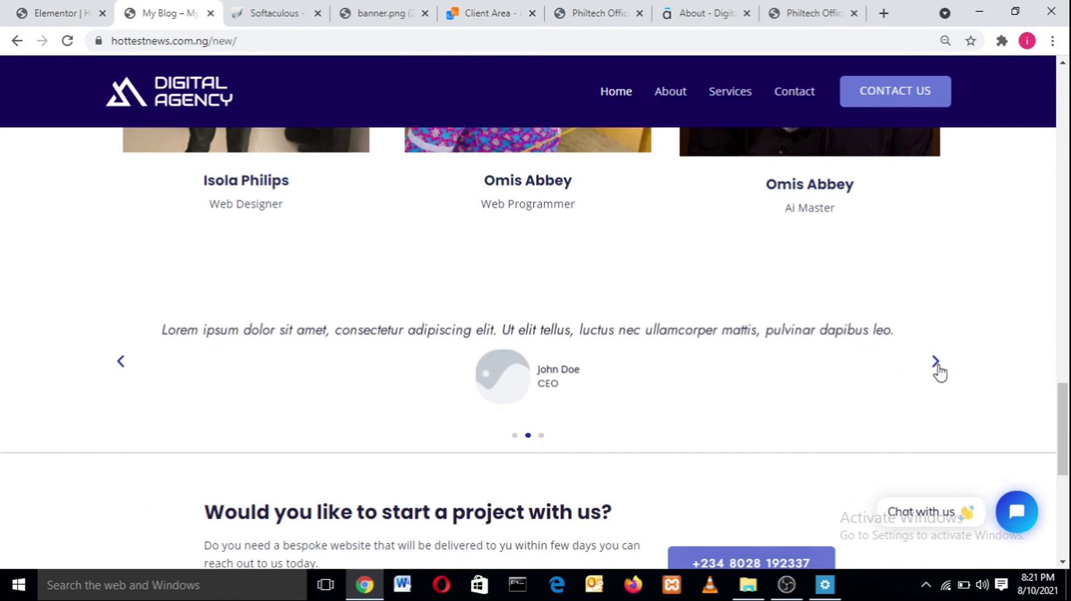
pyautogui.click(935, 362)
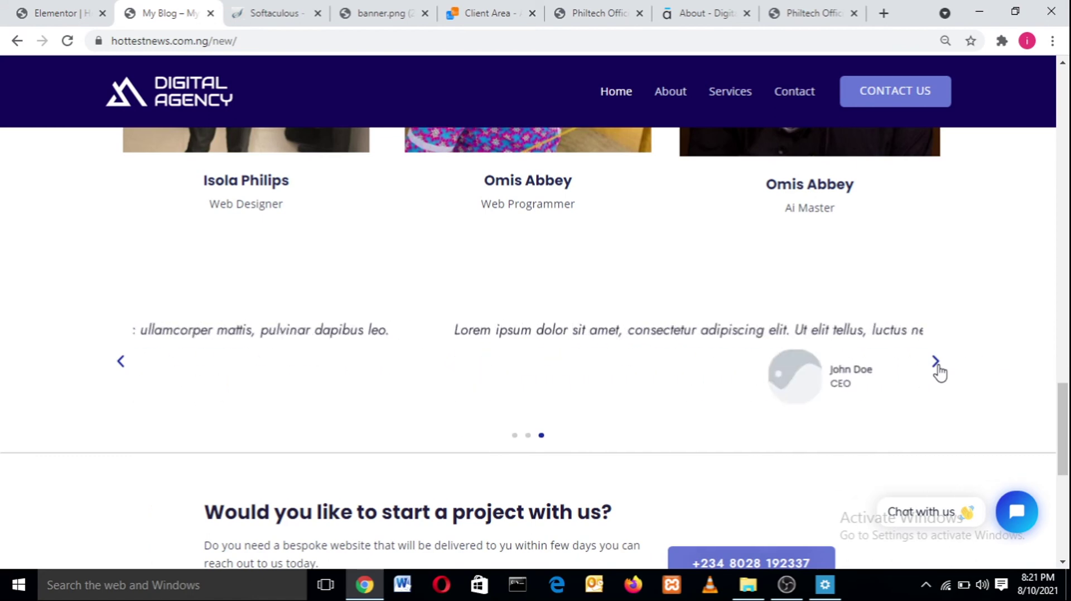
pyautogui.click(935, 361)
pyautogui.click(937, 365)
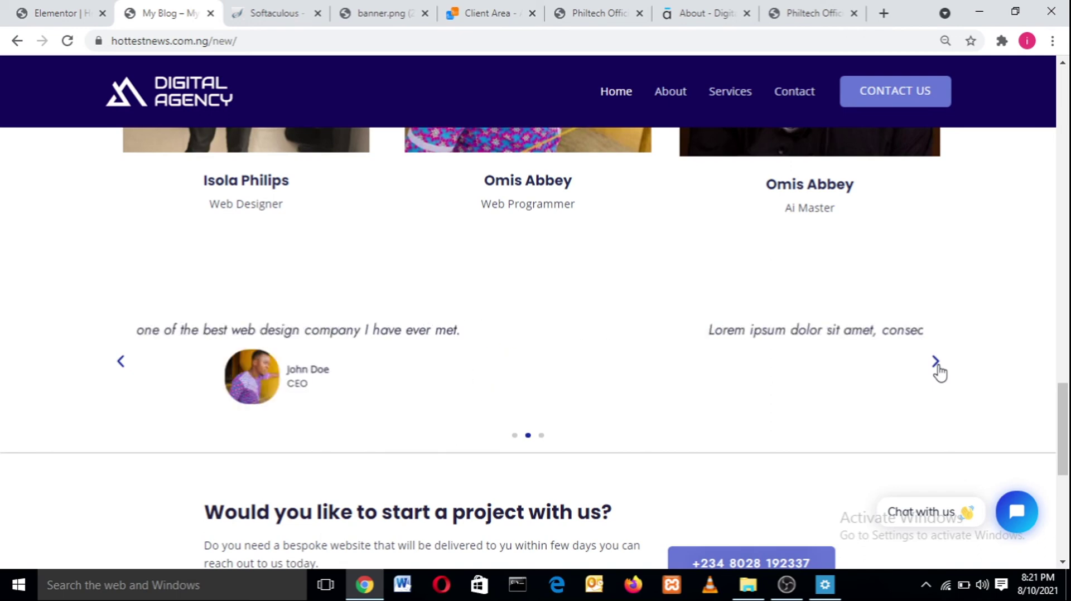
pyautogui.click(937, 365)
pyautogui.click(937, 365)
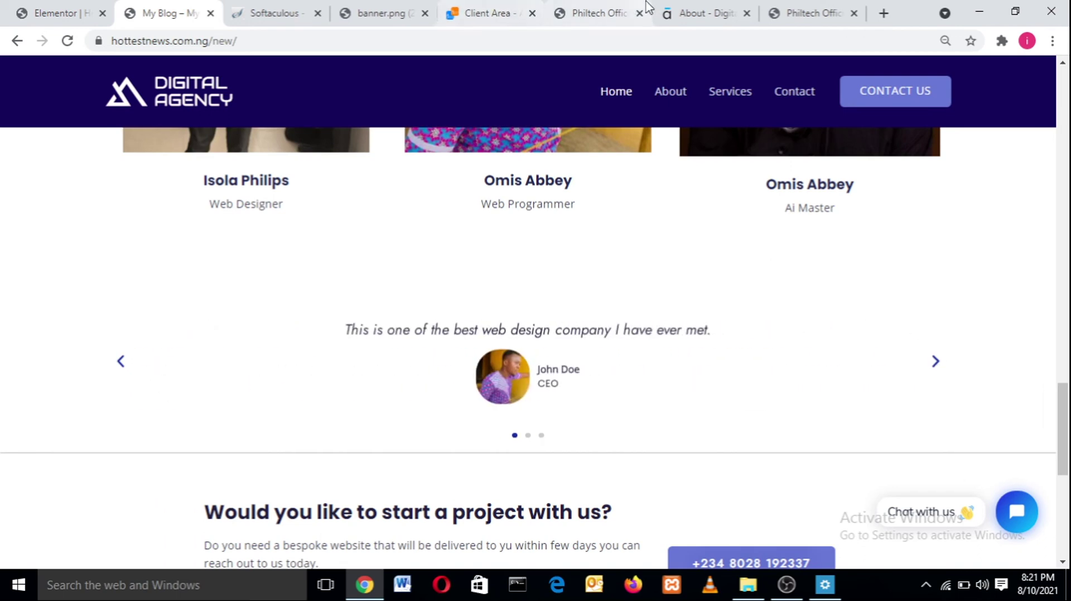
# - Go to the Philtech site's home page and open the admin Dashboard from the admin bar
pyautogui.click(697, 8)
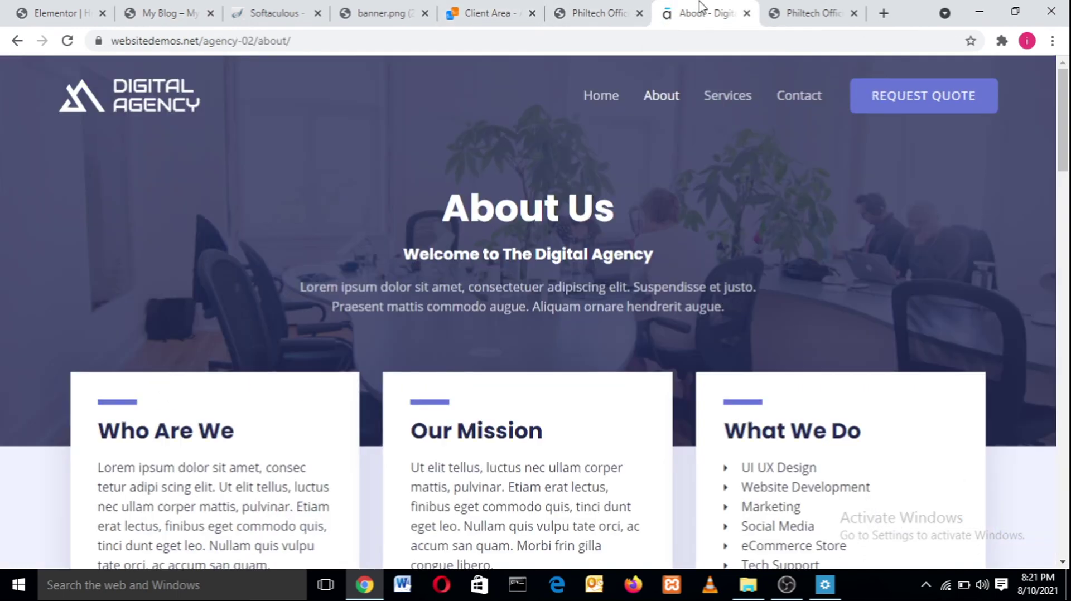
pyautogui.click(530, 8)
pyautogui.click(602, 10)
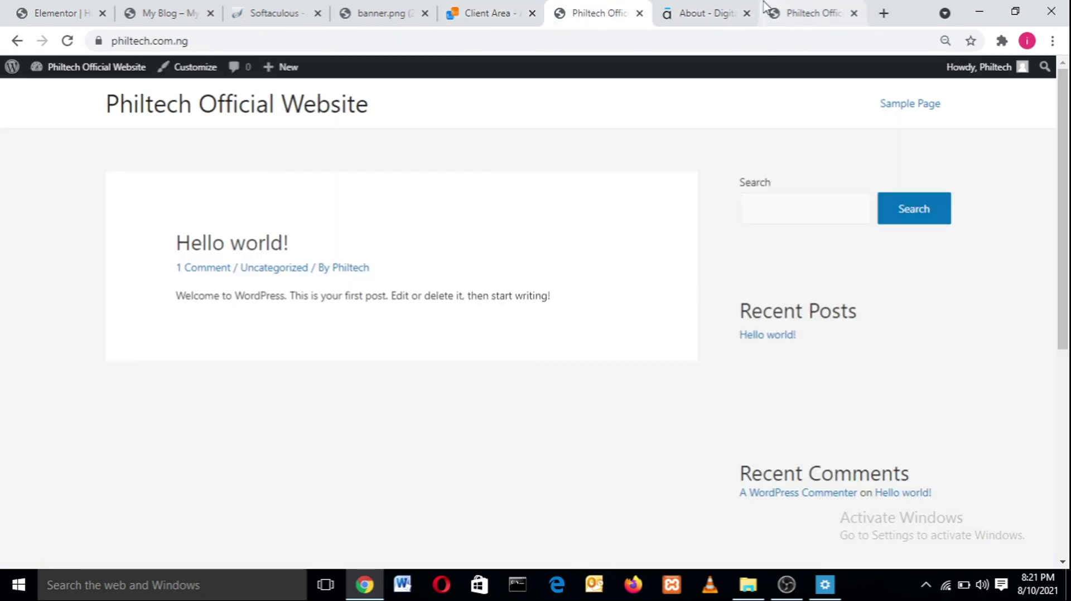
pyautogui.click(808, 12)
pyautogui.click(705, 12)
pyautogui.click(584, 5)
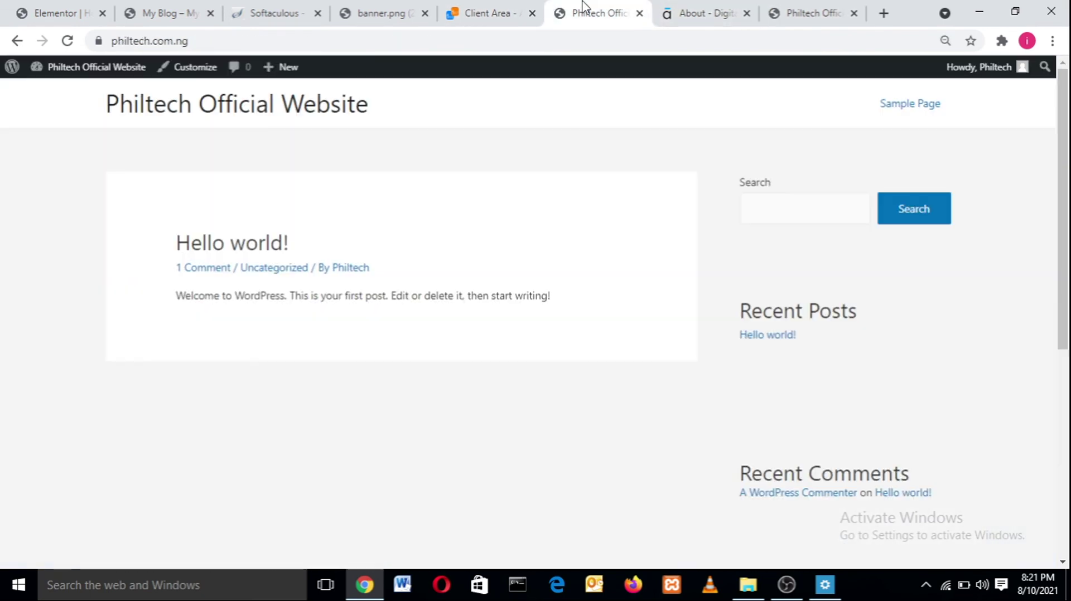
pyautogui.click(835, 7)
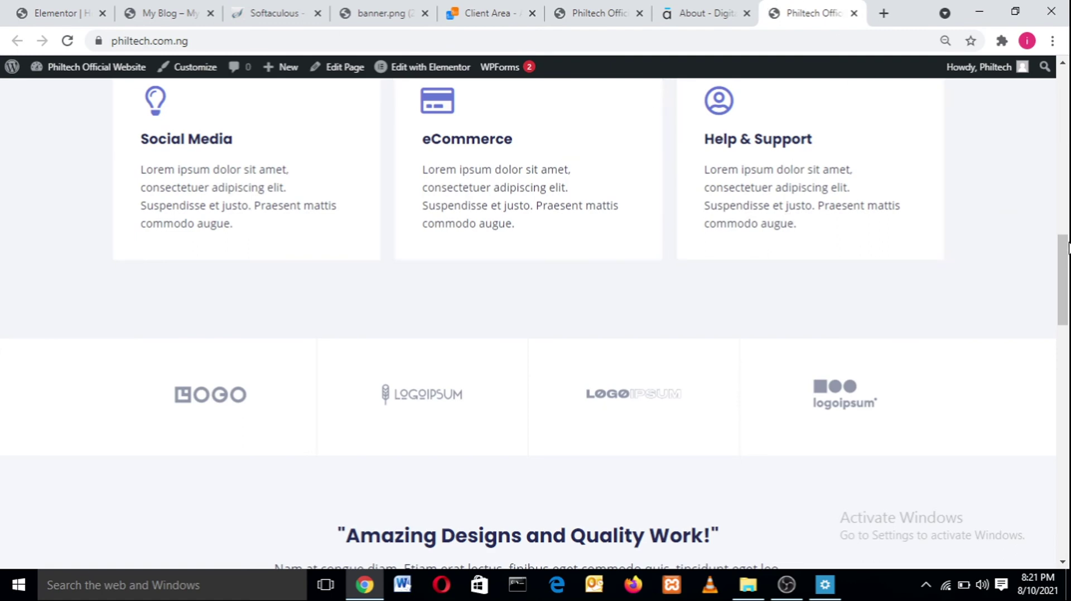
pyautogui.moveTo(1068, 273); pyautogui.dragTo(1060, 120)
pyautogui.moveTo(49, 66)
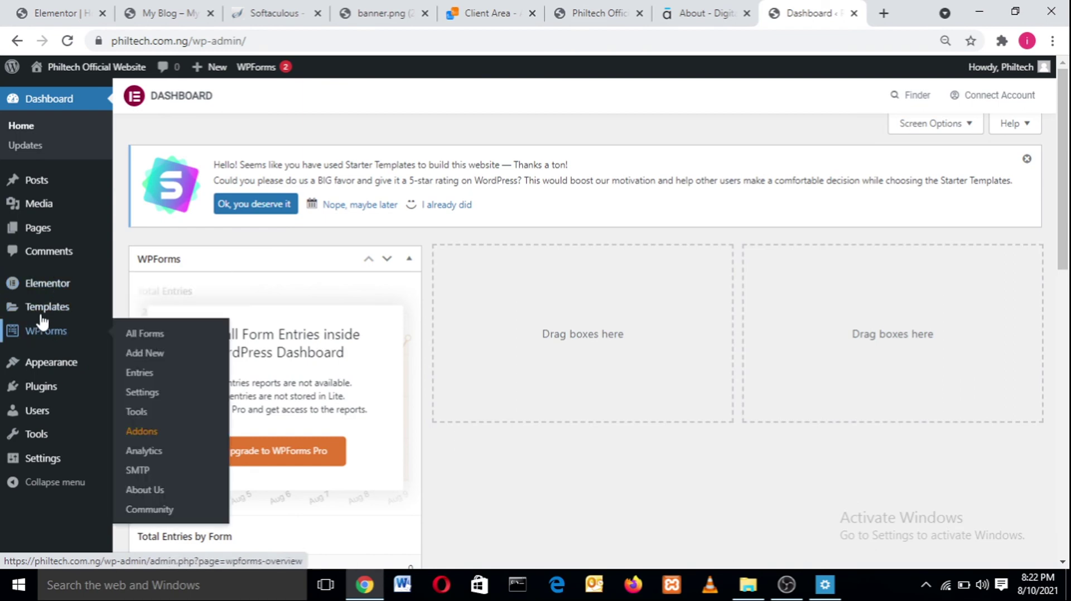
# - Open Plugins > Add New and reveal the Upload Plugin form
pyautogui.moveTo(42, 387)
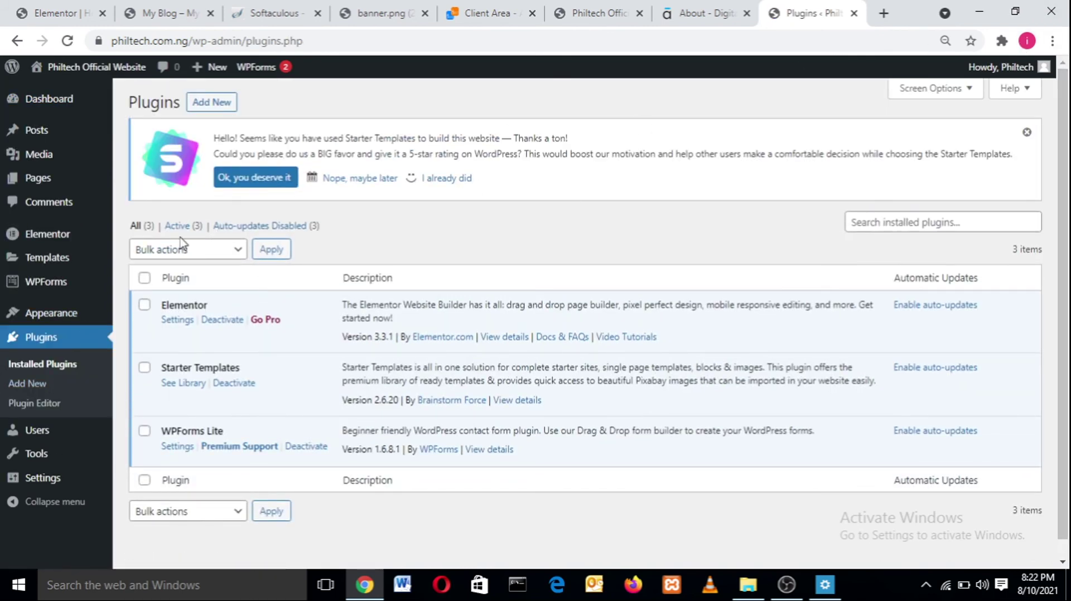
pyautogui.click(209, 104)
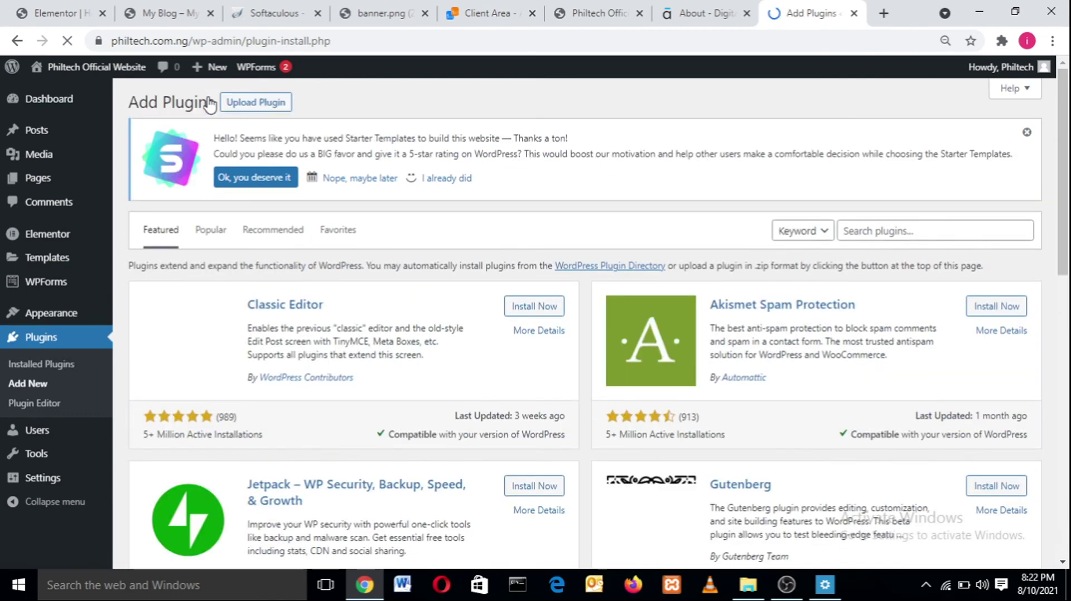
pyautogui.click(279, 106)
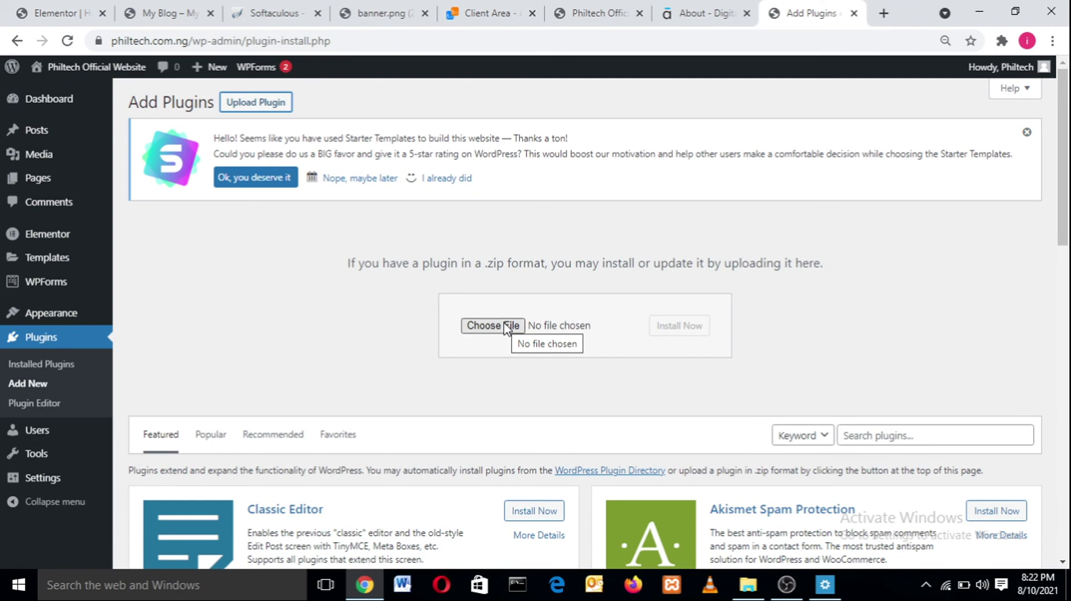
# - Search the Desktop and choose elementor-pro 3.3.1.zip as the plugin file
pyautogui.click(508, 326)
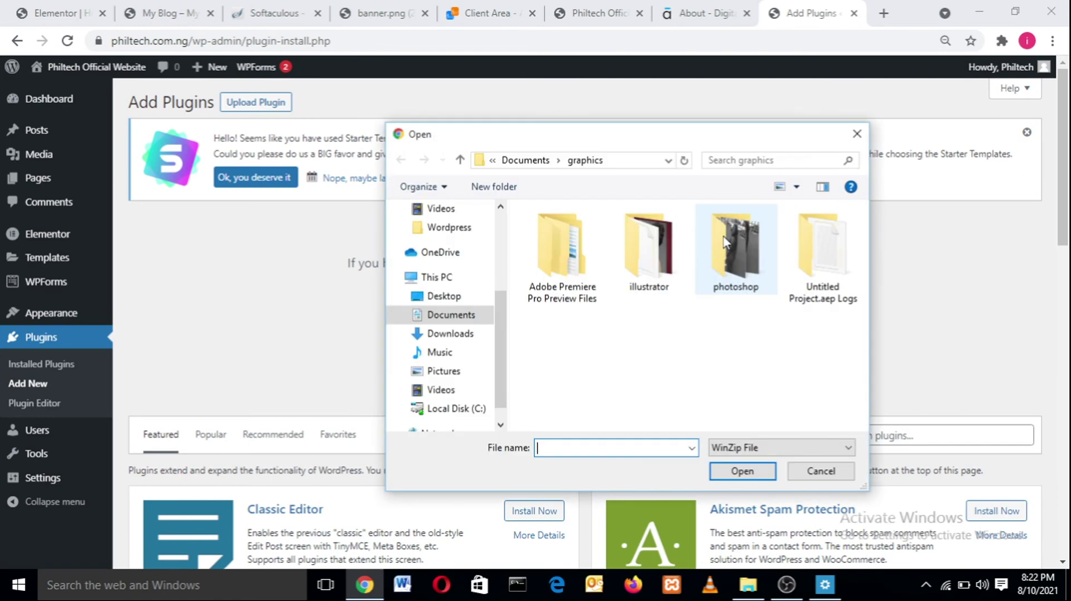
pyautogui.click(467, 302)
pyautogui.moveTo(863, 231)
pyautogui.mouseDown()
pyautogui.moveTo(862, 300)
pyautogui.moveTo(861, 239)
pyautogui.mouseUp()
pyautogui.click(763, 159)
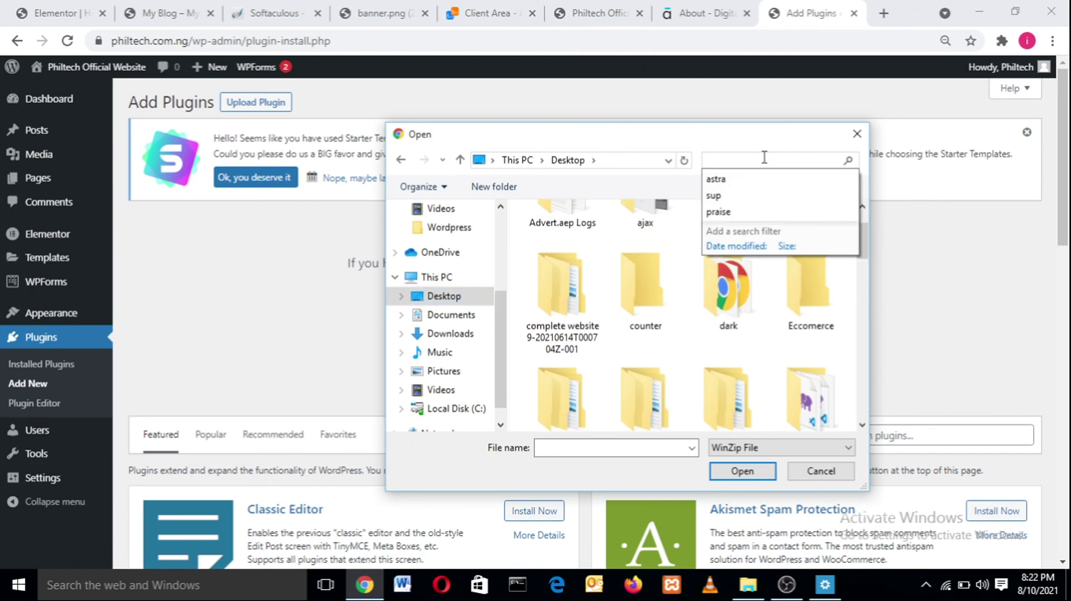
pyautogui.write('ele')
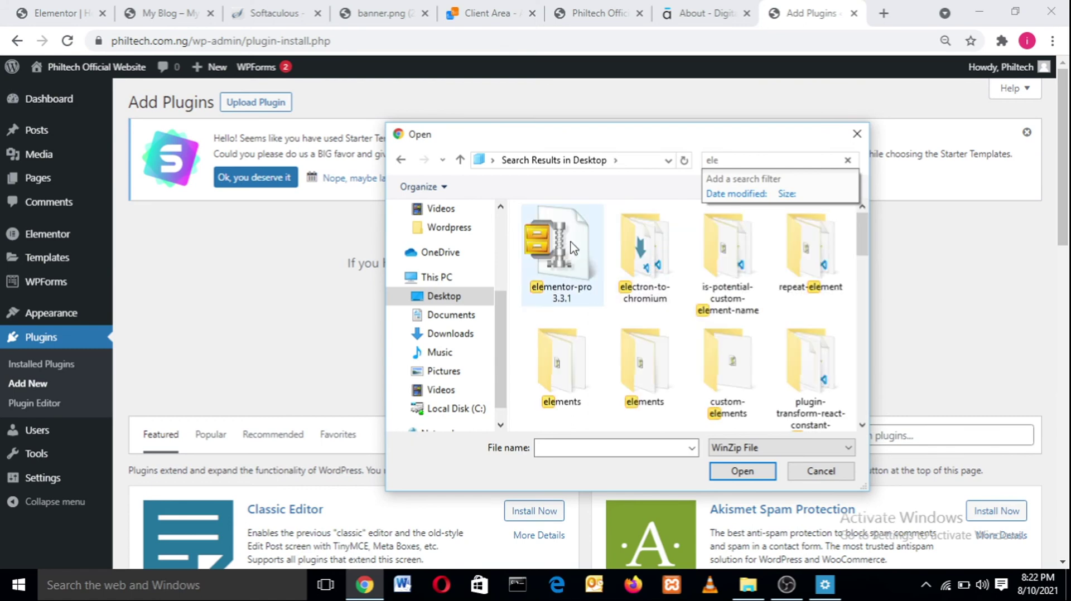
pyautogui.click(571, 247)
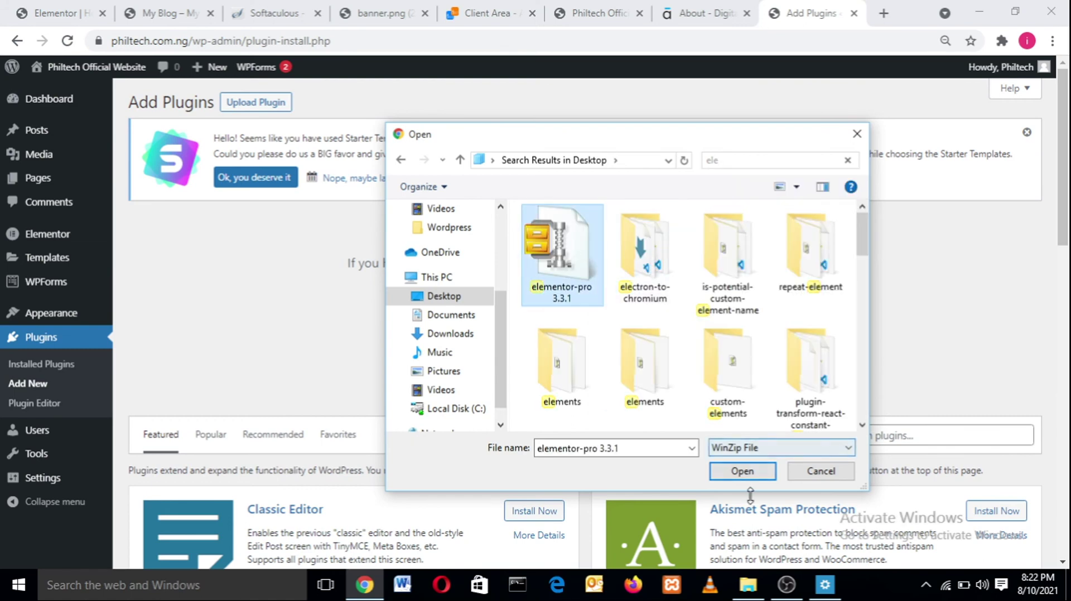
pyautogui.click(742, 472)
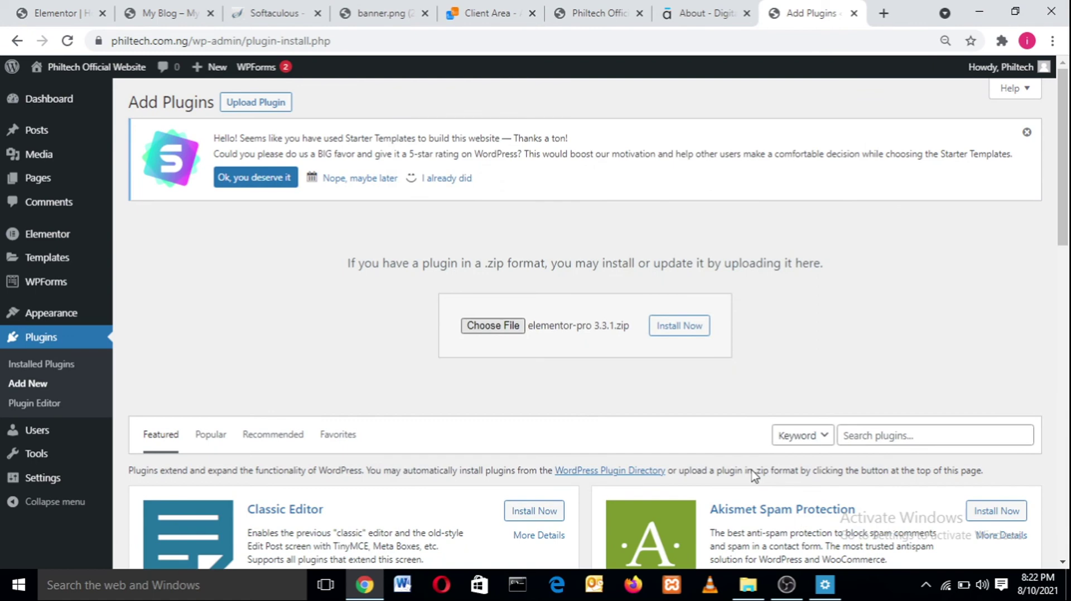
# - Install the uploaded Elementor Pro zip and activate Elementor Pro on the Plugins list
pyautogui.click(675, 328)
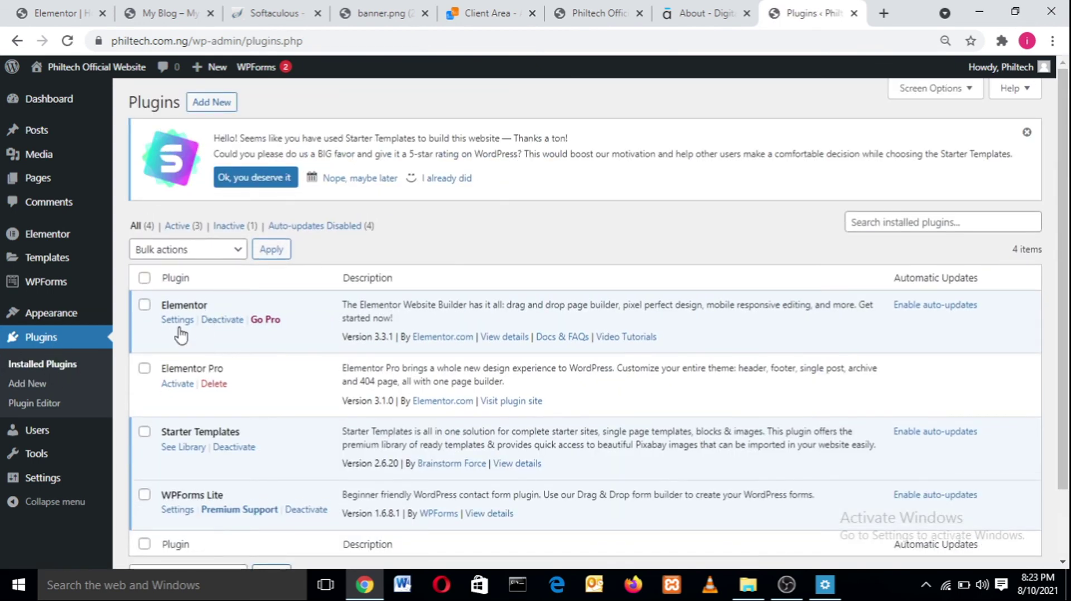
pyautogui.click(178, 384)
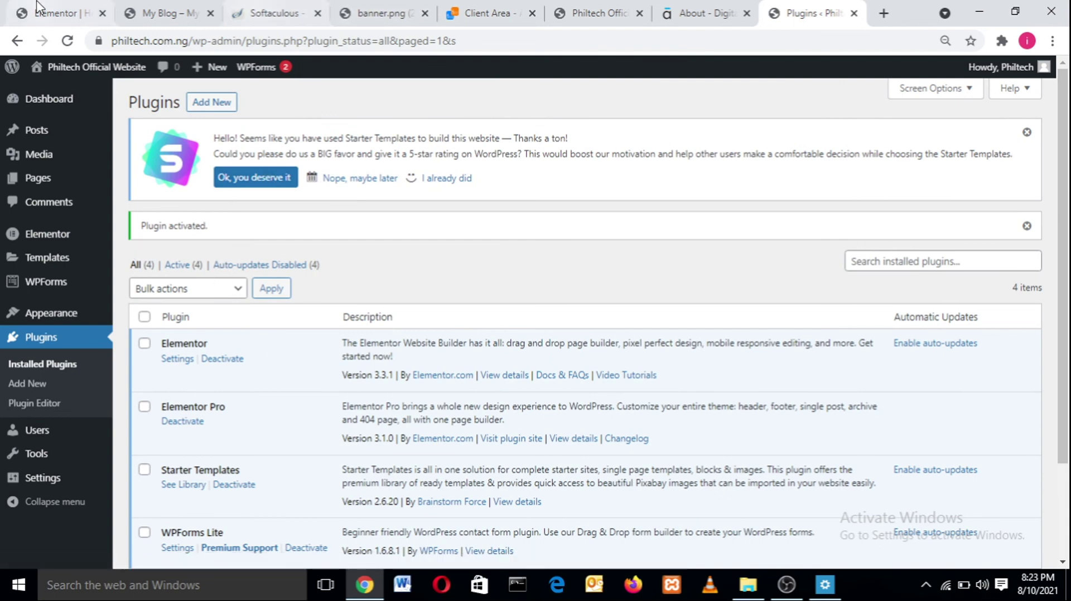
pyautogui.click(56, 12)
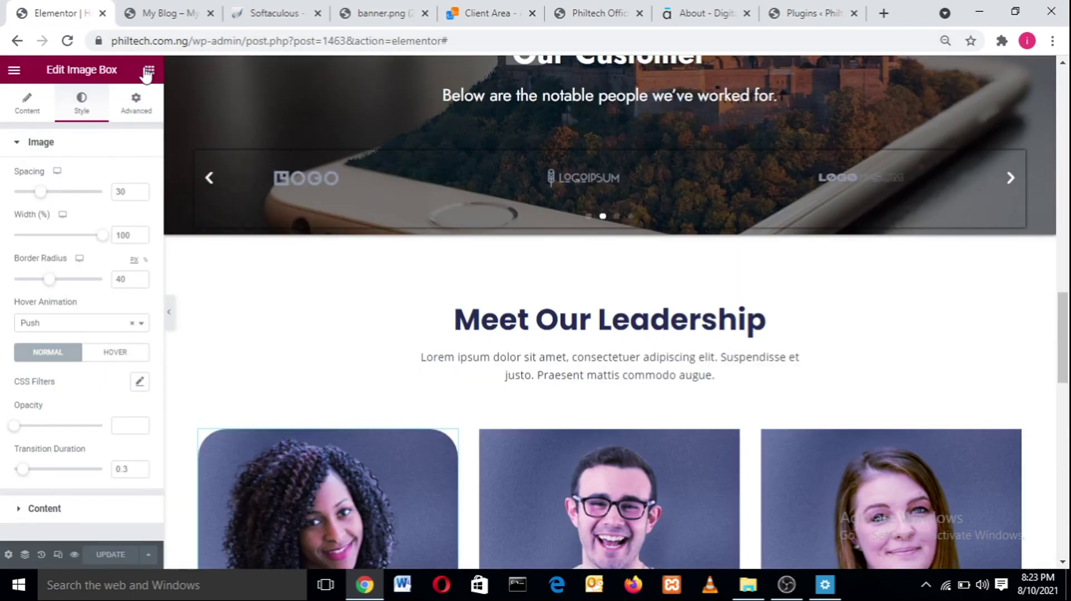
# - Reload the Elementor editor so the Pro widgets load, checking the Plugins list
pyautogui.click(146, 69)
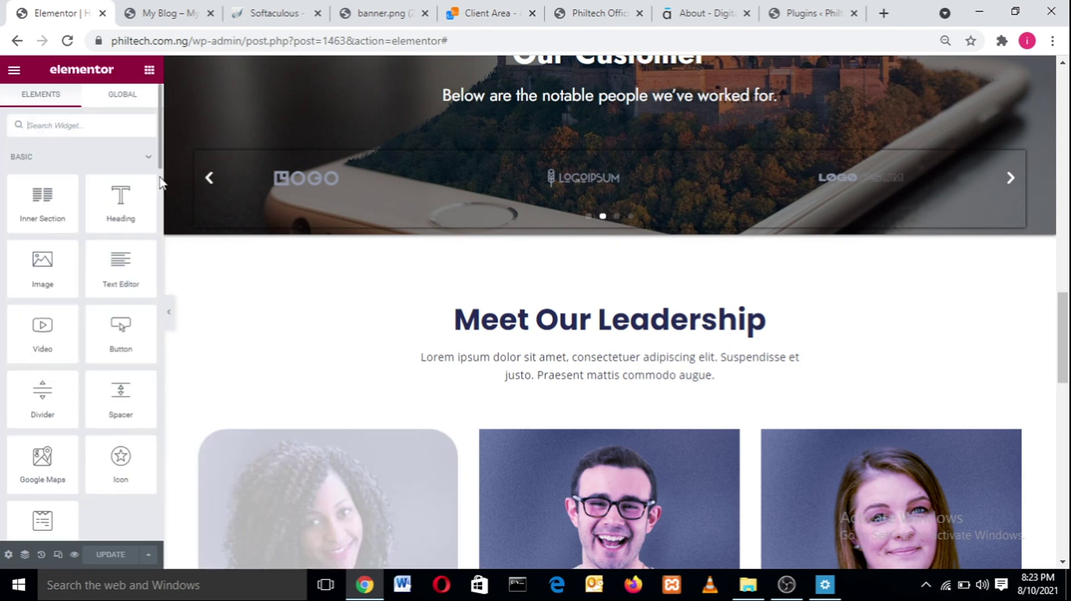
pyautogui.moveTo(161, 146); pyautogui.dragTo(163, 229)
pyautogui.scroll(-2, 163, 229)
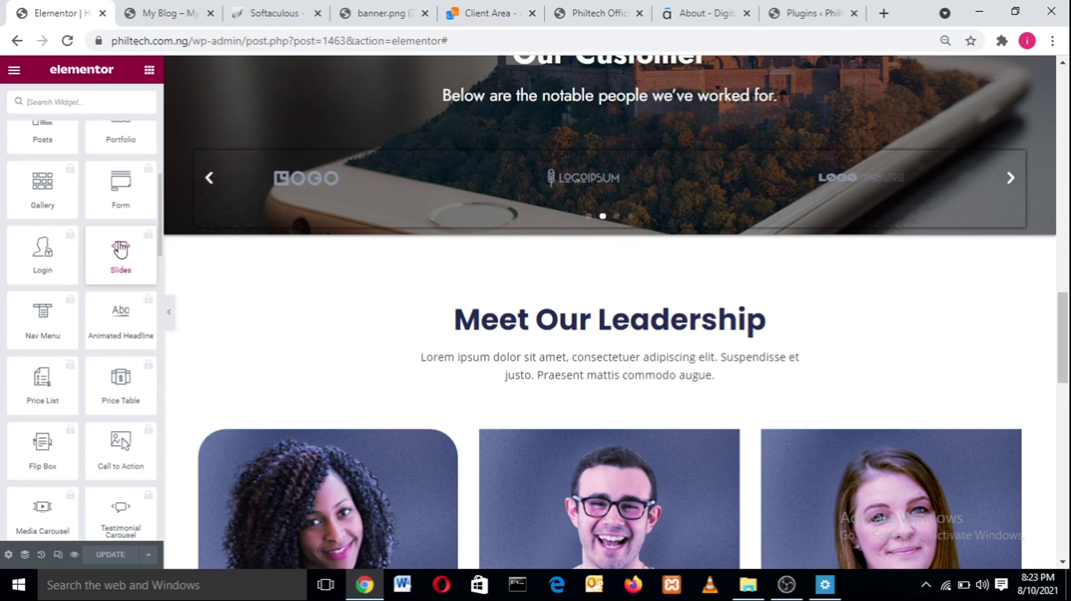
pyautogui.click(68, 43)
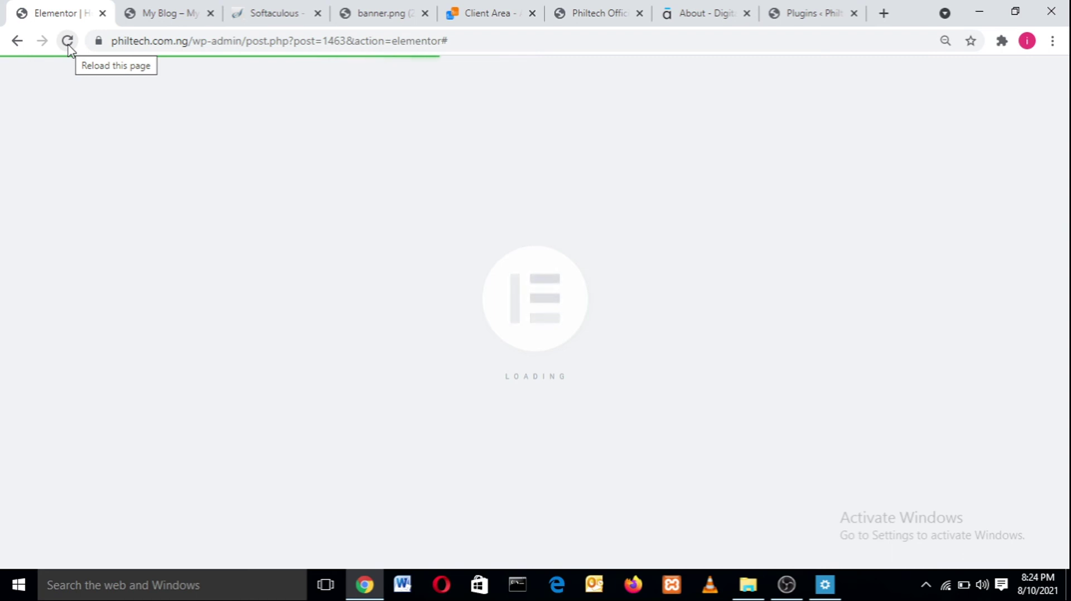
pyautogui.click(159, 12)
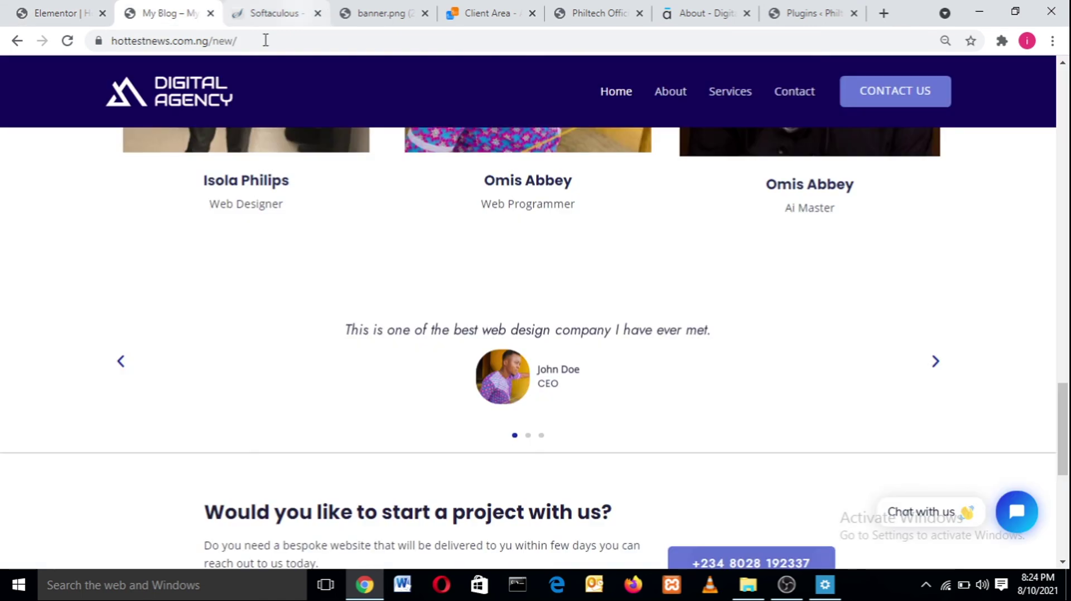
pyautogui.click(802, 12)
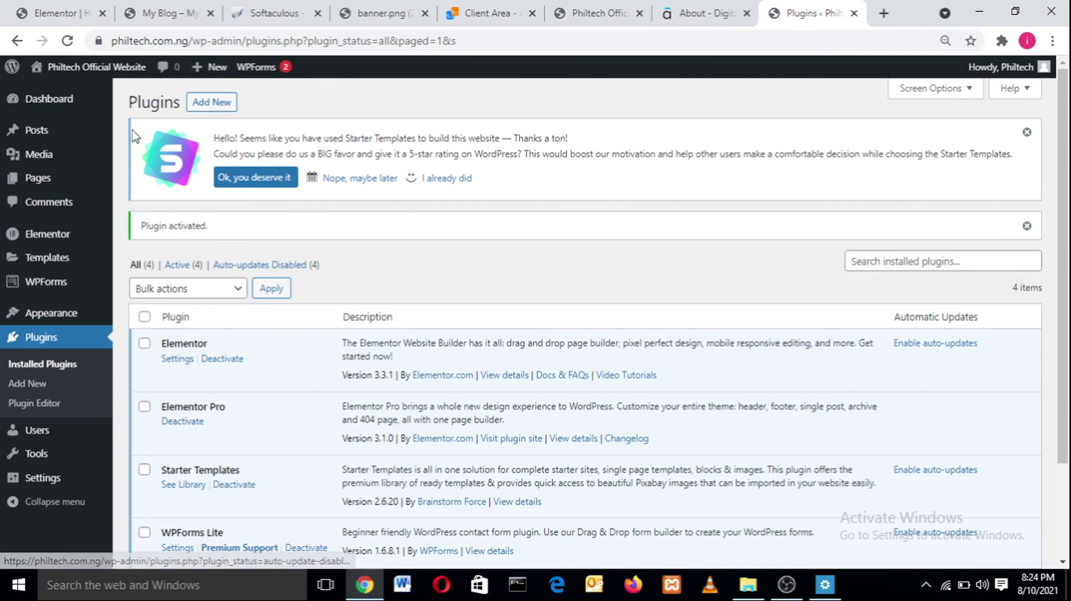
pyautogui.click(39, 4)
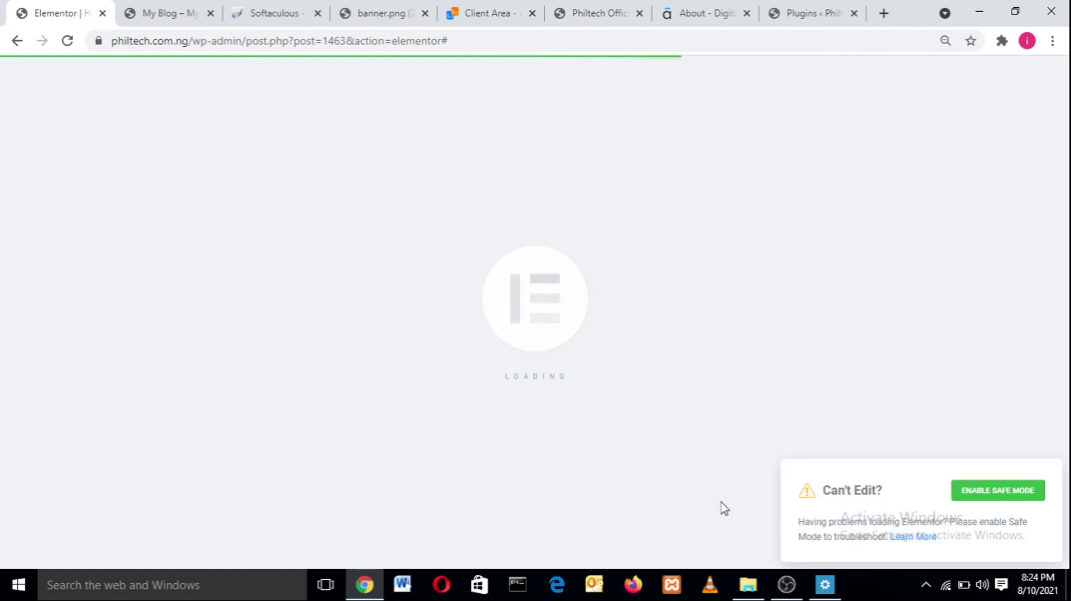
# - Minimize the OBS recording window to reveal the editor
pyautogui.moveTo(795, 583)
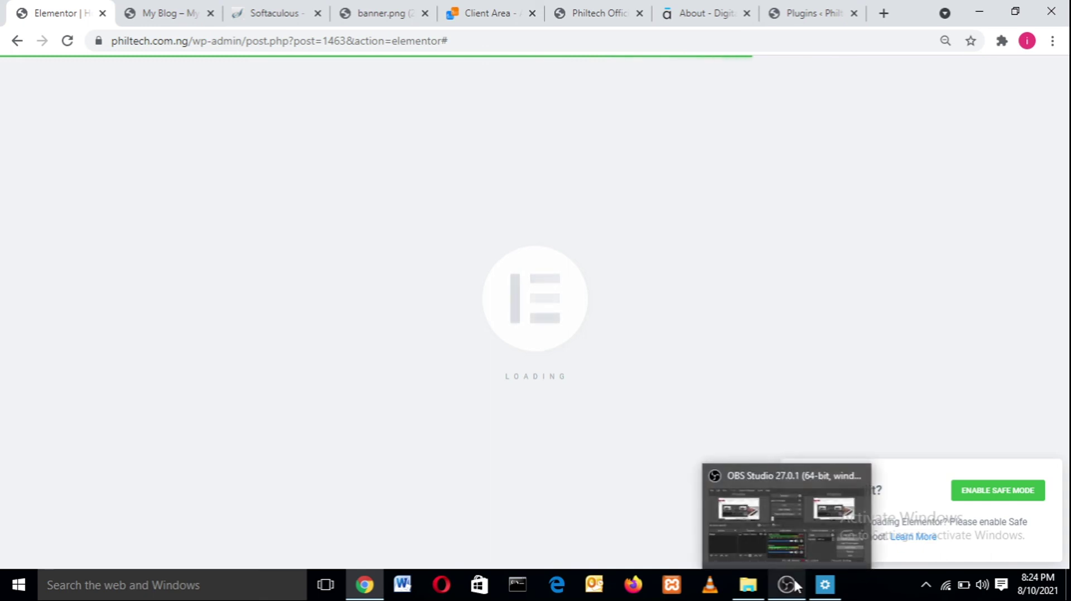
pyautogui.click(794, 581)
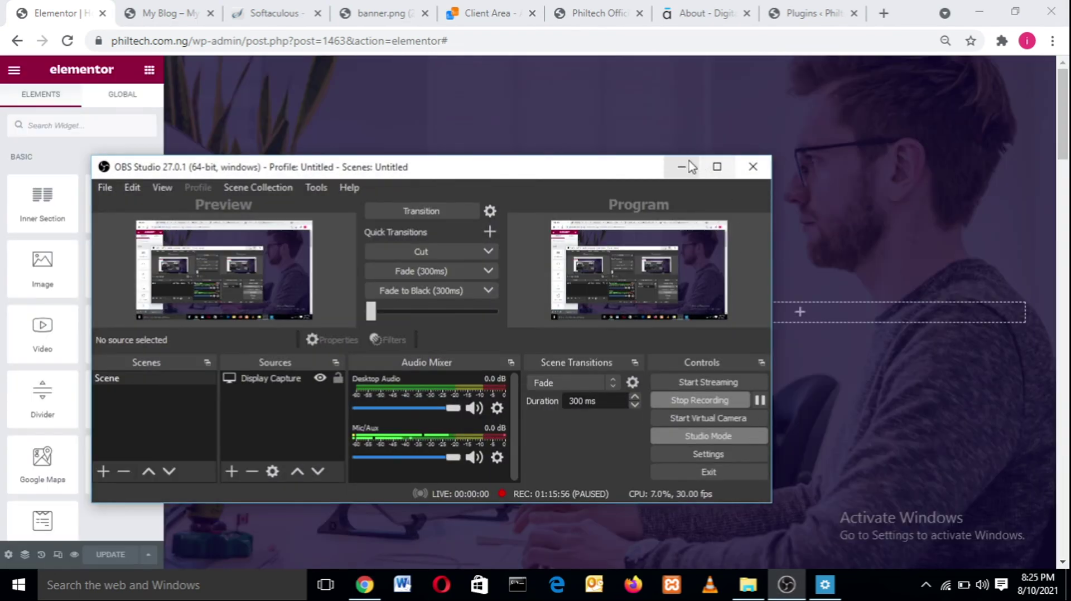
pyautogui.click(681, 166)
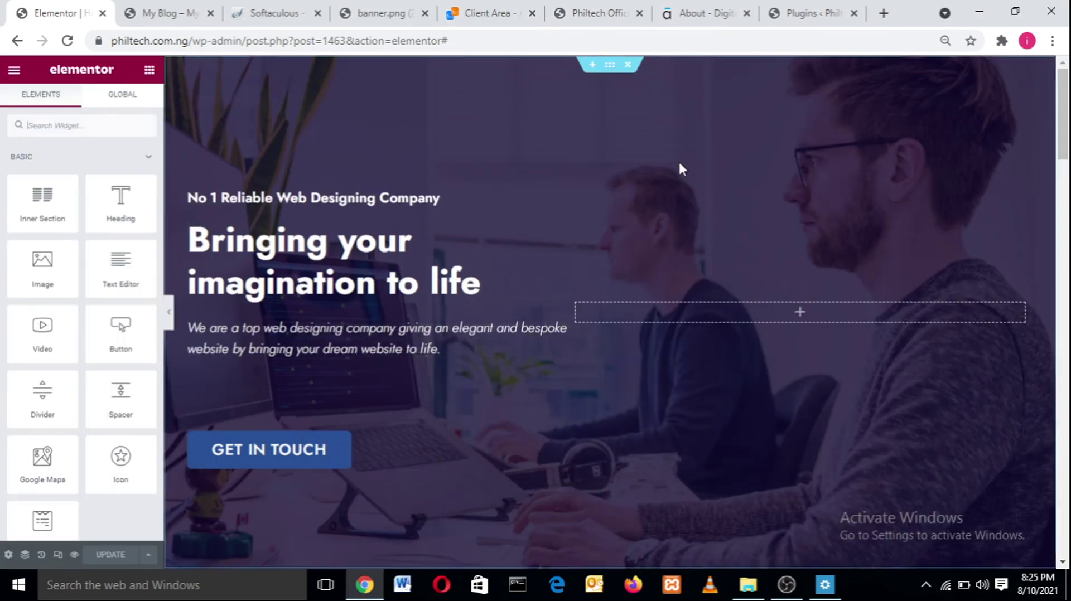
pyautogui.click(786, 584)
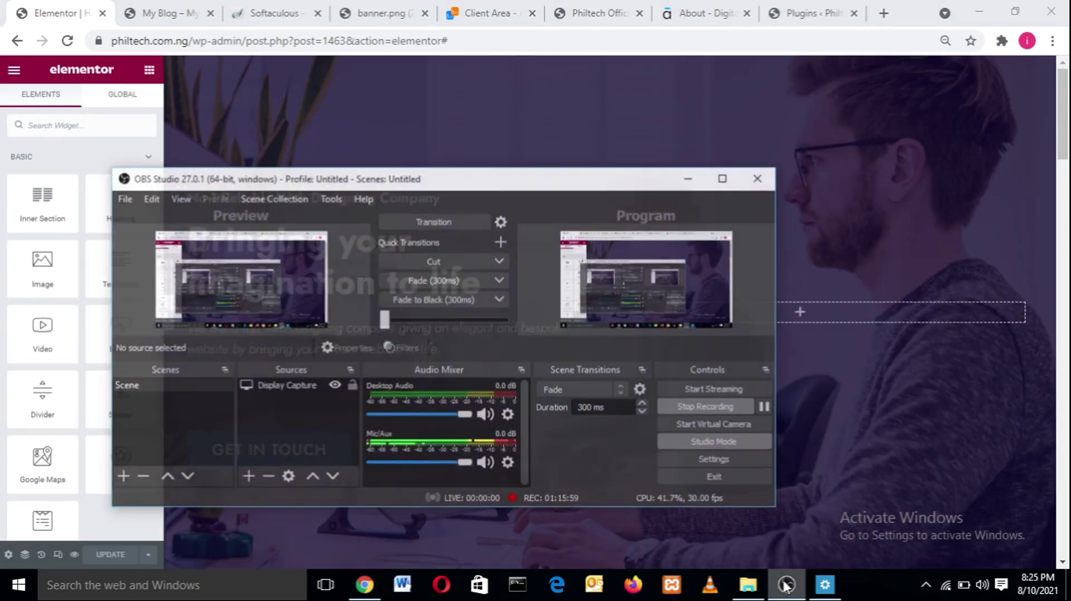
pyautogui.click(786, 584)
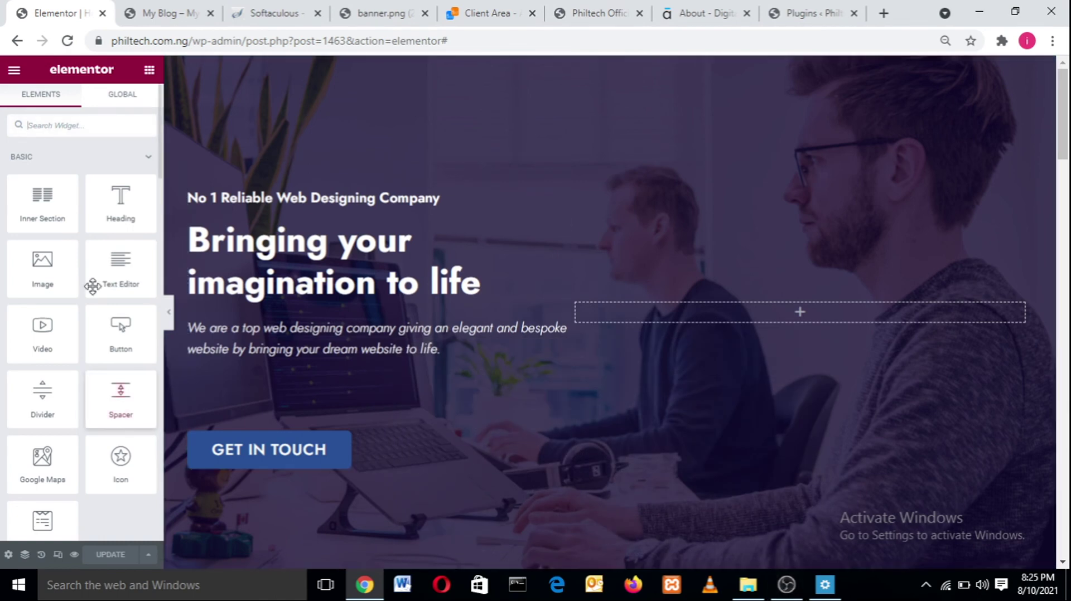
# - Scroll the home page, then view the reference site's testimonial carousel on My Blog
pyautogui.scroll(-10, 158, 155)
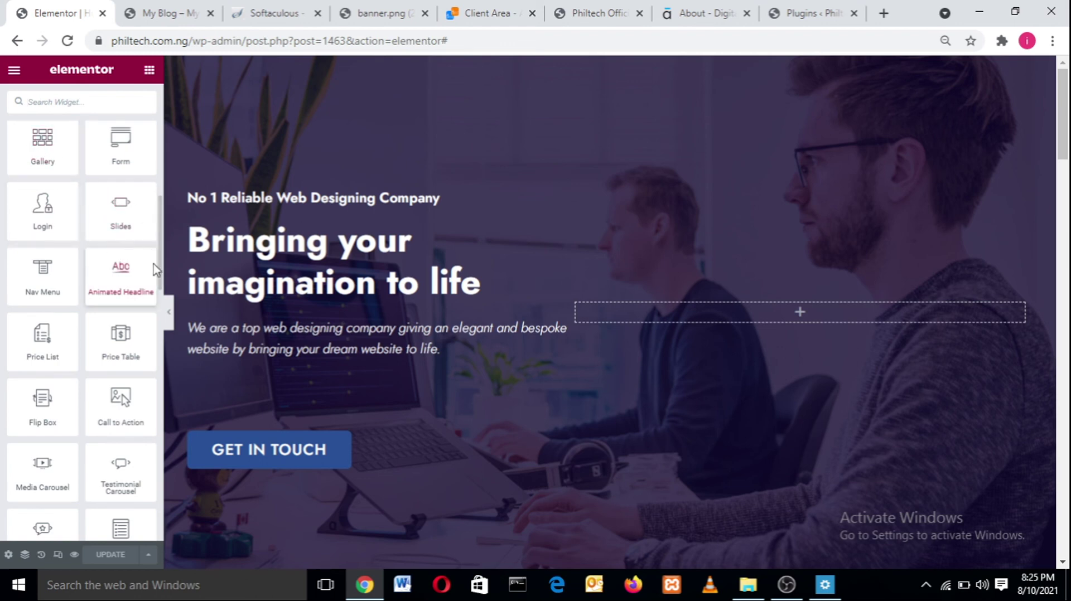
pyautogui.scroll(-3, 158, 282)
pyautogui.scroll(4, 158, 276)
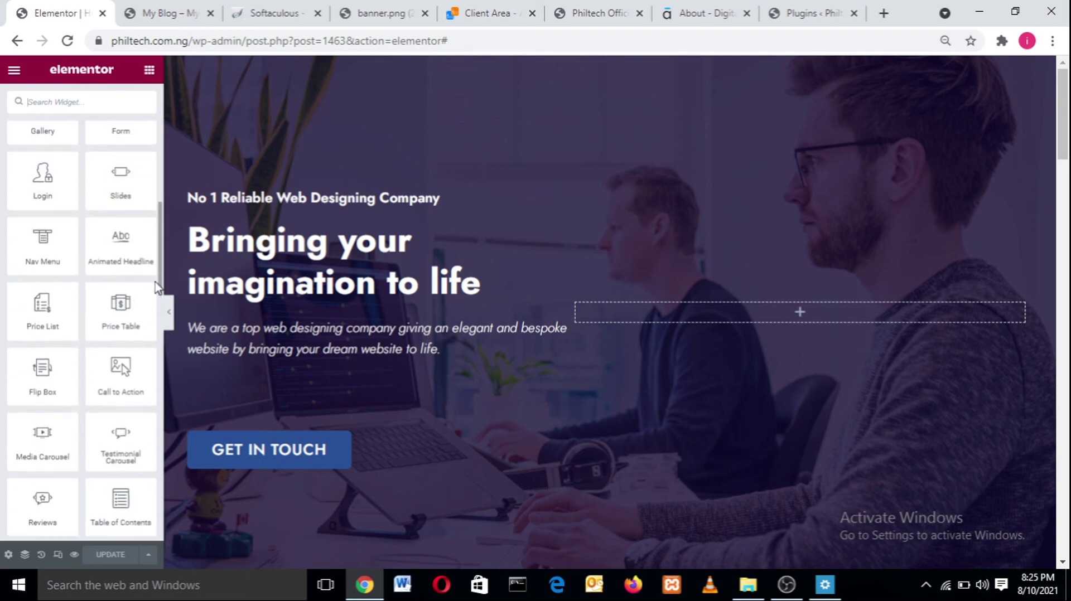
pyautogui.scroll(3, 156, 246)
pyautogui.scroll(-3, 156, 246)
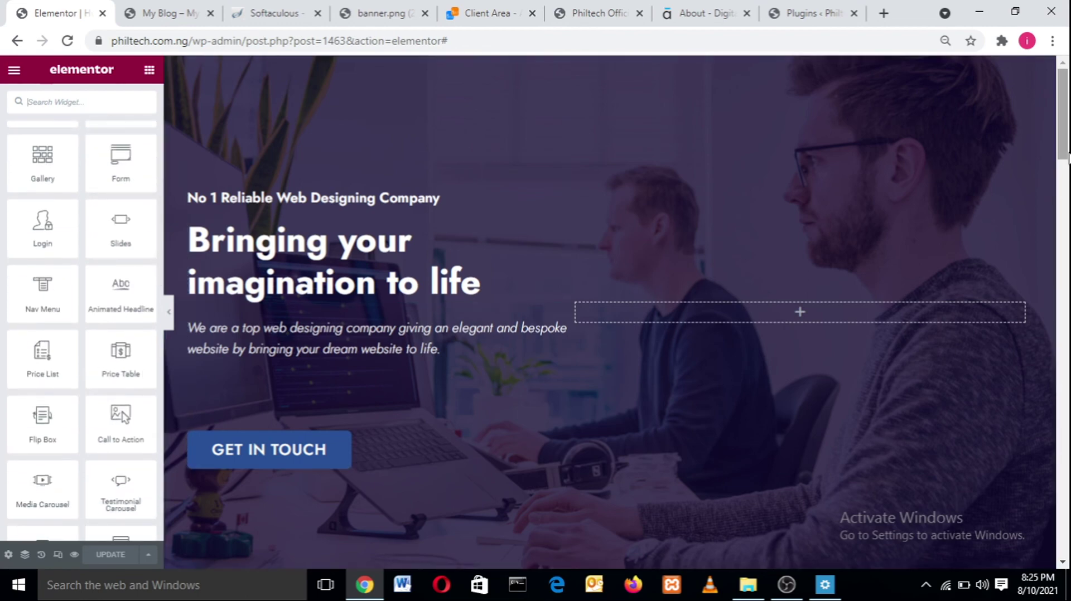
pyautogui.moveTo(1063, 164); pyautogui.dragTo(1068, 436)
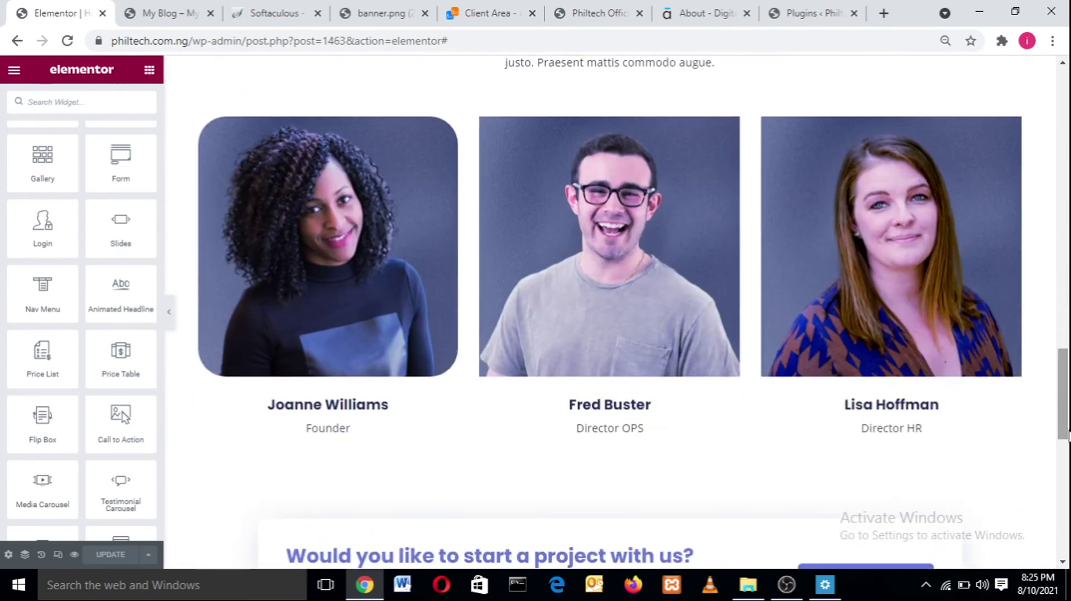
pyautogui.click(136, 4)
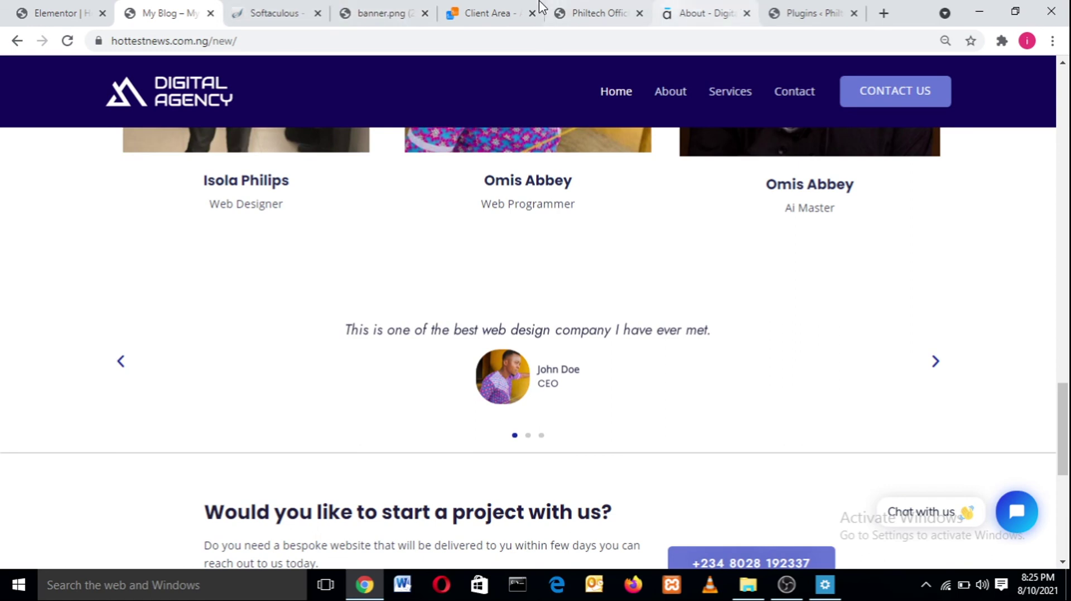
# - Insert a single-column section above the 'Would you like to start a project with us?' call-to-action
pyautogui.click(56, 13)
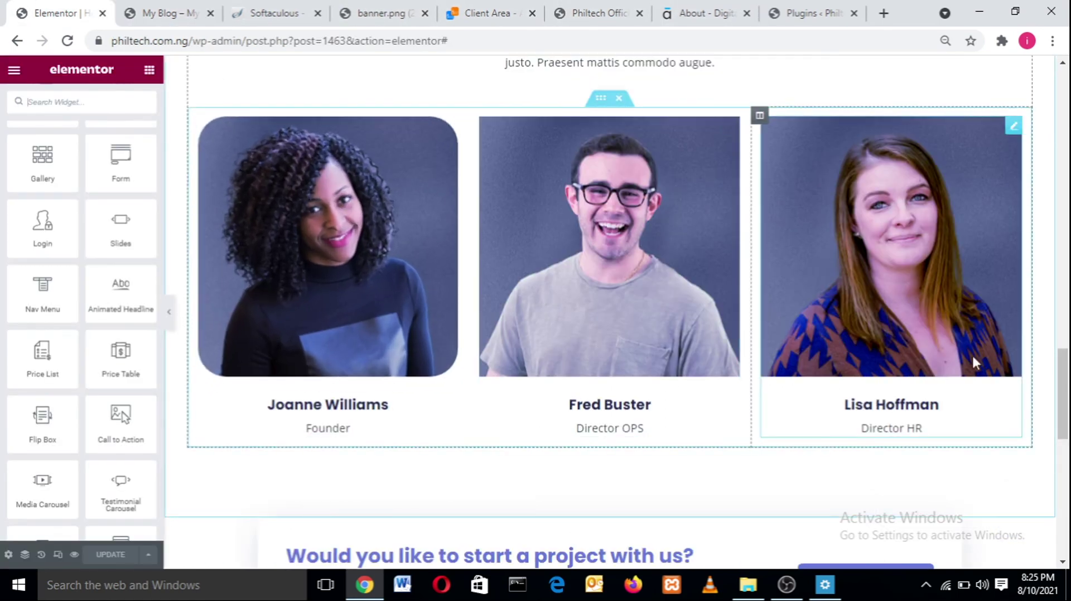
pyautogui.scroll(-2, 973, 360)
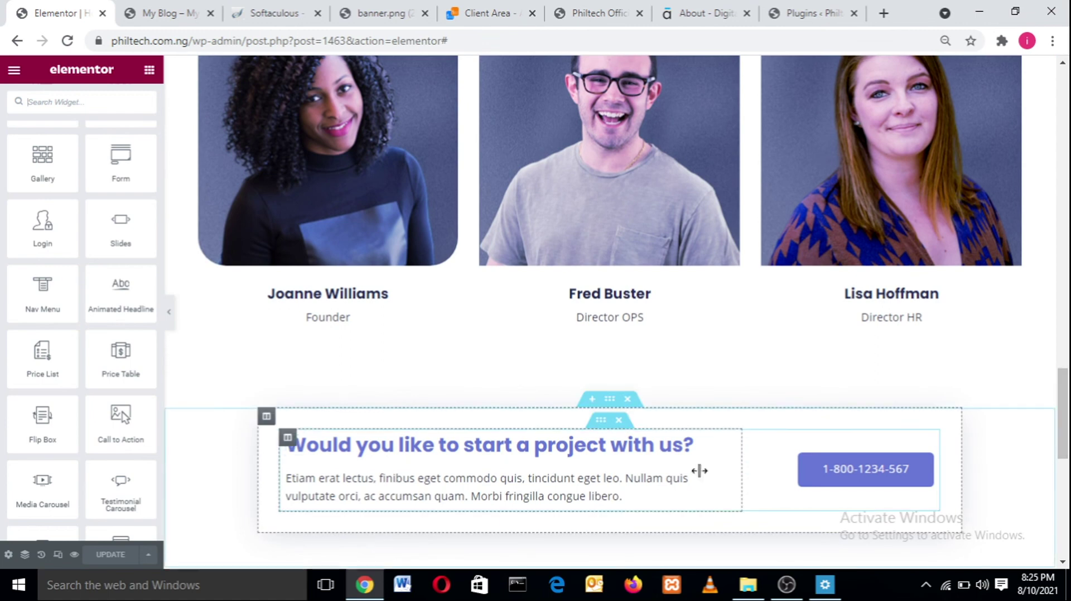
pyautogui.click(591, 400)
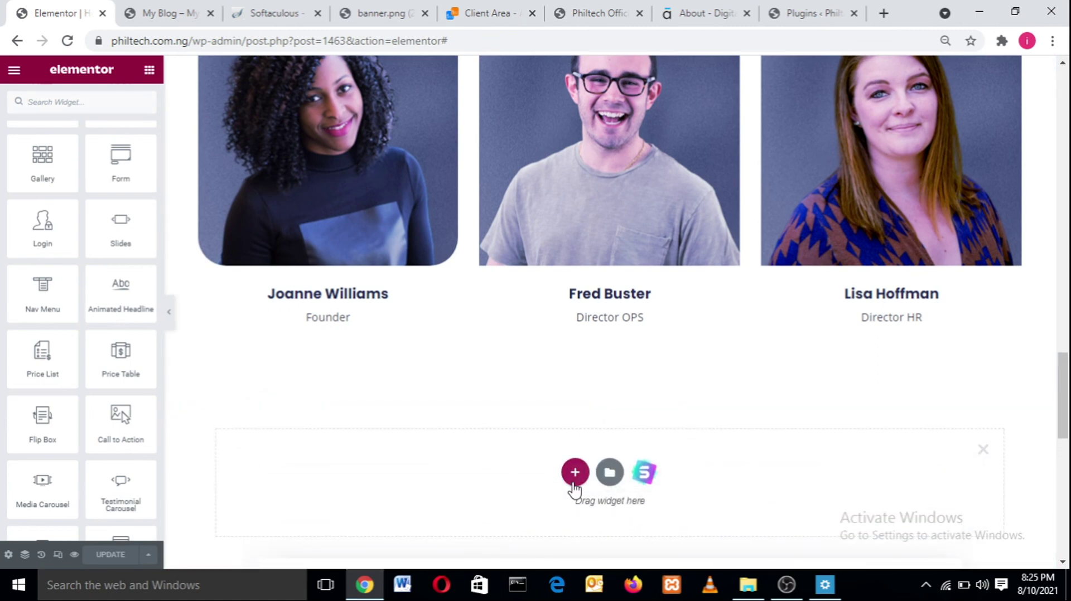
pyautogui.click(575, 474)
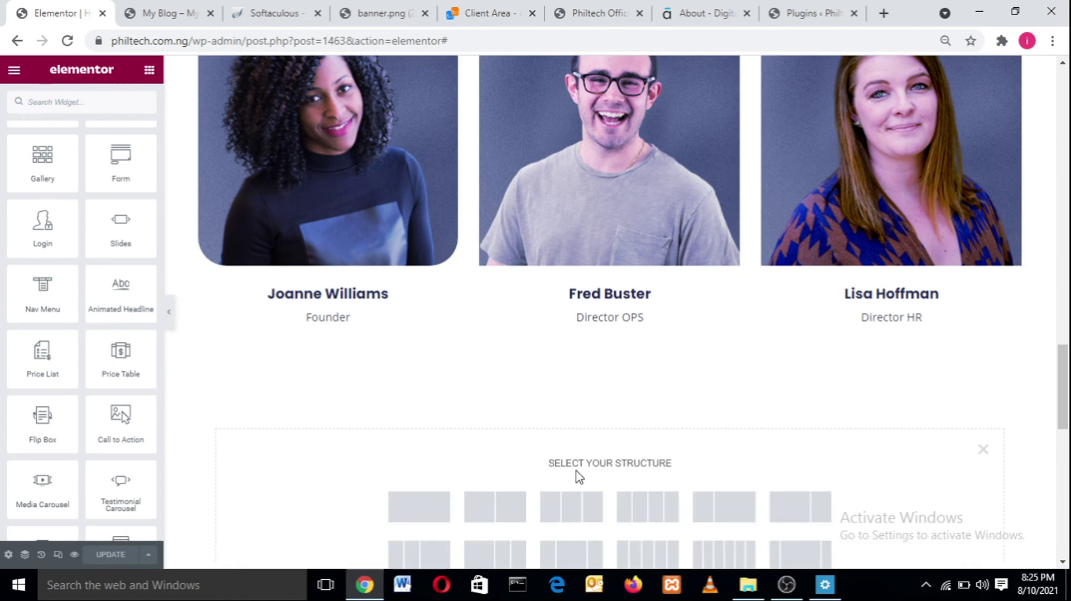
pyautogui.click(412, 502)
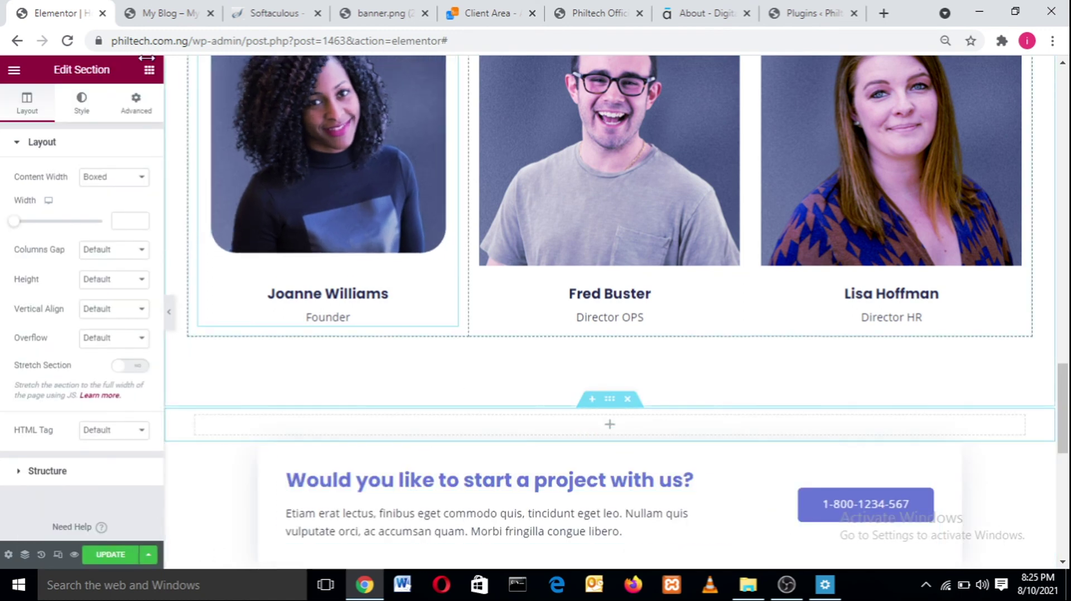
pyautogui.click(185, 9)
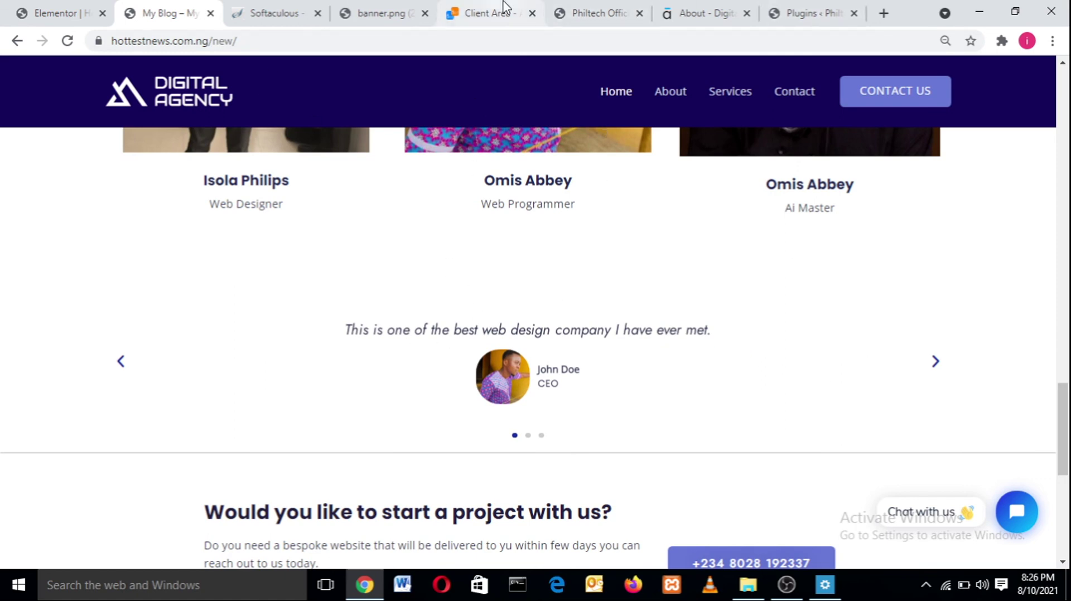
pyautogui.click(40, 12)
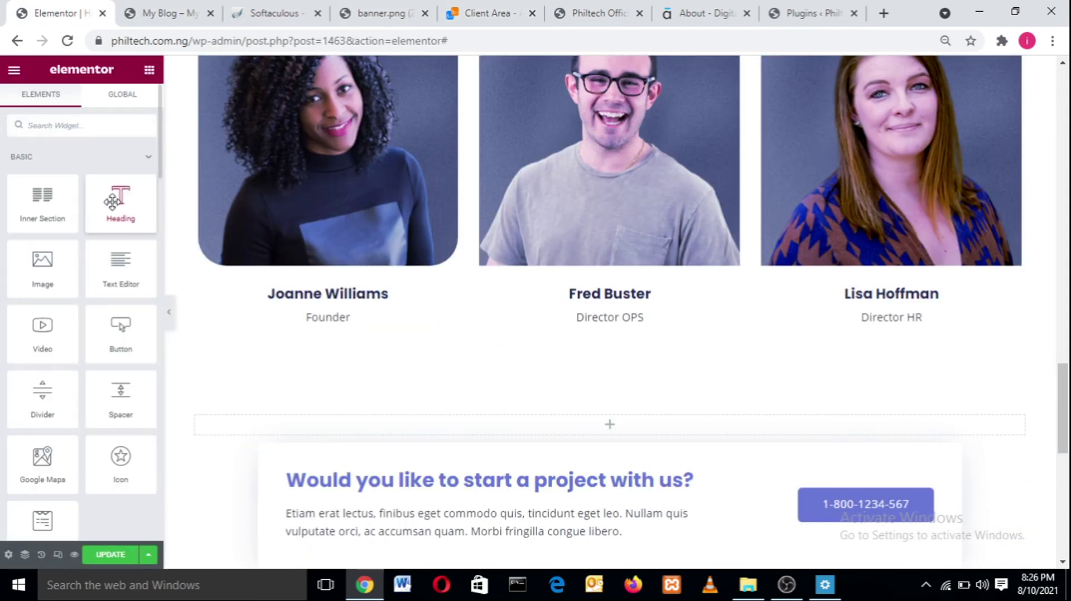
# - Add a centred heading reading 'Client Testimonies' to the new section
pyautogui.moveTo(119, 202); pyautogui.dragTo(454, 430)
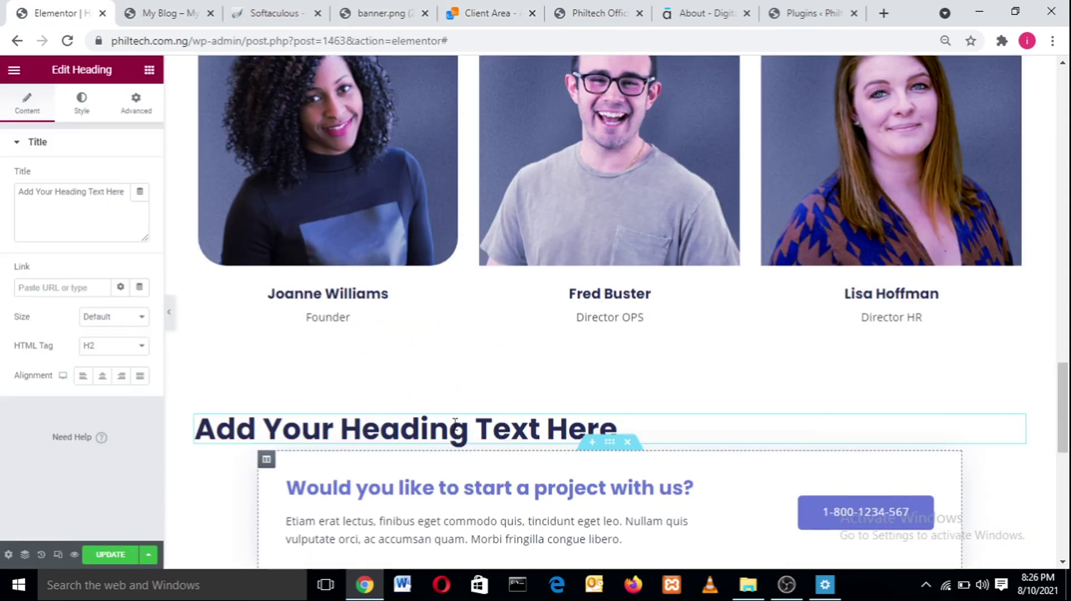
pyautogui.moveTo(122, 186); pyautogui.dragTo(4, 180)
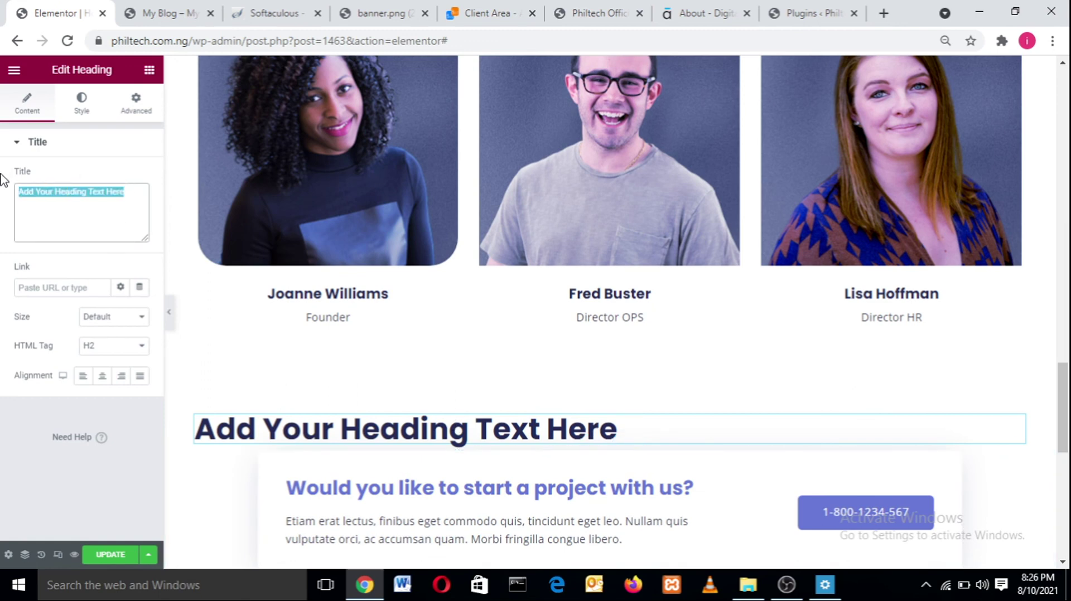
pyautogui.write('Tes')
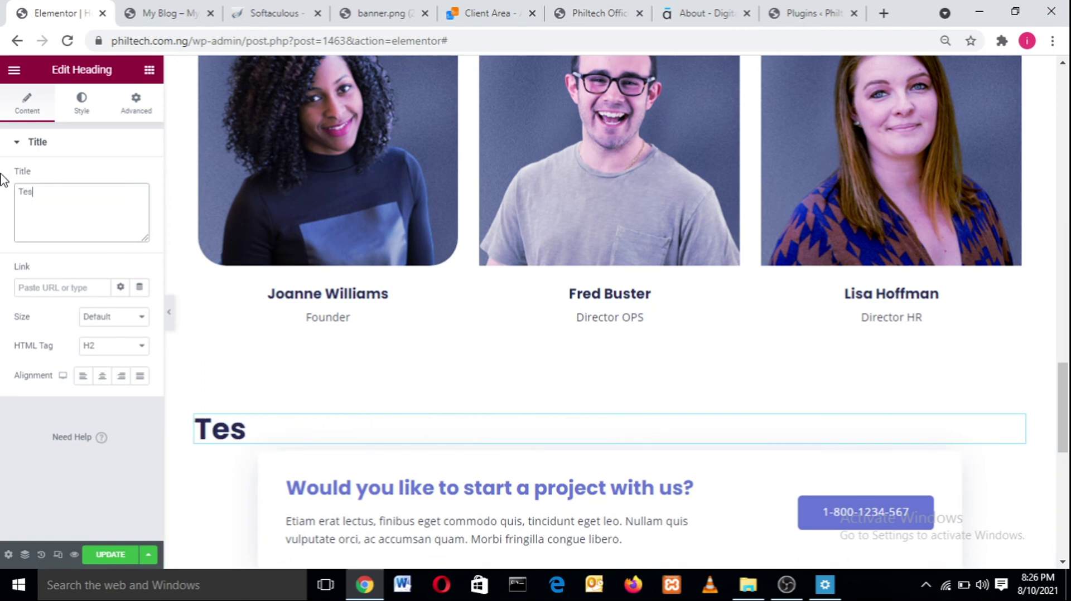
pyautogui.write('tim')
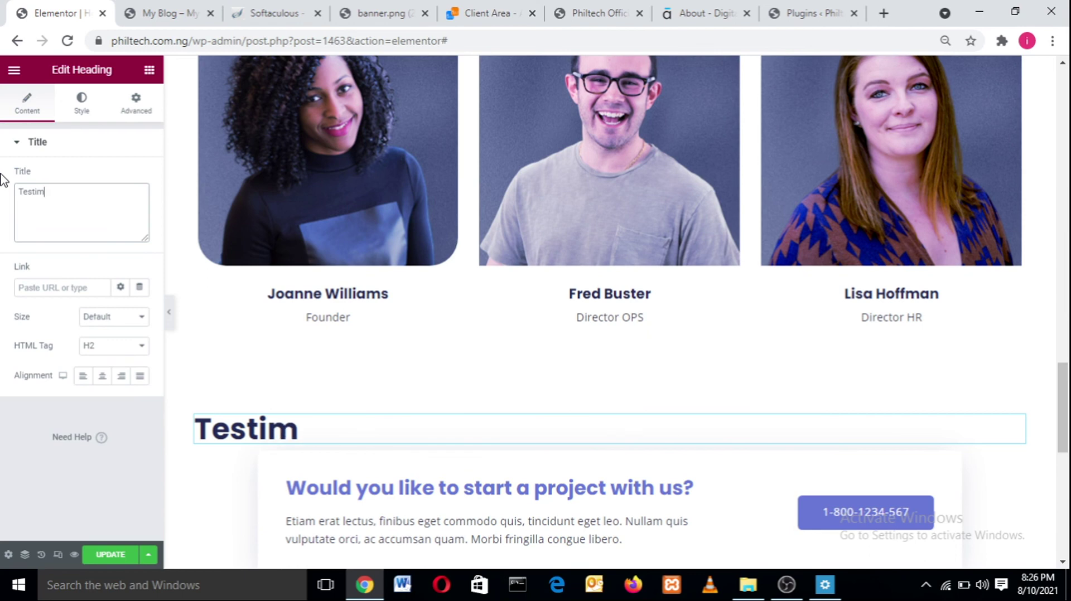
pyautogui.write('onial')
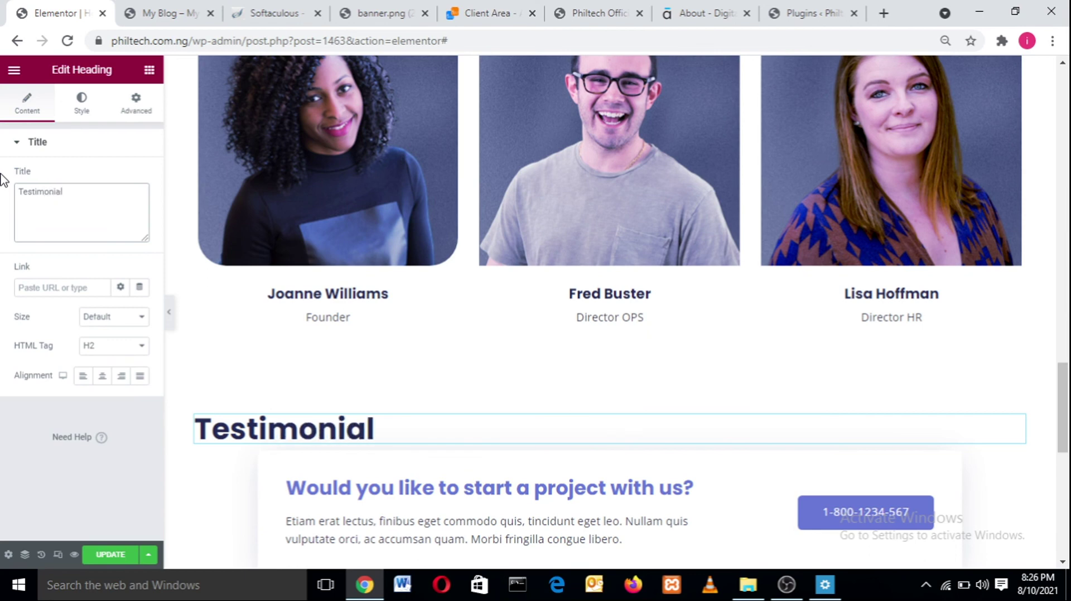
pyautogui.press('BackSpace')
pyautogui.press('BackSpace')
pyautogui.press('BackSpace')
pyautogui.press('BackSpace')
pyautogui.press('BackSpace')
pyautogui.press('BackSpace')
pyautogui.press('BackSpace')
pyautogui.press('BackSpace')
pyautogui.press('BackSpace')
pyautogui.press('BackSpace')
pyautogui.press('BackSpace')
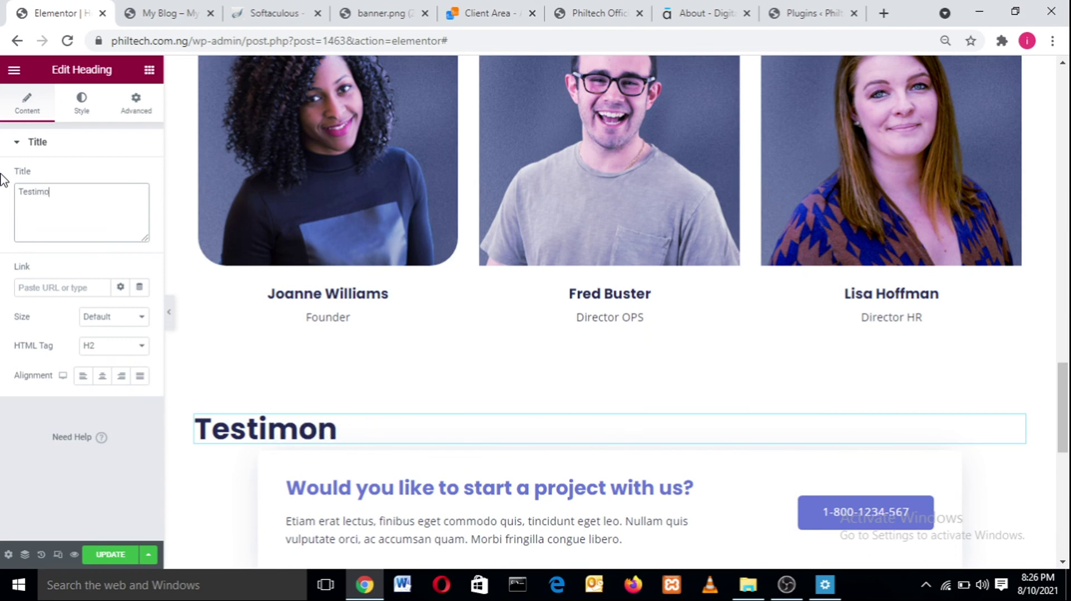
pyautogui.write('C')
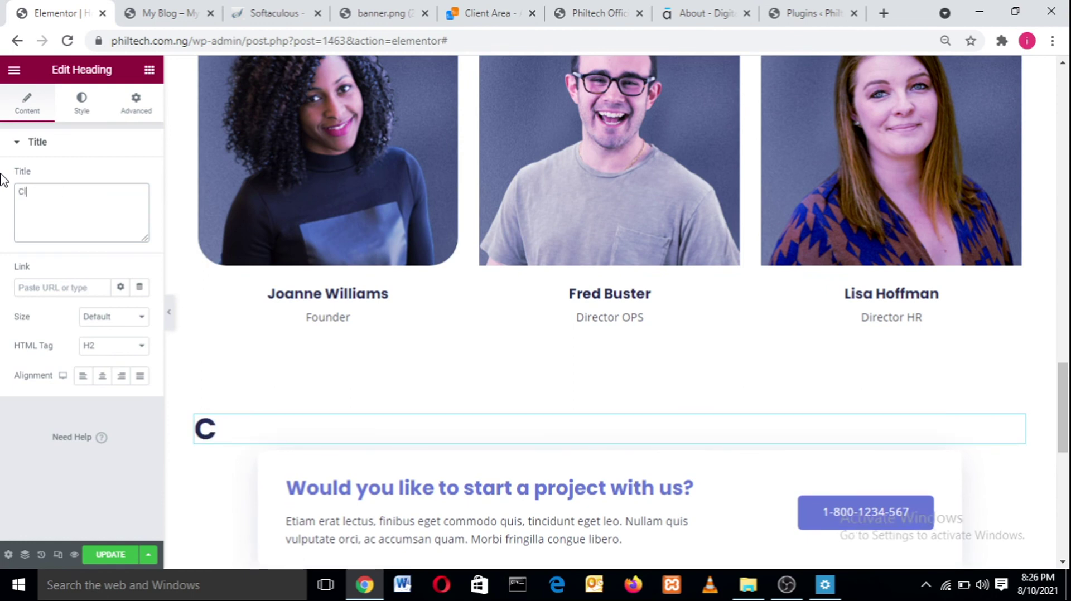
pyautogui.write('lient')
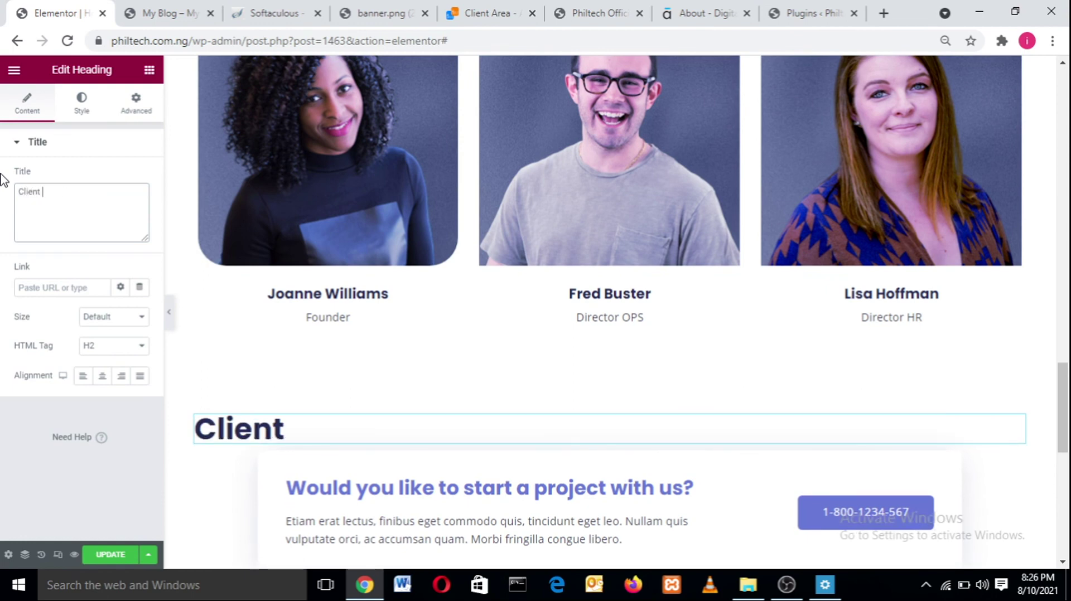
pyautogui.write(' Testimonies')
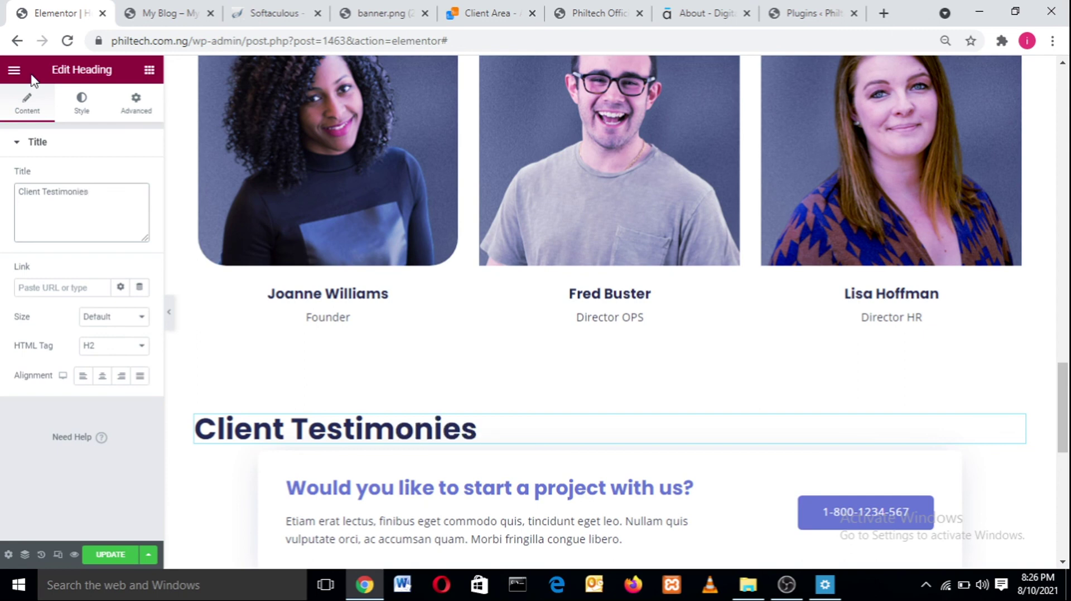
pyautogui.click(102, 375)
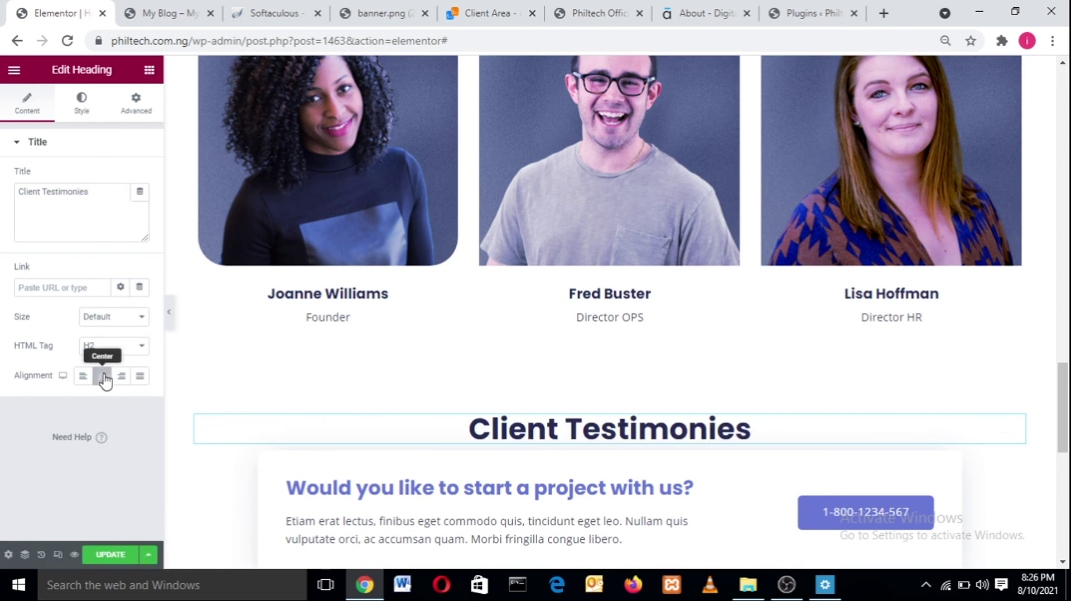
# - Set the heading's typography font family to Jost
pyautogui.click(85, 108)
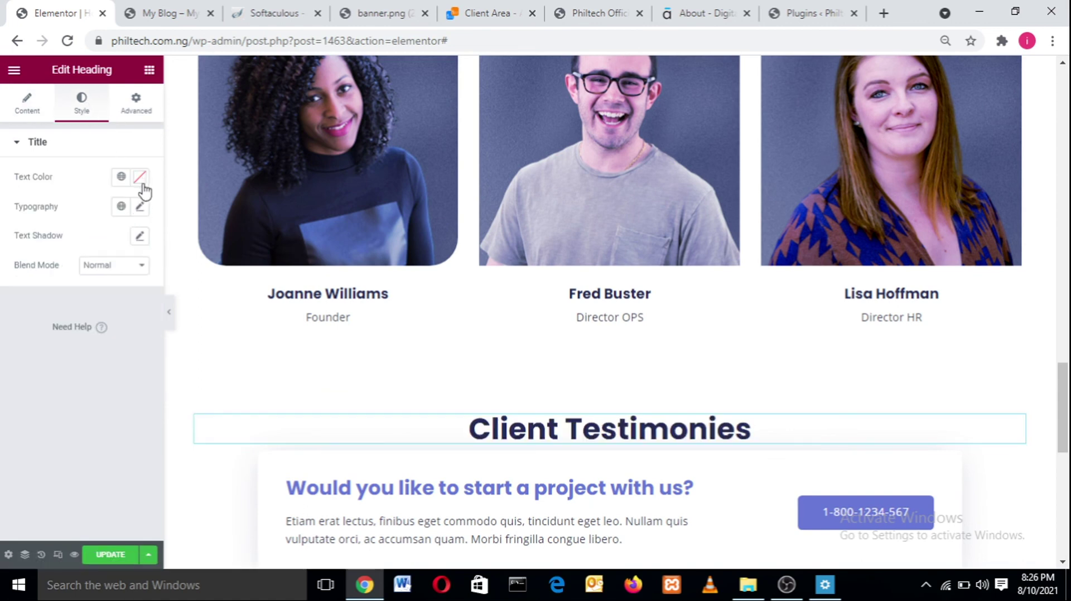
pyautogui.click(141, 208)
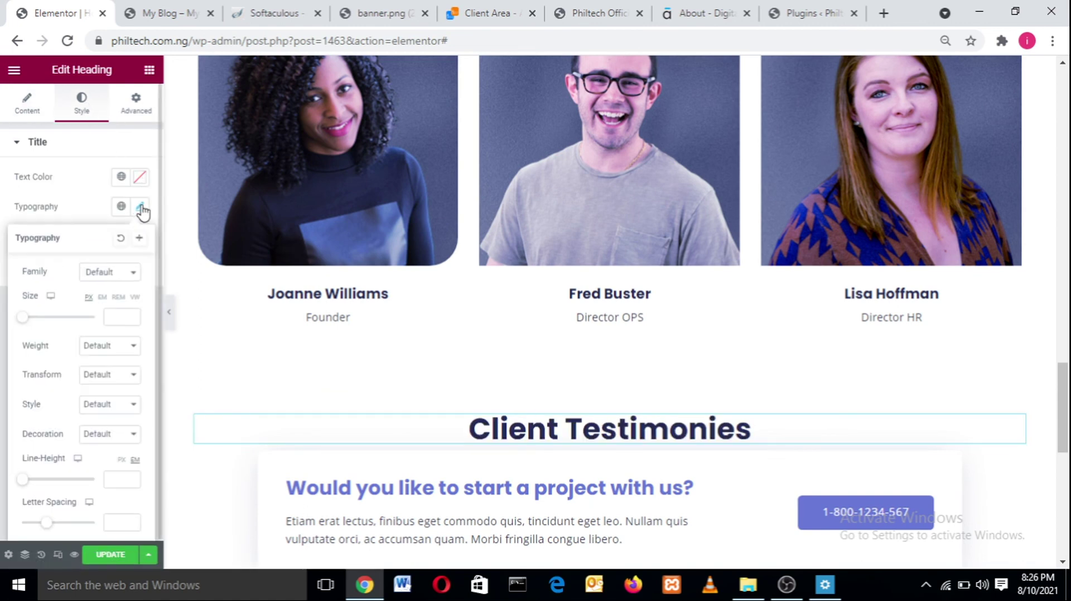
pyautogui.click(109, 278)
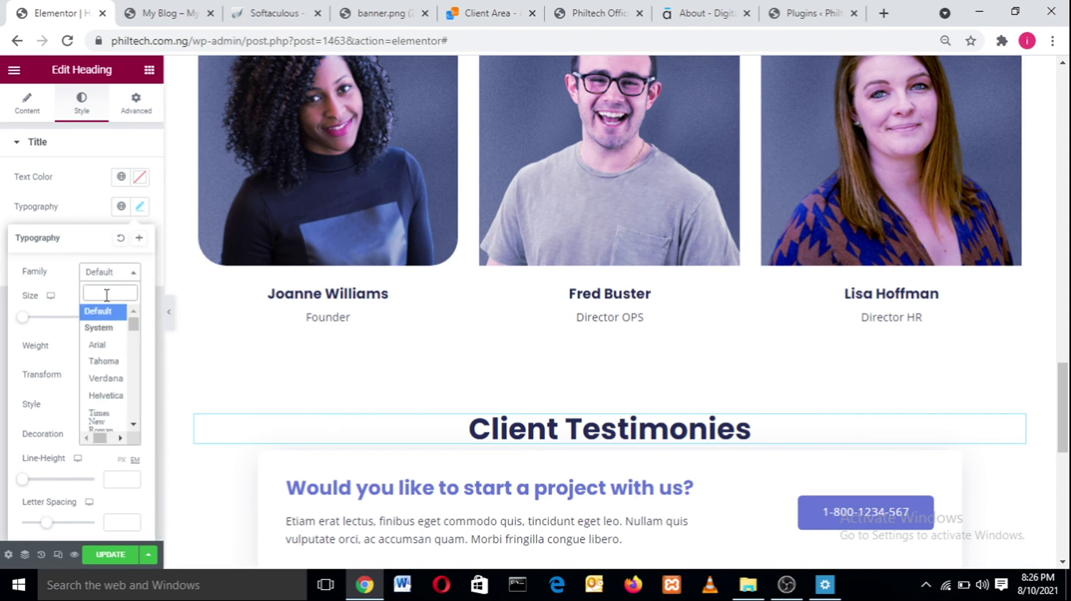
pyautogui.write('jost')
pyautogui.press('Return')
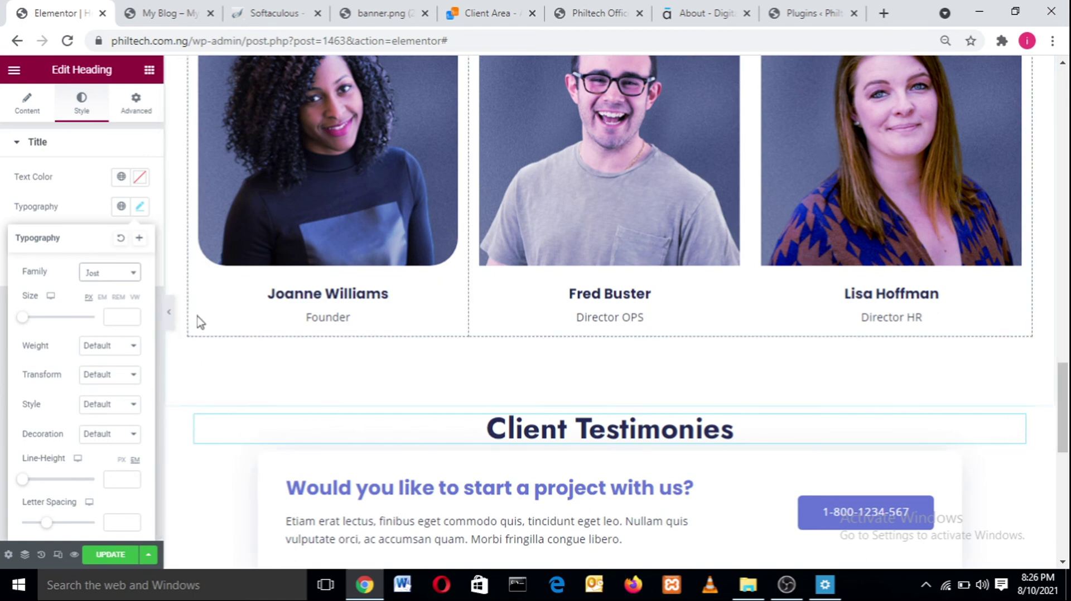
pyautogui.click(149, 70)
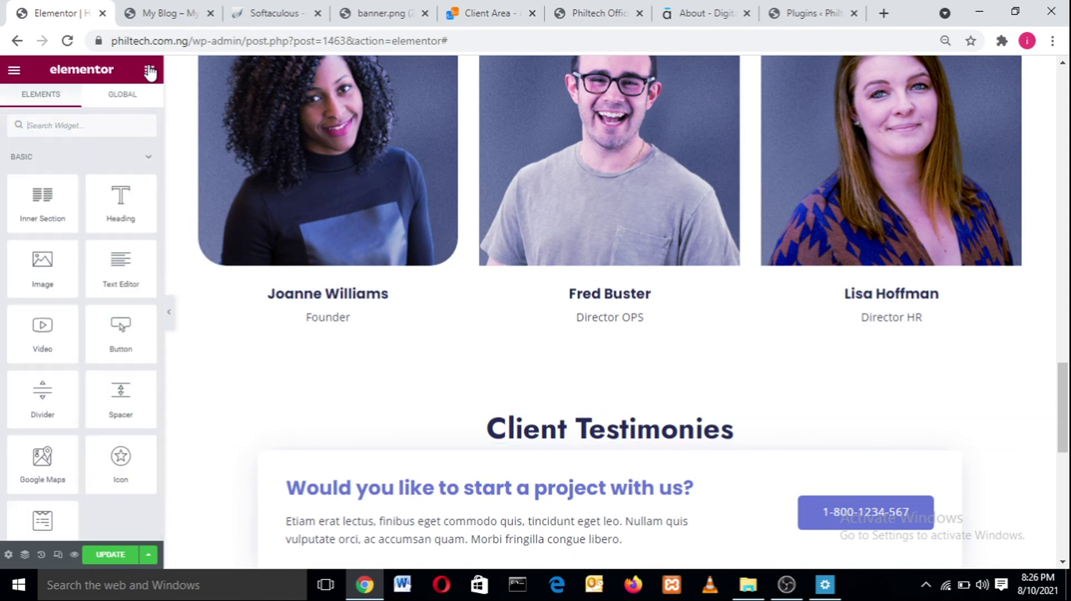
# - Add a Text Editor under the heading reading 'Here are few testimonies from some of our notable clients.'
pyautogui.moveTo(120, 268); pyautogui.dragTo(523, 446)
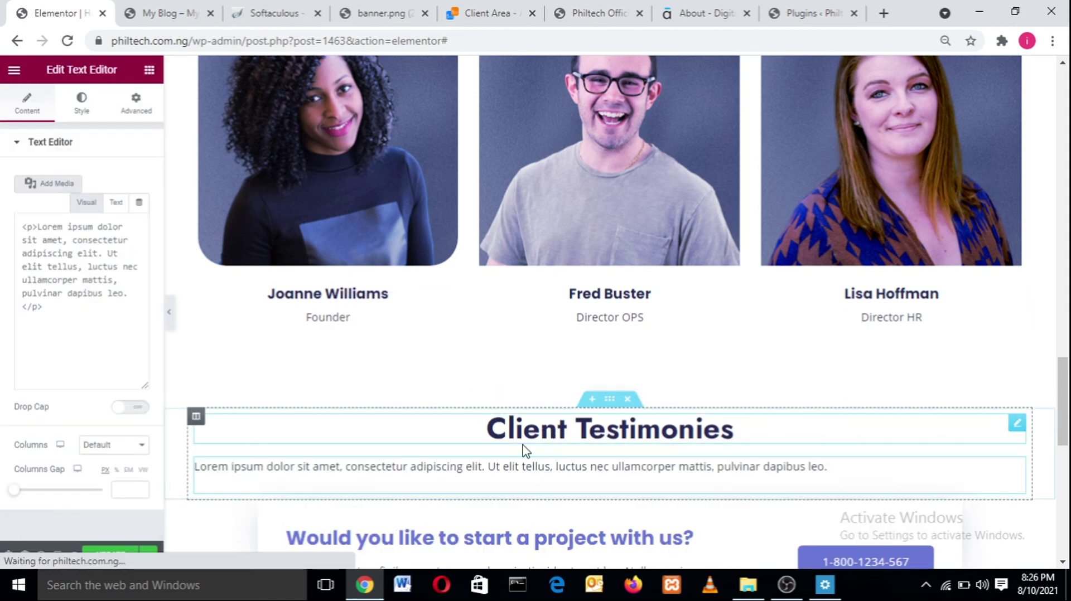
pyautogui.moveTo(127, 403); pyautogui.dragTo(10, 295)
pyautogui.write('He')
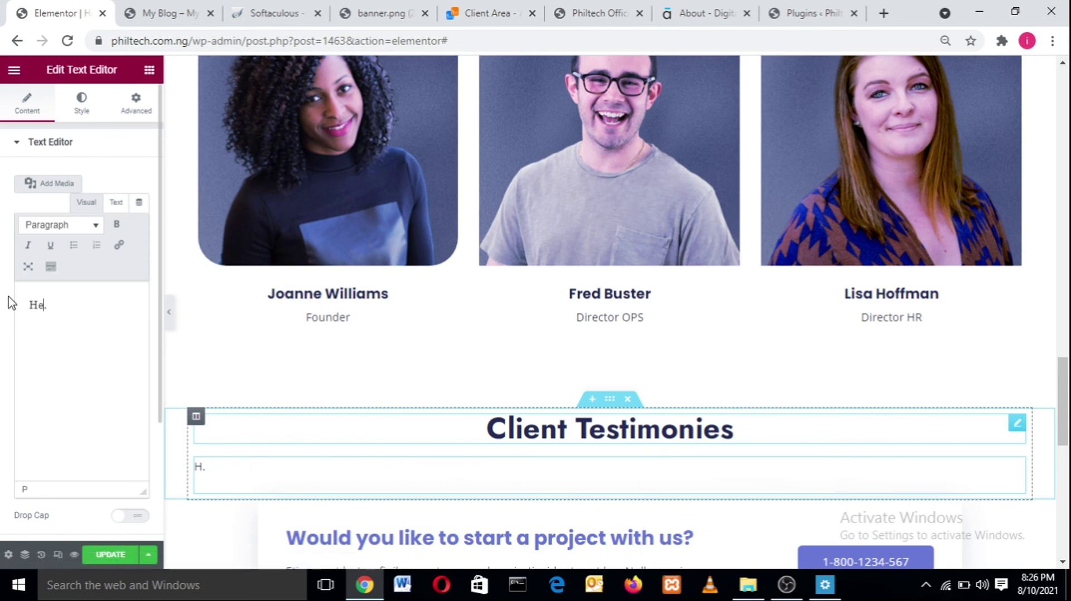
pyautogui.write('re. are few testimo')
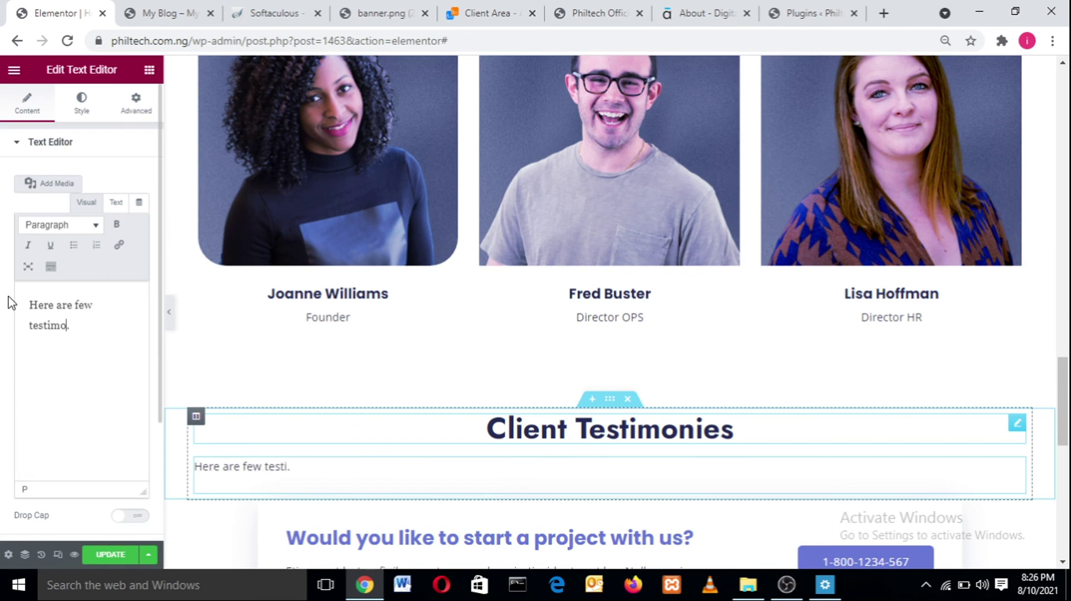
pyautogui.write('nies fro')
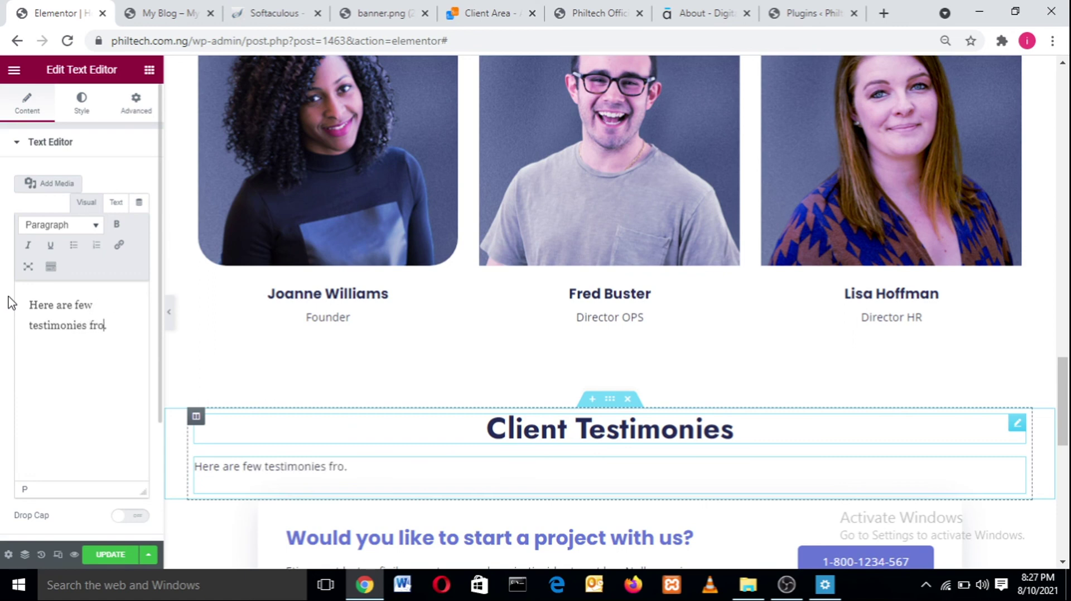
pyautogui.write('m some of our notable clients.')
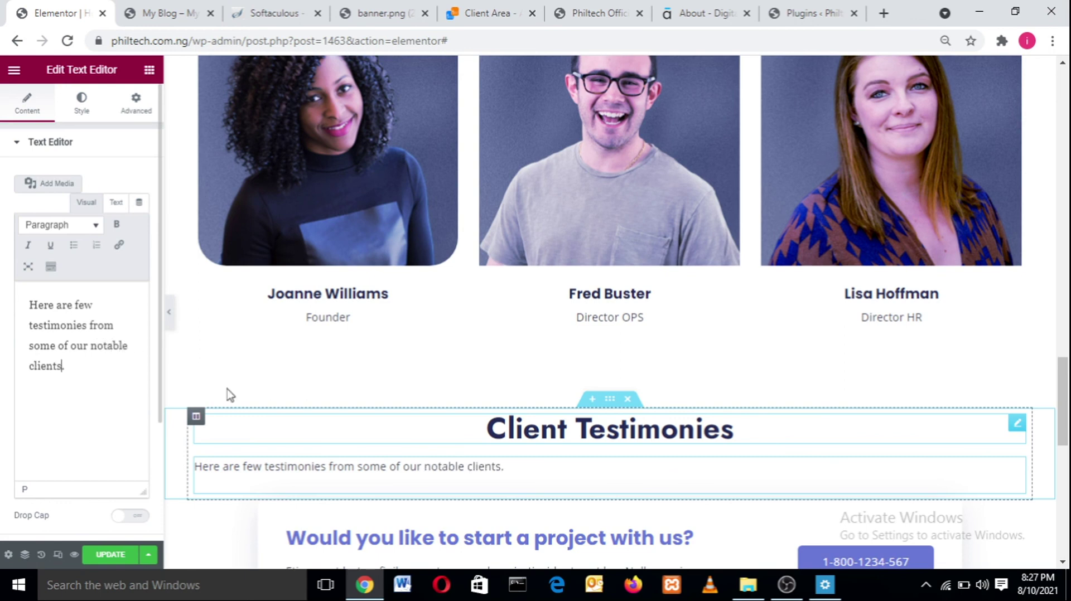
# - Style the paragraph centred, in Jost font at size 22
pyautogui.click(78, 108)
pyautogui.click(102, 178)
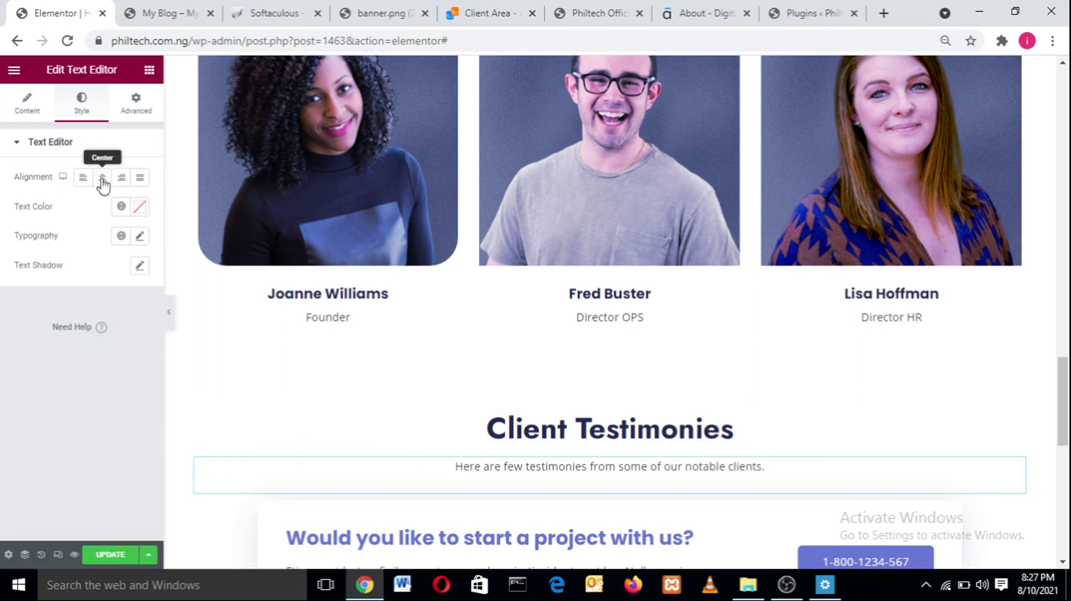
pyautogui.click(140, 236)
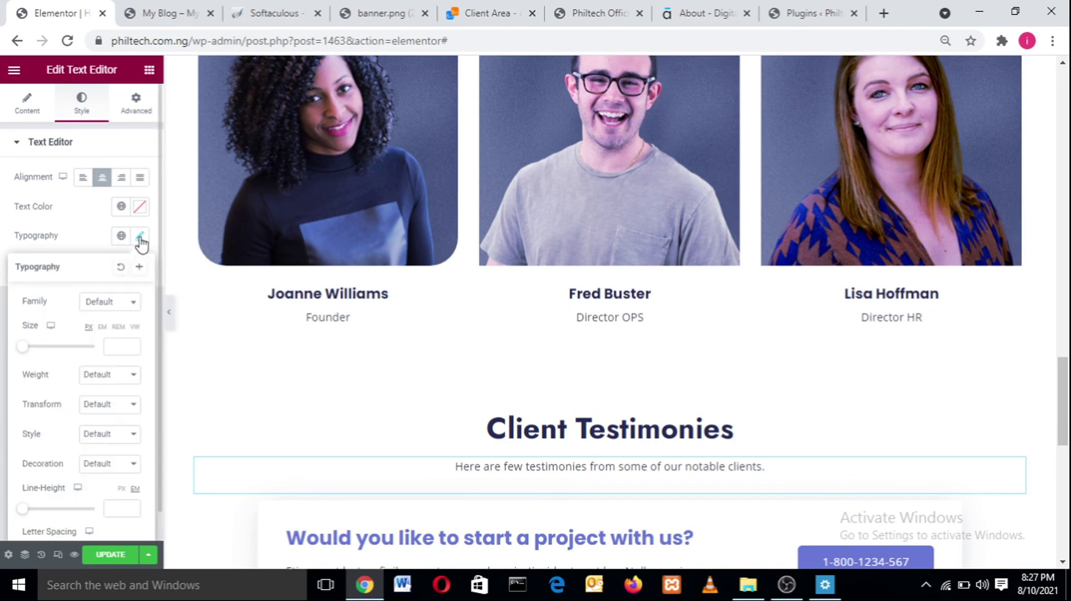
pyautogui.click(115, 306)
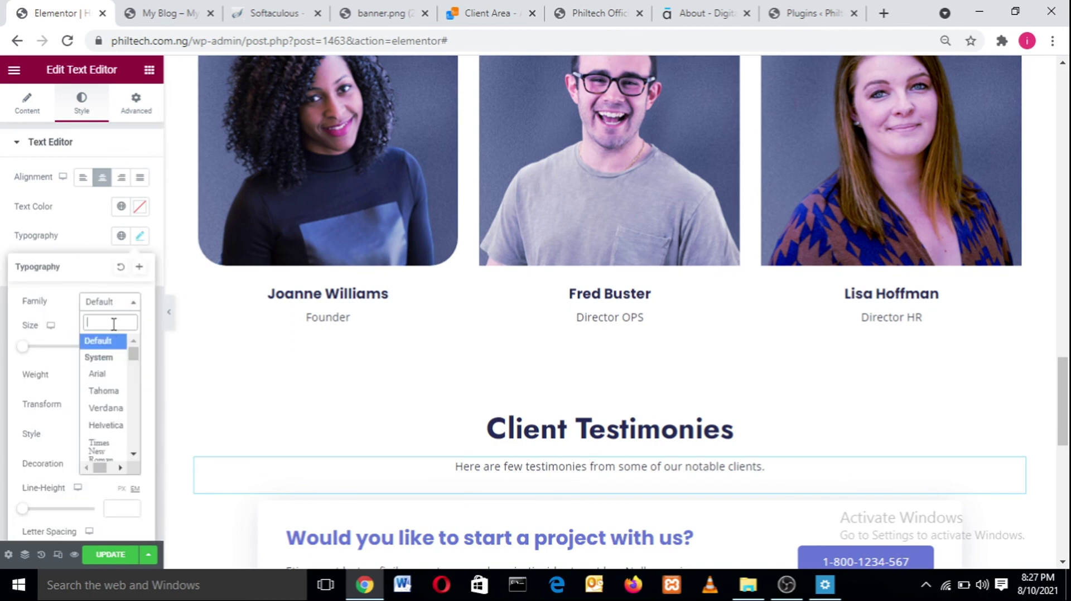
pyautogui.write('jost')
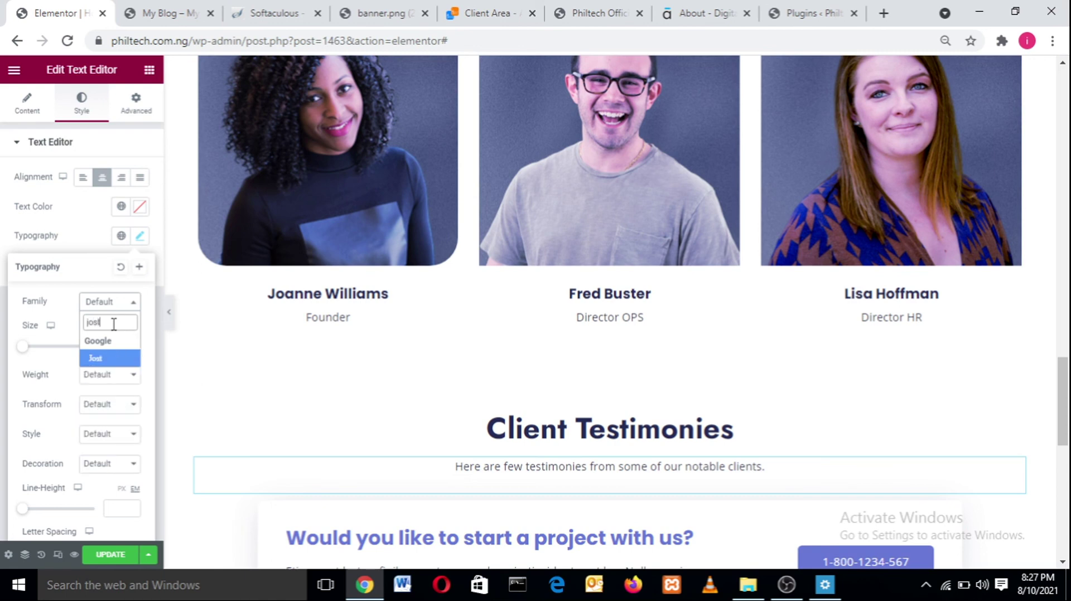
pyautogui.press('Return')
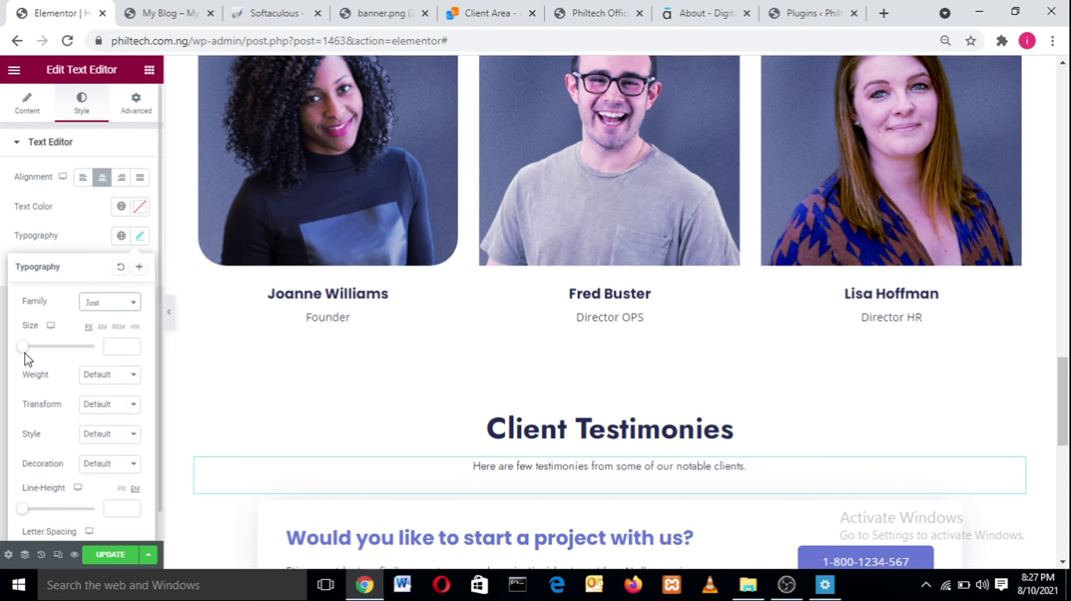
pyautogui.moveTo(22, 346); pyautogui.dragTo(30, 350)
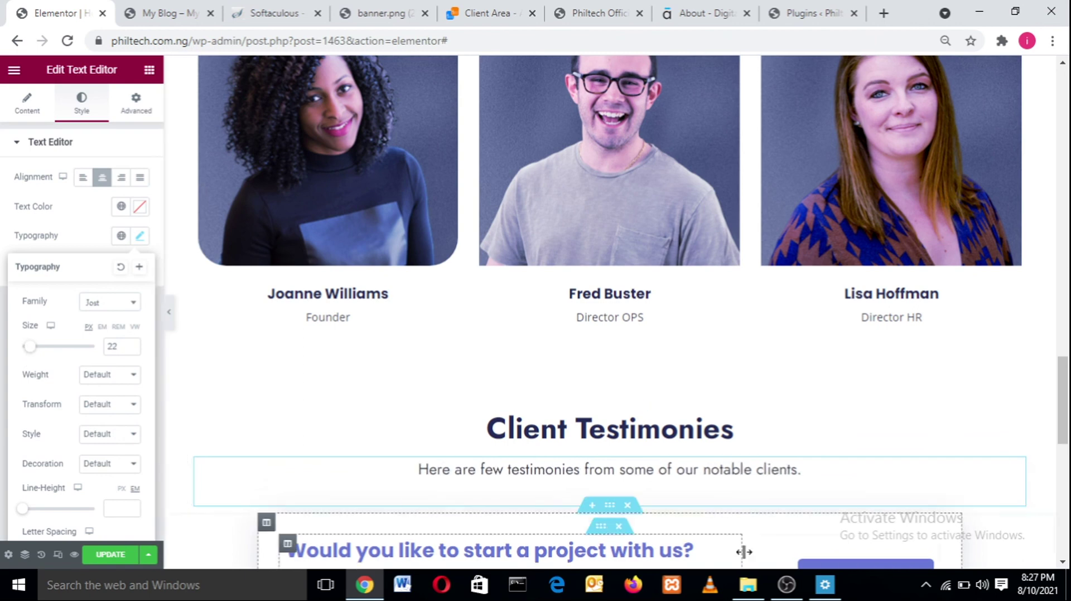
pyautogui.scroll(-2, 1066, 412)
pyautogui.scroll(-1, 1066, 413)
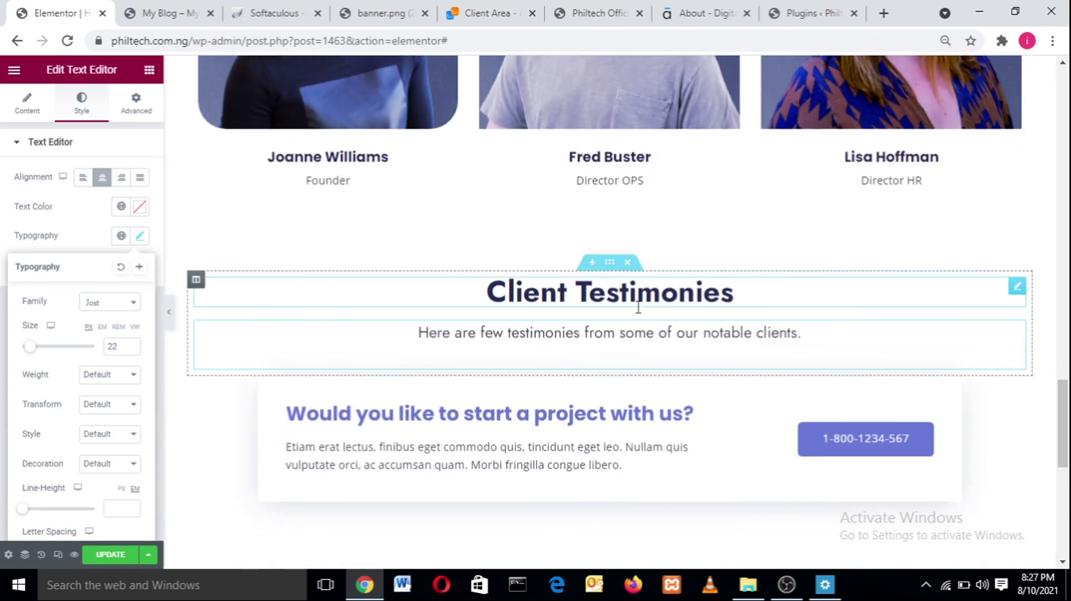
pyautogui.click(149, 69)
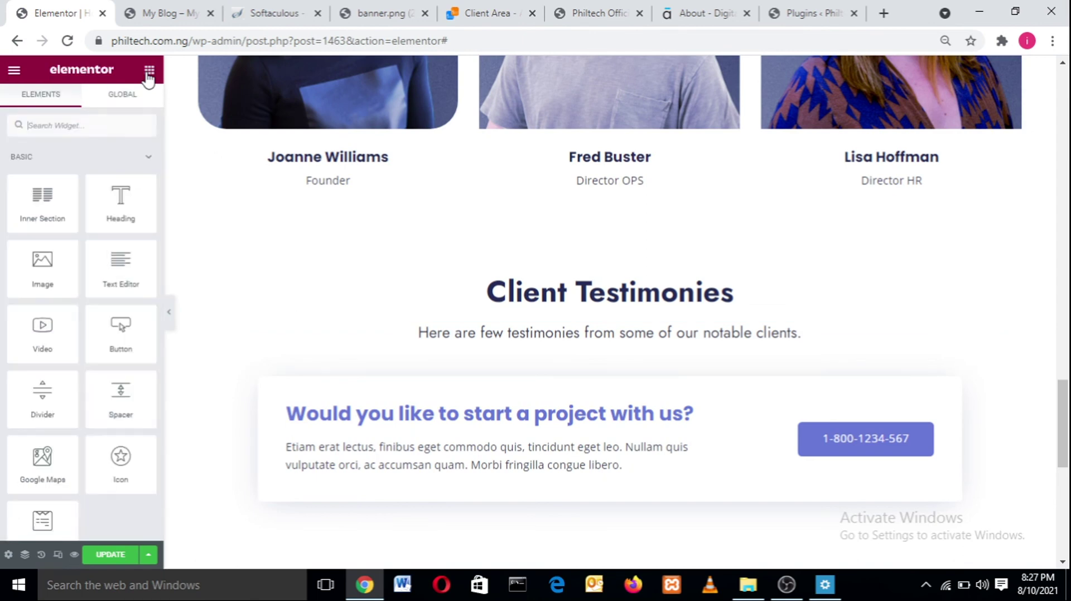
# - Search widgets for 'test' and drop a Testimonial Carousel below the intro text
pyautogui.write('t')
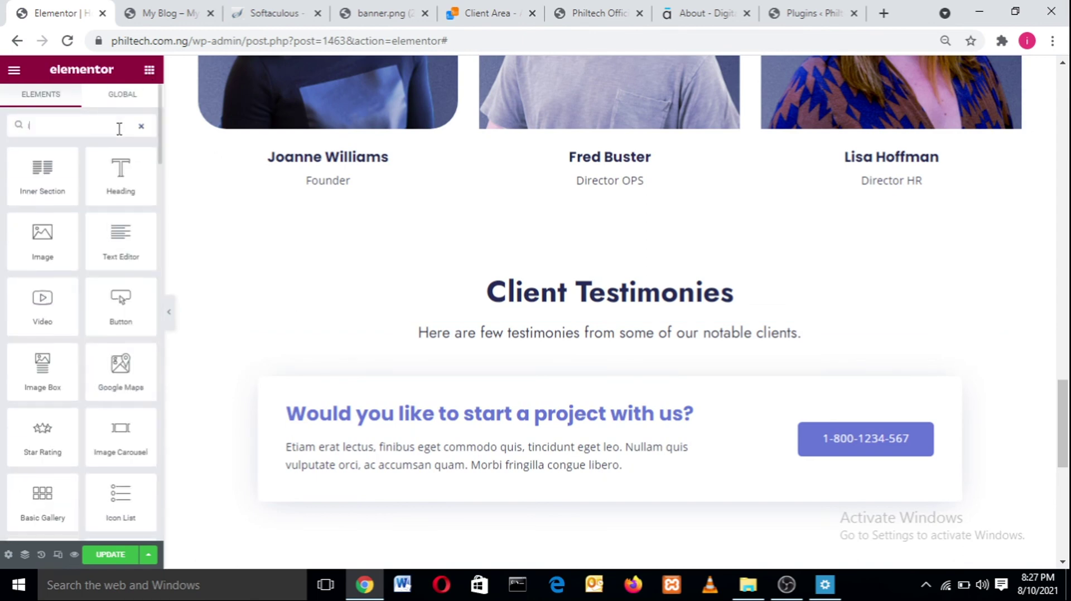
pyautogui.press('BackSpace')
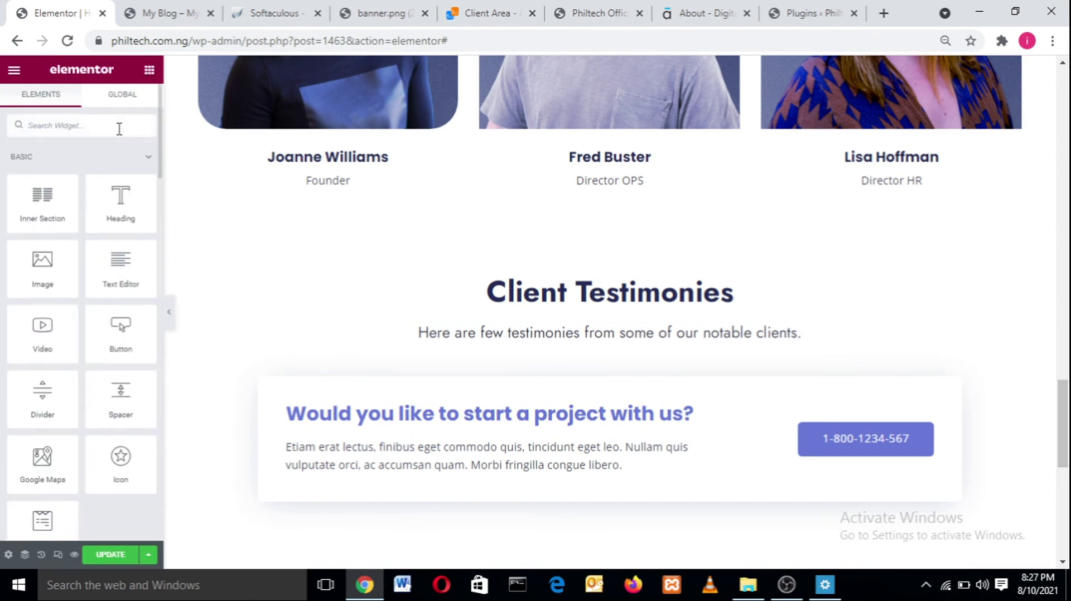
pyautogui.write('p')
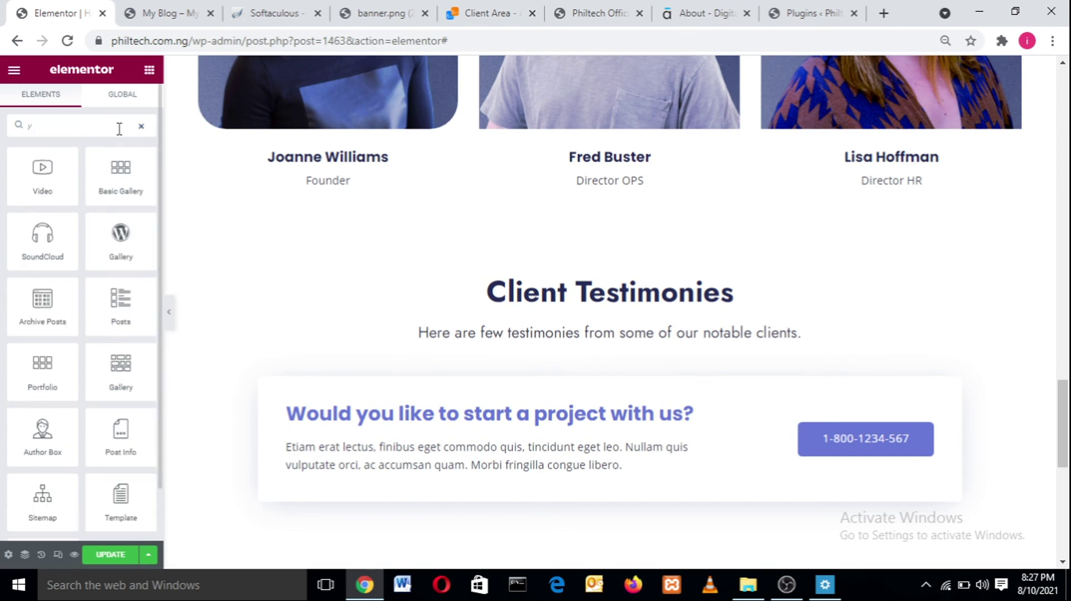
pyautogui.press('BackSpace')
pyautogui.write('test')
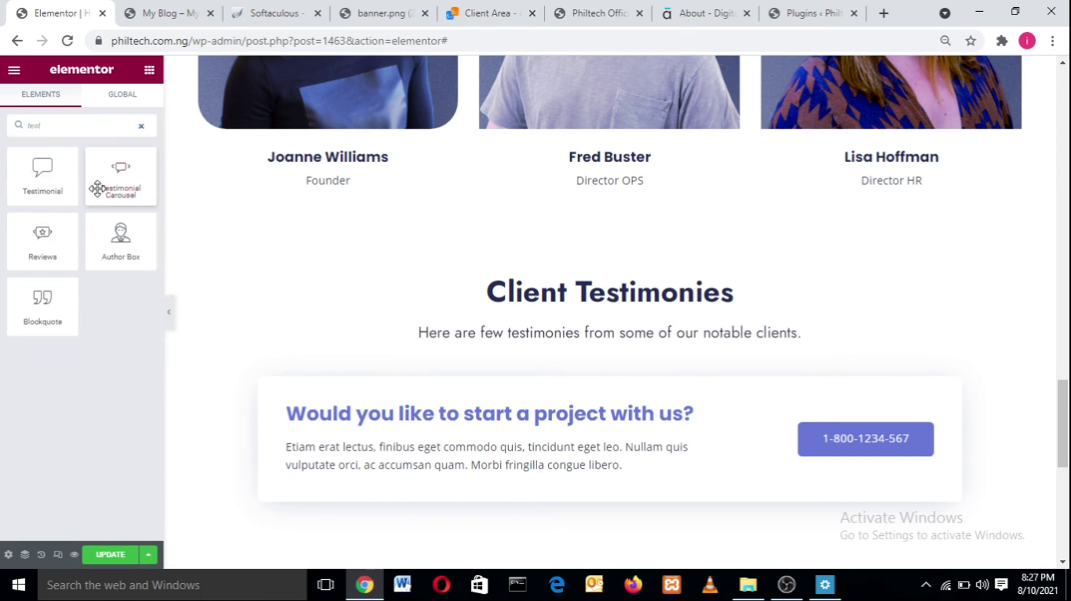
pyautogui.moveTo(112, 190); pyautogui.dragTo(507, 352)
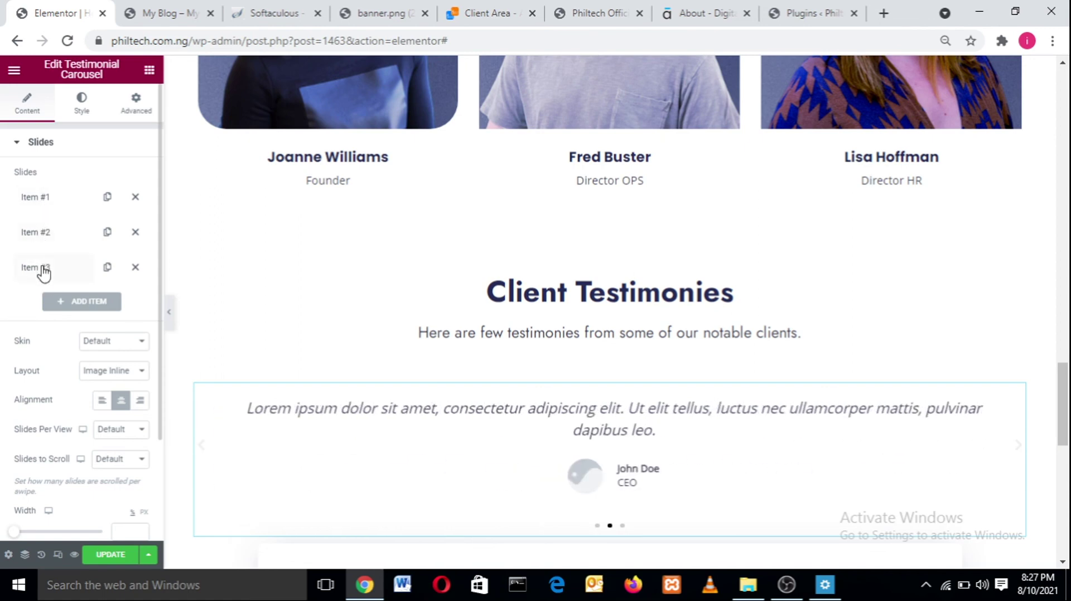
# - Delete and re-add carousel slides, typing test text into the second and third quotes
pyautogui.click(134, 268)
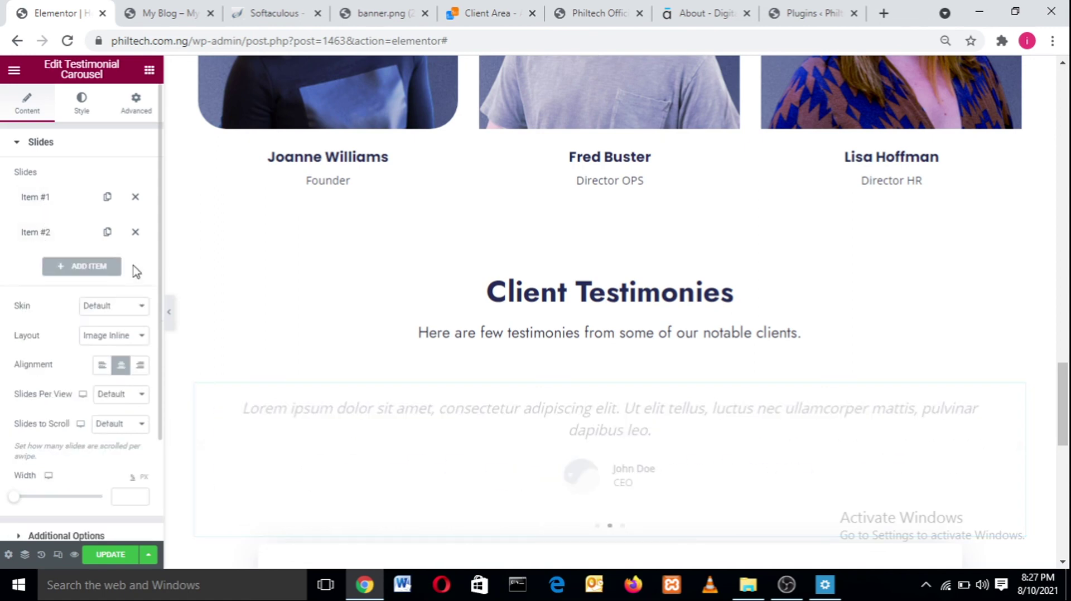
pyautogui.click(135, 233)
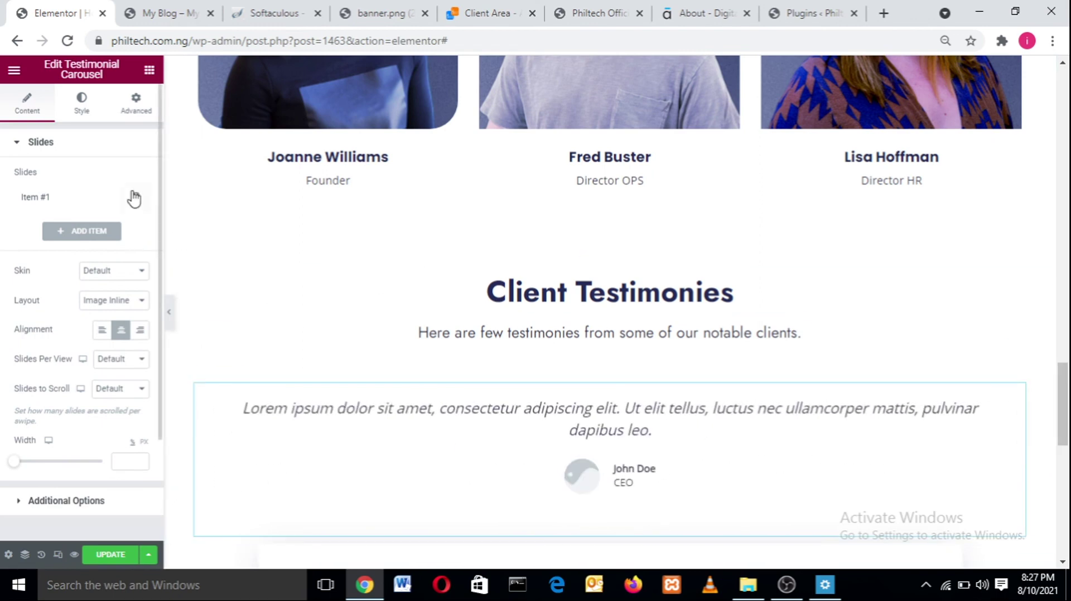
pyautogui.click(99, 234)
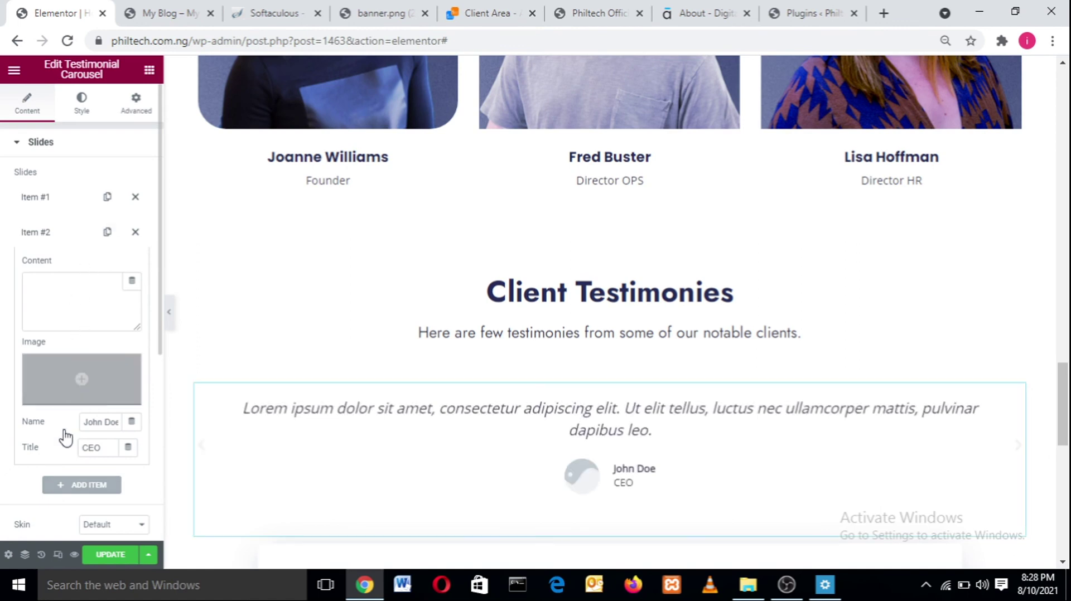
pyautogui.click(73, 489)
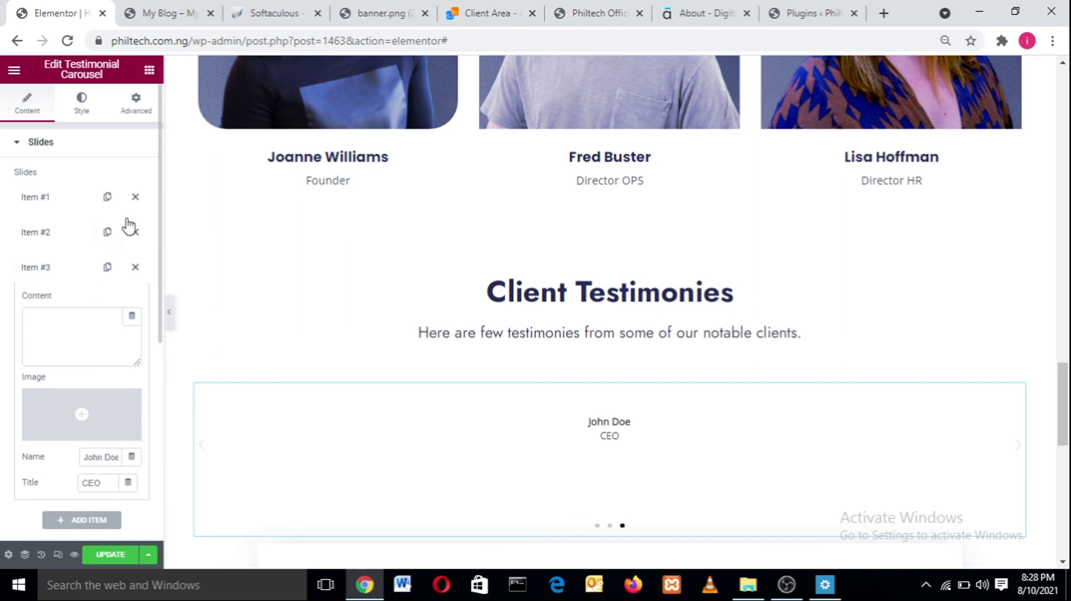
pyautogui.click(59, 241)
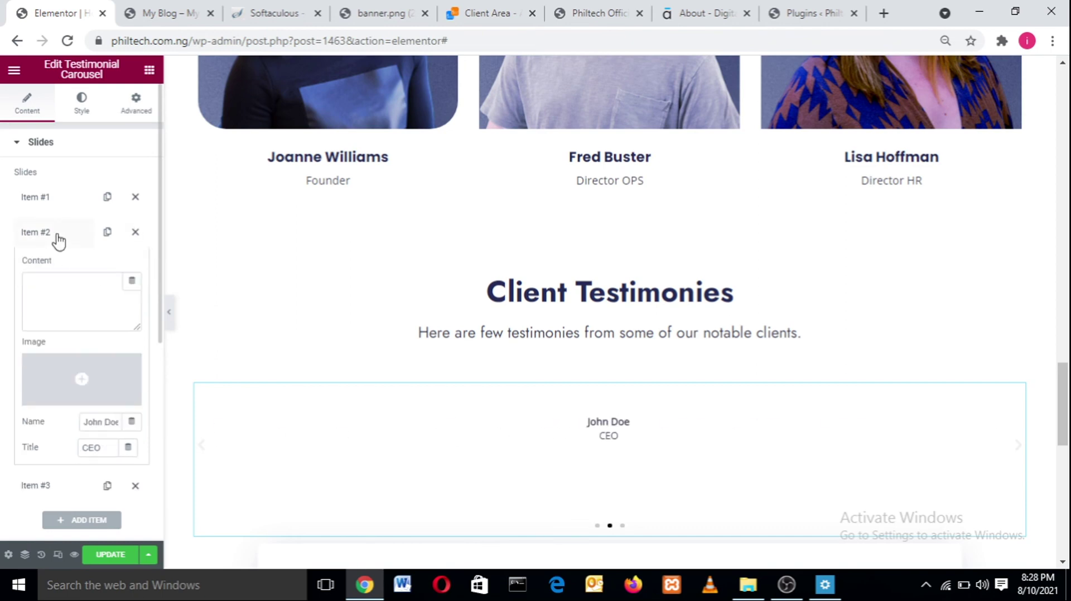
pyautogui.click(58, 301)
pyautogui.write('jdjjdjjdjjdjjdjdjdjdjdj')
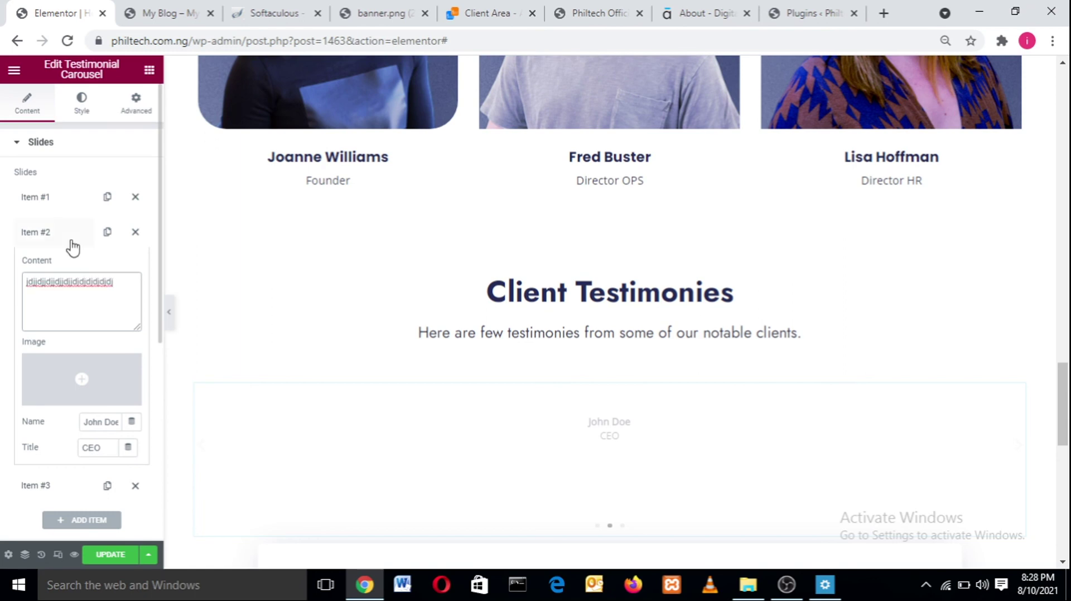
pyautogui.click(72, 241)
pyautogui.click(72, 243)
pyautogui.click(79, 244)
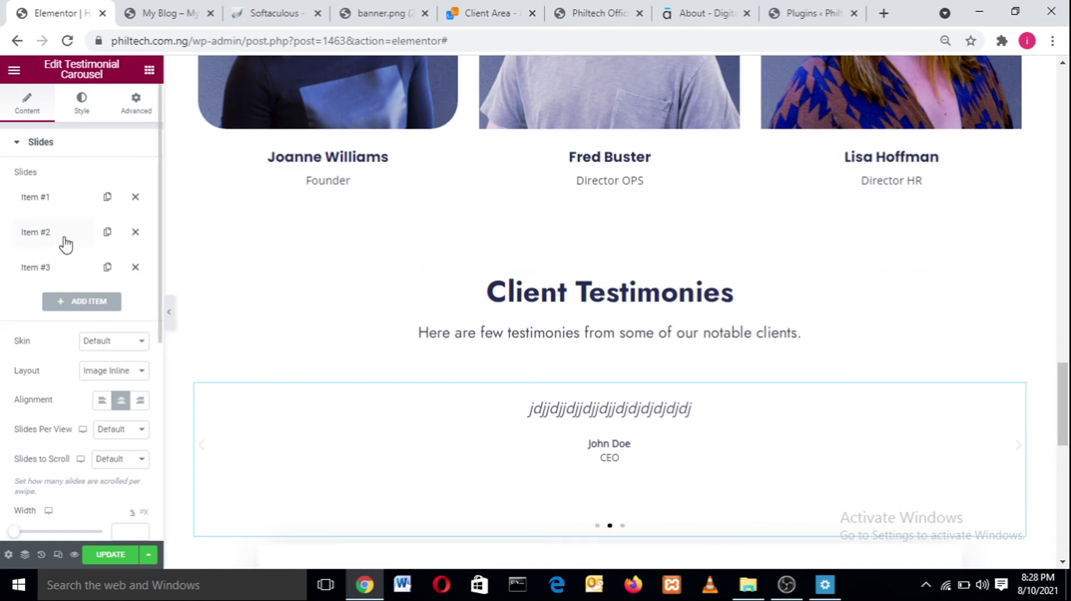
pyautogui.click(53, 272)
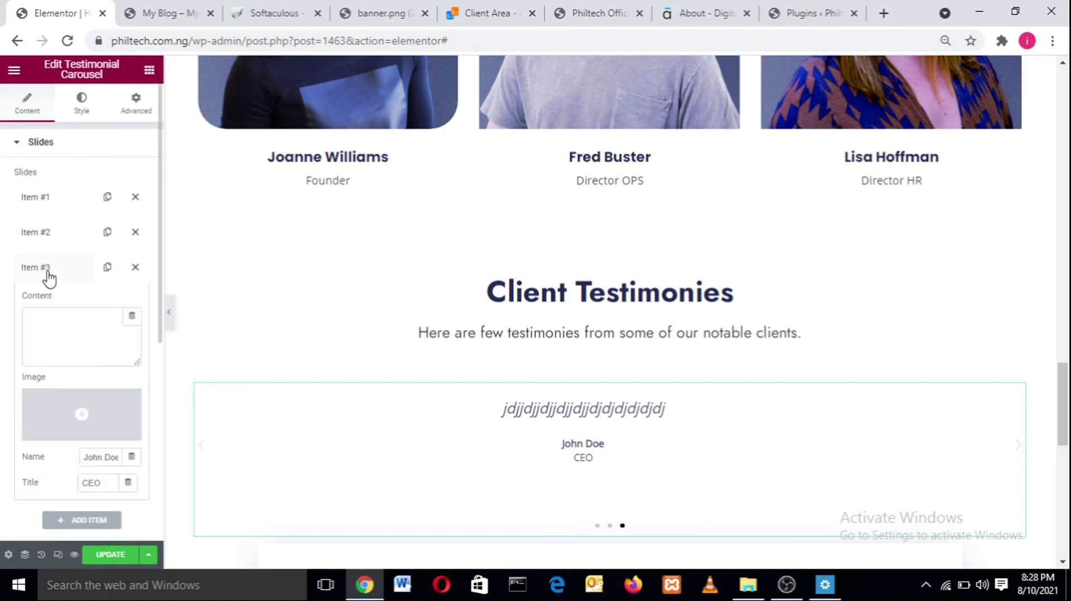
pyautogui.click(52, 323)
pyautogui.write('djjdj')
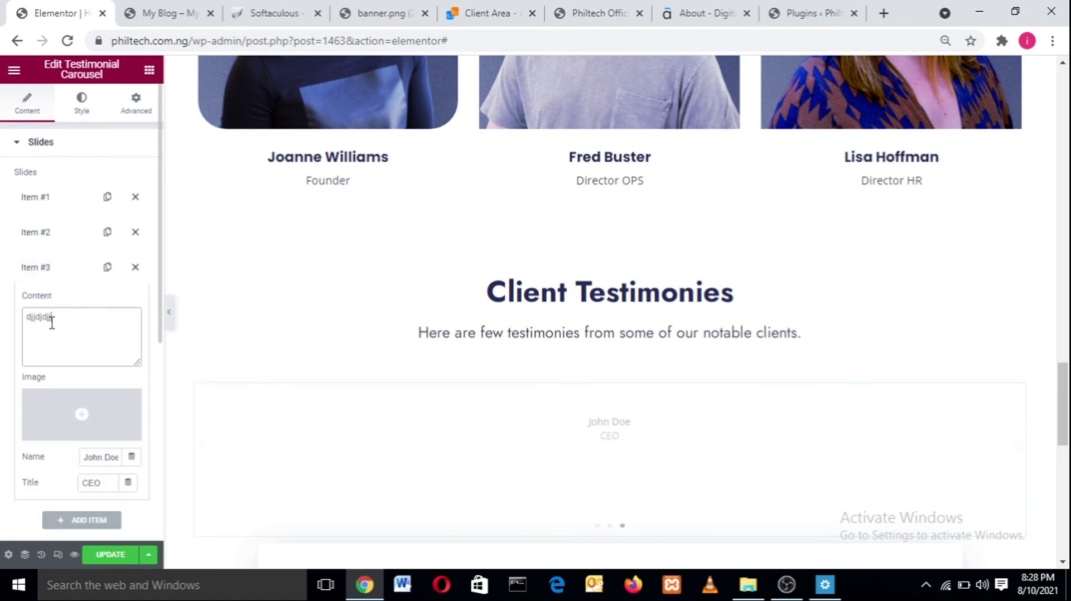
pyautogui.write('dj')
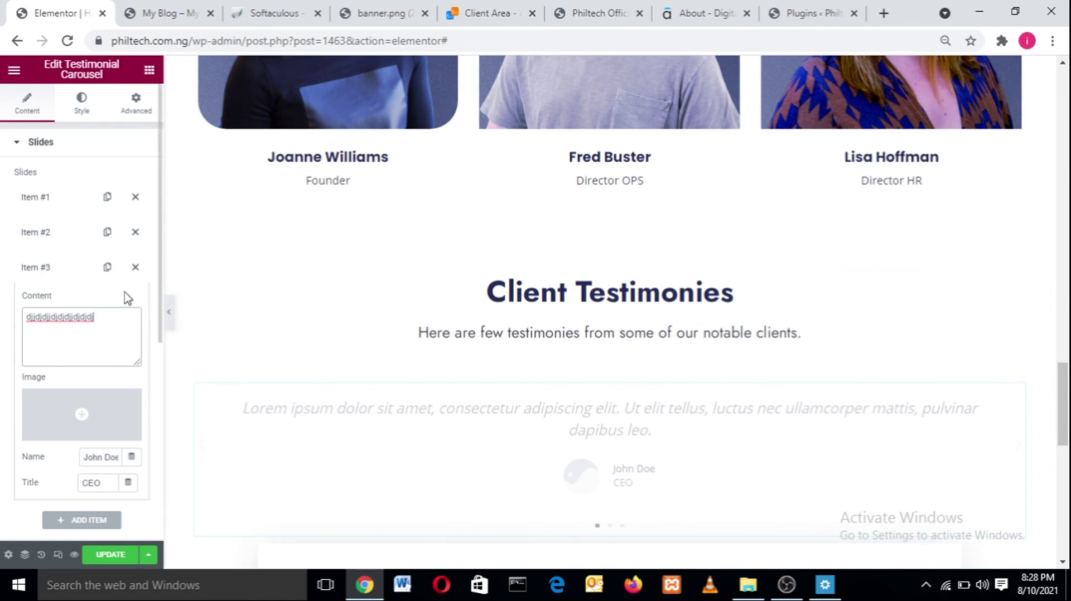
pyautogui.click(85, 277)
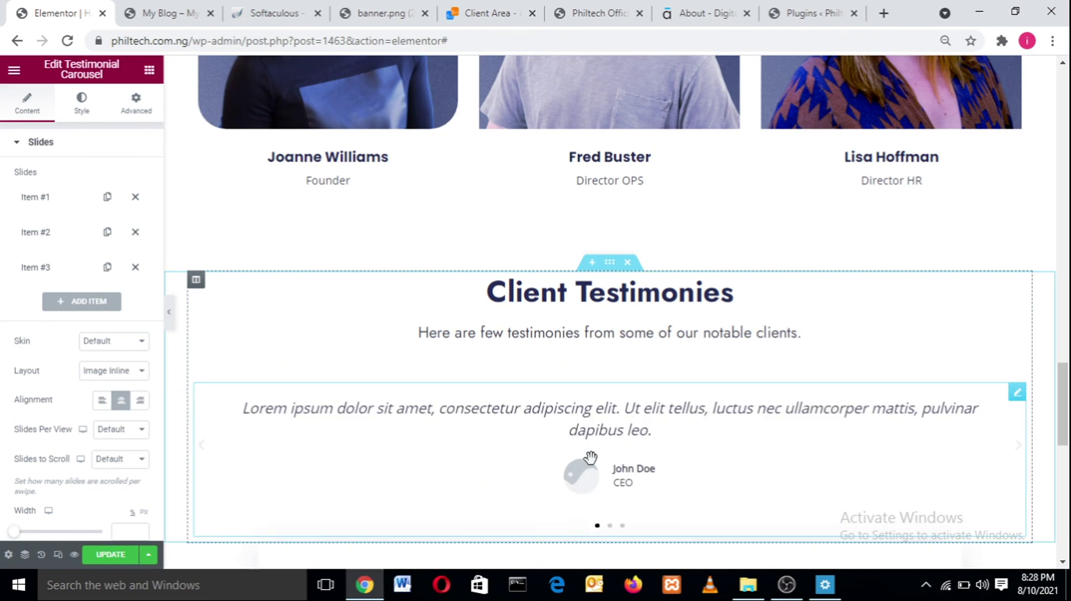
# - Delete slides, undo with Ctrl+Z, and duplicate until Item #1 to Item #4 exist
pyautogui.click(67, 236)
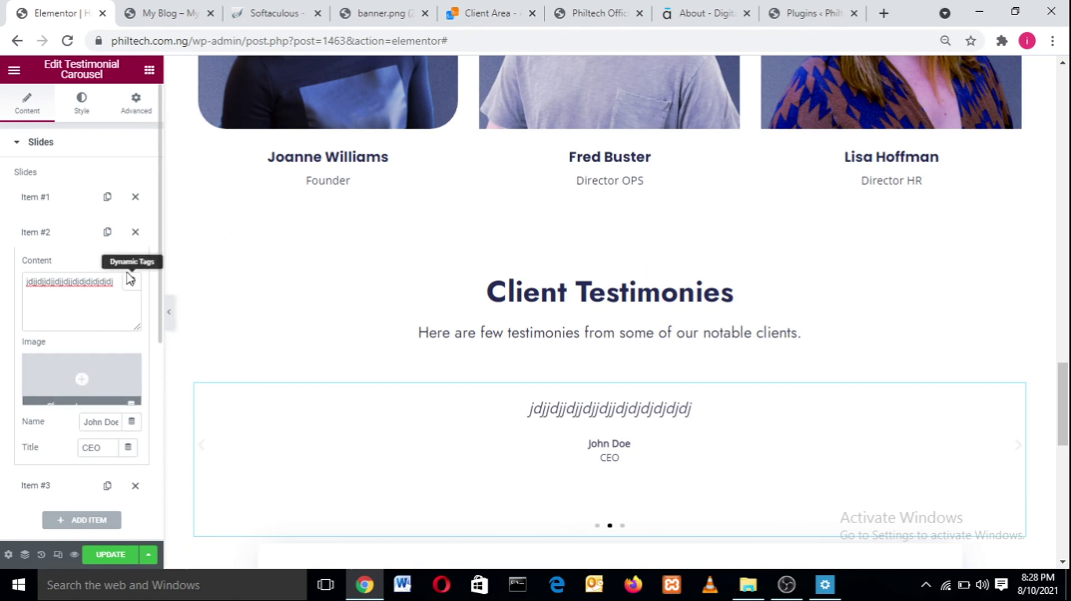
pyautogui.click(136, 232)
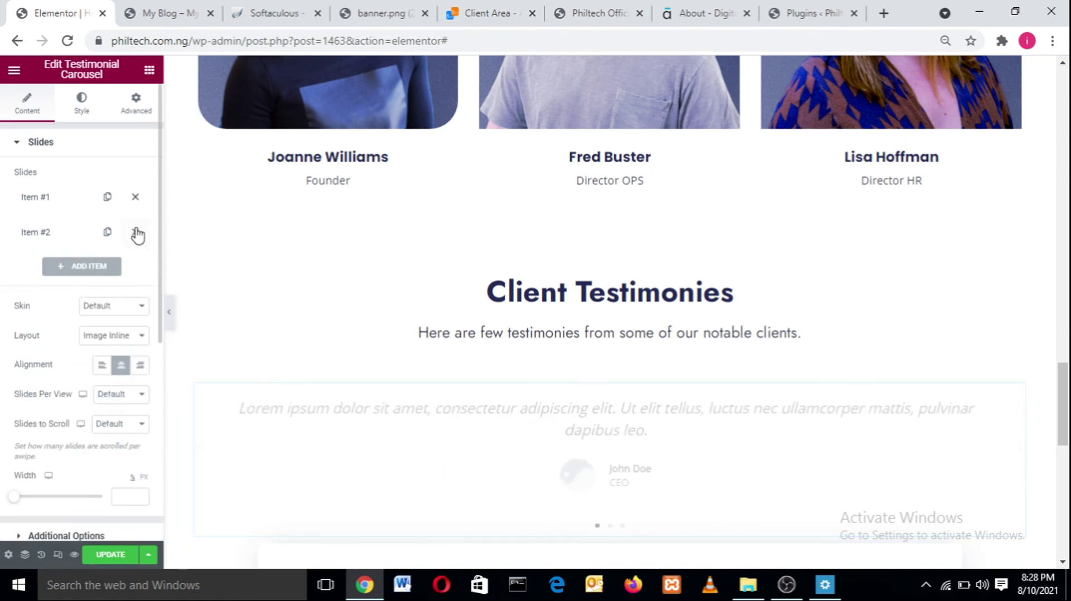
pyautogui.click(135, 232)
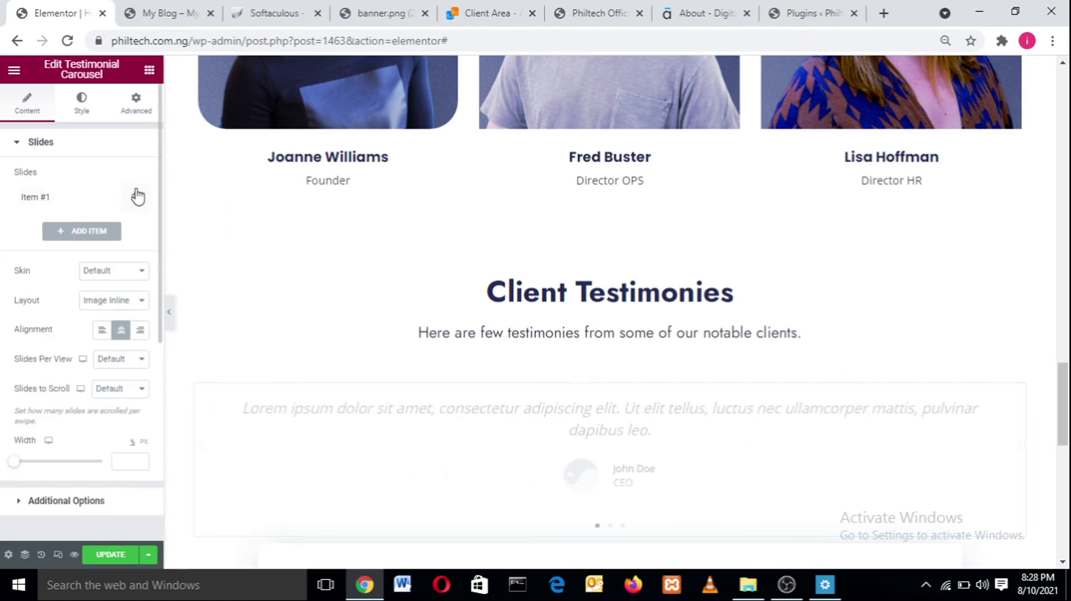
pyautogui.hotkey('ctrl', 'z')
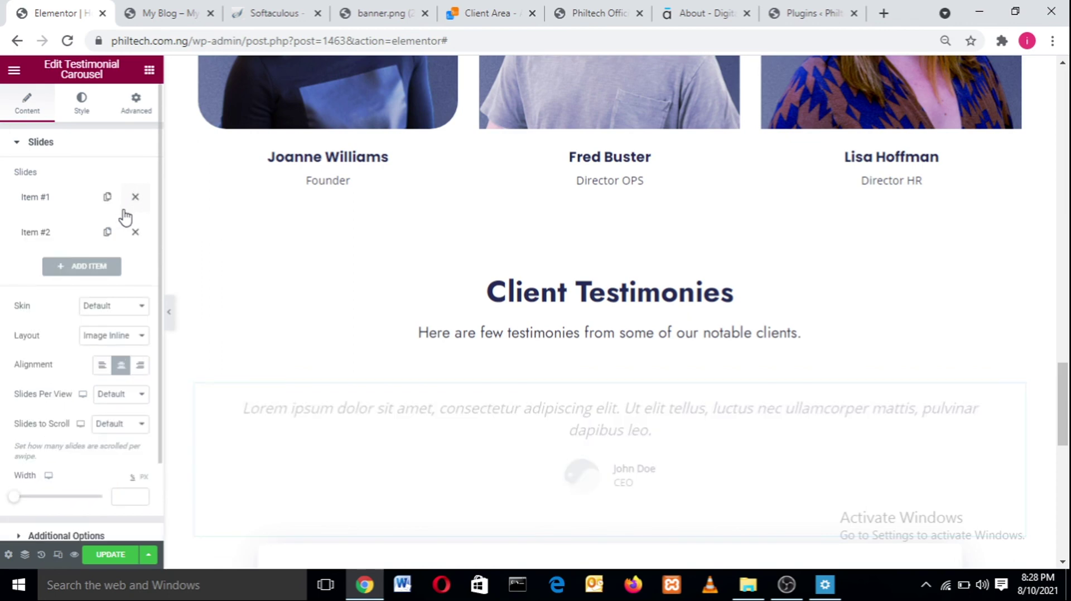
pyautogui.click(106, 233)
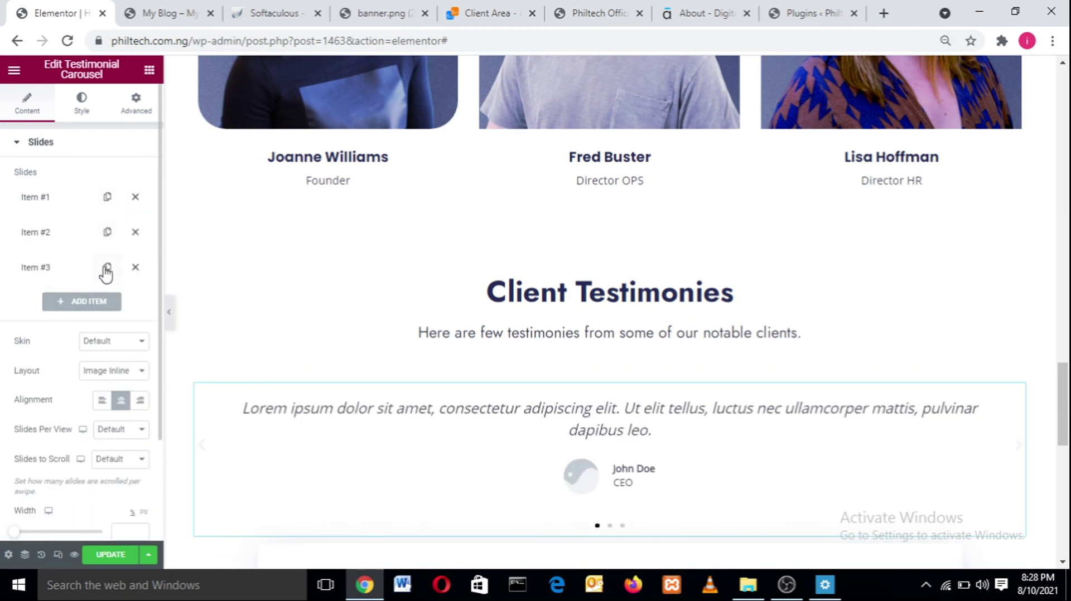
pyautogui.click(106, 267)
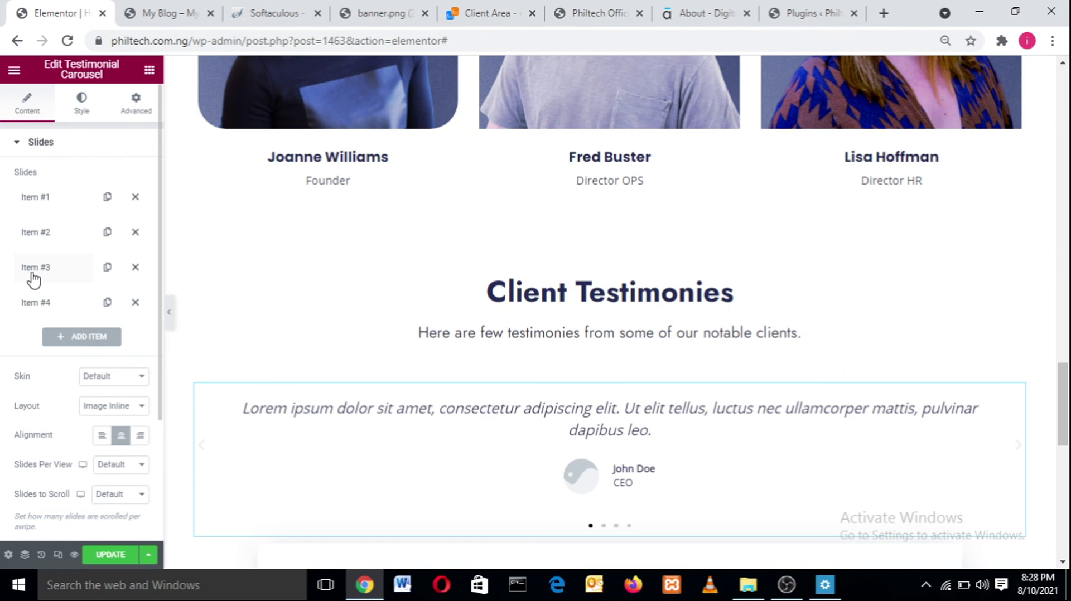
# - Change Item #1's quote to 'Wow what a great company', removing the stray space in 'great'
pyautogui.click(63, 206)
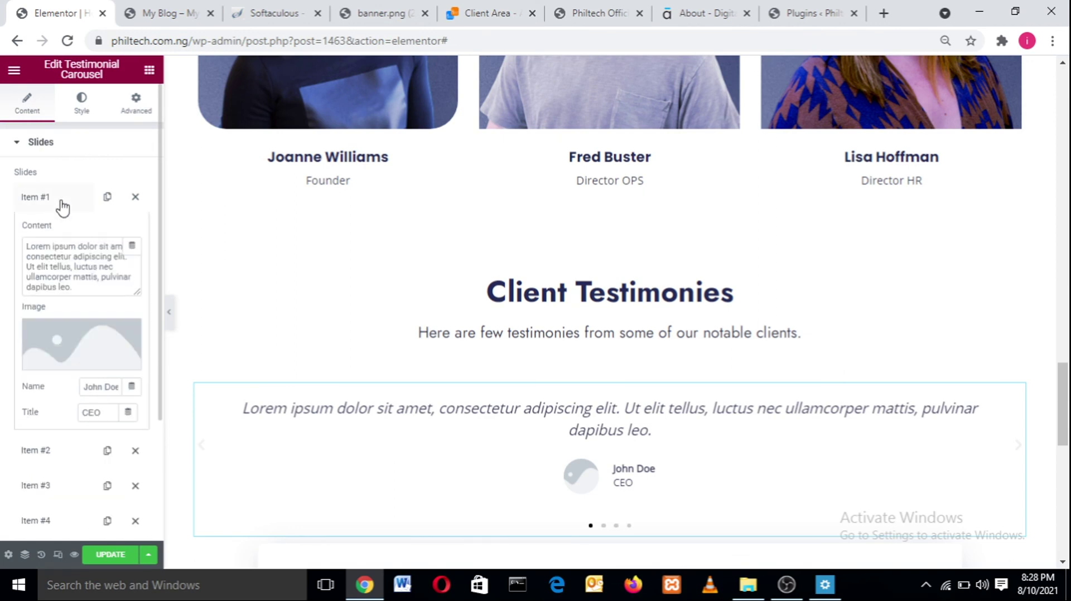
pyautogui.click(77, 292)
pyautogui.hotkey('ctrl', 'a')
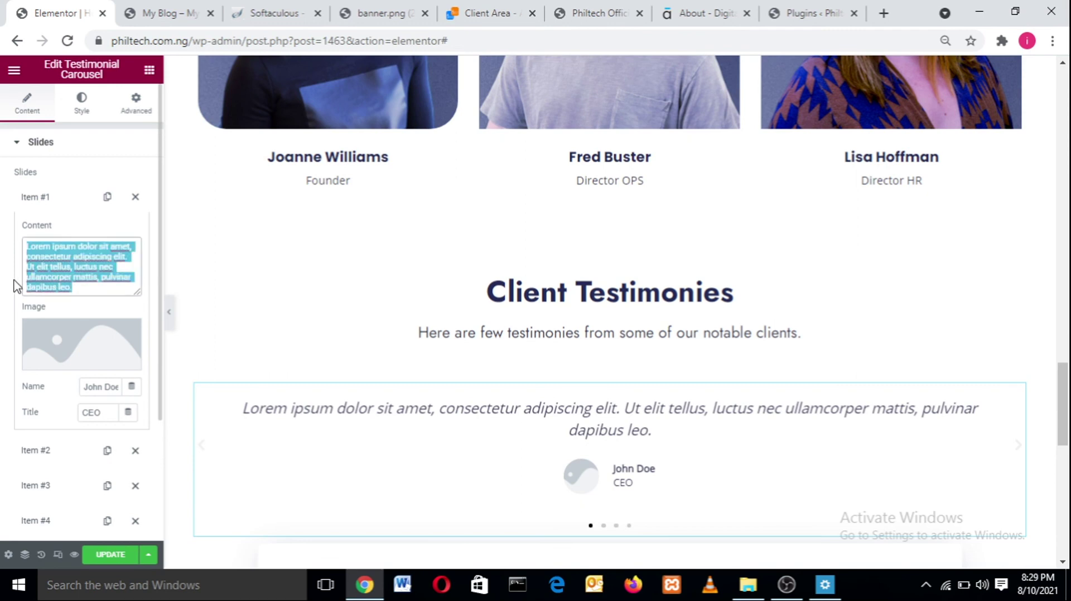
pyautogui.write('Wow what a reat coma')
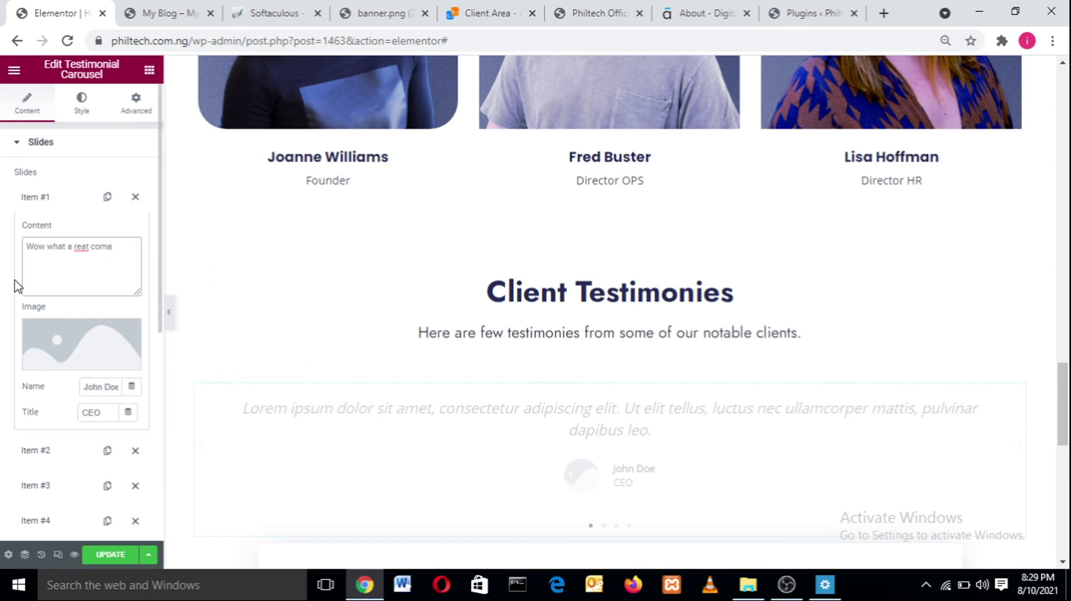
pyautogui.press('BackSpace')
pyautogui.write('pany')
pyautogui.click(75, 247)
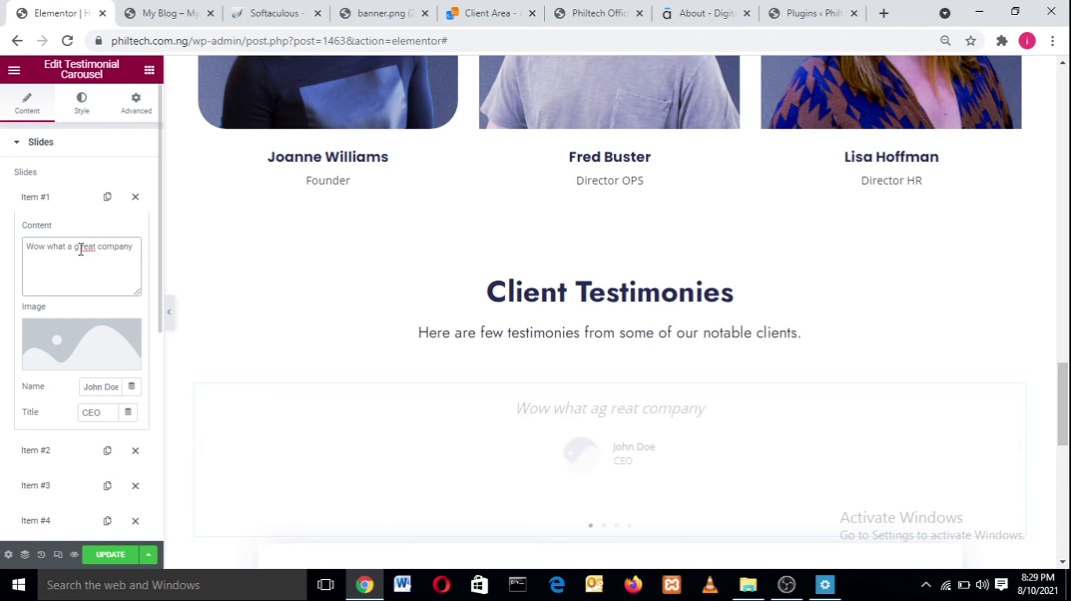
pyautogui.press('BackSpace')
# - Insert team-1.jpg, the curly-haired woman's portrait, from the Media Library as Item #1's image
pyautogui.click(83, 339)
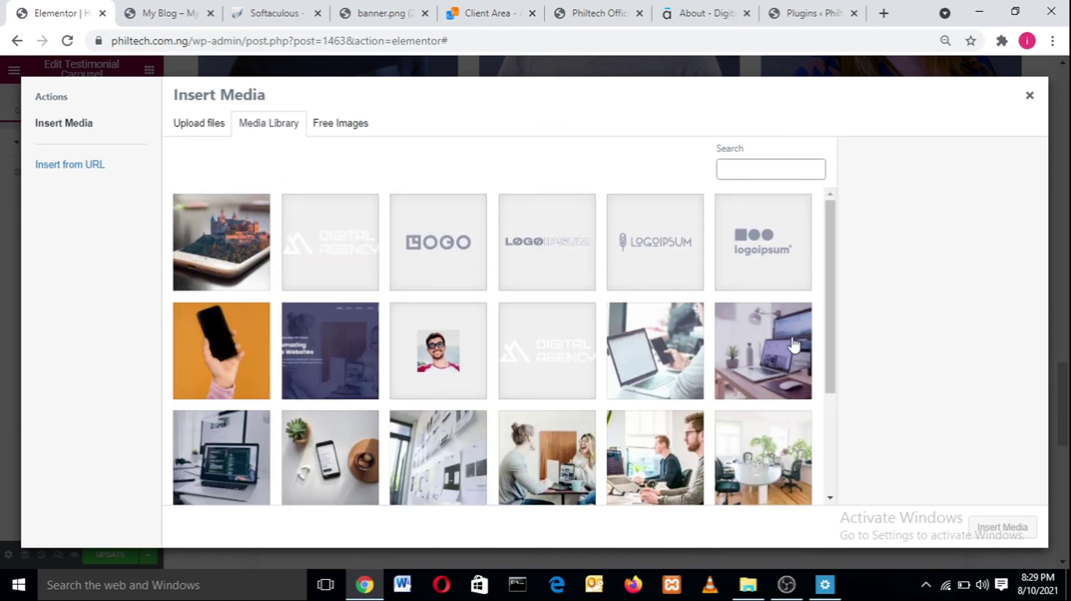
pyautogui.moveTo(831, 327); pyautogui.dragTo(831, 415)
pyautogui.click(426, 428)
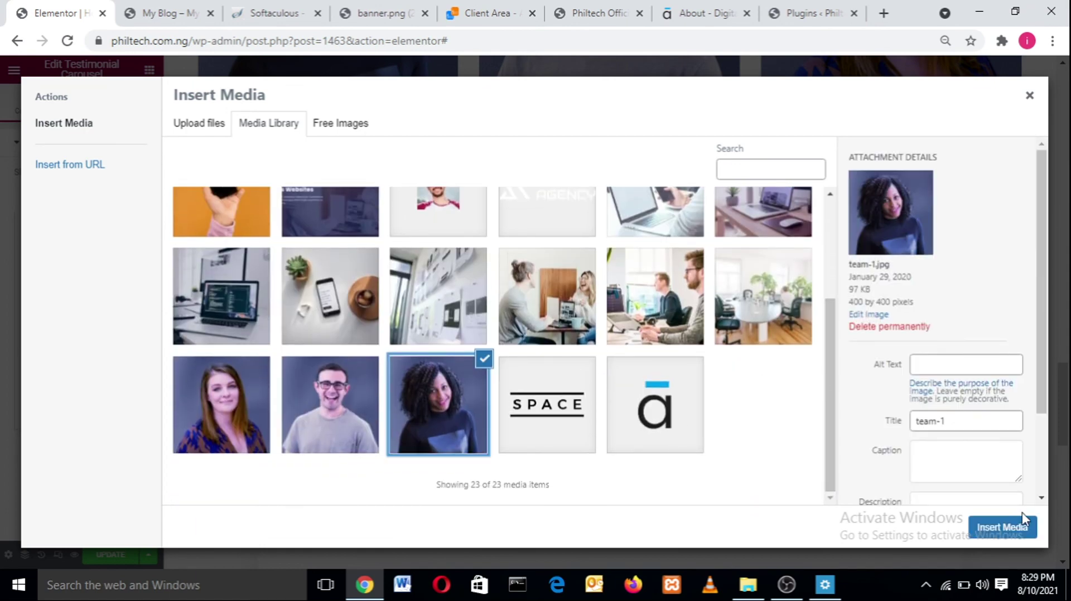
pyautogui.click(1022, 528)
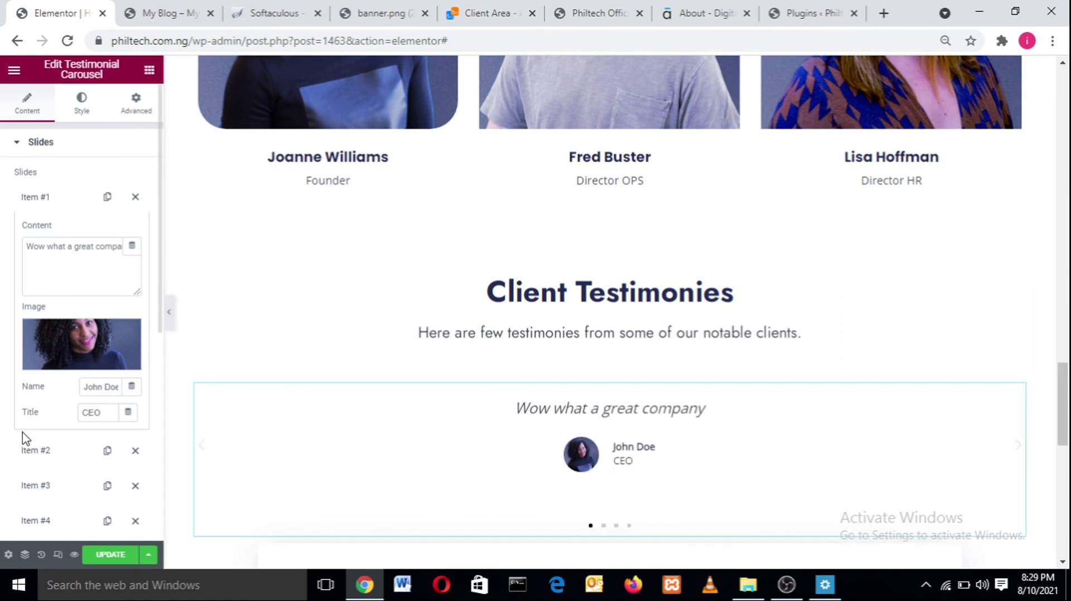
# - Replace the placeholder name John Doe in Item #1 with the client's name
pyautogui.click(105, 387)
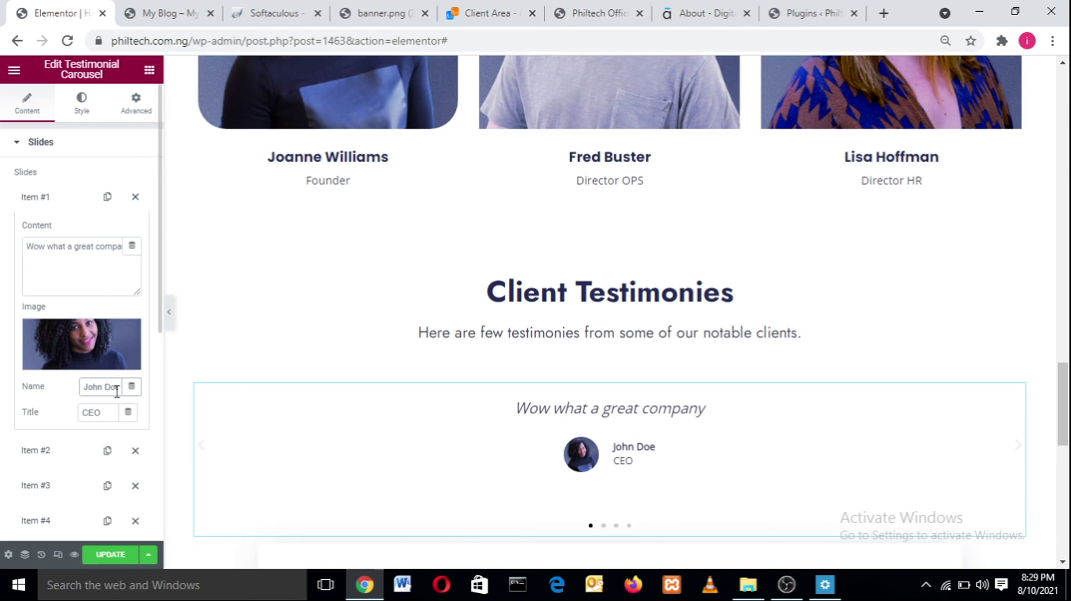
pyautogui.moveTo(89, 385); pyautogui.dragTo(75, 386)
pyautogui.press('BackSpace')
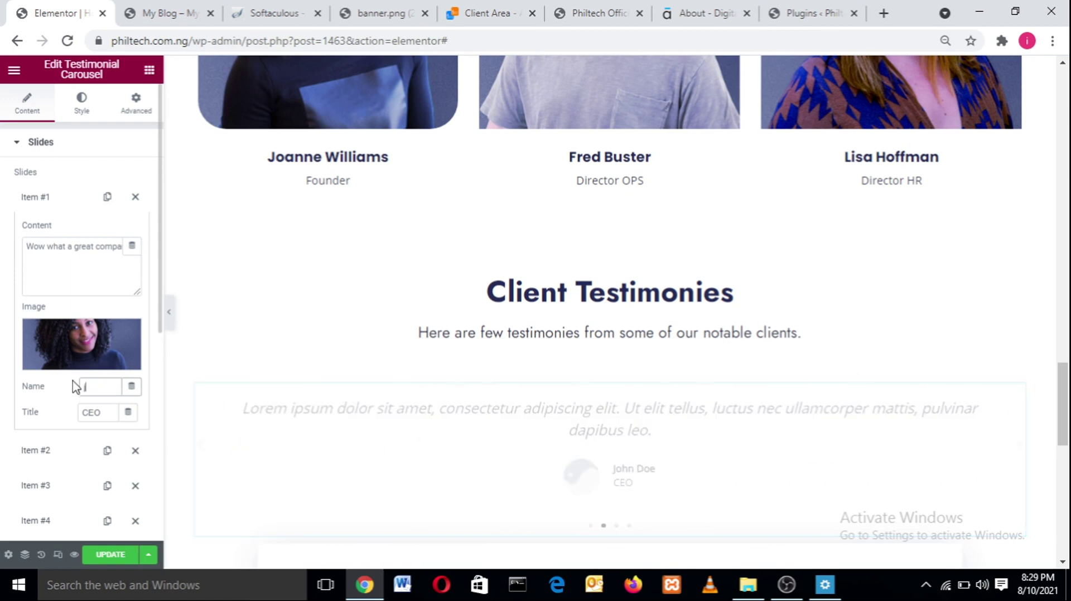
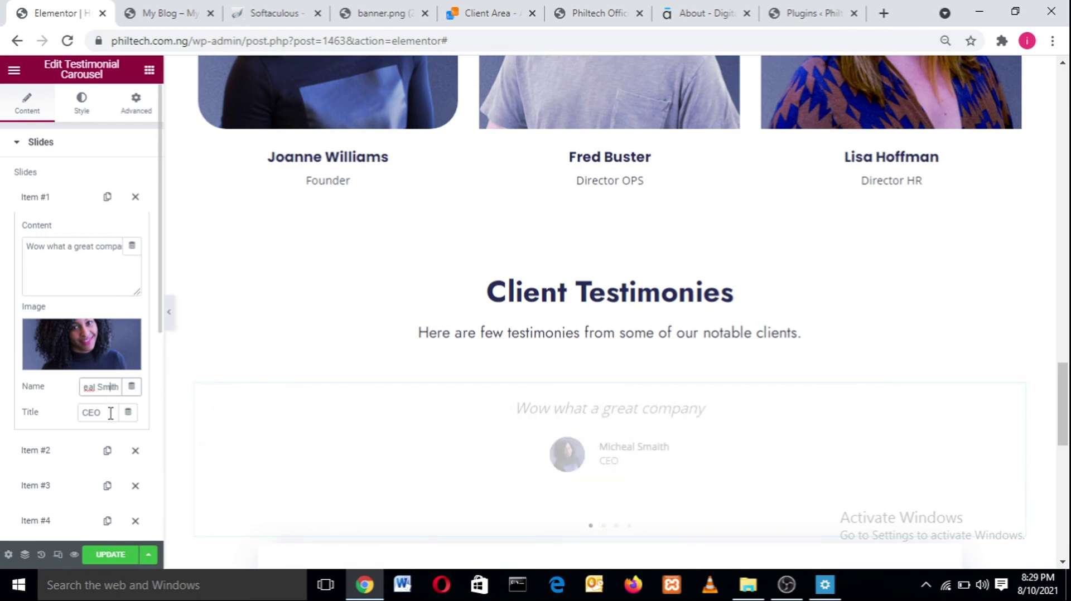
# - Change the title CEO to Programmer, then switch to the Style tab and bring OBS Studio forward
pyautogui.doubleClick(110, 413)
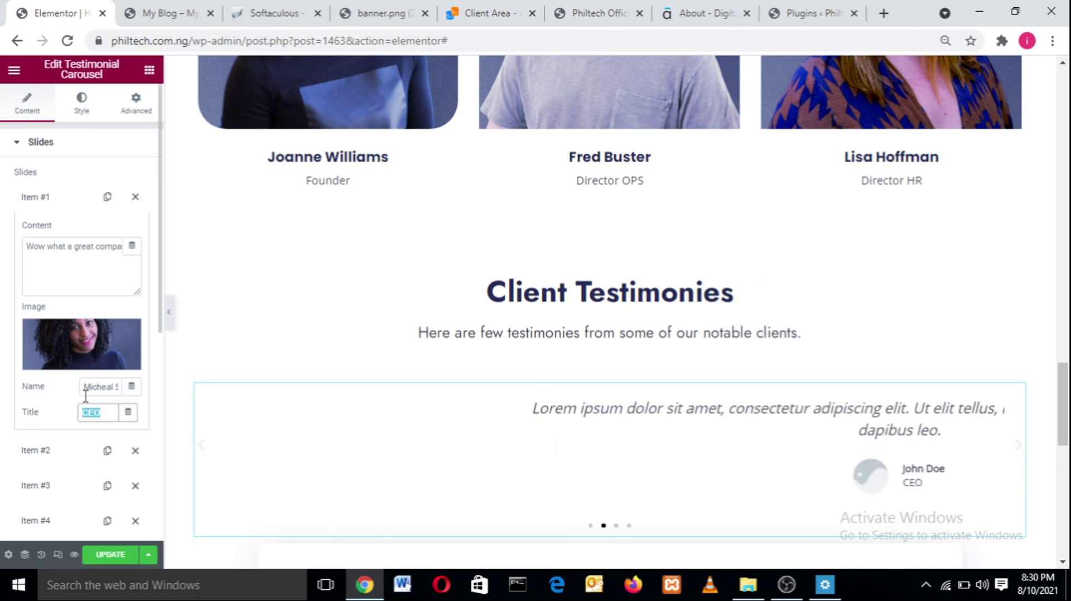
pyautogui.write('Pl')
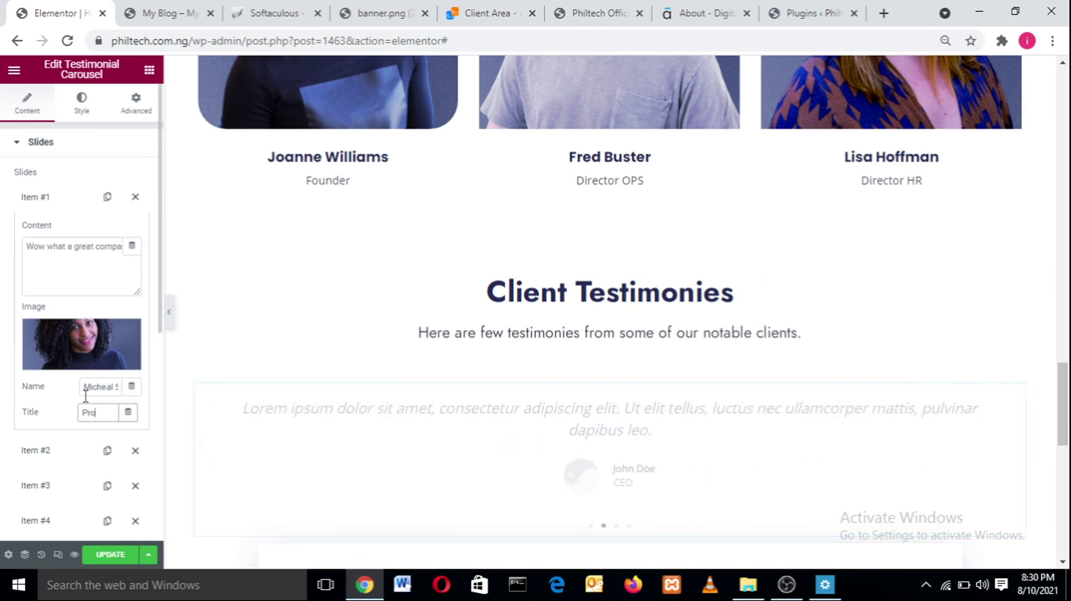
pyautogui.write('ogrammer')
pyautogui.click(83, 115)
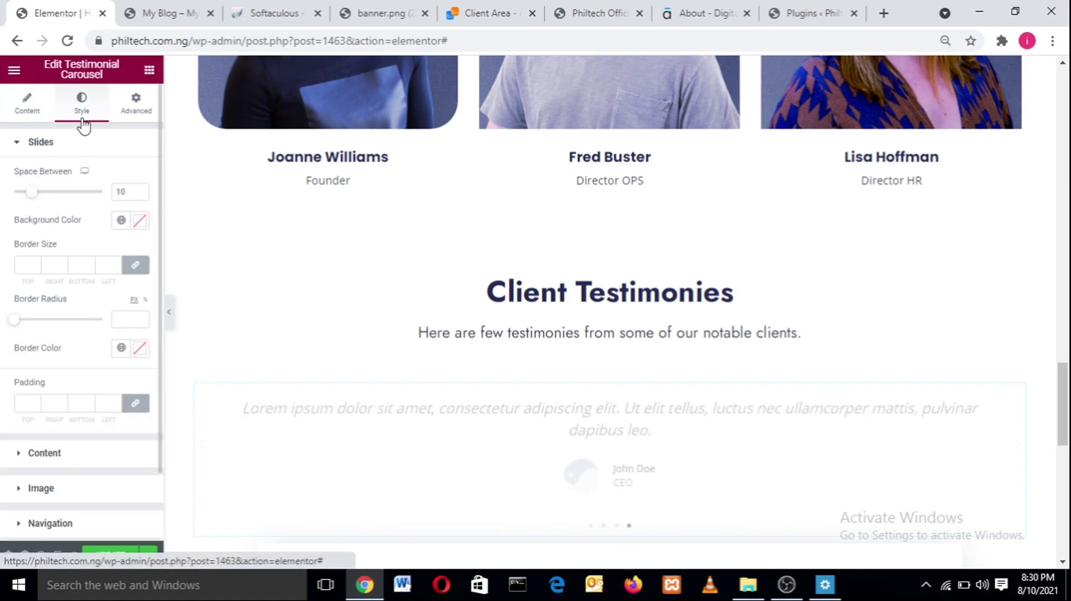
pyautogui.click(786, 584)
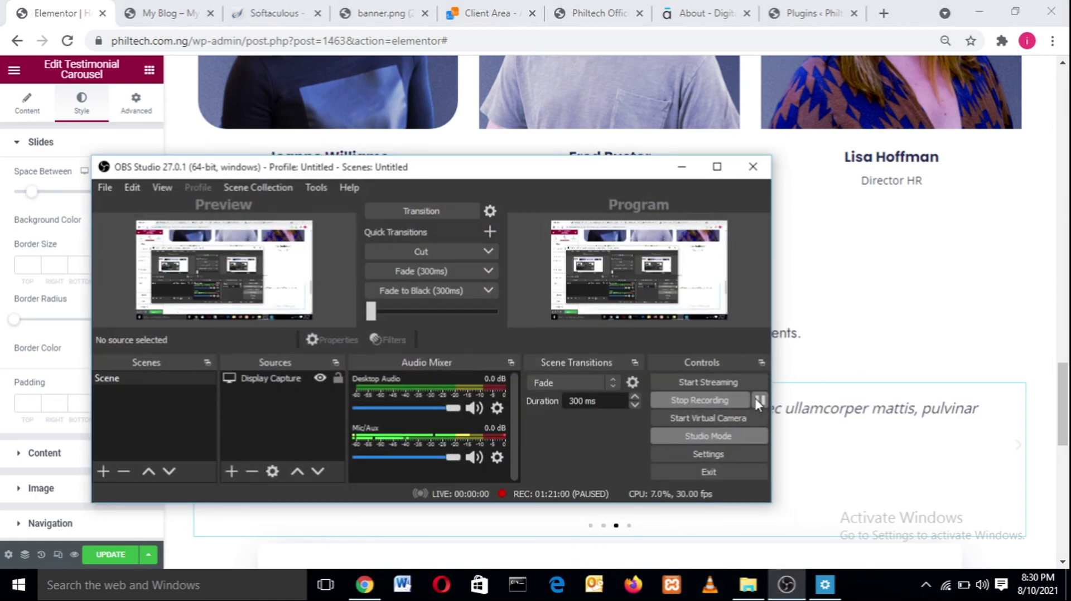
pyautogui.click(682, 167)
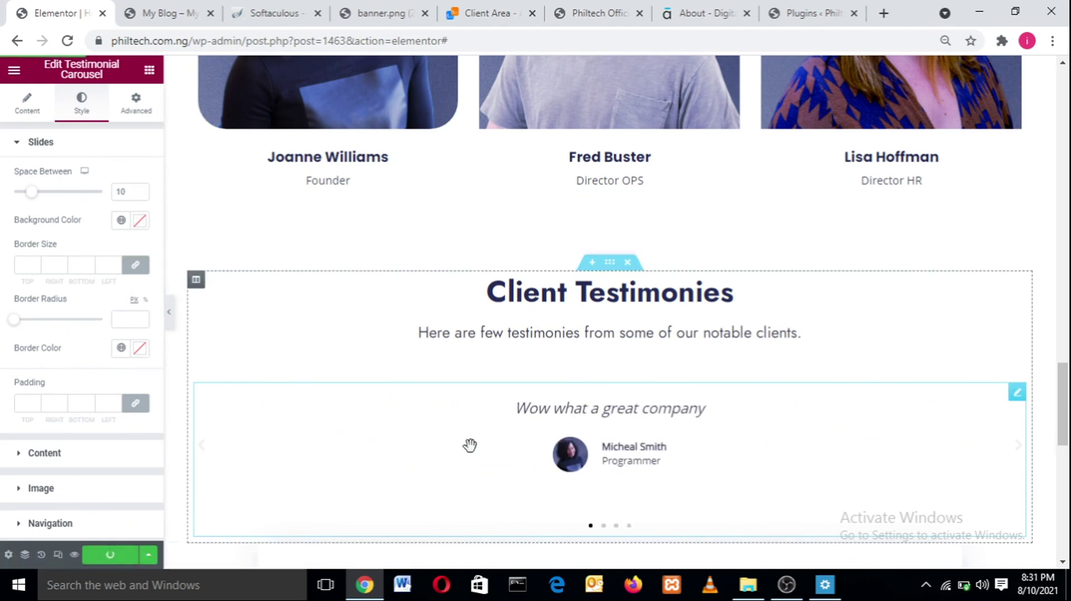
# - Select the 1-800 phone-number button in the start-a-project section and focus its Text field
pyautogui.scroll(-7, 1067, 398)
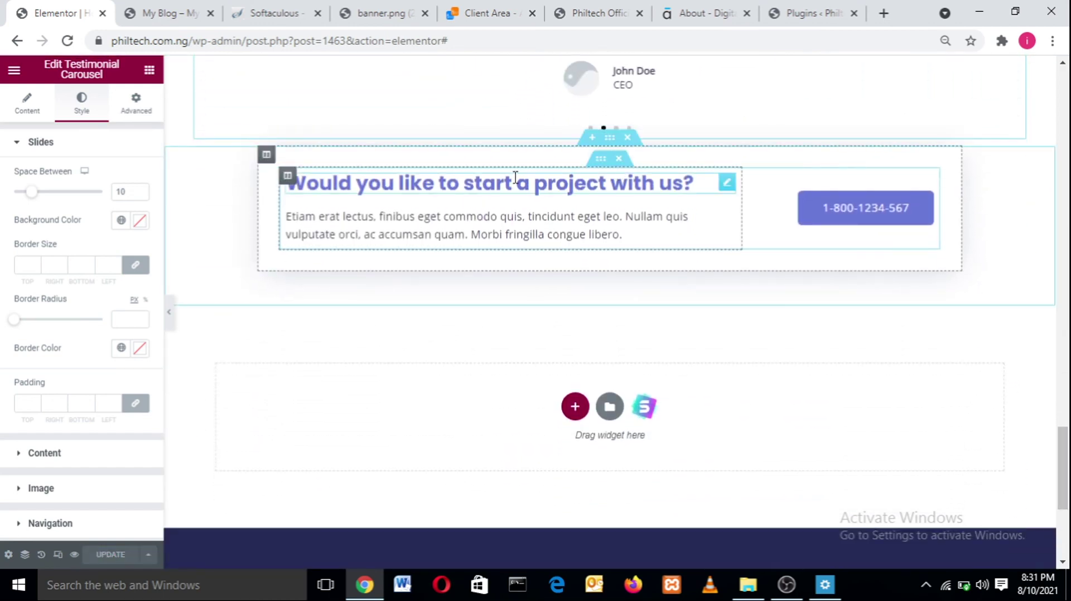
pyautogui.click(847, 214)
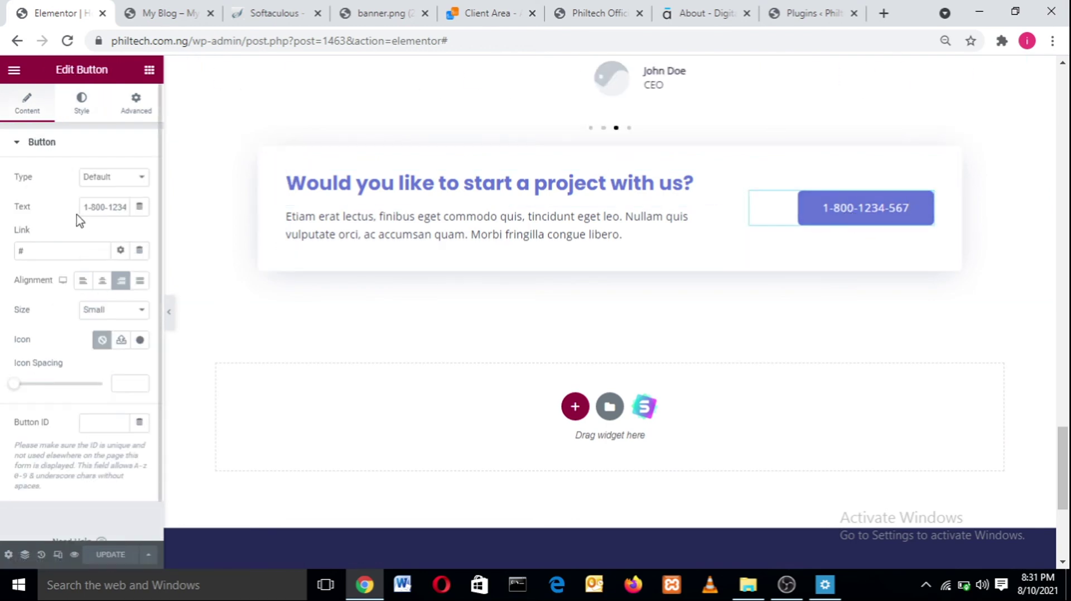
pyautogui.click(111, 205)
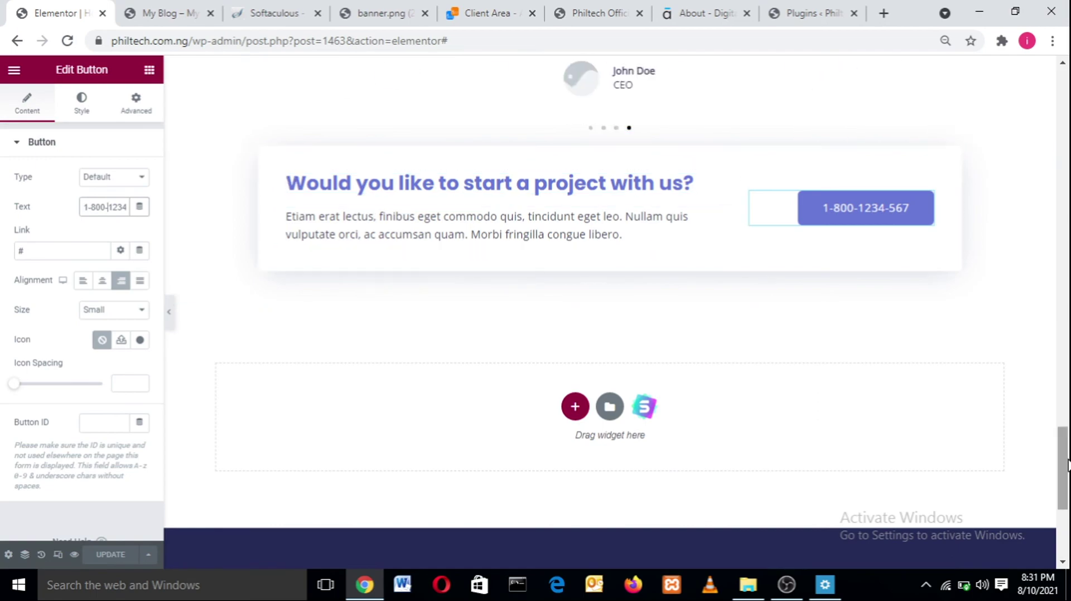
# - Scroll the page around, then bring OBS Studio back to the front
pyautogui.scroll(-4, 1068, 364)
pyautogui.scroll(12, 1068, 385)
pyautogui.moveTo(1068, 389); pyautogui.dragTo(1067, 103)
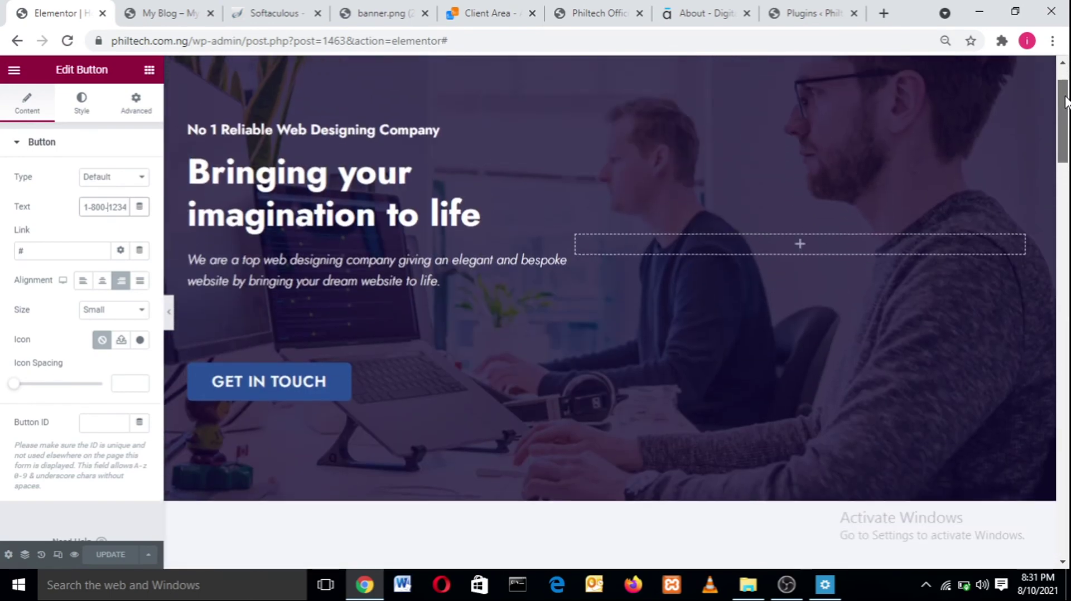
pyautogui.moveTo(1067, 103); pyautogui.dragTo(1068, 271)
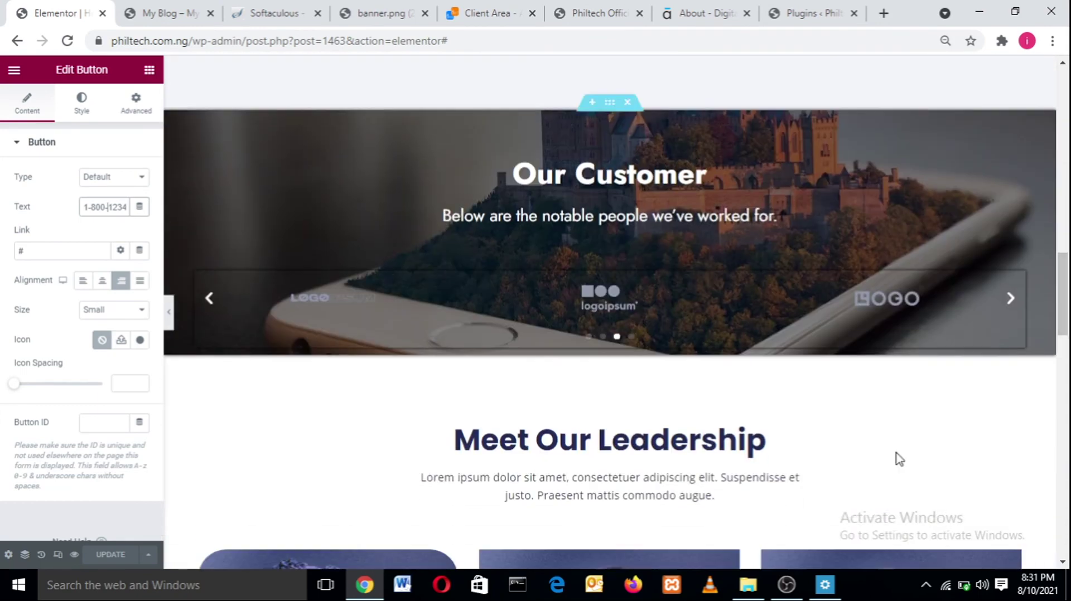
pyautogui.moveTo(795, 584)
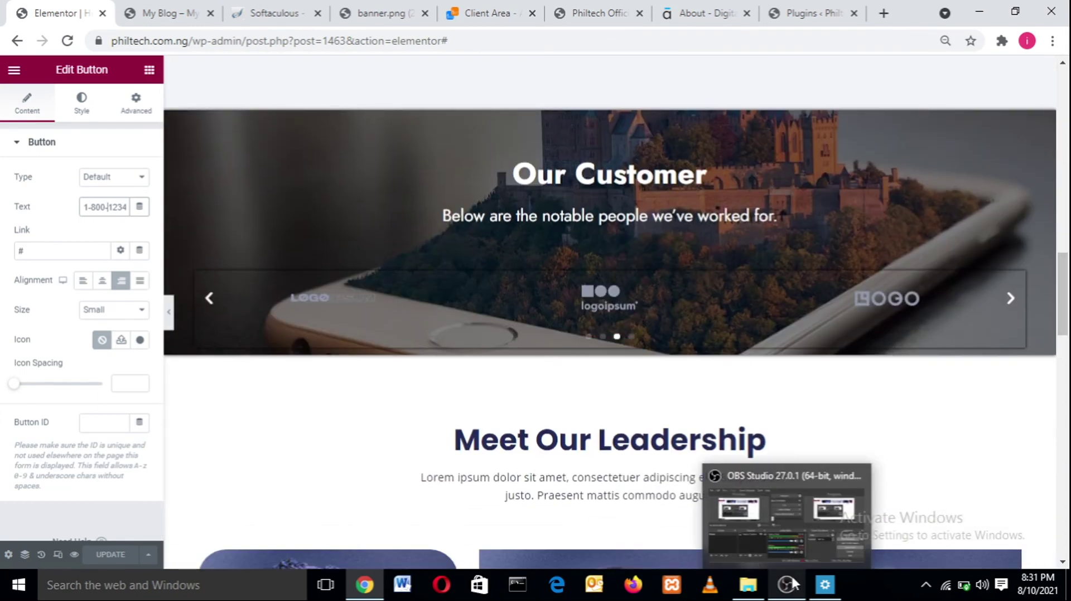
pyautogui.click(792, 583)
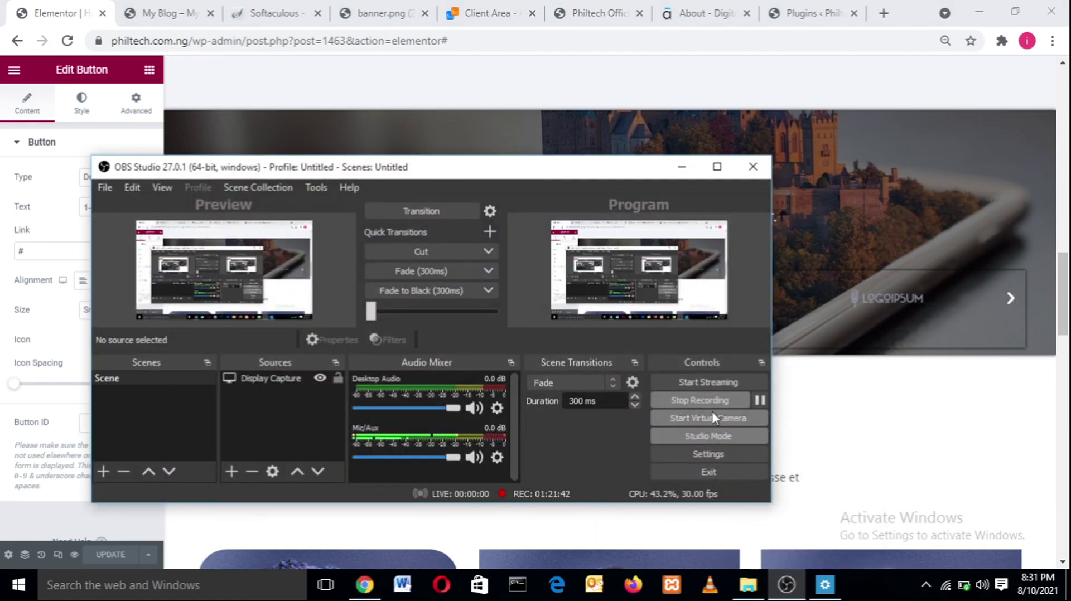